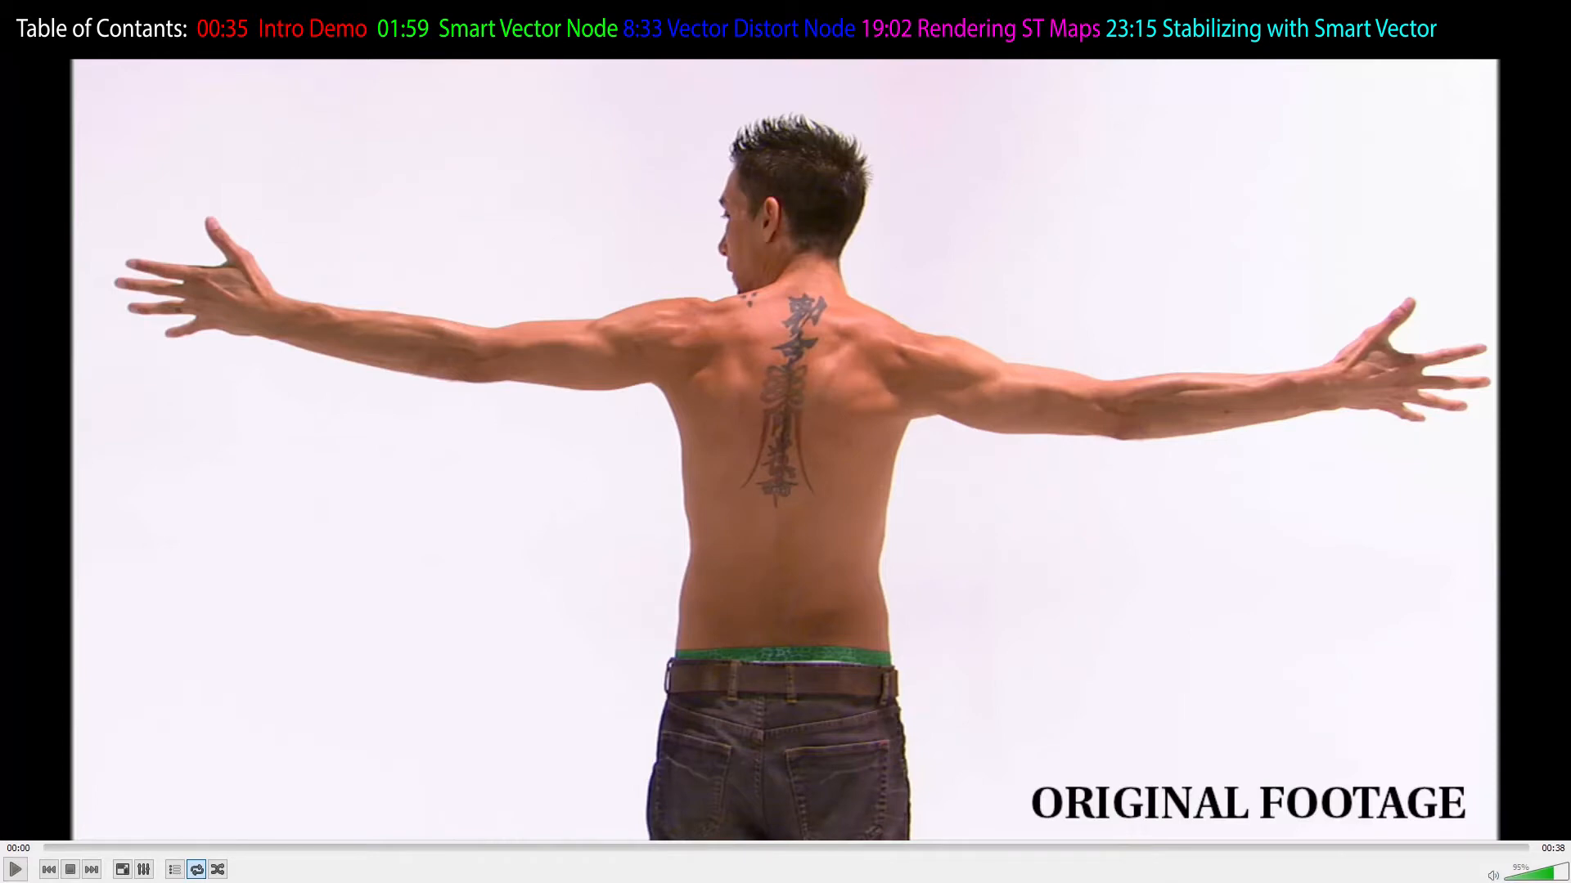
- Play the original dancer footage, inspect the back tattoo up close, and stop playback
{"action": "left_click", "coordinate": [14, 869]}
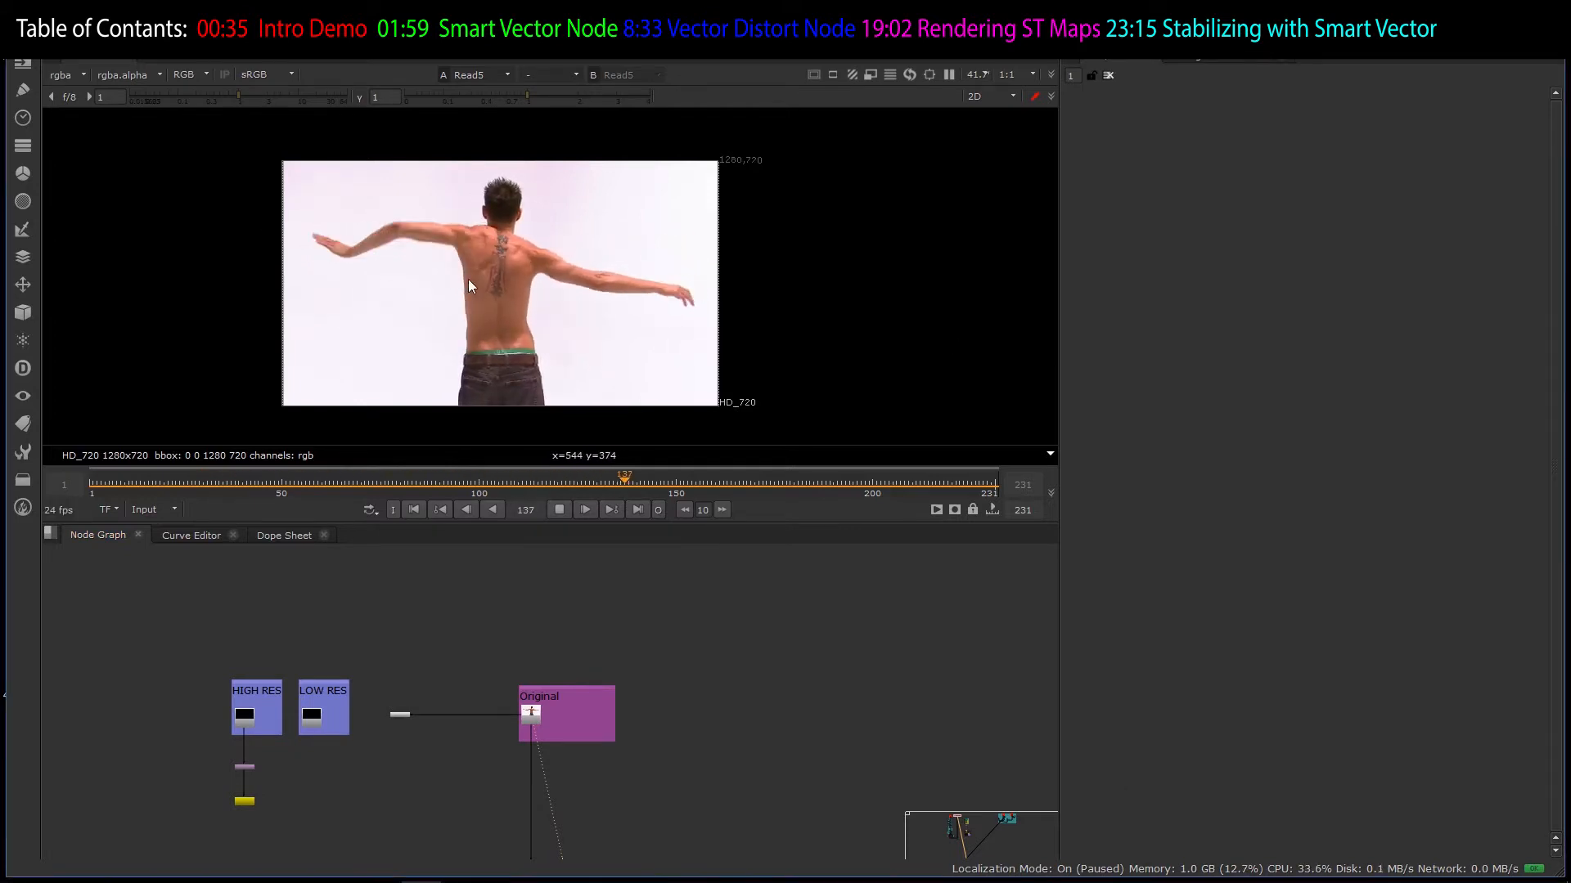
{"action": "scroll", "coordinate": [532, 274], "scroll_direction": "up", "scroll_amount": 8}
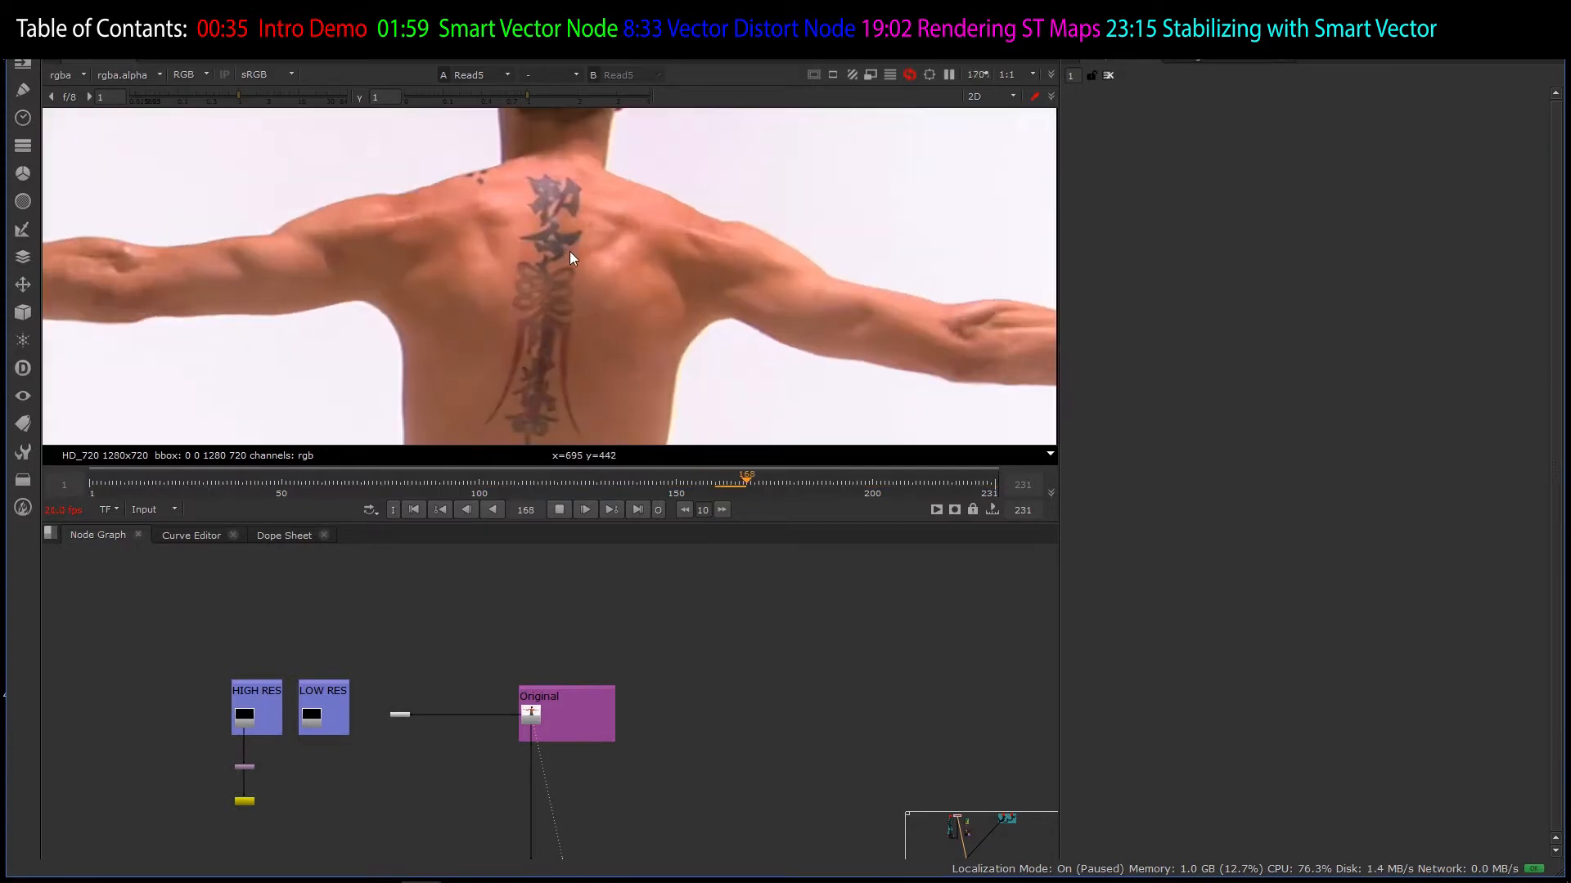
{"action": "scroll", "coordinate": [571, 259], "scroll_direction": "down", "scroll_amount": 8}
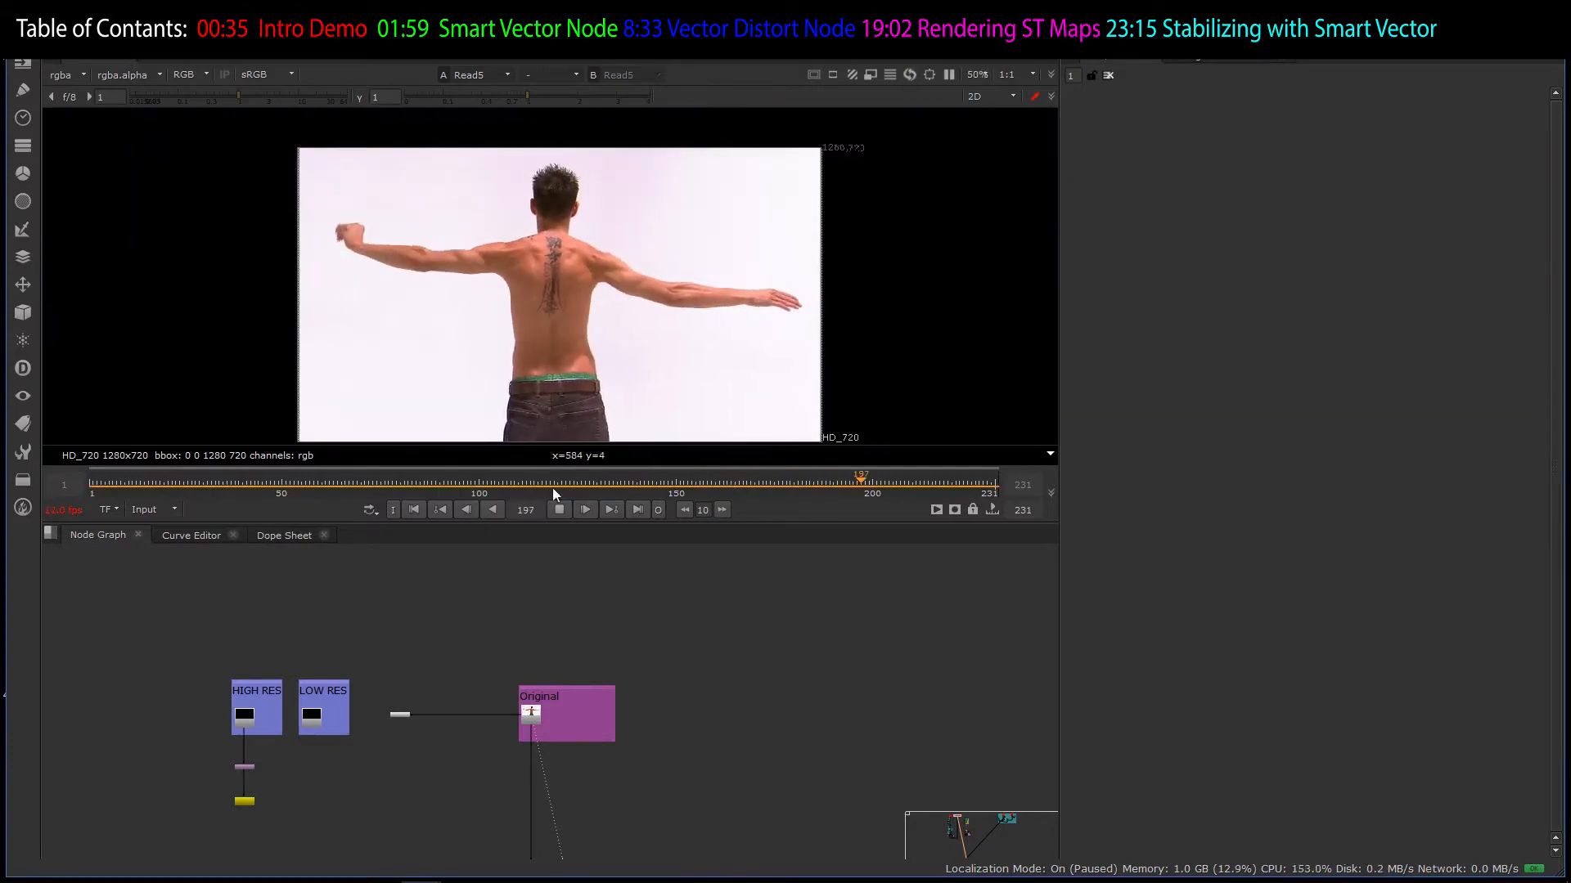
{"action": "left_click", "coordinate": [561, 509]}
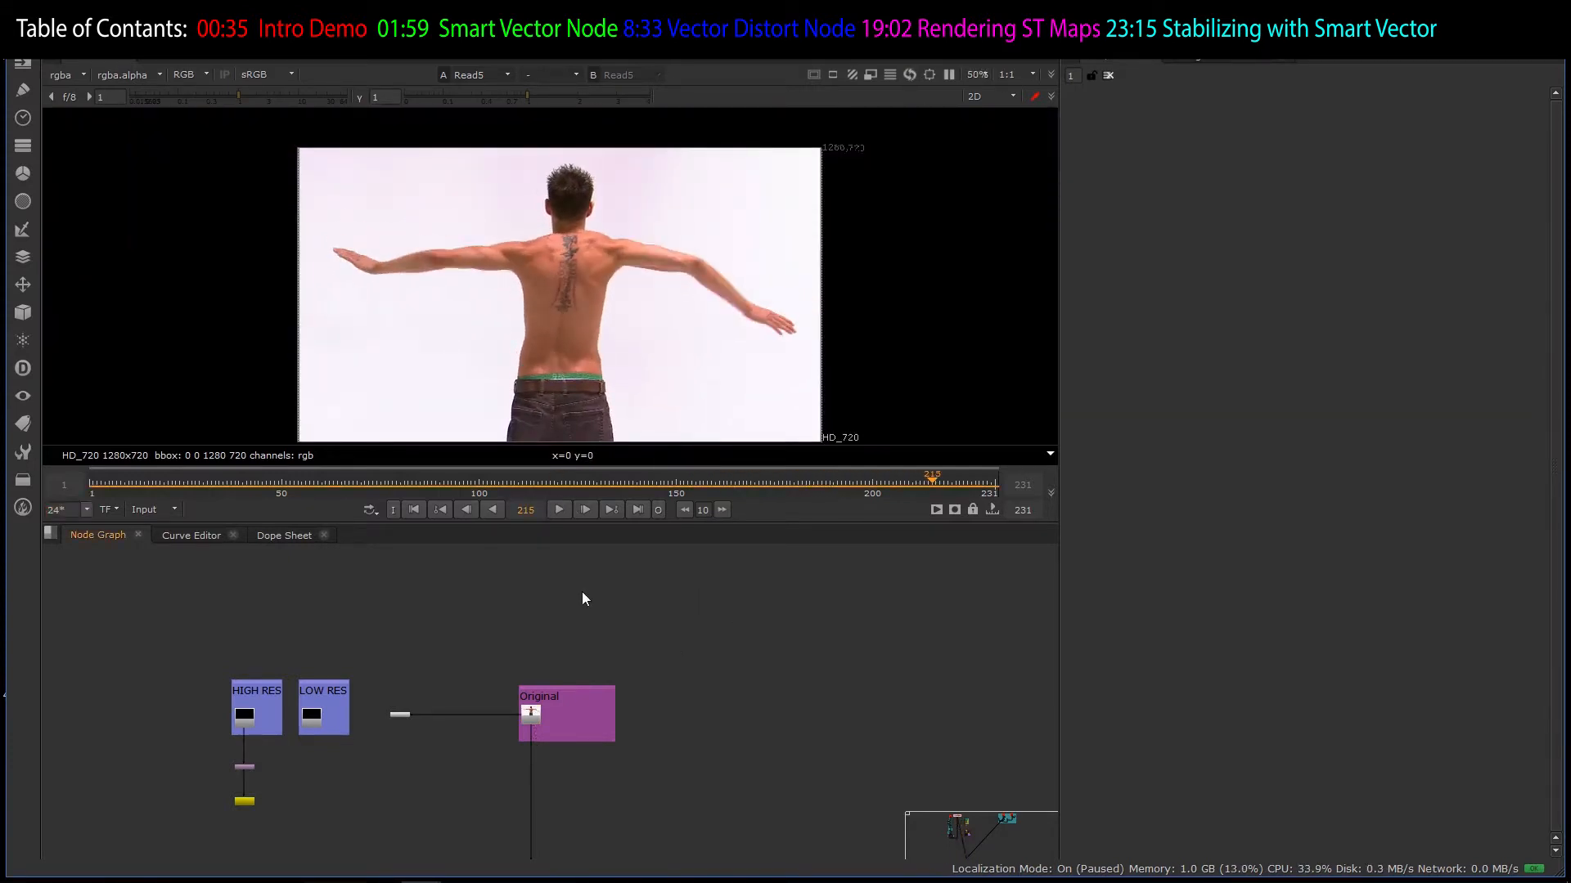
- Add a new SmartVector node to the node graph between the LOW RES and Original backdrops
{"action": "scroll", "coordinate": [581, 591], "scroll_direction": "down", "scroll_amount": 3}
{"action": "scroll", "coordinate": [527, 620], "scroll_direction": "up", "scroll_amount": 8}
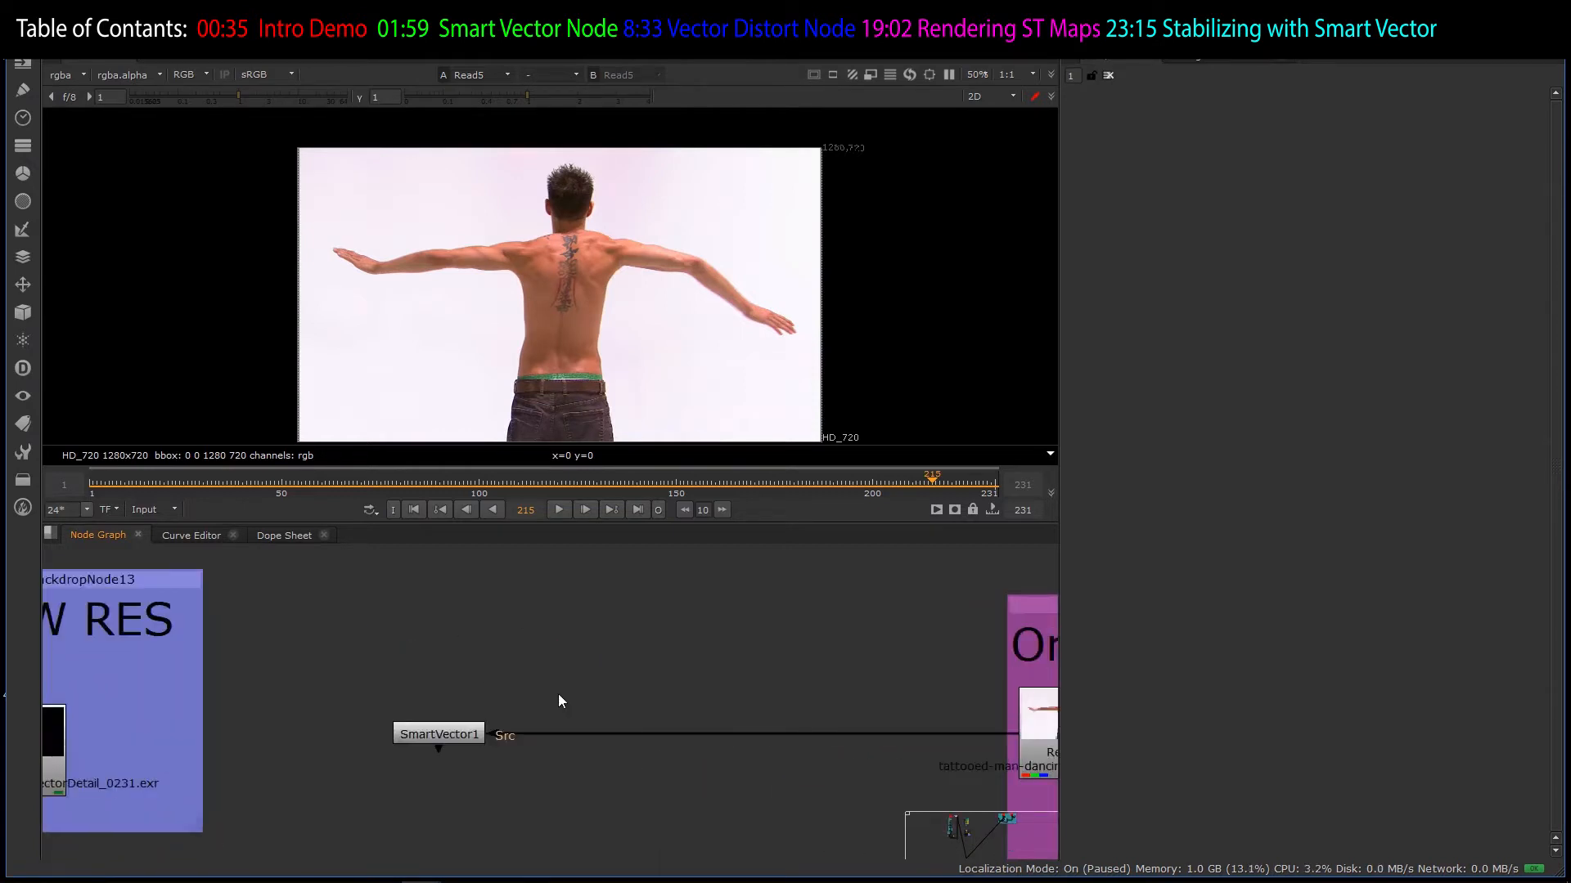
{"action": "scroll", "coordinate": [553, 690], "scroll_direction": "down", "scroll_amount": 2}
{"action": "scroll", "coordinate": [561, 634], "scroll_direction": "up", "scroll_amount": 2}
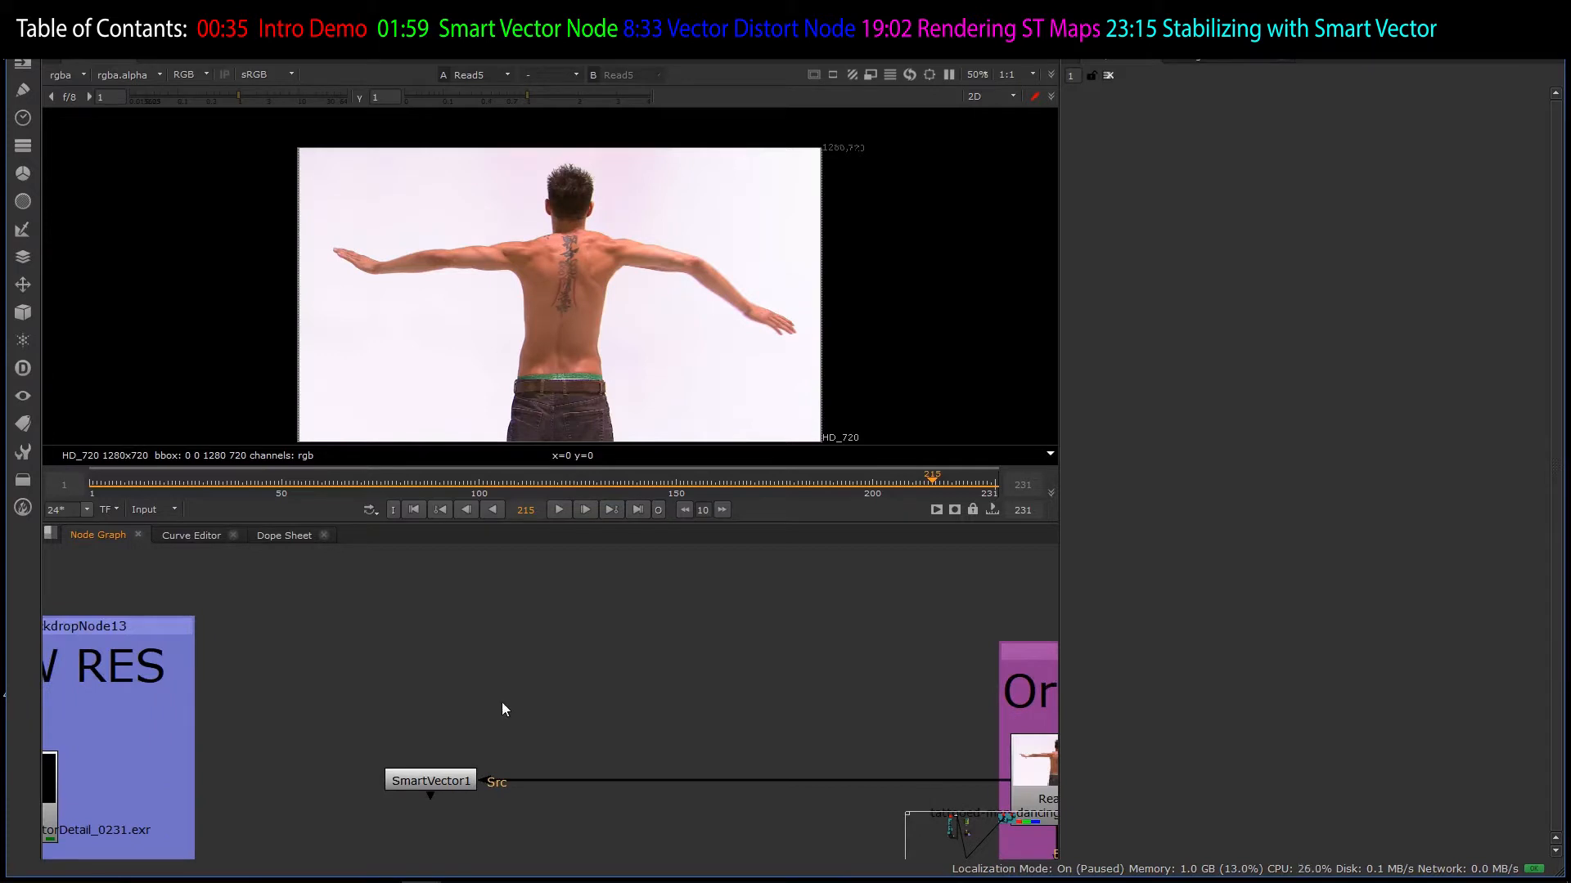
{"action": "key", "text": "Tab"}
{"action": "type", "text": "sma"}
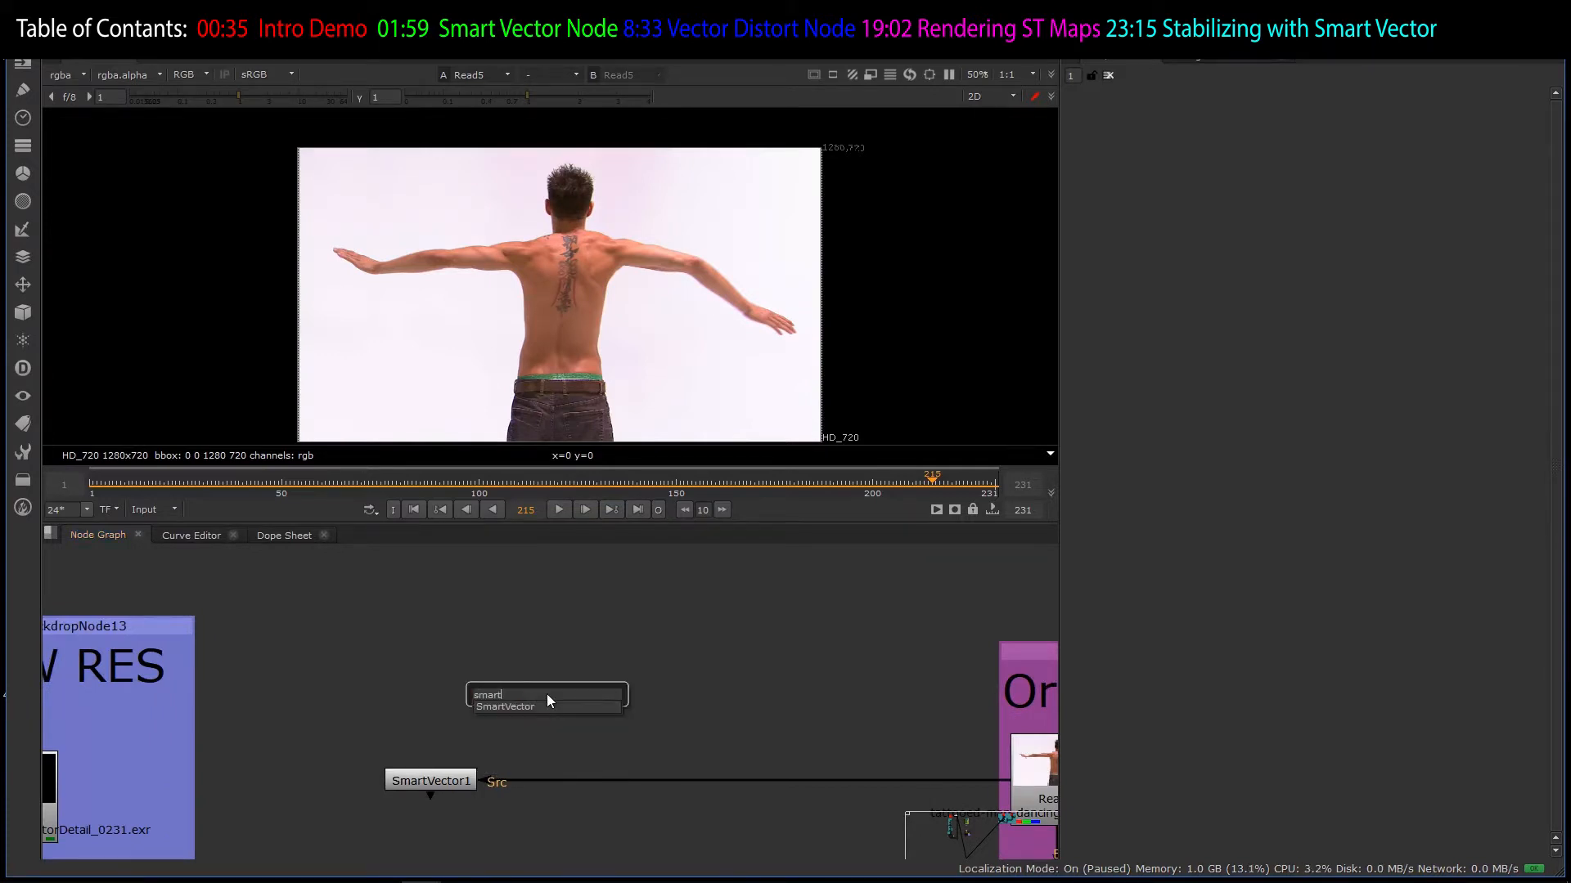
{"action": "type", "text": "rt"}
{"action": "key", "text": "Return"}
{"action": "scroll", "coordinate": [483, 689], "scroll_direction": "down", "scroll_amount": 2}
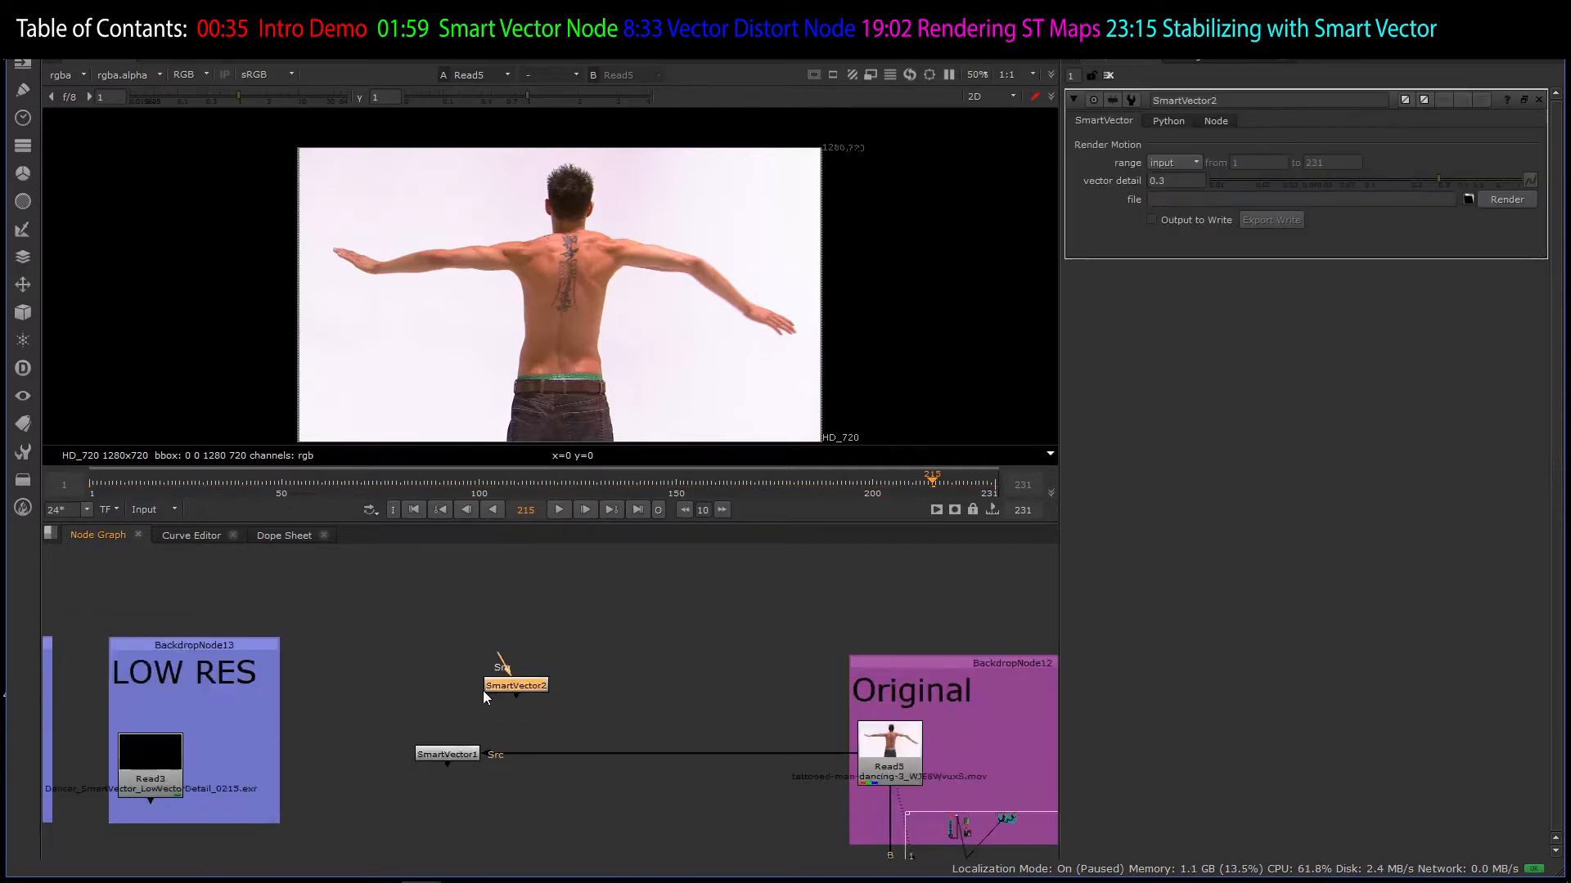
- Delete the old SmartVector1 node and connect the new SmartVector's Src input to the Read5 footage node
{"action": "scroll", "coordinate": [475, 734], "scroll_direction": "up", "scroll_amount": 1}
{"action": "left_click", "coordinate": [473, 738]}
{"action": "key", "text": "Delete"}
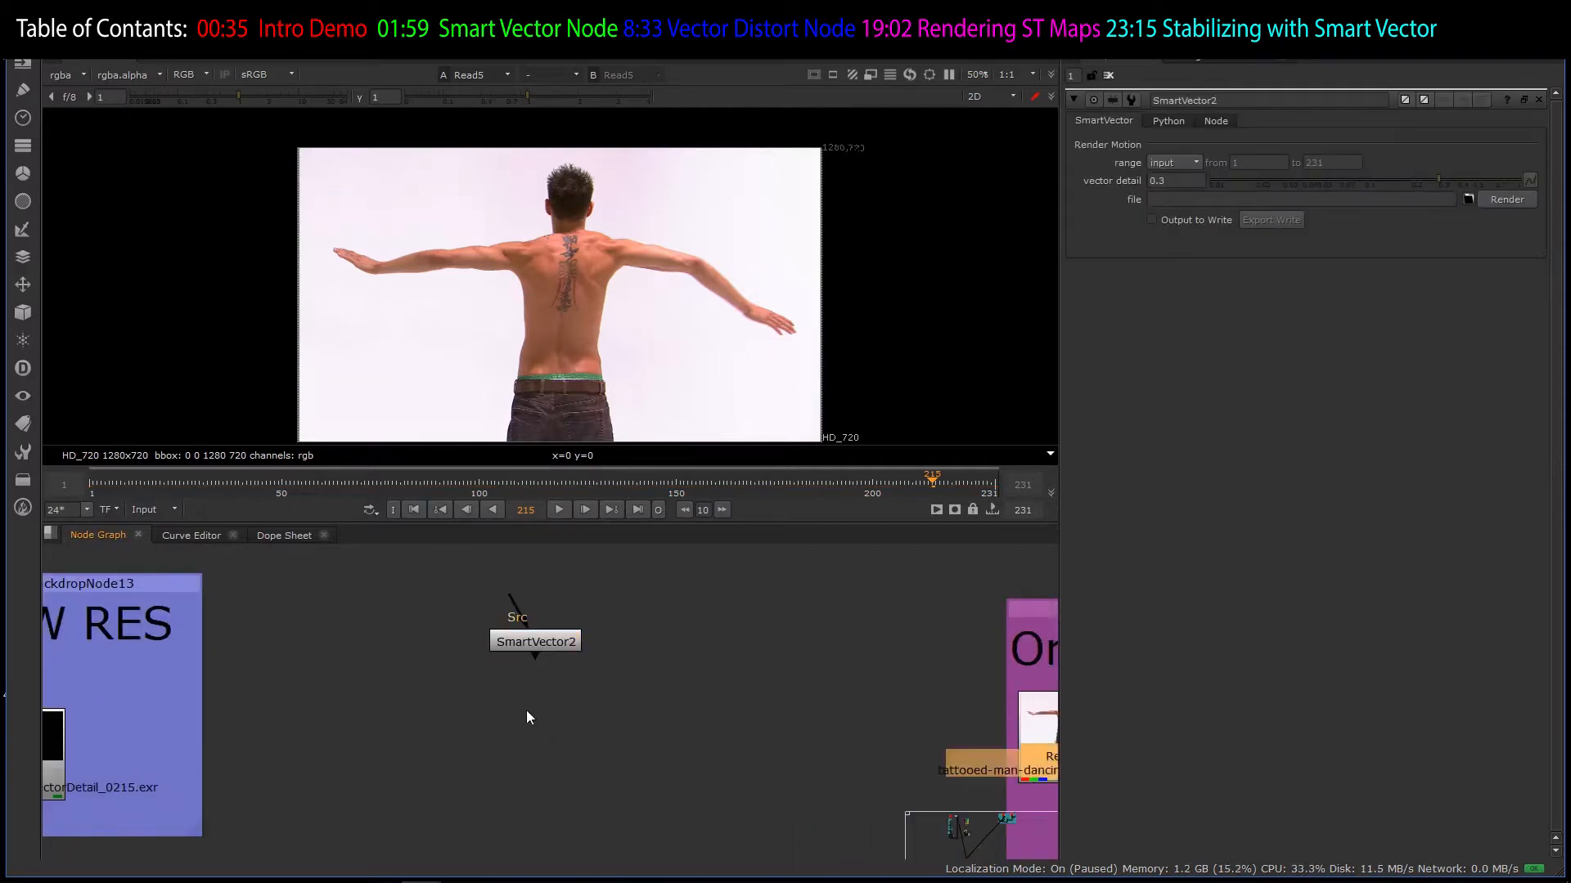
{"action": "left_click_drag", "start_coordinate": [556, 640], "coordinate": [982, 708]}
{"action": "left_click_drag", "start_coordinate": [448, 719], "coordinate": [448, 737]}
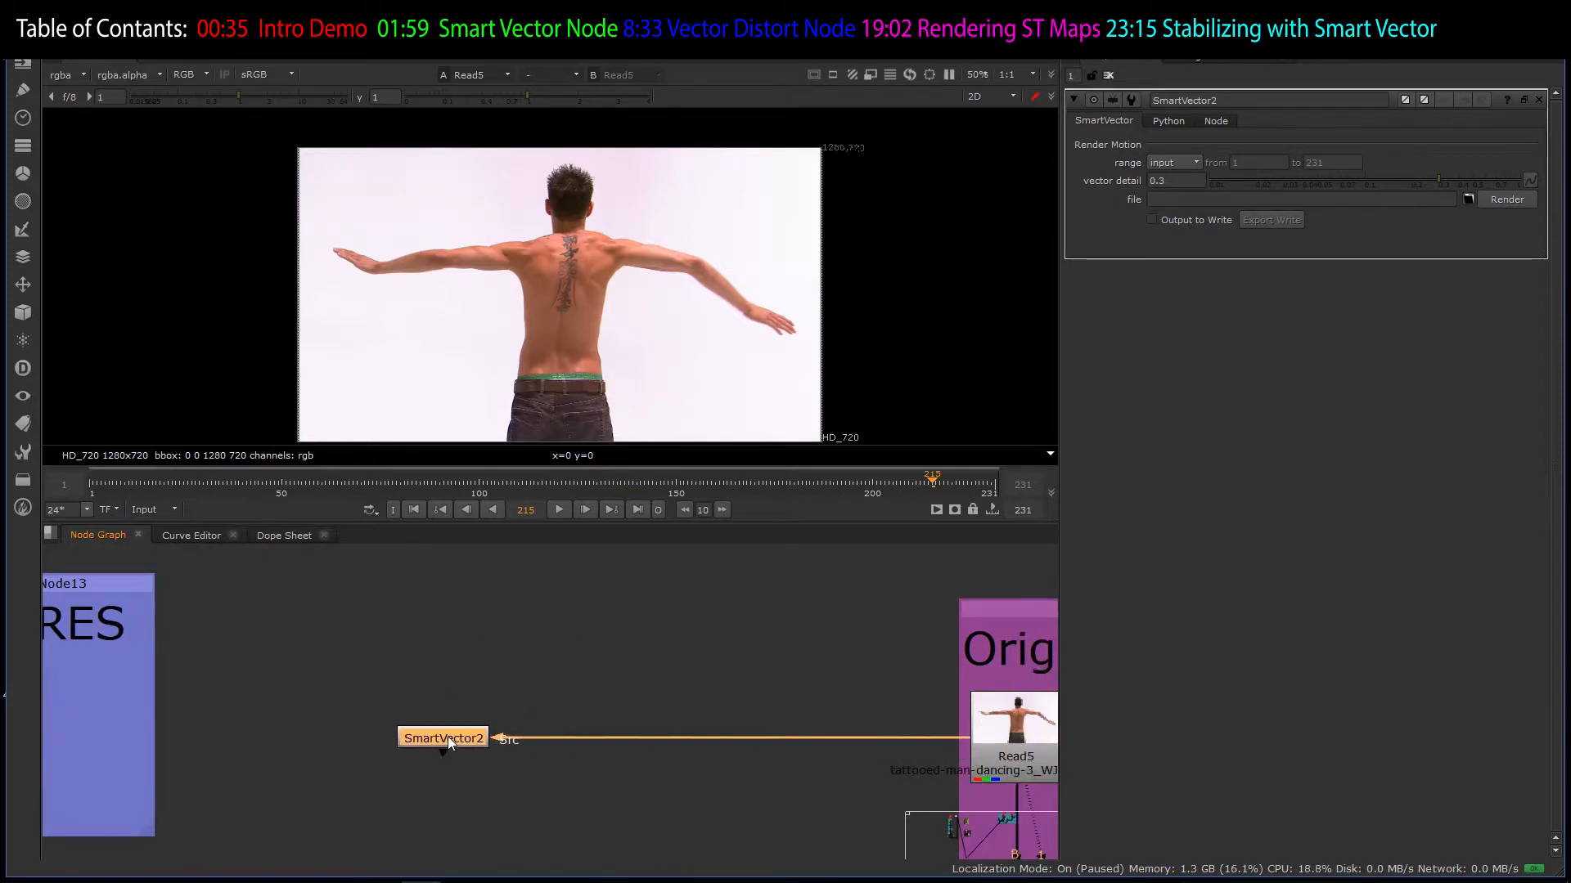
- View the output of the new SmartVector node in the viewer
{"action": "key", "text": "1"}
{"action": "left_click", "coordinate": [449, 740]}
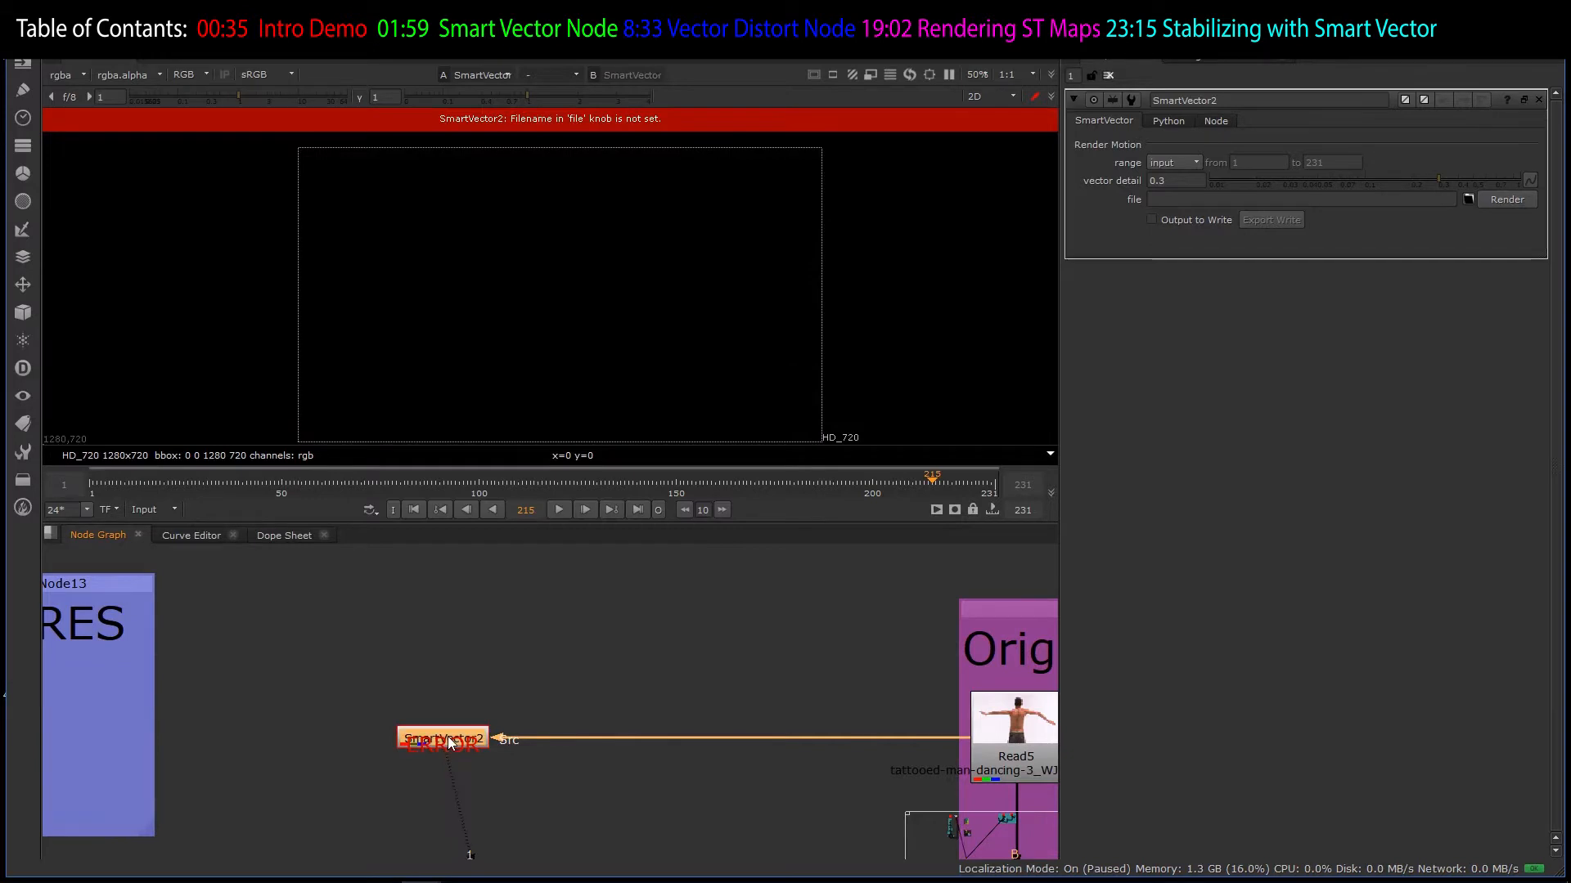
{"action": "scroll", "coordinate": [635, 727], "scroll_direction": "down", "scroll_amount": 3}
{"action": "scroll", "coordinate": [636, 727], "scroll_direction": "up", "scroll_amount": 1}
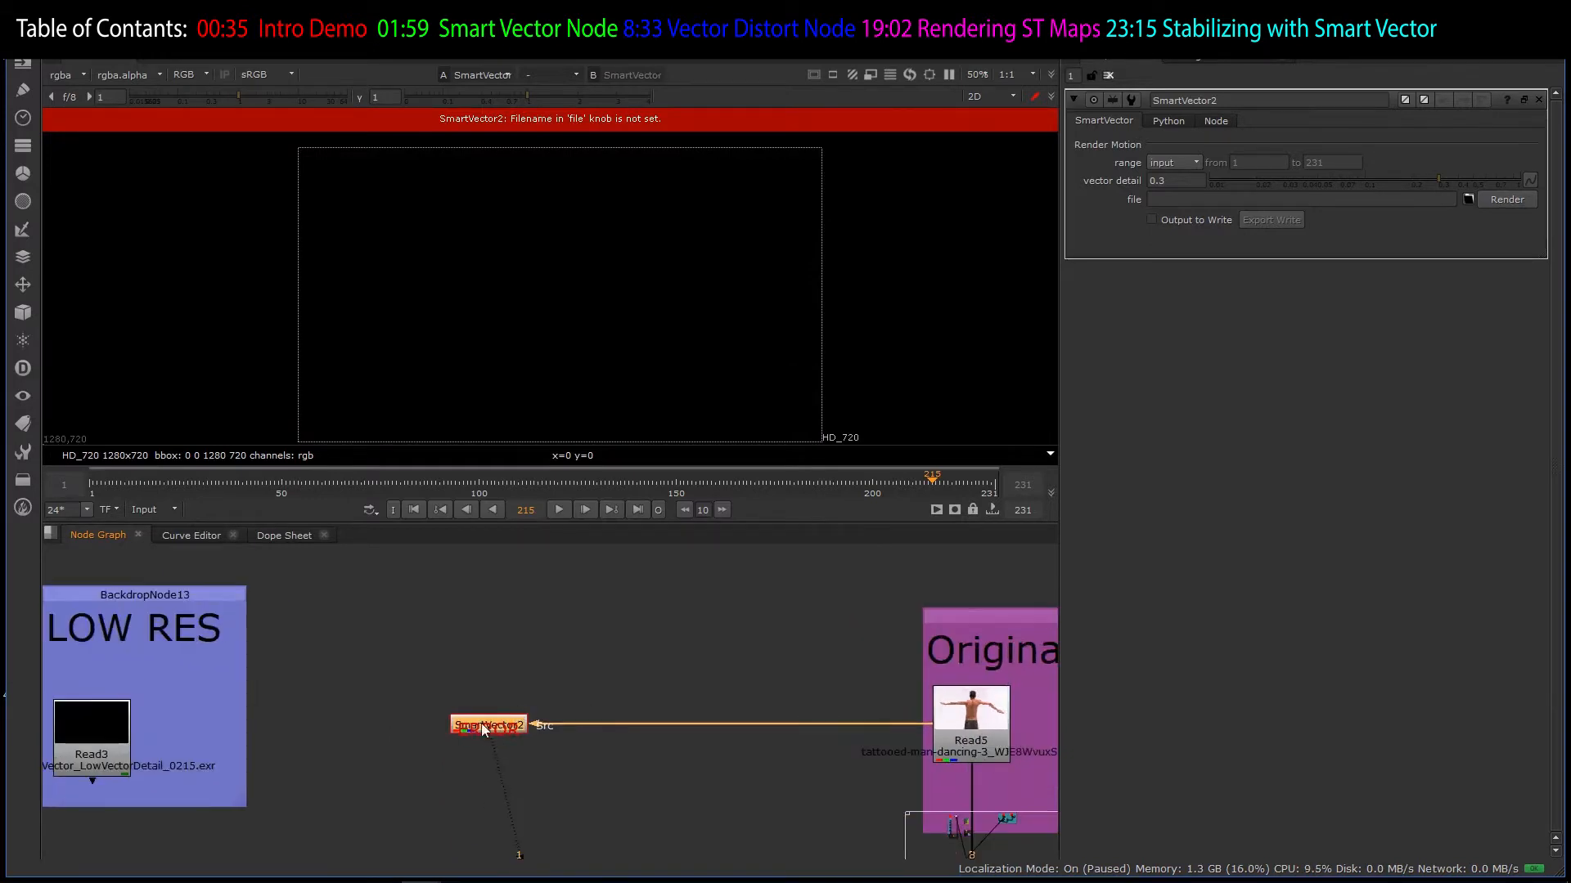
{"action": "scroll", "coordinate": [491, 721], "scroll_direction": "up", "scroll_amount": 4}
{"action": "scroll", "coordinate": [481, 723], "scroll_direction": "down", "scroll_amount": 3}
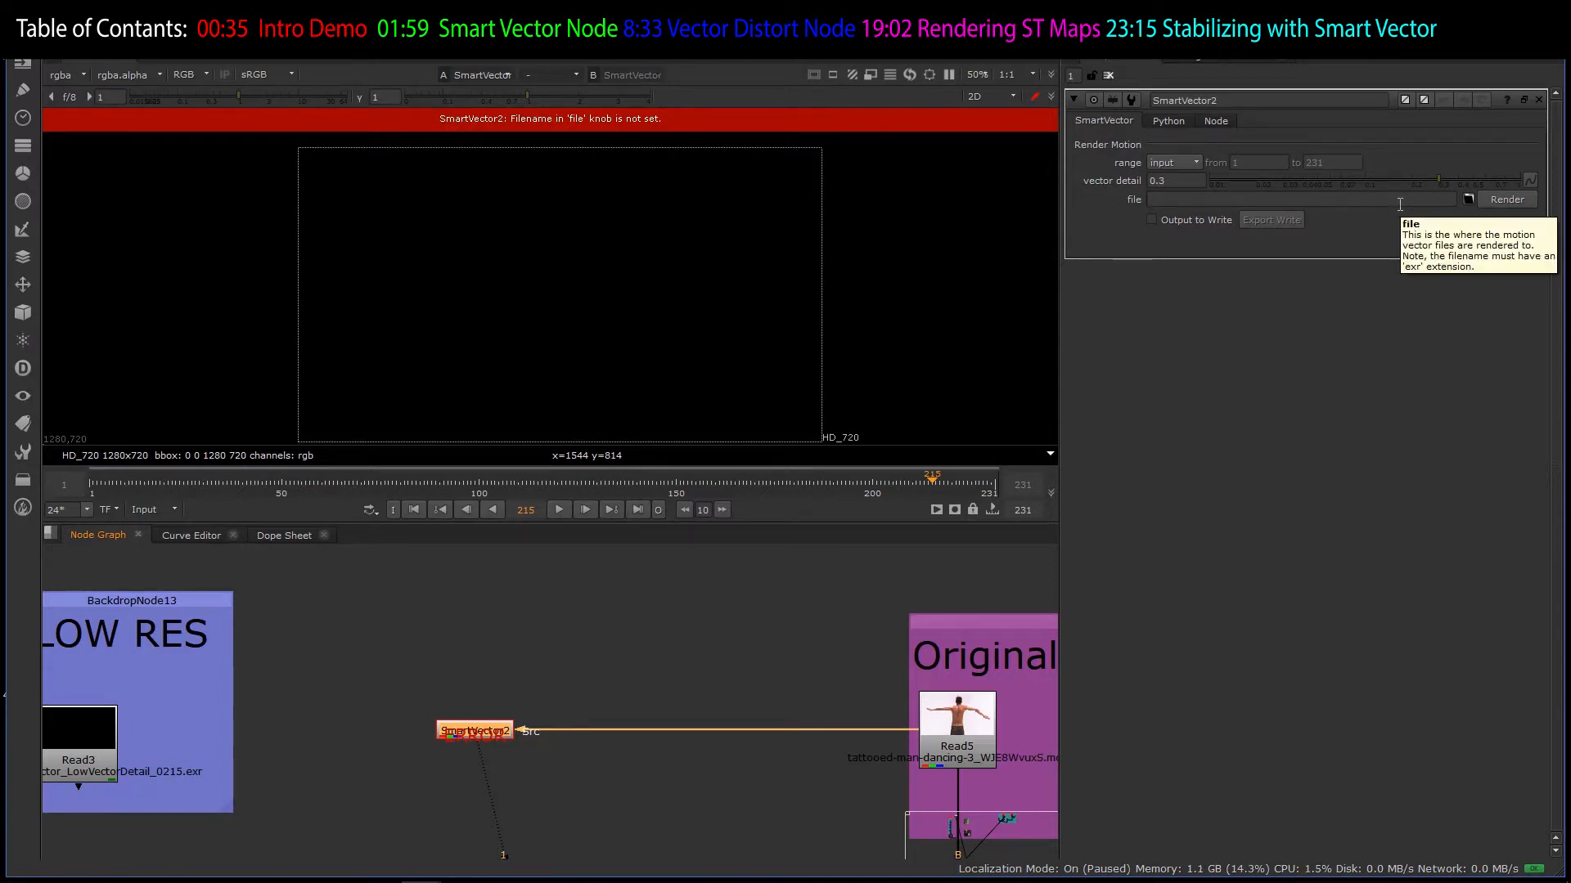
- Select the Dancer_SmartVector_HighVectorDetail_####.exr sequence in Dancer_Imageseq as the SmartVector's output file
{"action": "left_click", "coordinate": [1467, 200]}
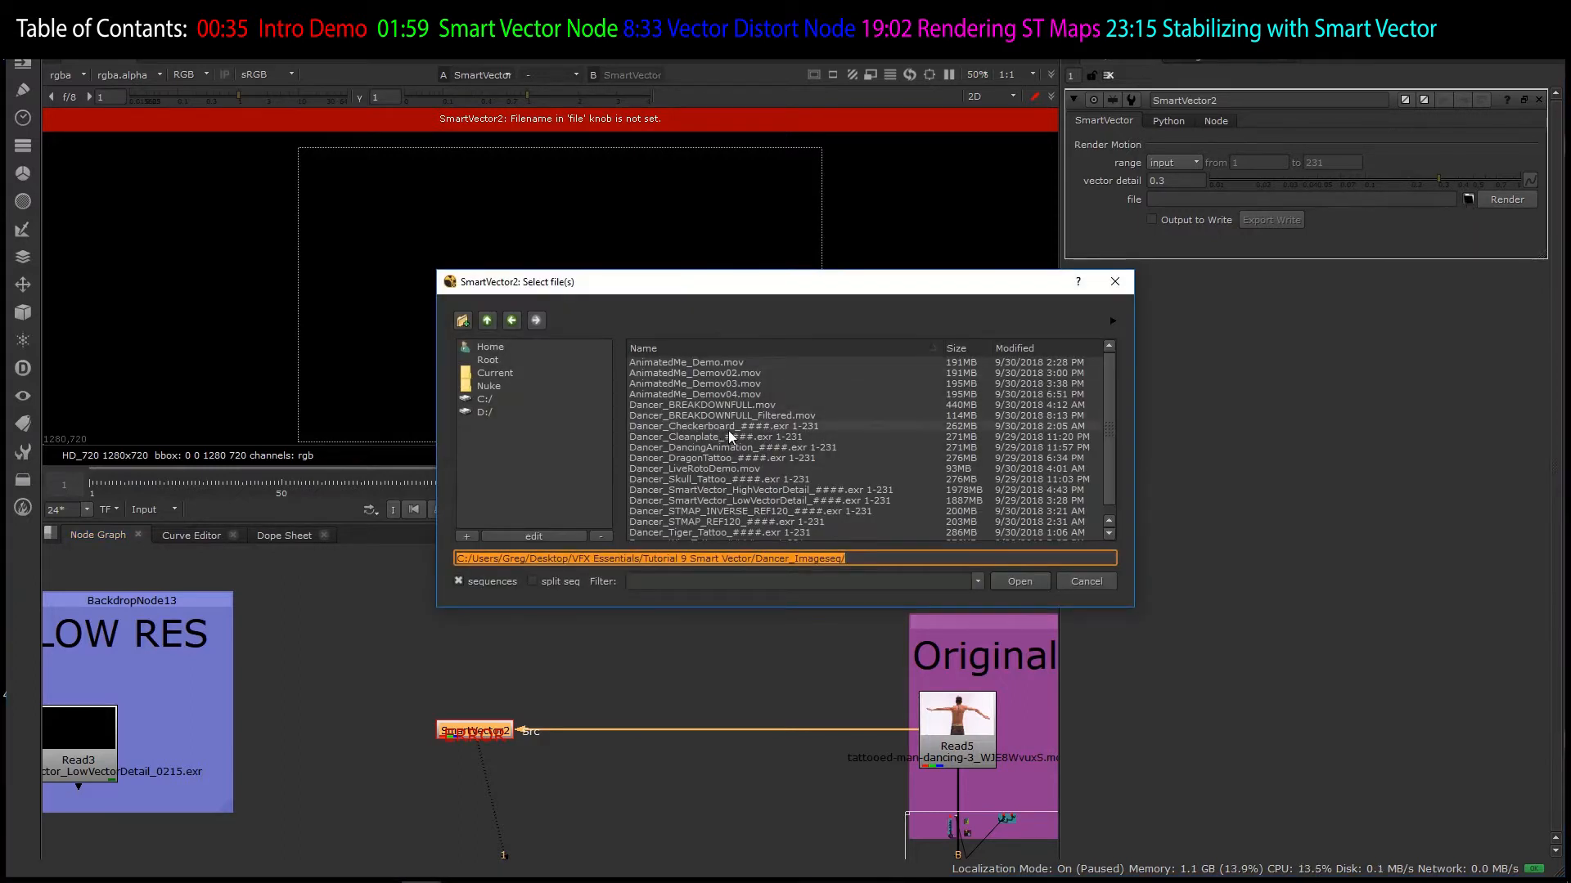
{"action": "scroll", "coordinate": [730, 432], "scroll_direction": "down", "scroll_amount": 1}
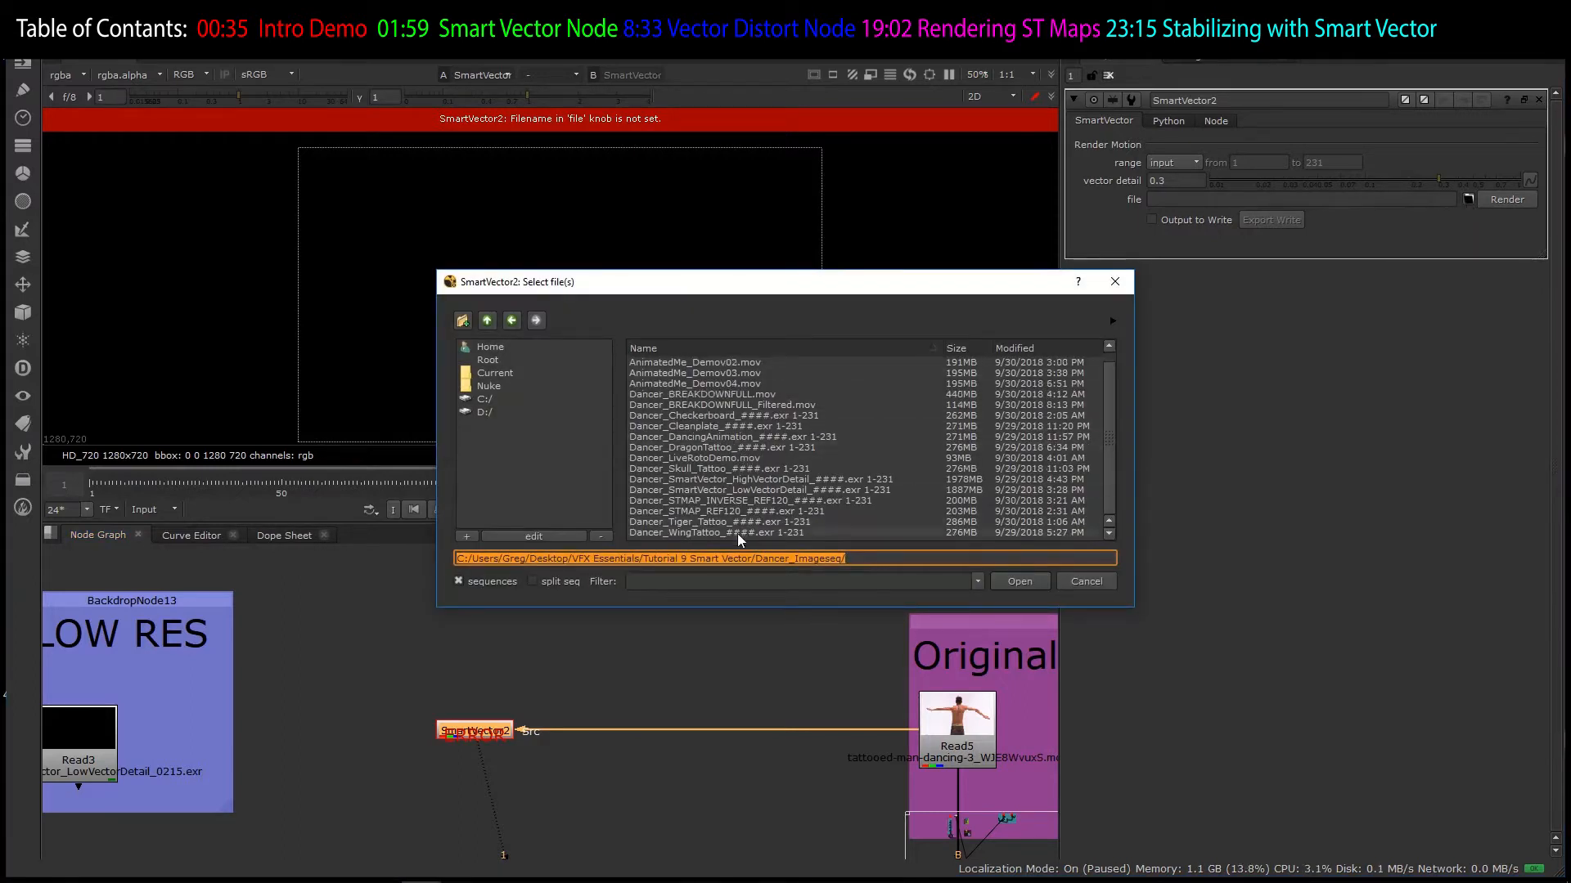
{"action": "scroll", "coordinate": [708, 471], "scroll_direction": "up", "scroll_amount": 1}
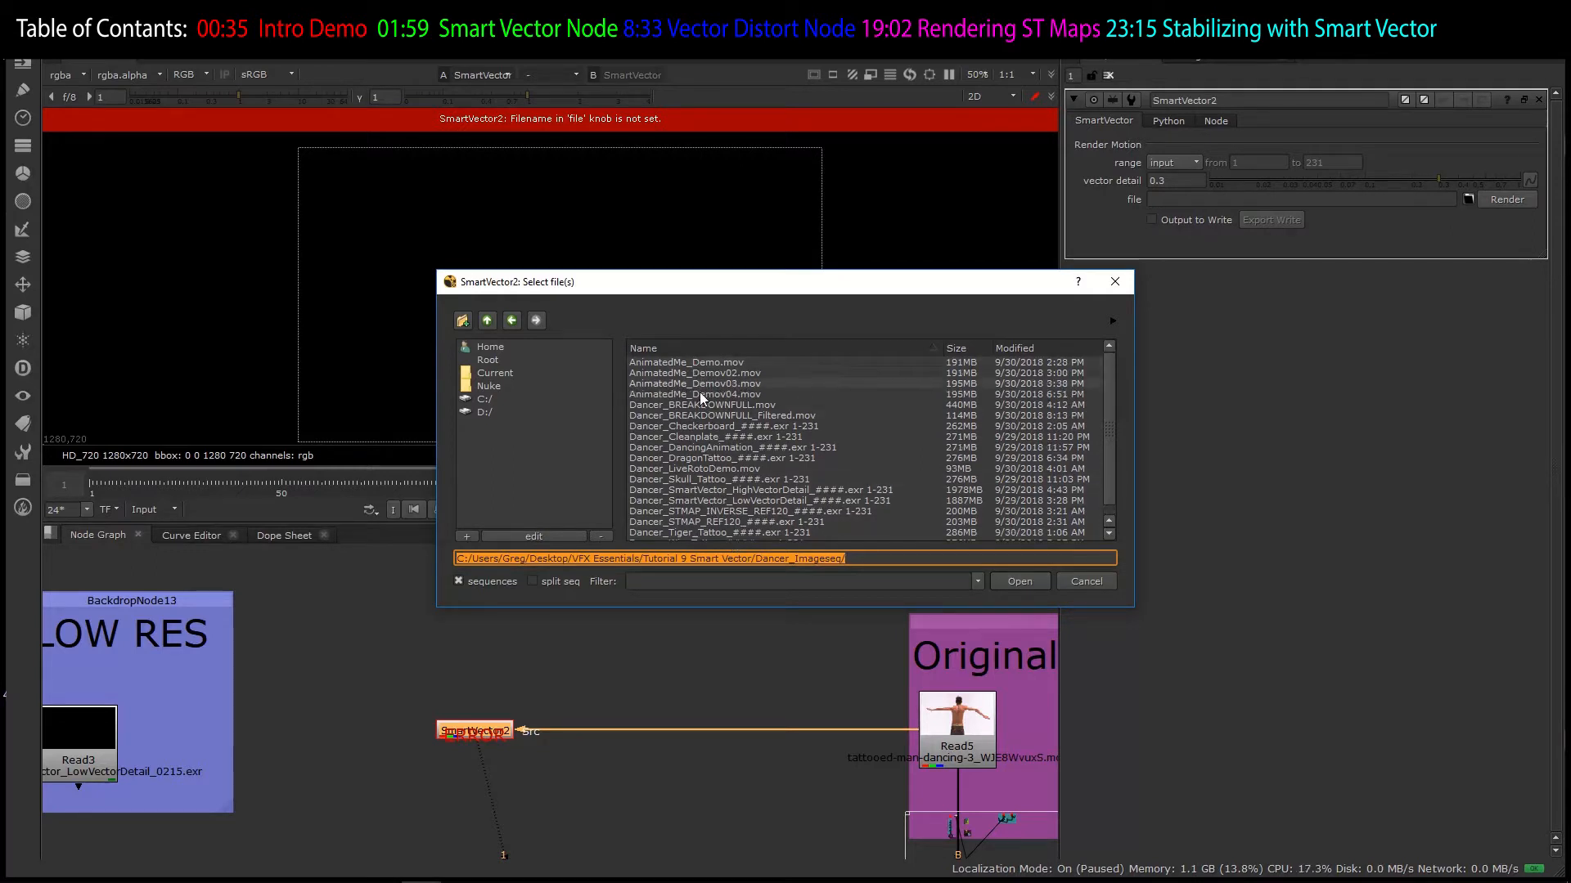
{"action": "left_click", "coordinate": [748, 491]}
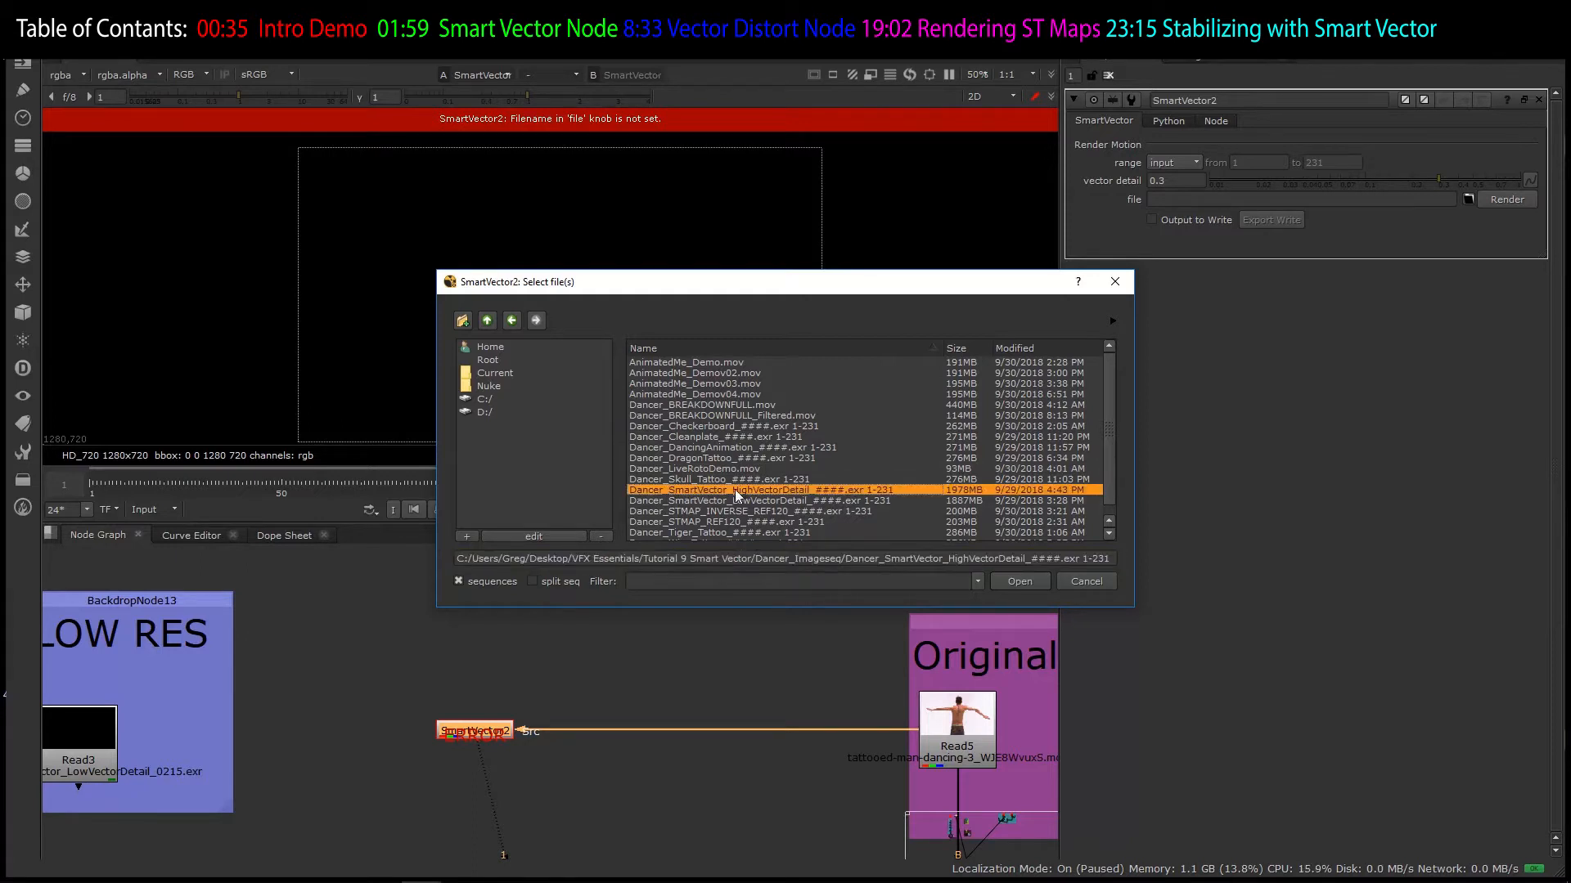
{"action": "left_click", "coordinate": [1017, 581]}
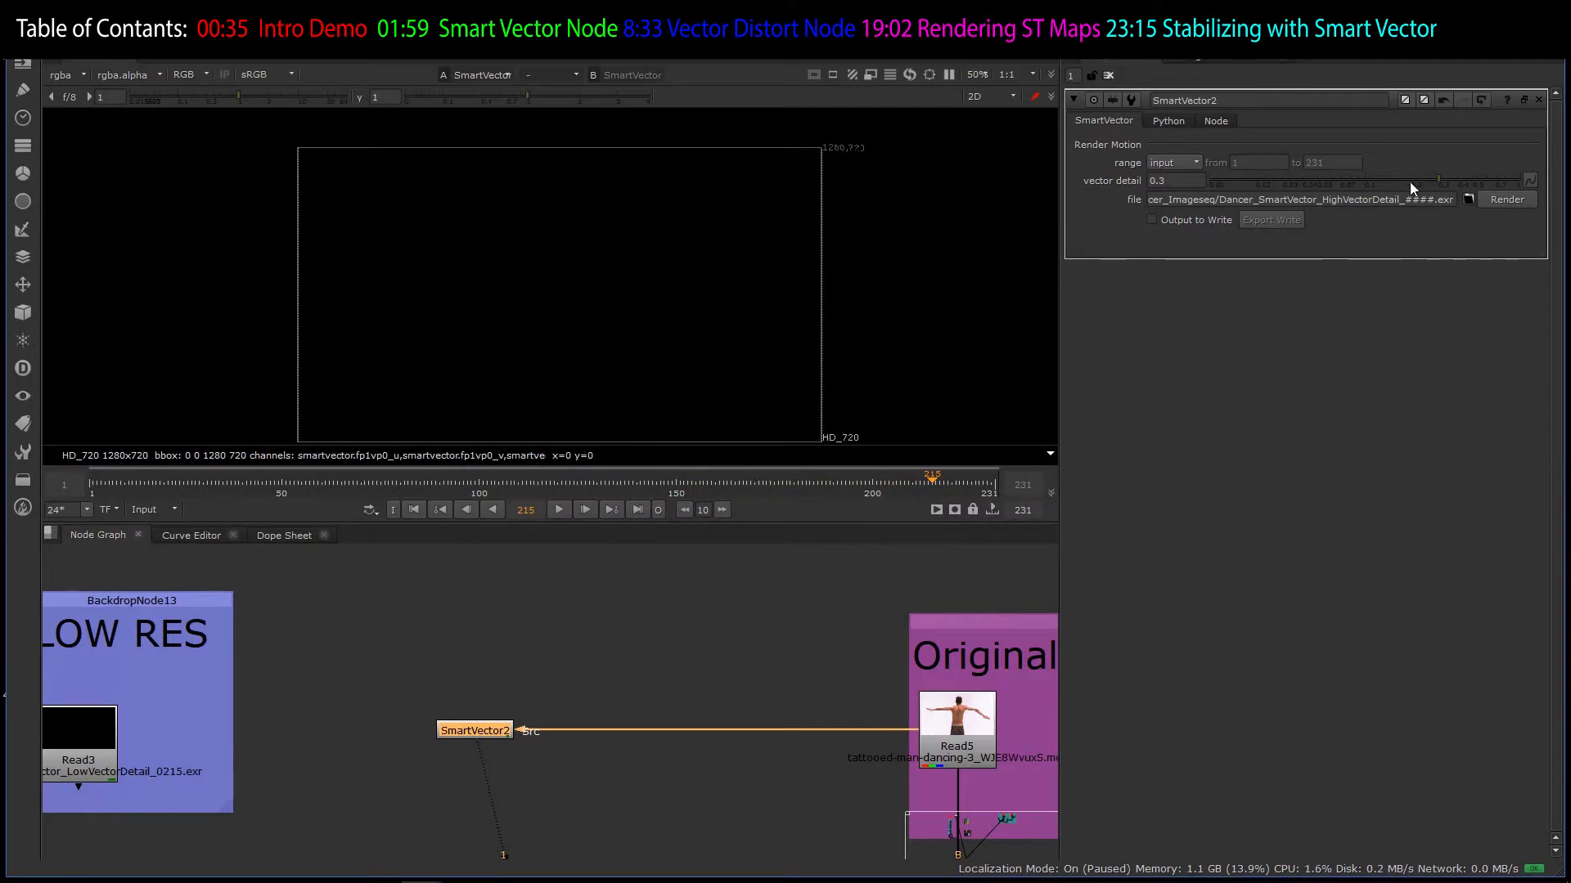
- Add v02 to the output file name, making it Dancer_SmartVector_HighVectorDetailv02_####.exr
{"action": "left_click", "coordinate": [1398, 200]}
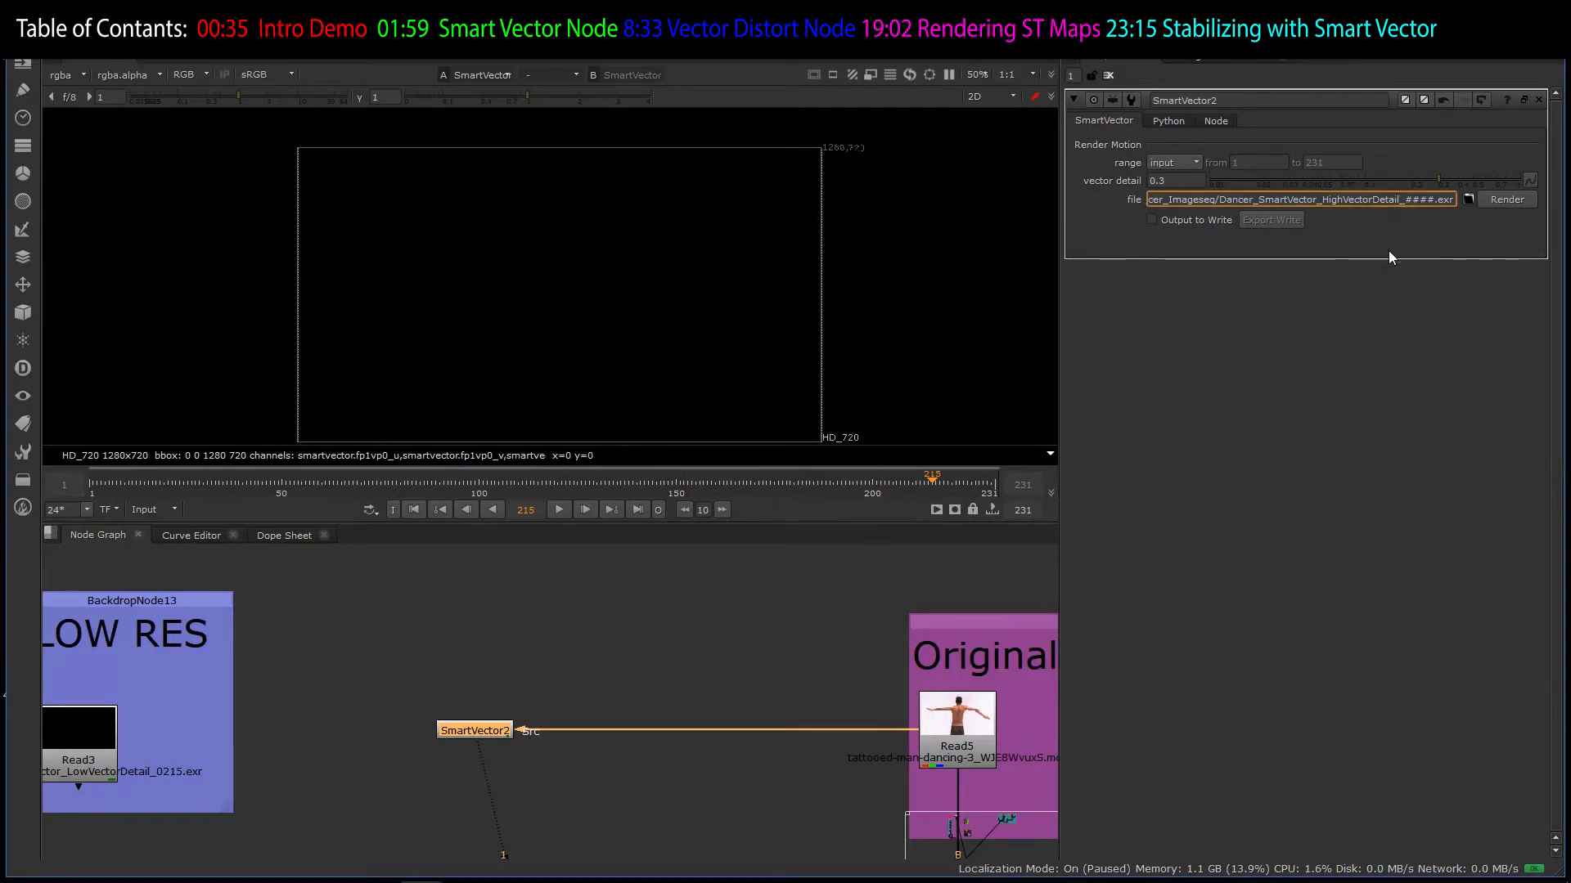
{"action": "type", "text": "v02"}
{"action": "key", "text": "Return"}
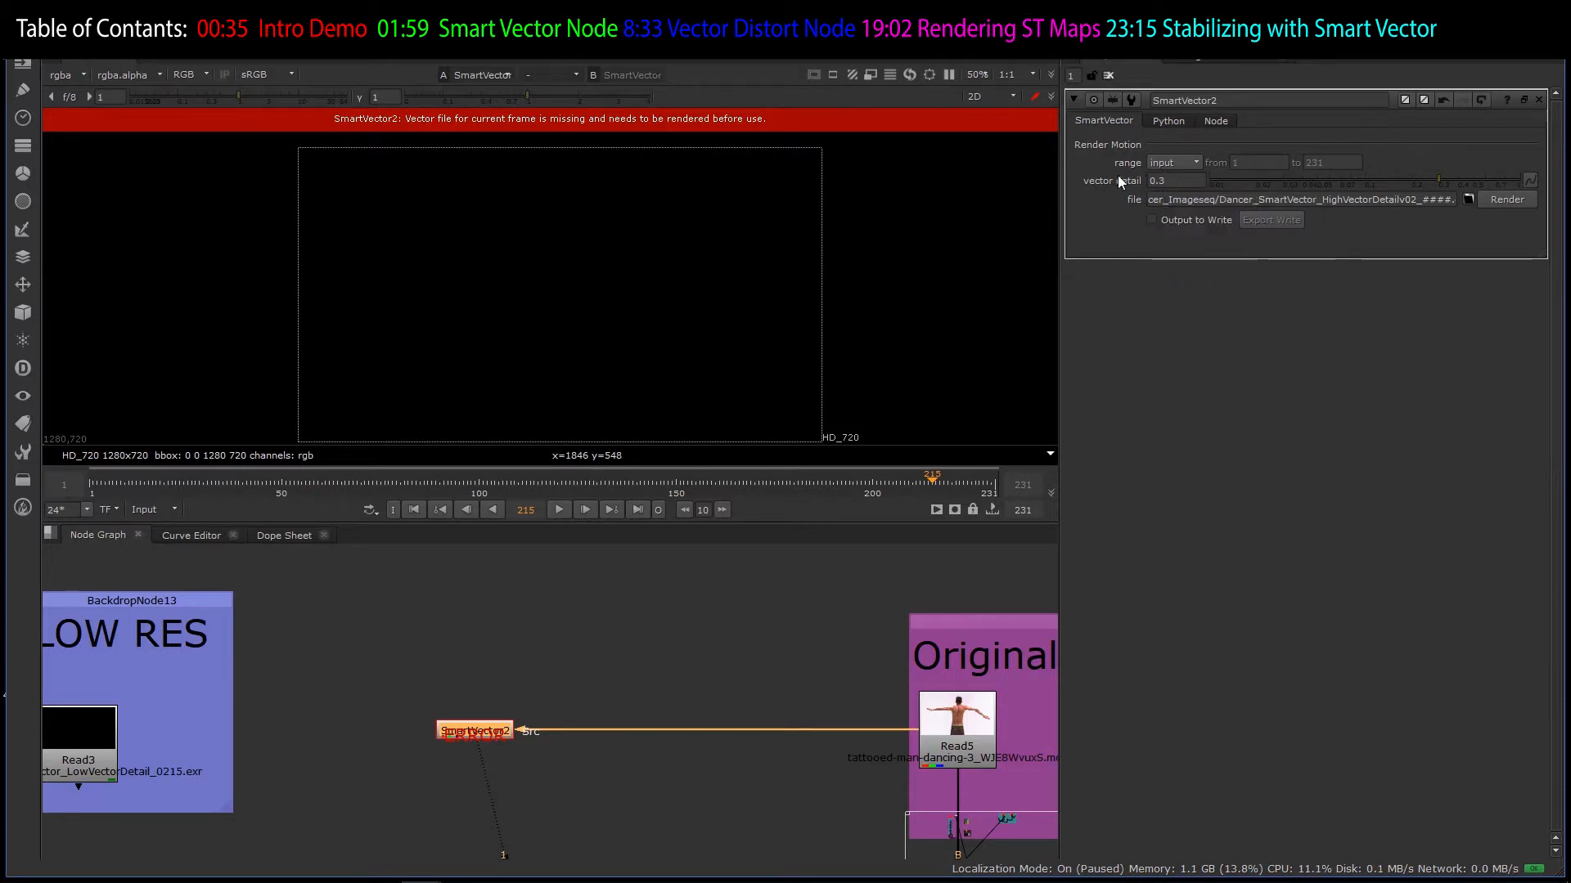
- Keep the render range on input, try a vector detail of 0.3, and settle on 1
{"action": "left_click", "coordinate": [1160, 161]}
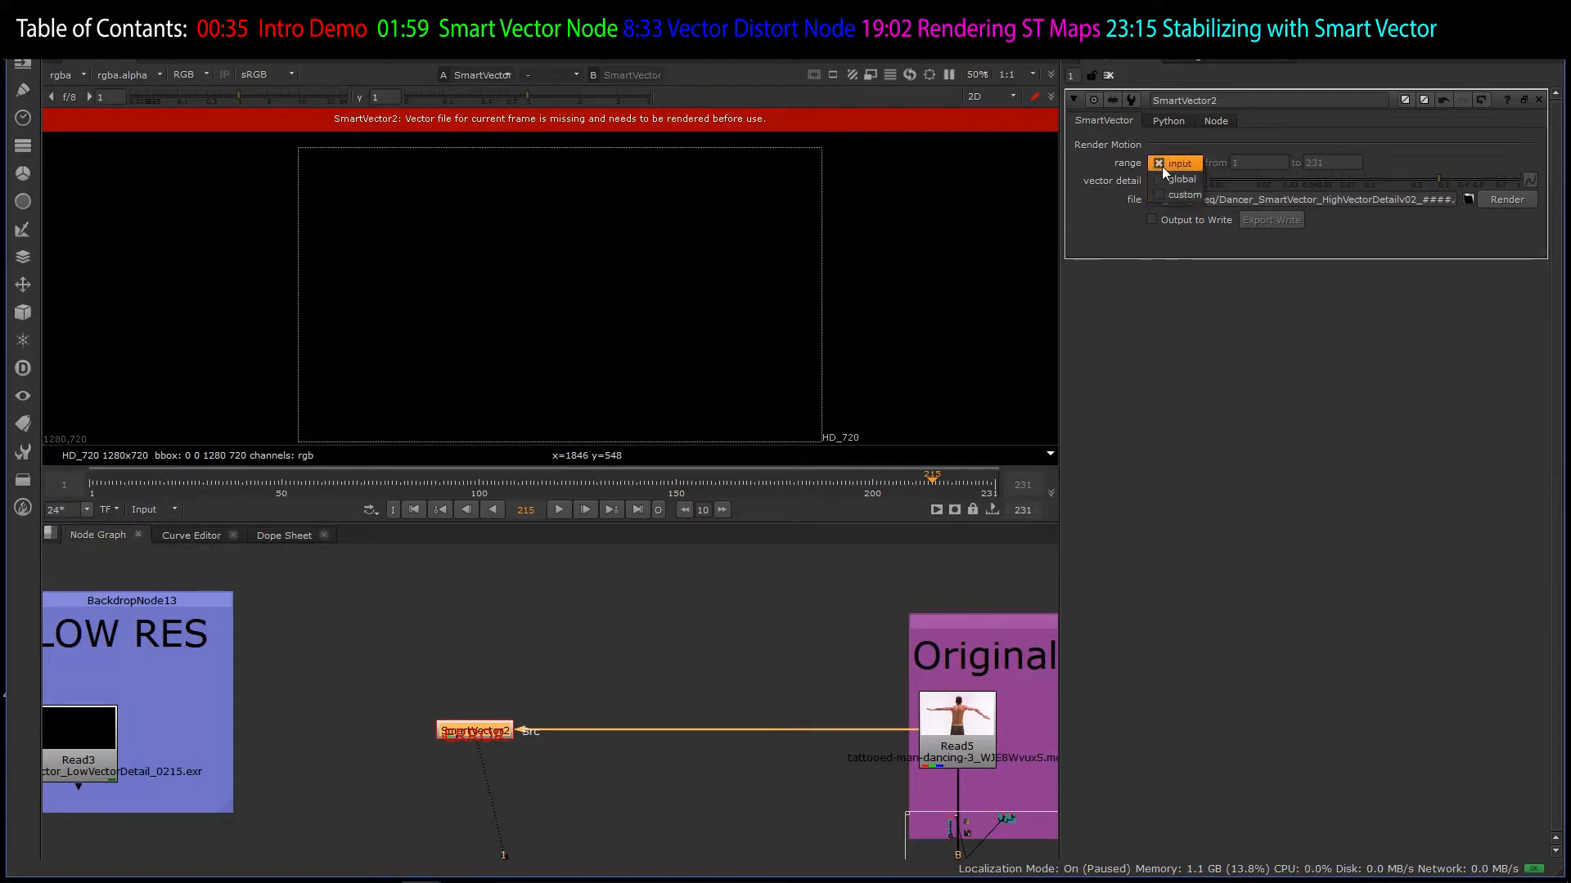
{"action": "left_click", "coordinate": [1167, 164]}
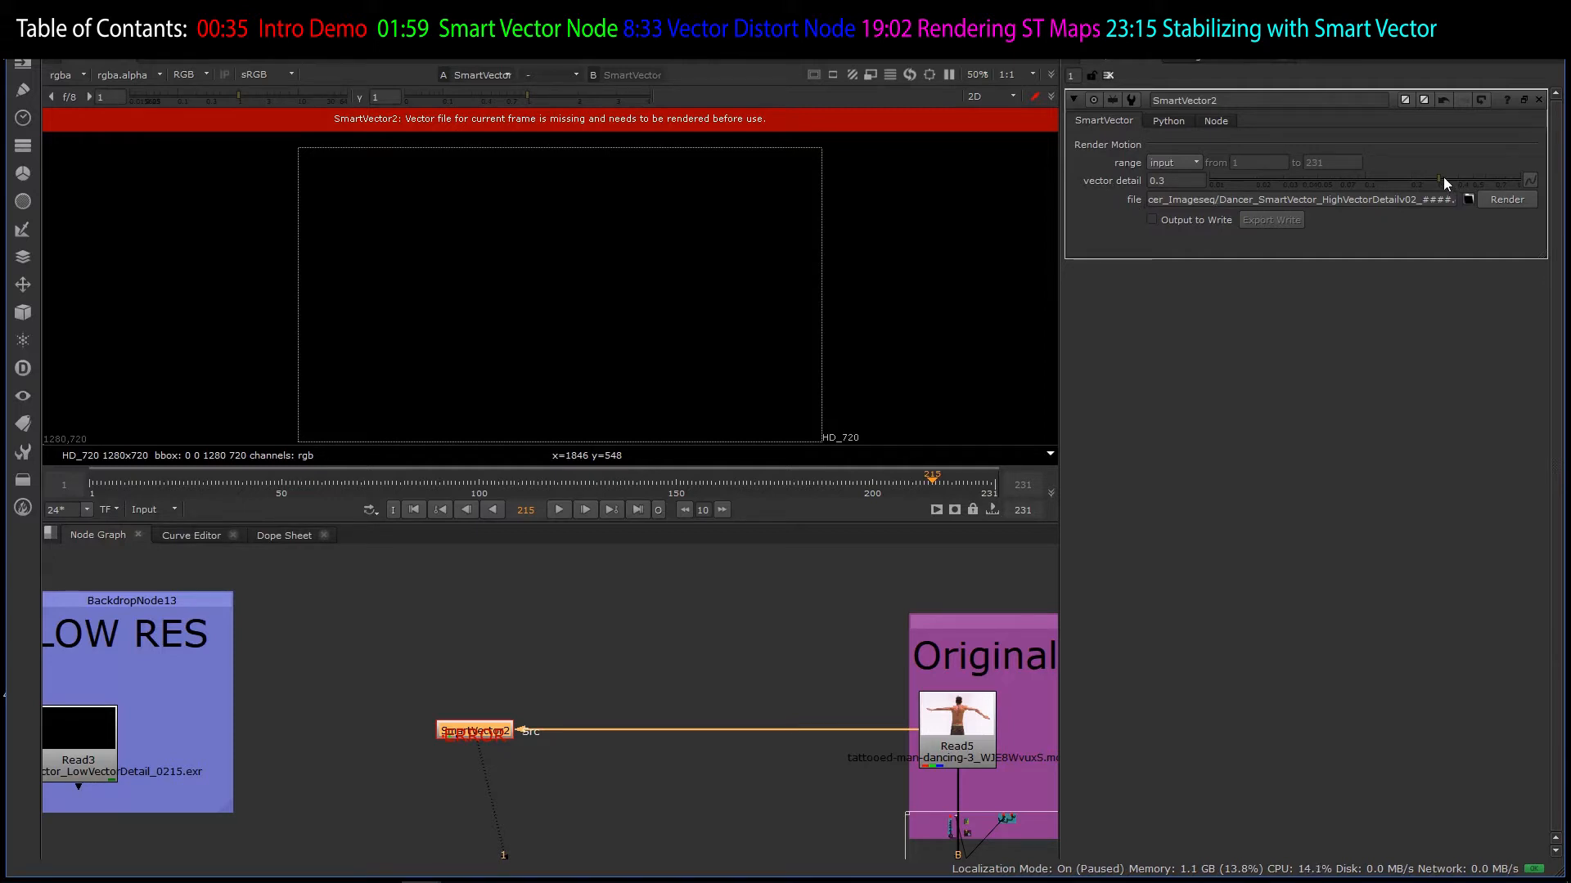
{"action": "left_click_drag", "start_coordinate": [1490, 184], "coordinate": [1523, 180]}
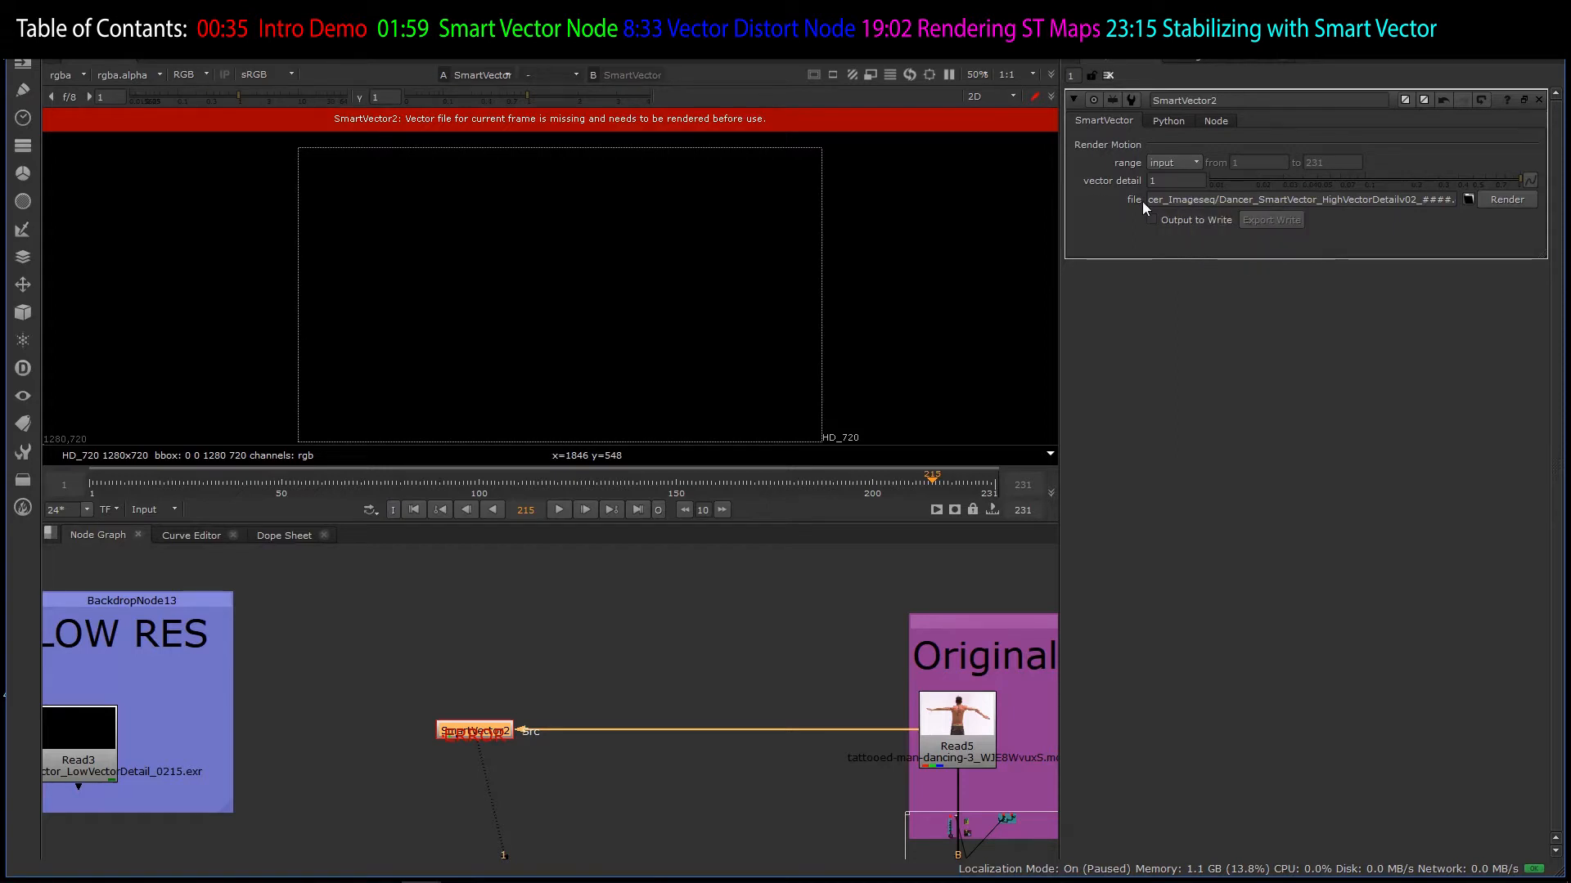
{"action": "left_click", "coordinate": [1170, 178]}
{"action": "type", "text": "0.3"}
{"action": "key", "text": "Return"}
{"action": "left_click_drag", "start_coordinate": [1533, 182], "coordinate": [1541, 183]}
- Try Output to Write with a Write node attached below the SmartVector, and remove both again
{"action": "scroll", "coordinate": [548, 646], "scroll_direction": "down", "scroll_amount": 5}
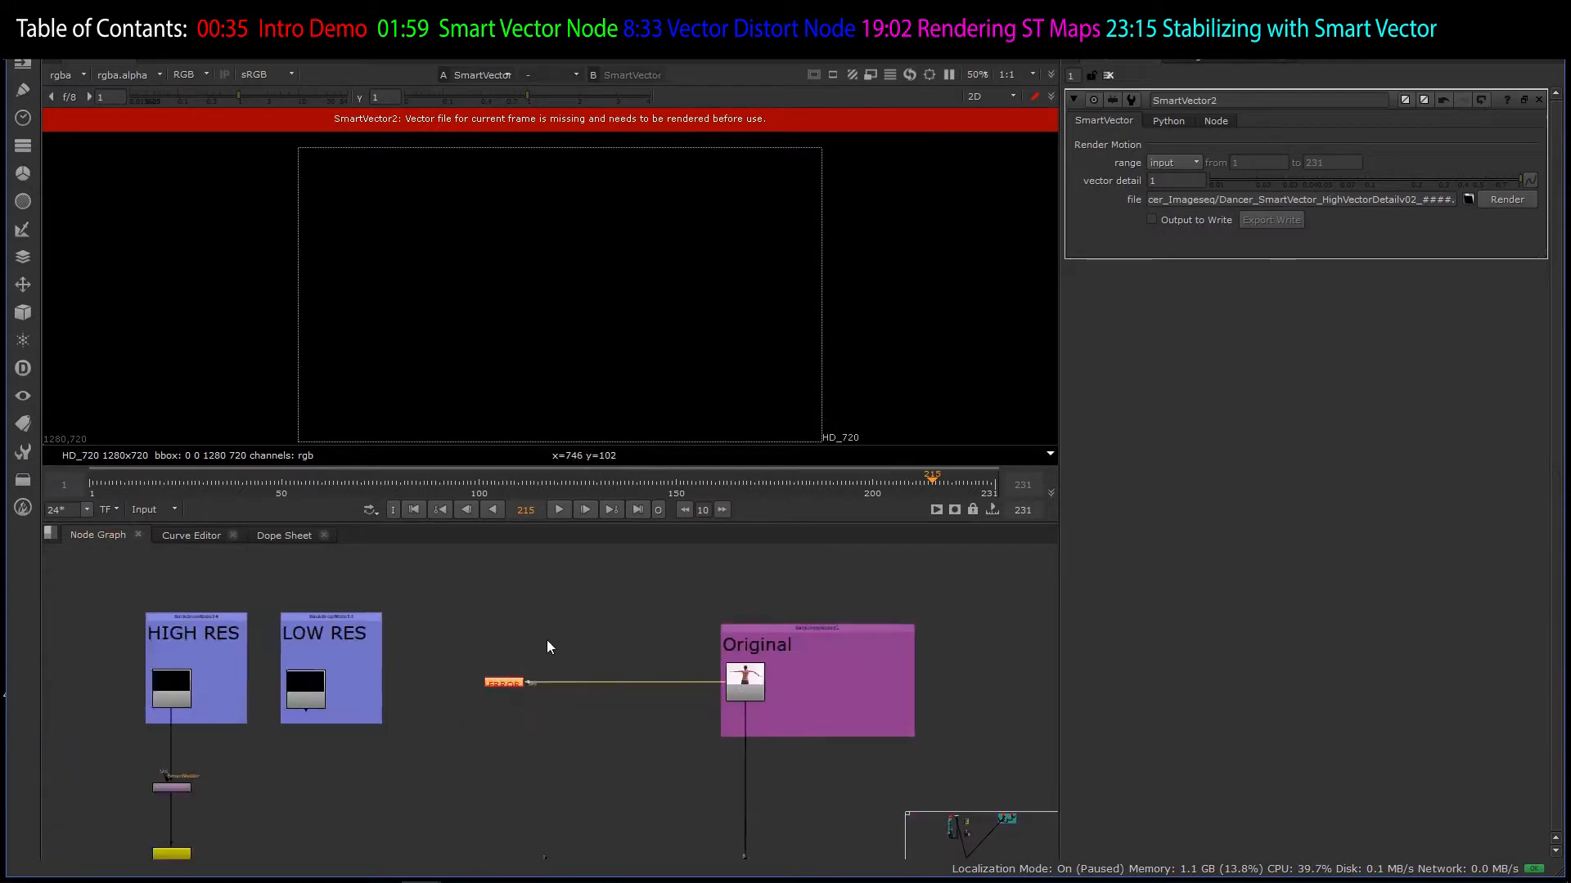
{"action": "scroll", "coordinate": [540, 646], "scroll_direction": "down", "scroll_amount": 3}
{"action": "scroll", "coordinate": [515, 648], "scroll_direction": "up", "scroll_amount": 3}
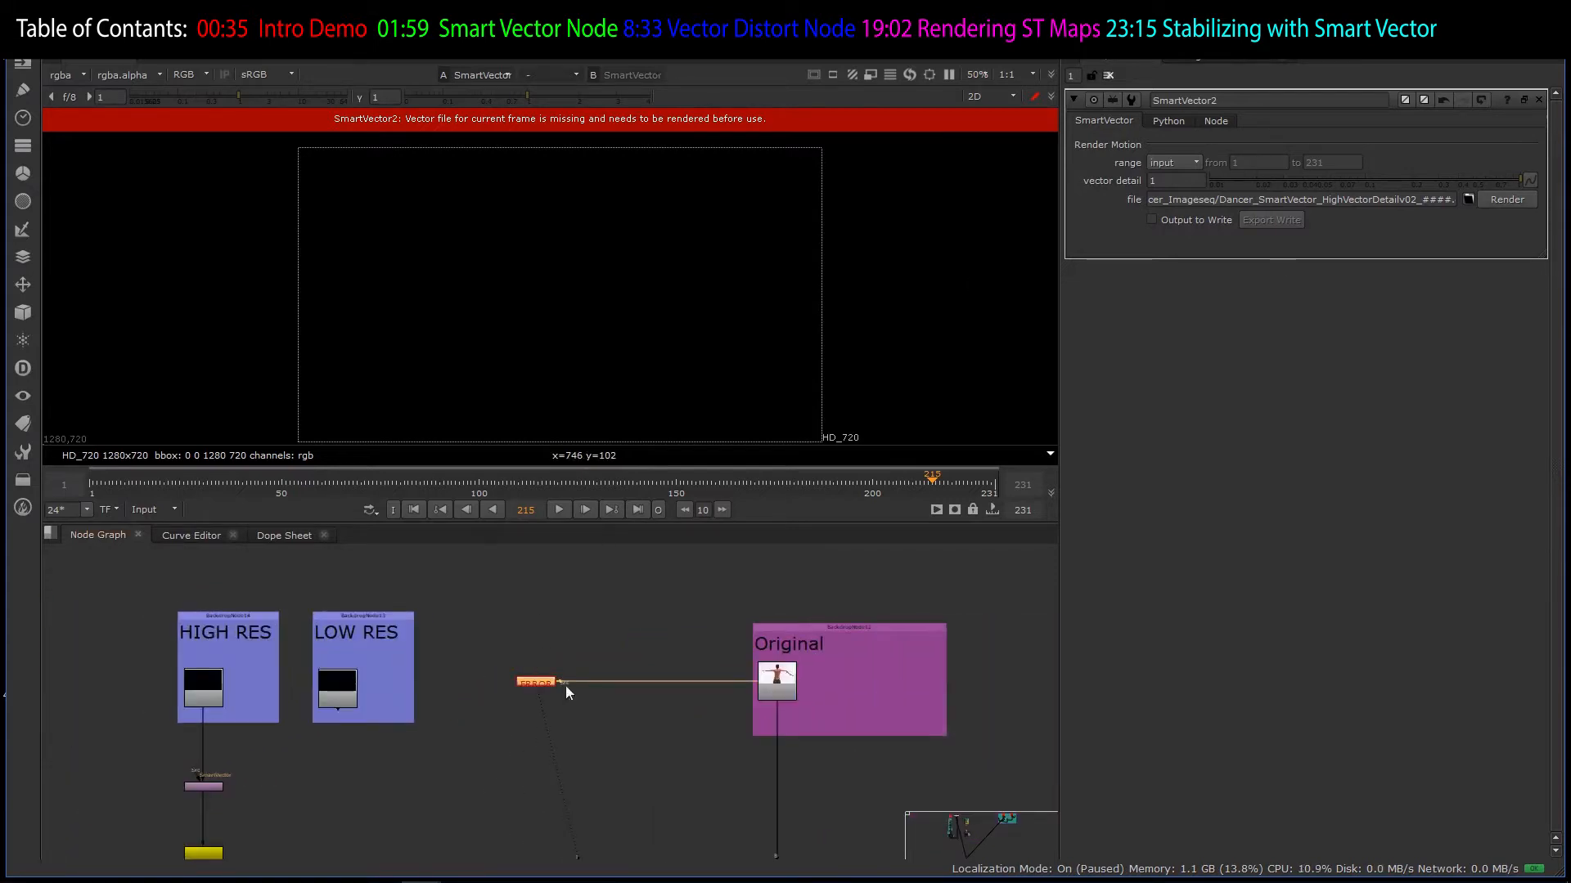
{"action": "left_click", "coordinate": [1165, 219]}
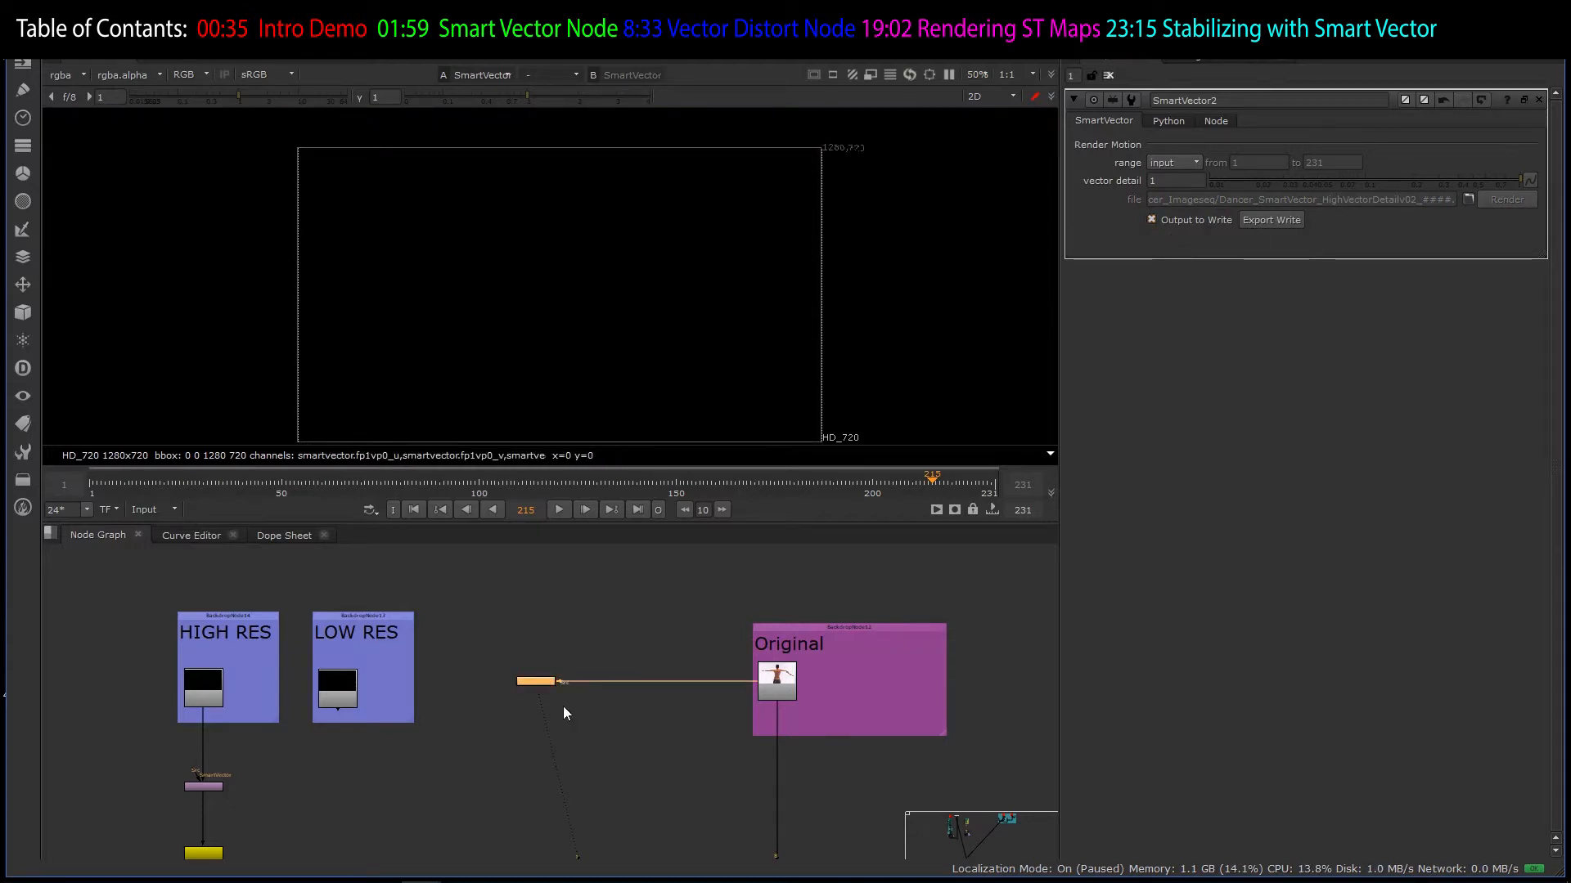
{"action": "scroll", "coordinate": [563, 713], "scroll_direction": "up", "scroll_amount": 5}
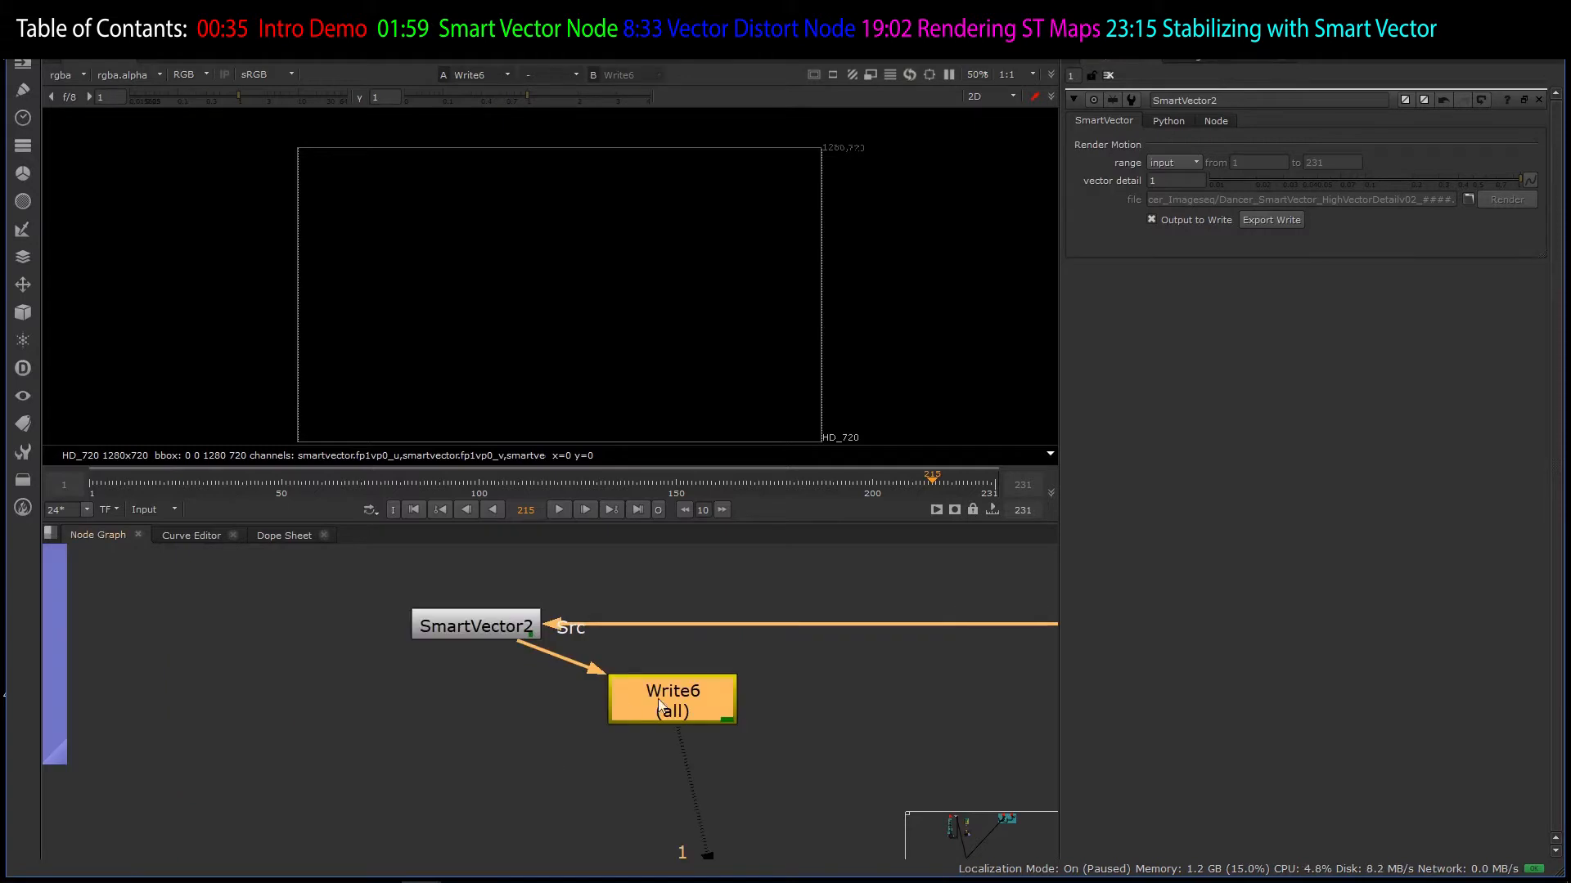
{"action": "left_click_drag", "start_coordinate": [683, 696], "coordinate": [541, 744]}
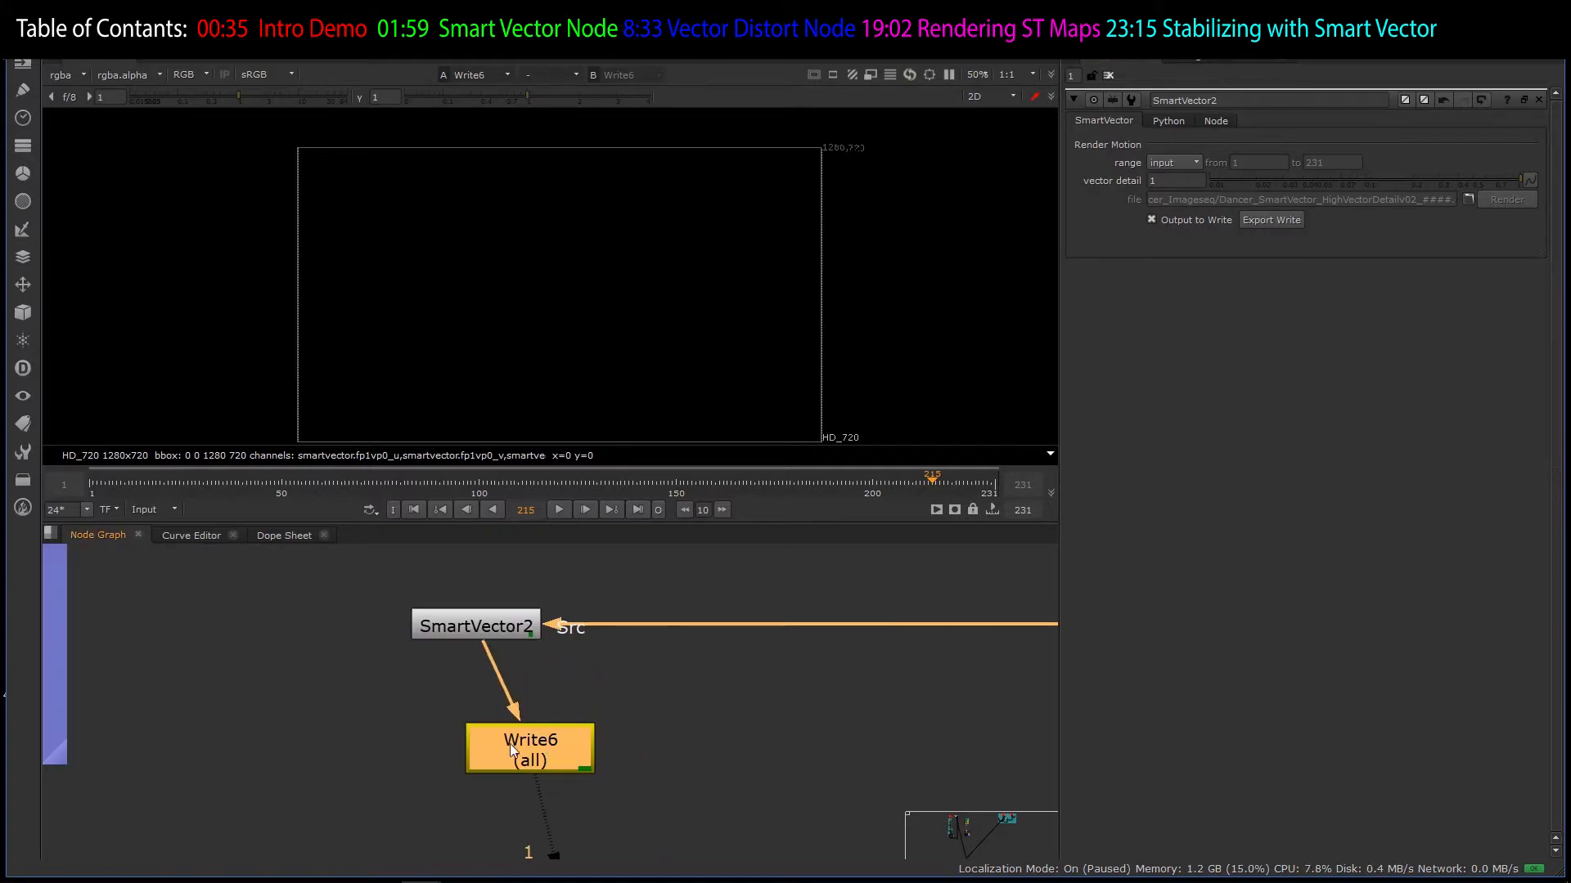
{"action": "key", "text": "Delete"}
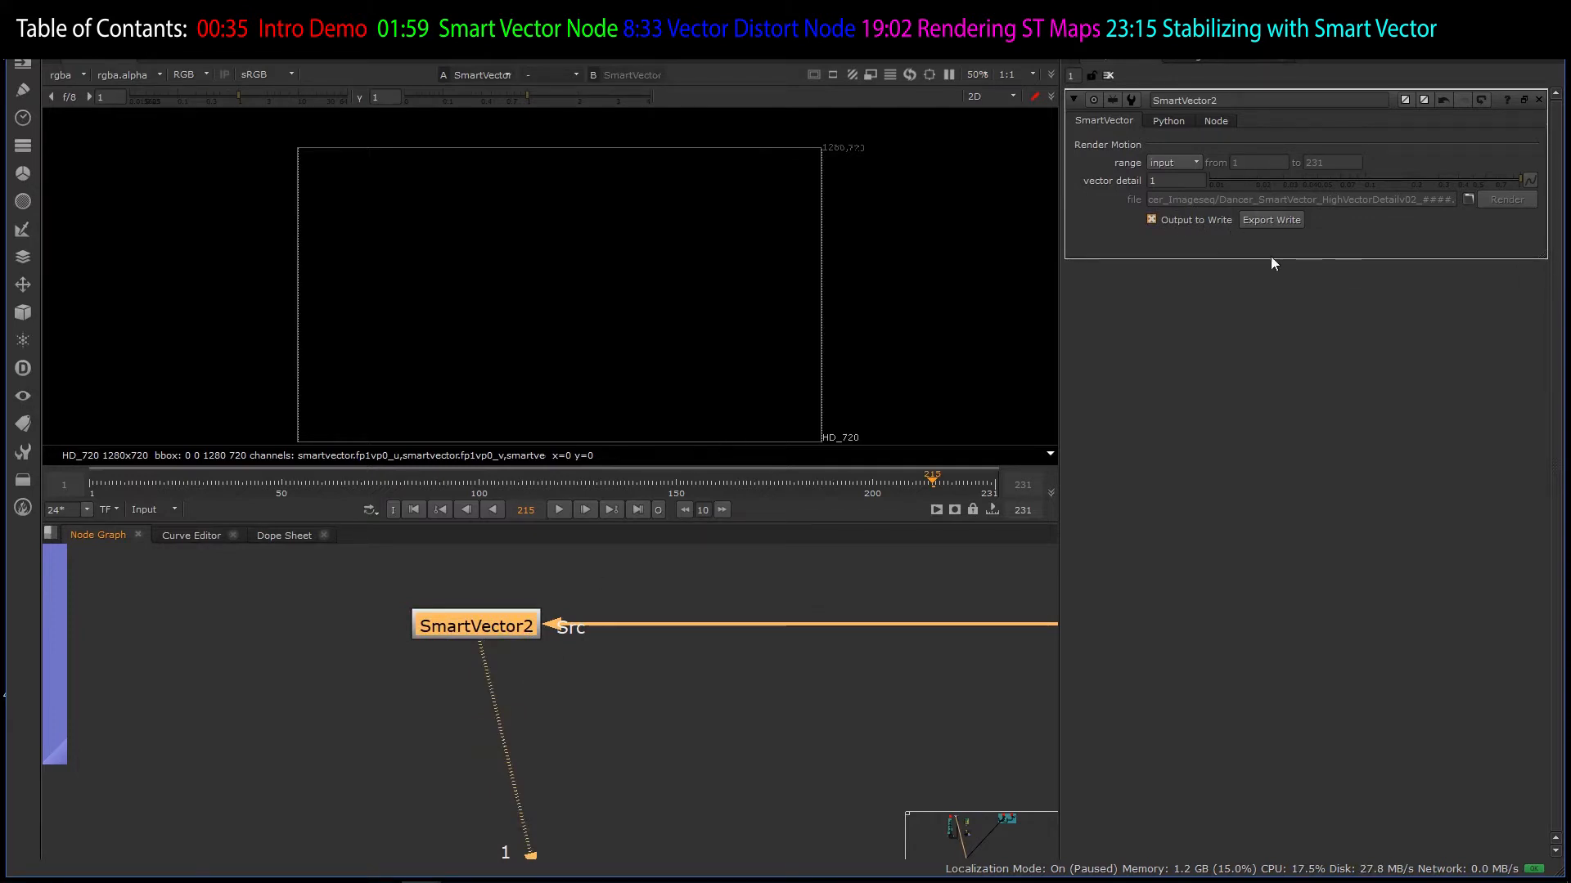
{"action": "left_click", "coordinate": [1169, 221]}
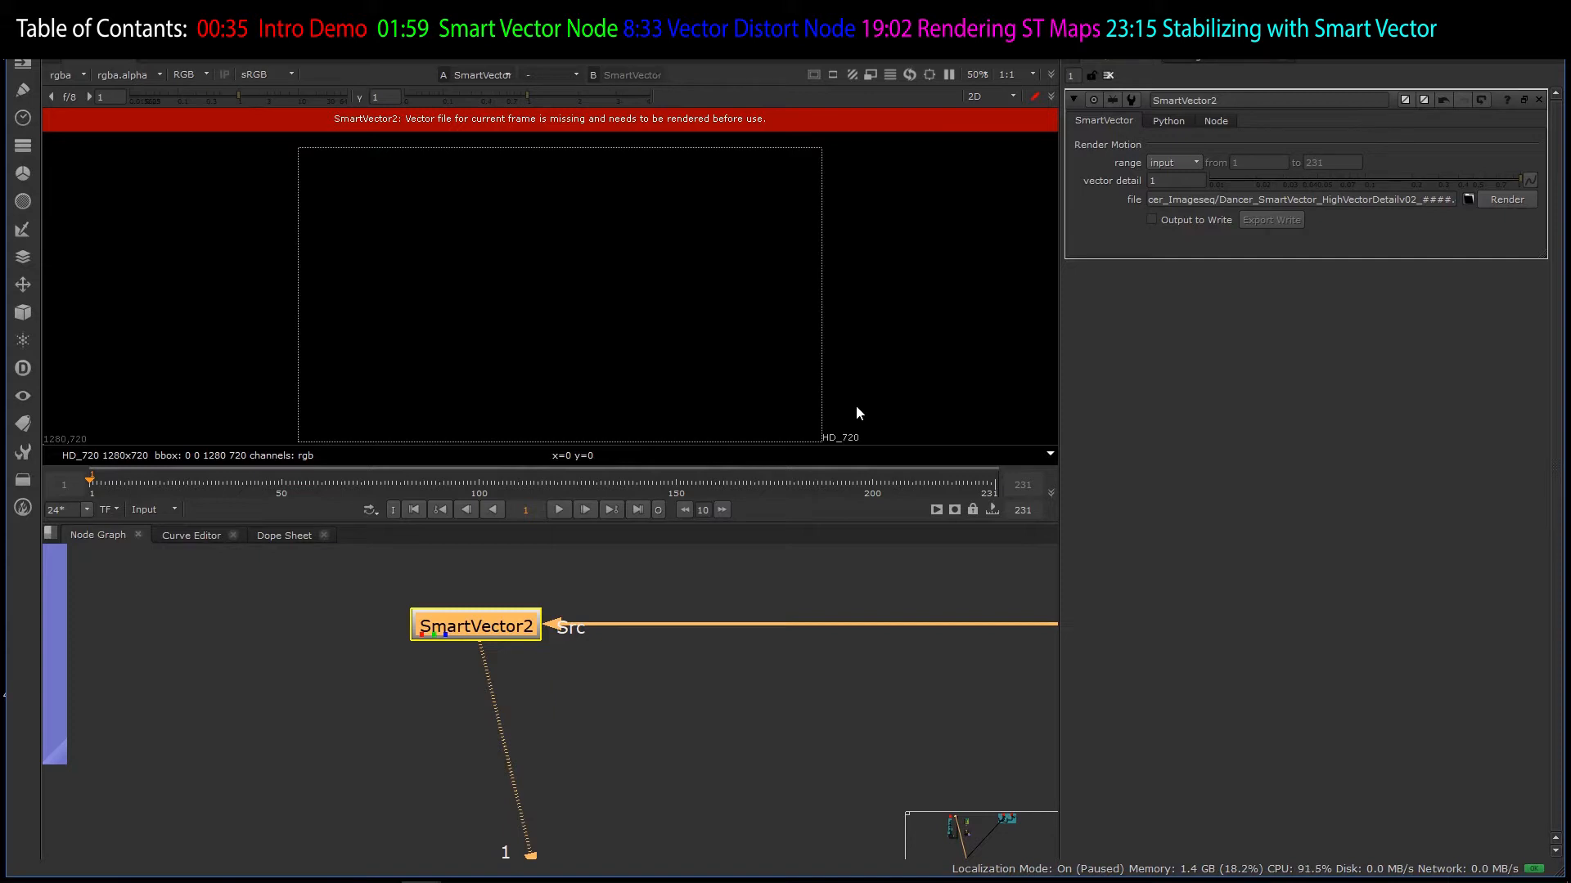
- Start rendering the motion vectors, cancel the render after the first frames, and dismiss the resulting message
{"action": "key", "text": "Right"}
{"action": "left_click_drag", "start_coordinate": [758, 393], "coordinate": [745, 386]}
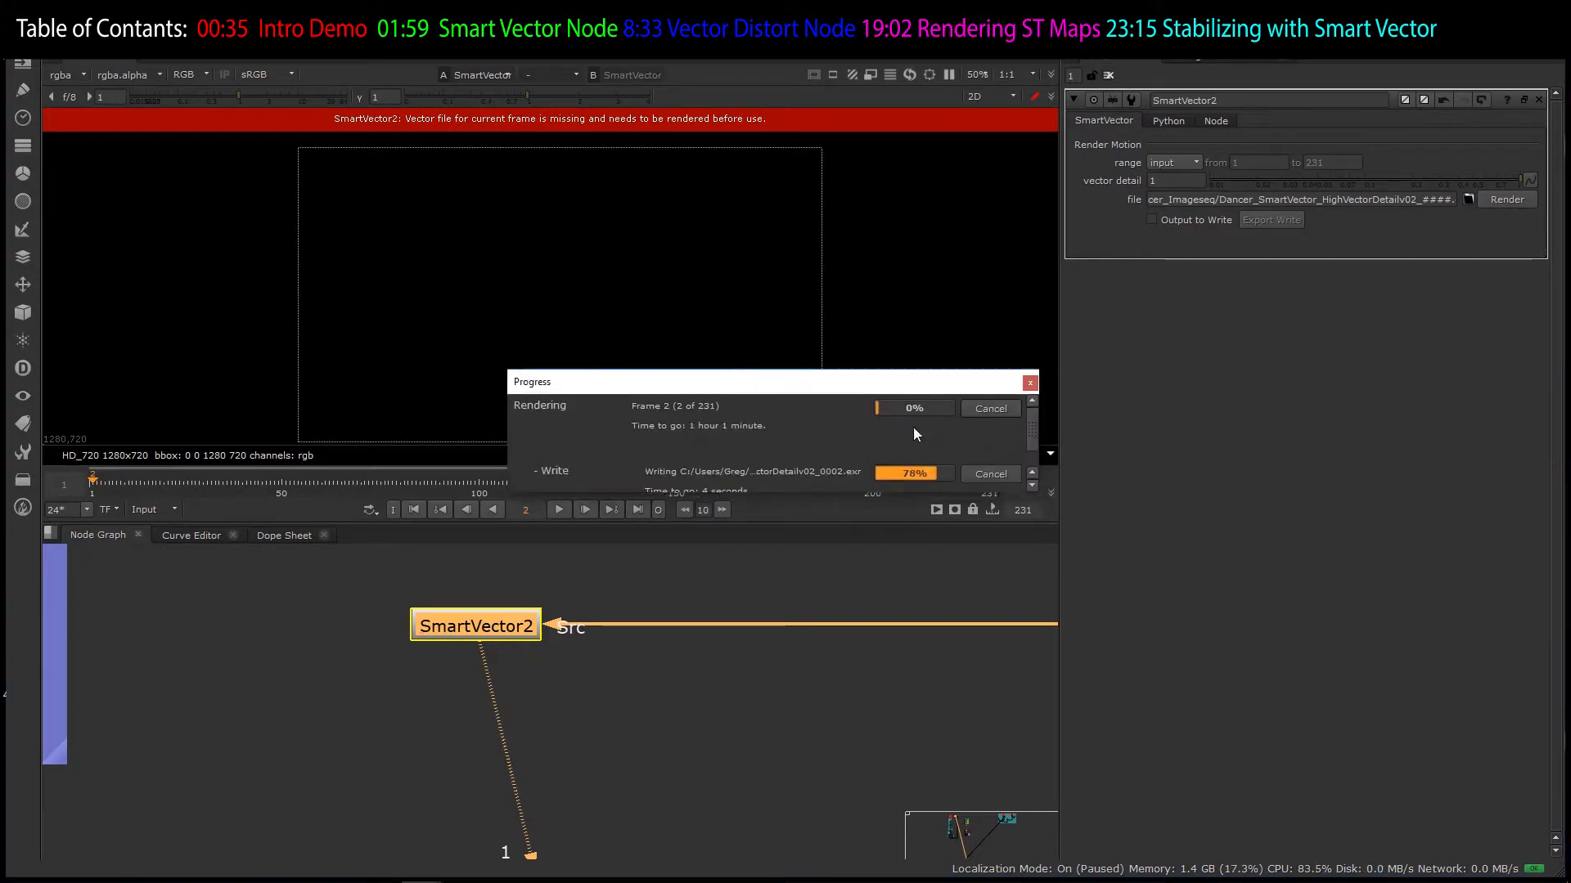
{"action": "left_click", "coordinate": [989, 414]}
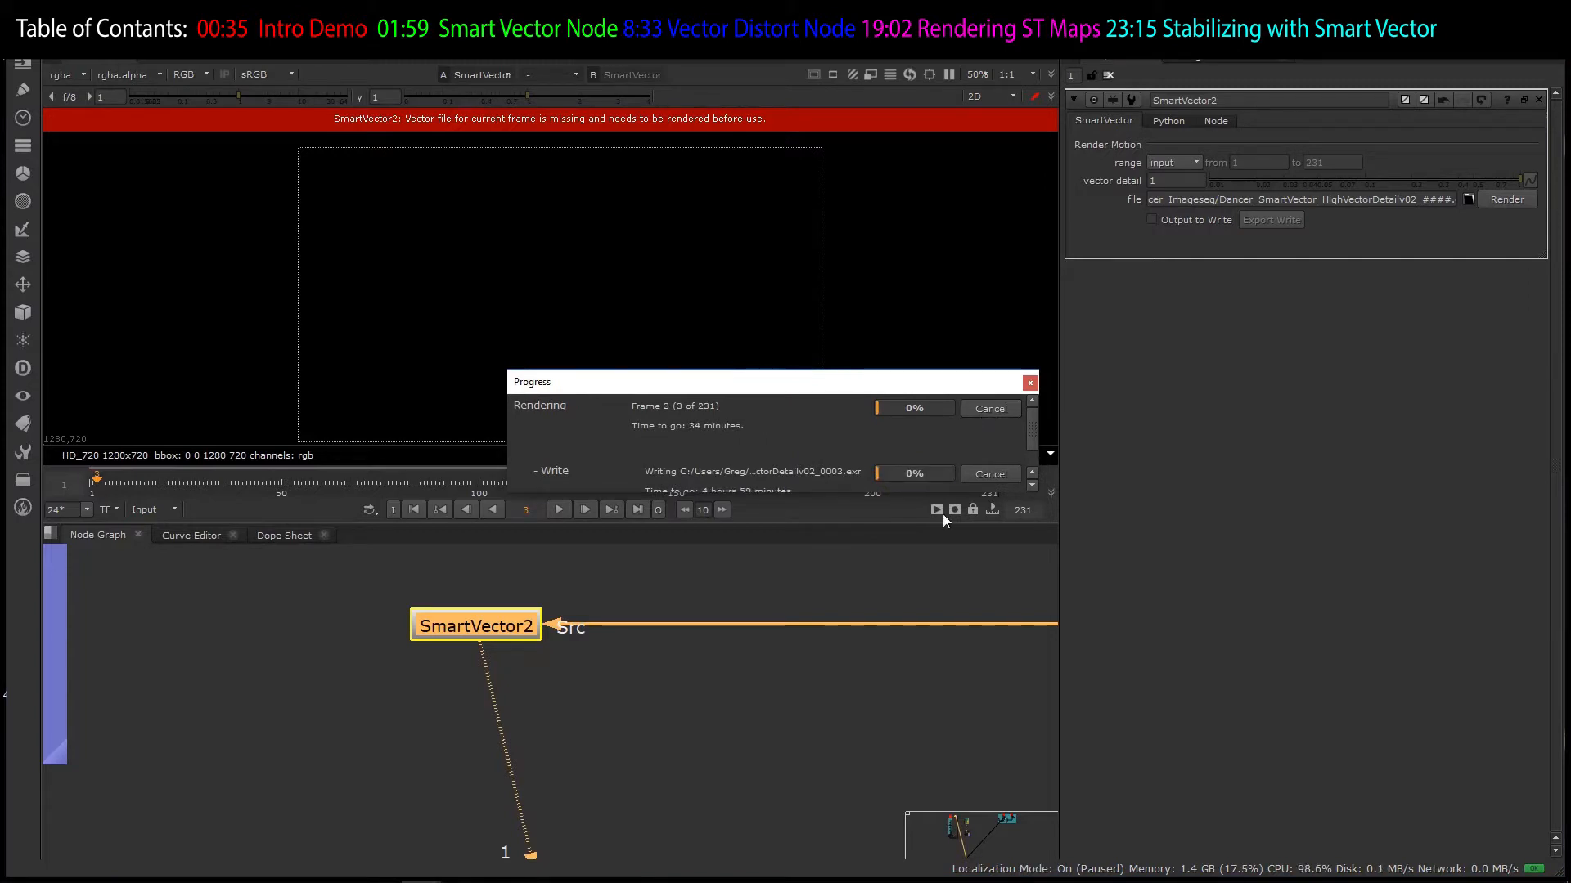
{"action": "left_click", "coordinate": [989, 408]}
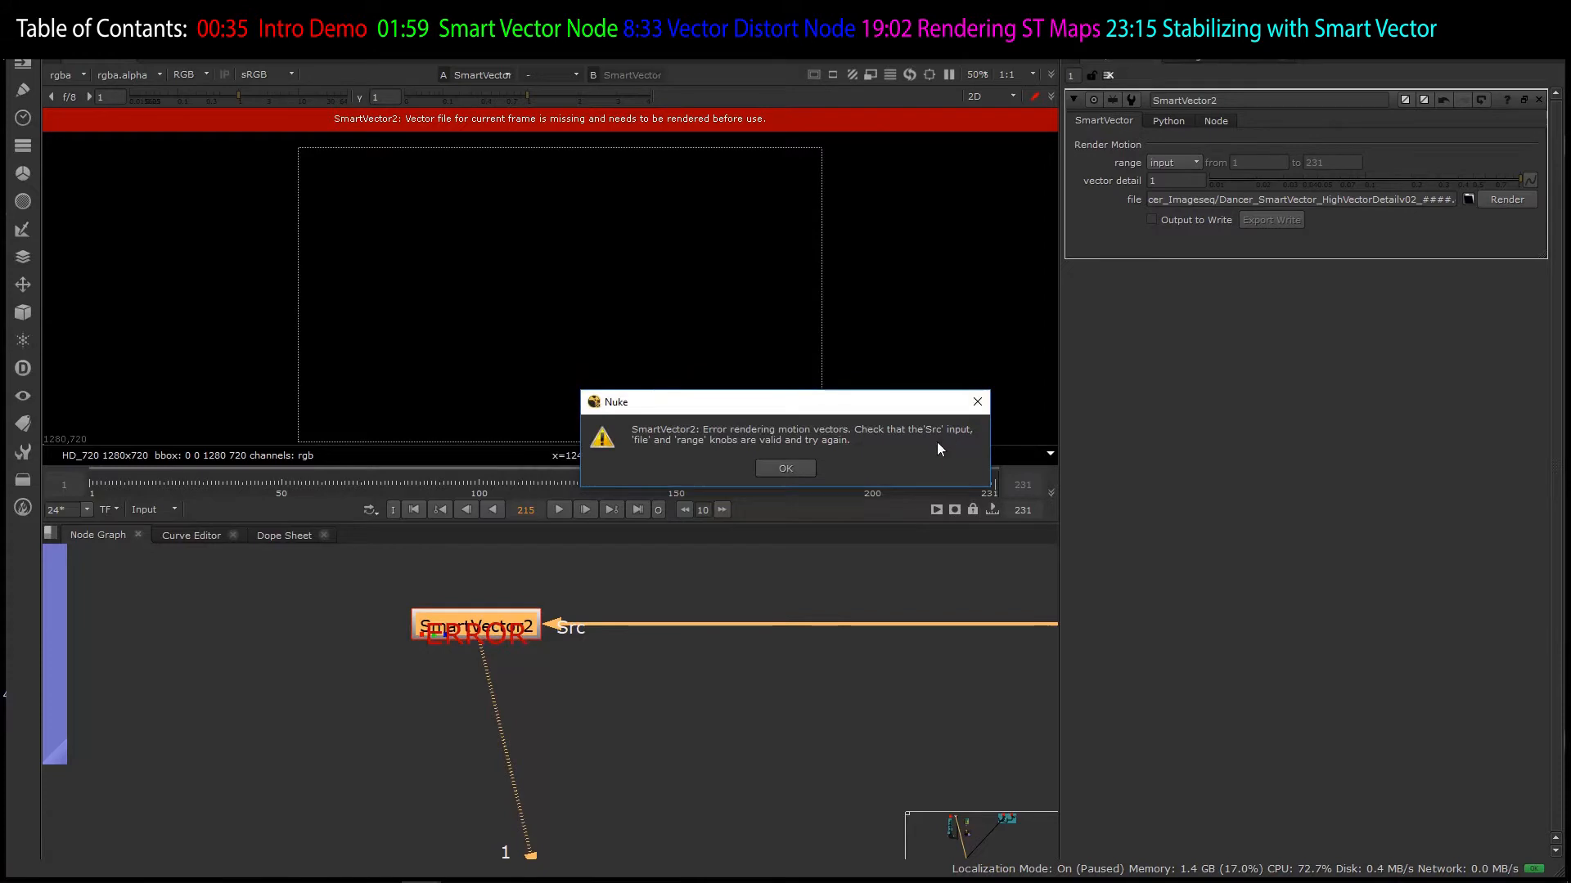
{"action": "left_click", "coordinate": [783, 461]}
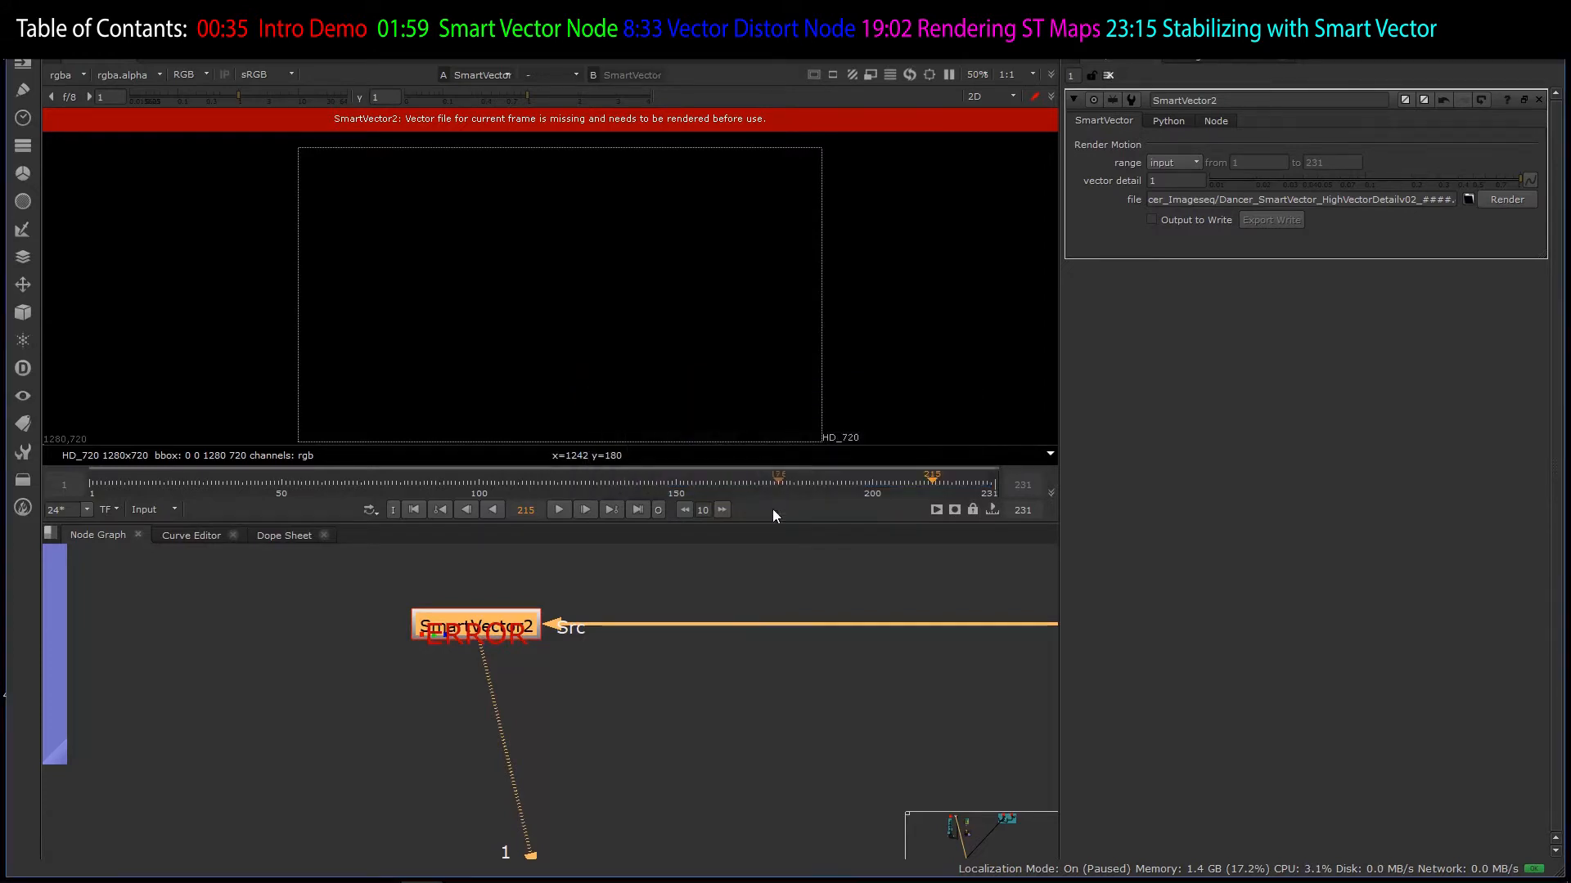
- Find the HIGH RES and LOW RES backdrops in the node graph and examine the rendered vector sequences they contain
{"action": "scroll", "coordinate": [728, 695], "scroll_direction": "down", "scroll_amount": 5}
{"action": "scroll", "coordinate": [769, 689], "scroll_direction": "down", "scroll_amount": 4}
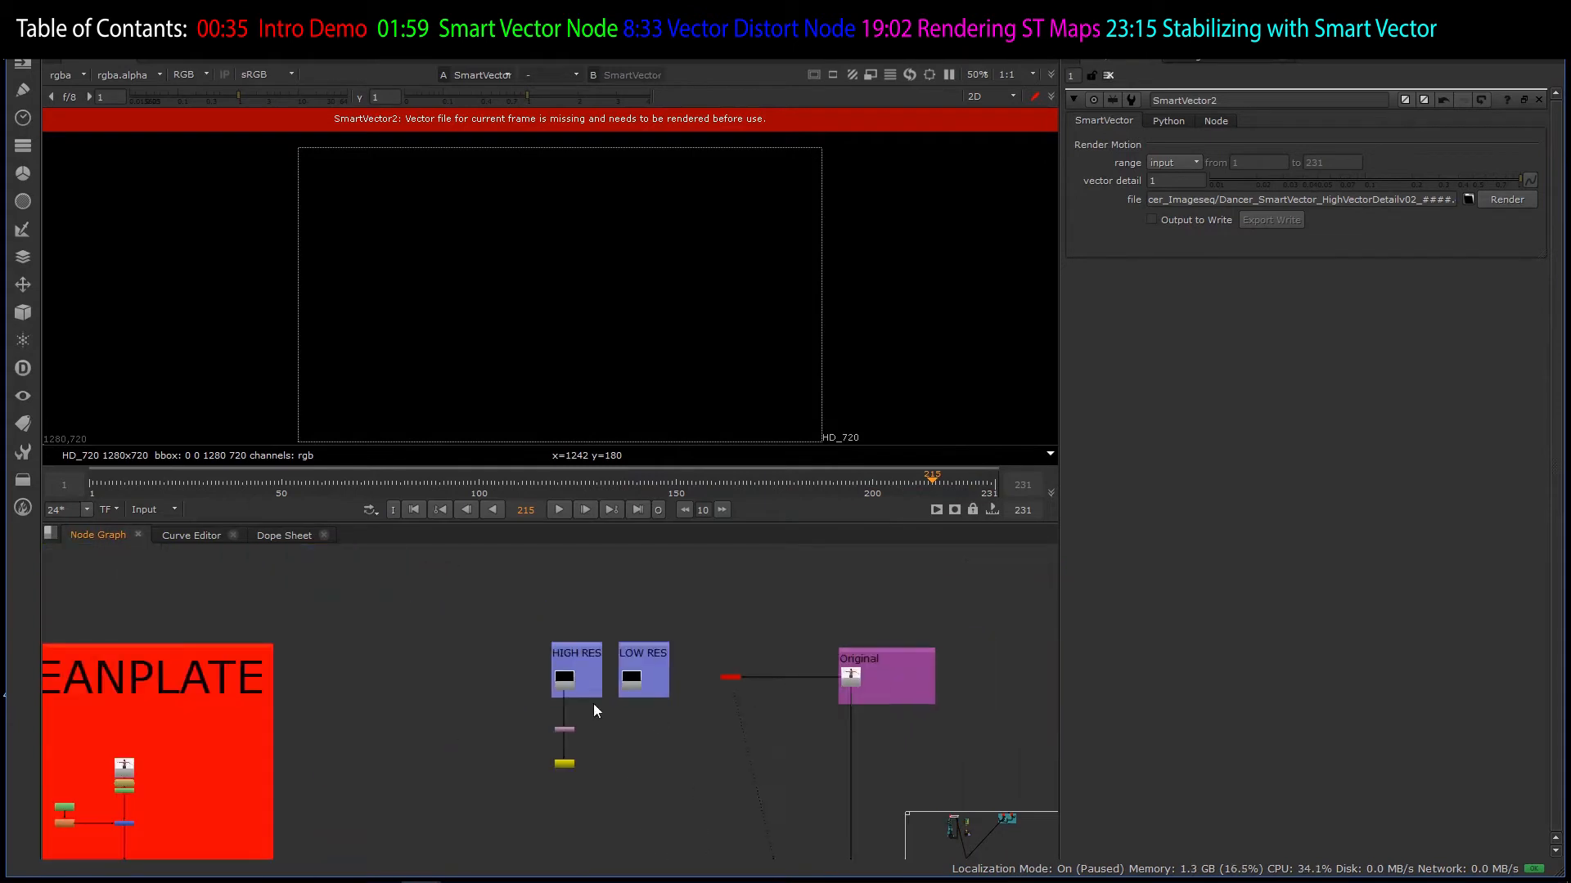
{"action": "scroll", "coordinate": [593, 704], "scroll_direction": "up", "scroll_amount": 9}
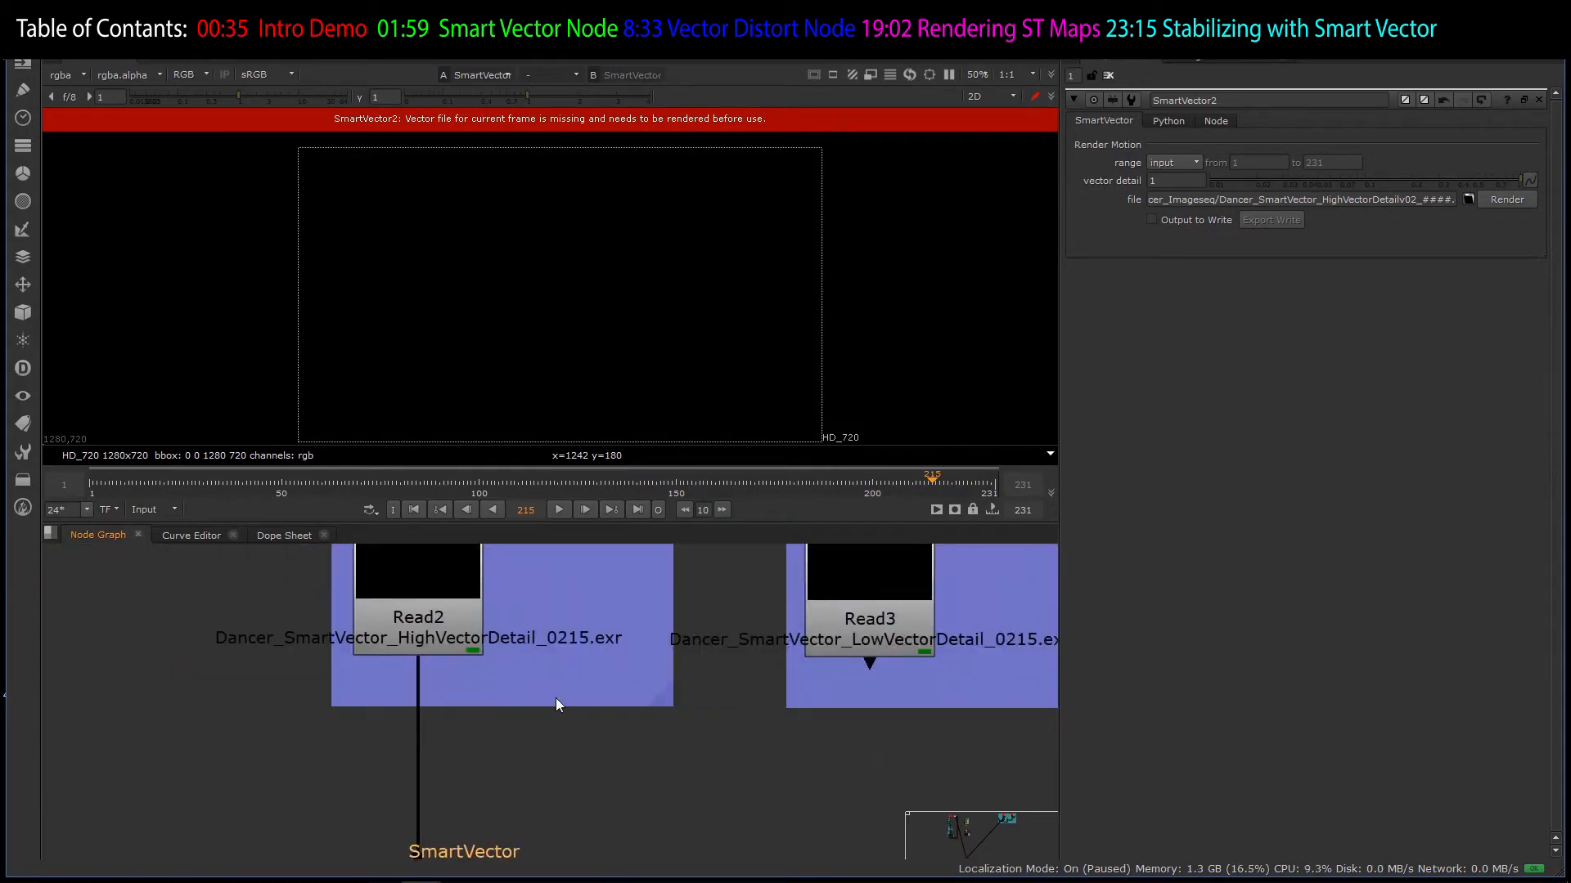
{"action": "scroll", "coordinate": [564, 691], "scroll_direction": "down", "scroll_amount": 5}
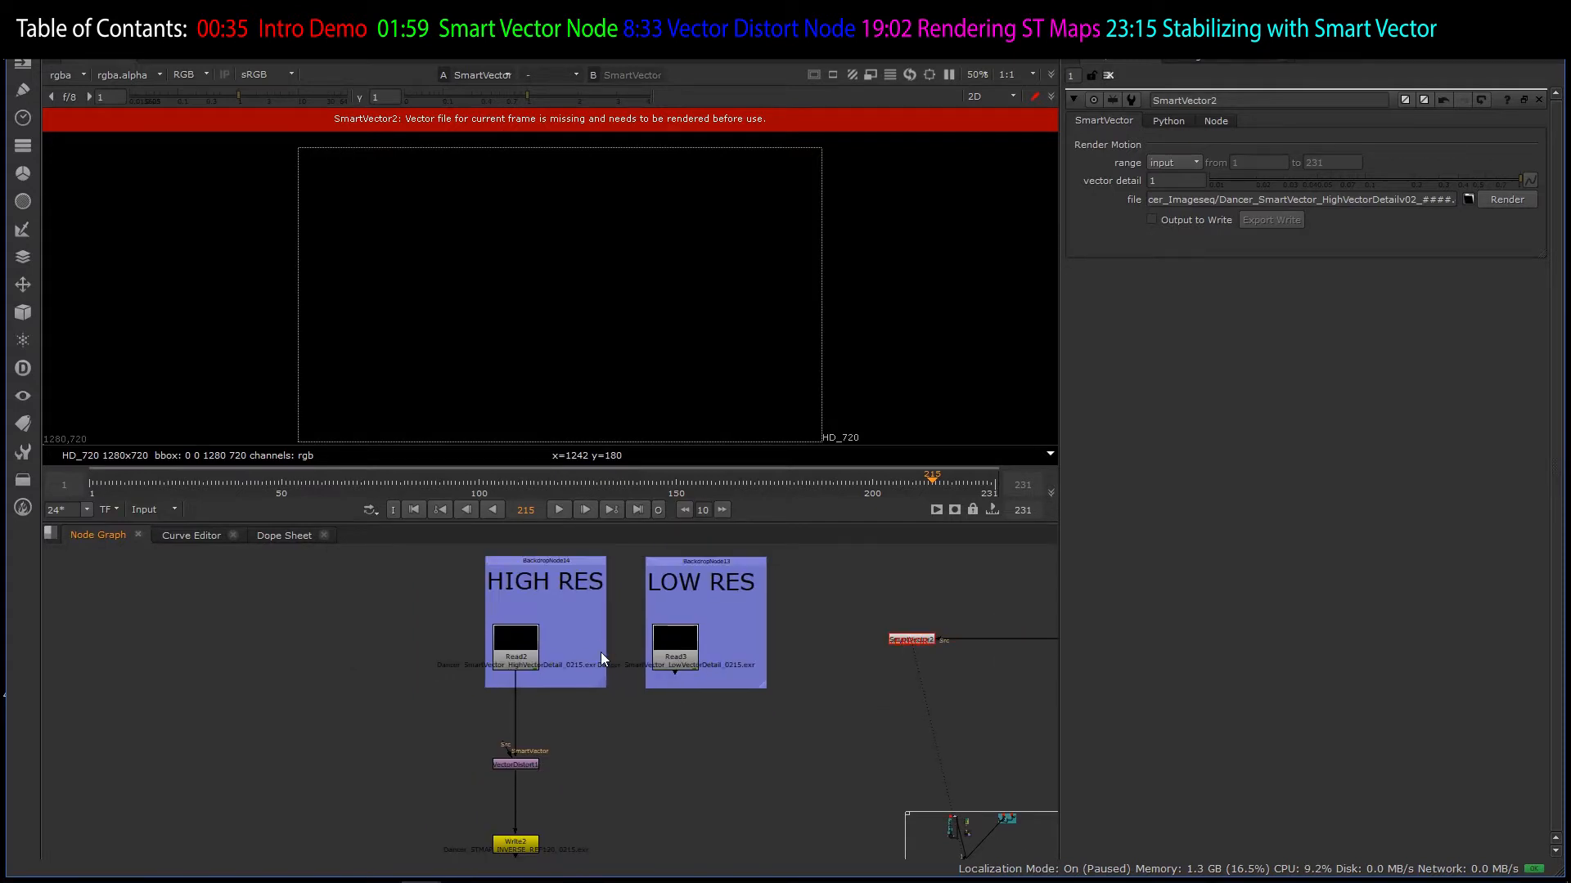
{"action": "scroll", "coordinate": [593, 649], "scroll_direction": "up", "scroll_amount": 5}
{"action": "left_click", "coordinate": [449, 661]}
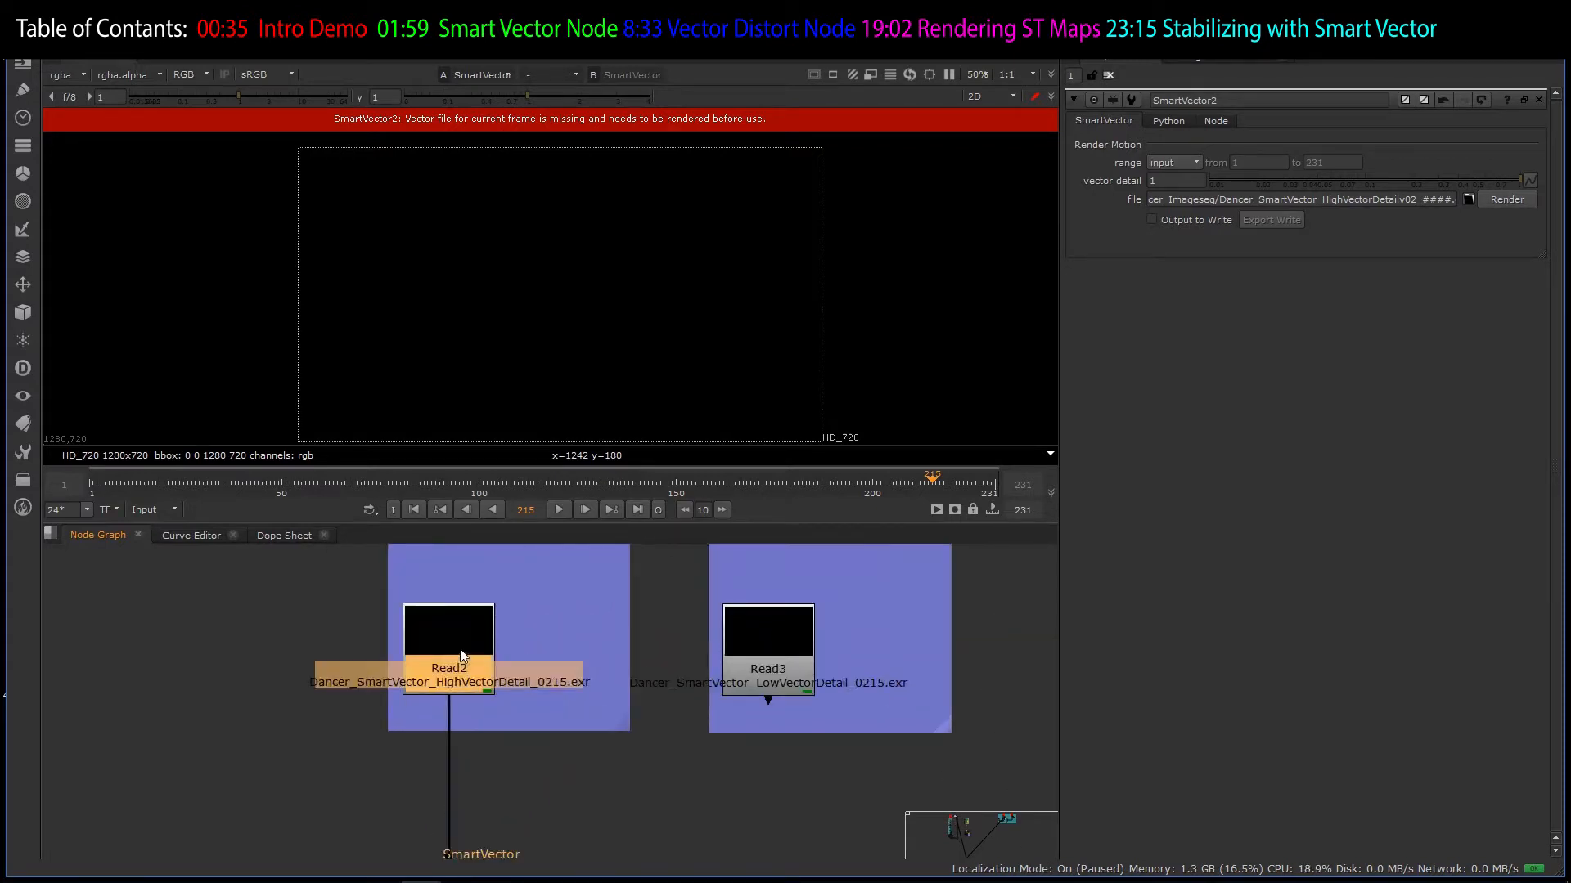
{"action": "scroll", "coordinate": [533, 672], "scroll_direction": "down", "scroll_amount": 3}
{"action": "scroll", "coordinate": [589, 607], "scroll_direction": "up", "scroll_amount": 3}
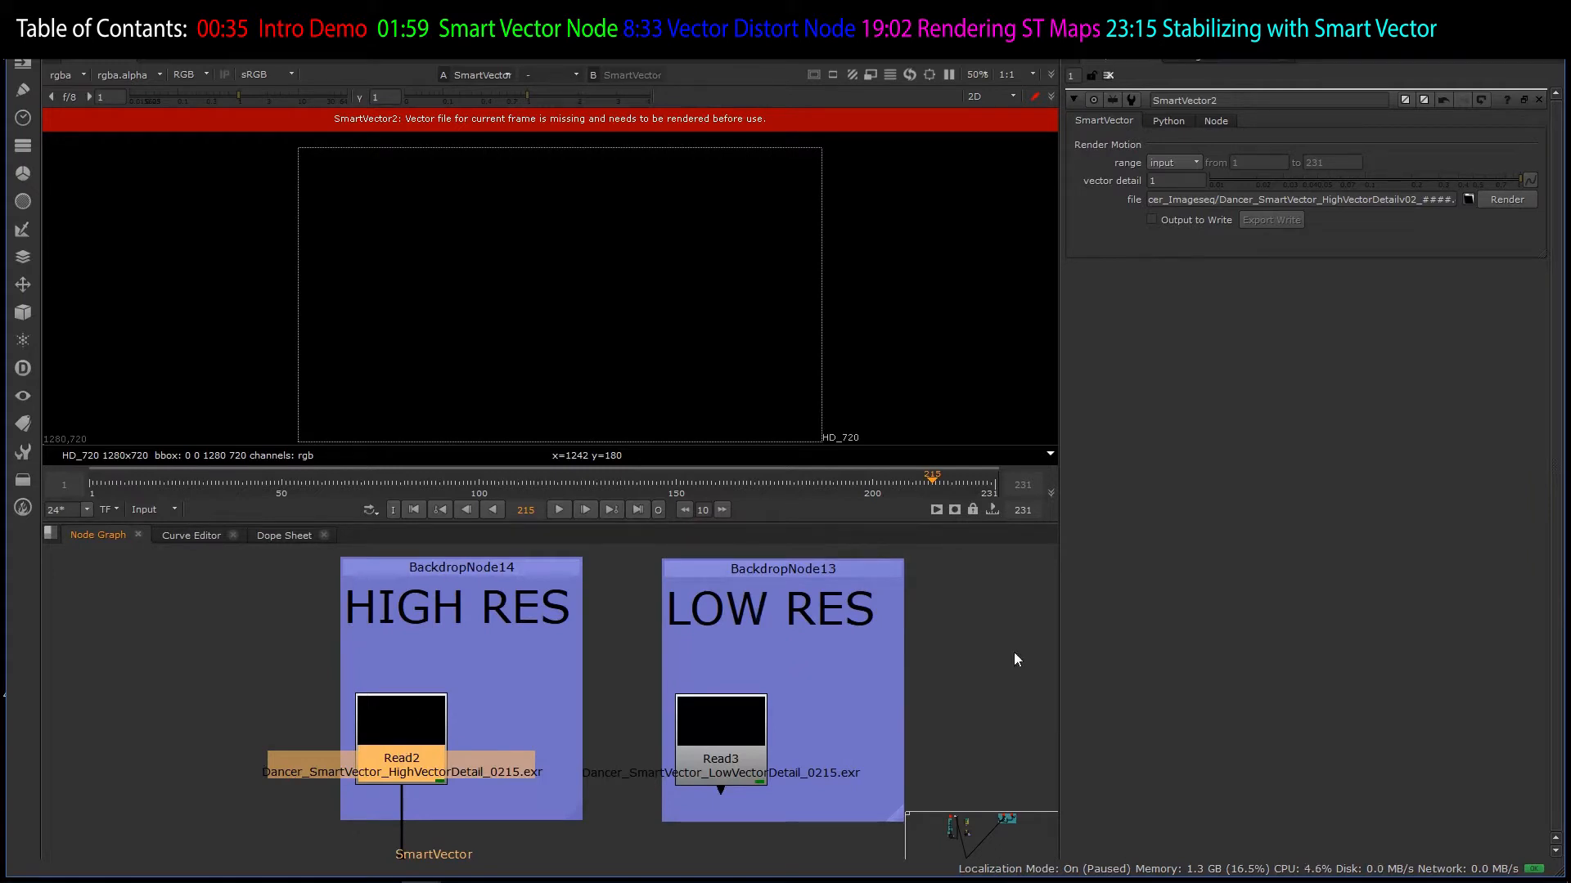
- Connect the high-detail Read2 to viewer input 1 and the low-detail Read3 to viewer input 2
{"action": "left_click", "coordinate": [731, 758]}
{"action": "key", "text": "1"}
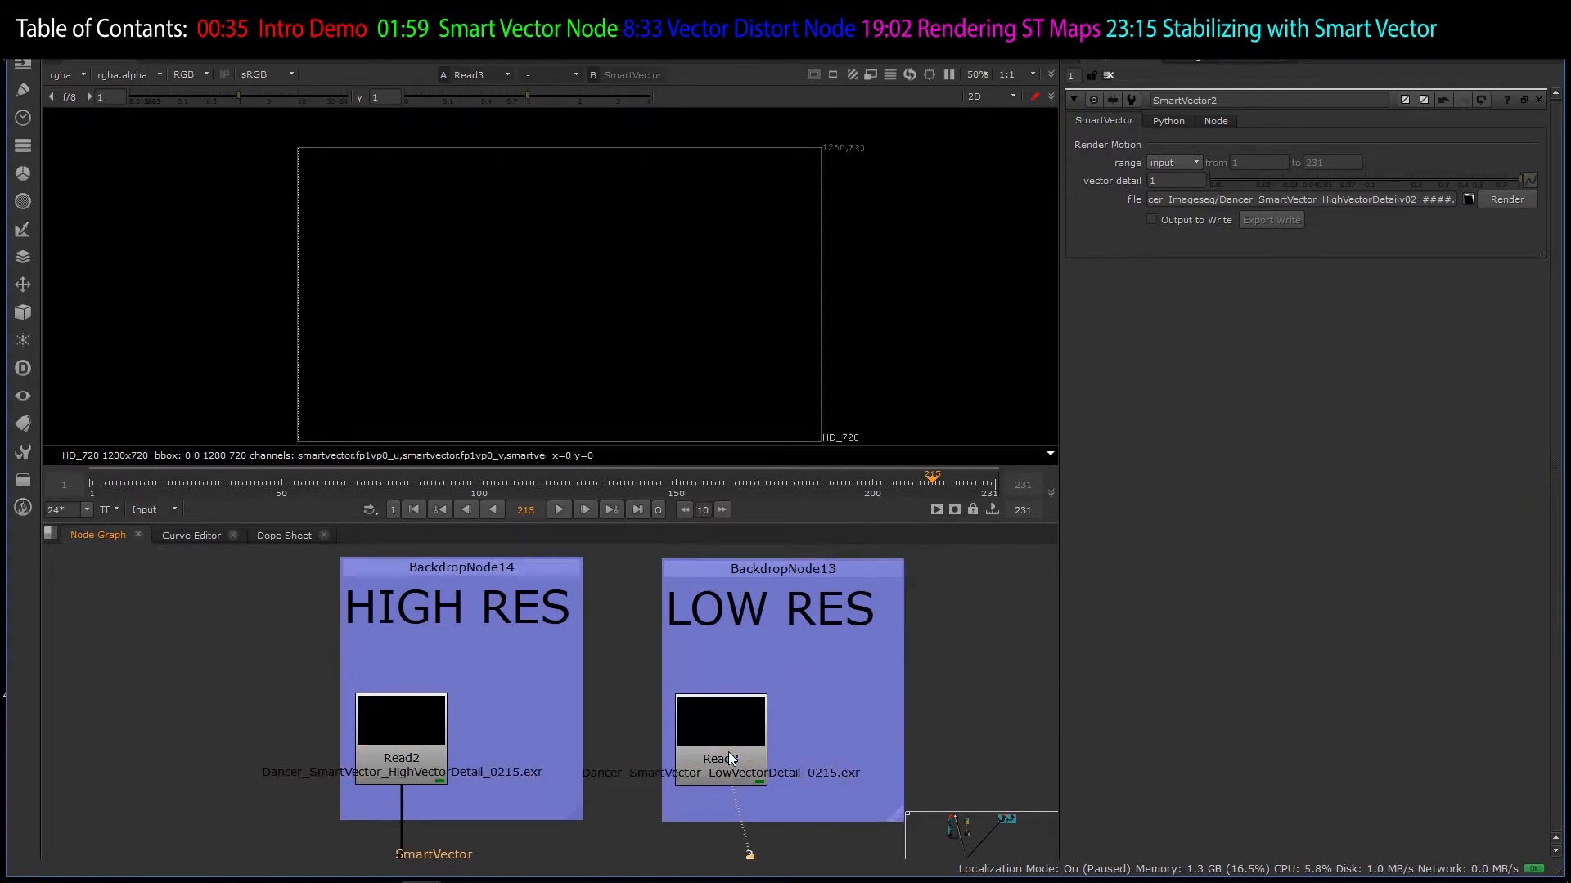
{"action": "left_click", "coordinate": [415, 734]}
{"action": "key", "text": "1"}
{"action": "left_click", "coordinate": [734, 759]}
{"action": "key", "text": "1"}
{"action": "scroll", "coordinate": [671, 676], "scroll_direction": "down", "scroll_amount": 5}
{"action": "left_click", "coordinate": [973, 703]}
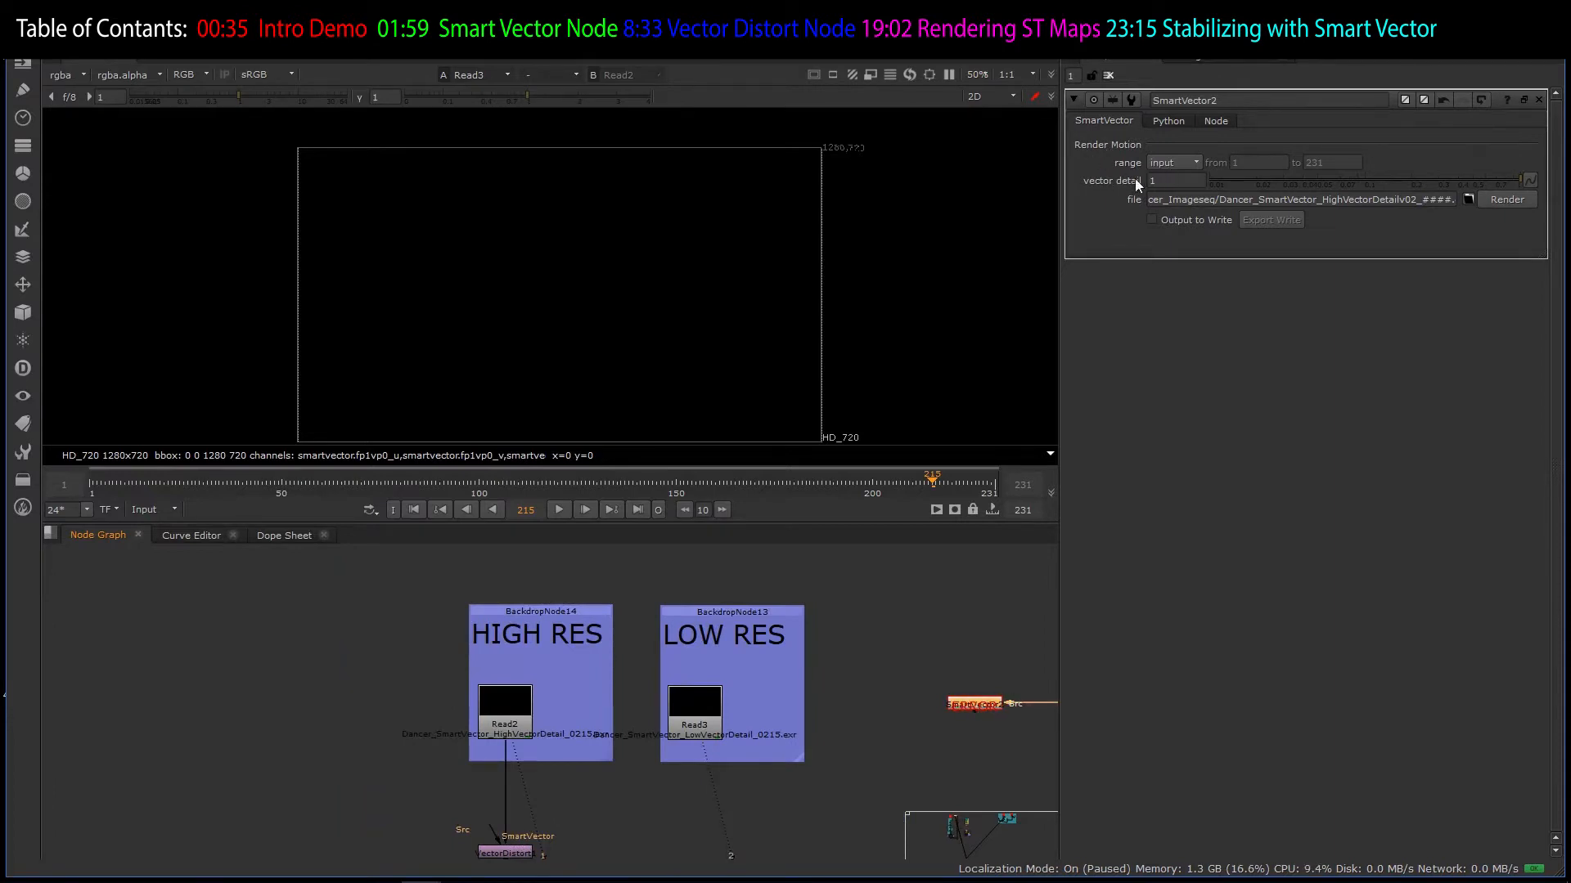
- View Read2 and Read3 in turn, playing part of the low-detail sequence in the rgba layer
{"action": "left_click", "coordinate": [515, 701]}
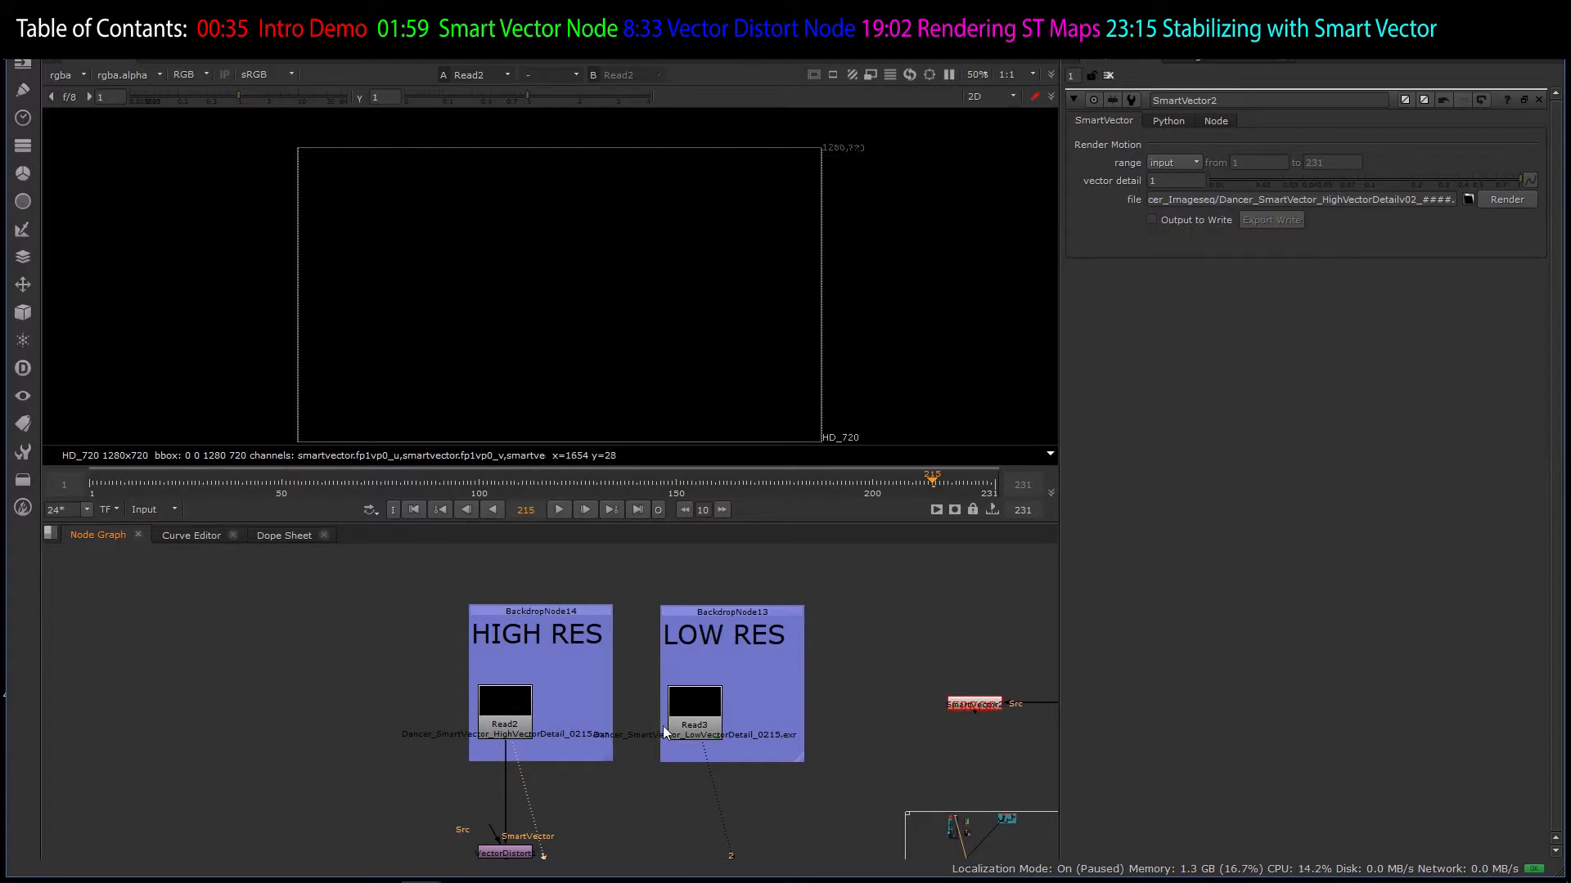
{"action": "scroll", "coordinate": [656, 724], "scroll_direction": "up", "scroll_amount": 3}
{"action": "key", "text": "2"}
{"action": "left_click", "coordinate": [560, 511]}
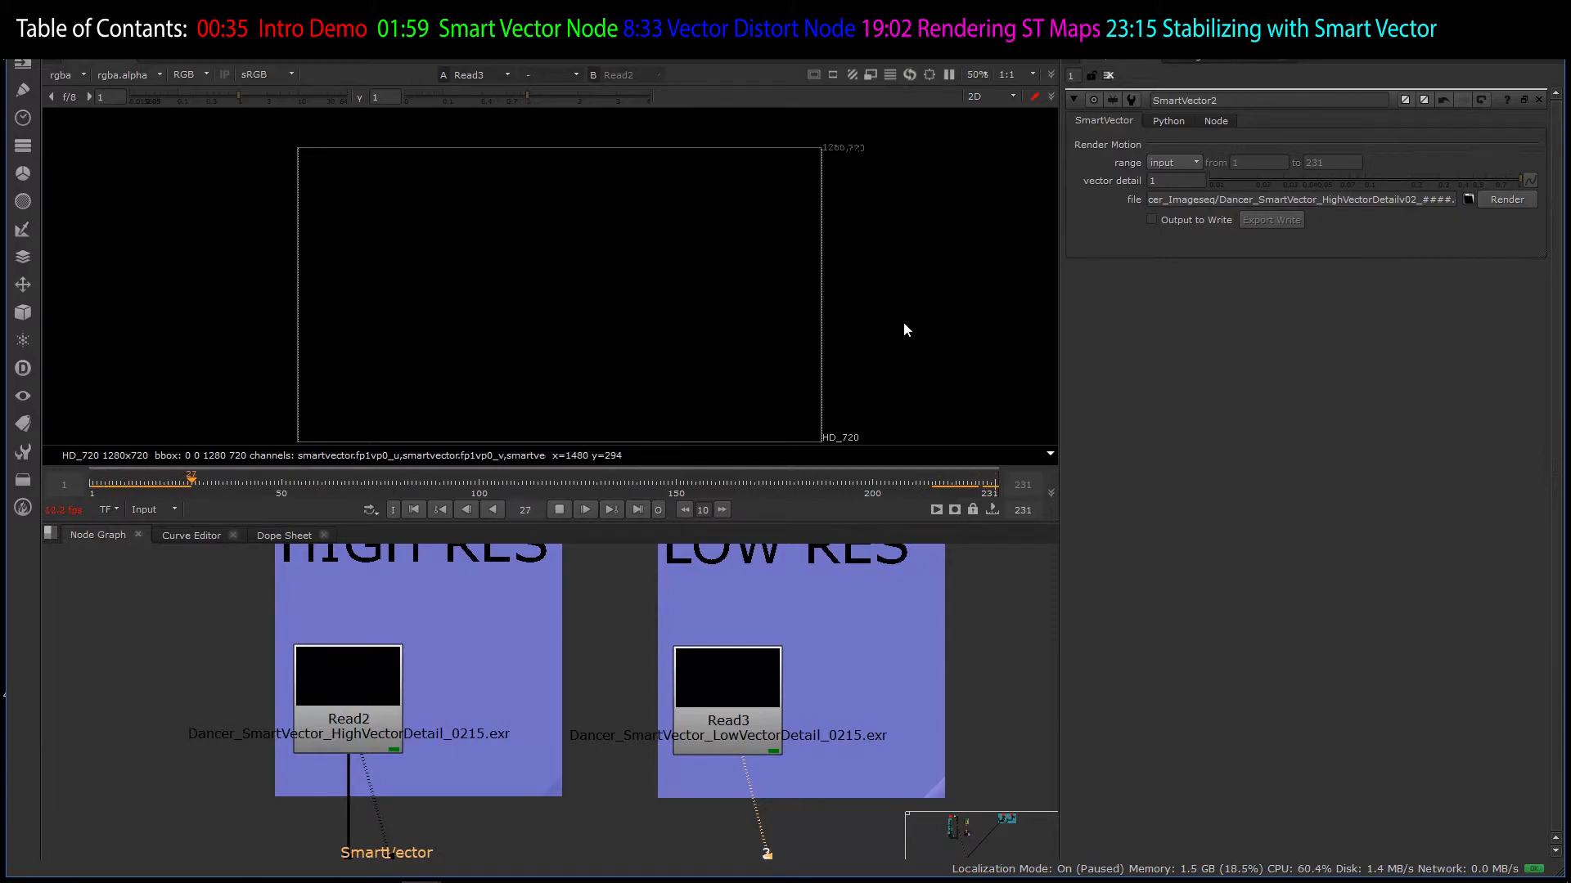
{"action": "left_click", "coordinate": [562, 508]}
{"action": "middle_click_drag", "start_coordinate": [652, 308], "coordinate": [642, 289]}
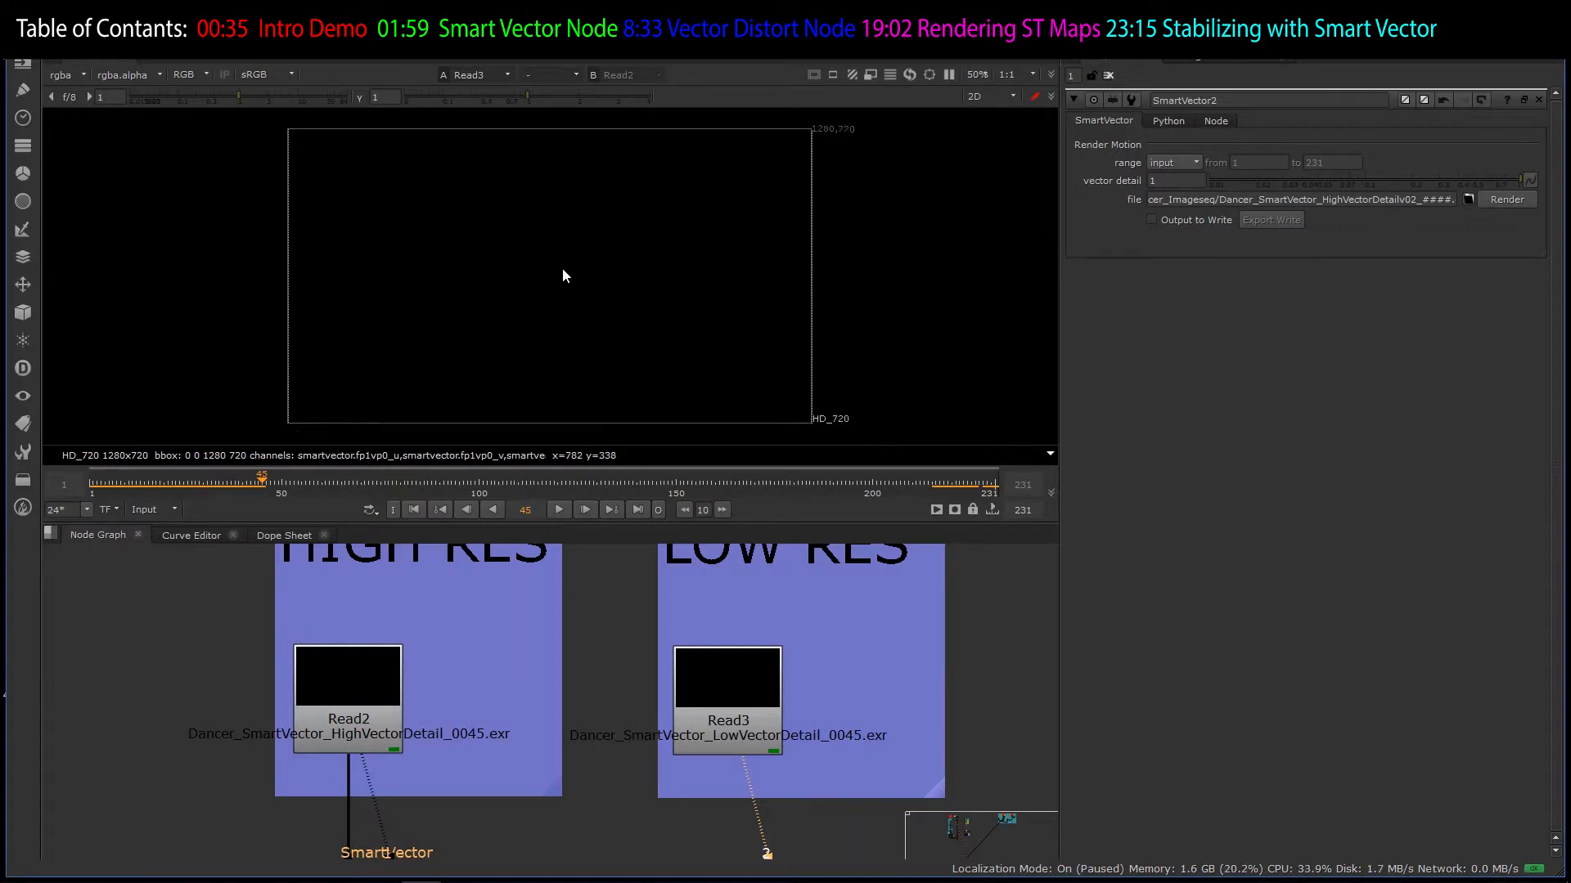
- Display the smartvector layer in the viewer and play the low-detail vectors up to frame 144
{"action": "left_click", "coordinate": [67, 79]}
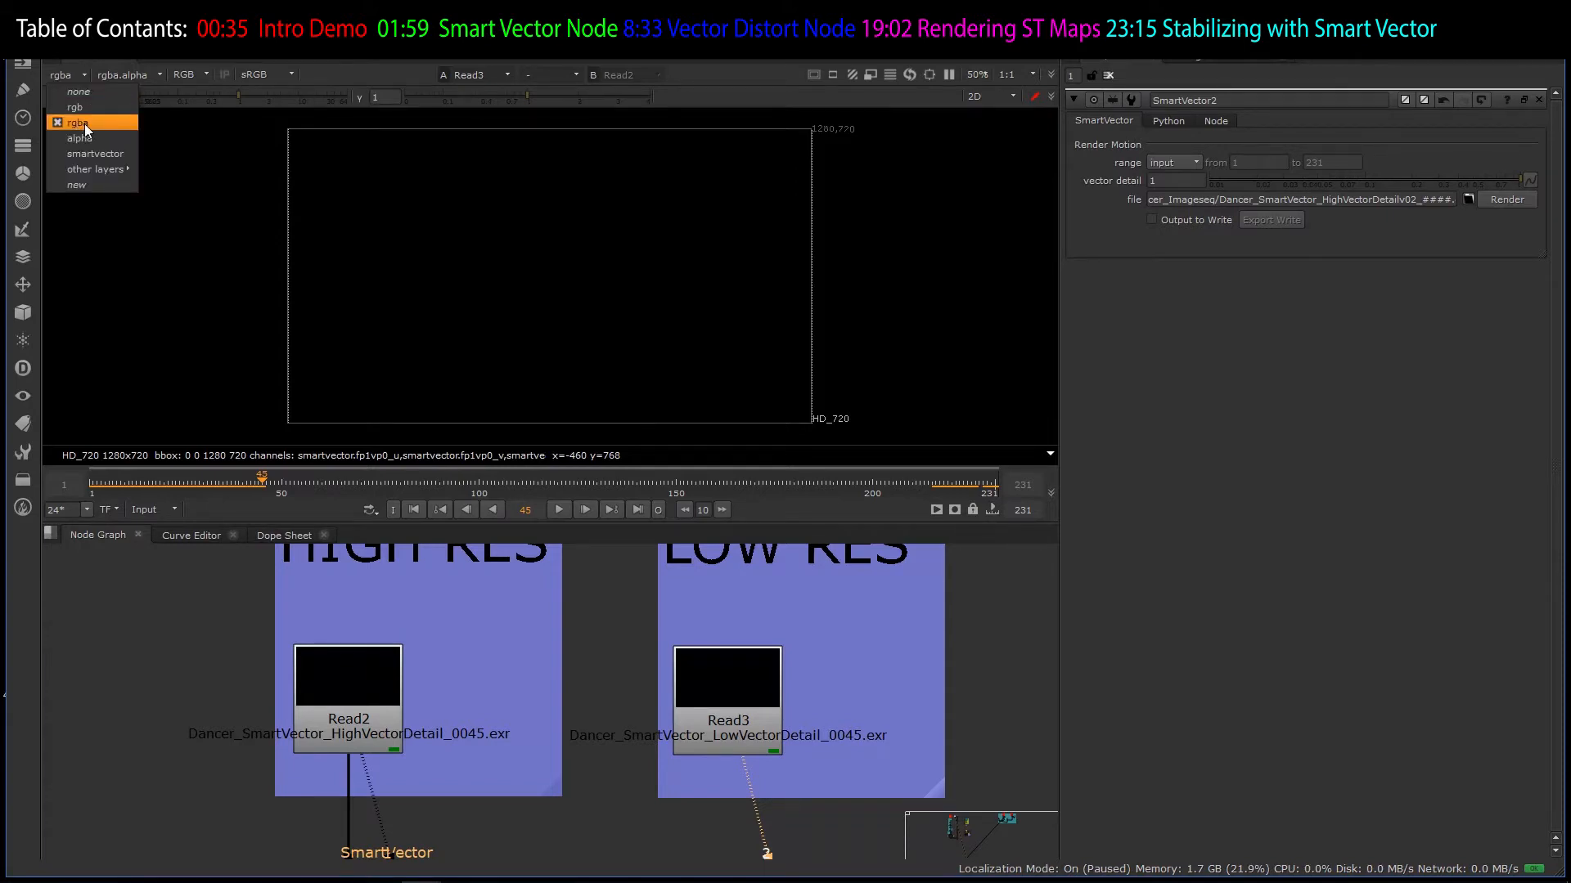
{"action": "left_click", "coordinate": [90, 151]}
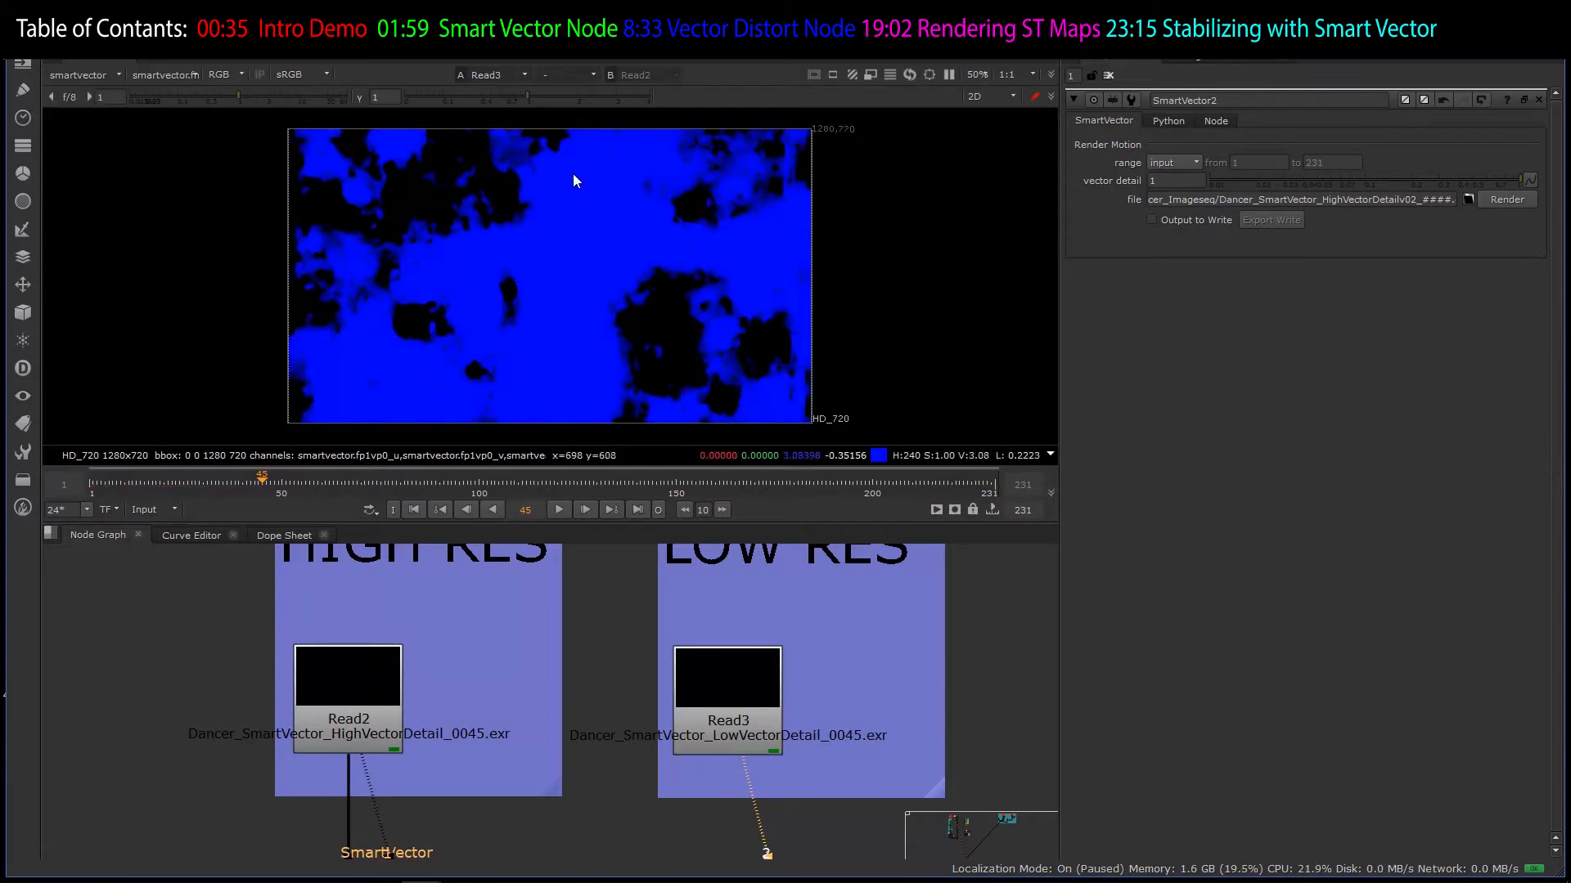
{"action": "left_click", "coordinate": [559, 510]}
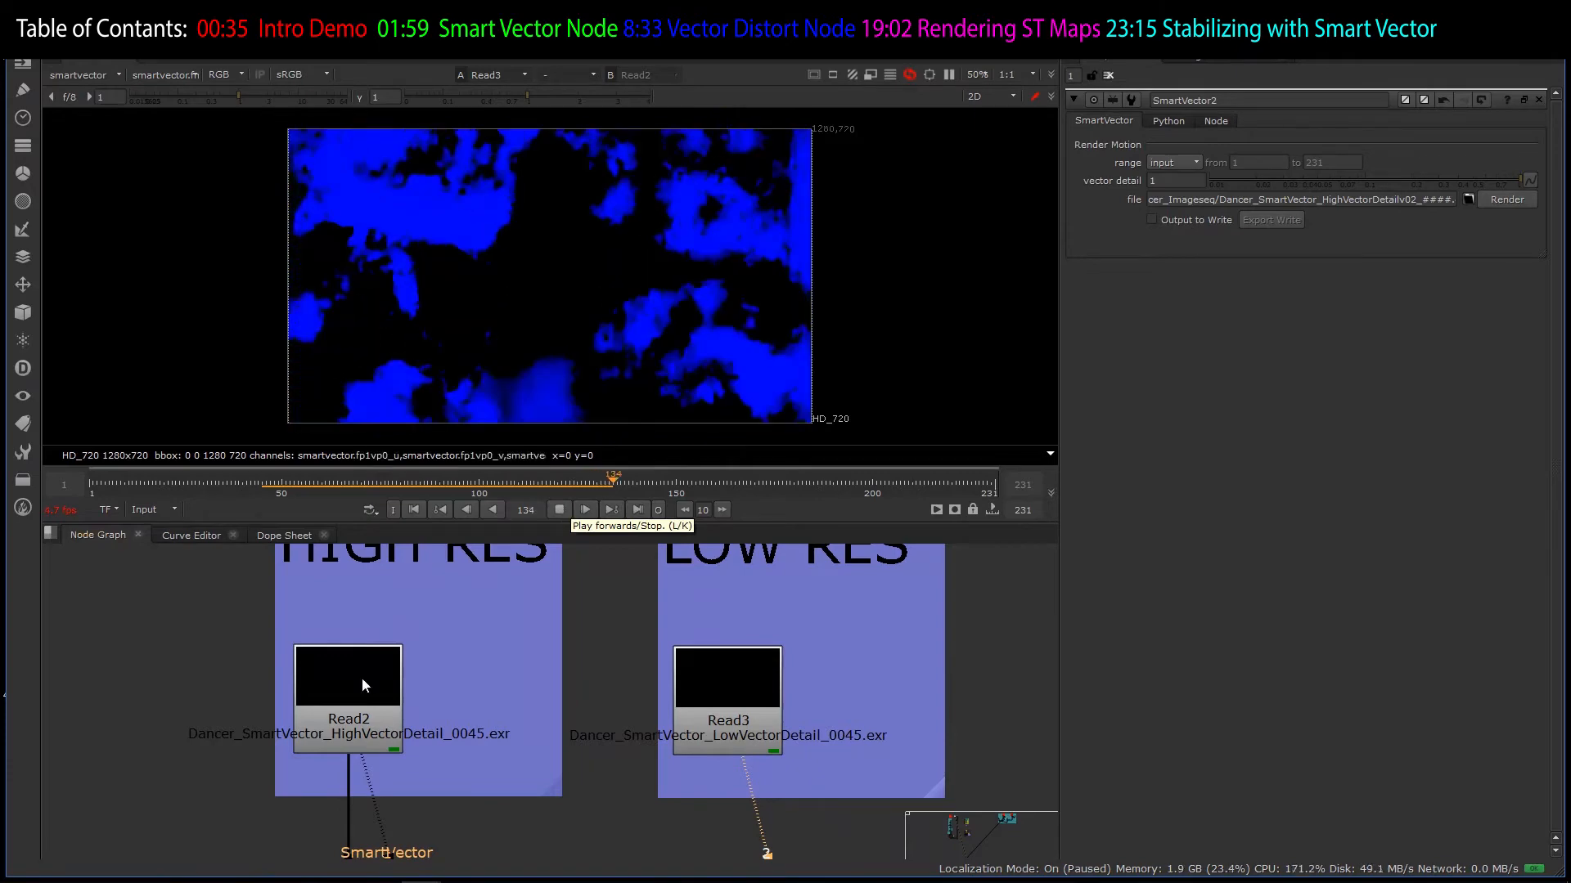
{"action": "left_click", "coordinate": [361, 704]}
{"action": "left_click", "coordinate": [561, 509]}
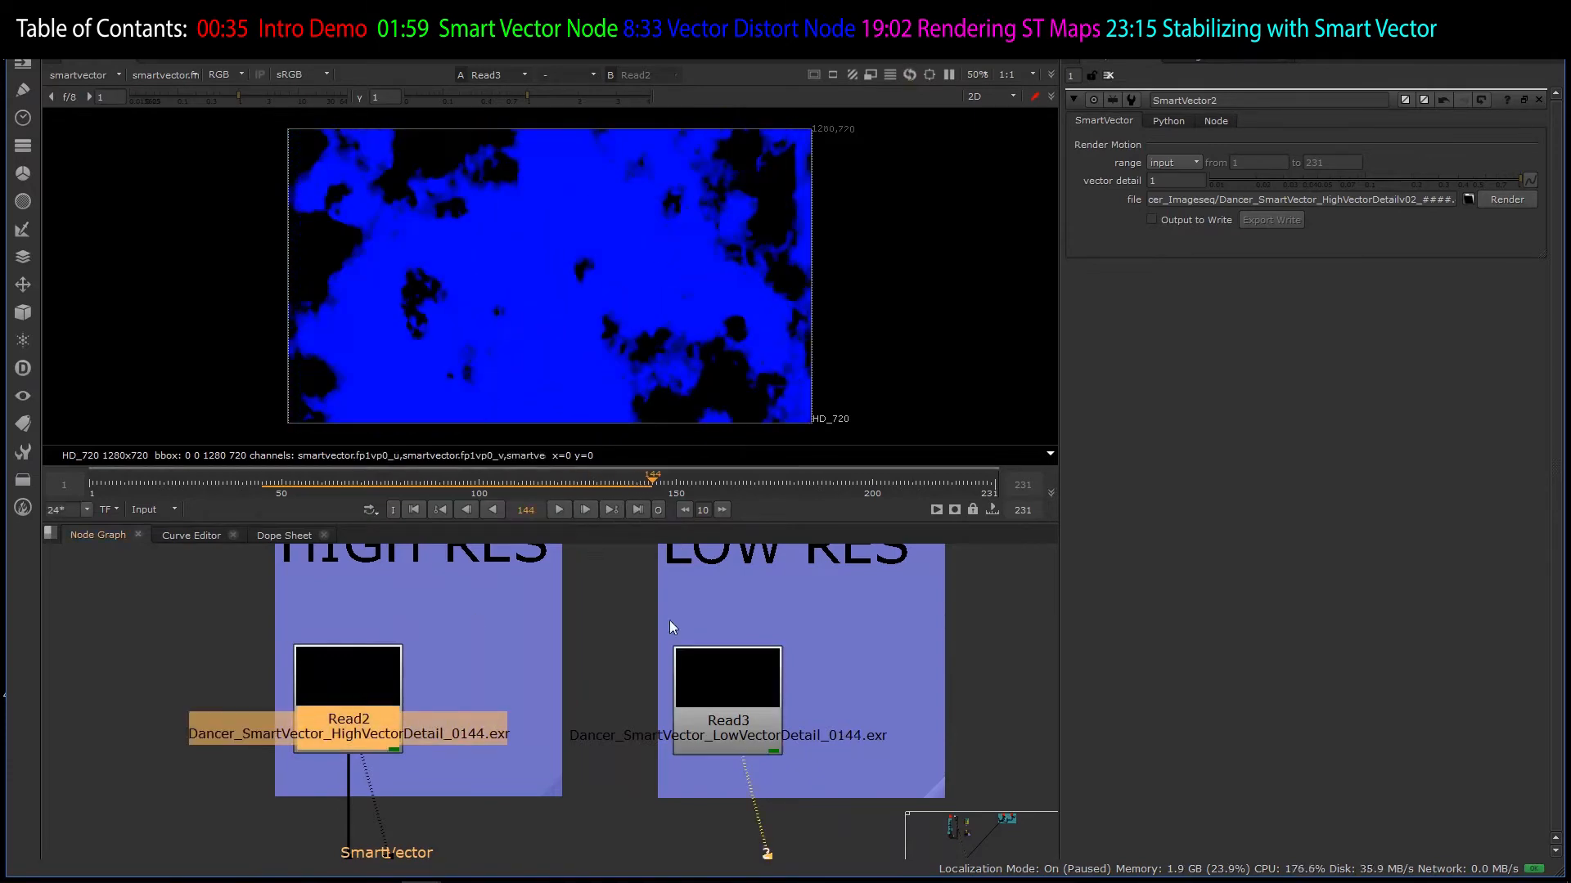
- Compare the high-detail and low-detail motion vectors at frame 144 by alternating between the two viewer inputs
{"action": "left_click", "coordinate": [709, 695]}
{"action": "left_click", "coordinate": [705, 686]}
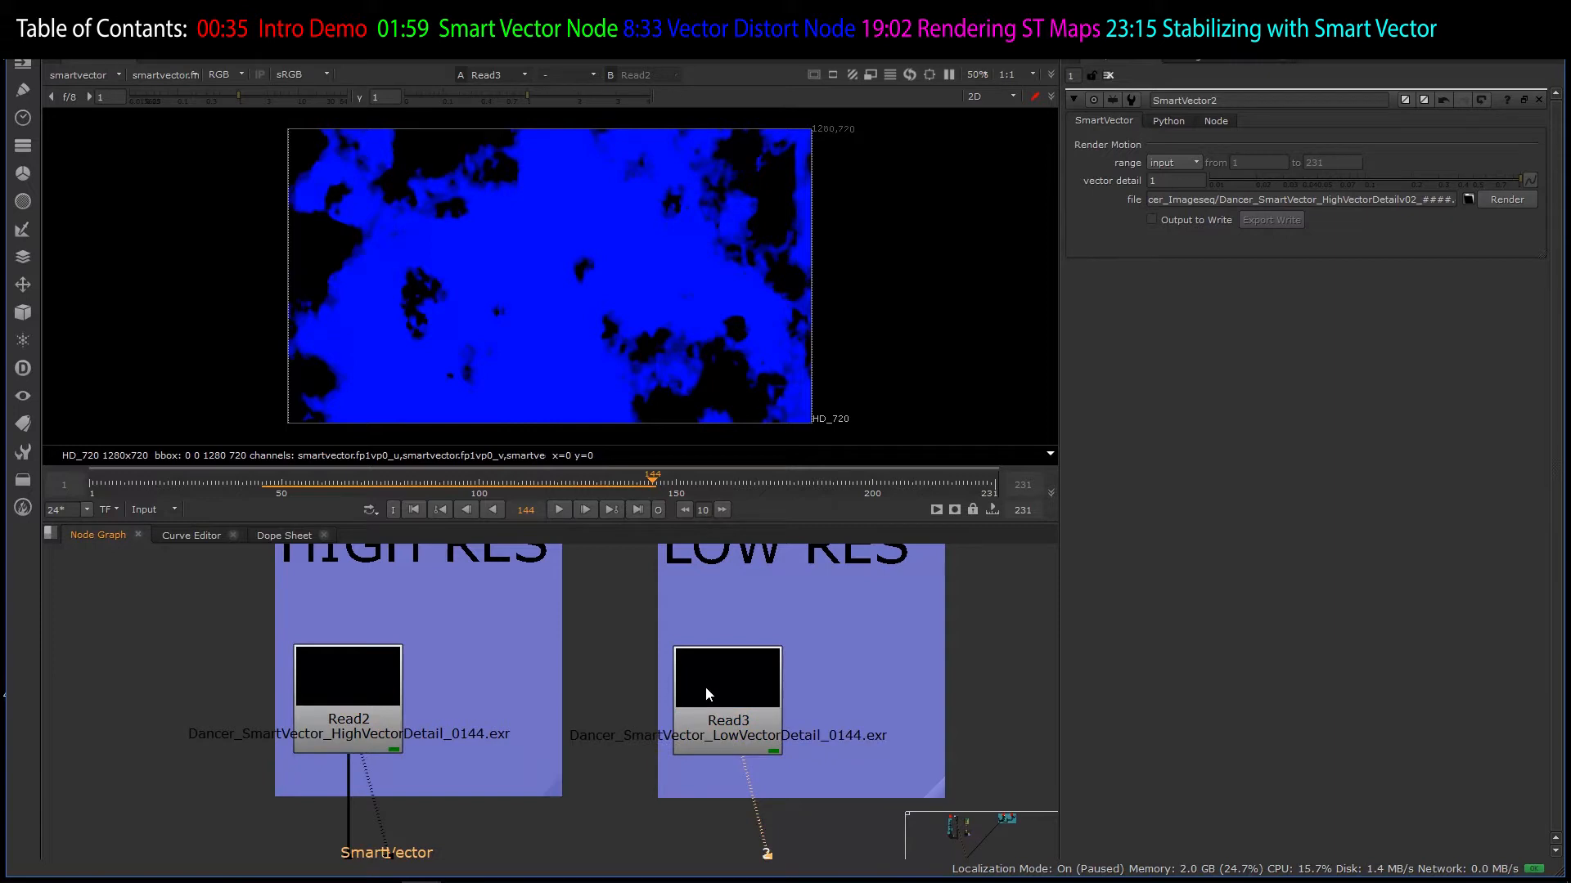
{"action": "left_click", "coordinate": [405, 703]}
{"action": "key", "text": "1"}
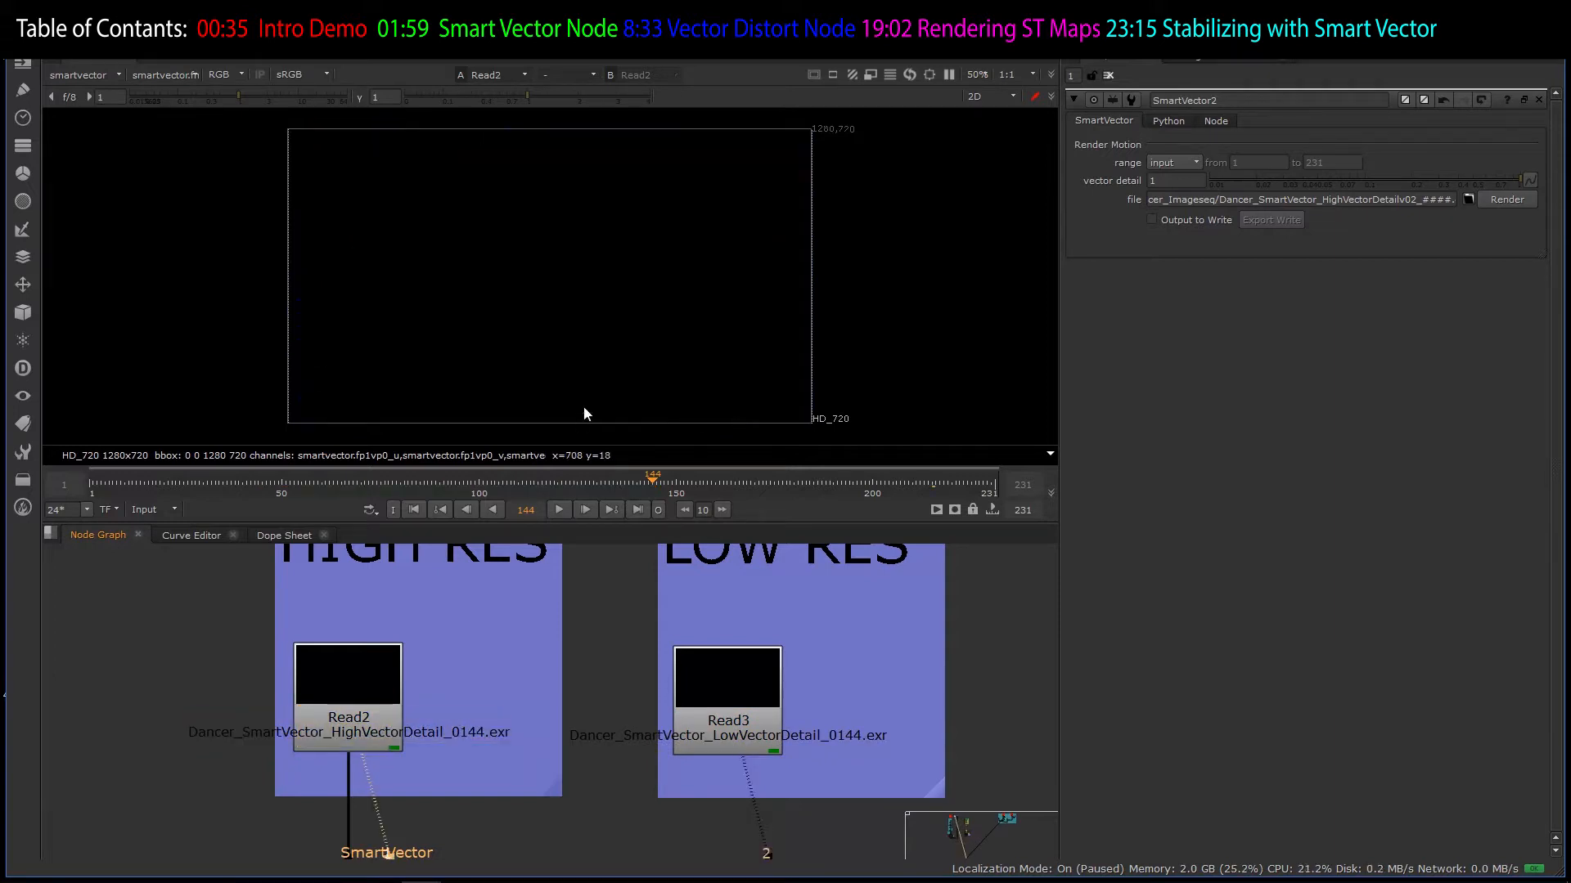
{"action": "key", "text": "2"}
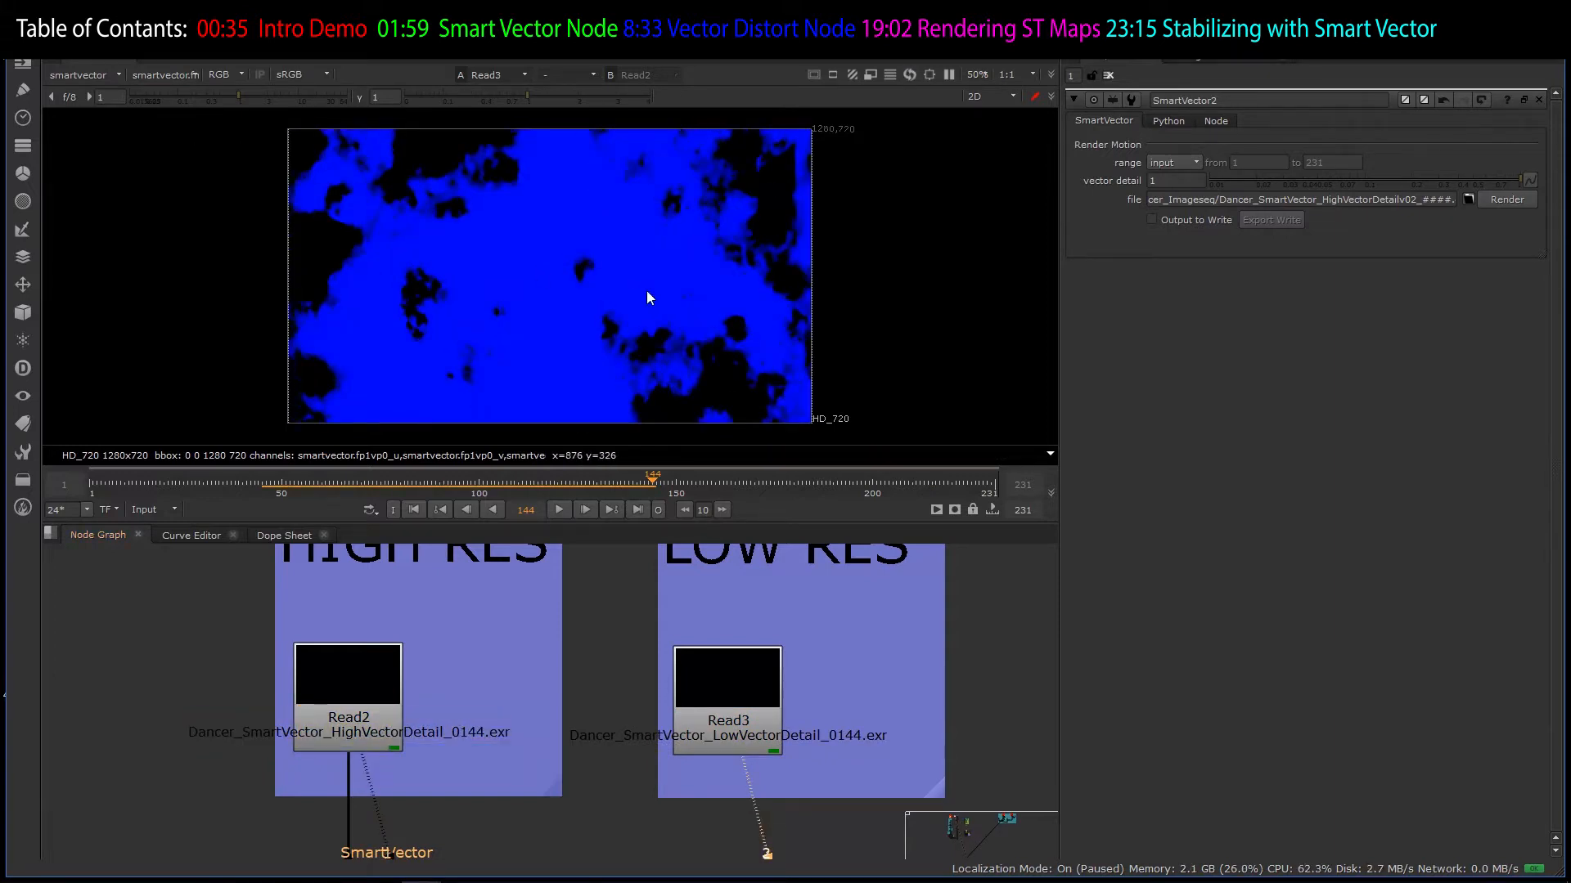
{"action": "key", "text": "1"}
{"action": "key", "text": "2"}
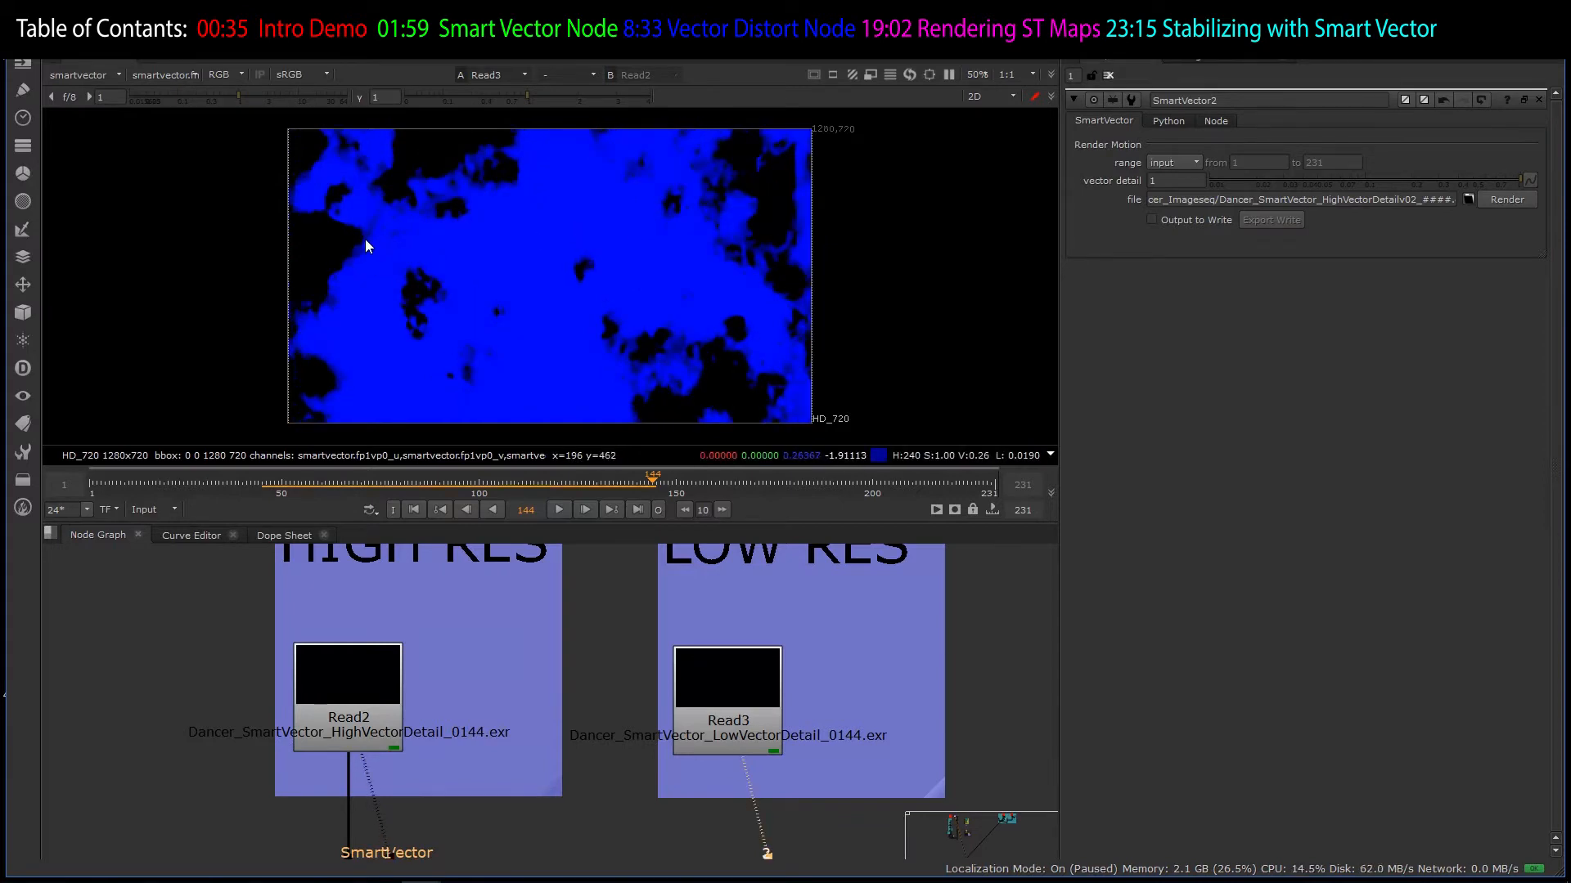
{"action": "key", "text": "1"}
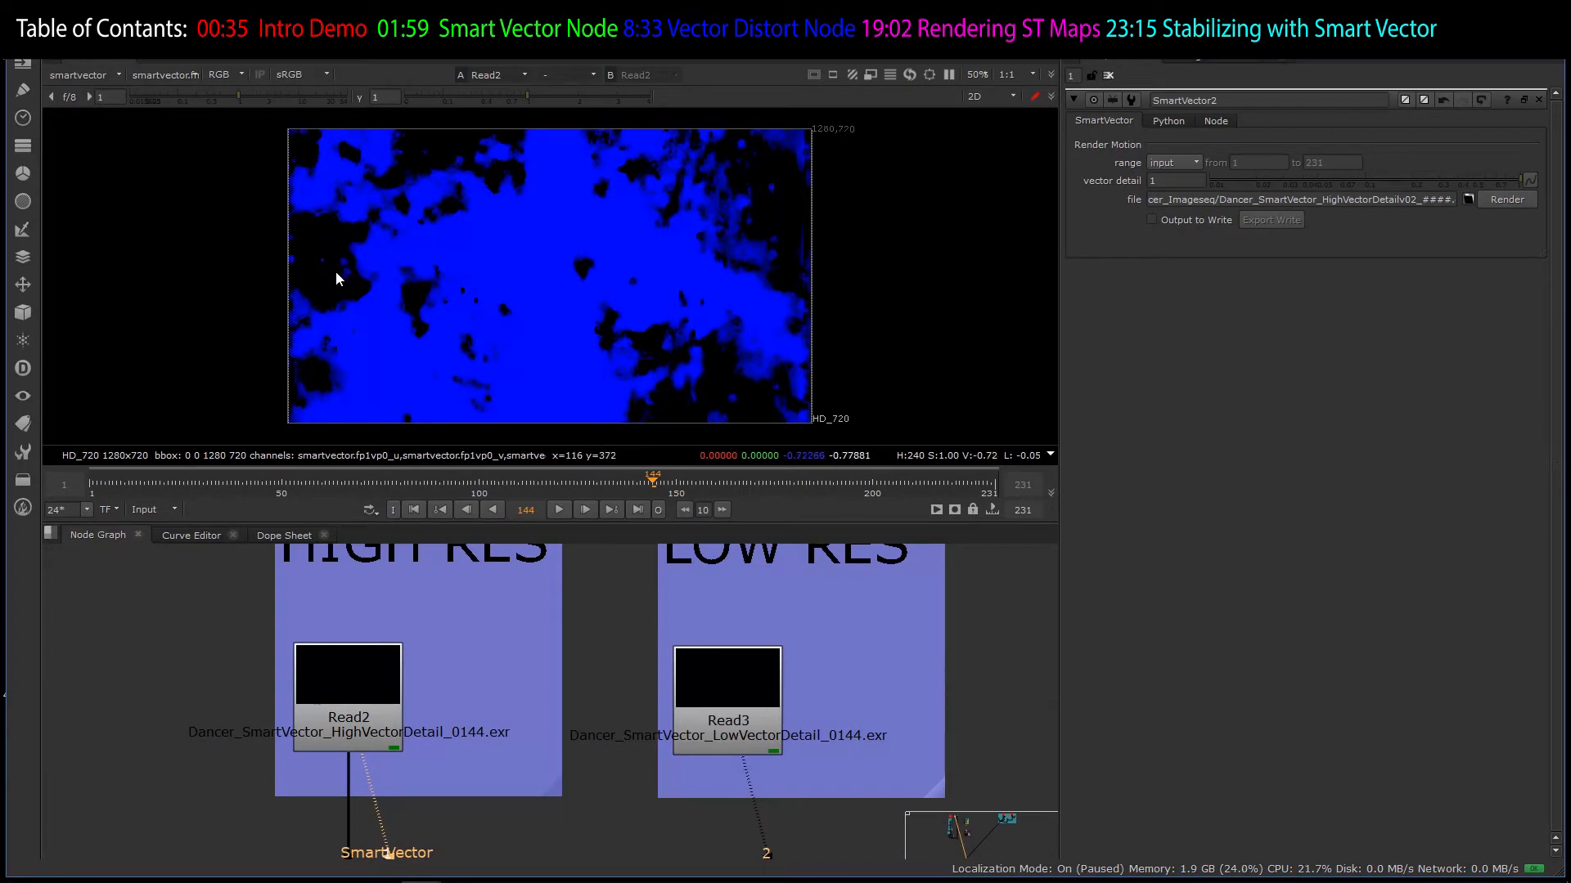
{"action": "key", "text": "2"}
{"action": "key", "text": "1"}
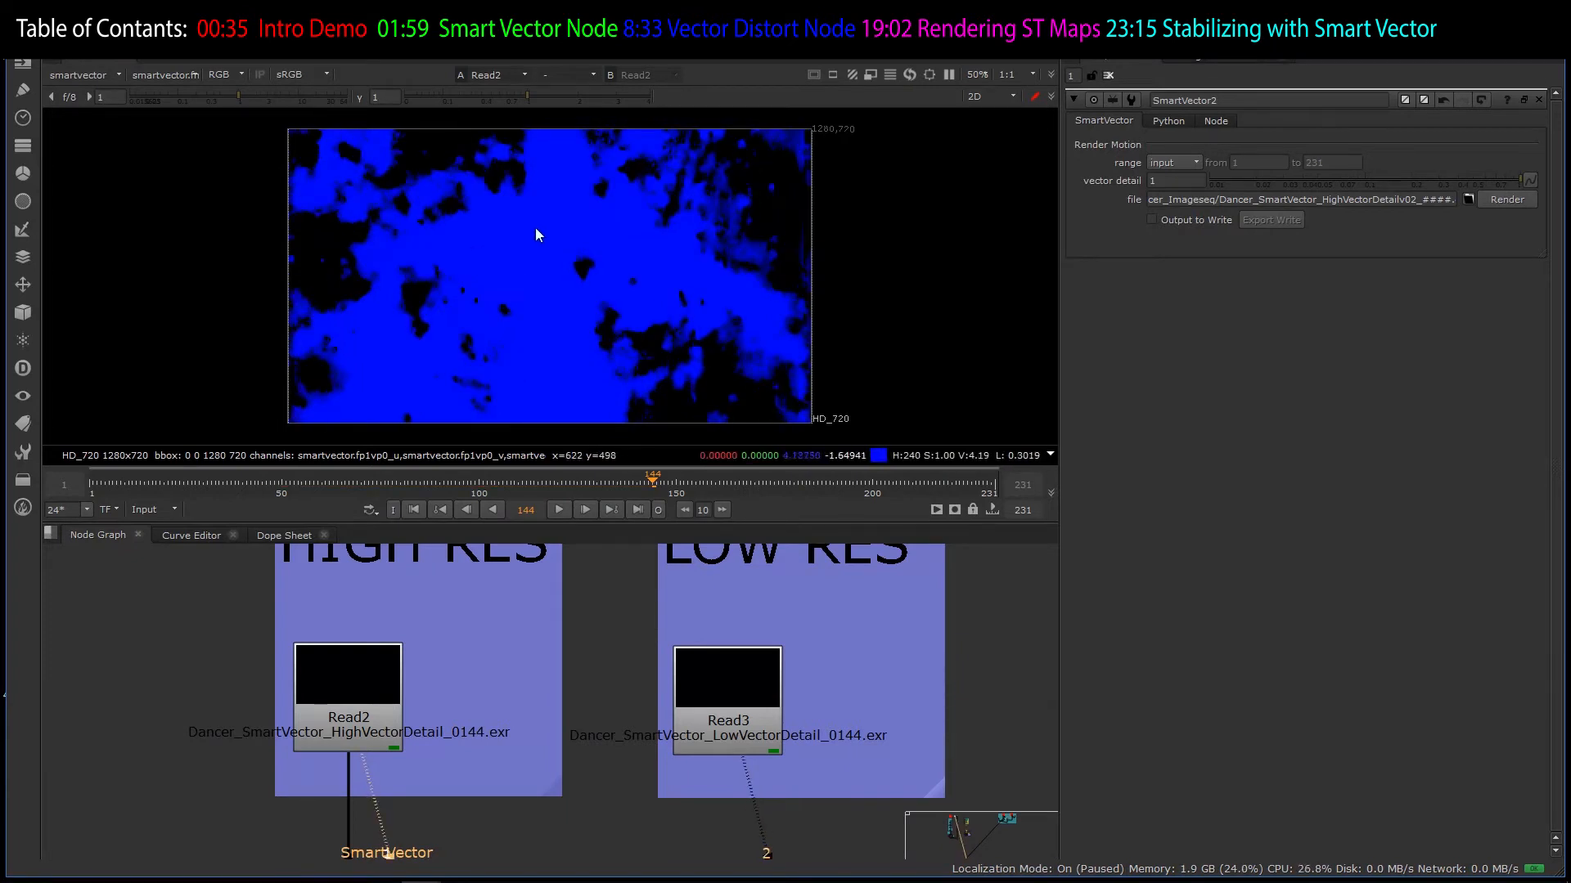
{"action": "key", "text": "2"}
{"action": "key", "text": "1"}
{"action": "key", "text": "2"}
{"action": "key", "text": "1"}
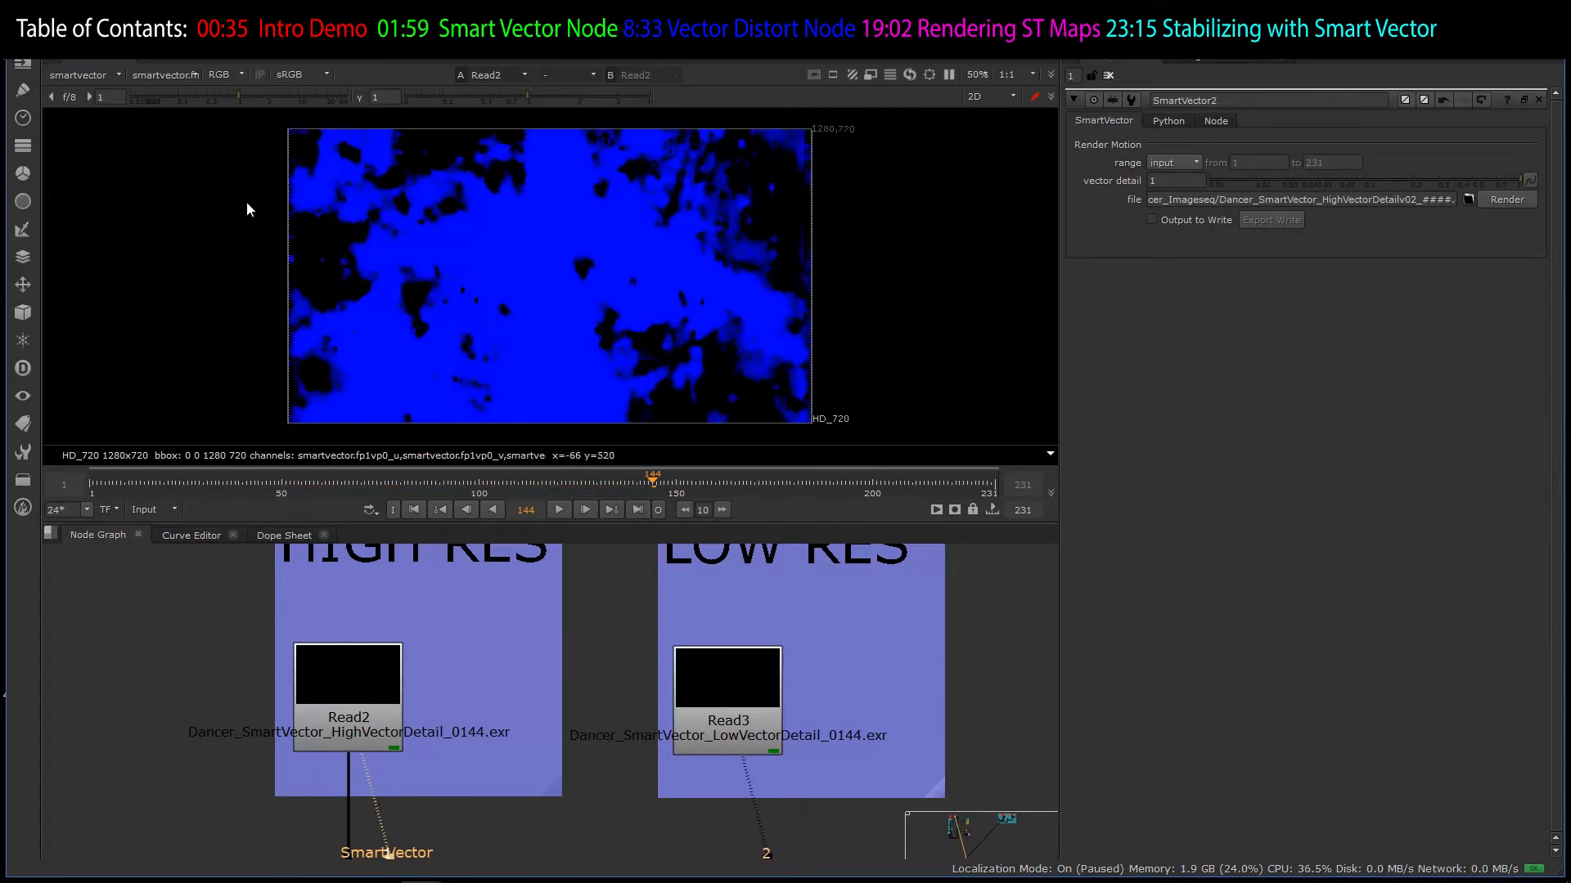
- Set the viewer layer to rgba, then open the VectorDistort1 properties and view that node's output
{"action": "left_click", "coordinate": [90, 73]}
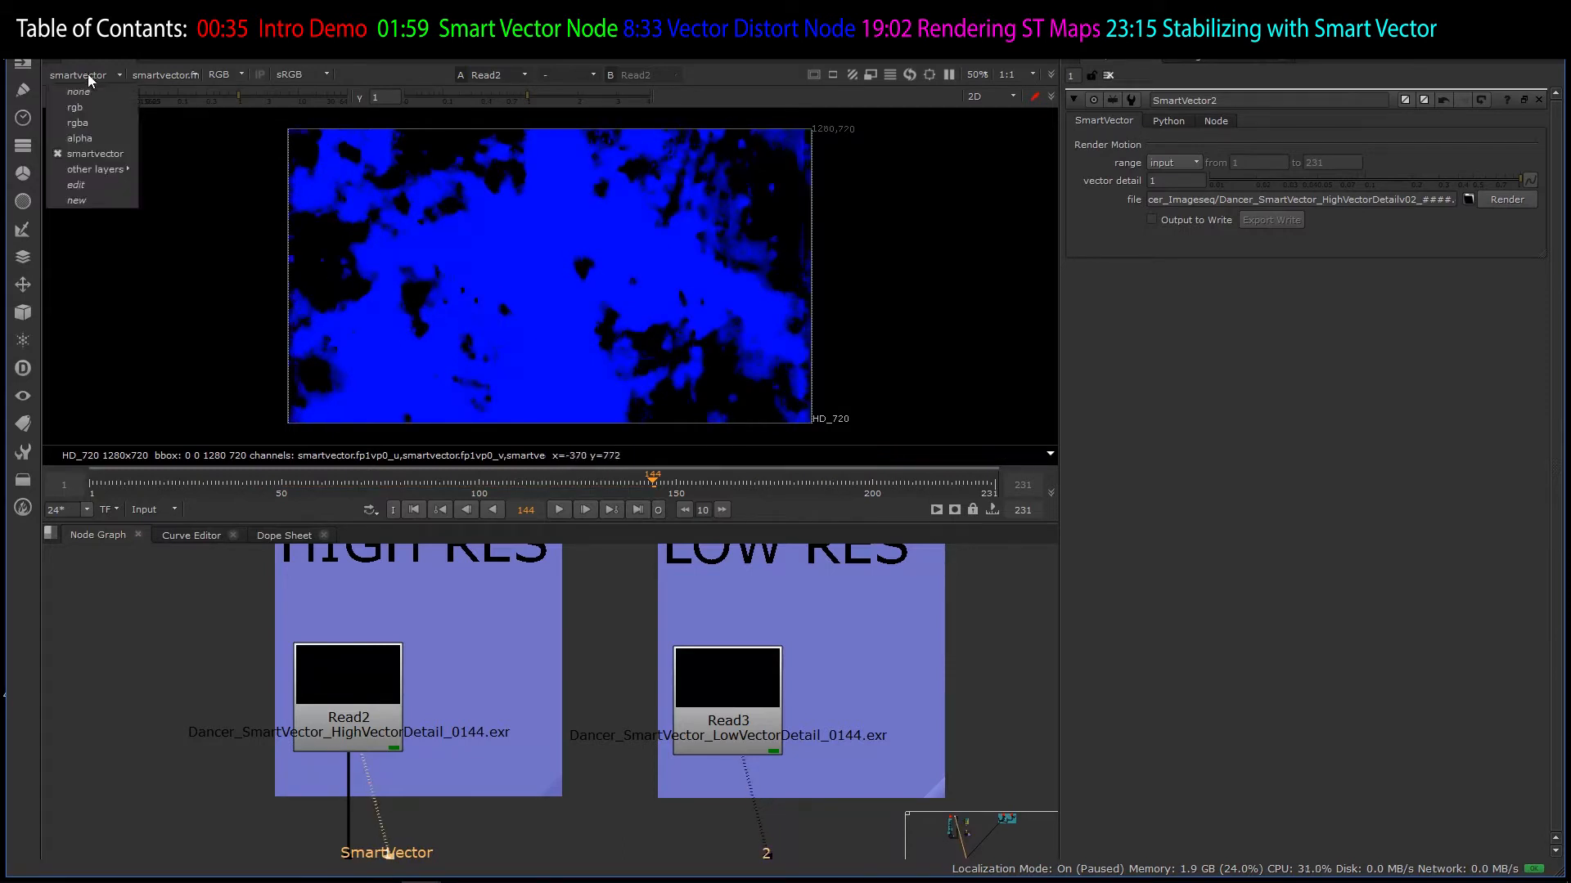
{"action": "left_click", "coordinate": [77, 124]}
{"action": "scroll", "coordinate": [528, 646], "scroll_direction": "down", "scroll_amount": 8}
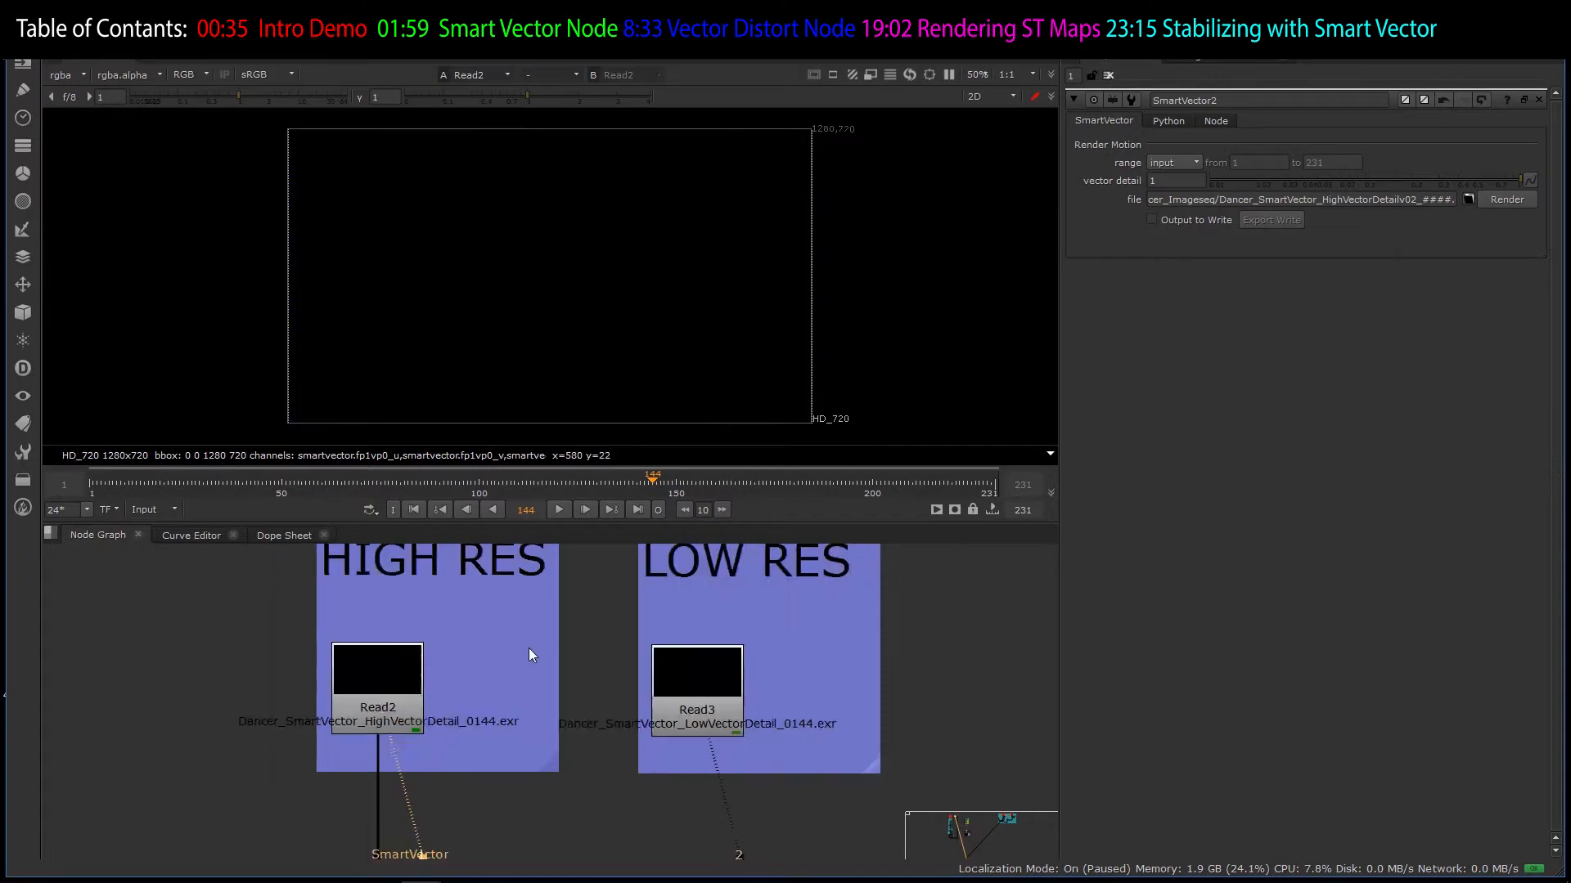
{"action": "scroll", "coordinate": [512, 684], "scroll_direction": "up", "scroll_amount": 10}
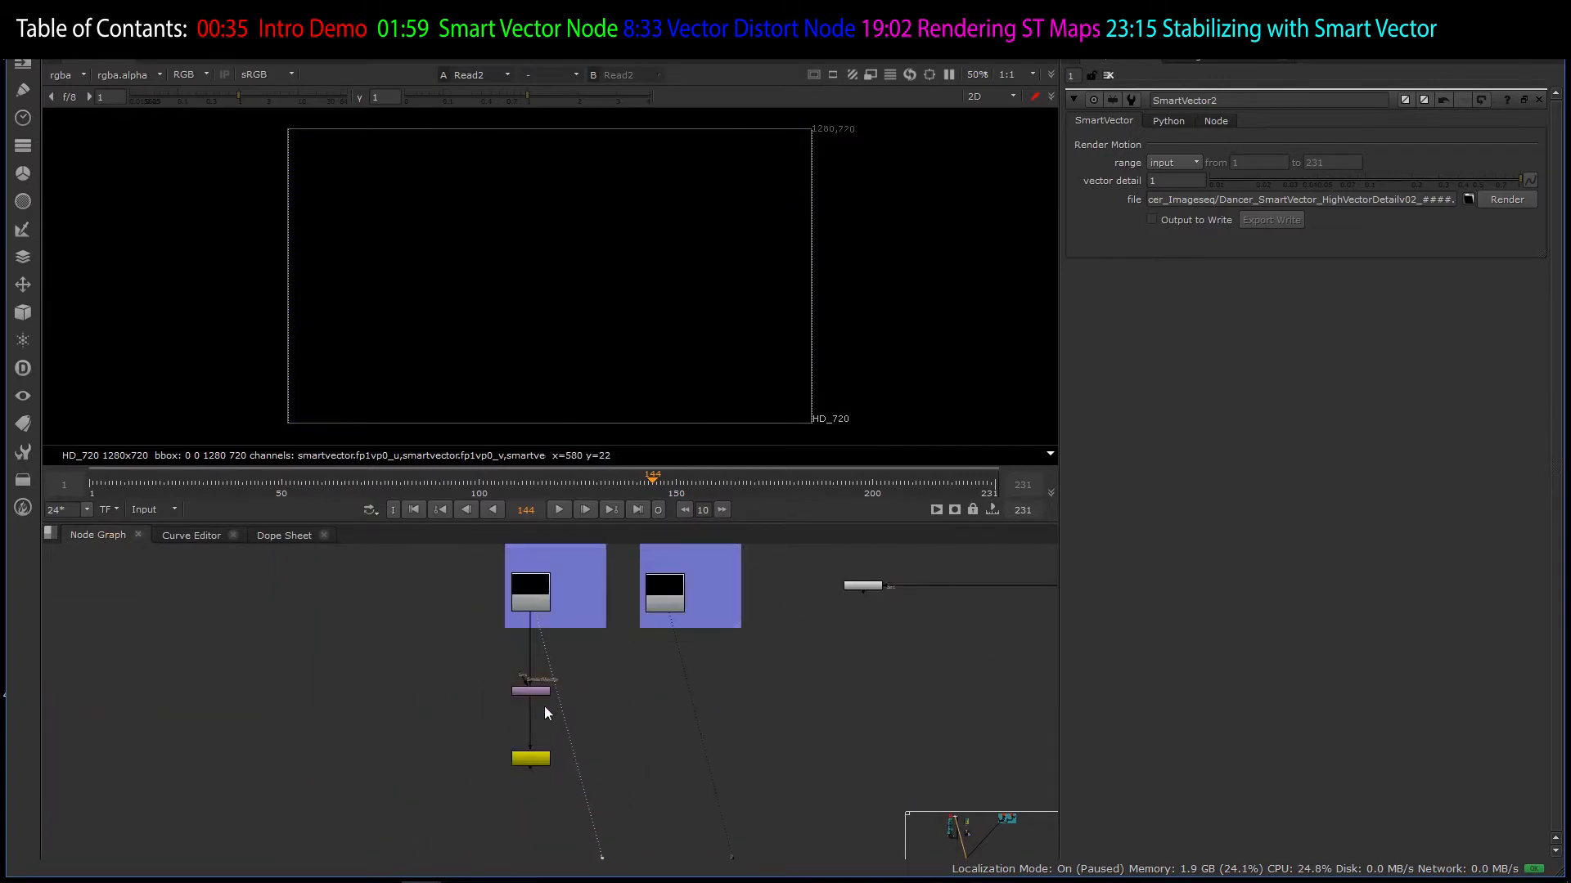
{"action": "left_click", "coordinate": [526, 682]}
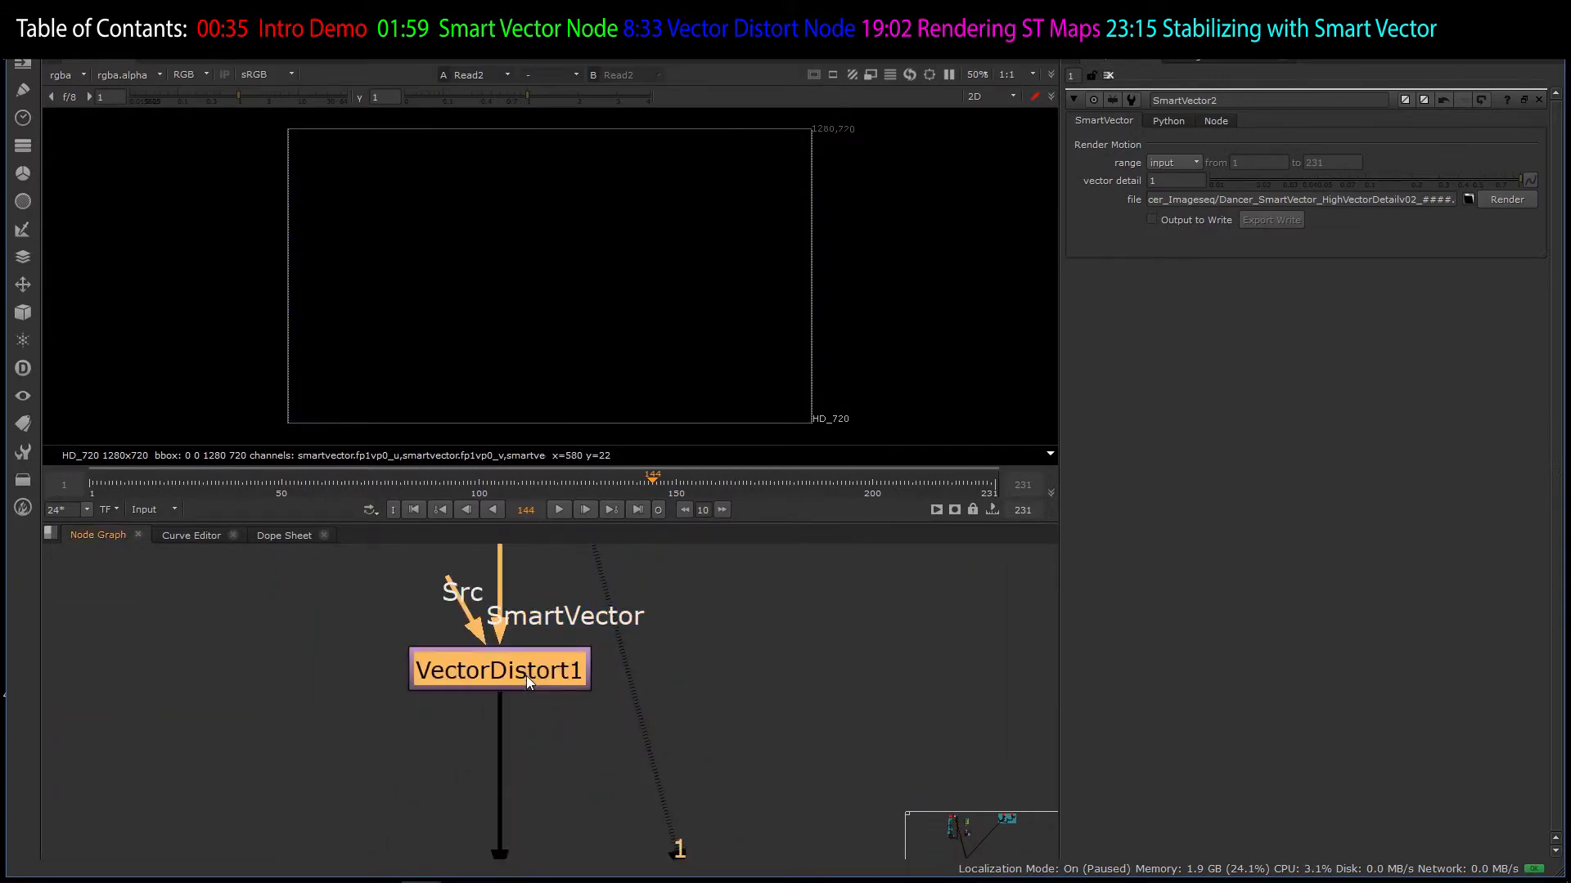
{"action": "double_click", "coordinate": [527, 674]}
{"action": "key", "text": "1"}
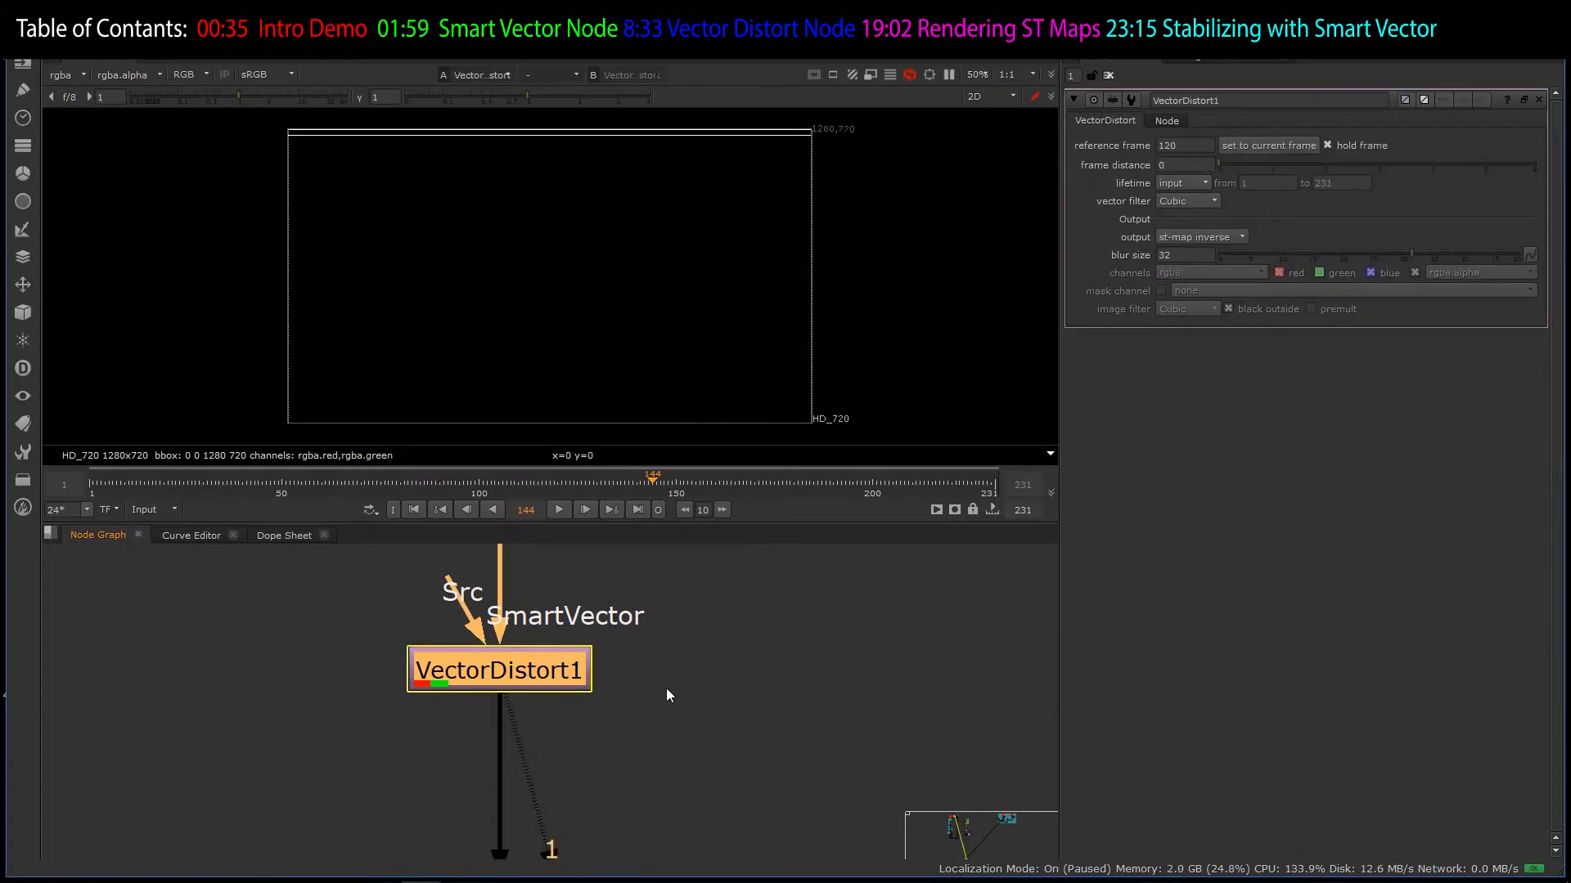
- Add a new VectorDistort node and place it below the LOW RES backdrop
{"action": "scroll", "coordinate": [666, 688], "scroll_direction": "down", "scroll_amount": 3}
{"action": "scroll", "coordinate": [698, 698], "scroll_direction": "down", "scroll_amount": 2}
{"action": "scroll", "coordinate": [585, 687], "scroll_direction": "down", "scroll_amount": 2}
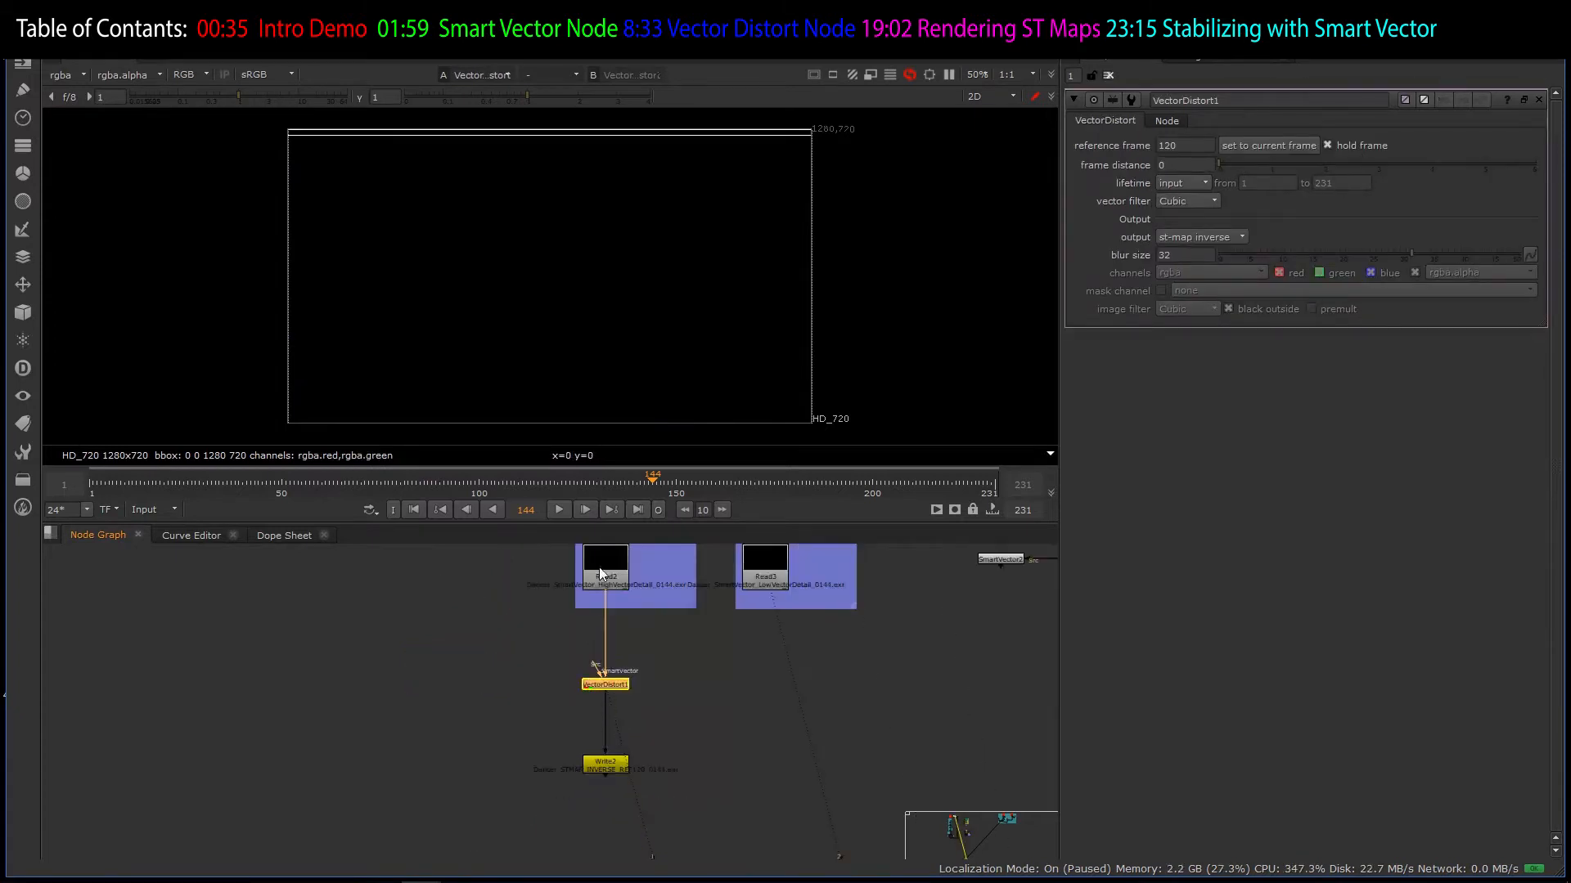
{"action": "scroll", "coordinate": [597, 569], "scroll_direction": "up", "scroll_amount": 5}
{"action": "scroll", "coordinate": [582, 687], "scroll_direction": "down", "scroll_amount": 4}
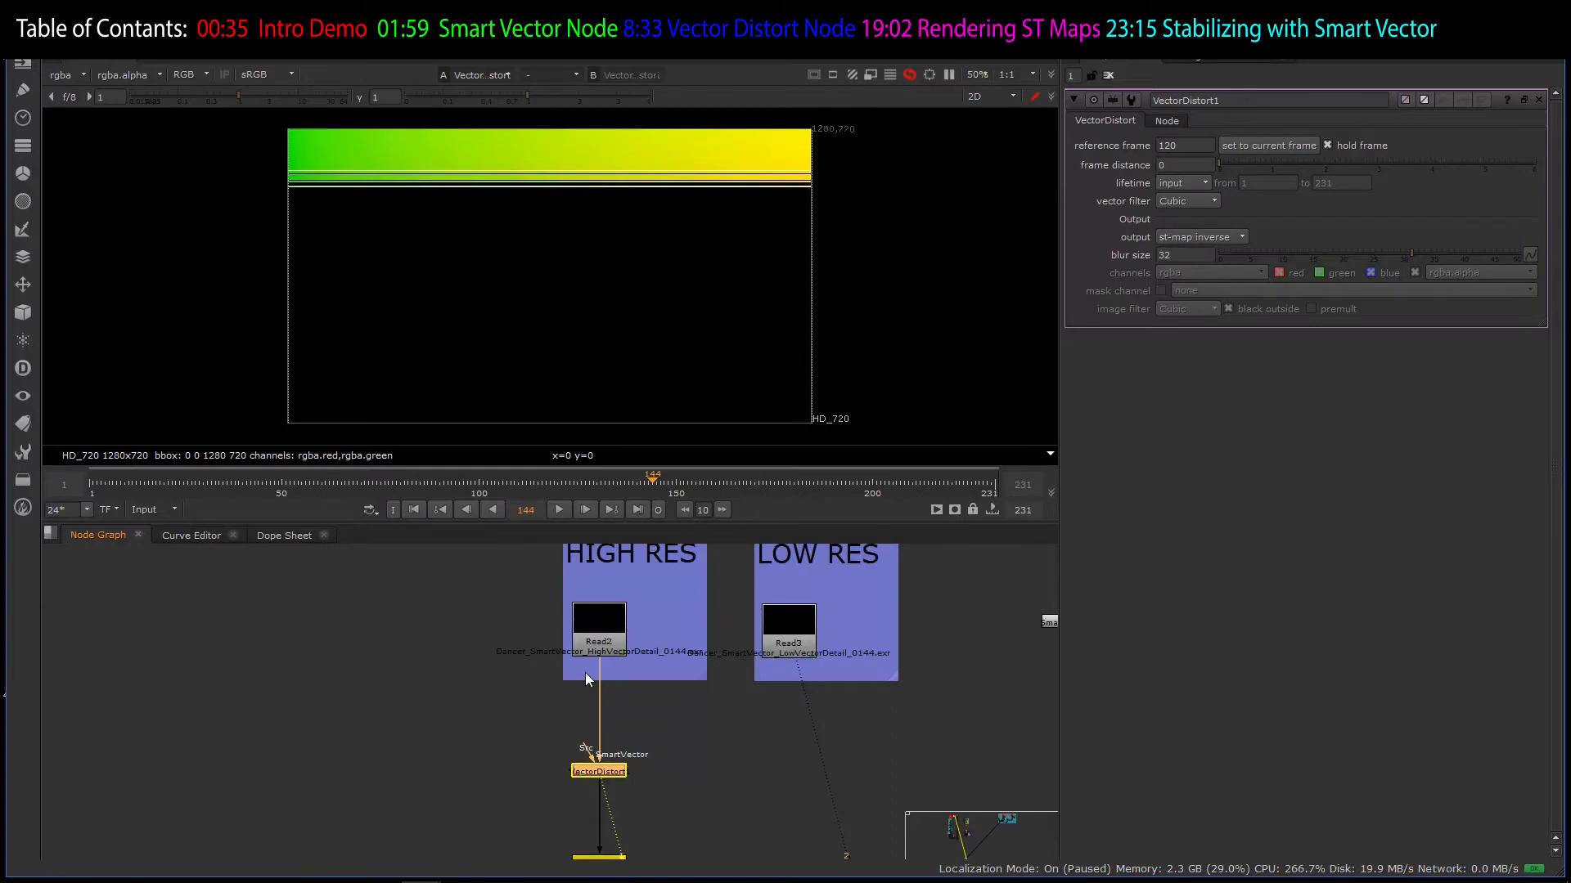
{"action": "scroll", "coordinate": [800, 680], "scroll_direction": "up", "scroll_amount": 3}
{"action": "key", "text": "Tab"}
{"action": "type", "text": "ved"}
{"action": "type", "text": "tor"}
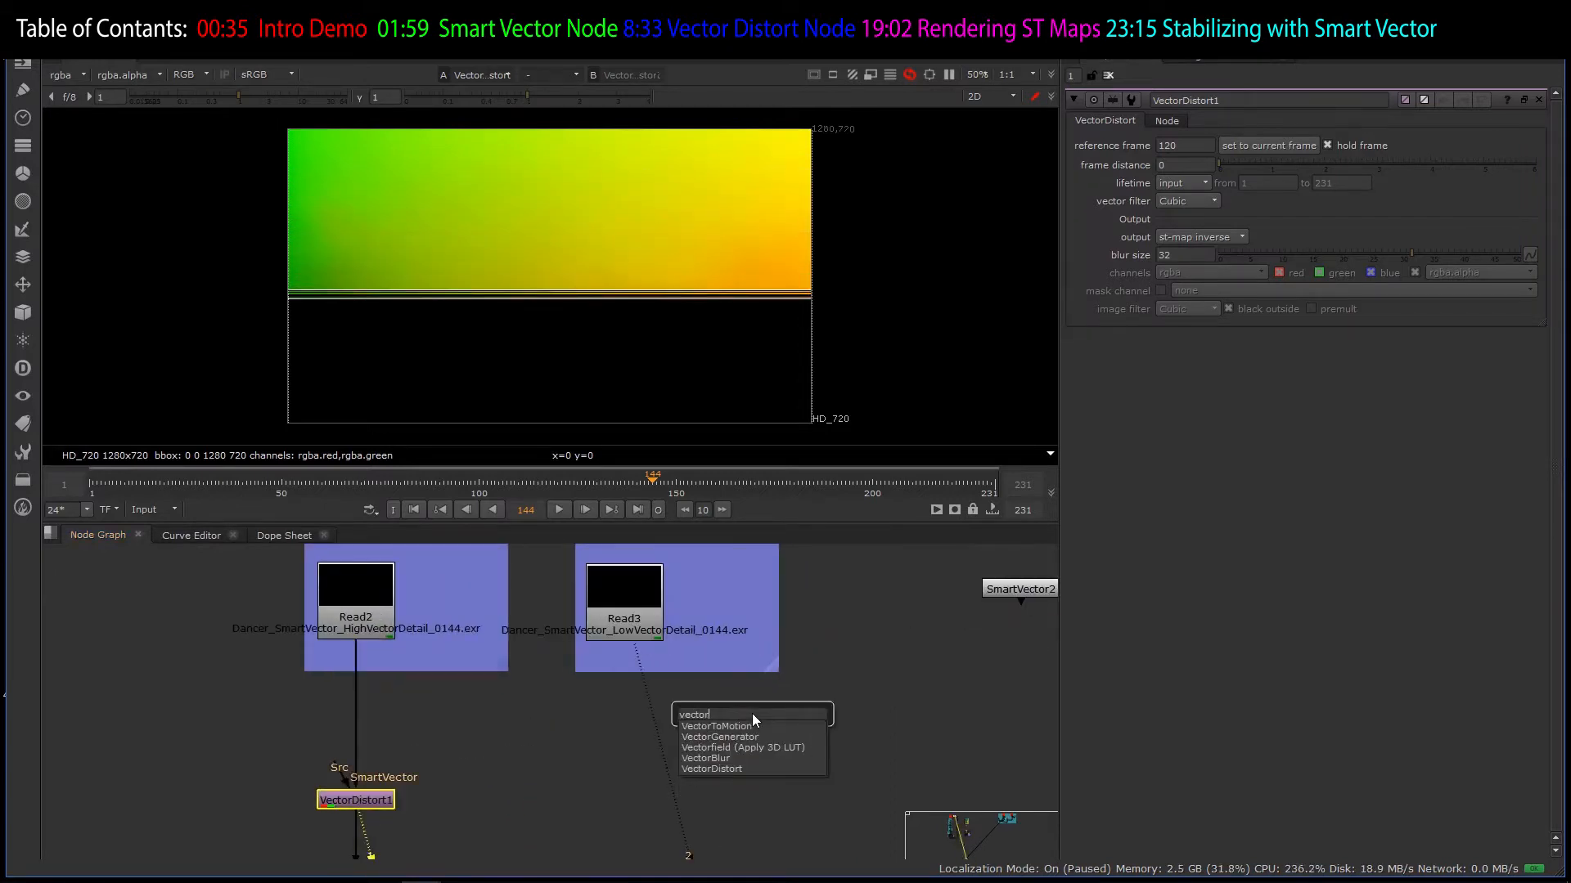
{"action": "type", "text": "distor"}
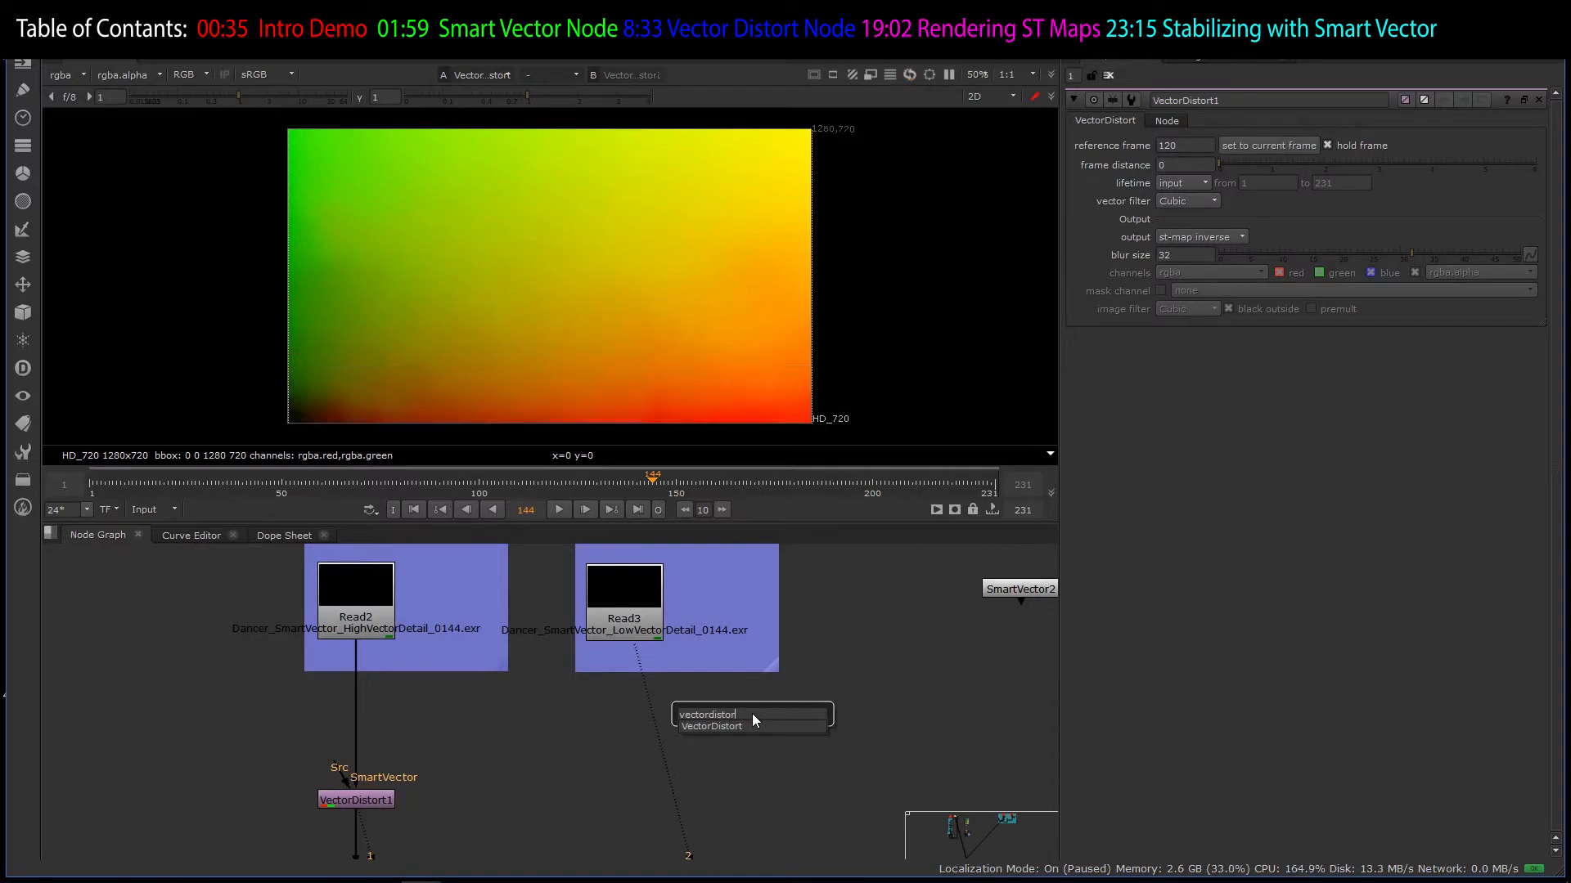
{"action": "key", "text": "Return"}
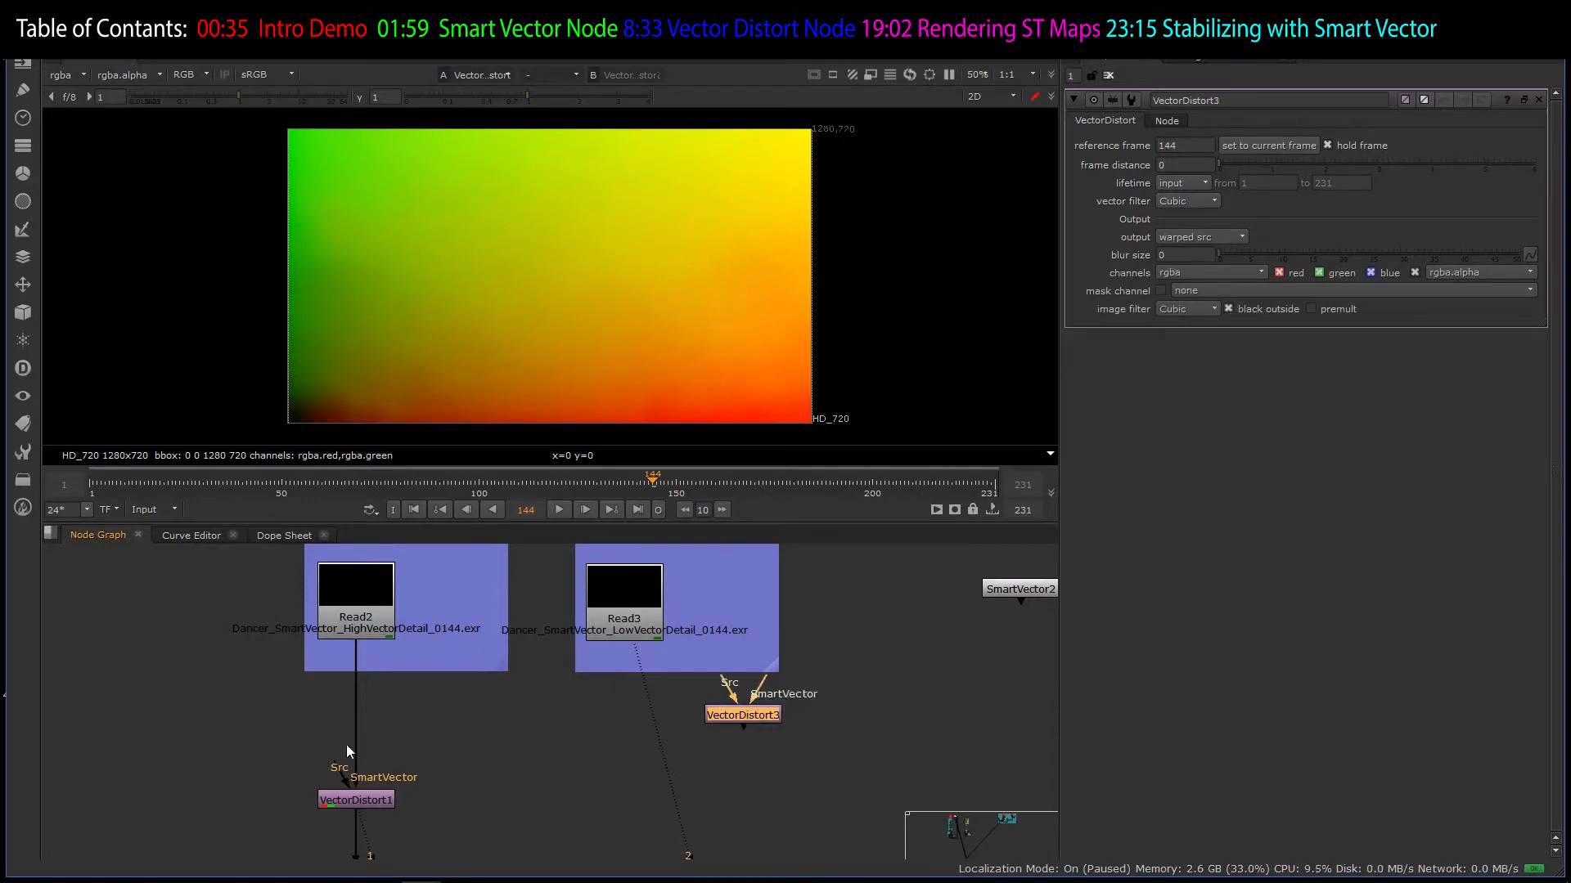
{"action": "scroll", "coordinate": [447, 749], "scroll_direction": "down", "scroll_amount": 2}
{"action": "scroll", "coordinate": [590, 715], "scroll_direction": "up", "scroll_amount": 2}
{"action": "left_click_drag", "start_coordinate": [680, 727], "coordinate": [674, 802]}
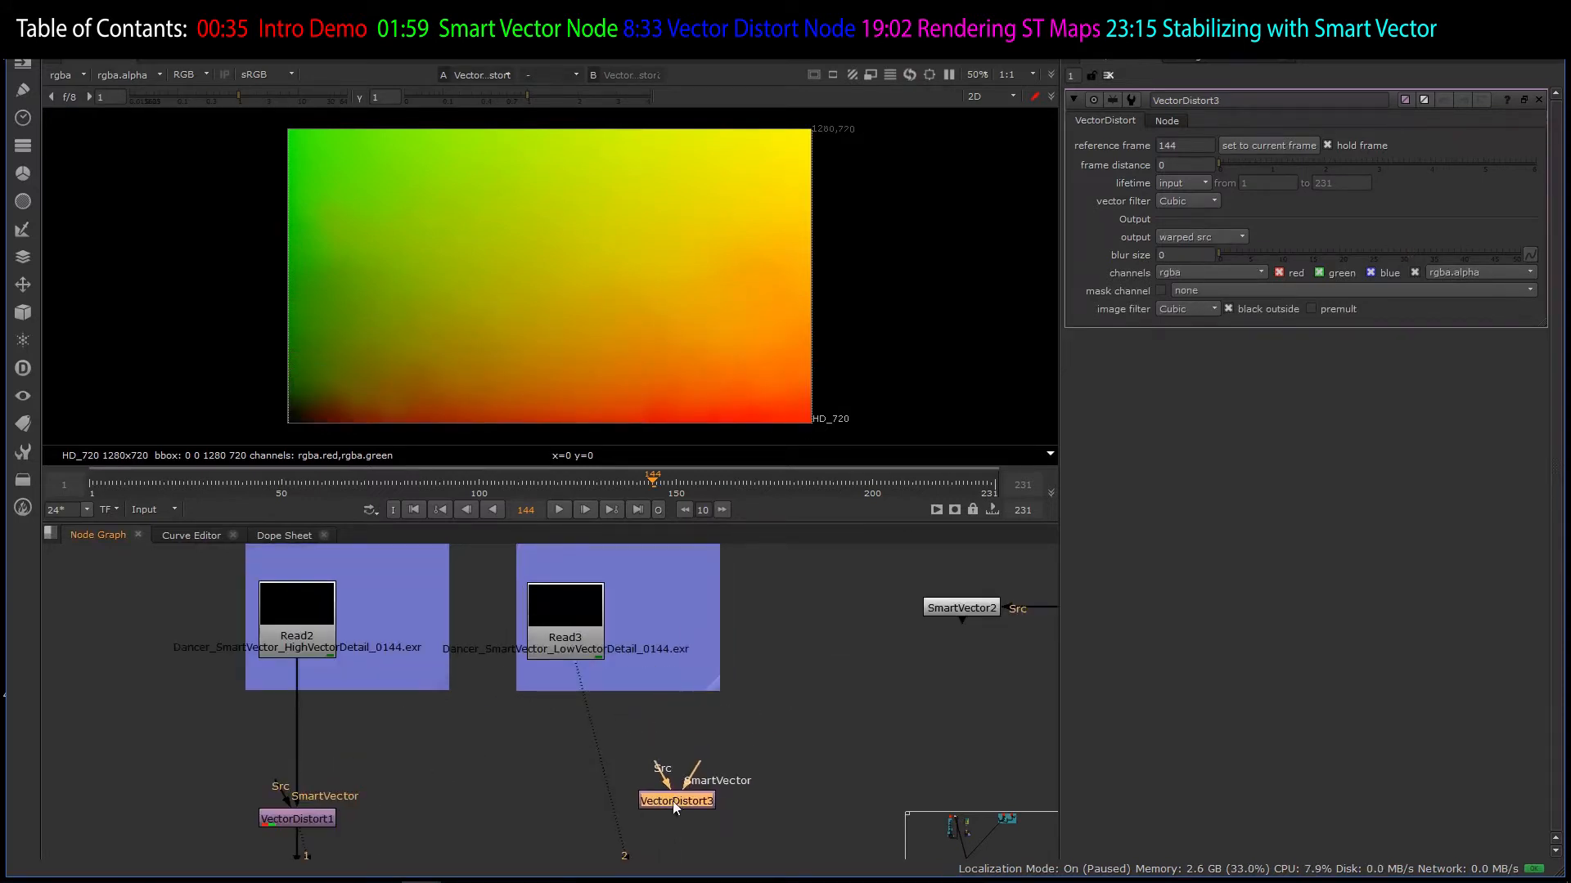
- Connect the new VectorDistort's Src input to the original footage and its SmartVector input to the high-detail Read2
{"action": "scroll", "coordinate": [624, 741], "scroll_direction": "down", "scroll_amount": 3}
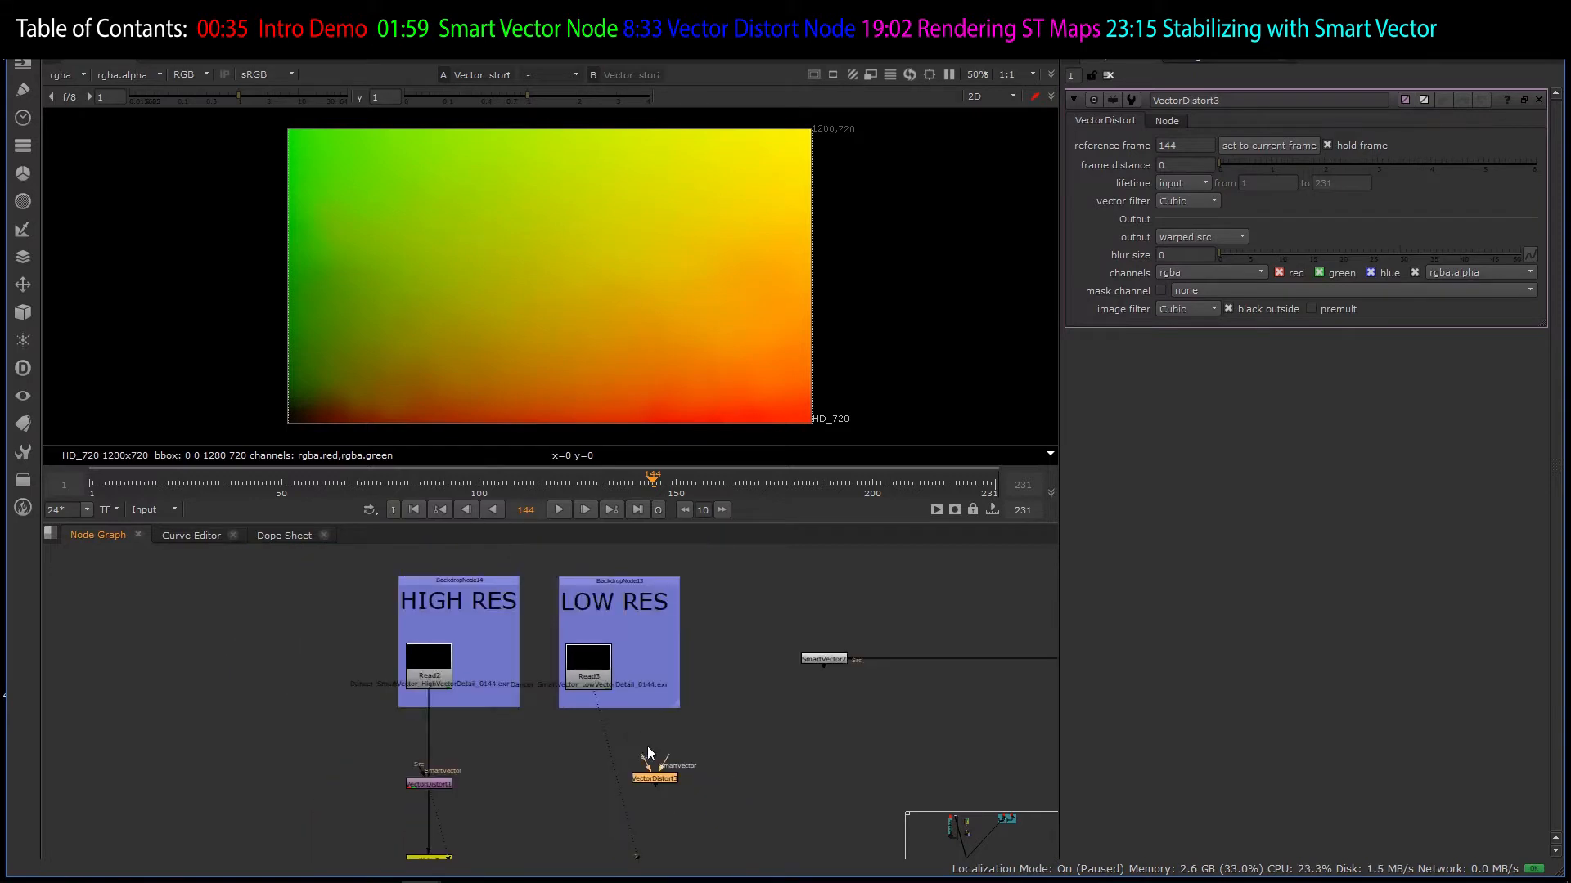
{"action": "scroll", "coordinate": [648, 751], "scroll_direction": "down", "scroll_amount": 3}
{"action": "scroll", "coordinate": [650, 753], "scroll_direction": "up", "scroll_amount": 2}
{"action": "left_click_drag", "start_coordinate": [628, 750], "coordinate": [946, 679]}
{"action": "scroll", "coordinate": [605, 742], "scroll_direction": "up", "scroll_amount": 3}
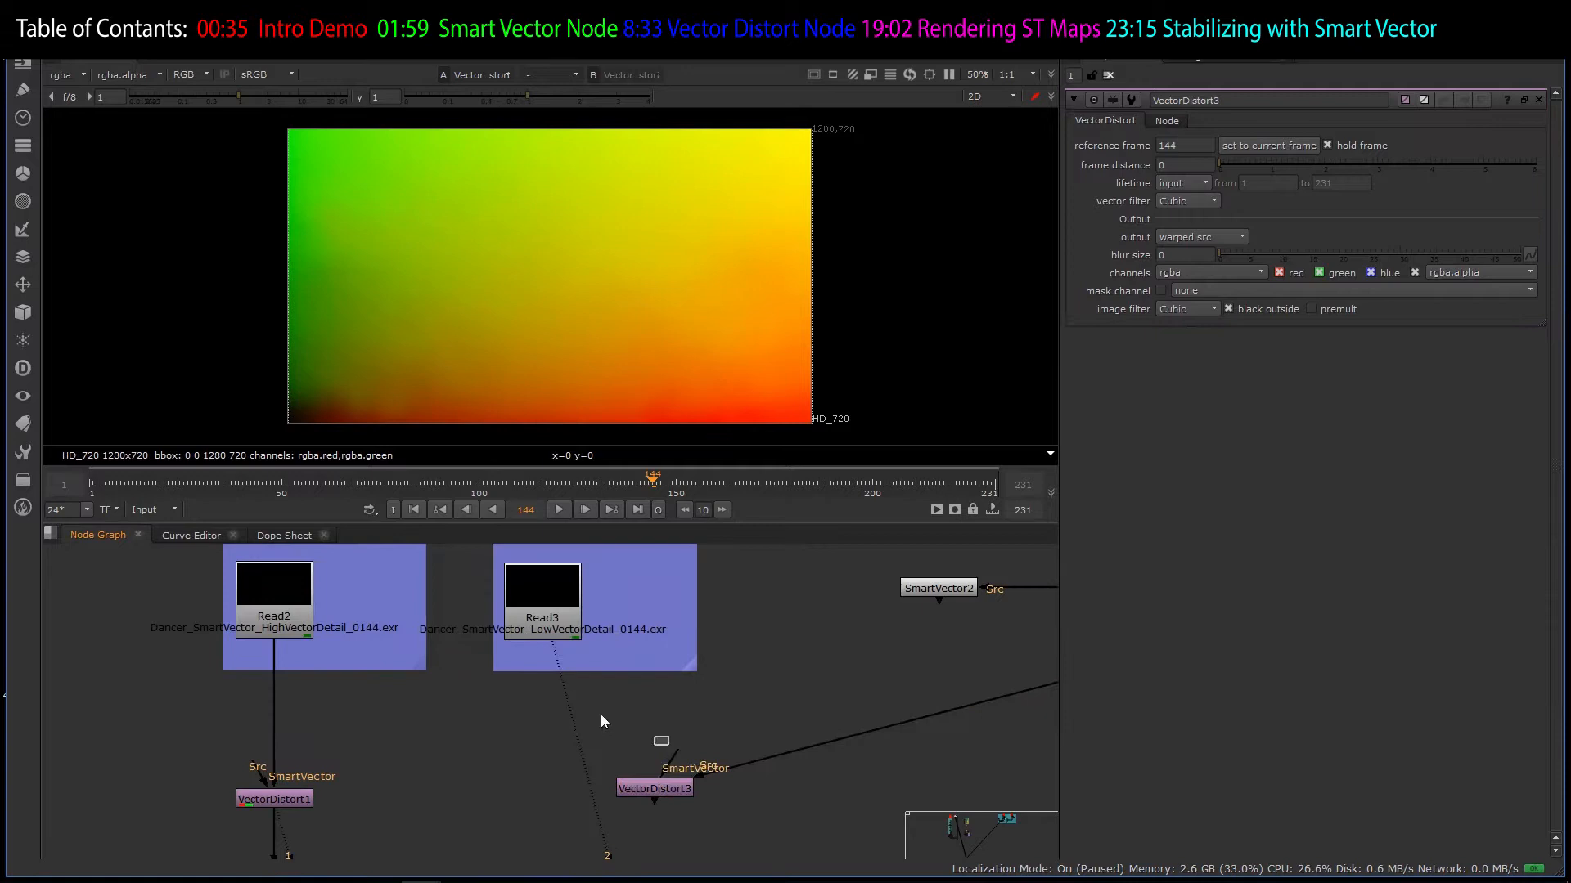
{"action": "left_click_drag", "start_coordinate": [671, 756], "coordinate": [282, 613]}
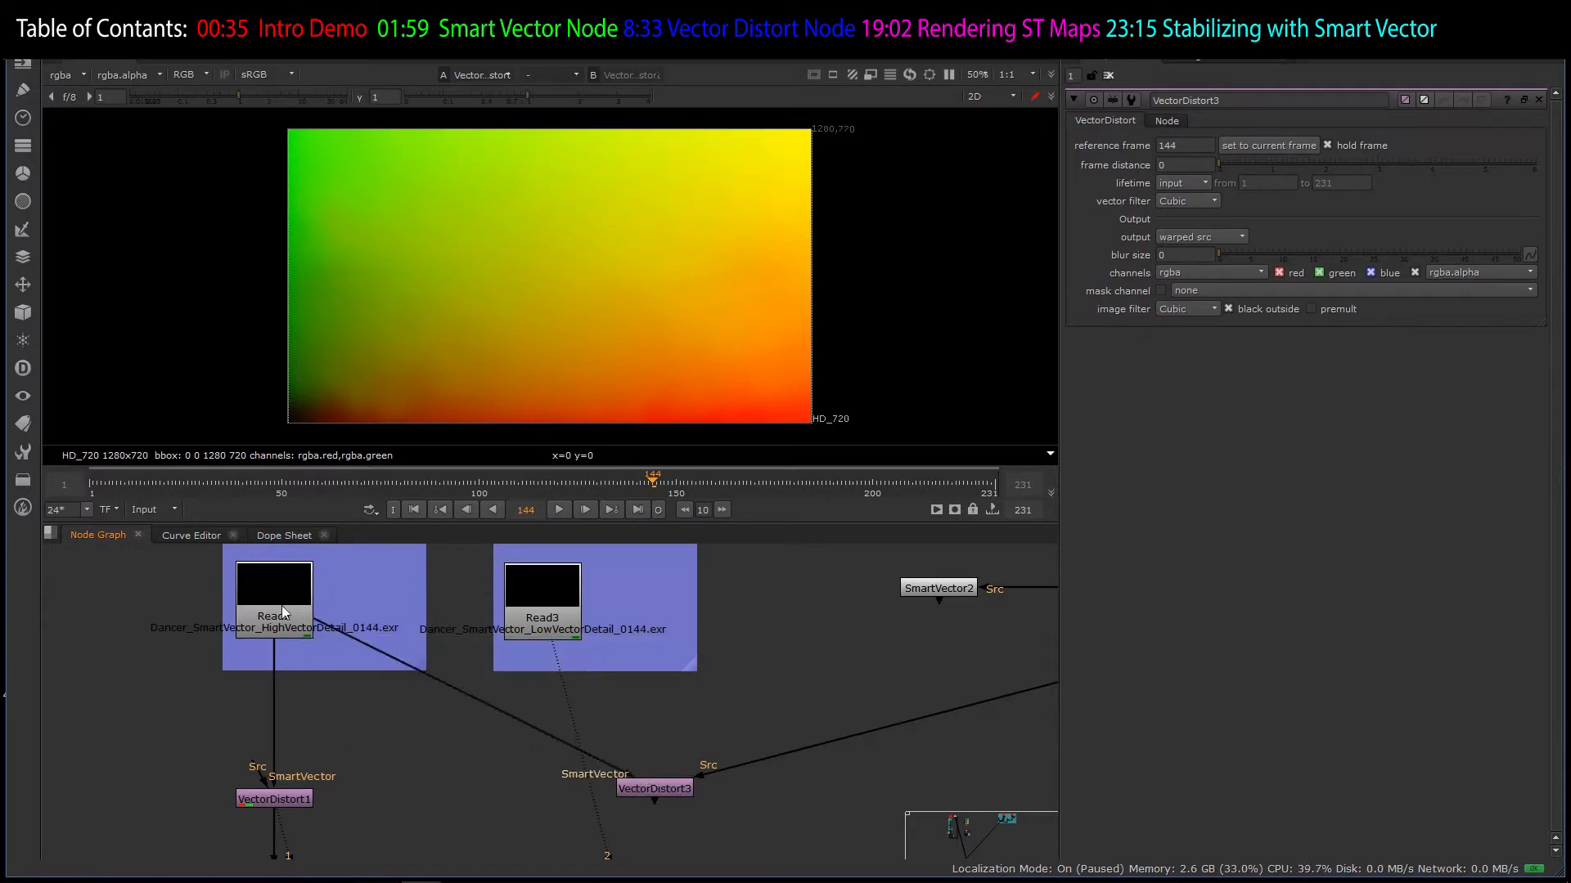
- View the output of the VectorDistort3 node
{"action": "left_click", "coordinate": [631, 789]}
{"action": "key", "text": "1"}
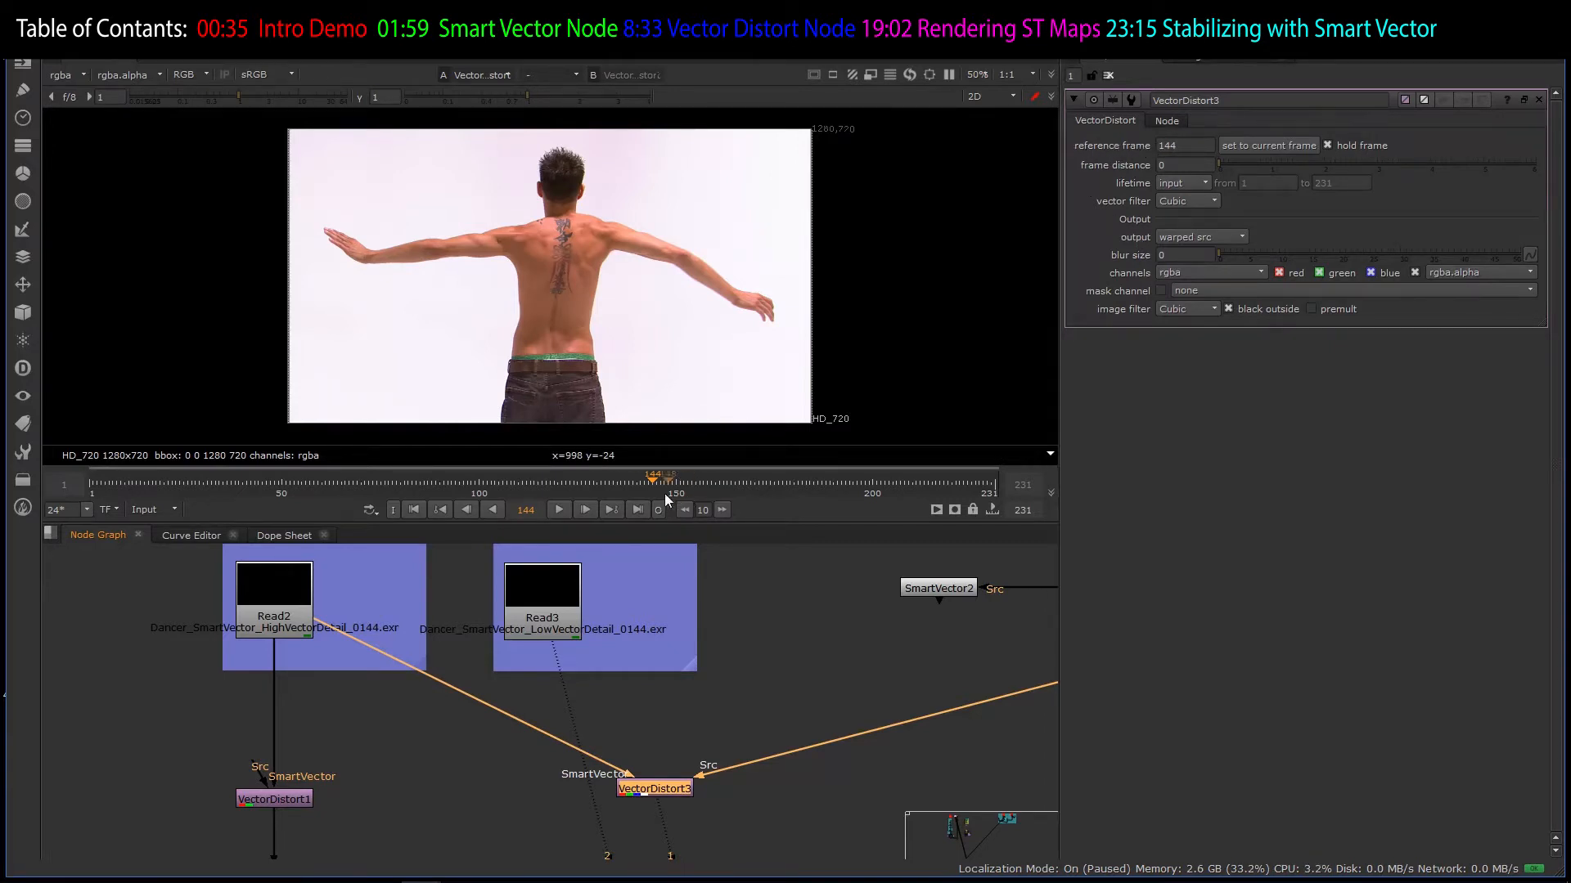
{"action": "scroll", "coordinate": [654, 759], "scroll_direction": "down", "scroll_amount": 5}
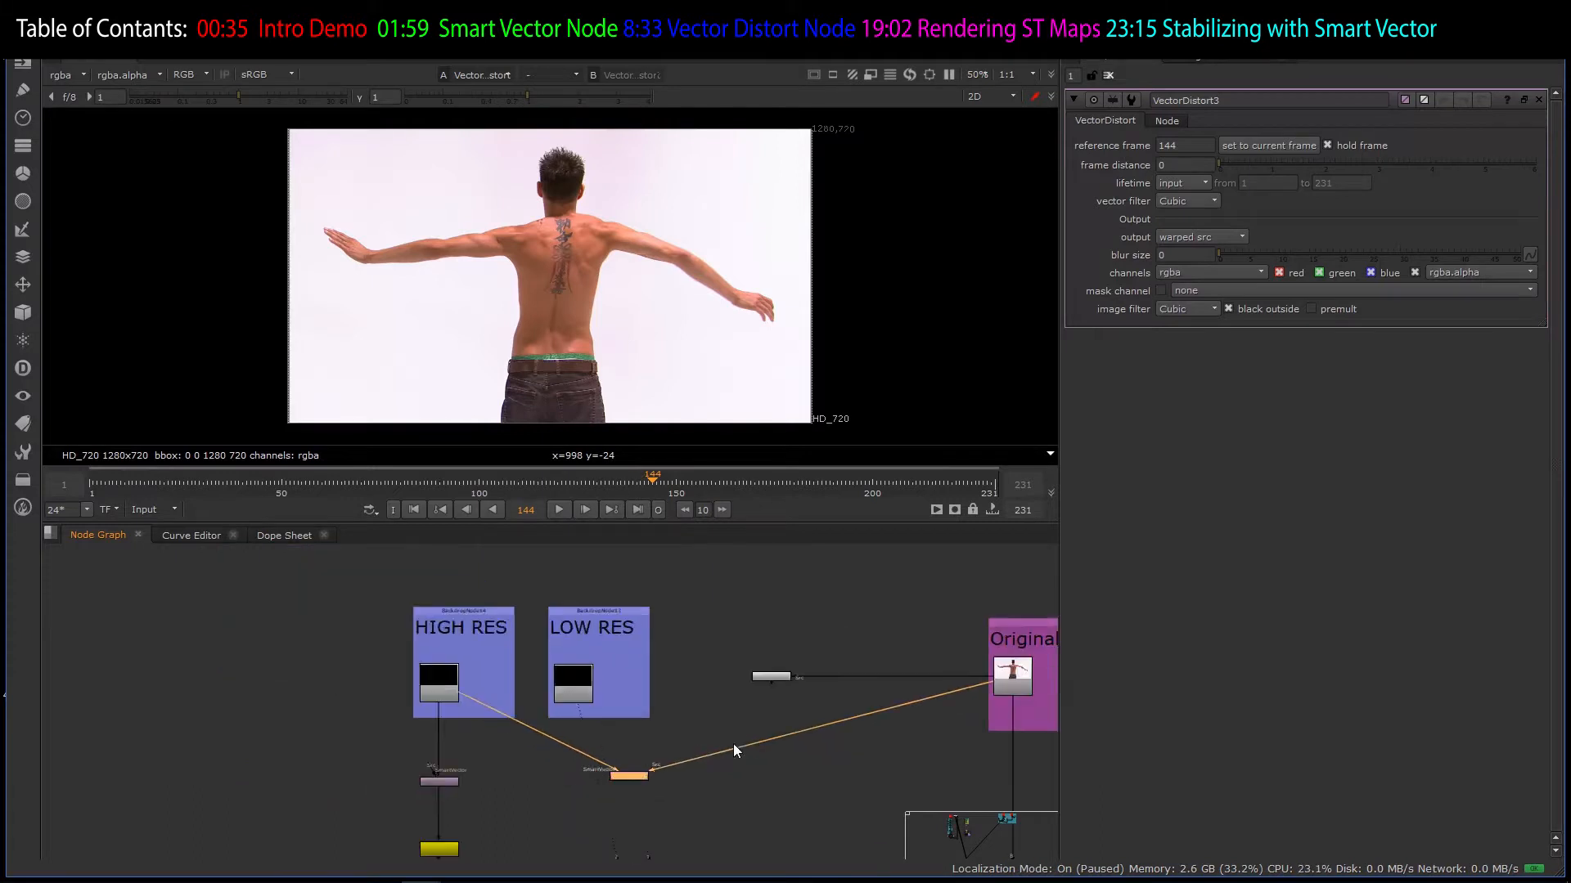
- View the original footage at frame 144 and examine the tattoo on the dancer's back up close
{"action": "left_click", "coordinate": [926, 703]}
{"action": "key", "text": "1"}
{"action": "scroll", "coordinate": [568, 368], "scroll_direction": "up", "scroll_amount": 3}
{"action": "scroll", "coordinate": [548, 225], "scroll_direction": "down", "scroll_amount": 4}
{"action": "scroll", "coordinate": [548, 225], "scroll_direction": "up", "scroll_amount": 3}
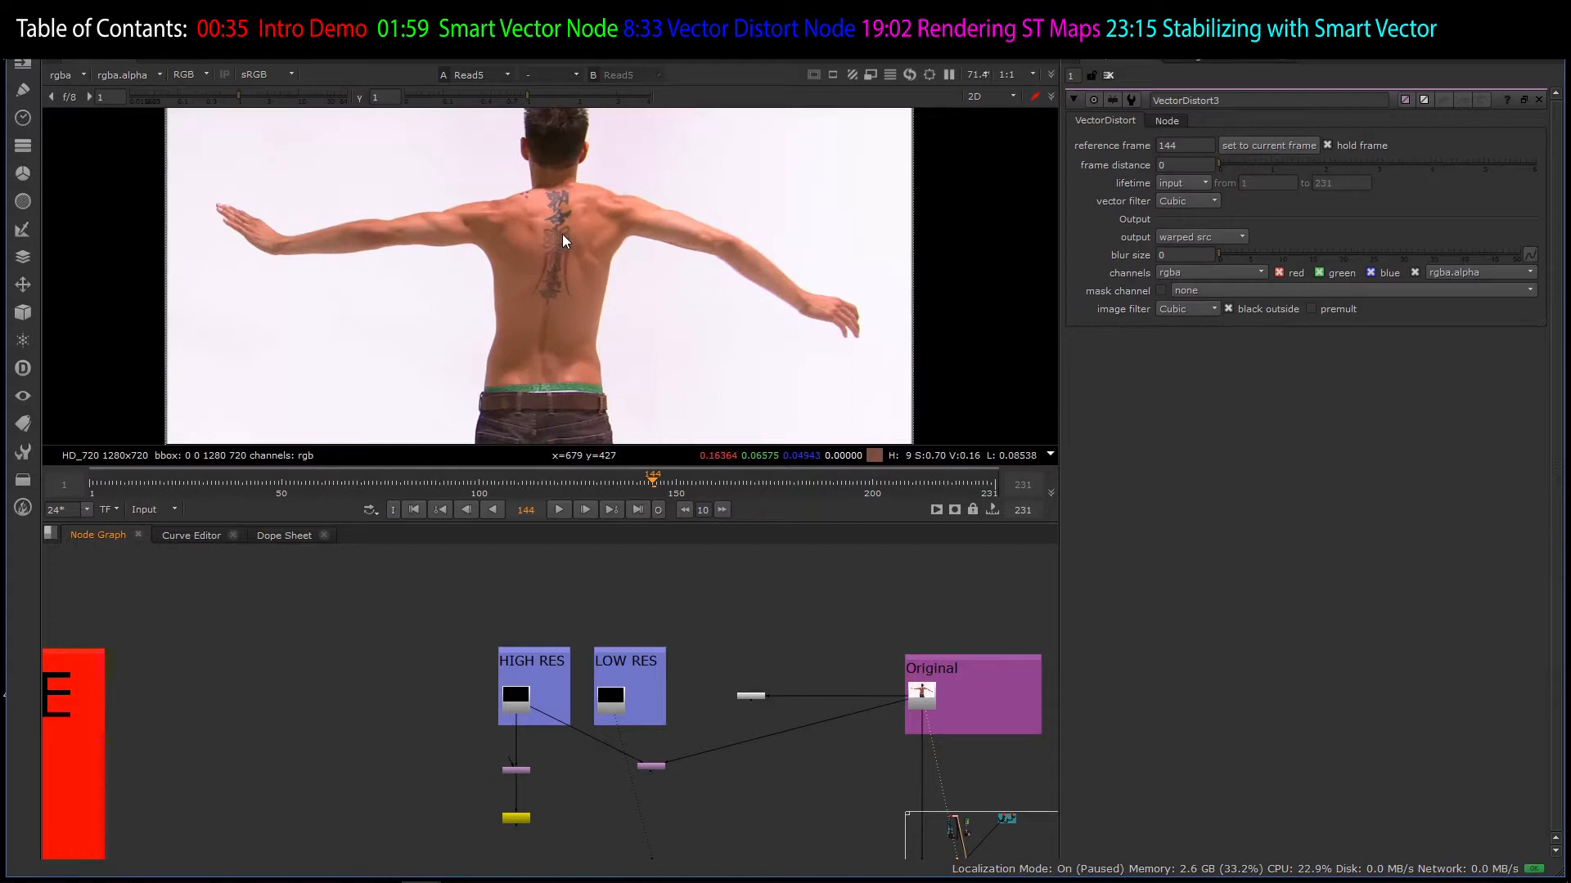
{"action": "scroll", "coordinate": [562, 239], "scroll_direction": "down", "scroll_amount": 2}
{"action": "scroll", "coordinate": [559, 238], "scroll_direction": "up", "scroll_amount": 2}
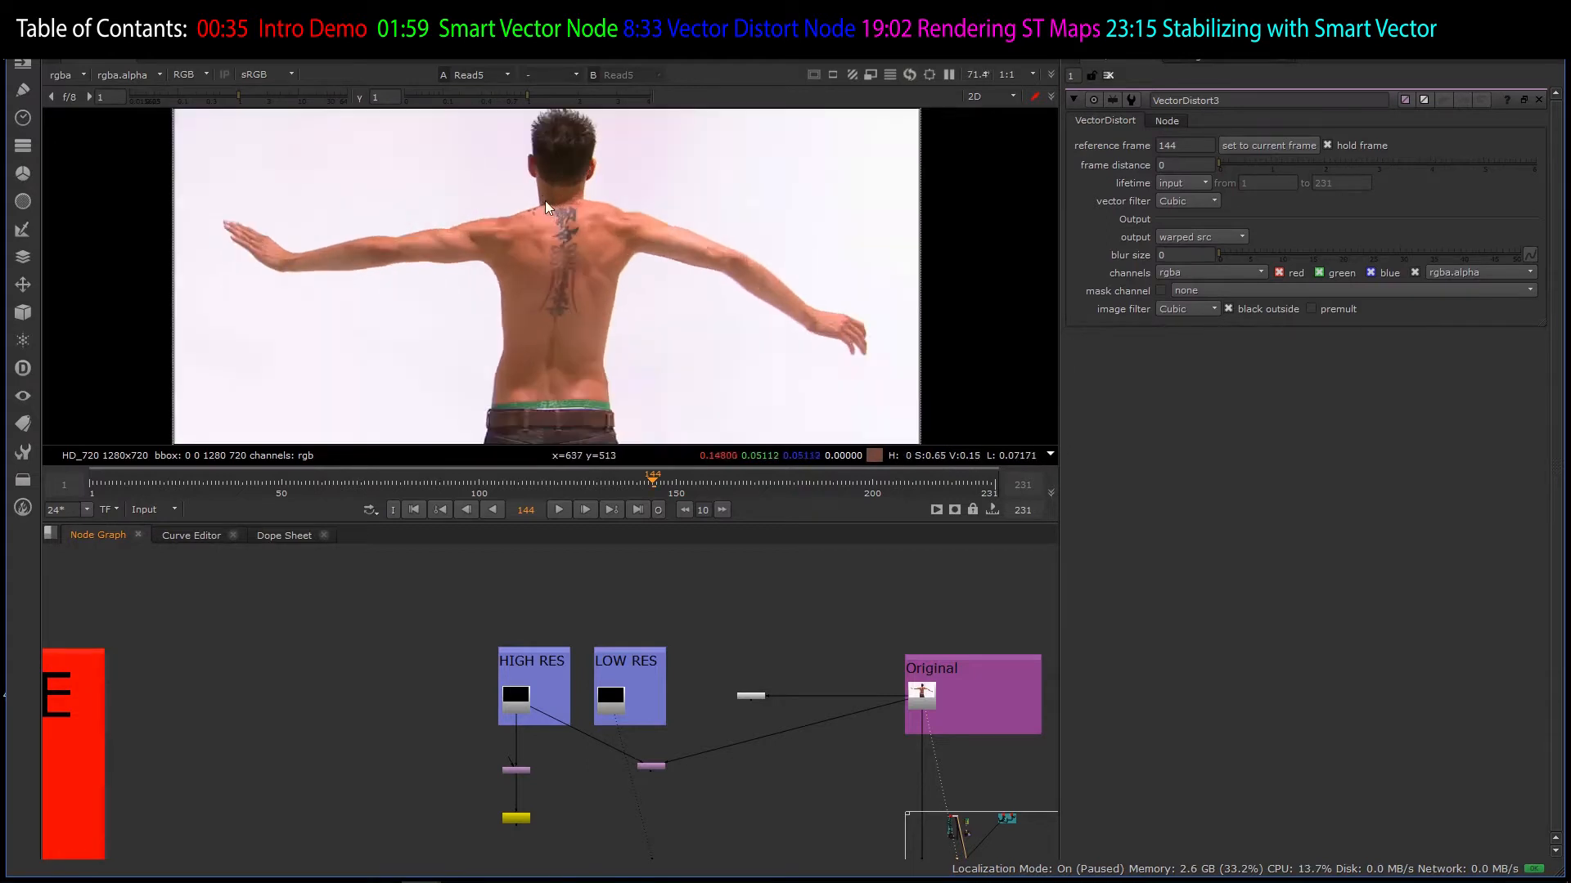
{"action": "scroll", "coordinate": [630, 287], "scroll_direction": "up", "scroll_amount": 1}
- Scrub the original footage to frame 119 and on to frame 168, examining the back tattoo close up
{"action": "left_click_drag", "start_coordinate": [652, 481], "coordinate": [554, 505]}
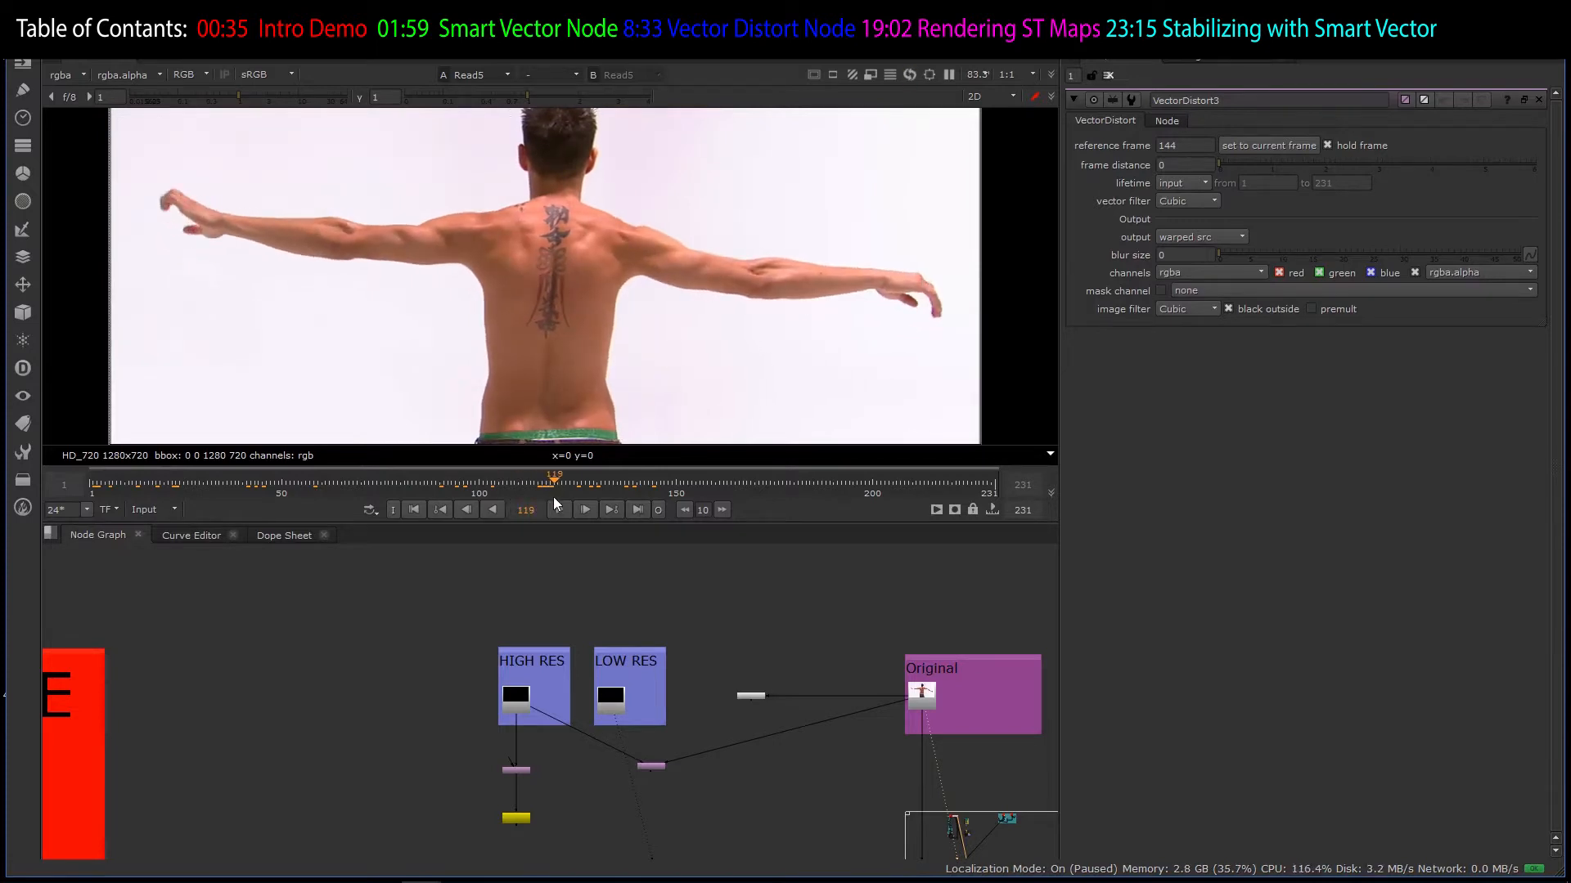
{"action": "left_click", "coordinate": [556, 488]}
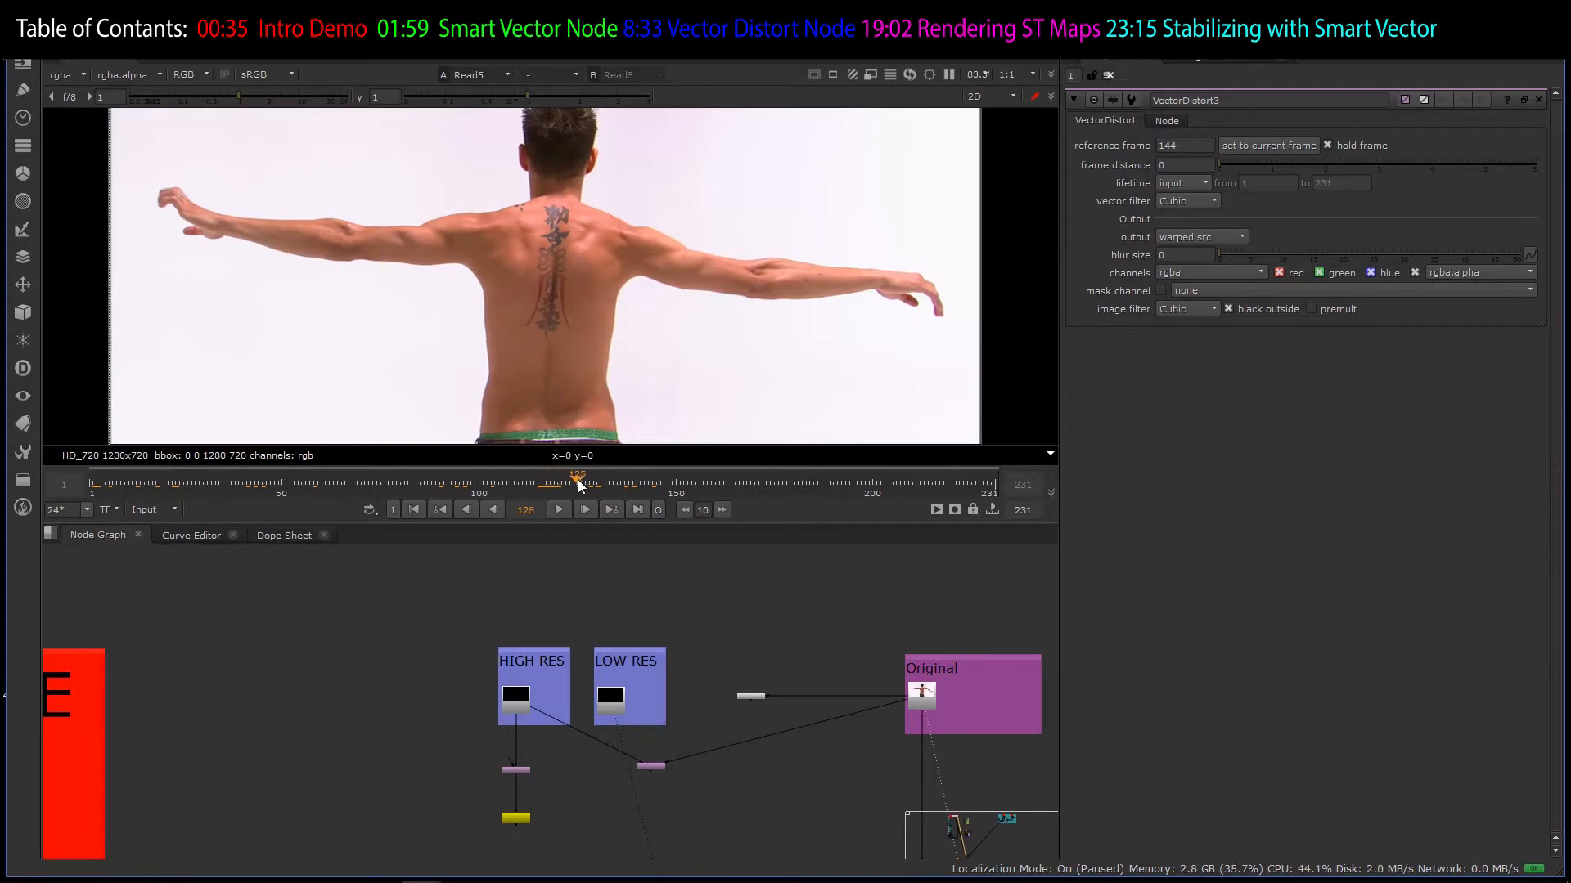
{"action": "left_click_drag", "start_coordinate": [625, 486], "coordinate": [746, 486]}
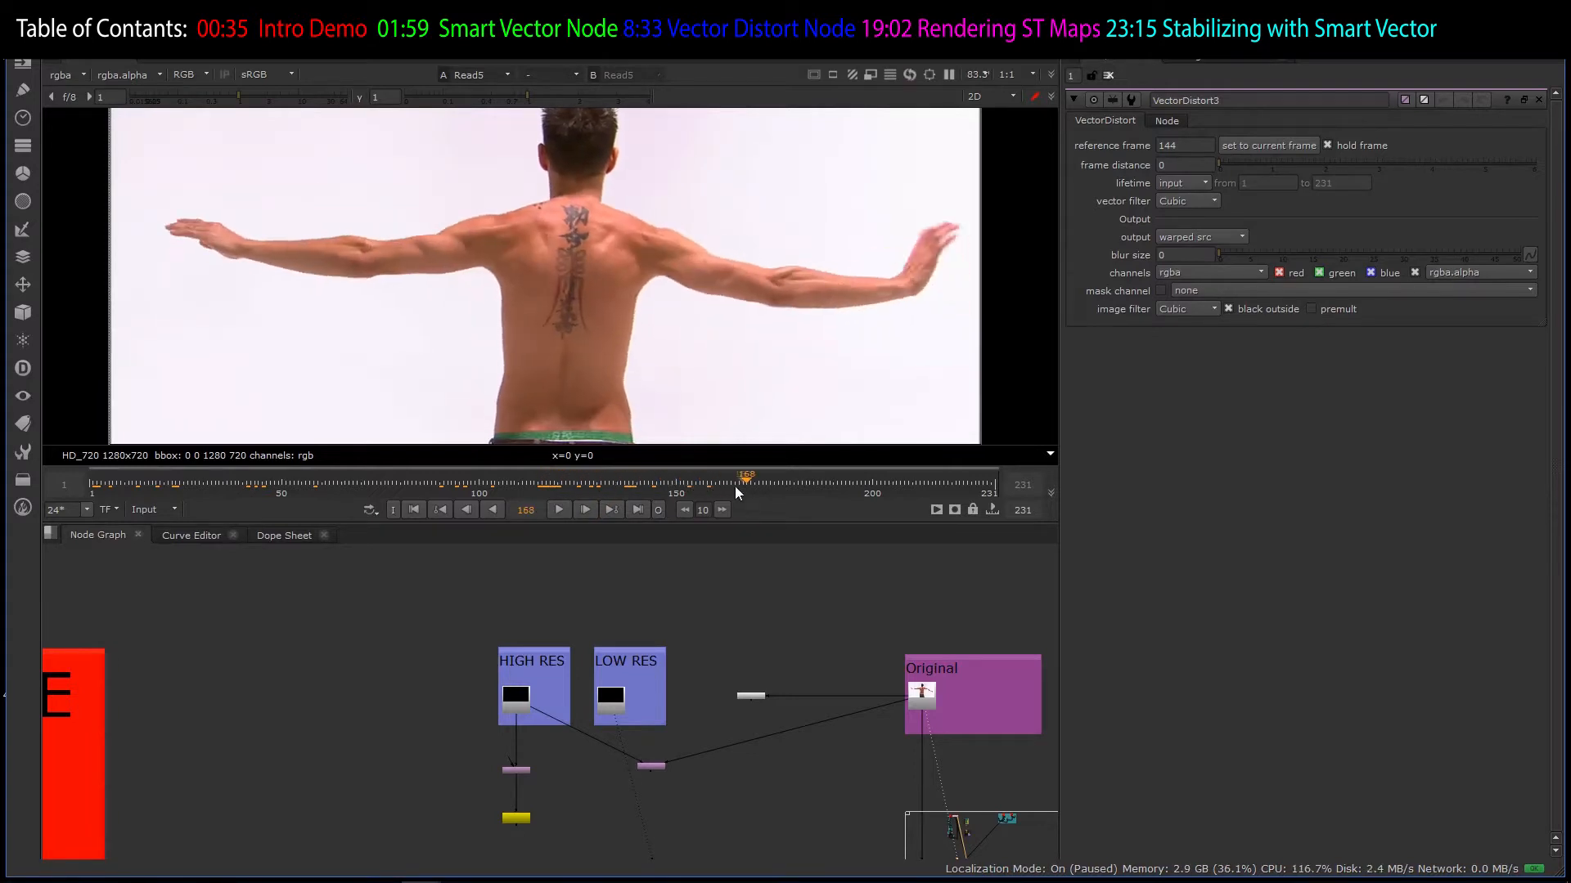
{"action": "scroll", "coordinate": [581, 308], "scroll_direction": "up", "scroll_amount": 3}
{"action": "scroll", "coordinate": [582, 157], "scroll_direction": "down", "scroll_amount": 3}
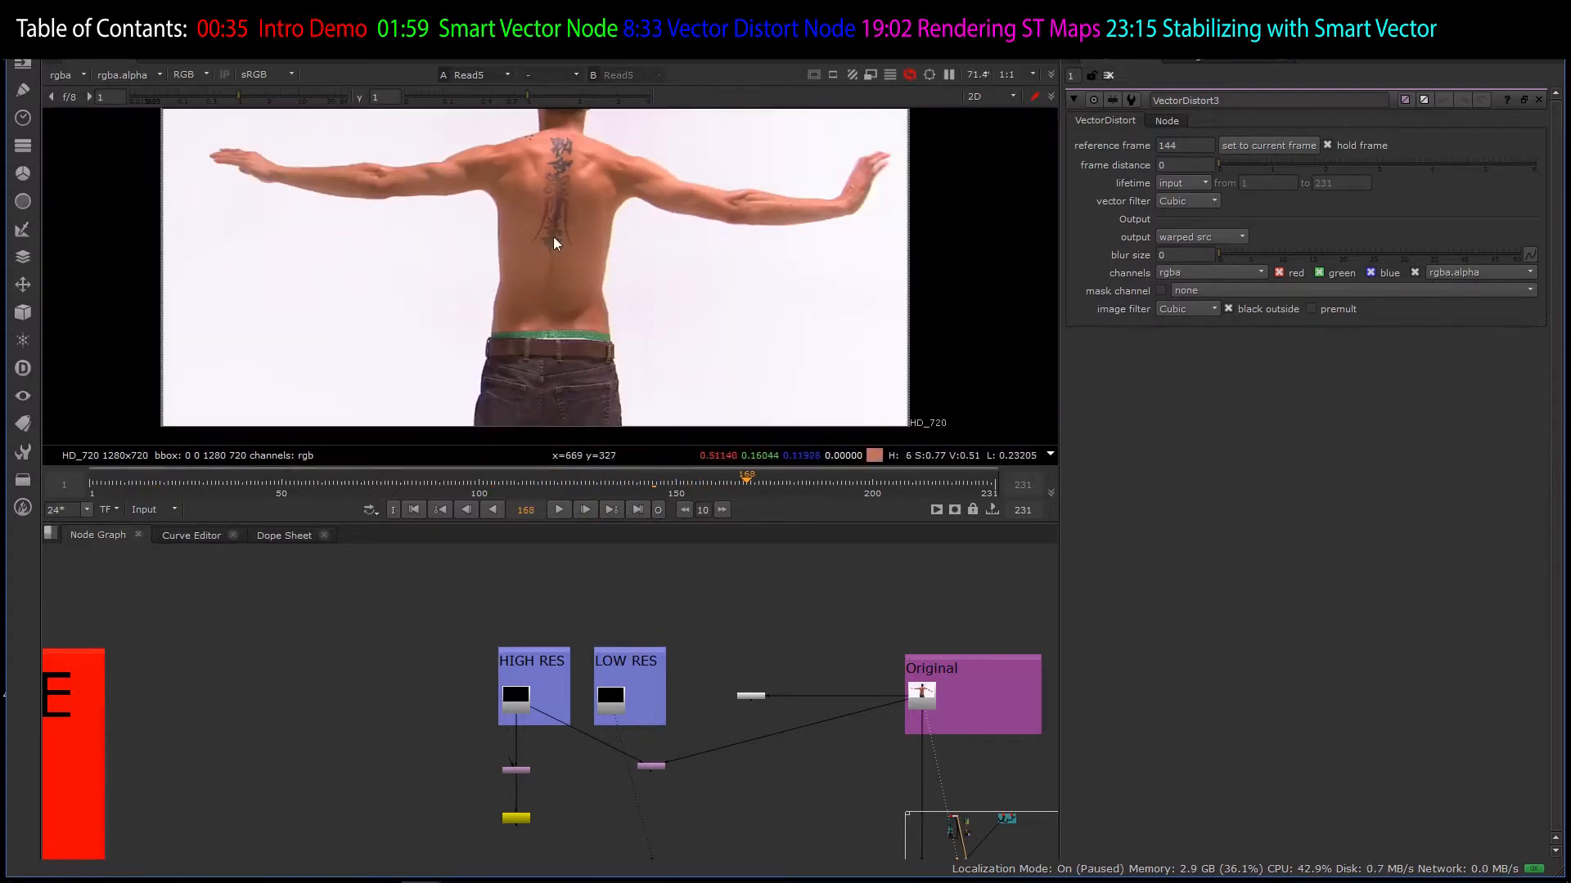
{"action": "scroll", "coordinate": [525, 330], "scroll_direction": "up", "scroll_amount": 4}
{"action": "scroll", "coordinate": [525, 330], "scroll_direction": "down", "scroll_amount": 5}
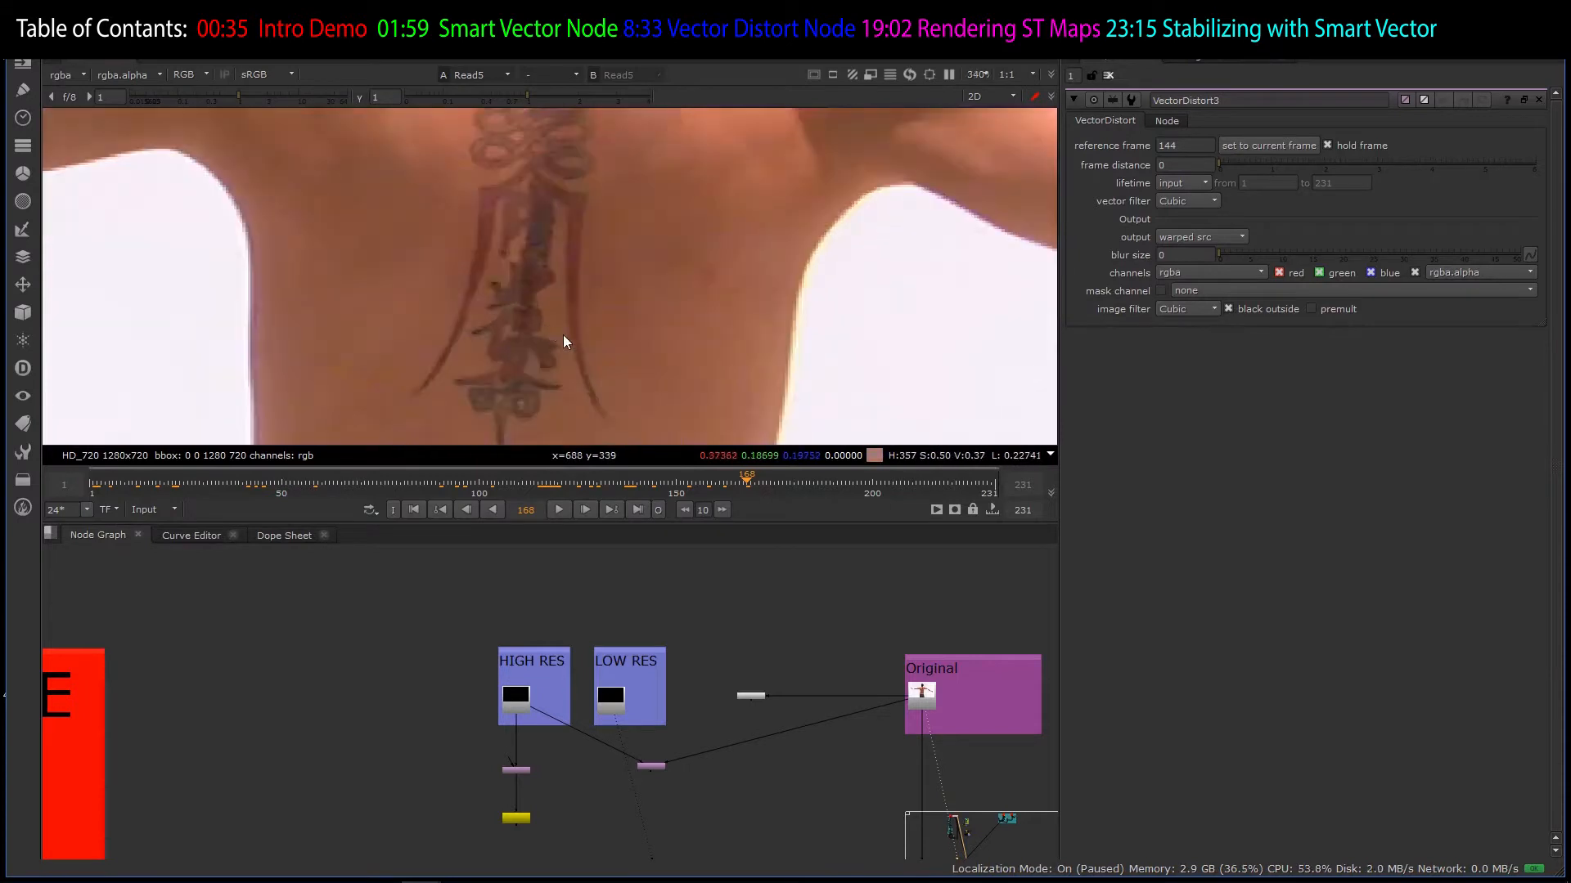
{"action": "scroll", "coordinate": [577, 292], "scroll_direction": "down", "scroll_amount": 1}
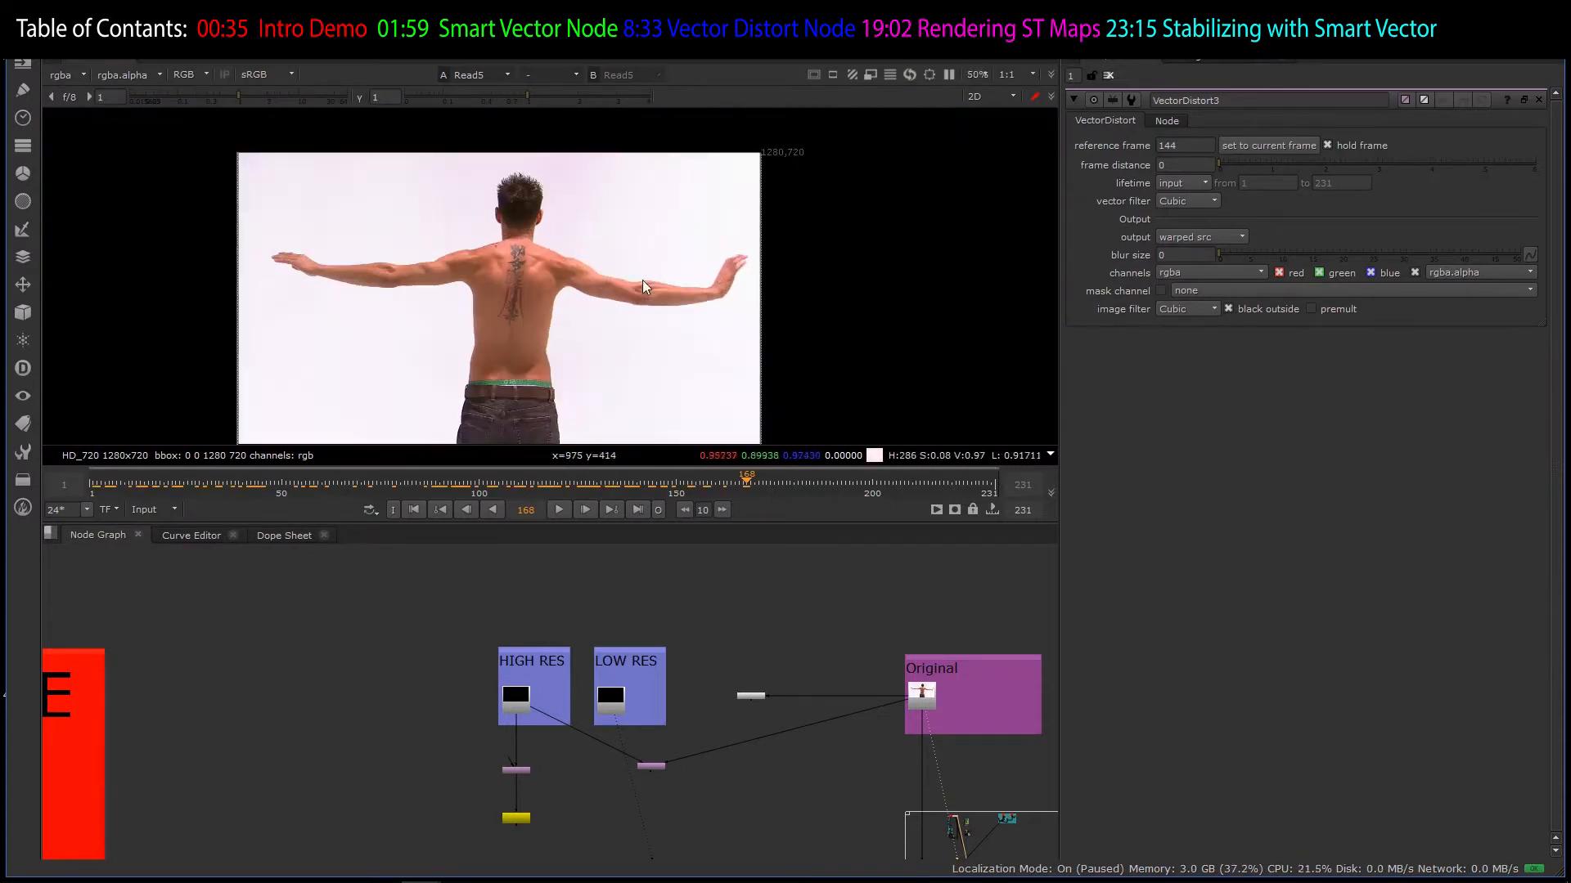
- Set the VectorDistort3 reference frame to 120
{"action": "double_click", "coordinate": [1185, 145]}
{"action": "type", "text": "120"}
{"action": "key", "text": "Return"}
{"action": "scroll", "coordinate": [676, 230], "scroll_direction": "down", "scroll_amount": 4}
{"action": "scroll", "coordinate": [590, 235], "scroll_direction": "up", "scroll_amount": 4}
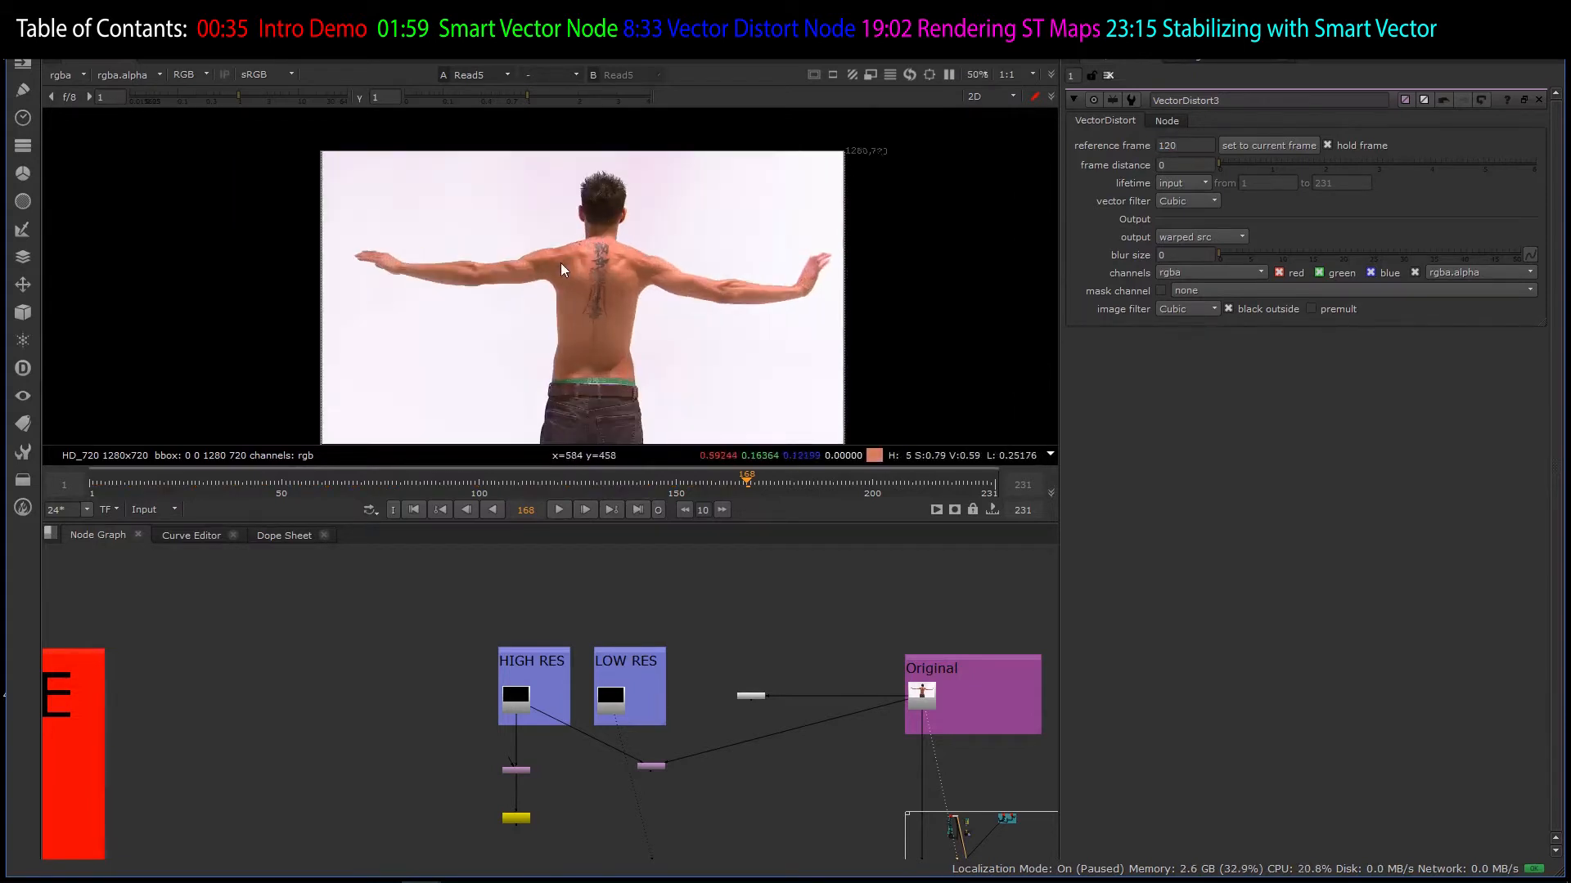
{"action": "scroll", "coordinate": [564, 270], "scroll_direction": "up", "scroll_amount": 3}
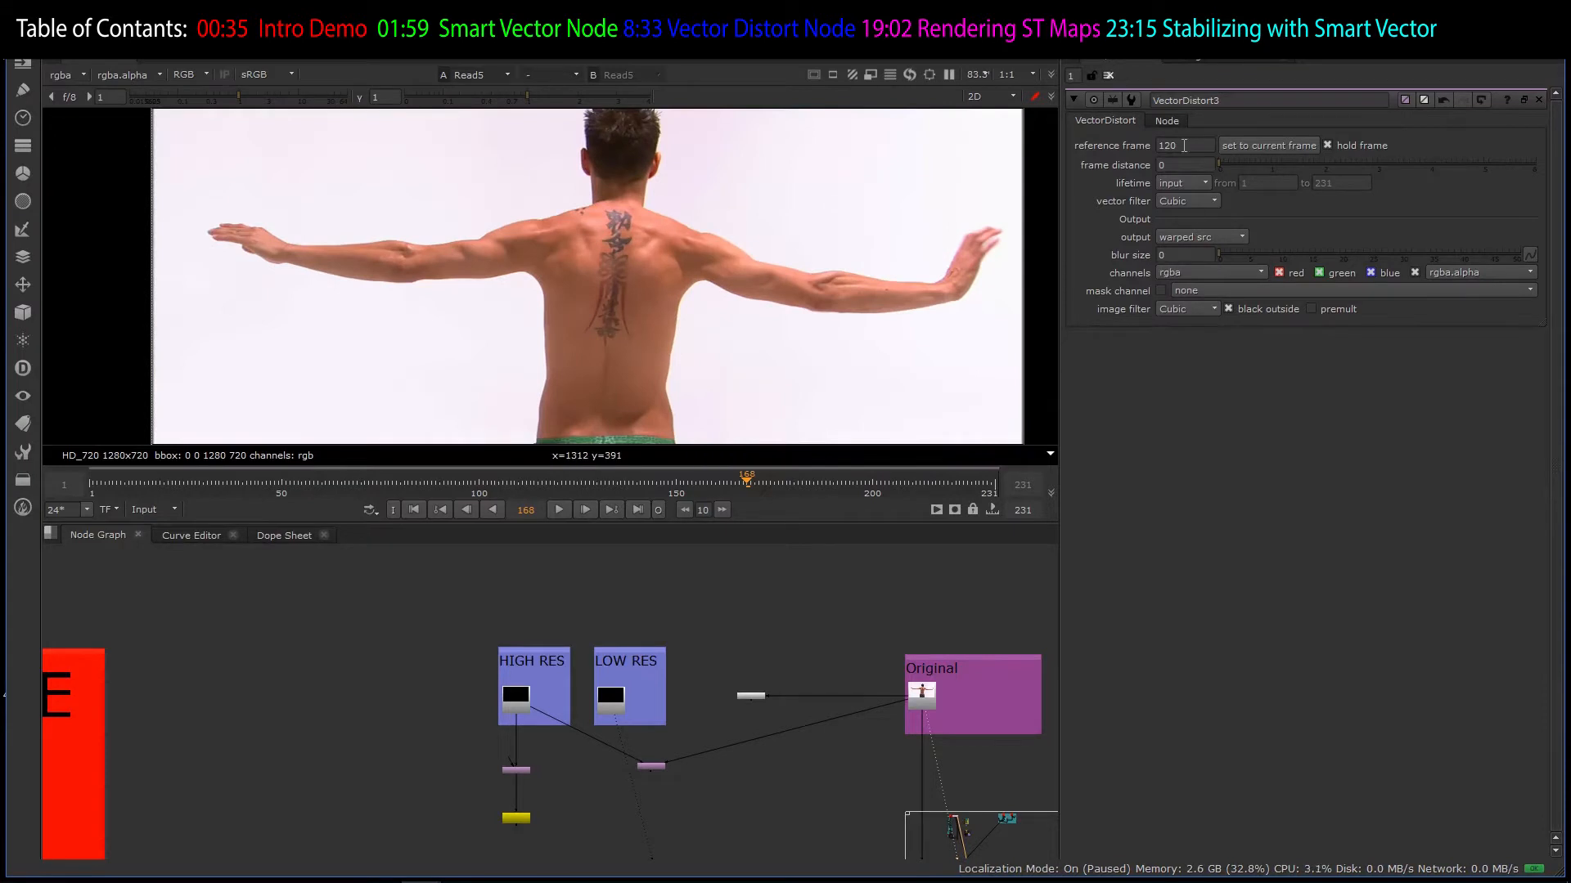
- Read the description of the frame distance setting and look over the node graph around VectorDistort3
{"action": "mouse_move", "coordinate": [1174, 165]}
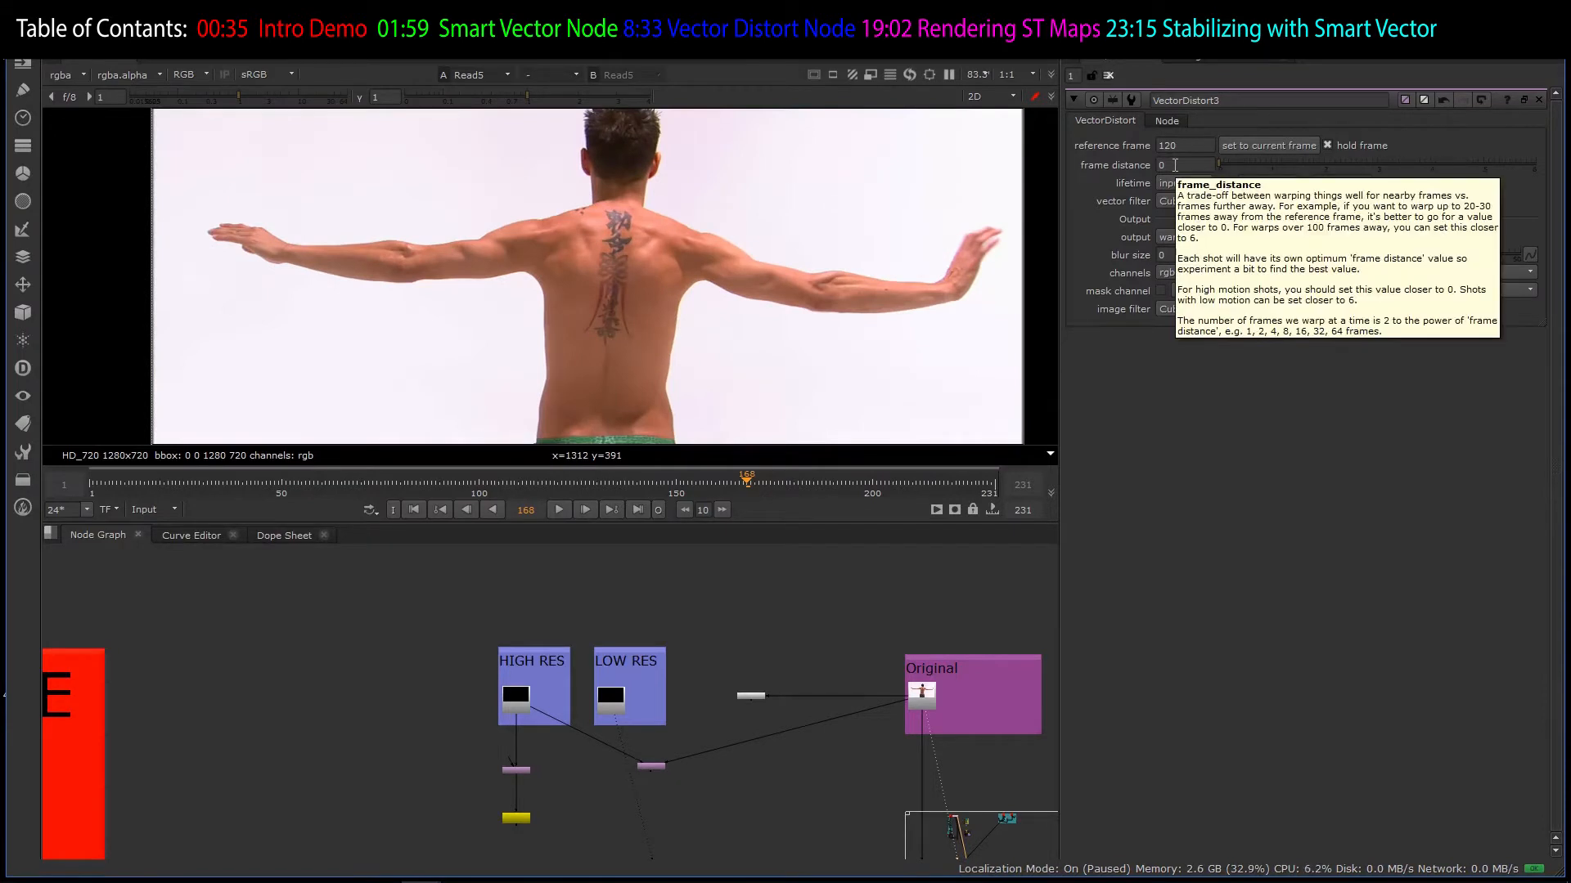
{"action": "mouse_move", "coordinate": [1350, 144]}
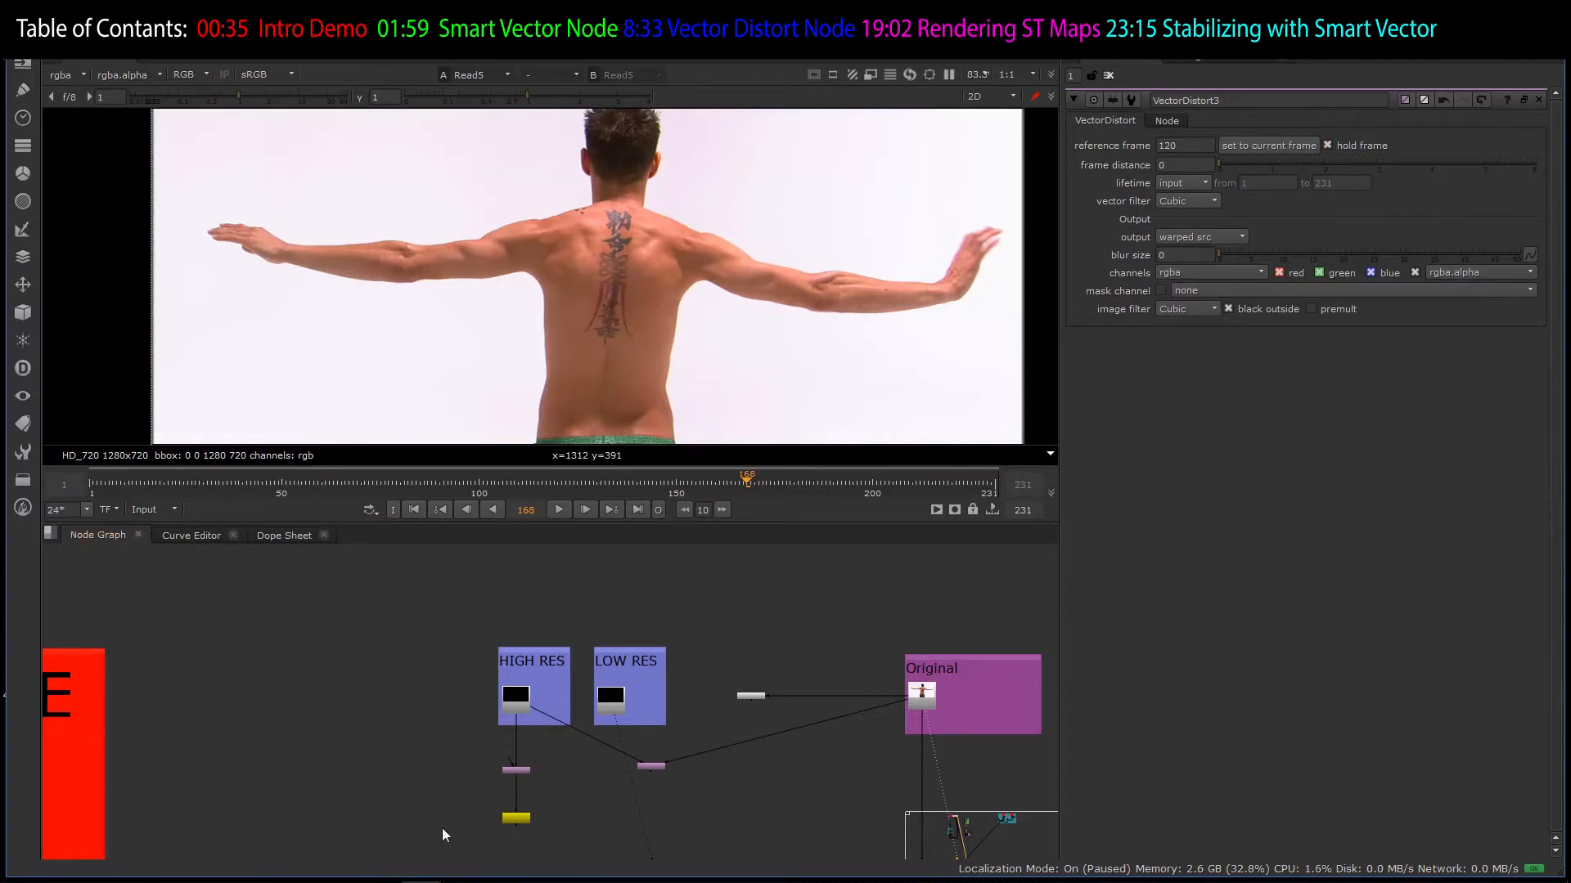
{"action": "scroll", "coordinate": [491, 818], "scroll_direction": "up", "scroll_amount": 1}
{"action": "middle_click_drag", "start_coordinate": [576, 792], "coordinate": [580, 749]}
{"action": "scroll", "coordinate": [636, 720], "scroll_direction": "down", "scroll_amount": 3}
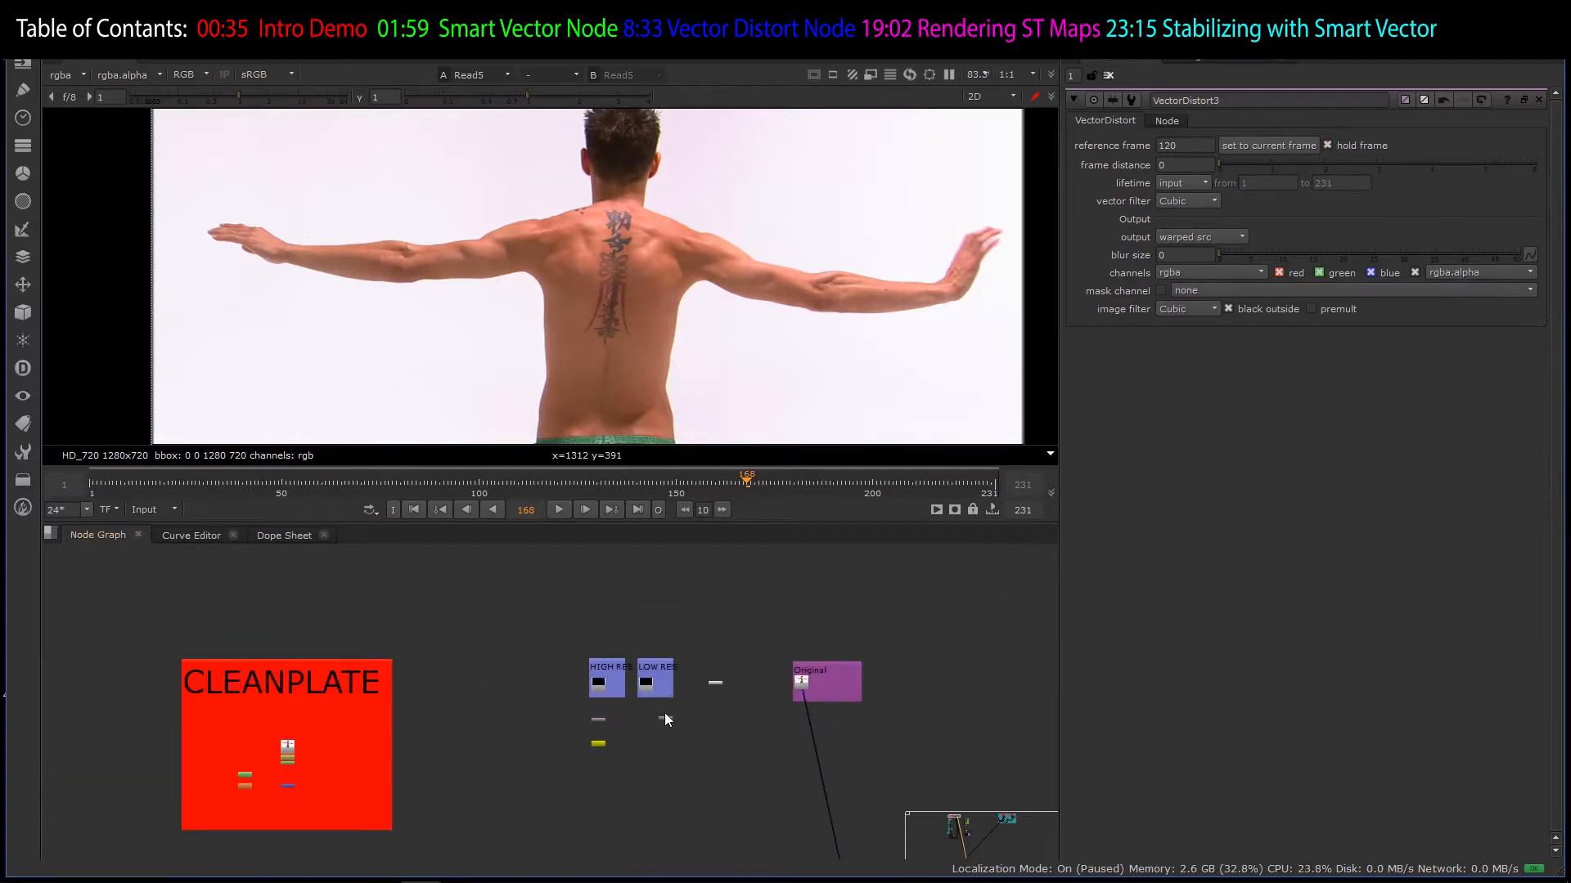
{"action": "scroll", "coordinate": [665, 729], "scroll_direction": "down", "scroll_amount": 8}
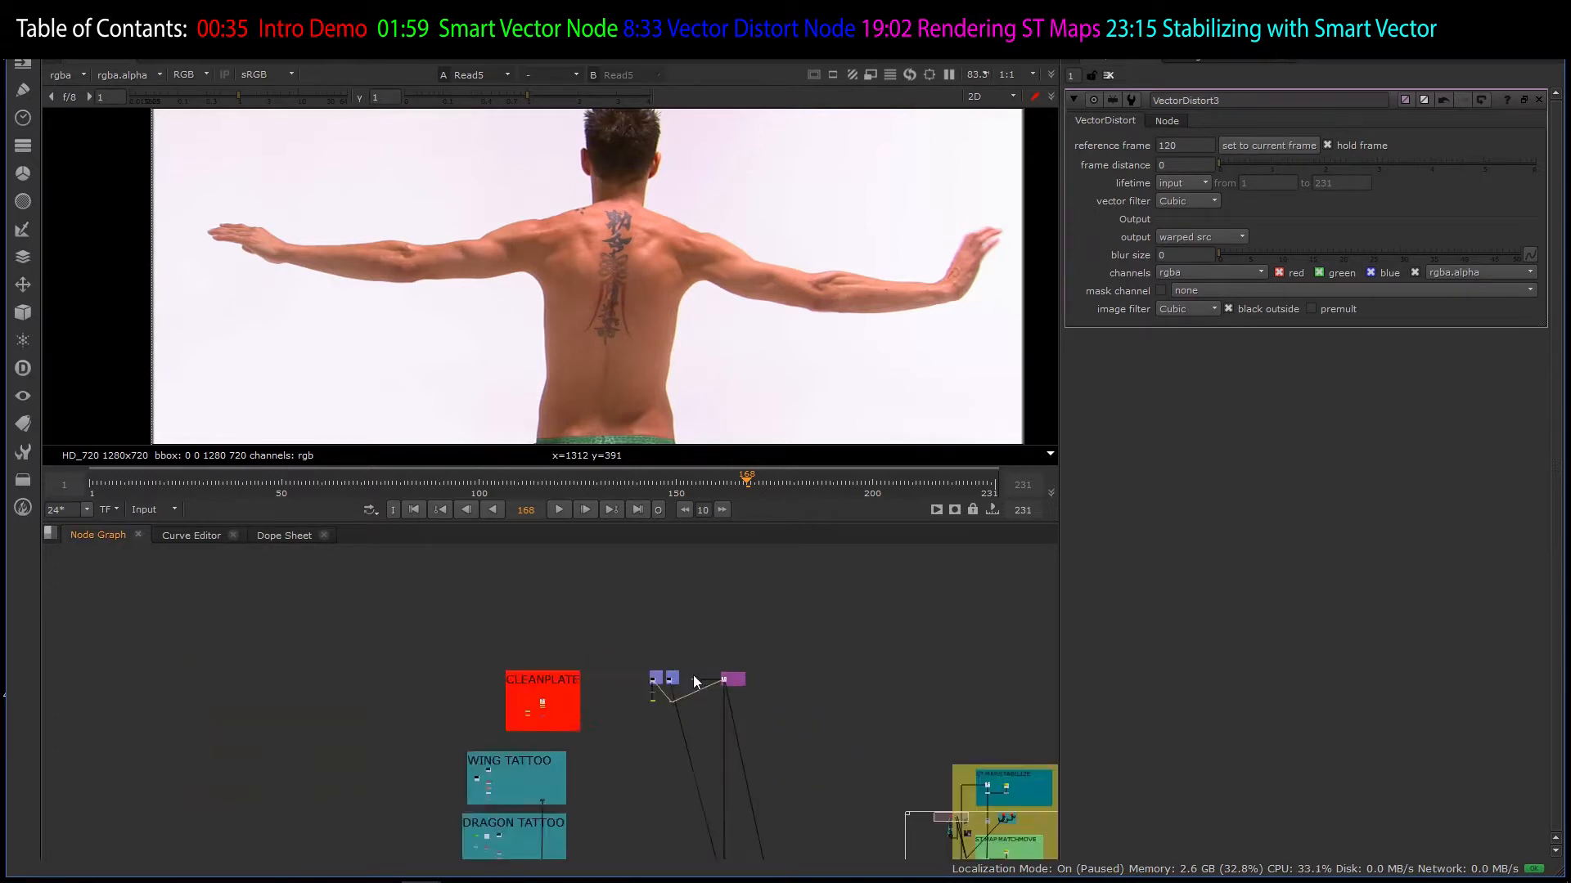
{"action": "scroll", "coordinate": [674, 697], "scroll_direction": "up", "scroll_amount": 8}
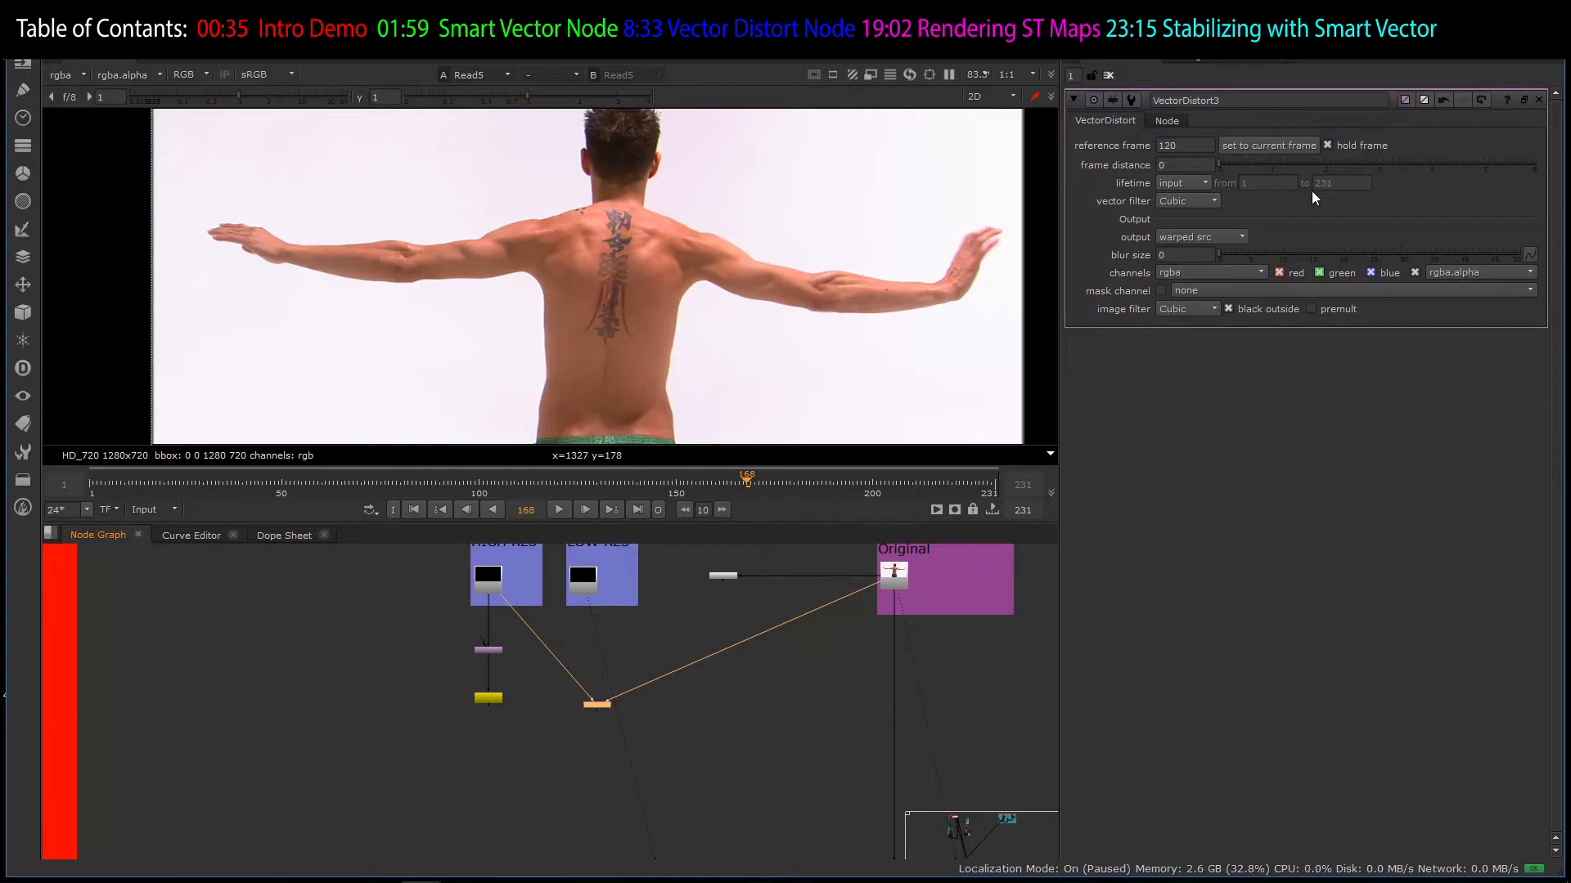
- Add a FrameHold node in the empty area above VectorDistort3
{"action": "scroll", "coordinate": [638, 638], "scroll_direction": "up", "scroll_amount": 4}
{"action": "scroll", "coordinate": [597, 638], "scroll_direction": "up", "scroll_amount": 3}
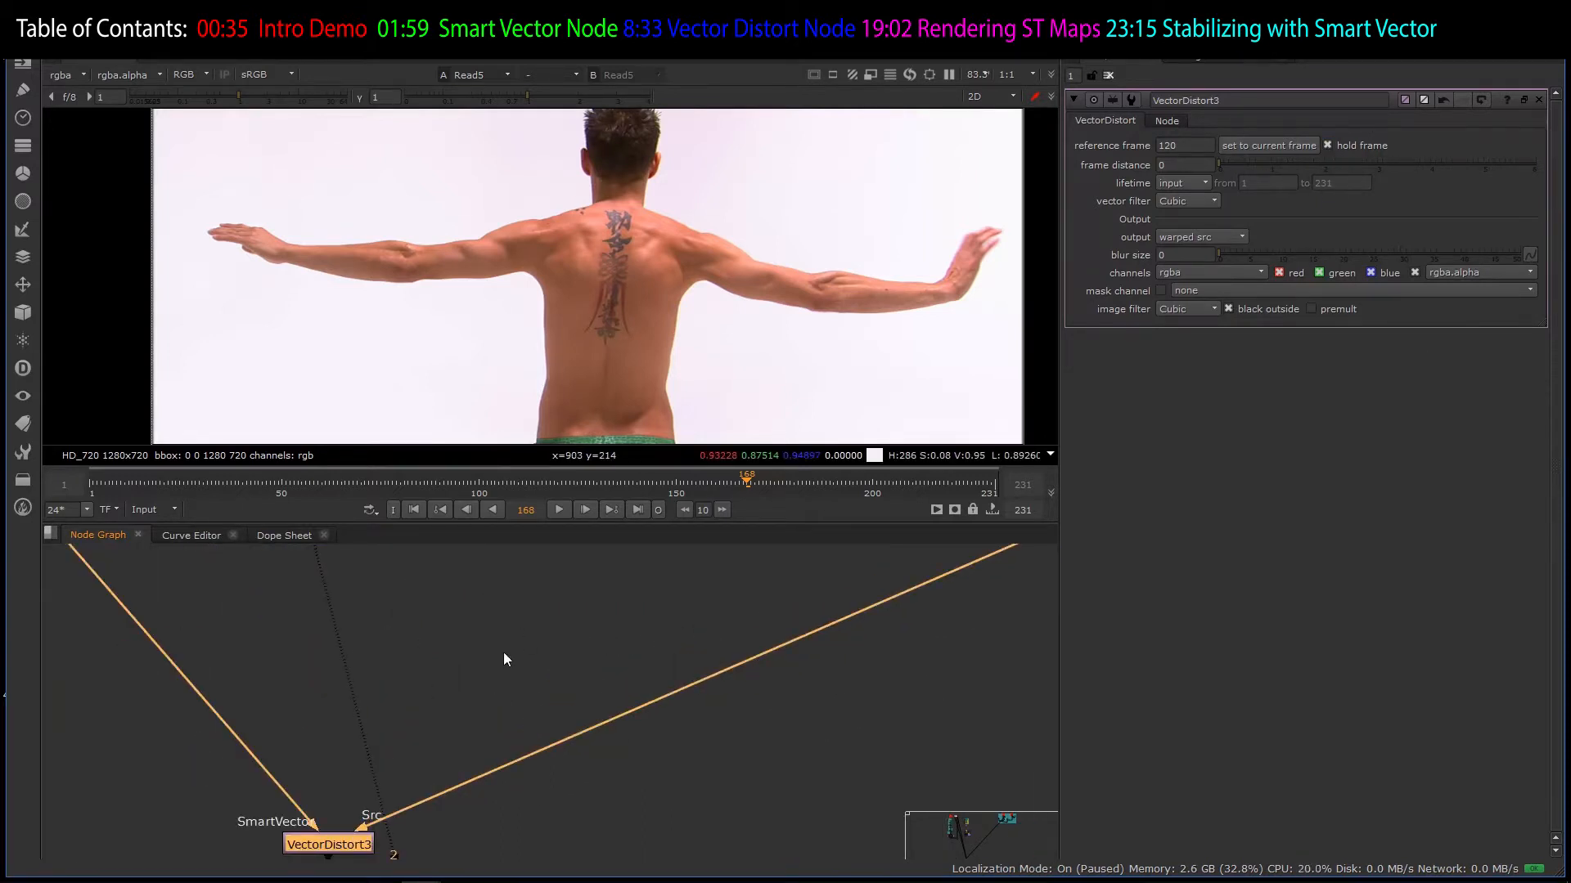
{"action": "left_click", "coordinate": [538, 626]}
{"action": "key", "text": "Tab"}
{"action": "type", "text": "fr"}
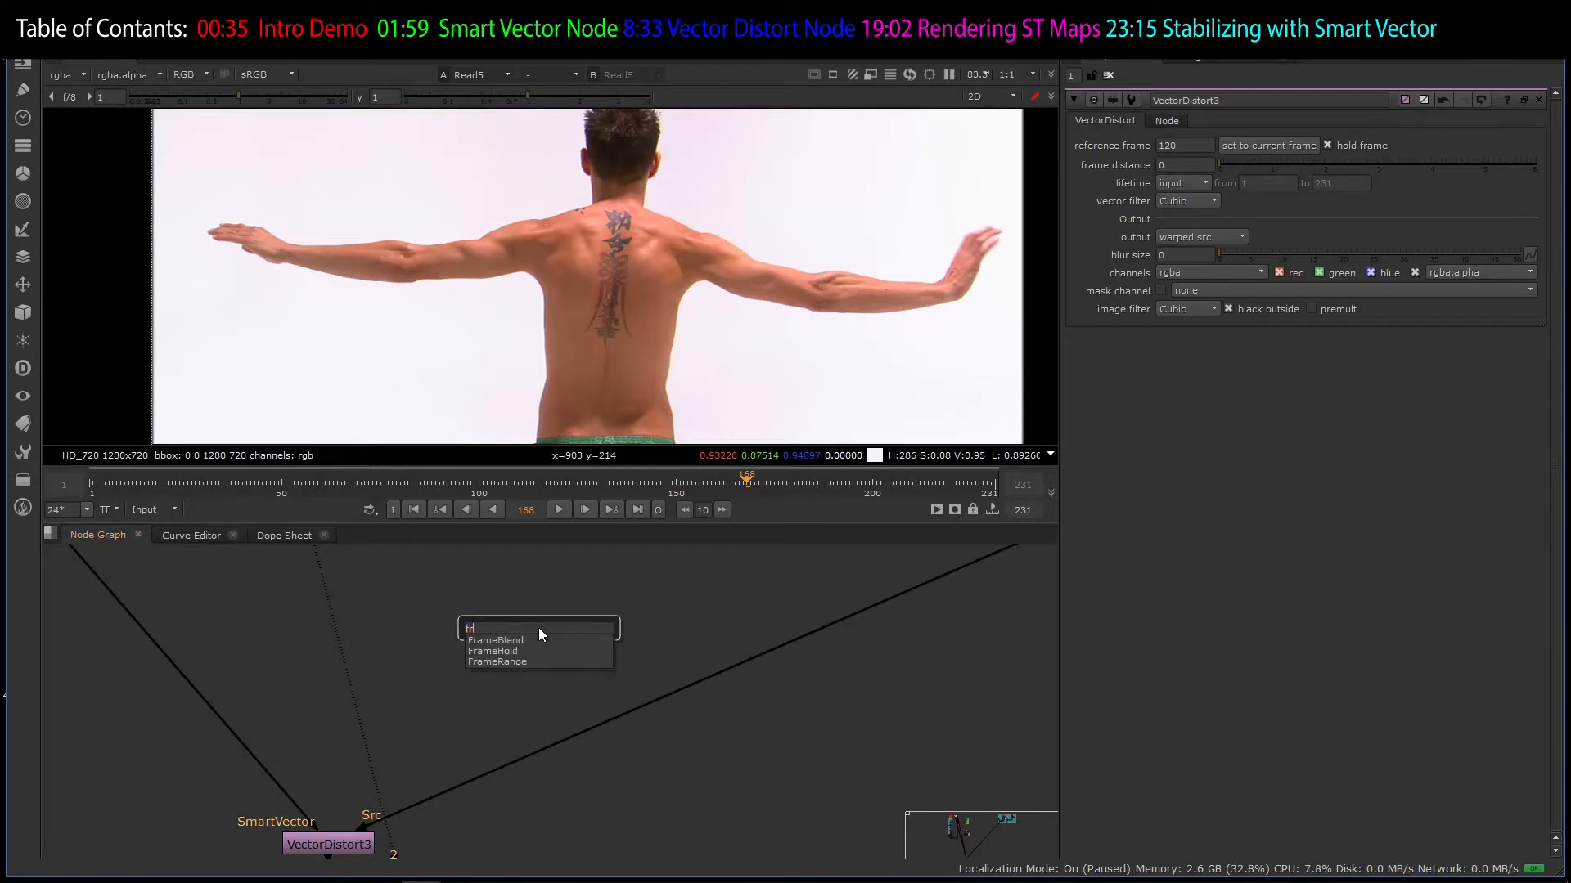
{"action": "type", "text": "a"}
{"action": "left_click", "coordinate": [507, 650]}
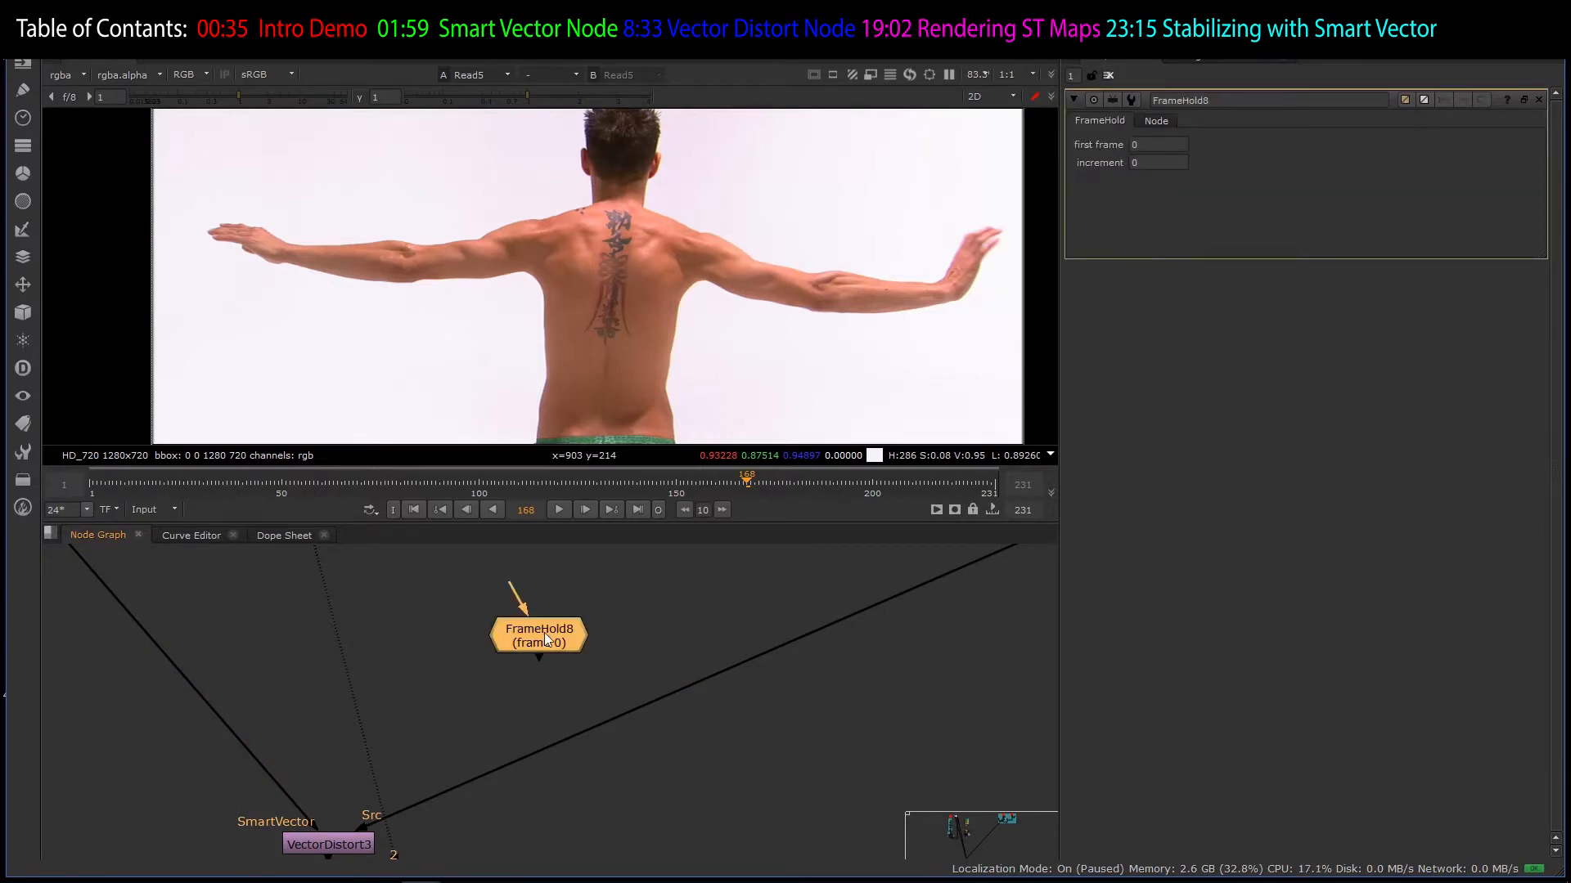
- Set the FrameHold's first frame to 120 and insert the node into VectorDistort3's Src connection from the original footage
{"action": "scroll", "coordinate": [540, 636], "scroll_direction": "down", "scroll_amount": 4}
{"action": "scroll", "coordinate": [534, 639], "scroll_direction": "up", "scroll_amount": 3}
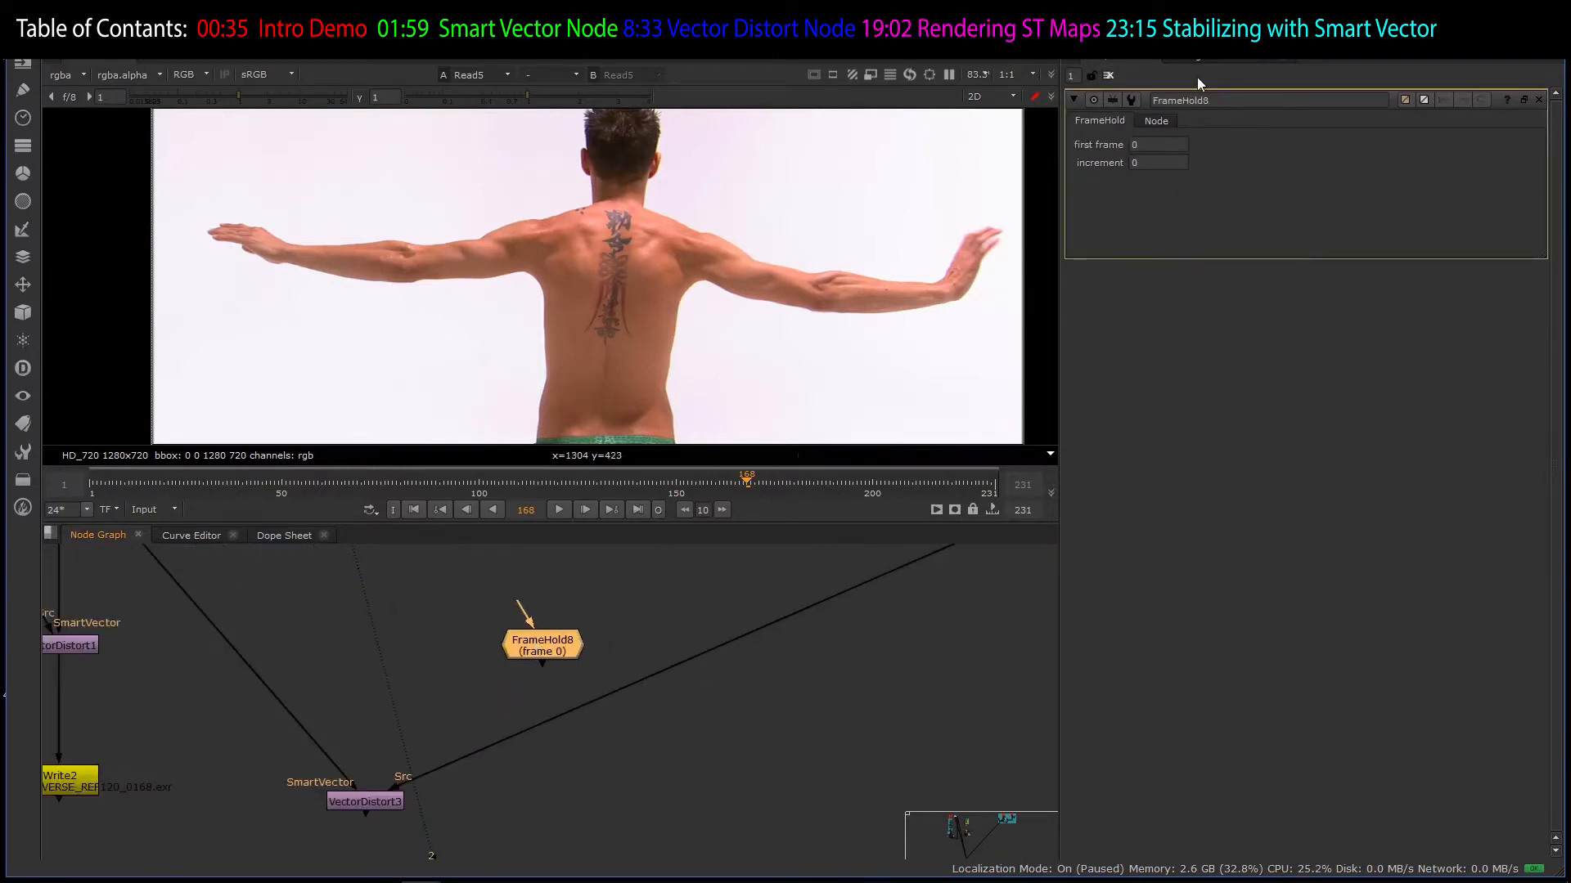
{"action": "left_click", "coordinate": [1161, 152]}
{"action": "type", "text": "12"}
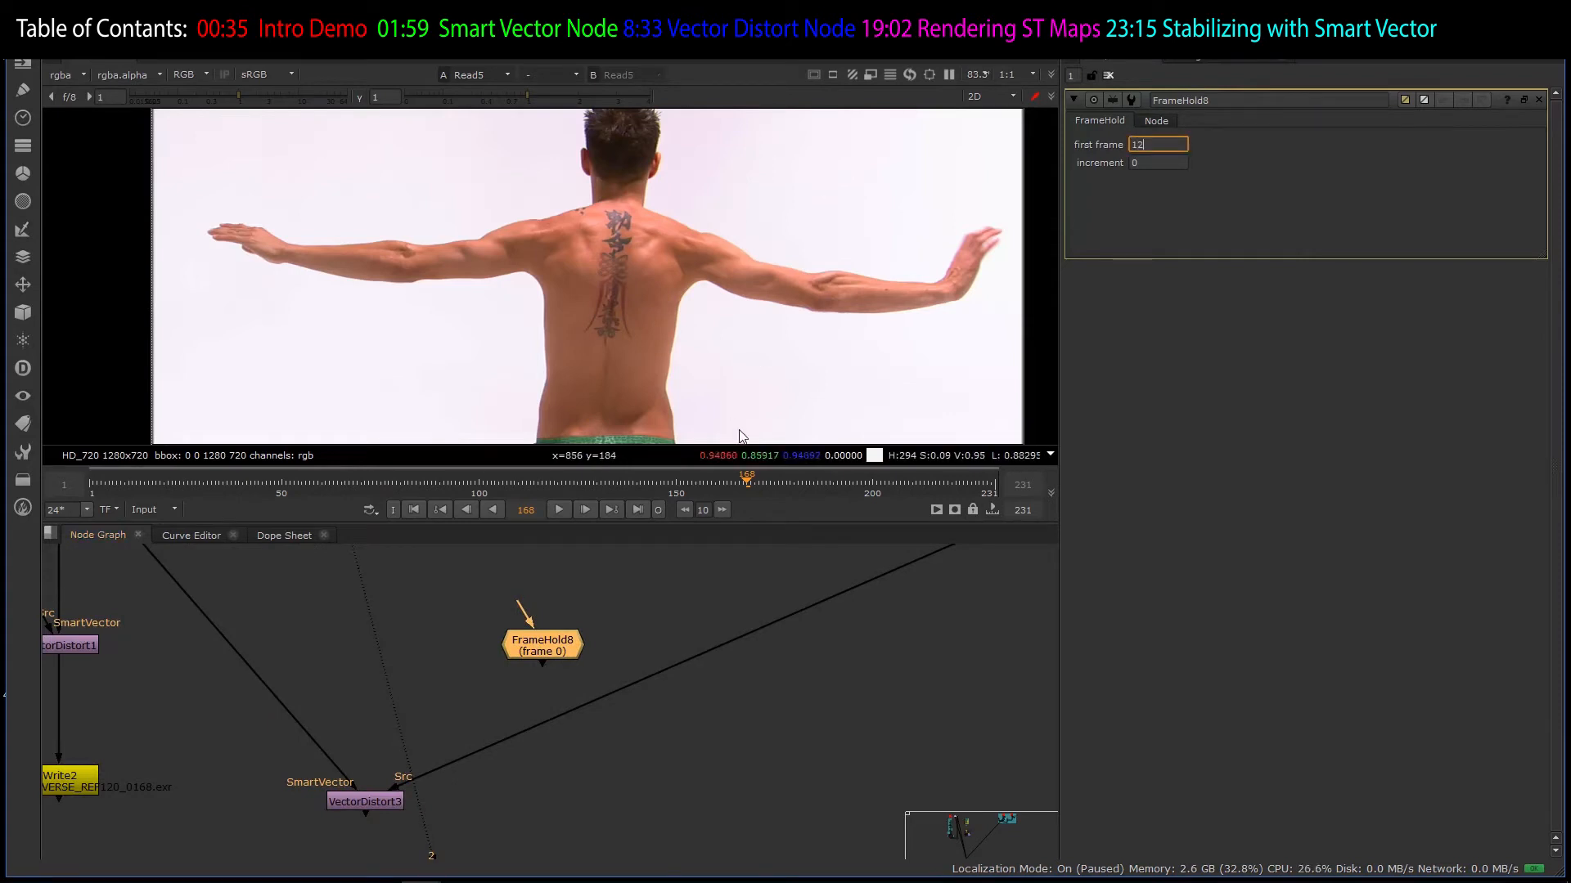
{"action": "key", "text": "Return"}
{"action": "left_click_drag", "start_coordinate": [540, 647], "coordinate": [615, 688]}
{"action": "scroll", "coordinate": [439, 763], "scroll_direction": "down", "scroll_amount": 3}
{"action": "scroll", "coordinate": [530, 700], "scroll_direction": "up", "scroll_amount": 3}
- Reopen the VectorDistort3 properties and try switching its hold frame option off and back on
{"action": "double_click", "coordinate": [530, 701]}
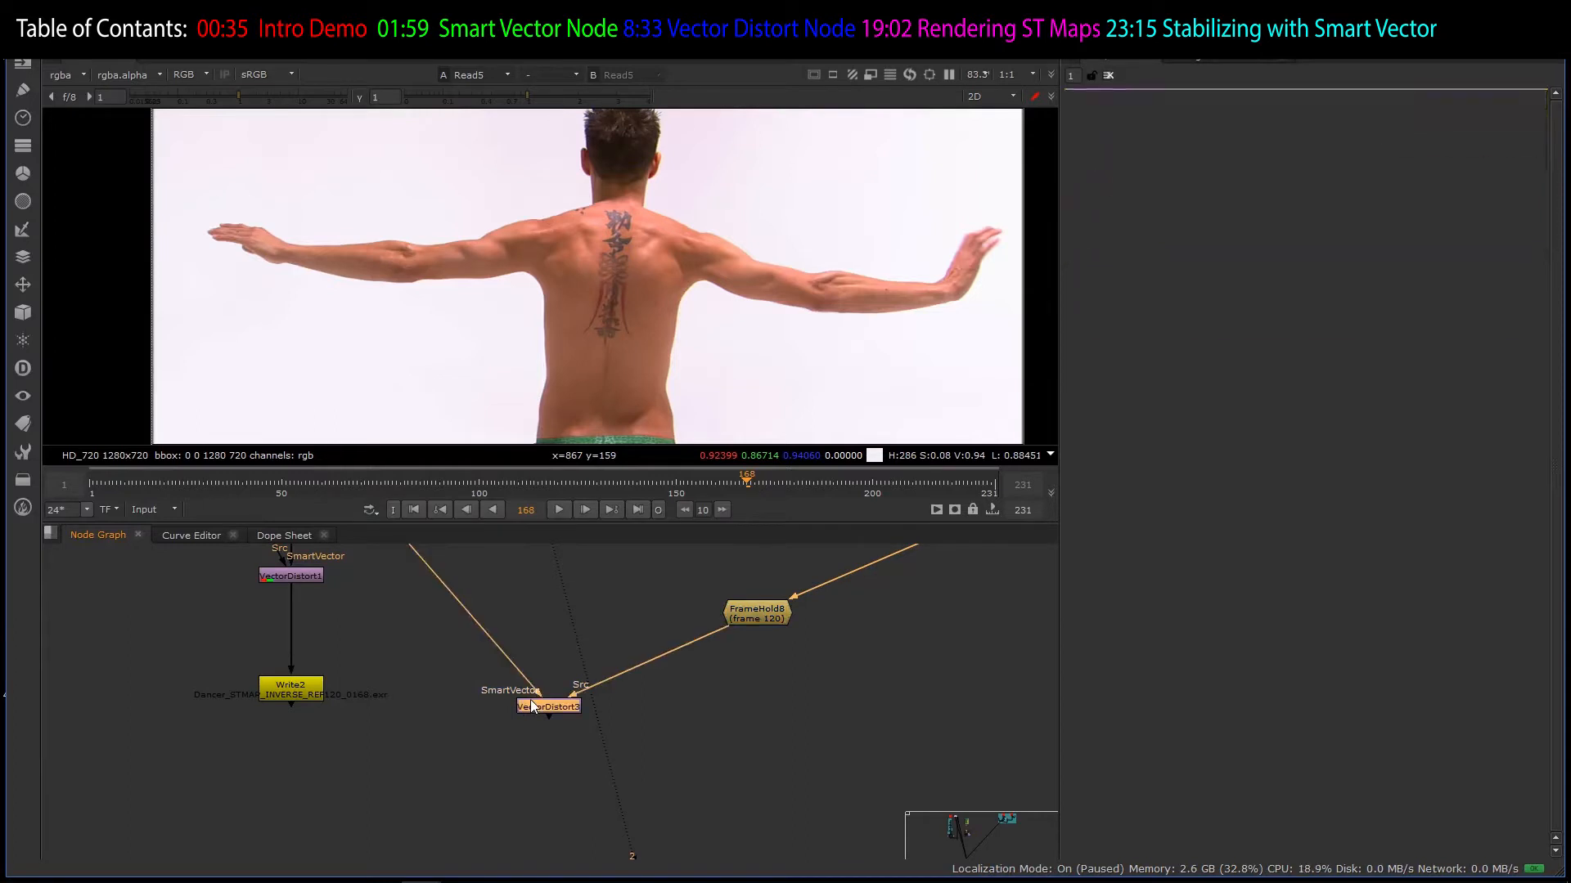
{"action": "scroll", "coordinate": [534, 706], "scroll_direction": "down", "scroll_amount": 5}
{"action": "scroll", "coordinate": [650, 600], "scroll_direction": "up", "scroll_amount": 3}
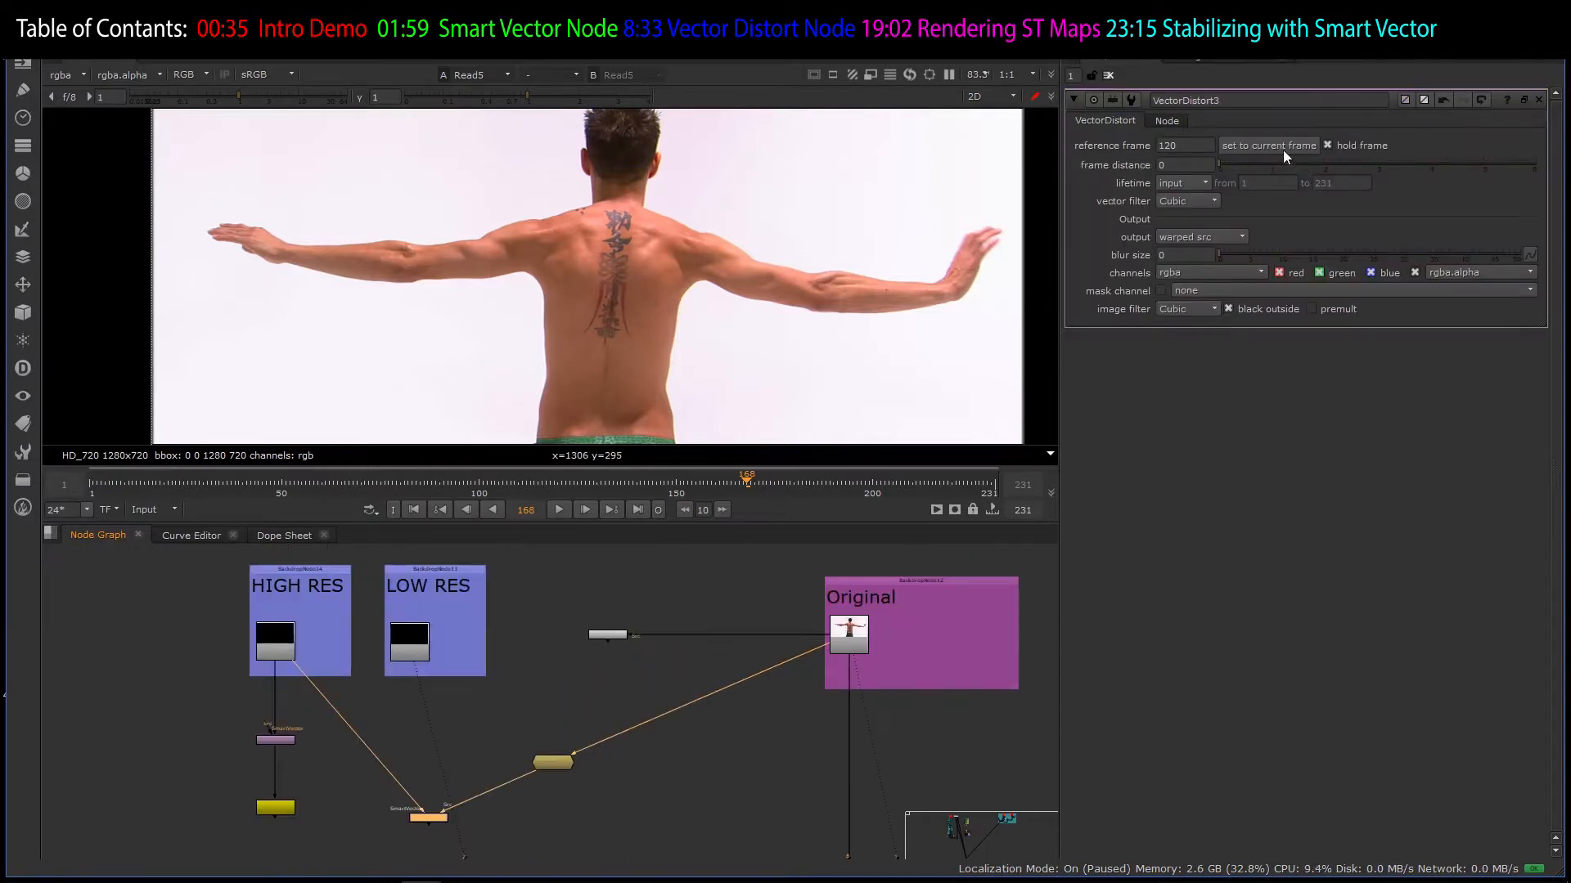
{"action": "scroll", "coordinate": [496, 798], "scroll_direction": "up", "scroll_amount": 2}
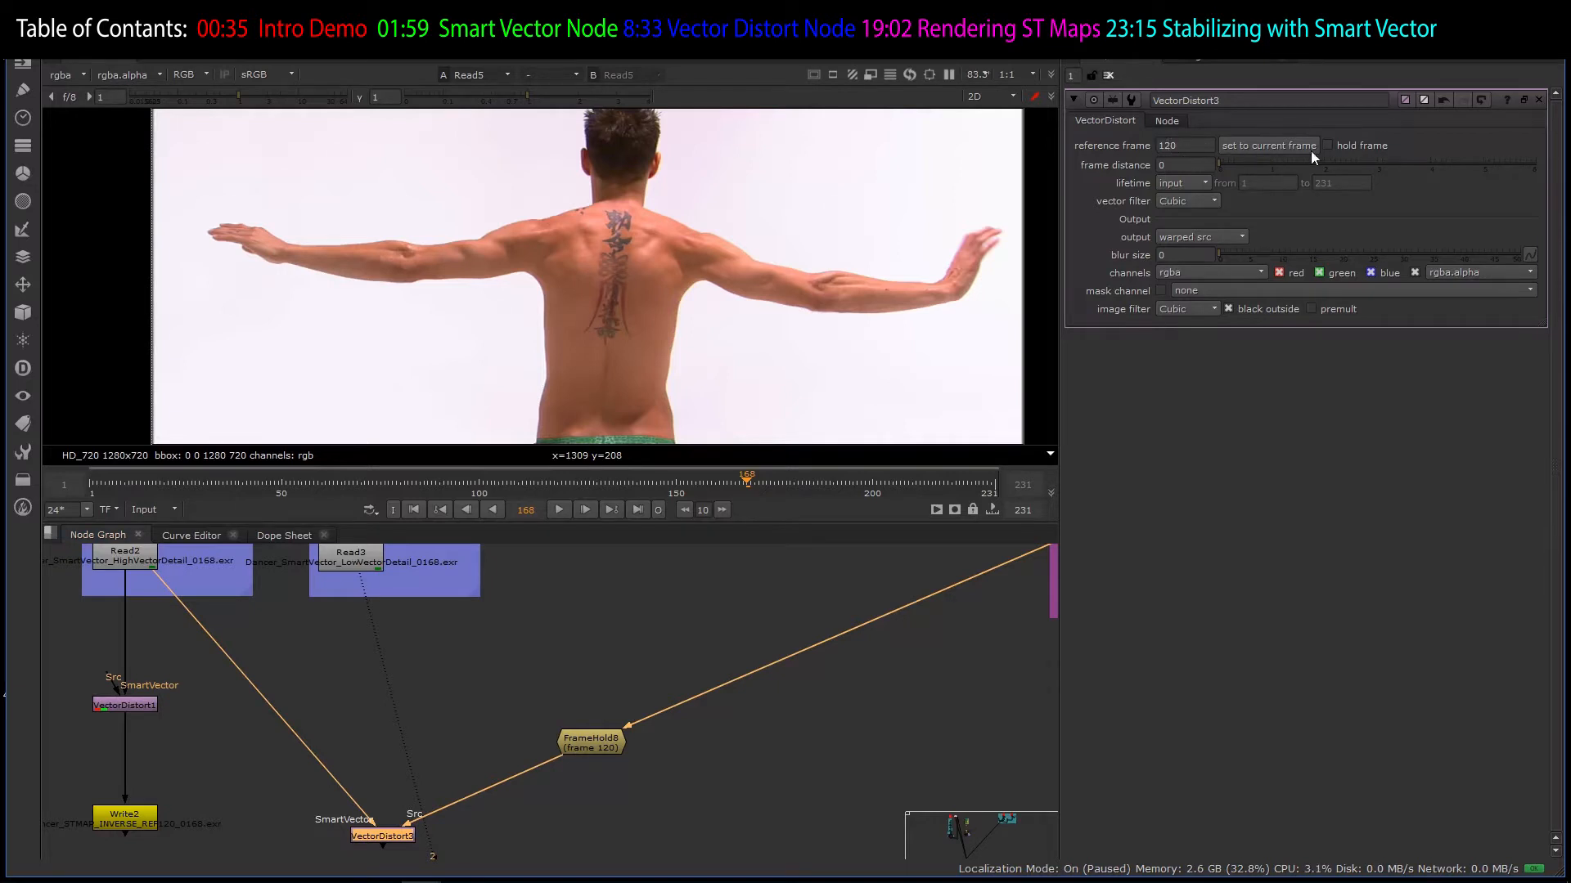
- Delete the FrameHold node from VectorDistort3's Src connection
{"action": "left_click", "coordinate": [587, 755]}
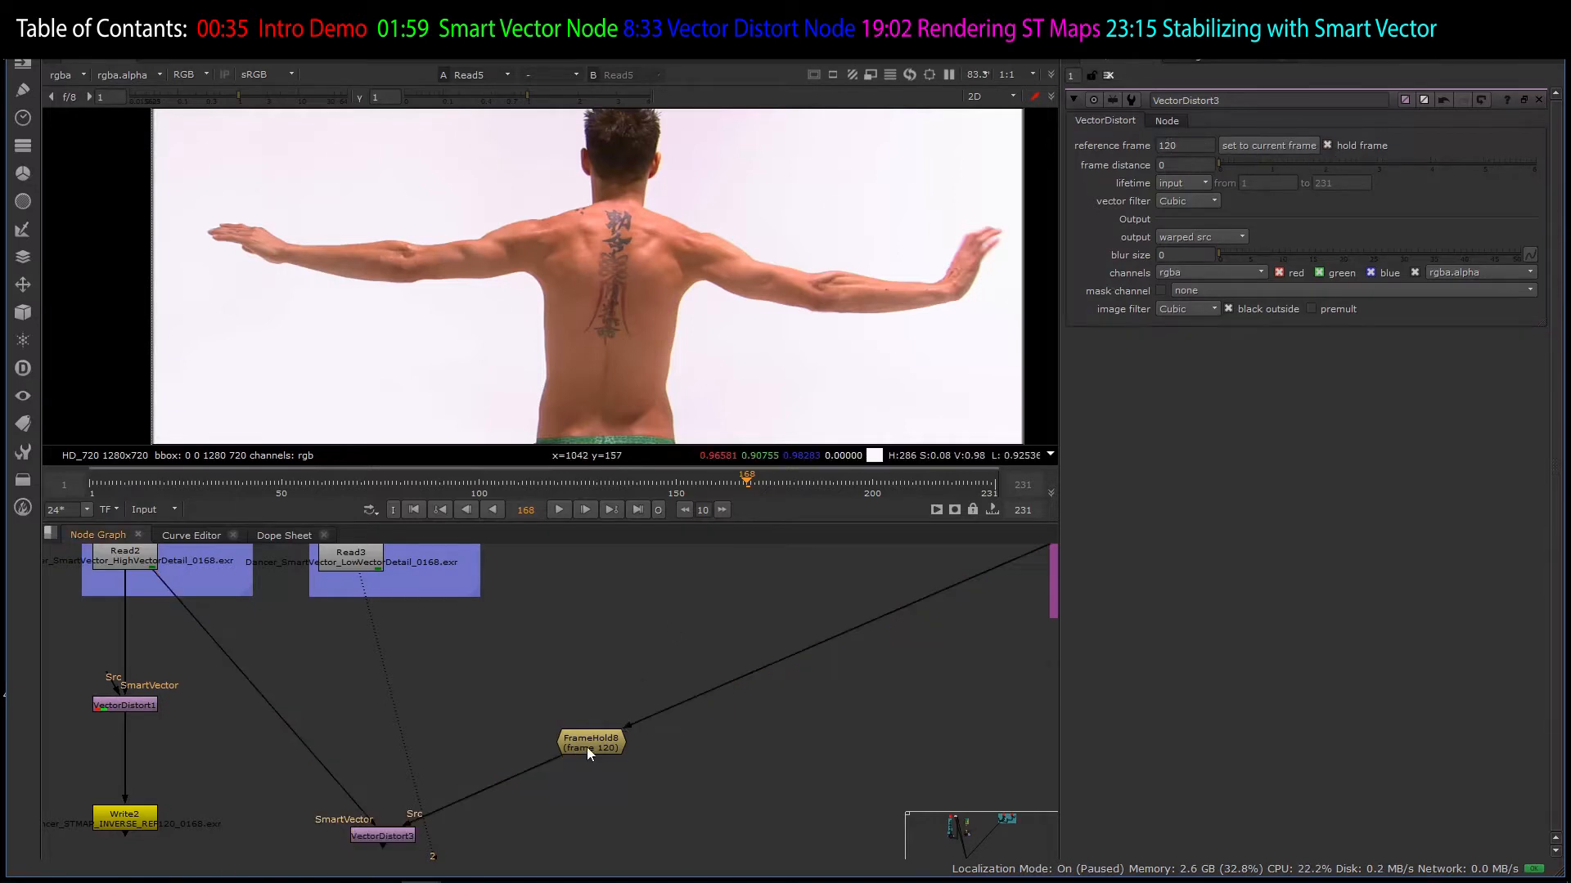
{"action": "left_click", "coordinate": [586, 747]}
{"action": "key", "text": "Delete"}
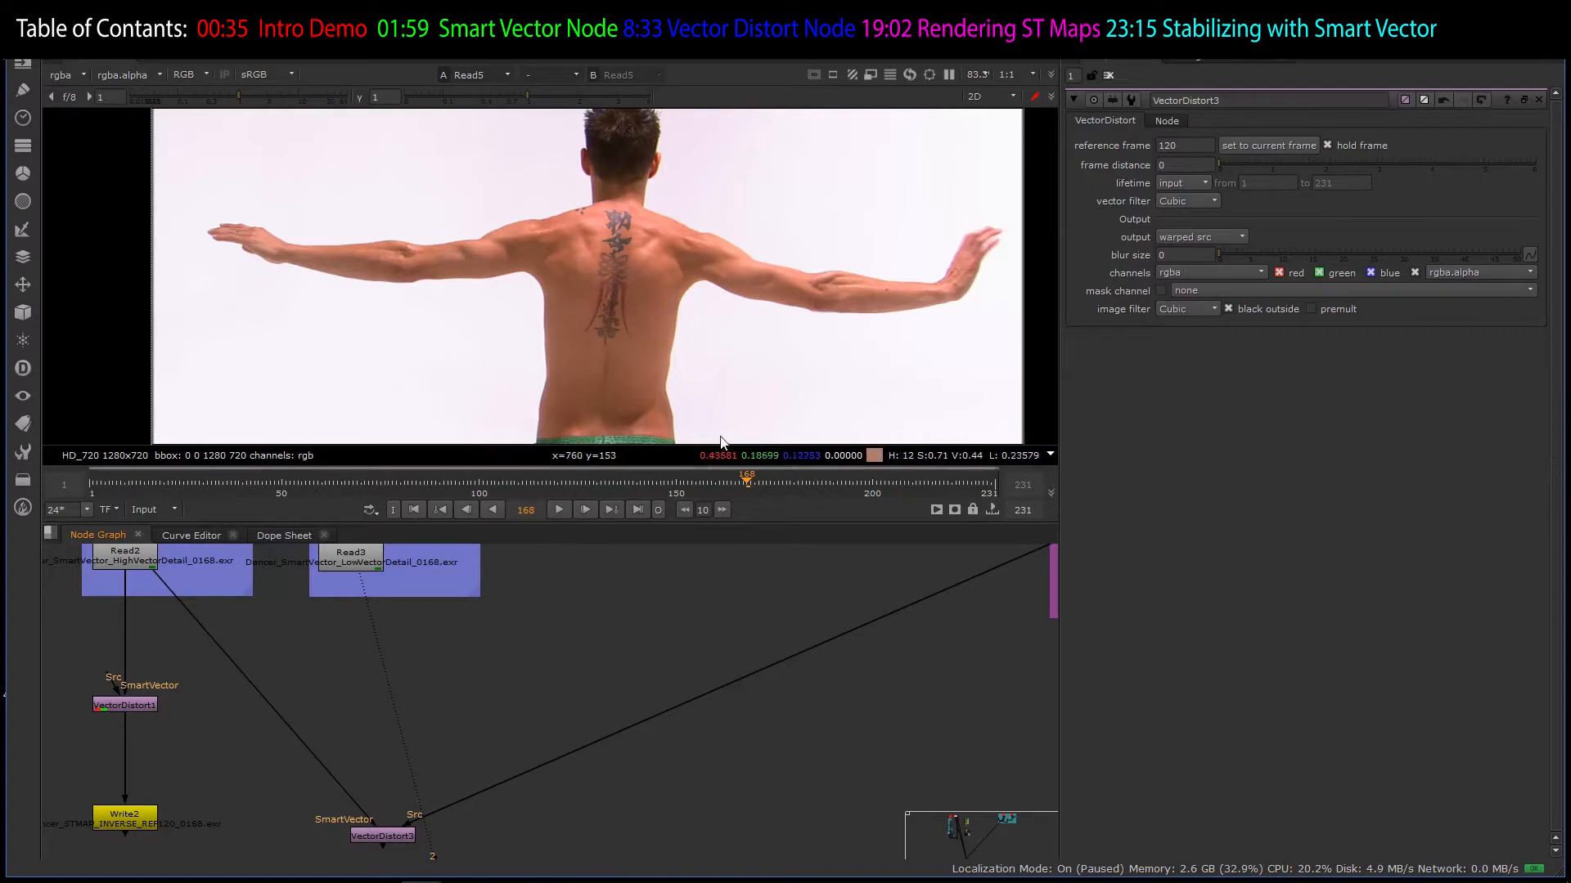
- Review VectorDistort3's frame distance and lifetime settings and the available vector filter and output options
{"action": "mouse_move", "coordinate": [1173, 161]}
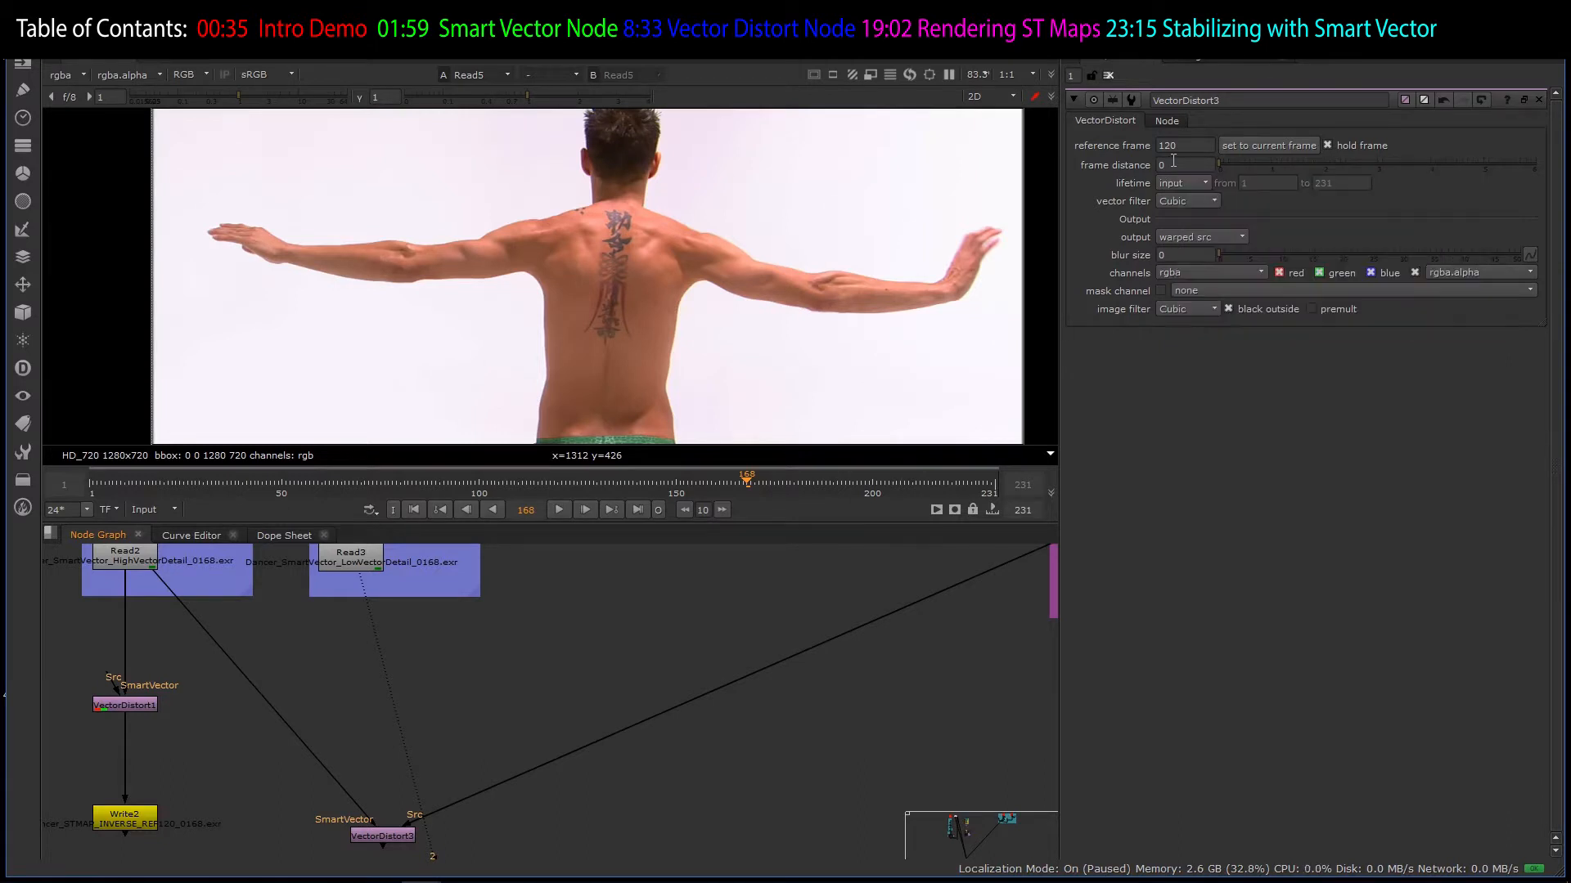
{"action": "left_click", "coordinate": [1301, 165]}
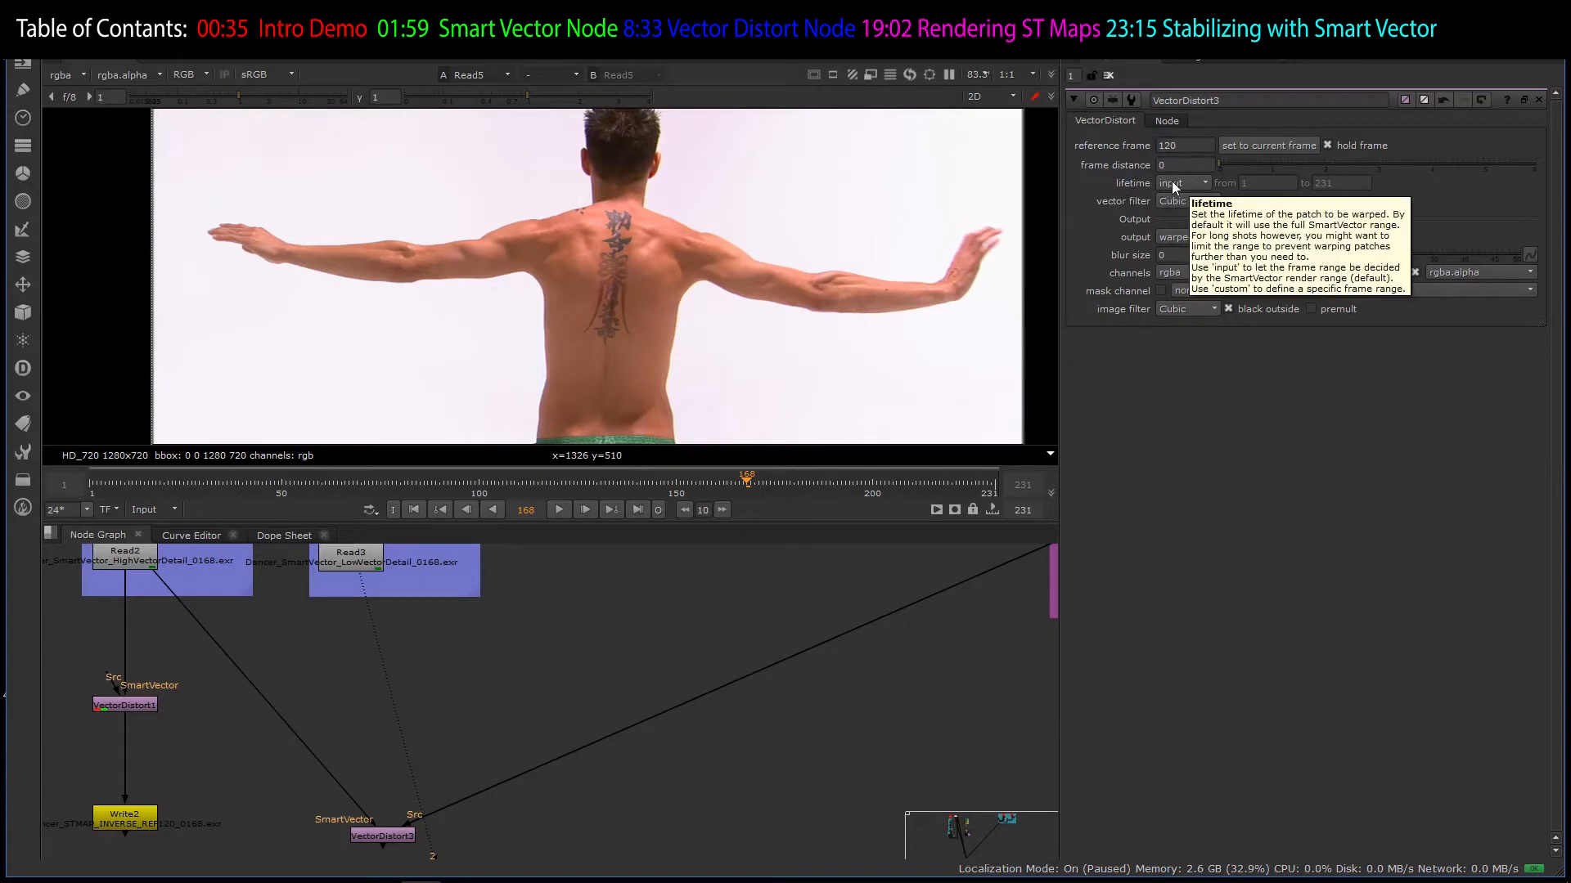
{"action": "left_click", "coordinate": [1173, 204]}
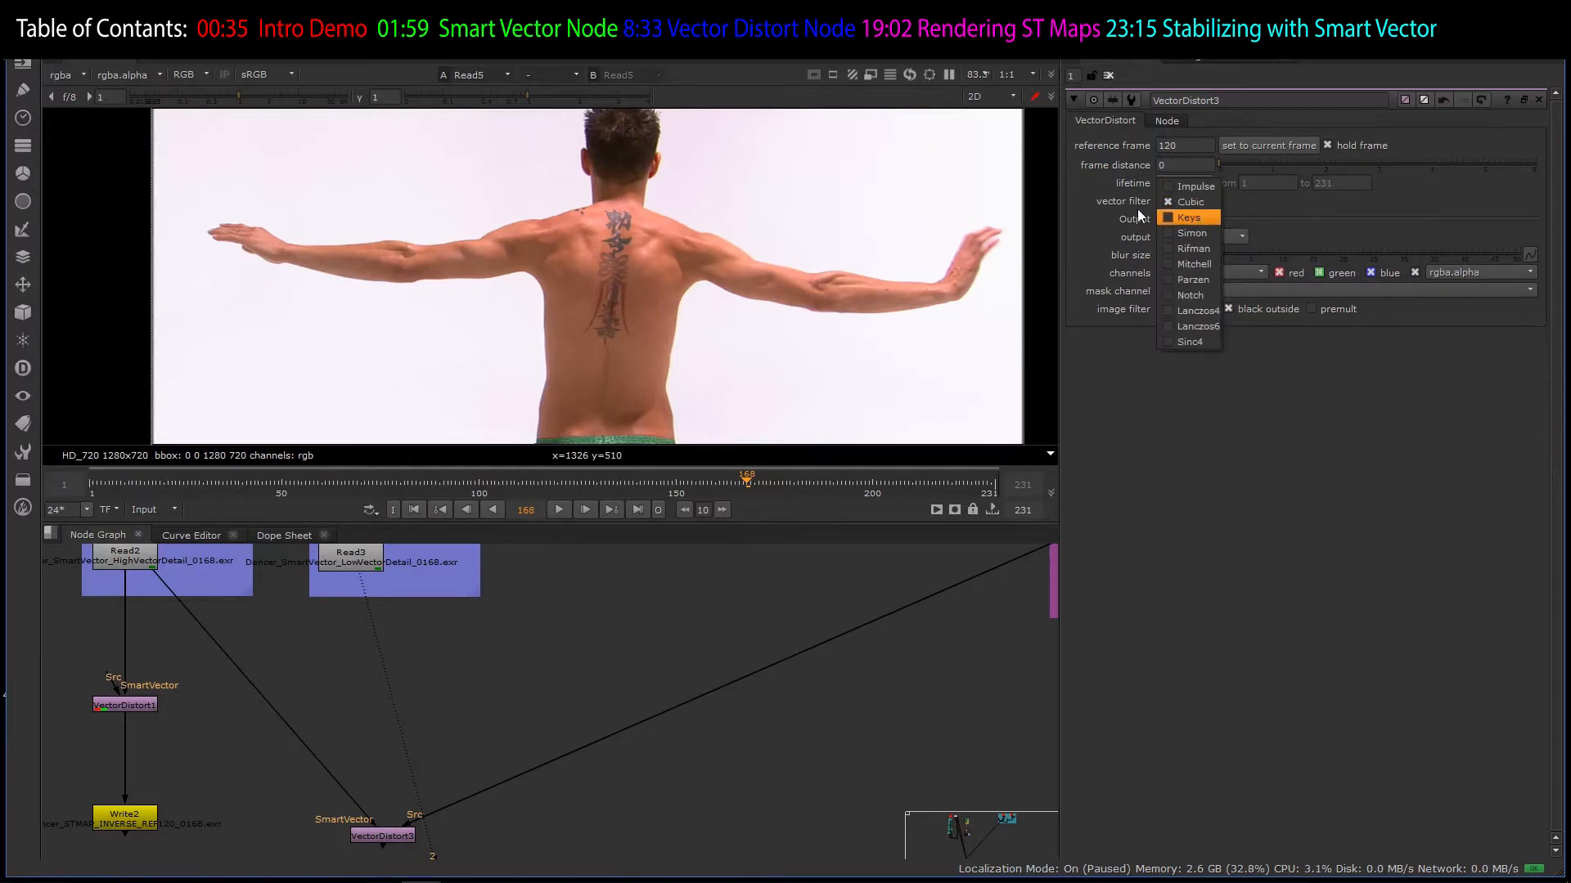
{"action": "left_click", "coordinate": [1140, 215]}
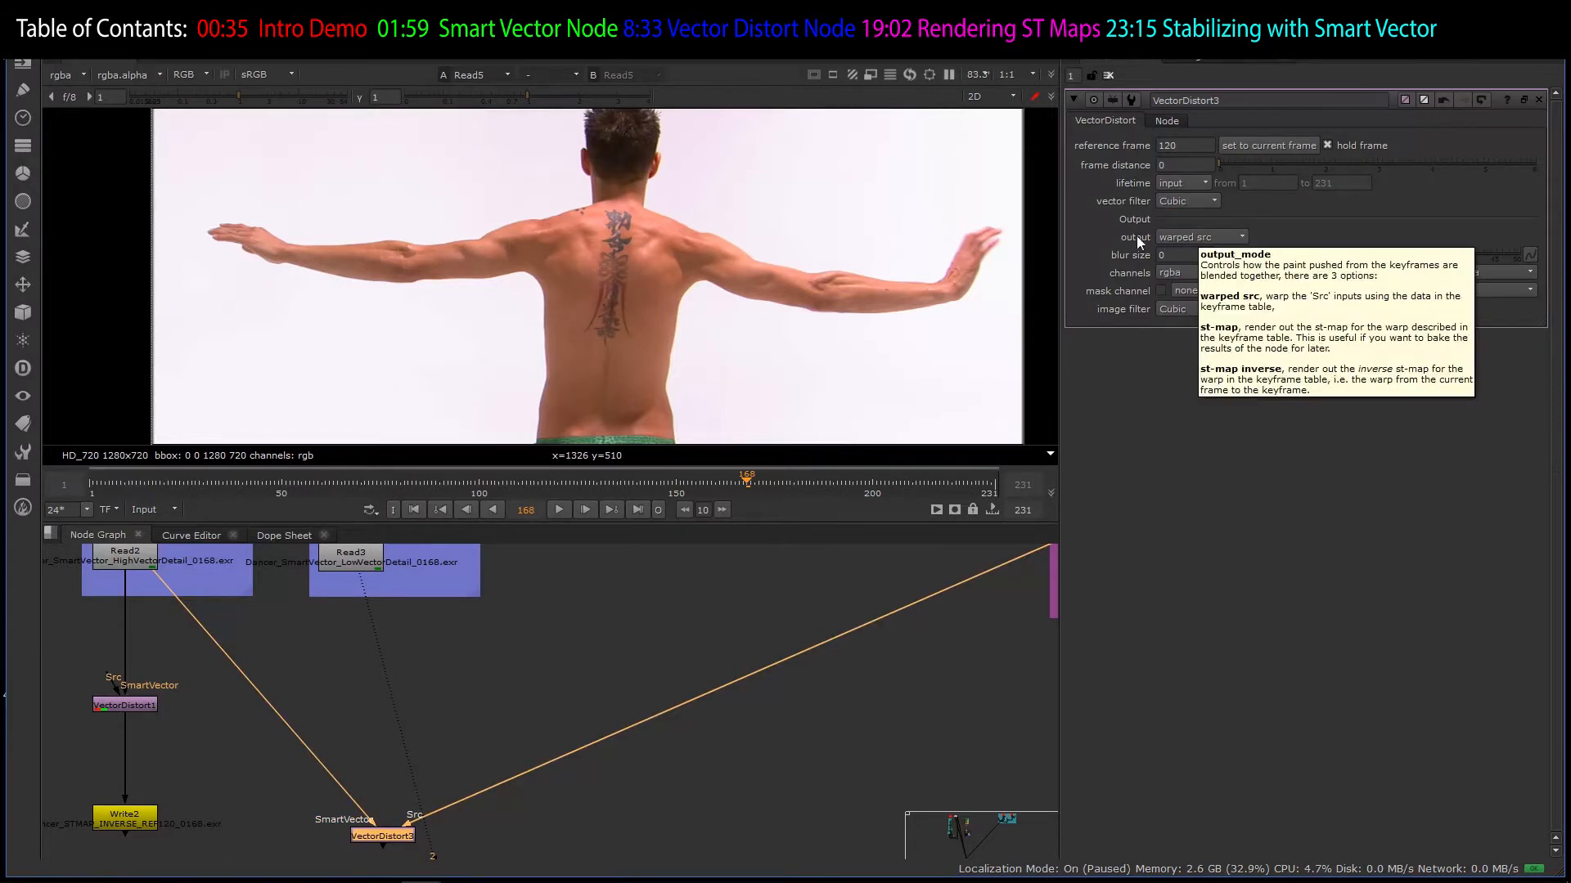
{"action": "left_click", "coordinate": [1174, 237]}
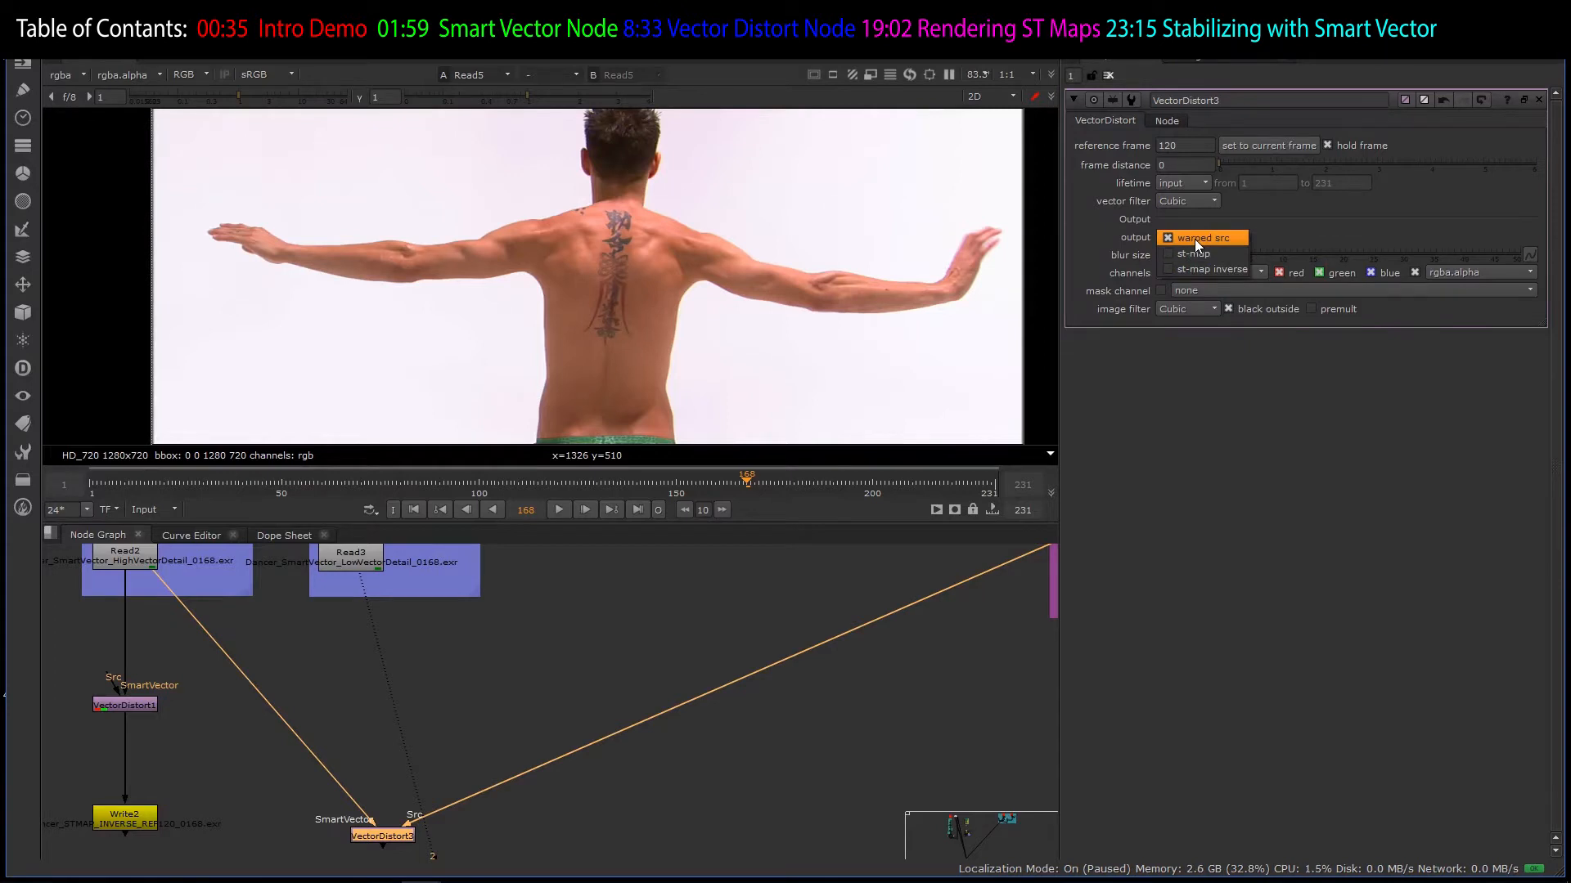
{"action": "left_click", "coordinate": [1110, 242]}
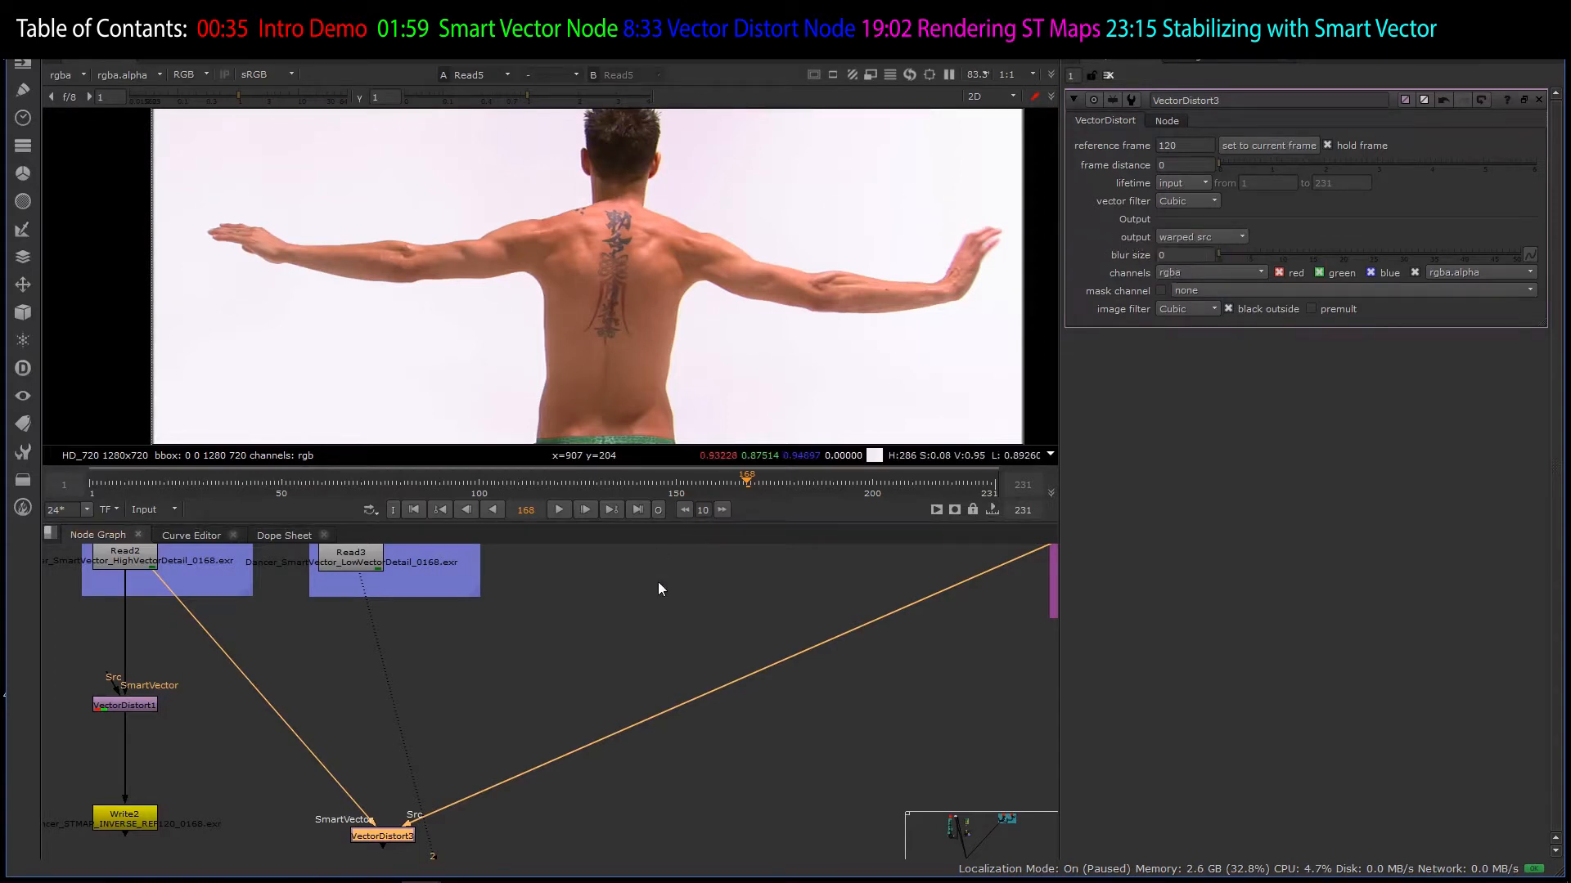
- Find the CLEANPLATE backdrop in the node graph and view the output of its FrameHold1 node
{"action": "scroll", "coordinate": [666, 652], "scroll_direction": "down", "scroll_amount": 6}
{"action": "scroll", "coordinate": [405, 648], "scroll_direction": "down", "scroll_amount": 3}
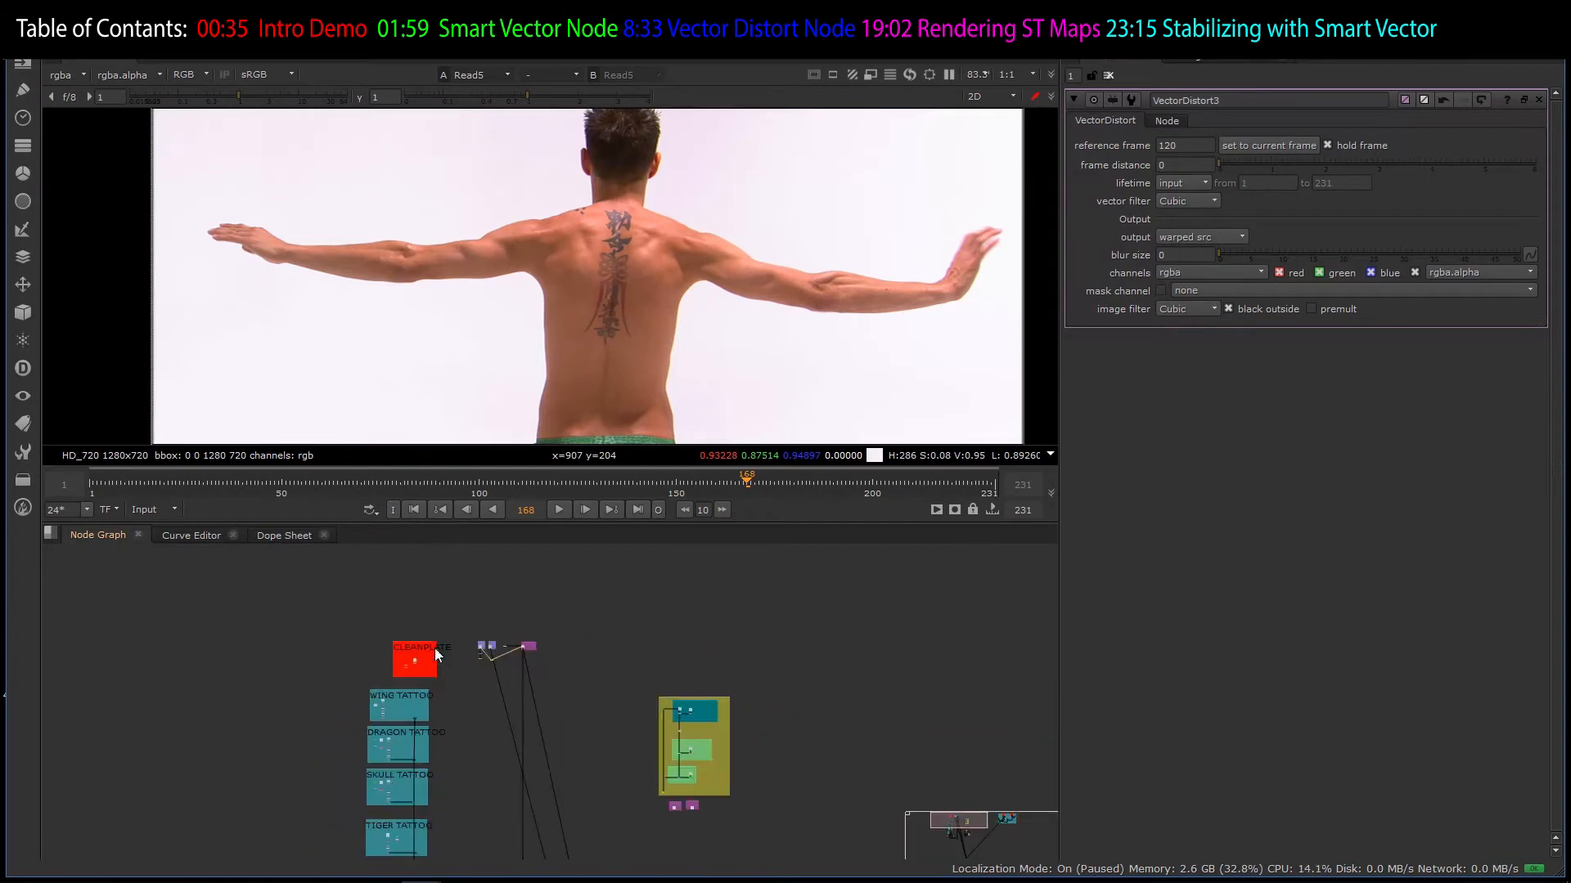
{"action": "scroll", "coordinate": [405, 655], "scroll_direction": "up", "scroll_amount": 3}
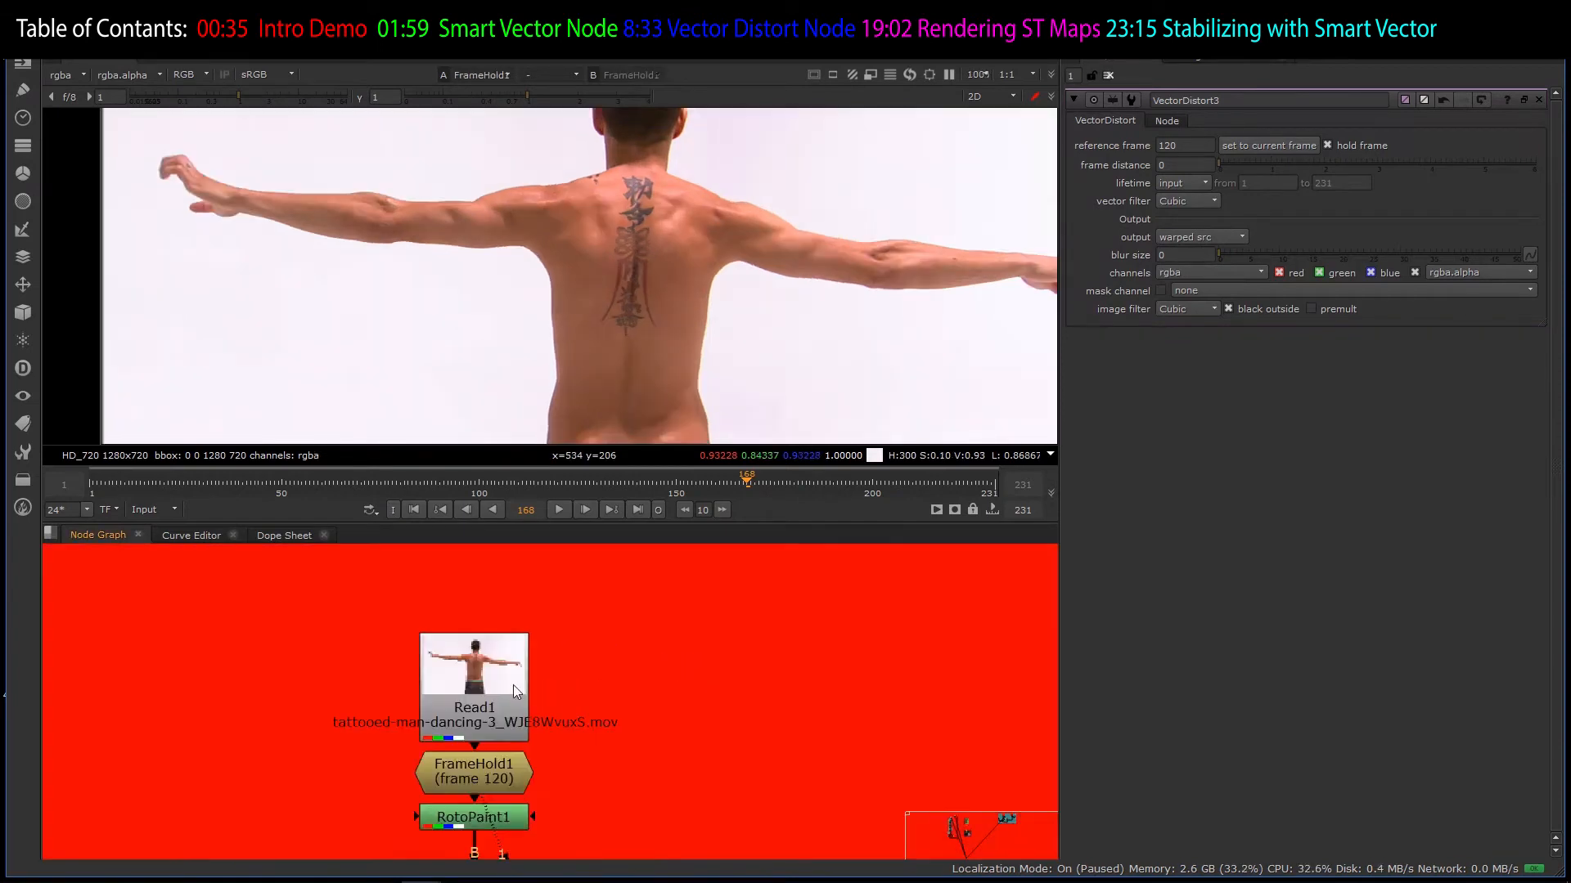
- Follow the clean plate branch from Read1 through FrameHold1 and view the output of RotoPaint1
{"action": "left_click", "coordinate": [513, 684]}
{"action": "scroll", "coordinate": [757, 681], "scroll_direction": "down", "scroll_amount": 1}
{"action": "scroll", "coordinate": [676, 685], "scroll_direction": "up", "scroll_amount": 2}
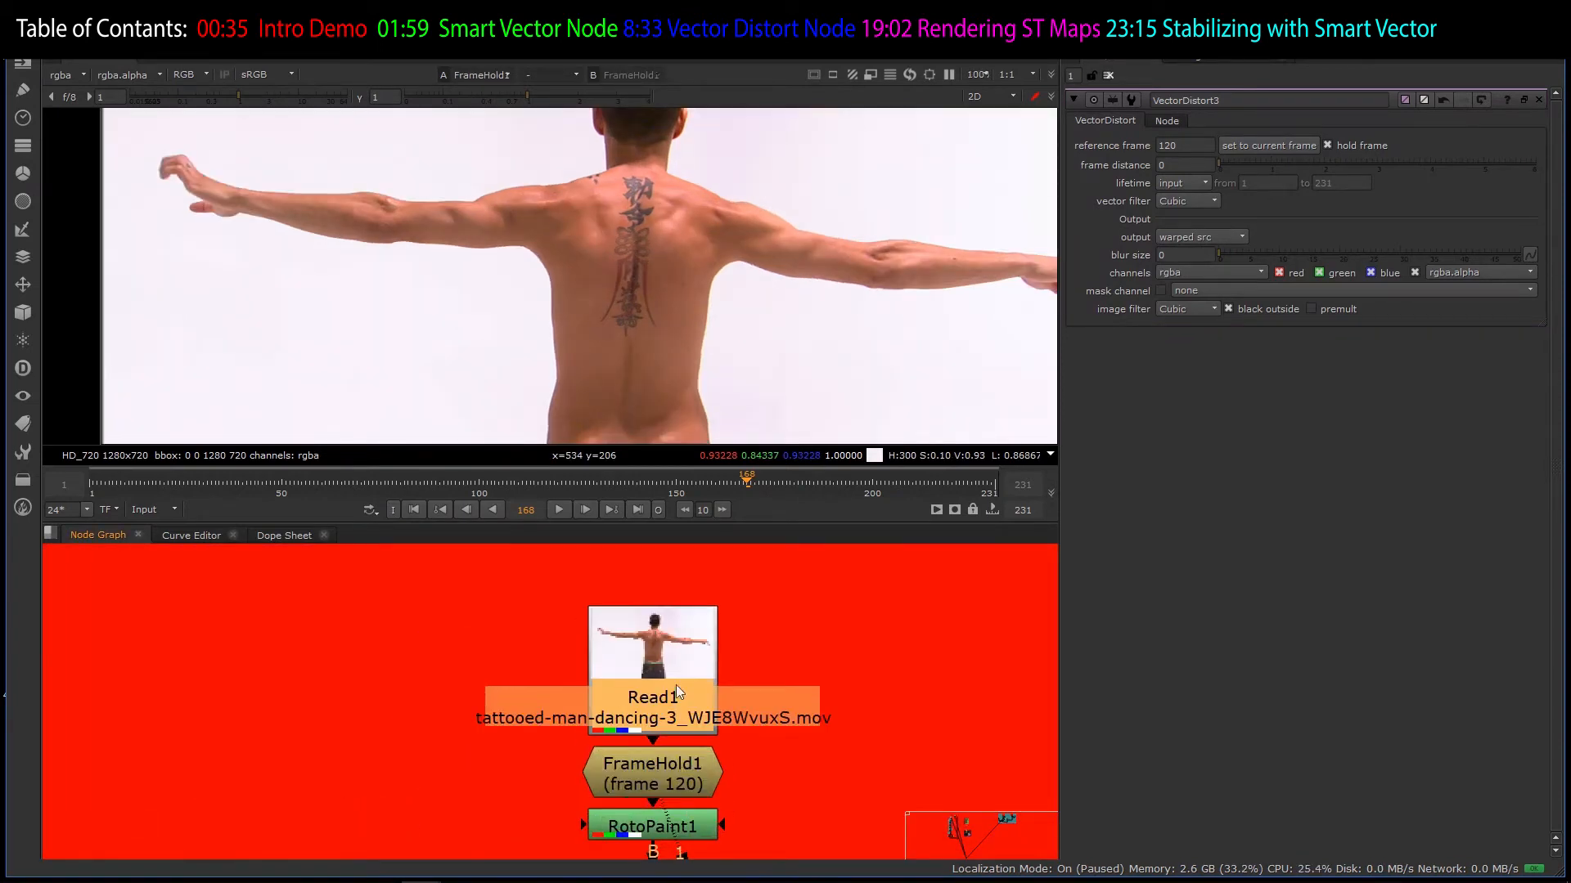
{"action": "left_click", "coordinate": [659, 764]}
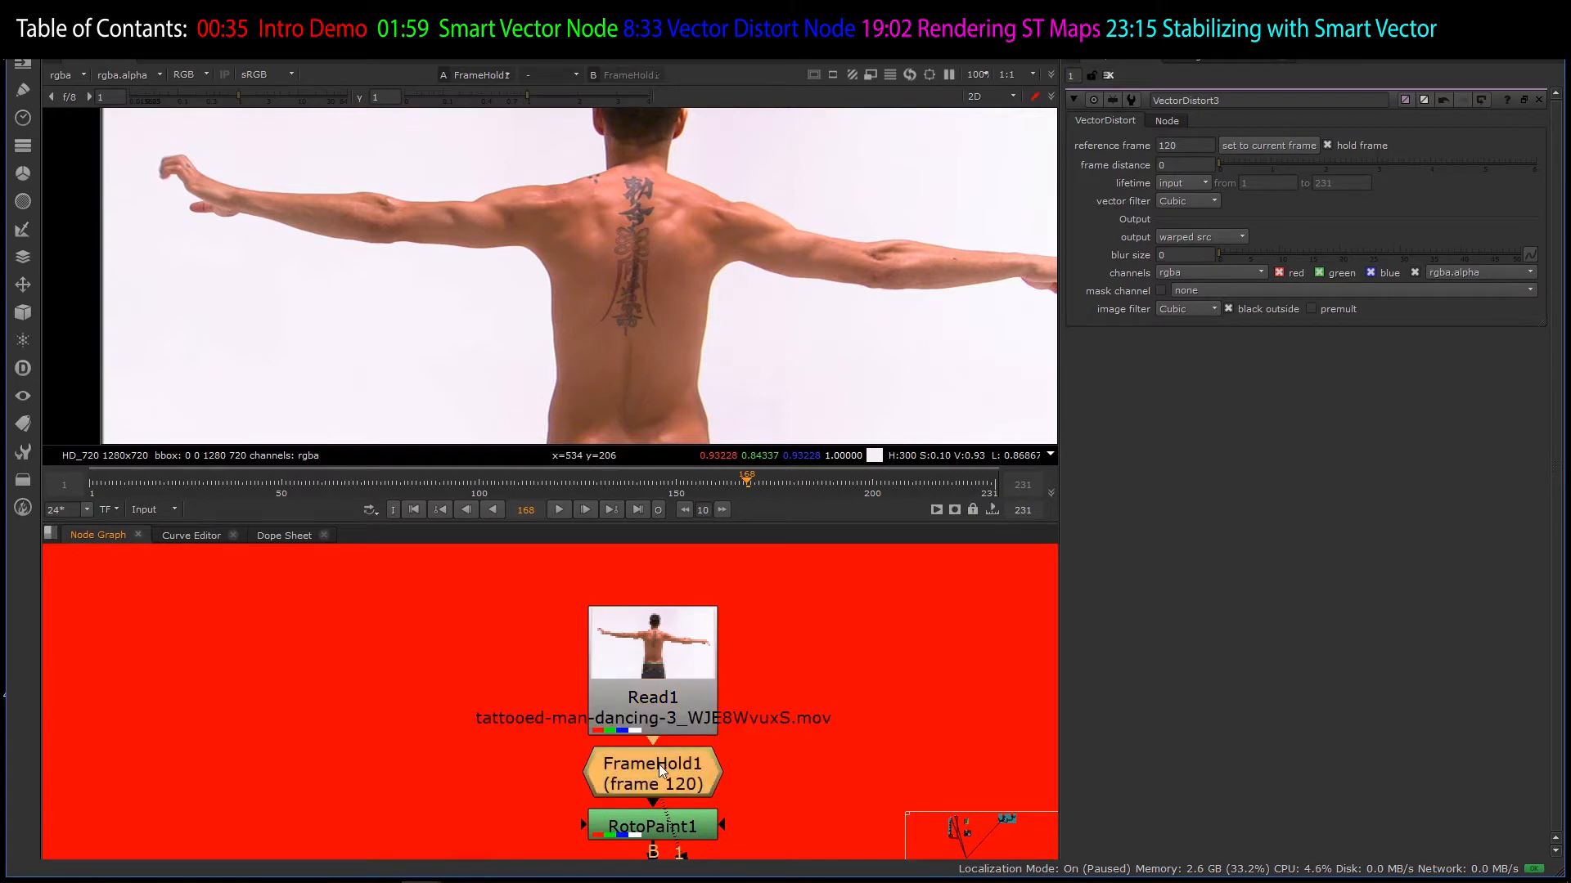
{"action": "left_click", "coordinate": [674, 744]}
{"action": "scroll", "coordinate": [610, 684], "scroll_direction": "down", "scroll_amount": 2}
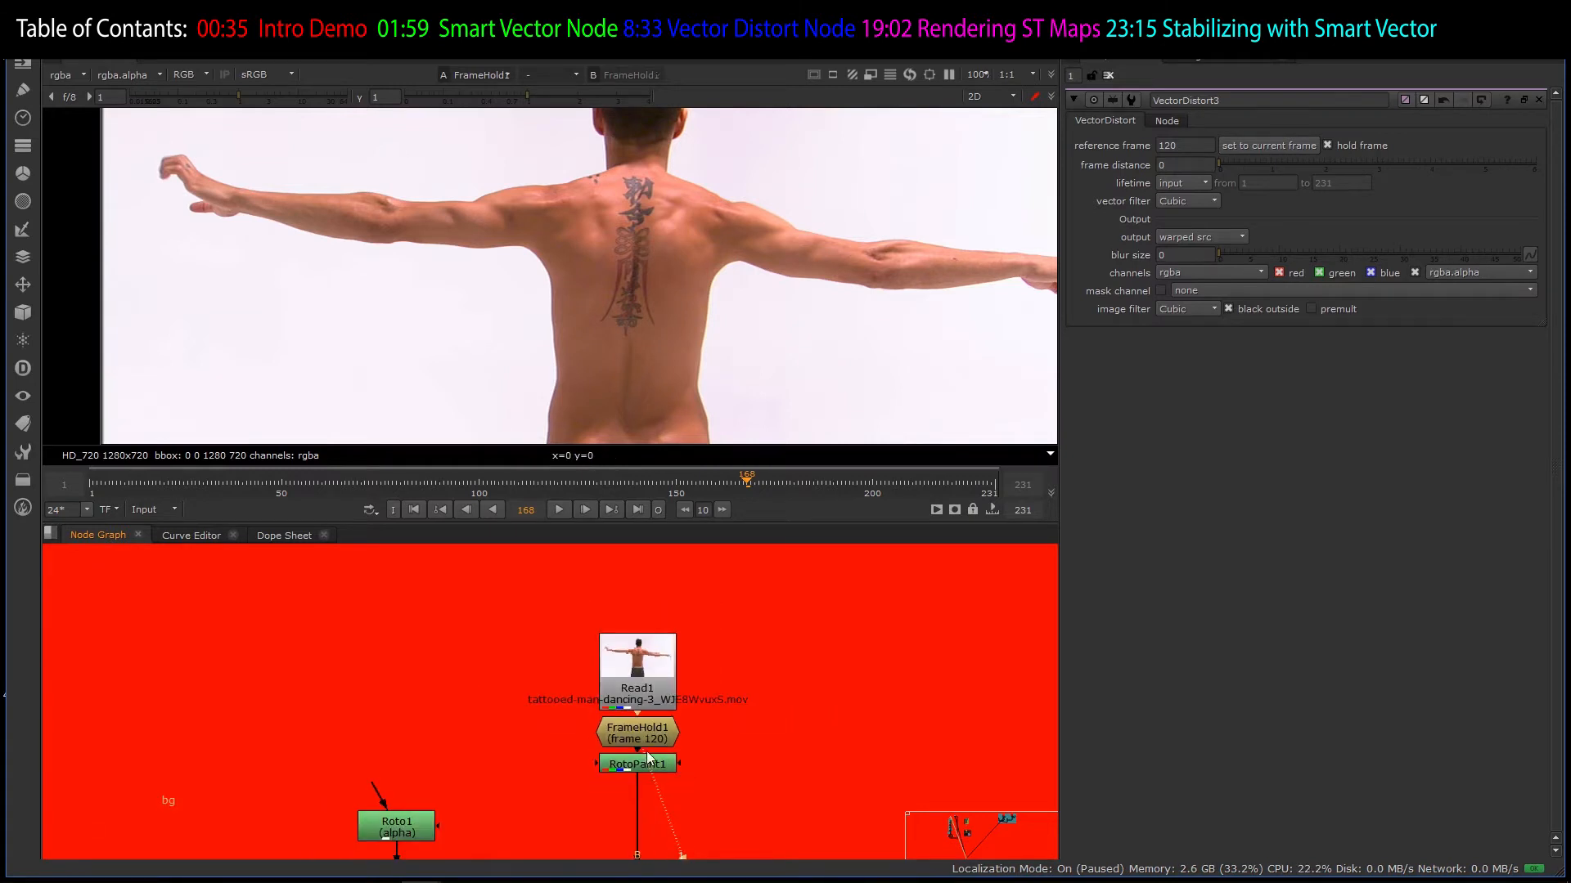
{"action": "scroll", "coordinate": [641, 780], "scroll_direction": "up", "scroll_amount": 2}
{"action": "left_click", "coordinate": [641, 780]}
{"action": "key", "text": "1"}
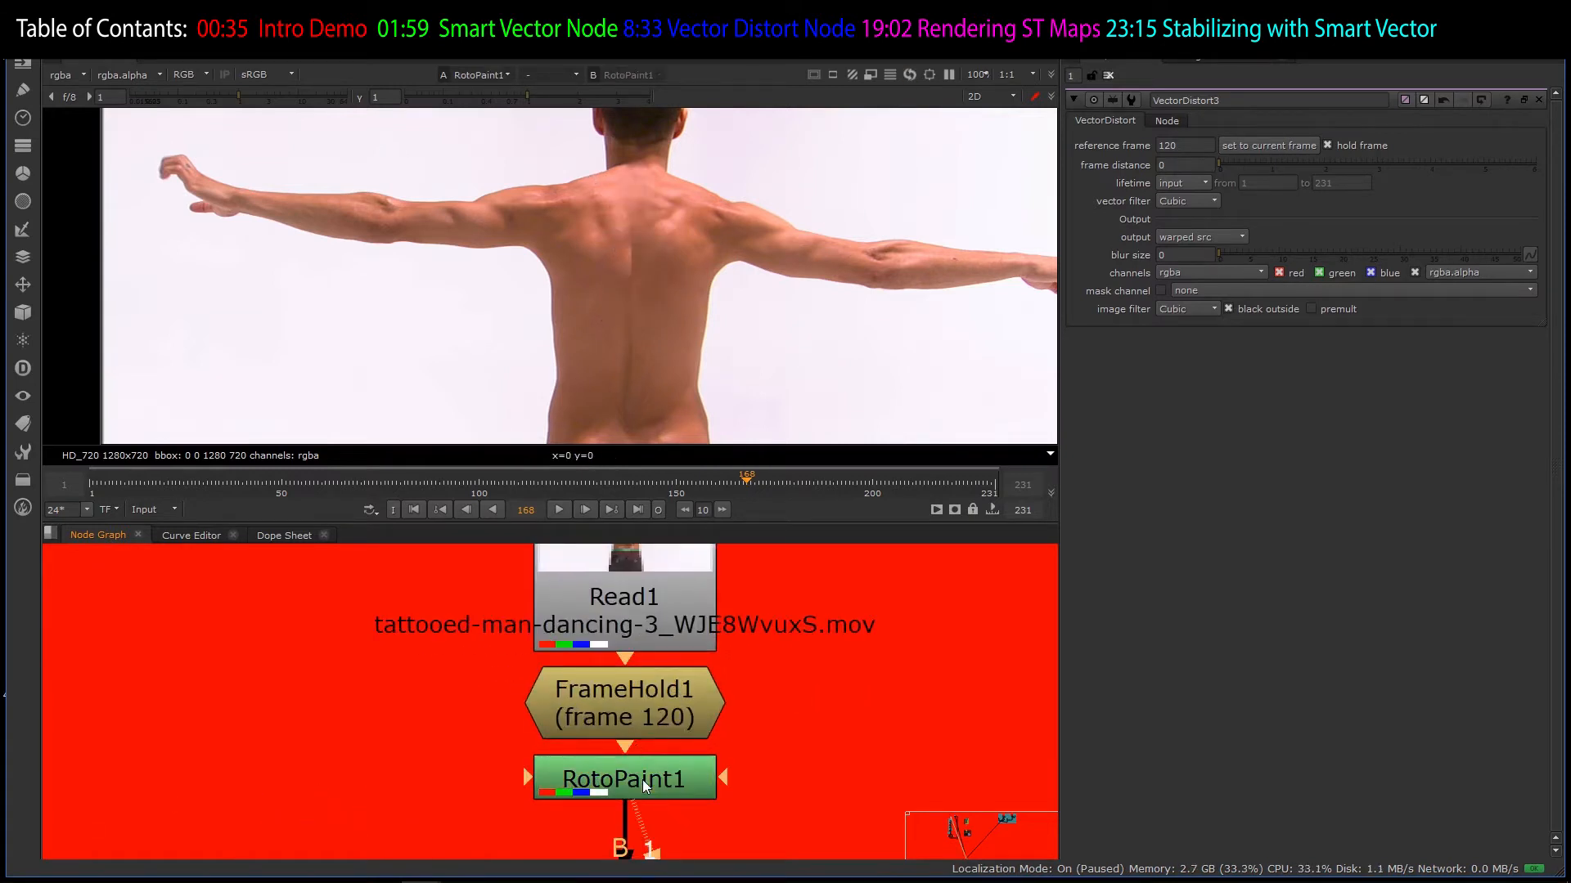
- Disable and re-enable RotoPaint1 twice to compare the dancer's back with and without the paint-out
{"action": "left_click", "coordinate": [685, 787]}
{"action": "key", "text": "d"}
{"action": "key", "text": "d"}
{"action": "key", "text": "d"}
{"action": "key", "text": "d"}
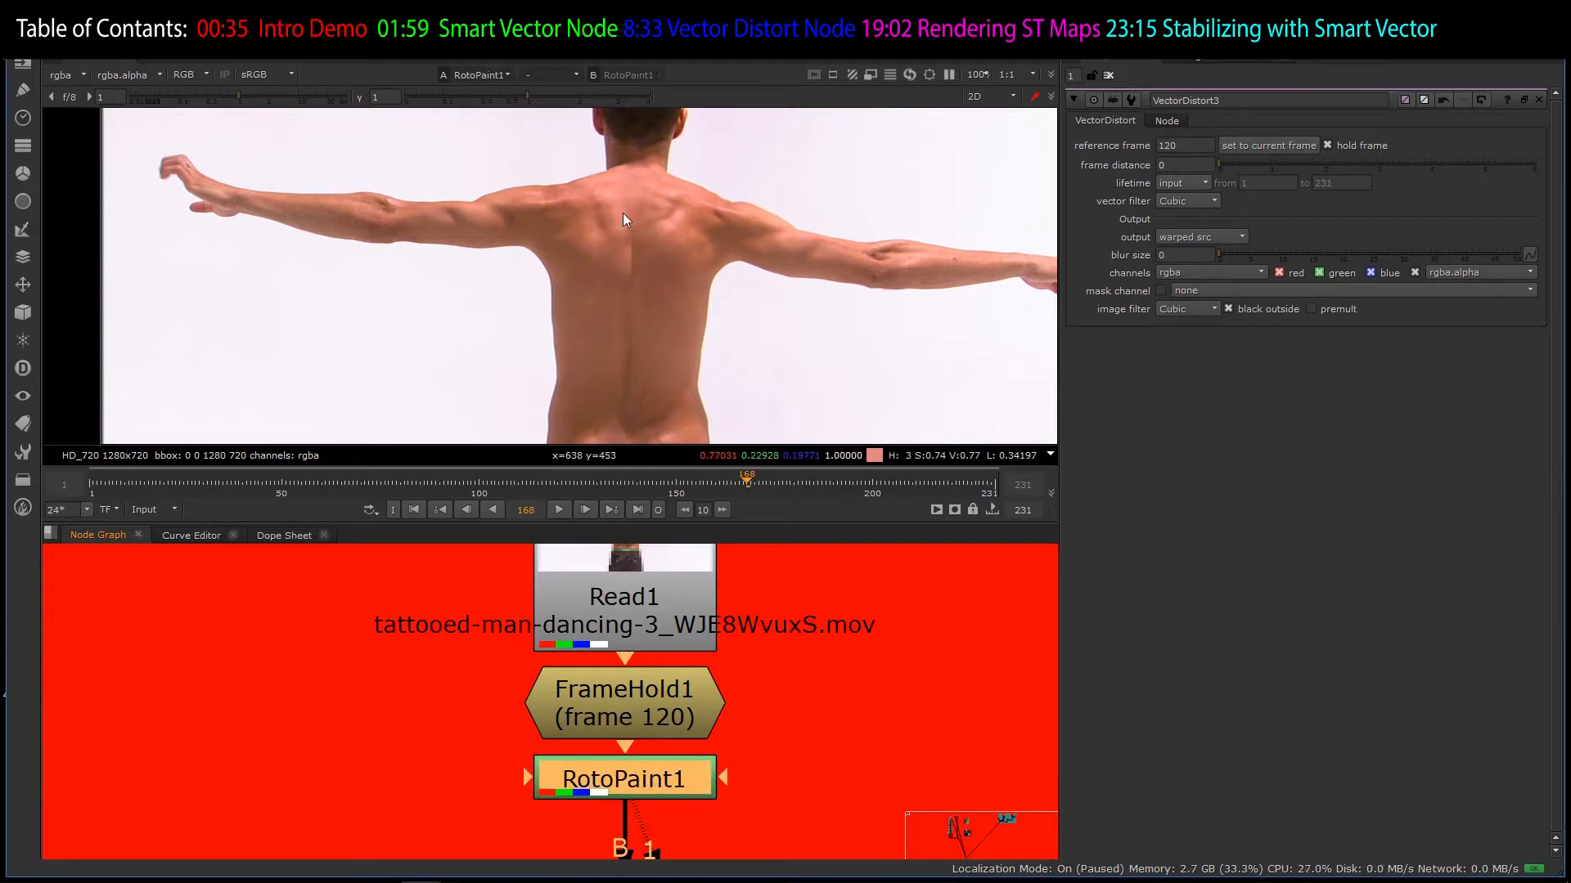
- Examine the painted-out skin on the dancer's back up close, switching RotoPaint1 off and on once more
{"action": "scroll", "coordinate": [650, 222], "scroll_direction": "up", "scroll_amount": 4}
{"action": "scroll", "coordinate": [652, 271], "scroll_direction": "down", "scroll_amount": 2}
{"action": "scroll", "coordinate": [662, 189], "scroll_direction": "up", "scroll_amount": 2}
{"action": "scroll", "coordinate": [660, 191], "scroll_direction": "down", "scroll_amount": 2}
{"action": "scroll", "coordinate": [662, 283], "scroll_direction": "up", "scroll_amount": 3}
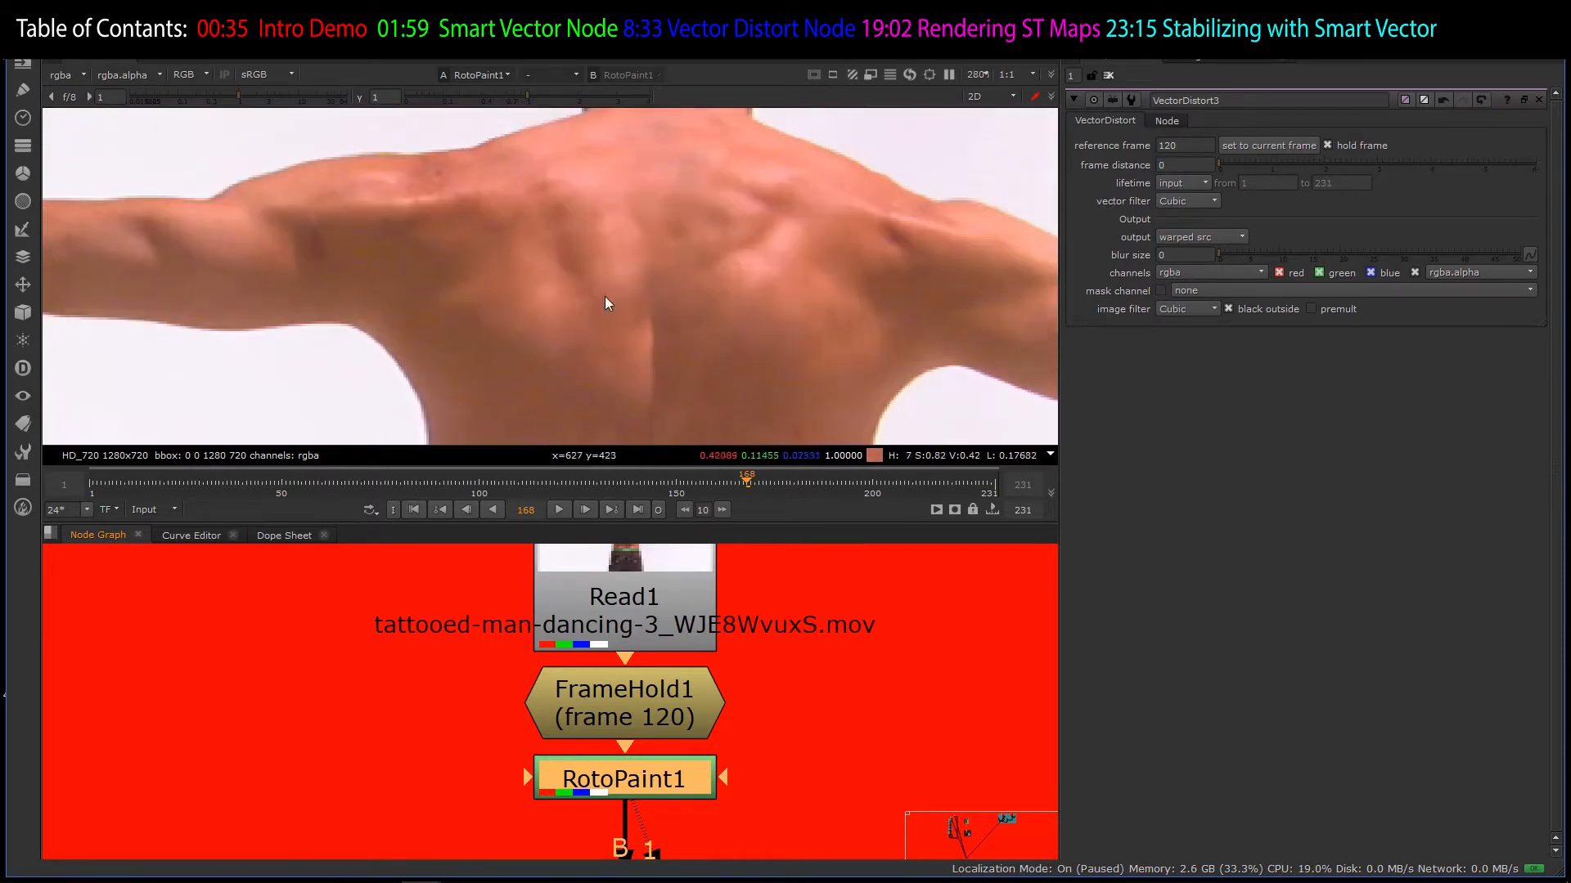
{"action": "scroll", "coordinate": [628, 281], "scroll_direction": "down", "scroll_amount": 3}
{"action": "scroll", "coordinate": [631, 295], "scroll_direction": "up", "scroll_amount": 3}
{"action": "key", "text": "d"}
{"action": "key", "text": "d"}
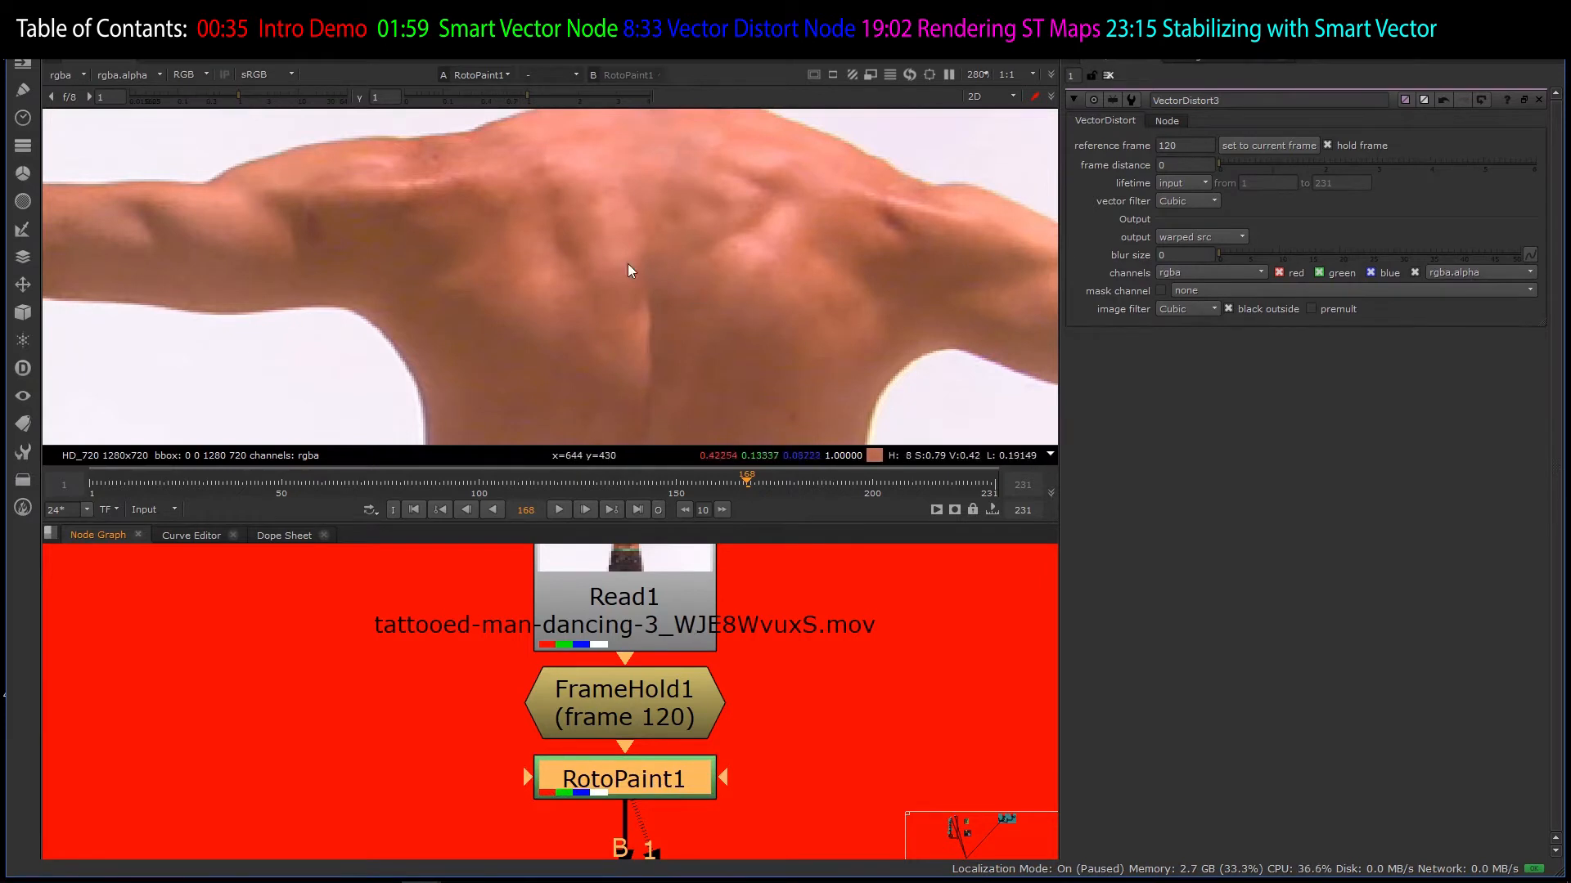
{"action": "scroll", "coordinate": [646, 240], "scroll_direction": "down", "scroll_amount": 3}
{"action": "scroll", "coordinate": [547, 314], "scroll_direction": "up", "scroll_amount": 3}
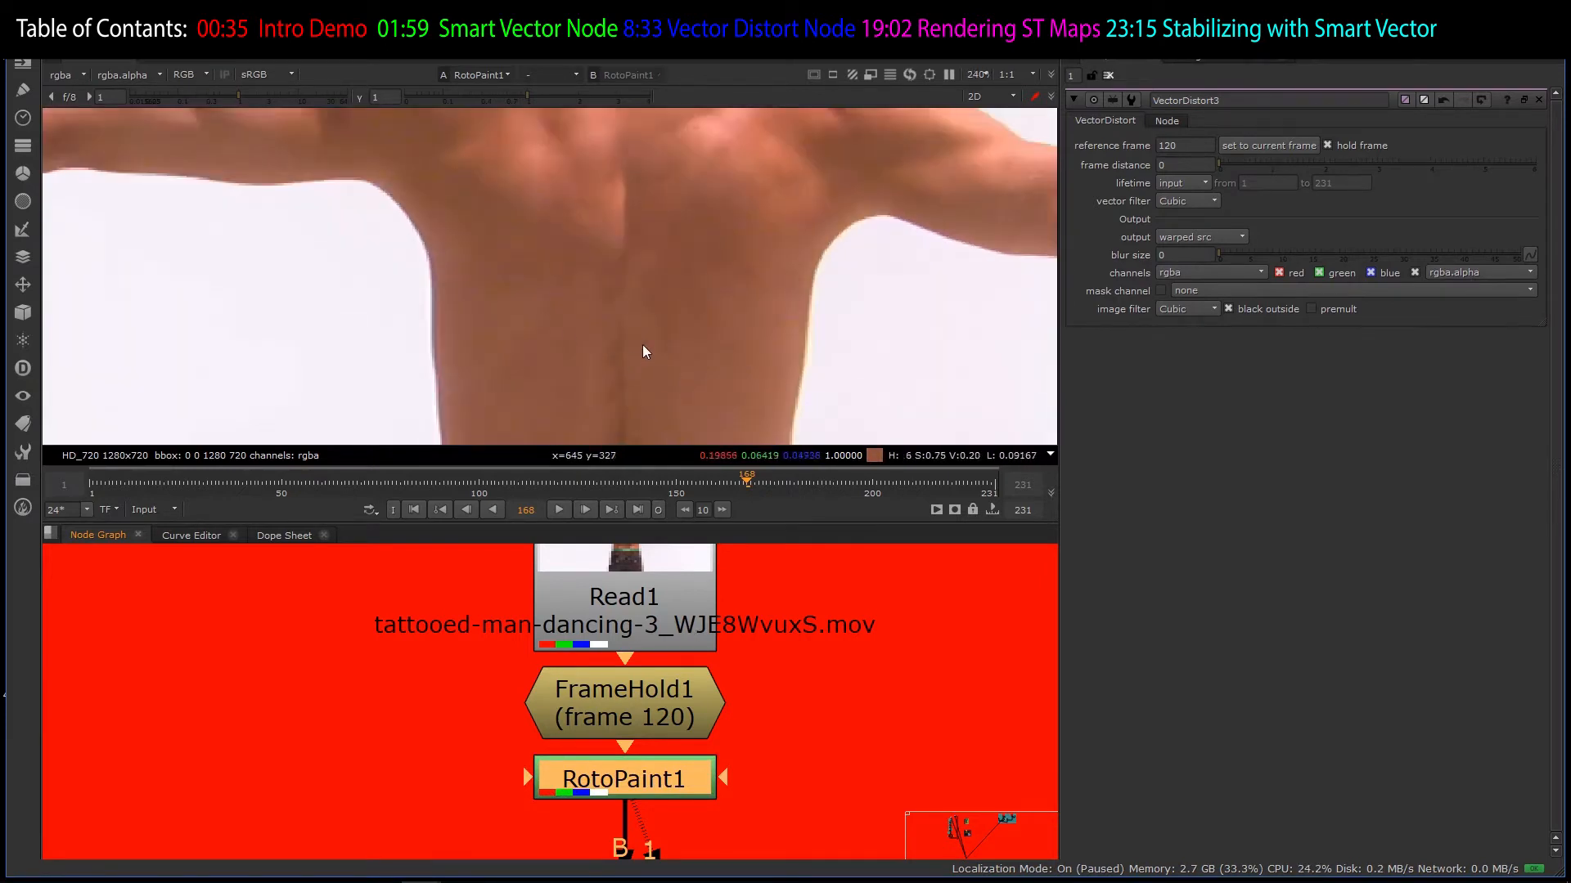
{"action": "scroll", "coordinate": [655, 378], "scroll_direction": "down", "scroll_amount": 4}
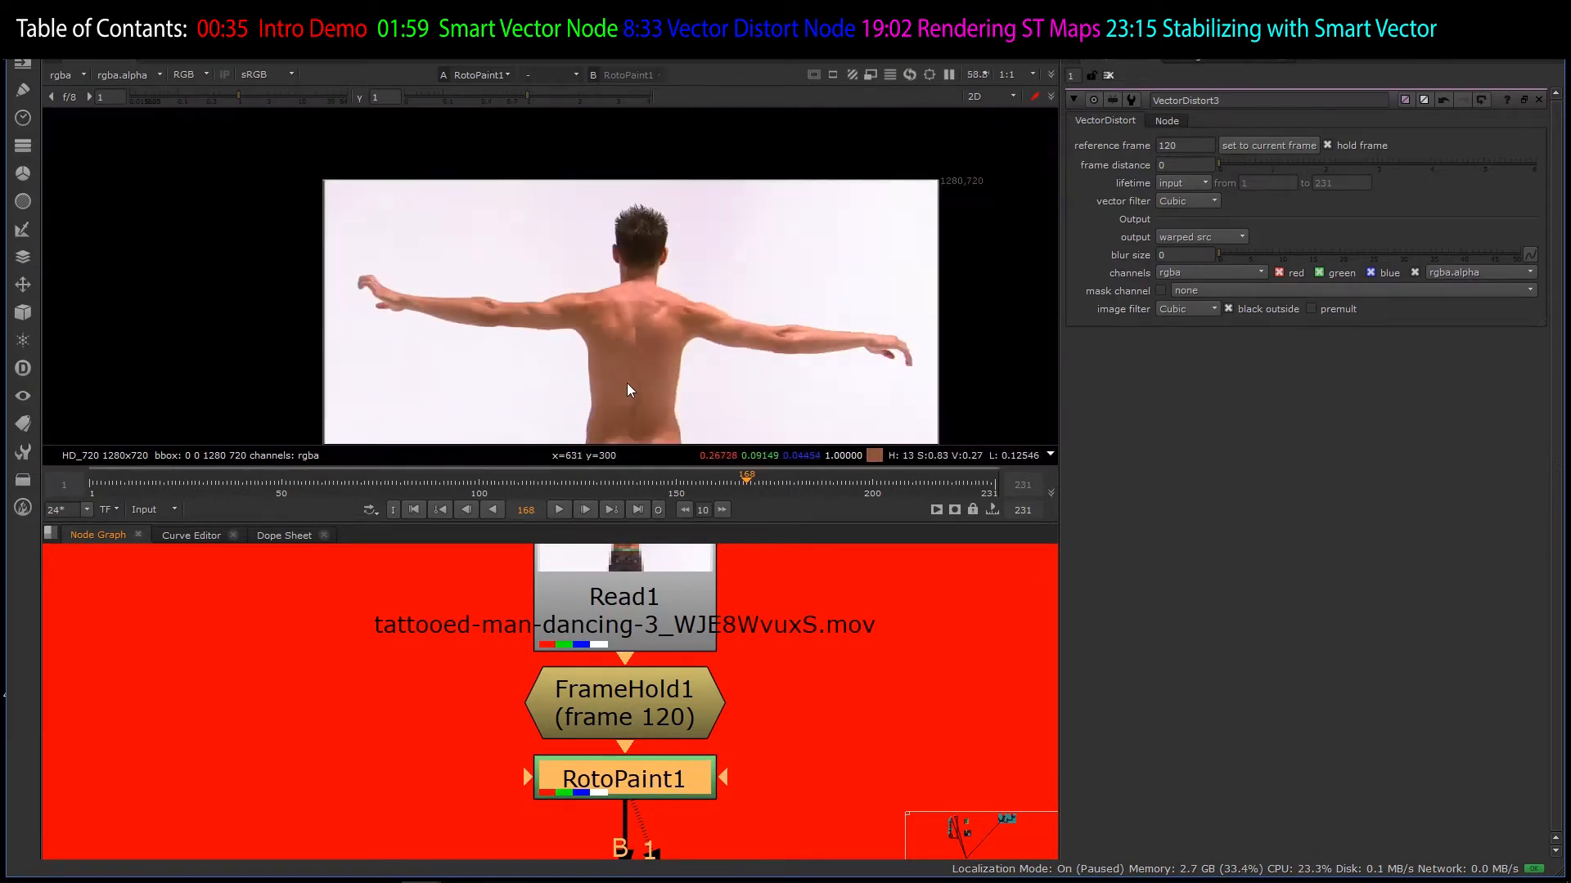
{"action": "scroll", "coordinate": [628, 389], "scroll_direction": "up", "scroll_amount": 5}
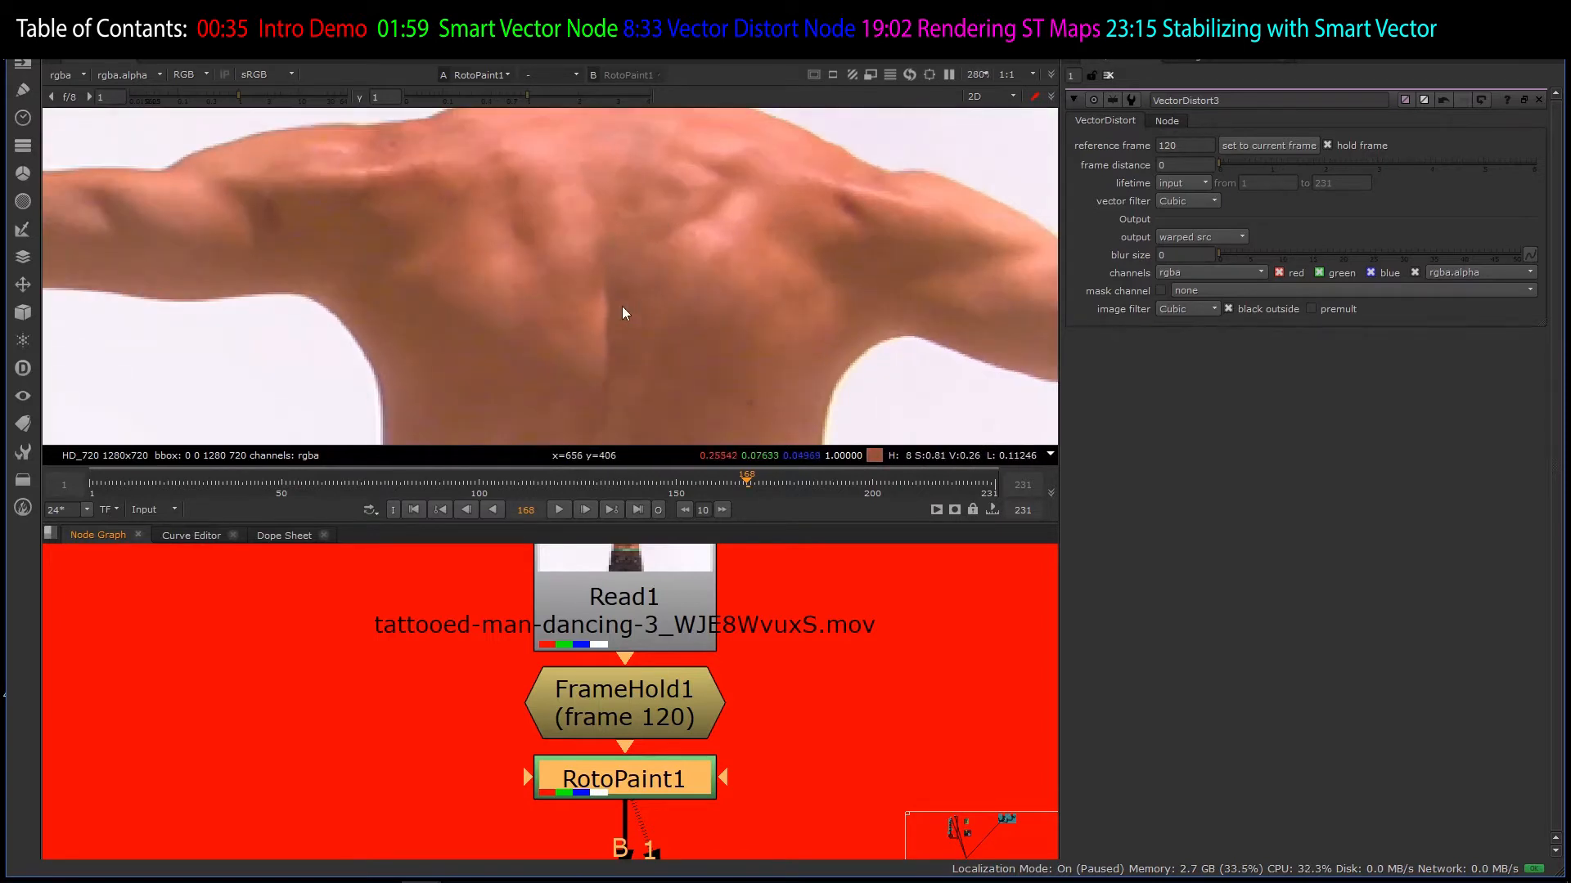
{"action": "scroll", "coordinate": [622, 313], "scroll_direction": "down", "scroll_amount": 3}
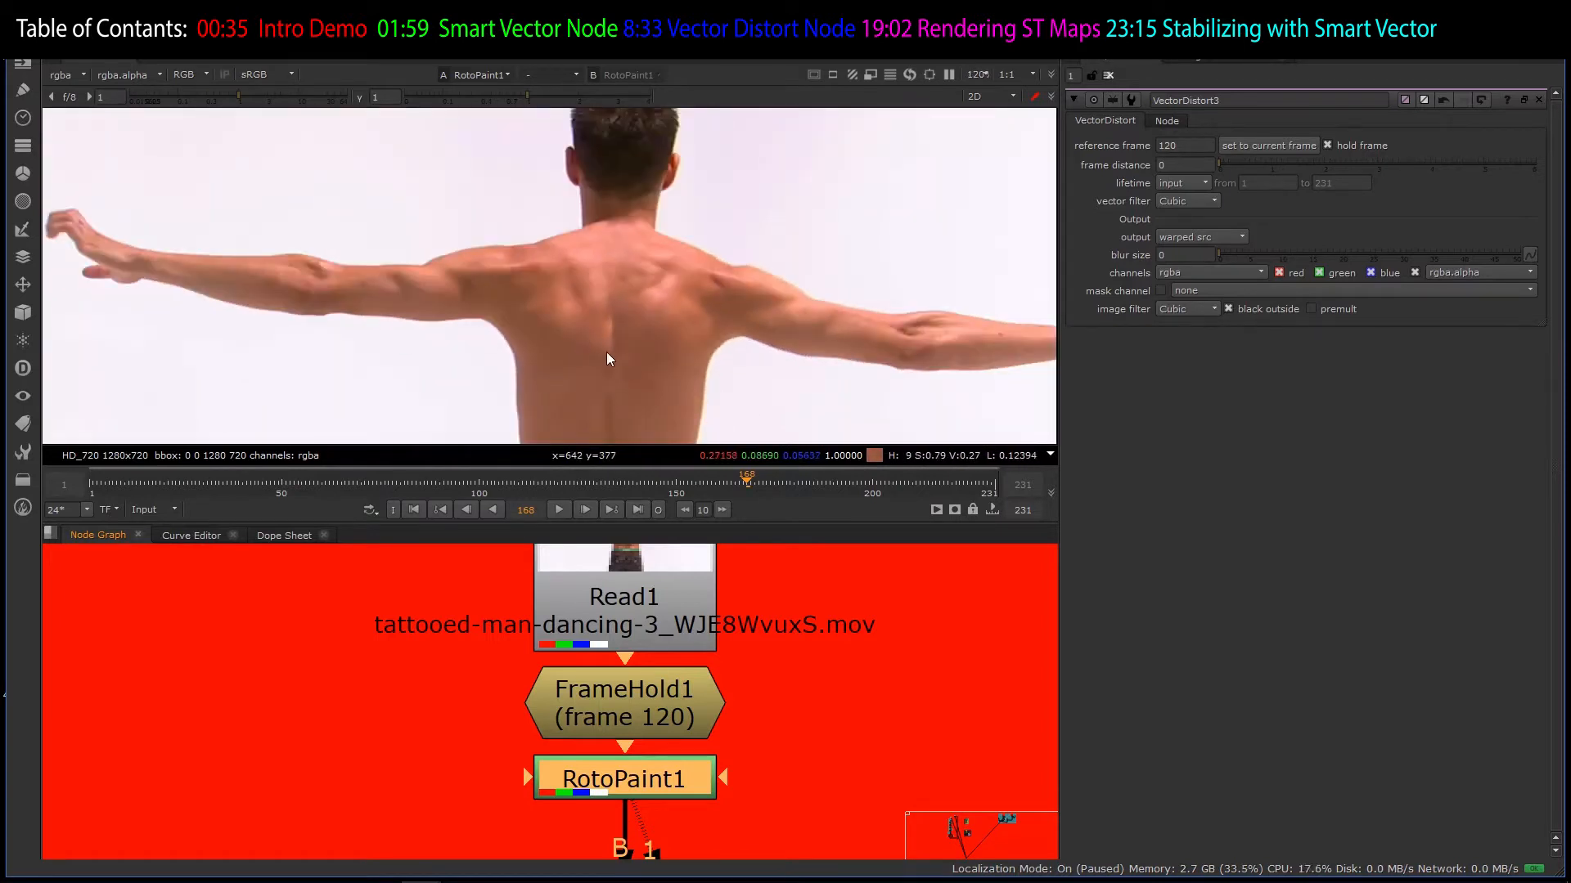
- View the output of Merge1 (mask) and open Roto1's properties to inspect its bezier shape around the back
{"action": "scroll", "coordinate": [581, 629], "scroll_direction": "down", "scroll_amount": 5}
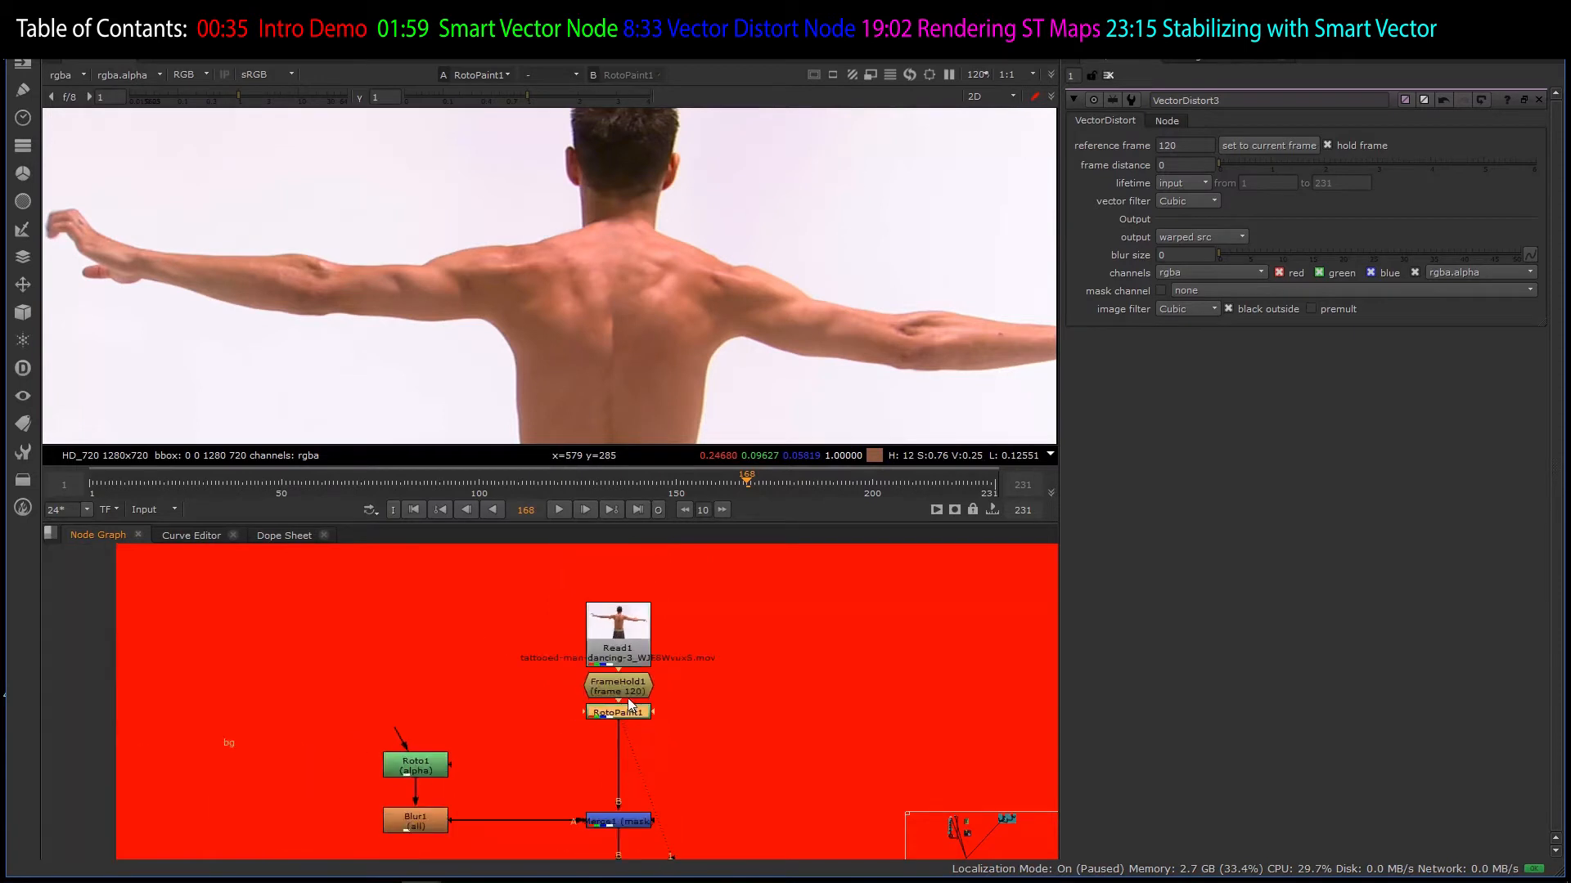
{"action": "scroll", "coordinate": [636, 789], "scroll_direction": "up", "scroll_amount": 2}
{"action": "left_click", "coordinate": [638, 776]}
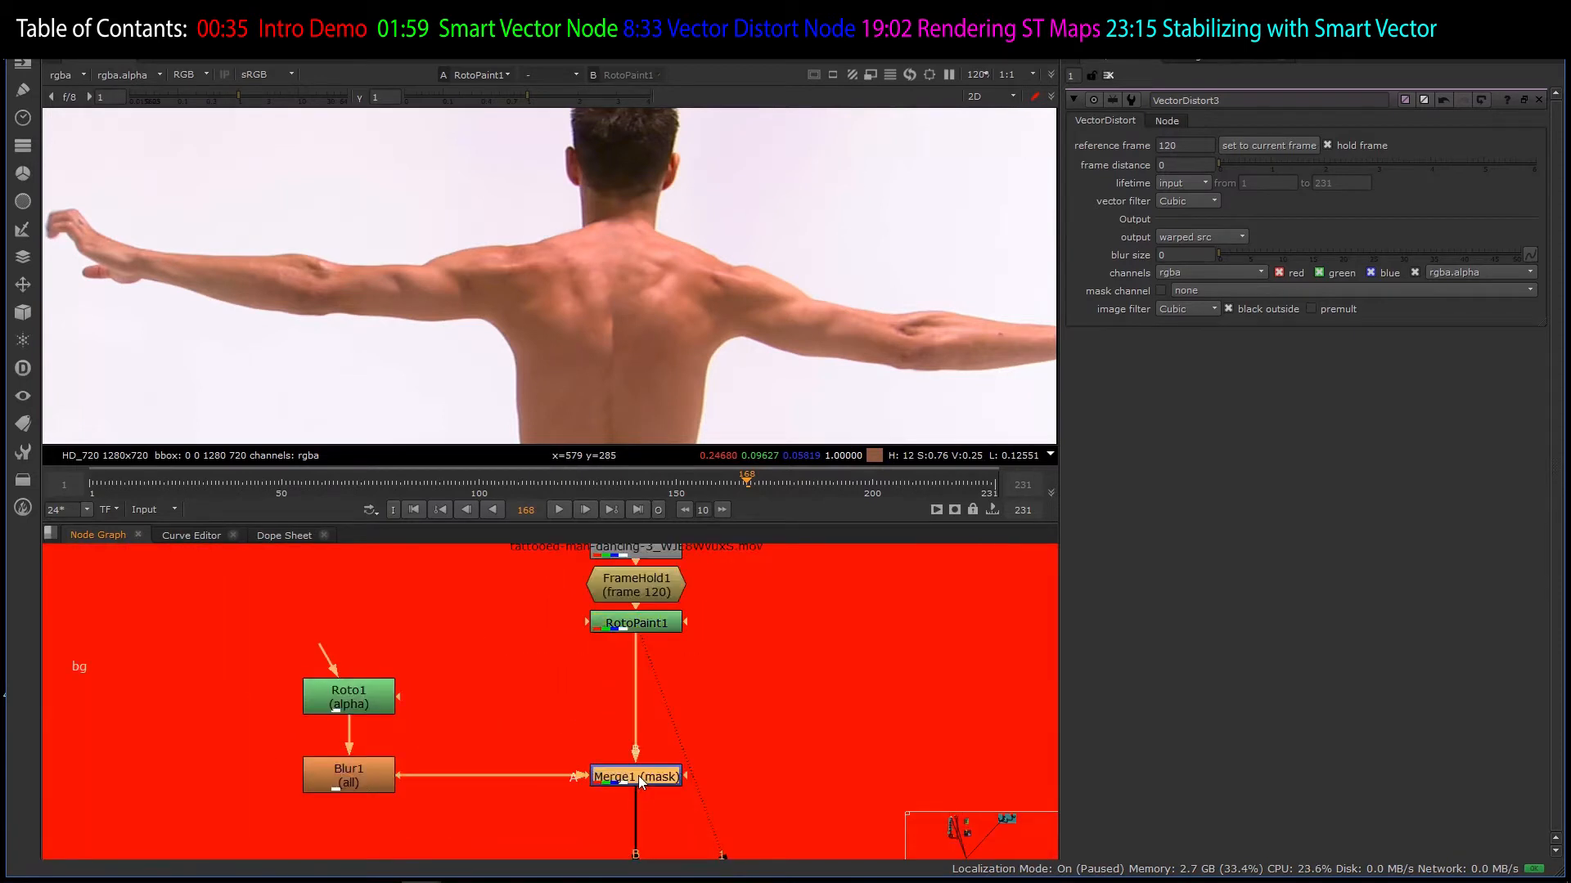
{"action": "key", "text": "1"}
{"action": "left_click", "coordinate": [371, 700]}
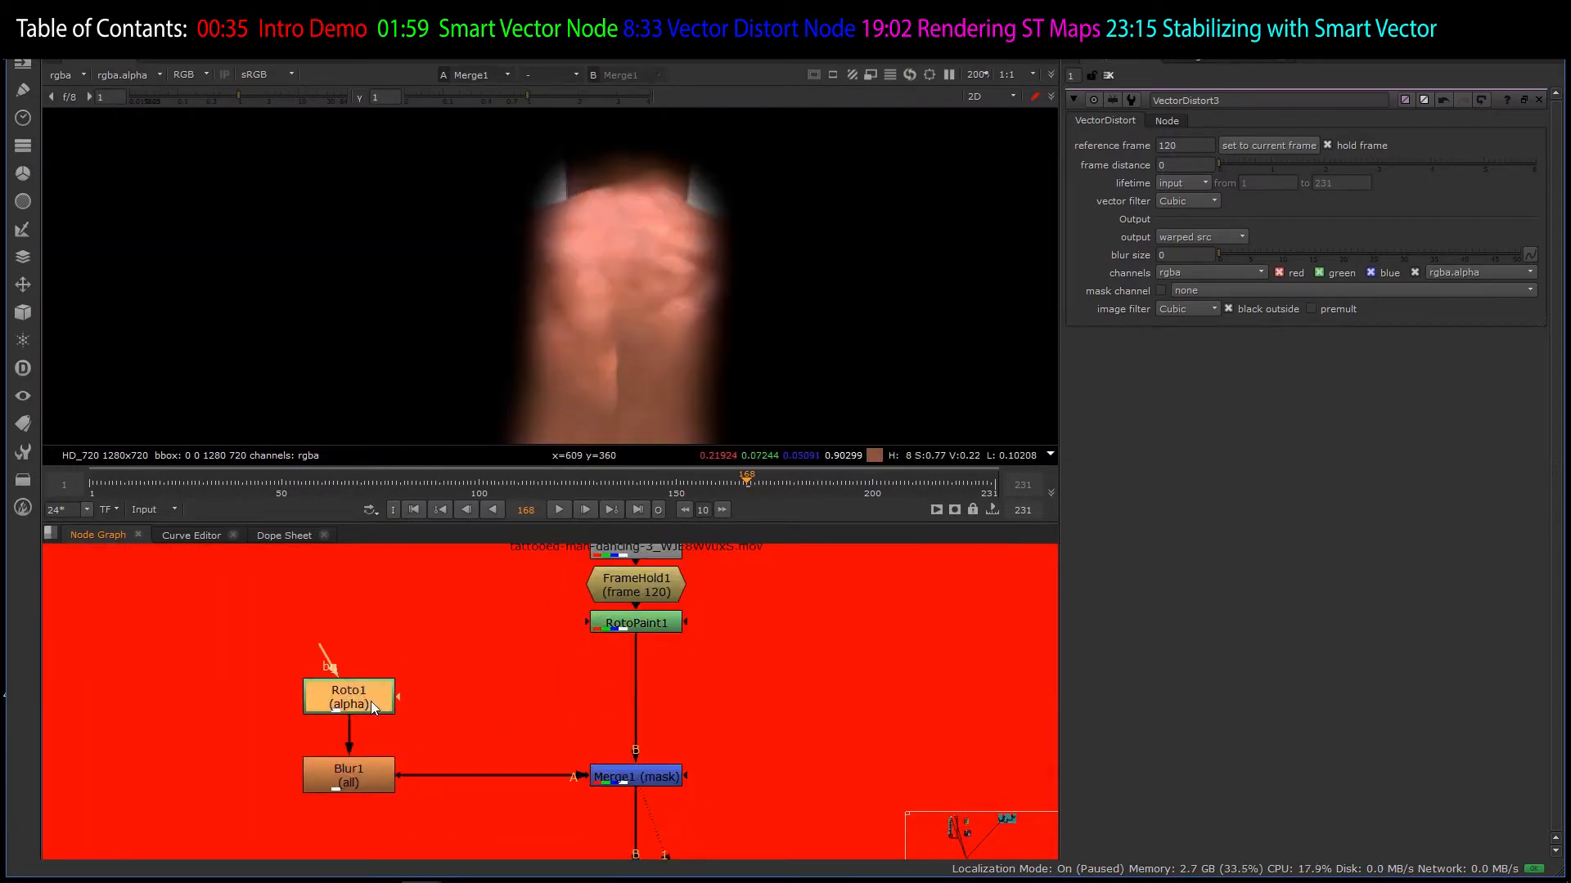
{"action": "double_click", "coordinate": [372, 692]}
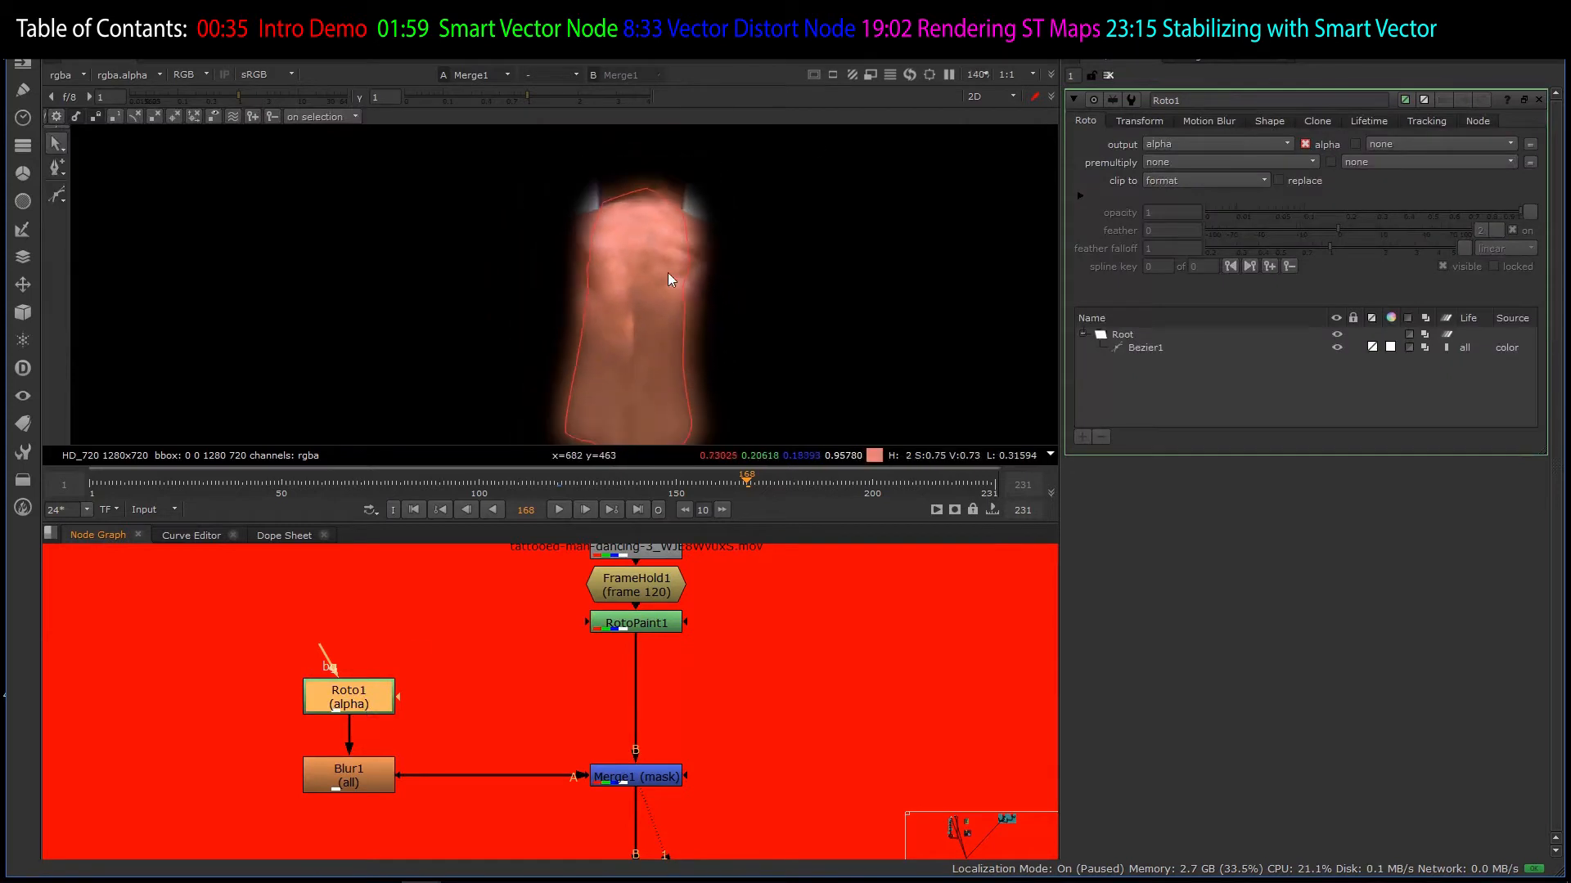
{"action": "scroll", "coordinate": [700, 275], "scroll_direction": "down", "scroll_amount": 3}
{"action": "scroll", "coordinate": [672, 400], "scroll_direction": "up", "scroll_amount": 2}
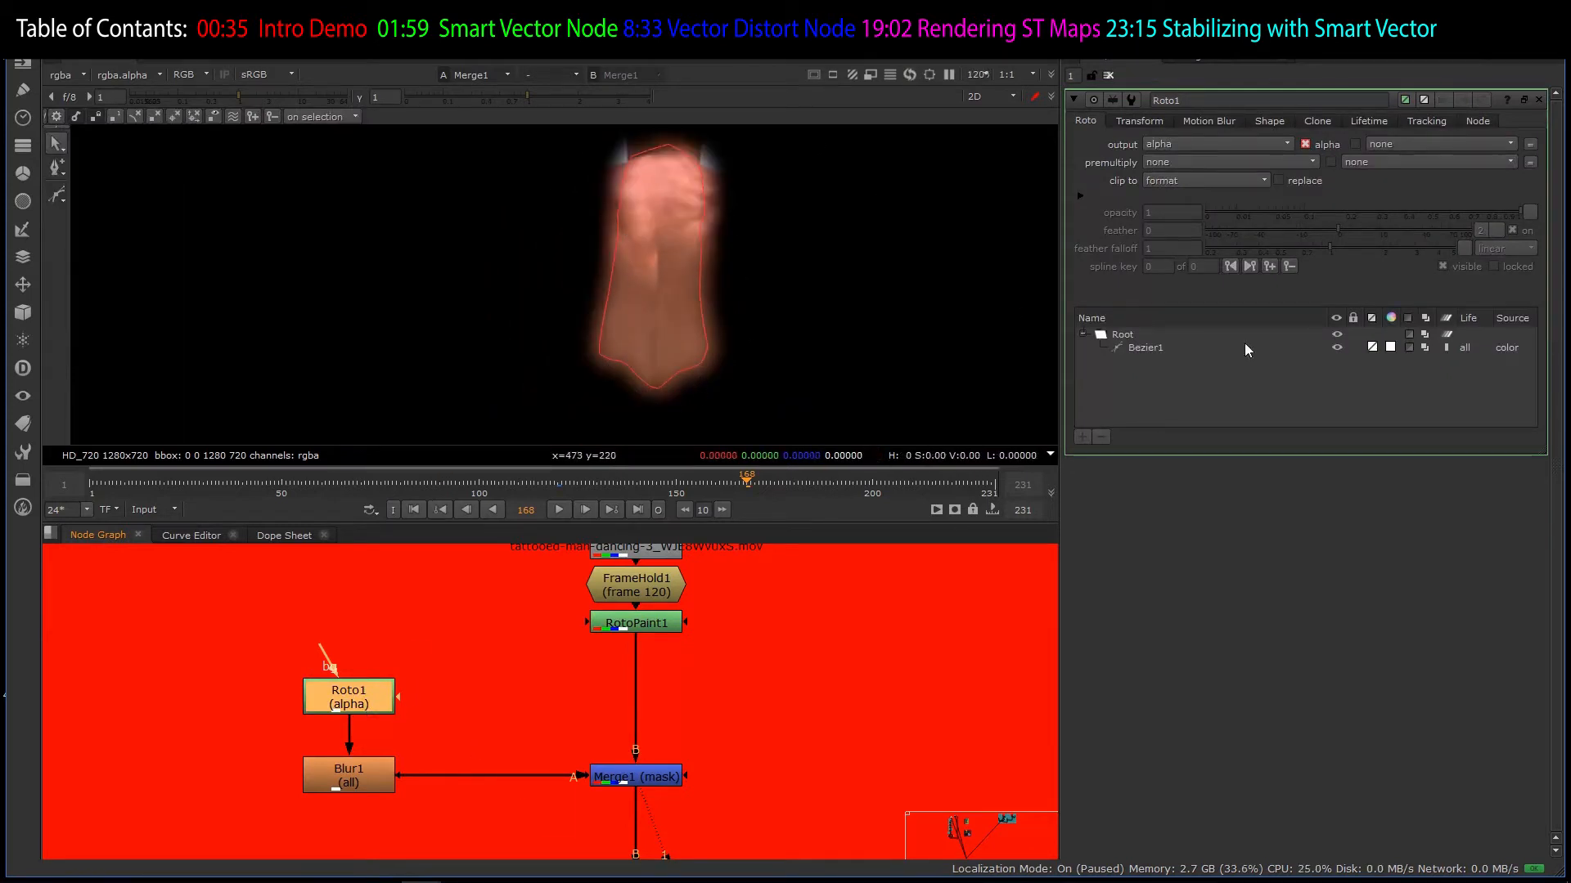
- Inspect the alpha channel of Blur1 and Merge1 (mask), and switch the viewer back to the masked colour result
{"action": "left_click", "coordinate": [368, 781]}
{"action": "key", "text": "1"}
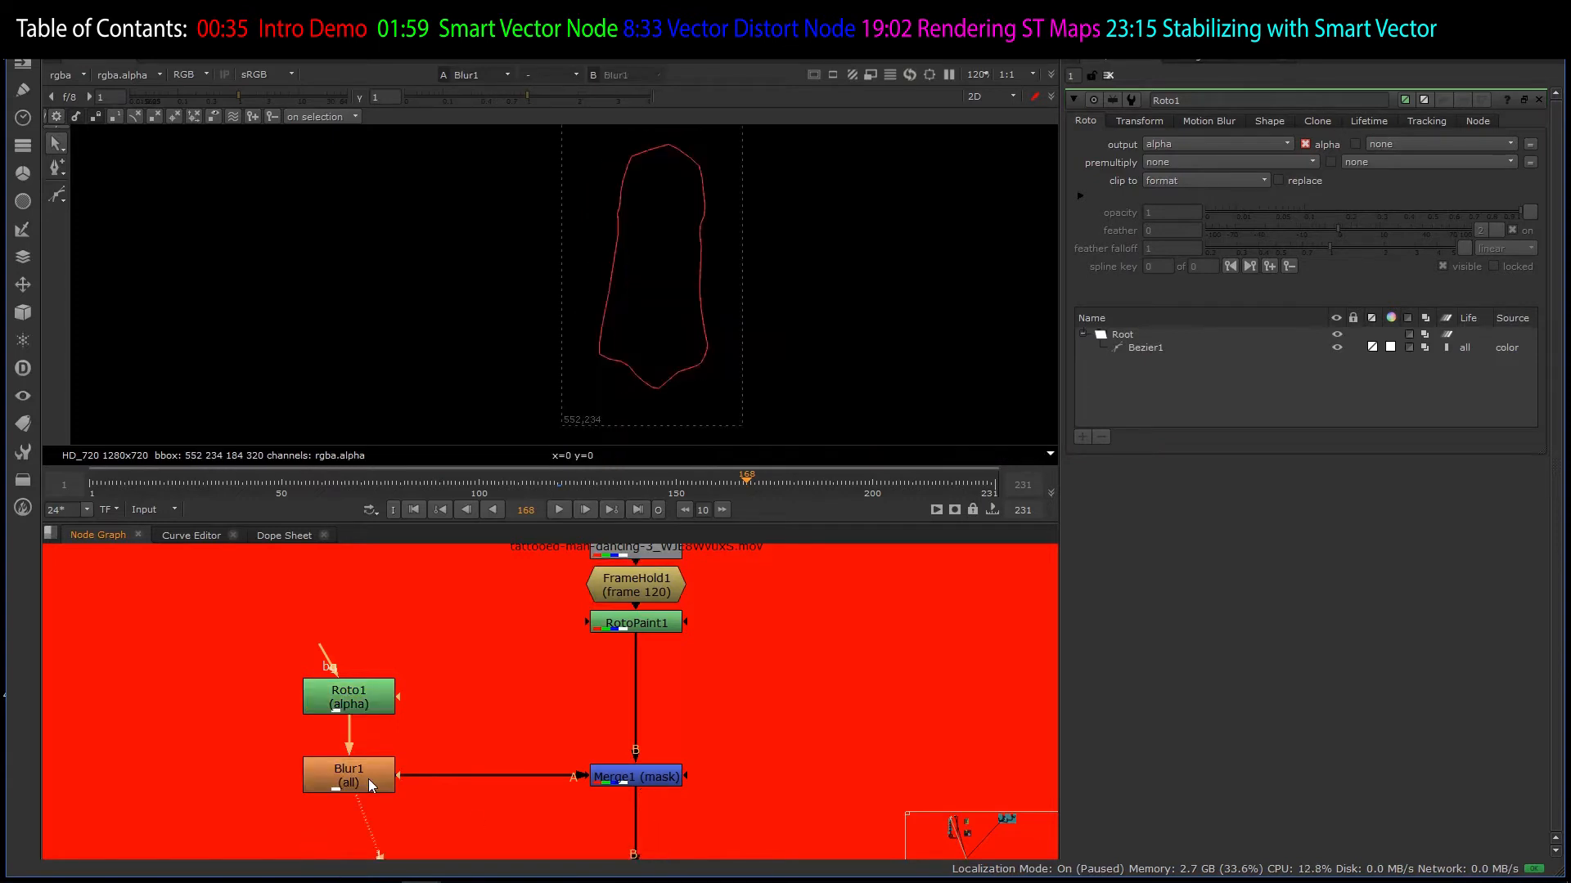
{"action": "key", "text": "a"}
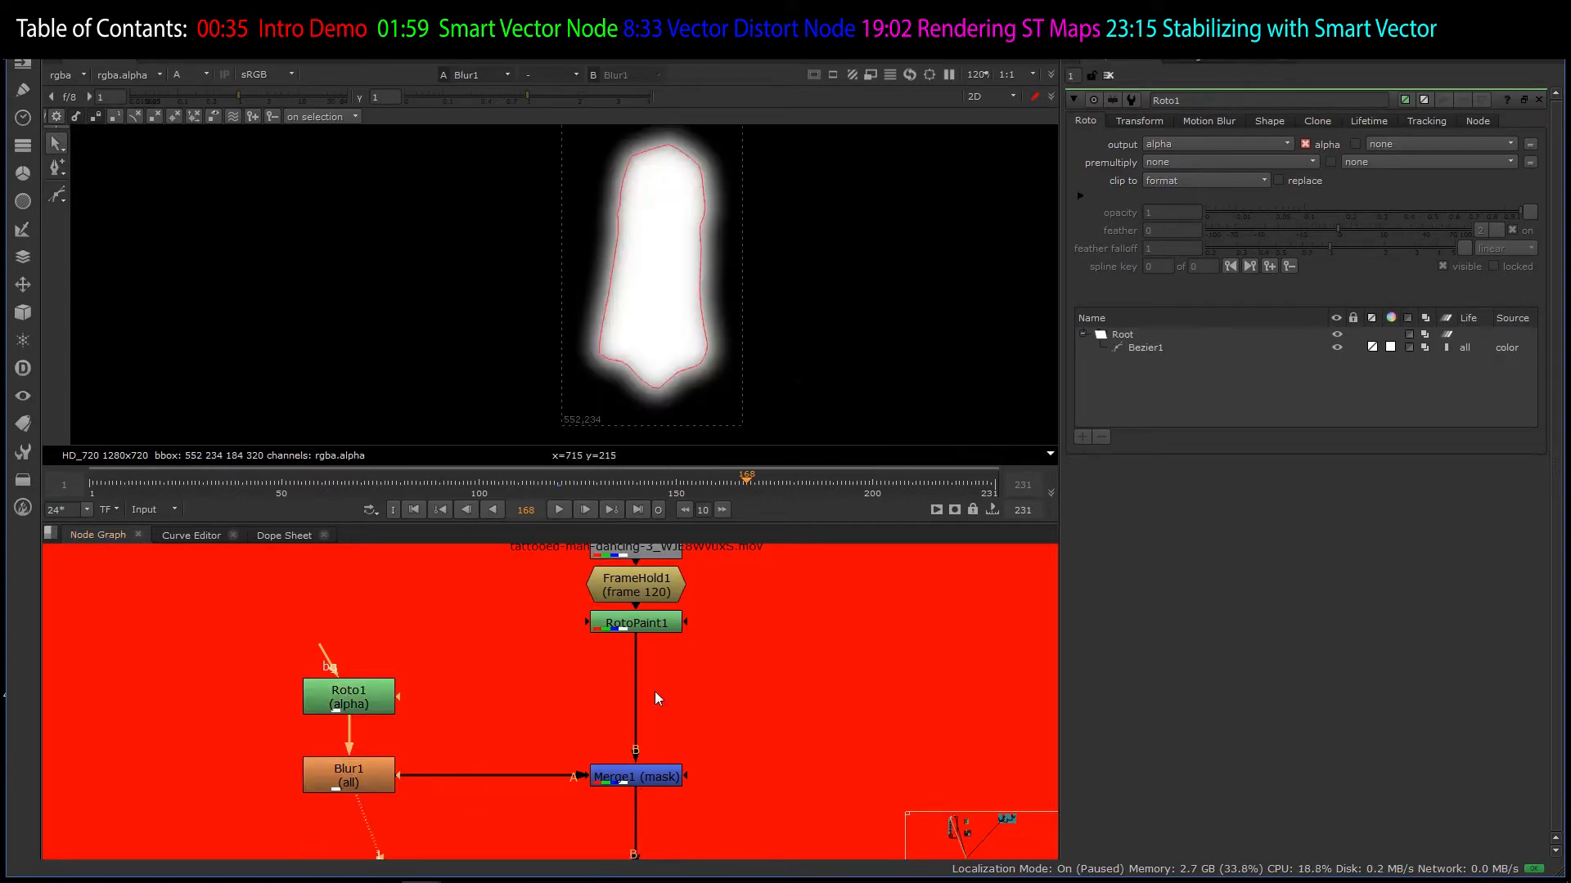
{"action": "left_click", "coordinate": [619, 779]}
{"action": "key", "text": "1"}
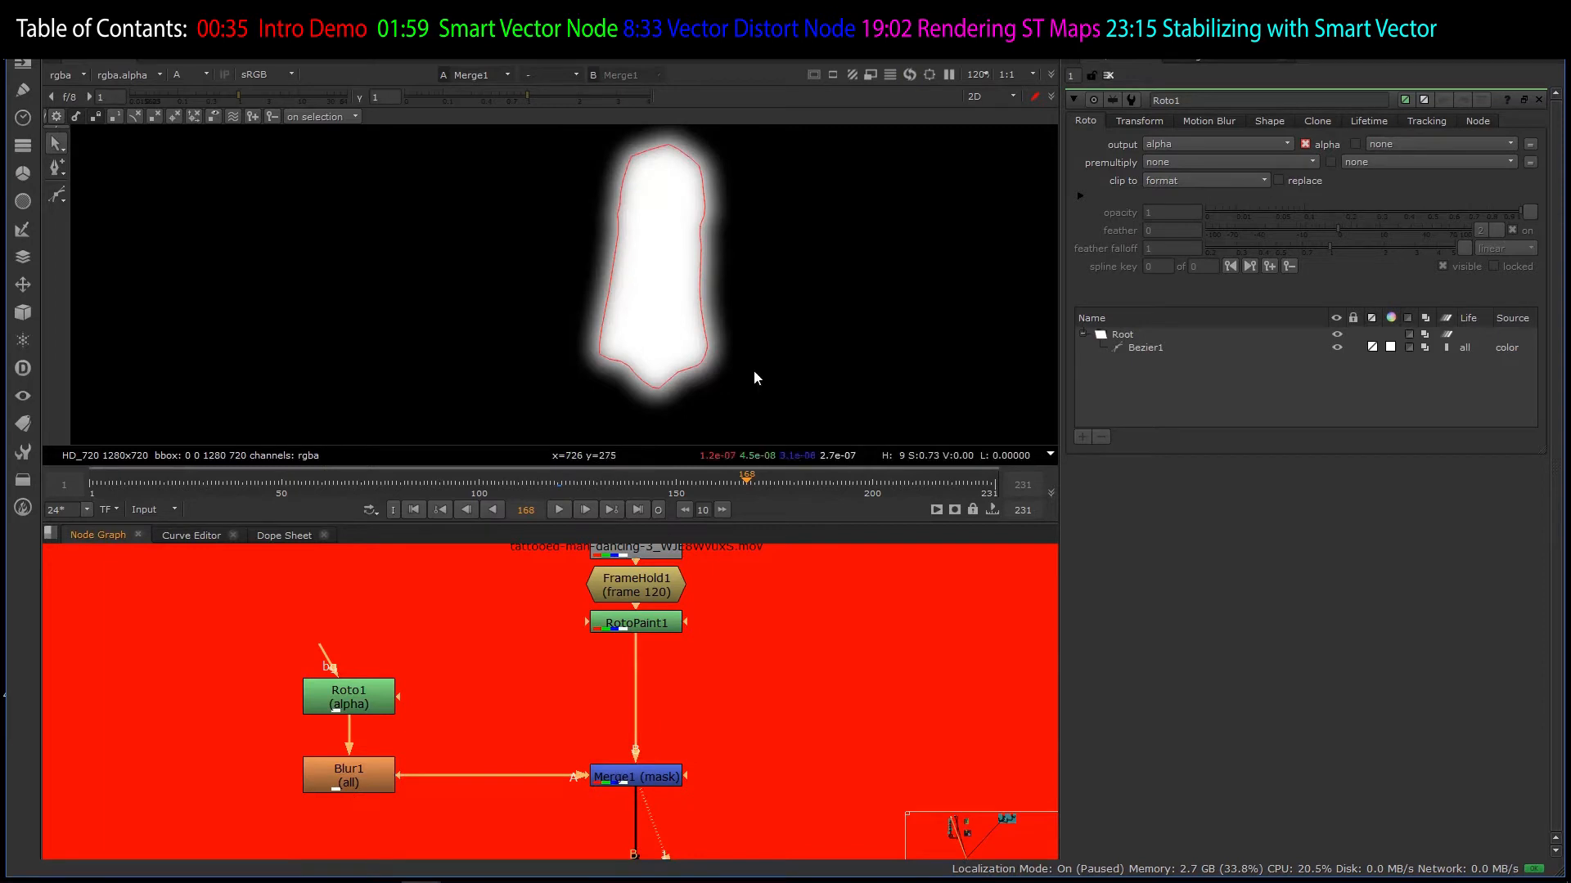
{"action": "key", "text": "a"}
{"action": "scroll", "coordinate": [650, 782], "scroll_direction": "up", "scroll_amount": 3}
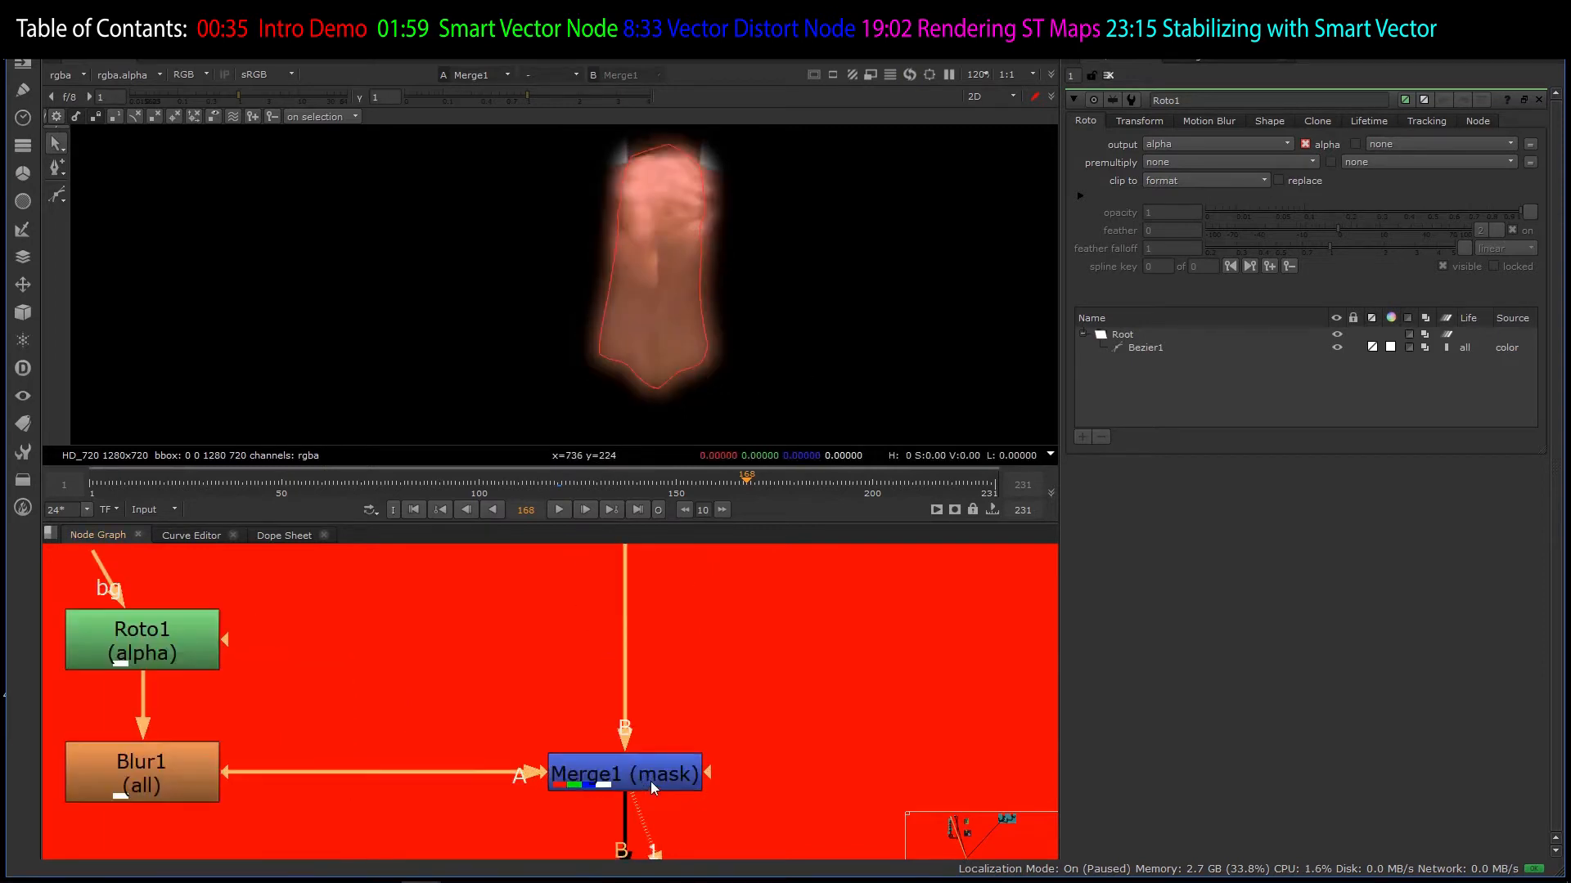
{"action": "scroll", "coordinate": [645, 779], "scroll_direction": "down", "scroll_amount": 3}
{"action": "scroll", "coordinate": [707, 362], "scroll_direction": "down", "scroll_amount": 3}
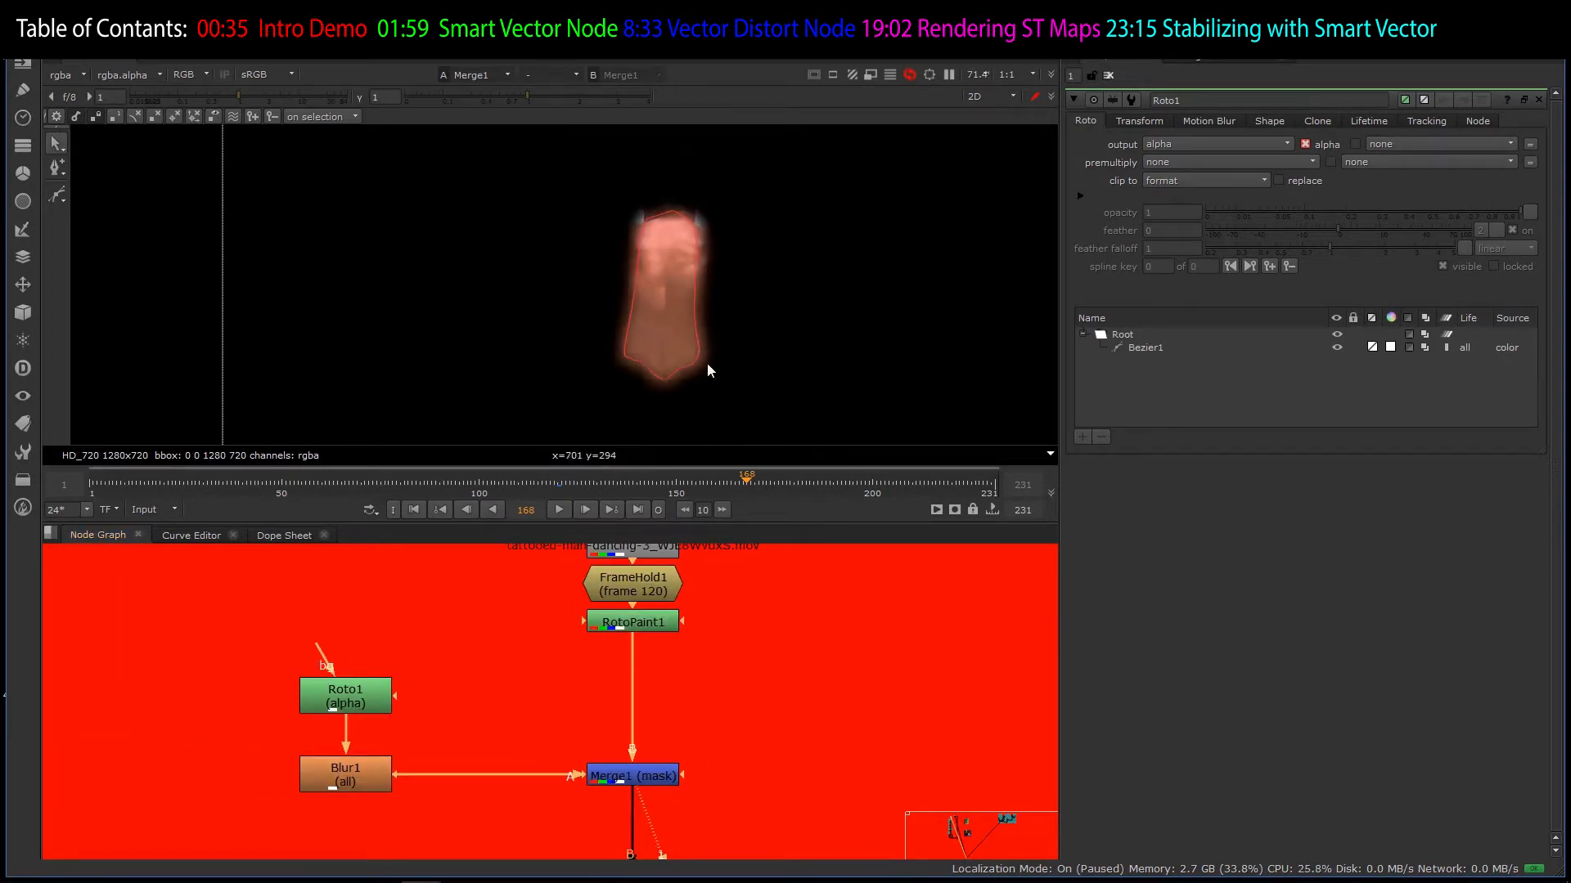
- Find the end of the stacked tattoo backdrops and view the output of Dot4 above the matchmove branches
{"action": "scroll", "coordinate": [631, 669], "scroll_direction": "down", "scroll_amount": 8}
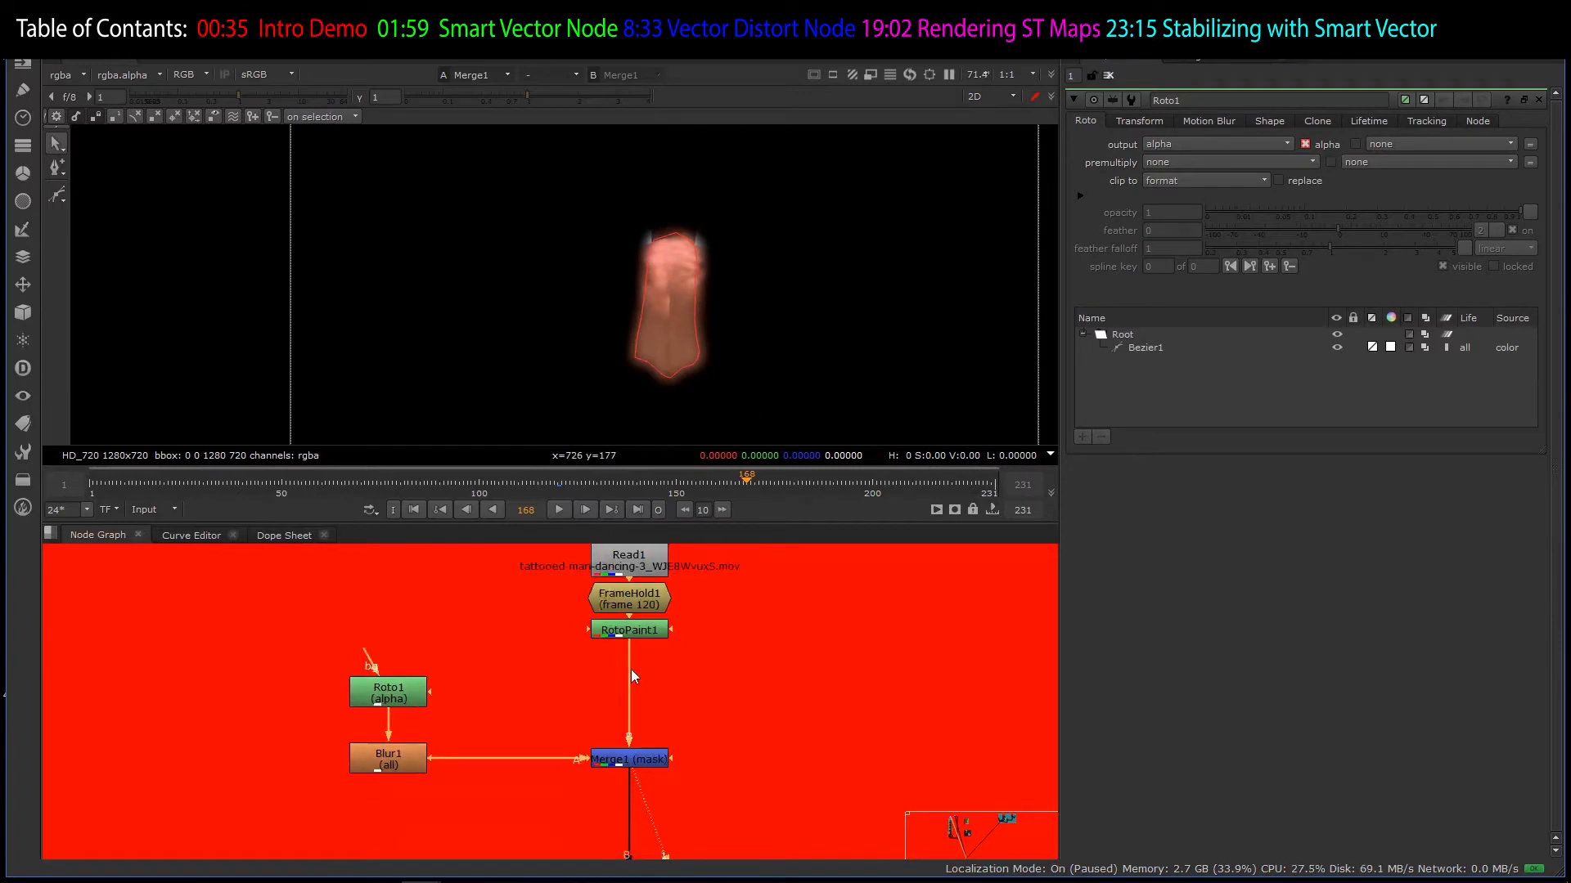
{"action": "scroll", "coordinate": [637, 671], "scroll_direction": "up", "scroll_amount": 3}
{"action": "scroll", "coordinate": [651, 630], "scroll_direction": "down", "scroll_amount": 6}
{"action": "scroll", "coordinate": [645, 814], "scroll_direction": "up", "scroll_amount": 3}
{"action": "scroll", "coordinate": [641, 812], "scroll_direction": "down", "scroll_amount": 2}
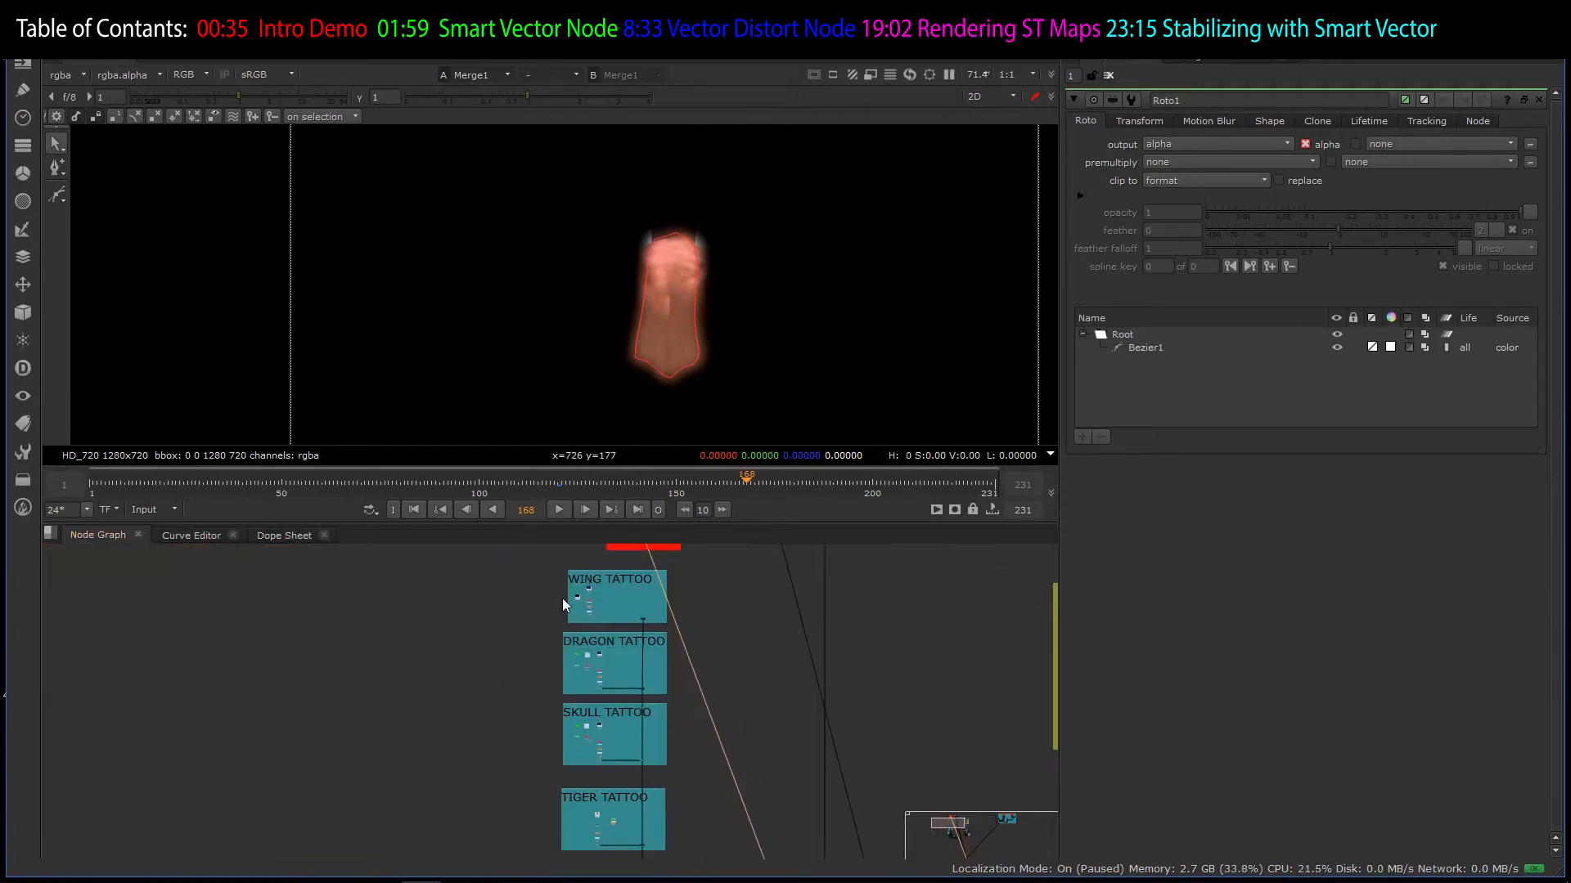
{"action": "scroll", "coordinate": [619, 723], "scroll_direction": "down", "scroll_amount": 4}
{"action": "scroll", "coordinate": [633, 719], "scroll_direction": "down", "scroll_amount": 2}
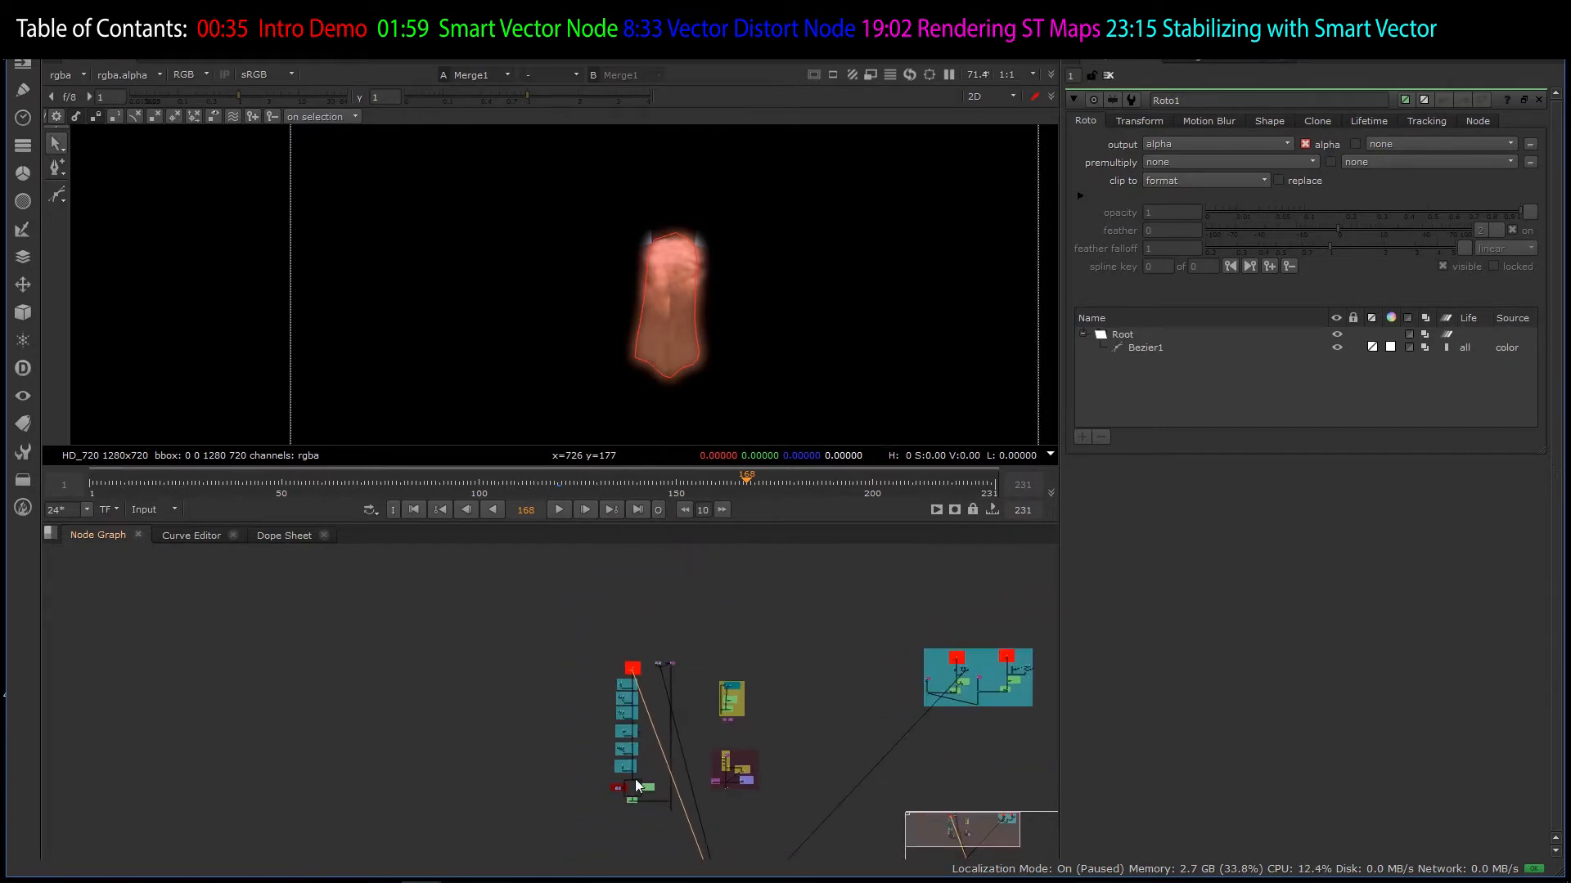
{"action": "scroll", "coordinate": [633, 806], "scroll_direction": "up", "scroll_amount": 8}
{"action": "scroll", "coordinate": [632, 782], "scroll_direction": "up", "scroll_amount": 1}
{"action": "left_click", "coordinate": [607, 658]}
{"action": "key", "text": "1"}
{"action": "scroll", "coordinate": [564, 634], "scroll_direction": "down", "scroll_amount": 3}
{"action": "scroll", "coordinate": [599, 646], "scroll_direction": "down", "scroll_amount": 3}
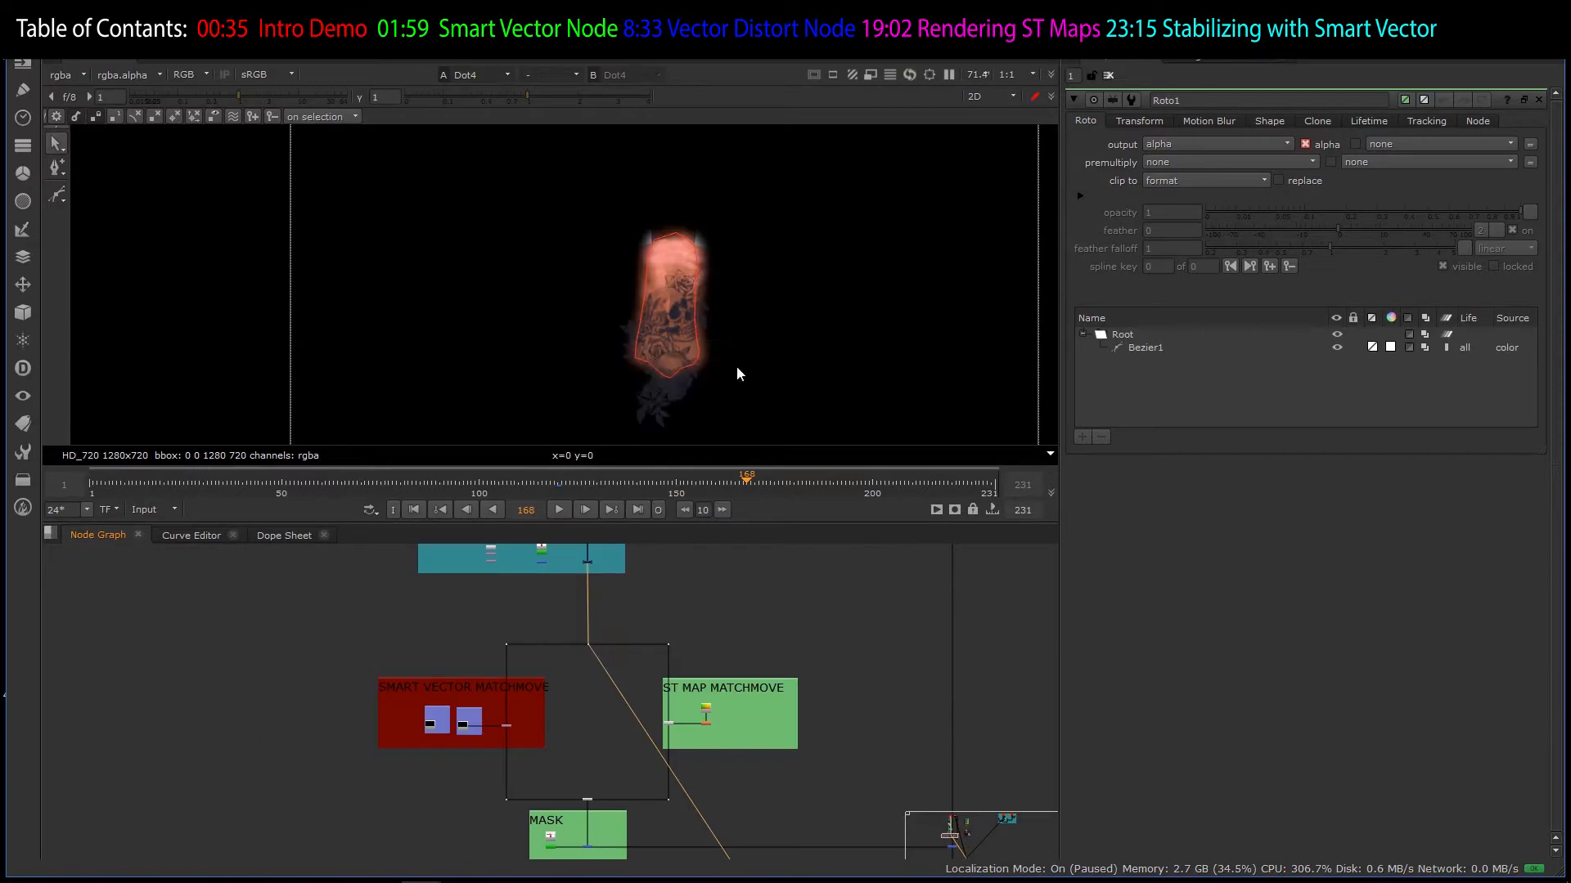
- Find the SKULL TATTOO backdrop and disable the merge node that adds its artwork to the main pipe
{"action": "scroll", "coordinate": [749, 274], "scroll_direction": "up", "scroll_amount": 1}
{"action": "scroll", "coordinate": [573, 810], "scroll_direction": "down", "scroll_amount": 3}
{"action": "scroll", "coordinate": [580, 654], "scroll_direction": "up", "scroll_amount": 6}
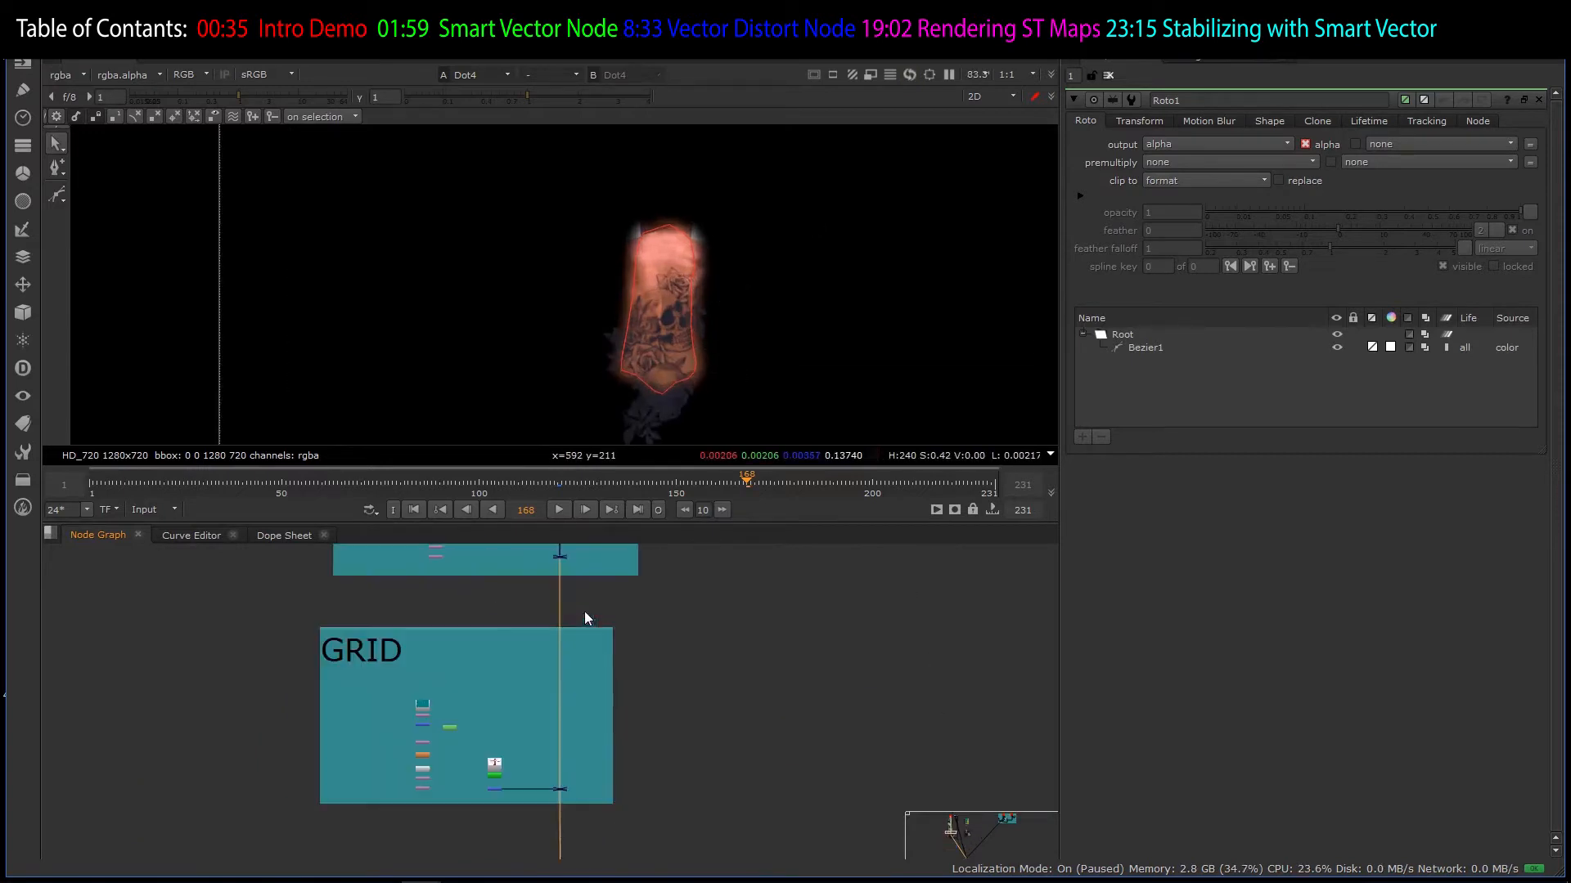
{"action": "scroll", "coordinate": [543, 729], "scroll_direction": "up", "scroll_amount": 1}
{"action": "scroll", "coordinate": [543, 641], "scroll_direction": "down", "scroll_amount": 2}
{"action": "scroll", "coordinate": [552, 679], "scroll_direction": "up", "scroll_amount": 4}
{"action": "scroll", "coordinate": [561, 742], "scroll_direction": "down", "scroll_amount": 9}
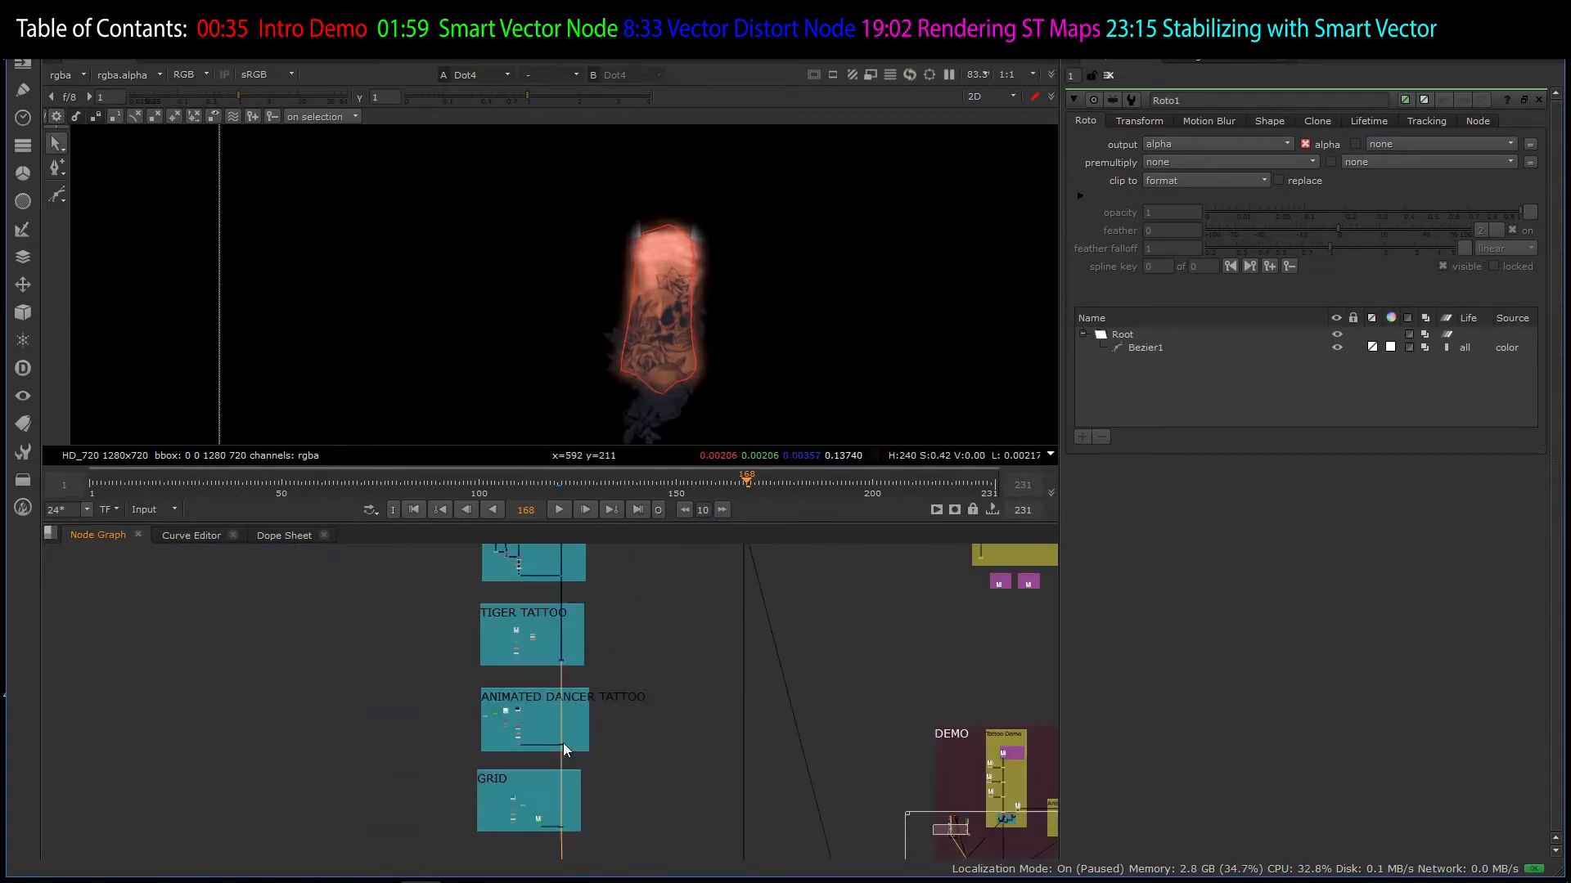
{"action": "scroll", "coordinate": [557, 592], "scroll_direction": "up", "scroll_amount": 5}
{"action": "scroll", "coordinate": [572, 743], "scroll_direction": "down", "scroll_amount": 5}
{"action": "scroll", "coordinate": [571, 604], "scroll_direction": "up", "scroll_amount": 4}
{"action": "scroll", "coordinate": [573, 655], "scroll_direction": "up", "scroll_amount": 5}
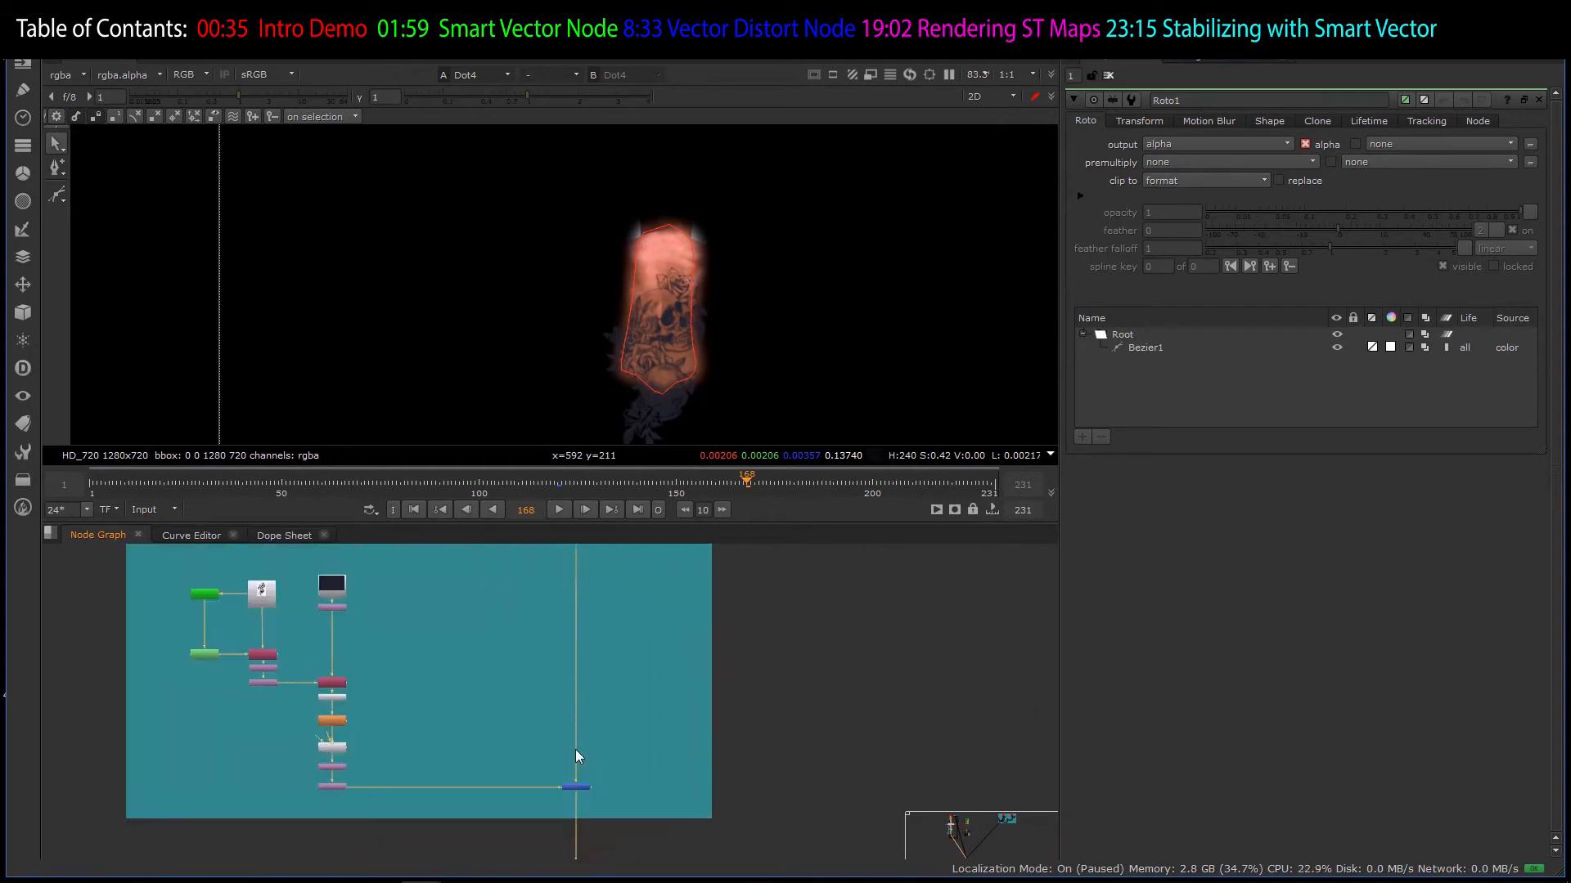
{"action": "scroll", "coordinate": [622, 696], "scroll_direction": "down", "scroll_amount": 8}
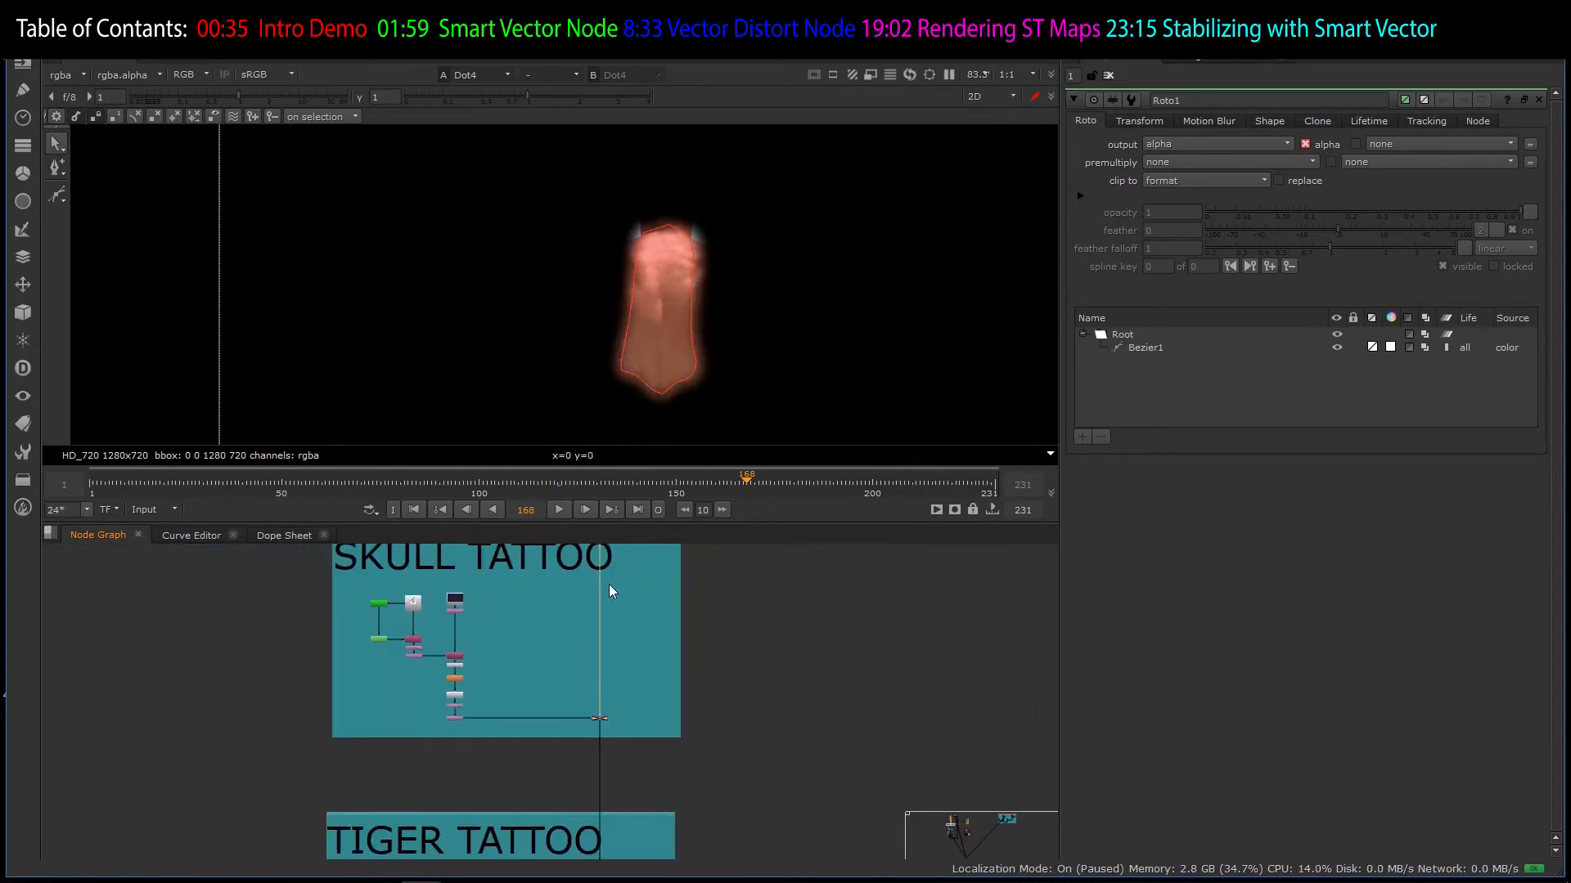
- Review the SMART VECTOR MATCHMOVE and ST MAP MATCHMOVE branches and locate the node fed by the HIGH RES vectors
{"action": "scroll", "coordinate": [651, 805], "scroll_direction": "up", "scroll_amount": 5}
{"action": "scroll", "coordinate": [566, 643], "scroll_direction": "up", "scroll_amount": 3}
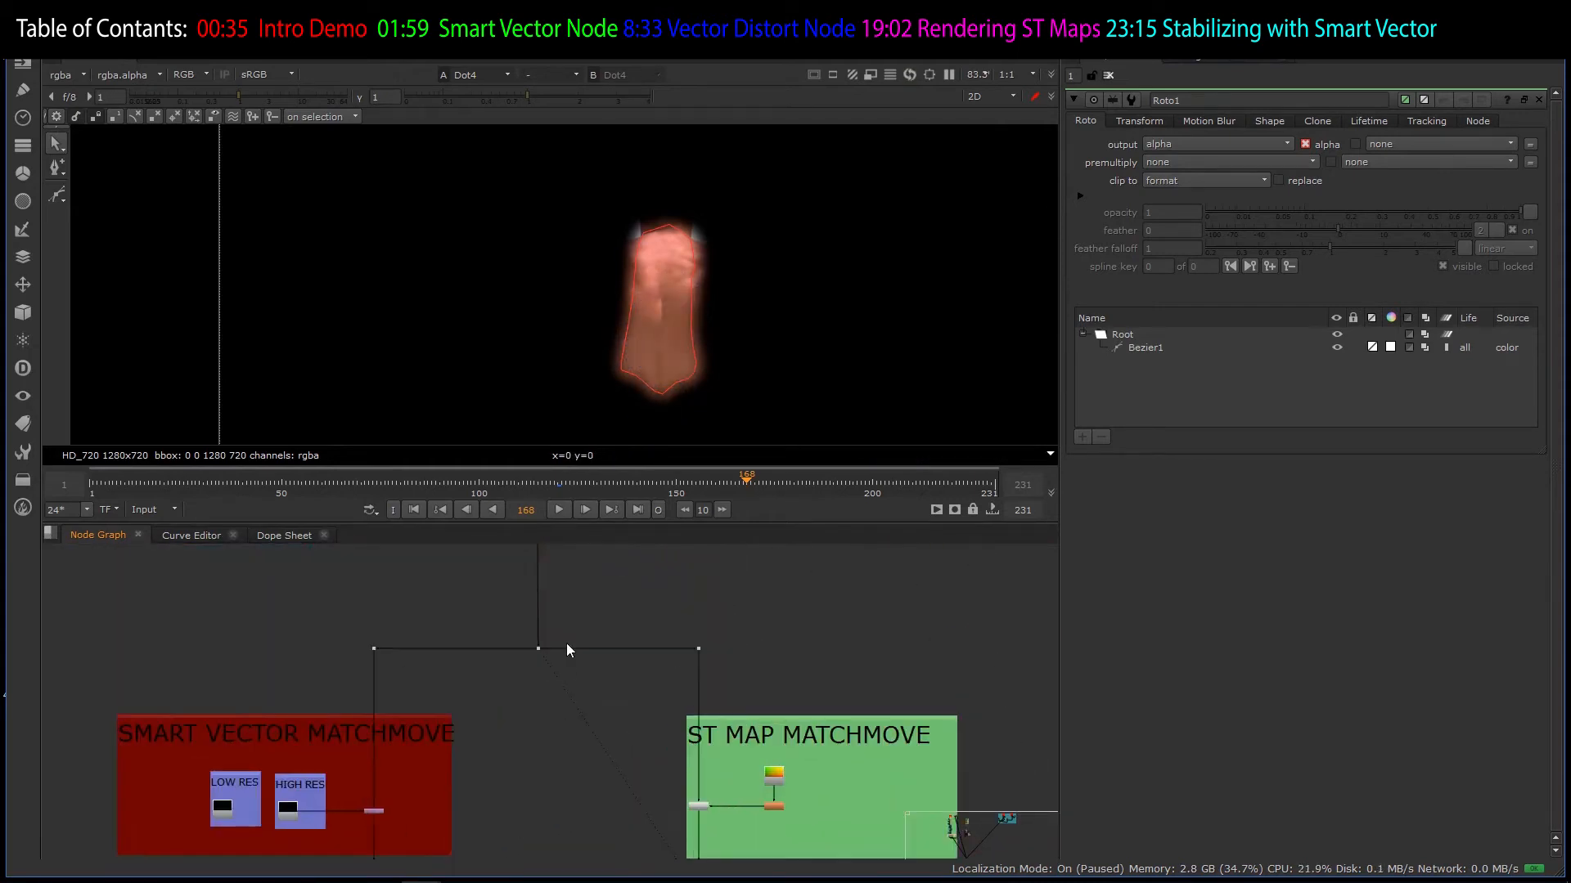
{"action": "scroll", "coordinate": [560, 692], "scroll_direction": "down", "scroll_amount": 3}
{"action": "scroll", "coordinate": [540, 709], "scroll_direction": "up", "scroll_amount": 3}
{"action": "scroll", "coordinate": [609, 673], "scroll_direction": "down", "scroll_amount": 3}
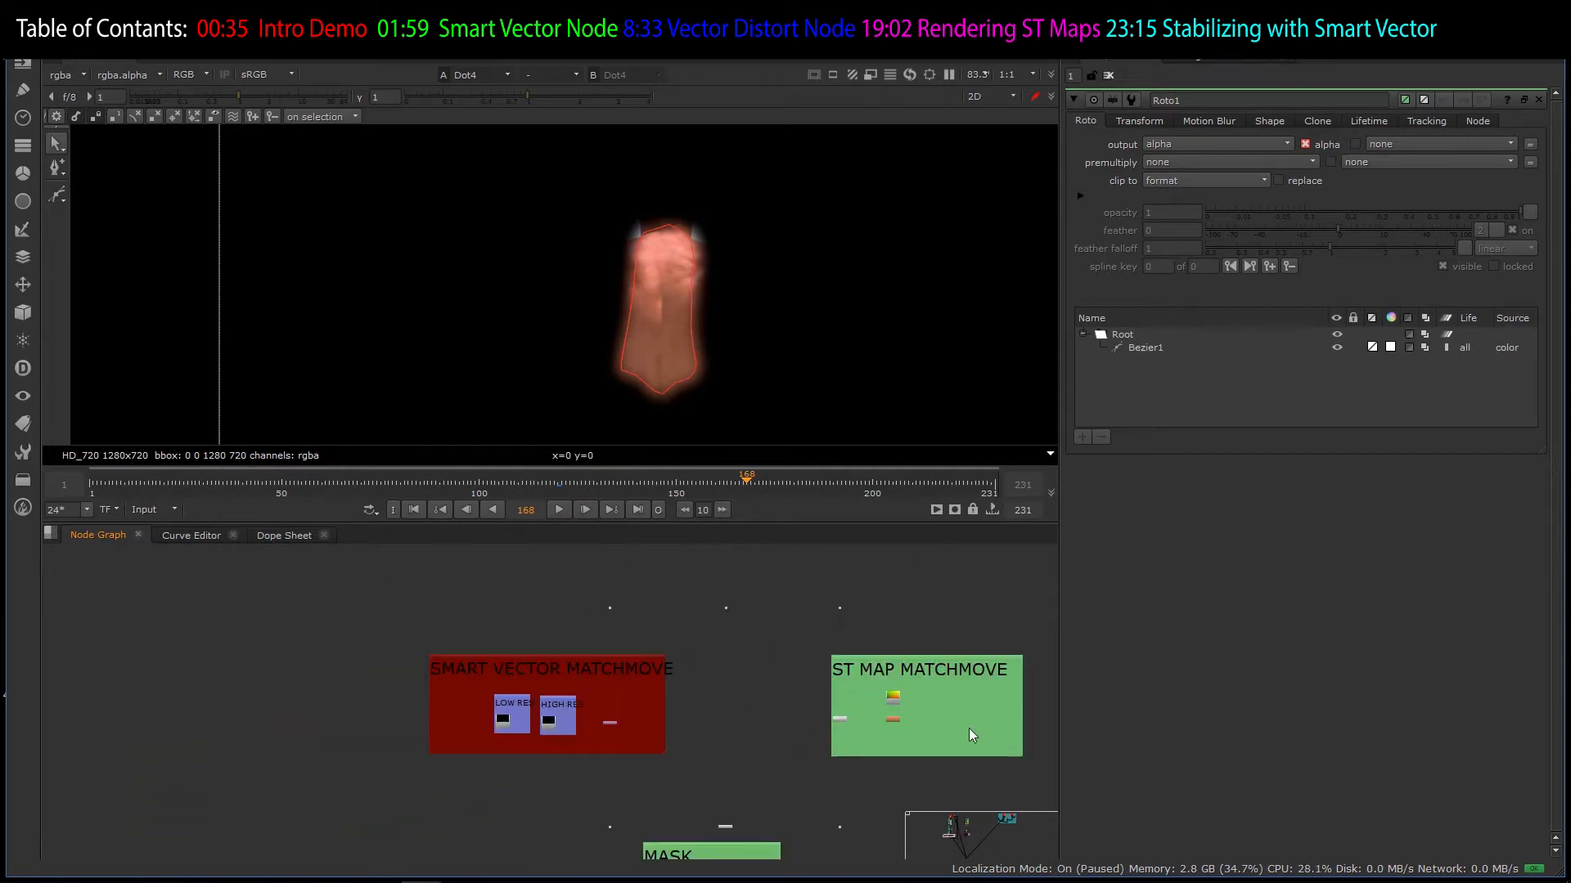
{"action": "scroll", "coordinate": [835, 725], "scroll_direction": "up", "scroll_amount": 3}
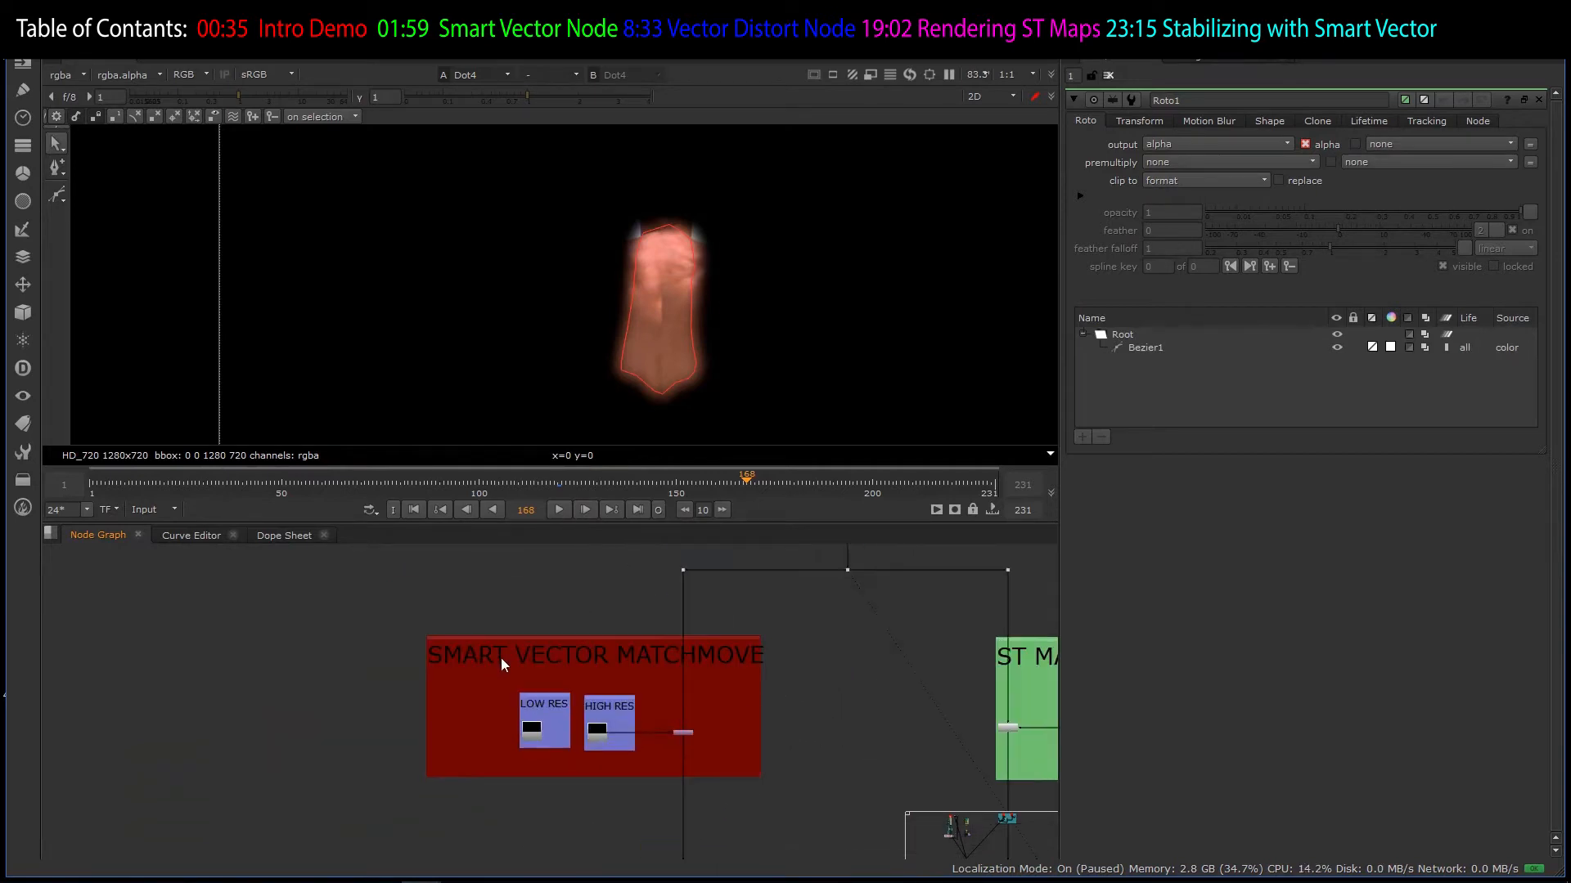
{"action": "scroll", "coordinate": [500, 657], "scroll_direction": "down", "scroll_amount": 3}
{"action": "scroll", "coordinate": [557, 661], "scroll_direction": "up", "scroll_amount": 1}
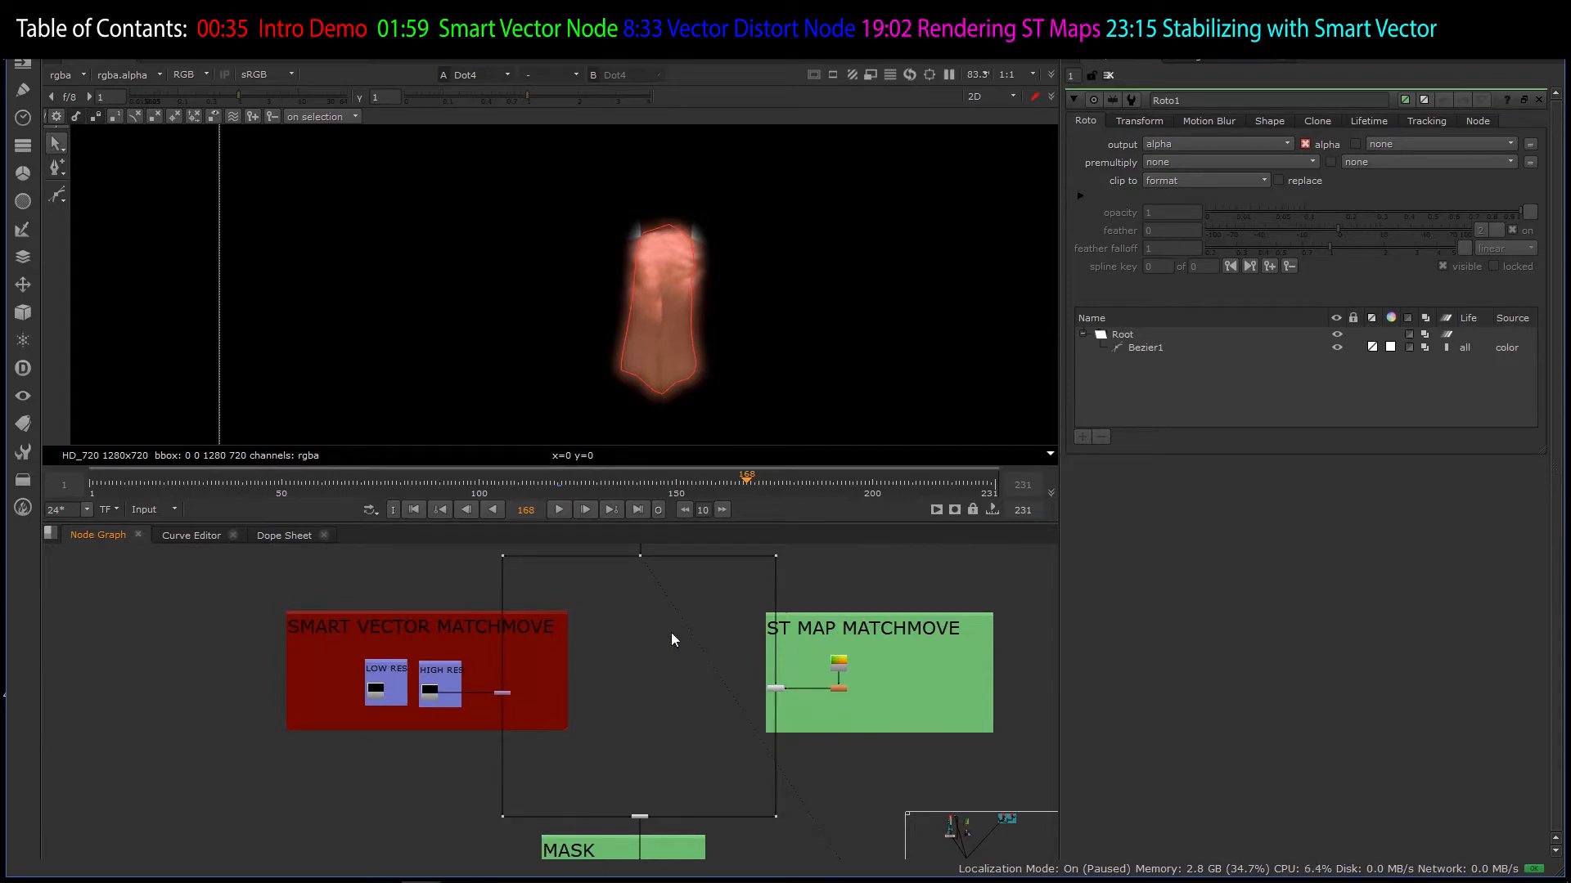
{"action": "scroll", "coordinate": [805, 661], "scroll_direction": "down", "scroll_amount": 5}
{"action": "scroll", "coordinate": [729, 660], "scroll_direction": "up", "scroll_amount": 4}
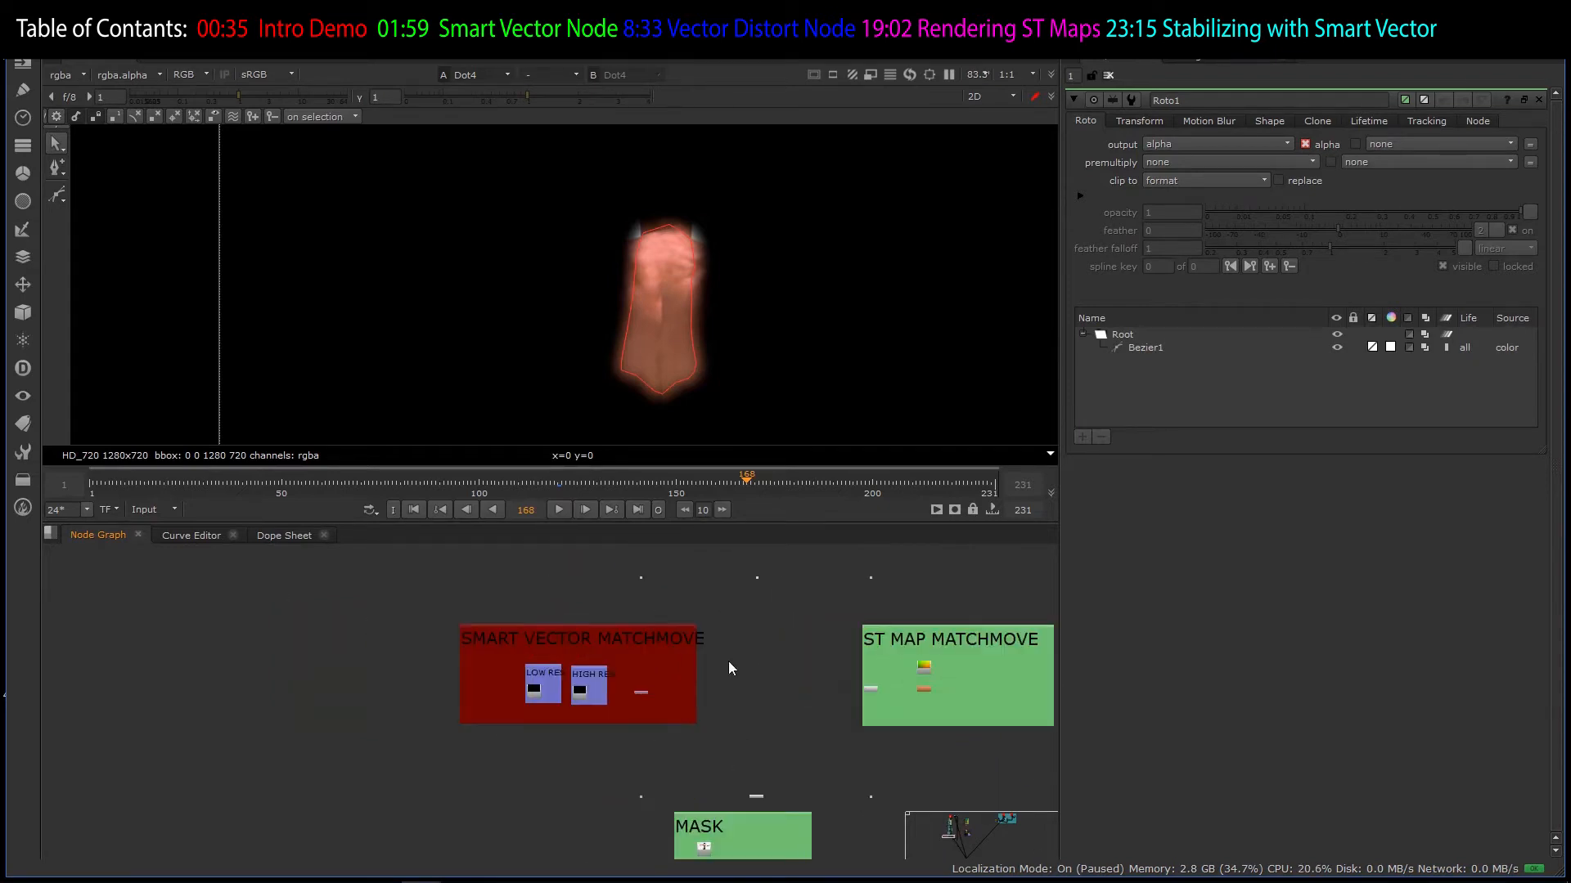
{"action": "scroll", "coordinate": [686, 702], "scroll_direction": "up", "scroll_amount": 8}
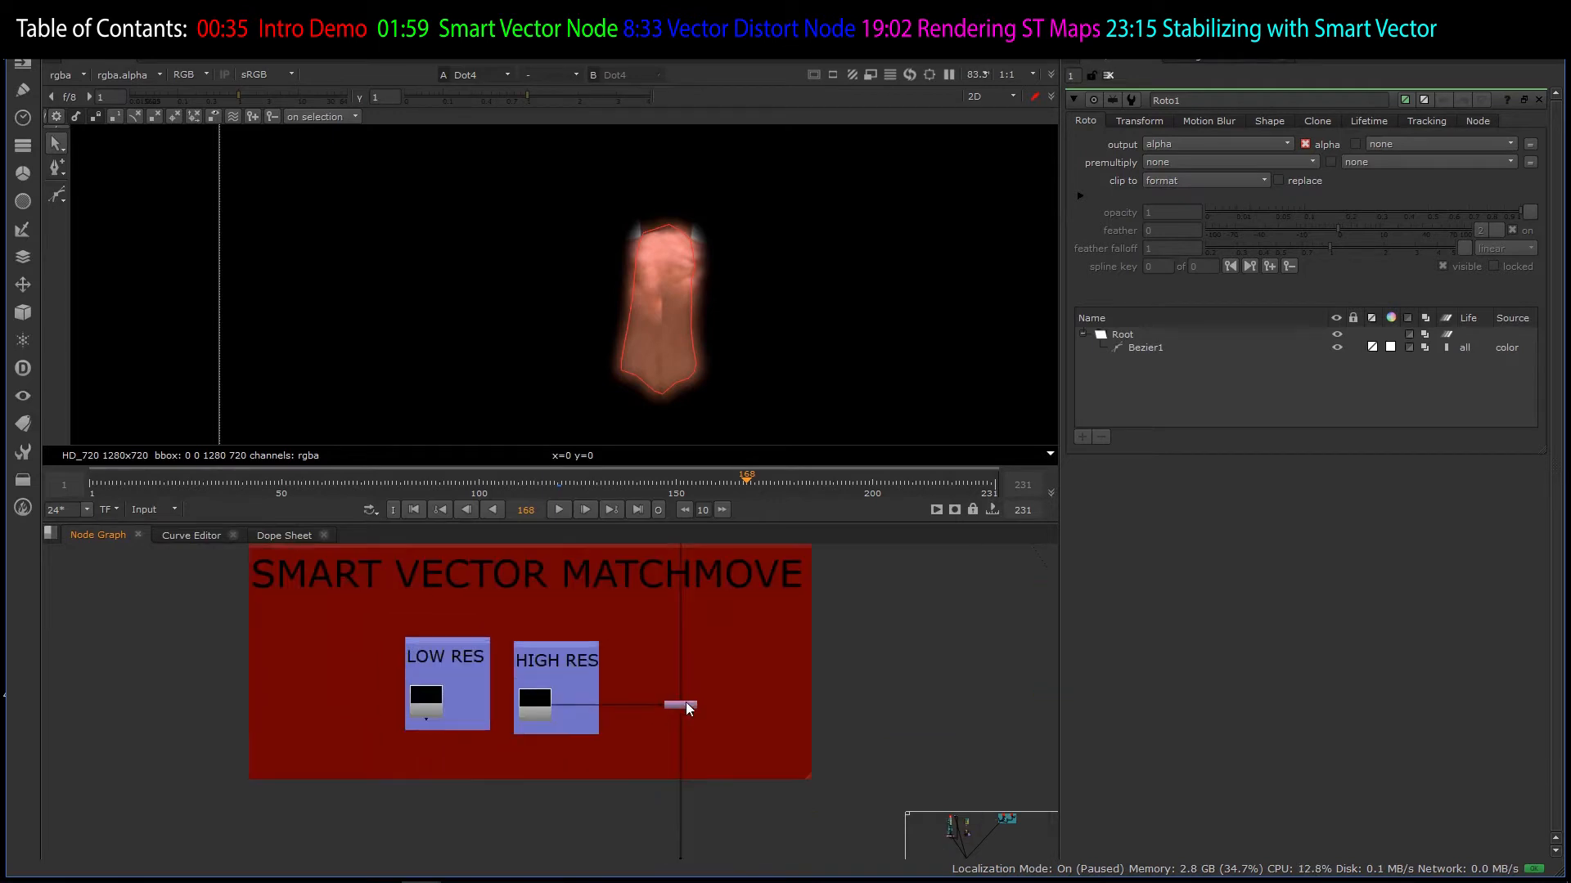
- Open the properties of VectorDistort2 in the SMART VECTOR MATCHMOVE backdrop and examine its settings and the patch feeding it
{"action": "left_click", "coordinate": [669, 711]}
{"action": "double_click", "coordinate": [669, 710]}
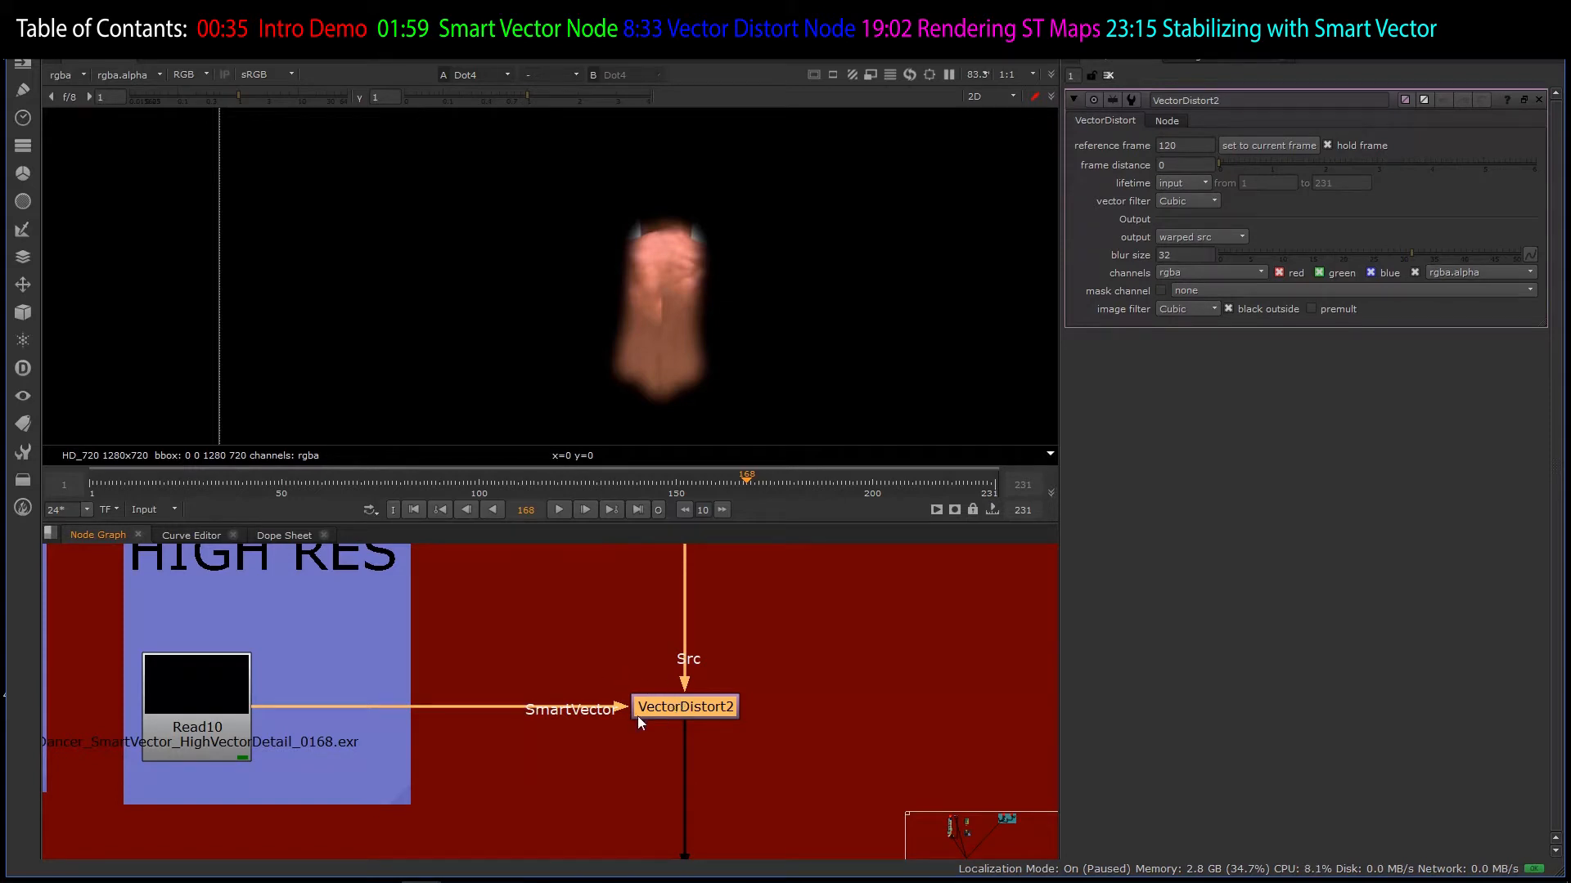
{"action": "scroll", "coordinate": [582, 735], "scroll_direction": "down", "scroll_amount": 5}
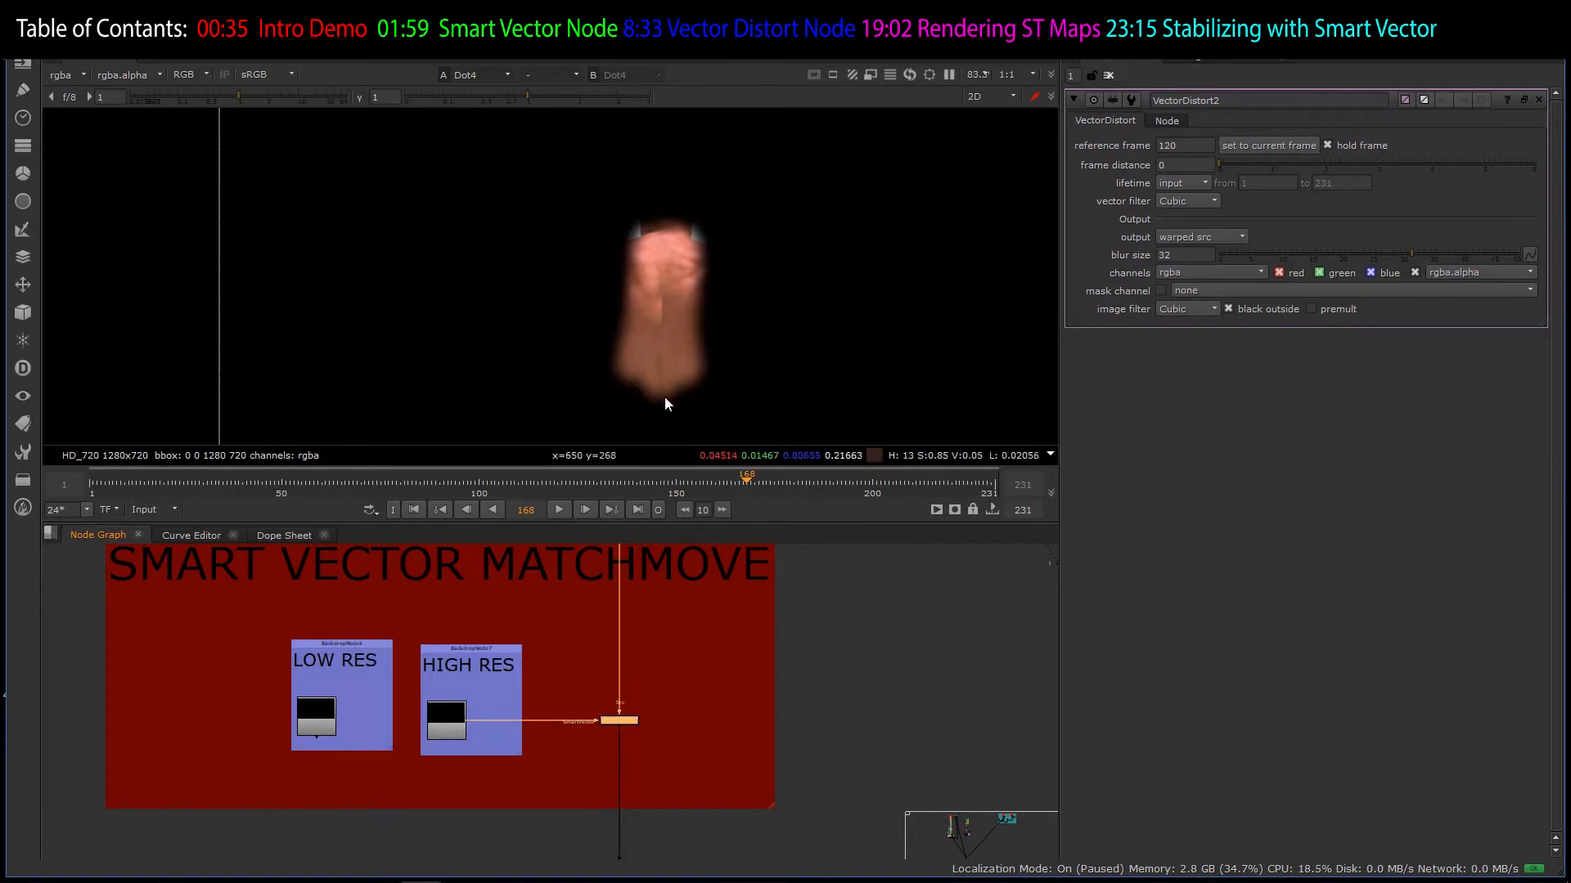
{"action": "scroll", "coordinate": [671, 268], "scroll_direction": "up", "scroll_amount": 3}
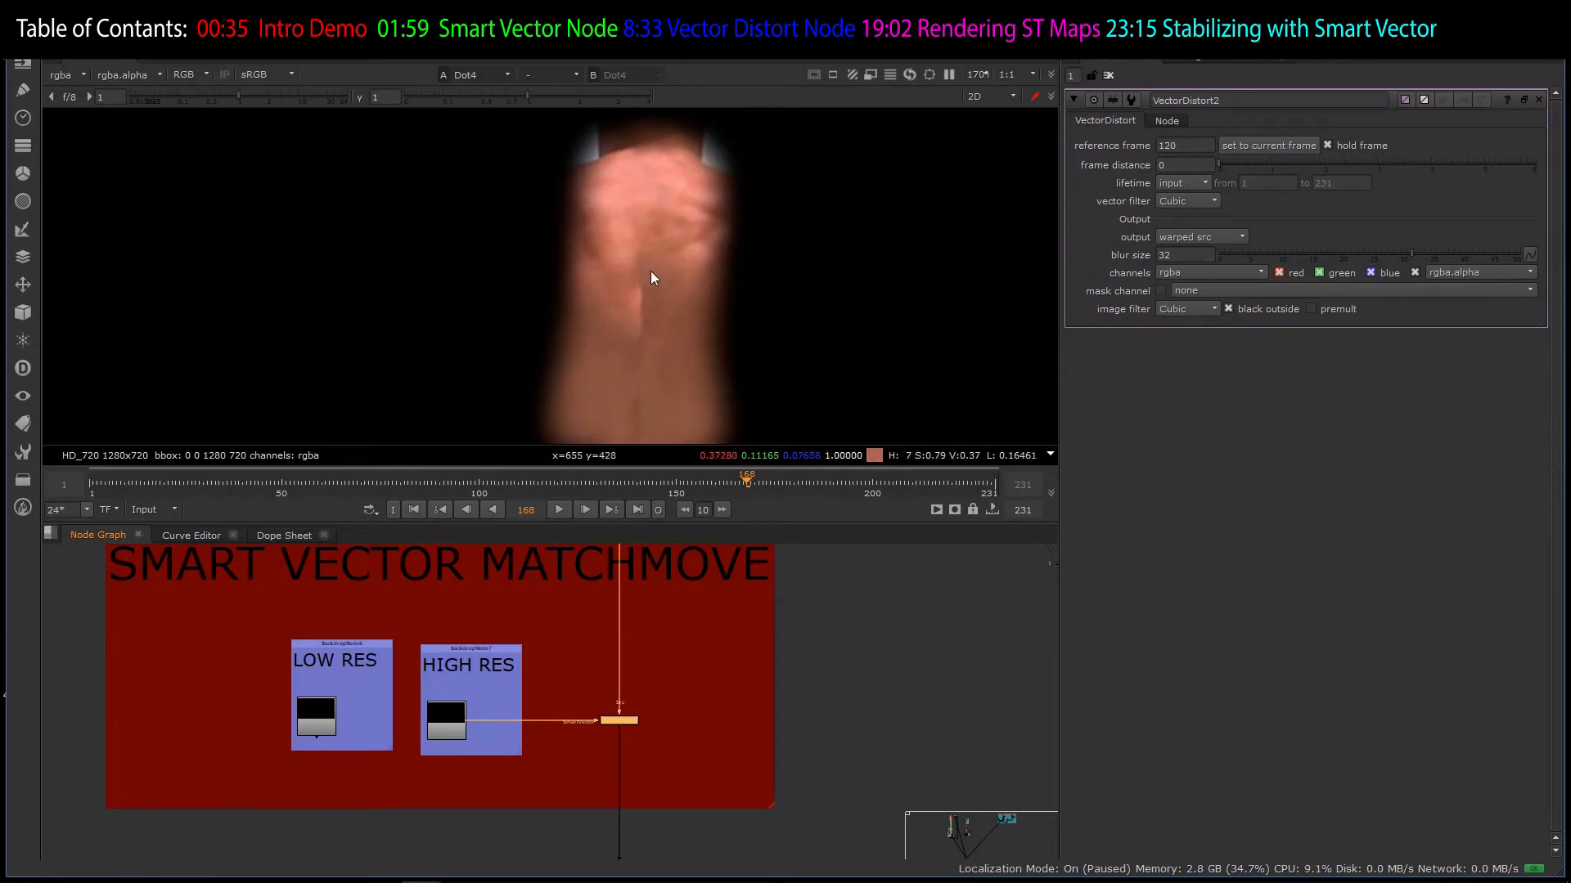
{"action": "scroll", "coordinate": [624, 717], "scroll_direction": "up", "scroll_amount": 4}
{"action": "scroll", "coordinate": [623, 717], "scroll_direction": "up", "scroll_amount": 4}
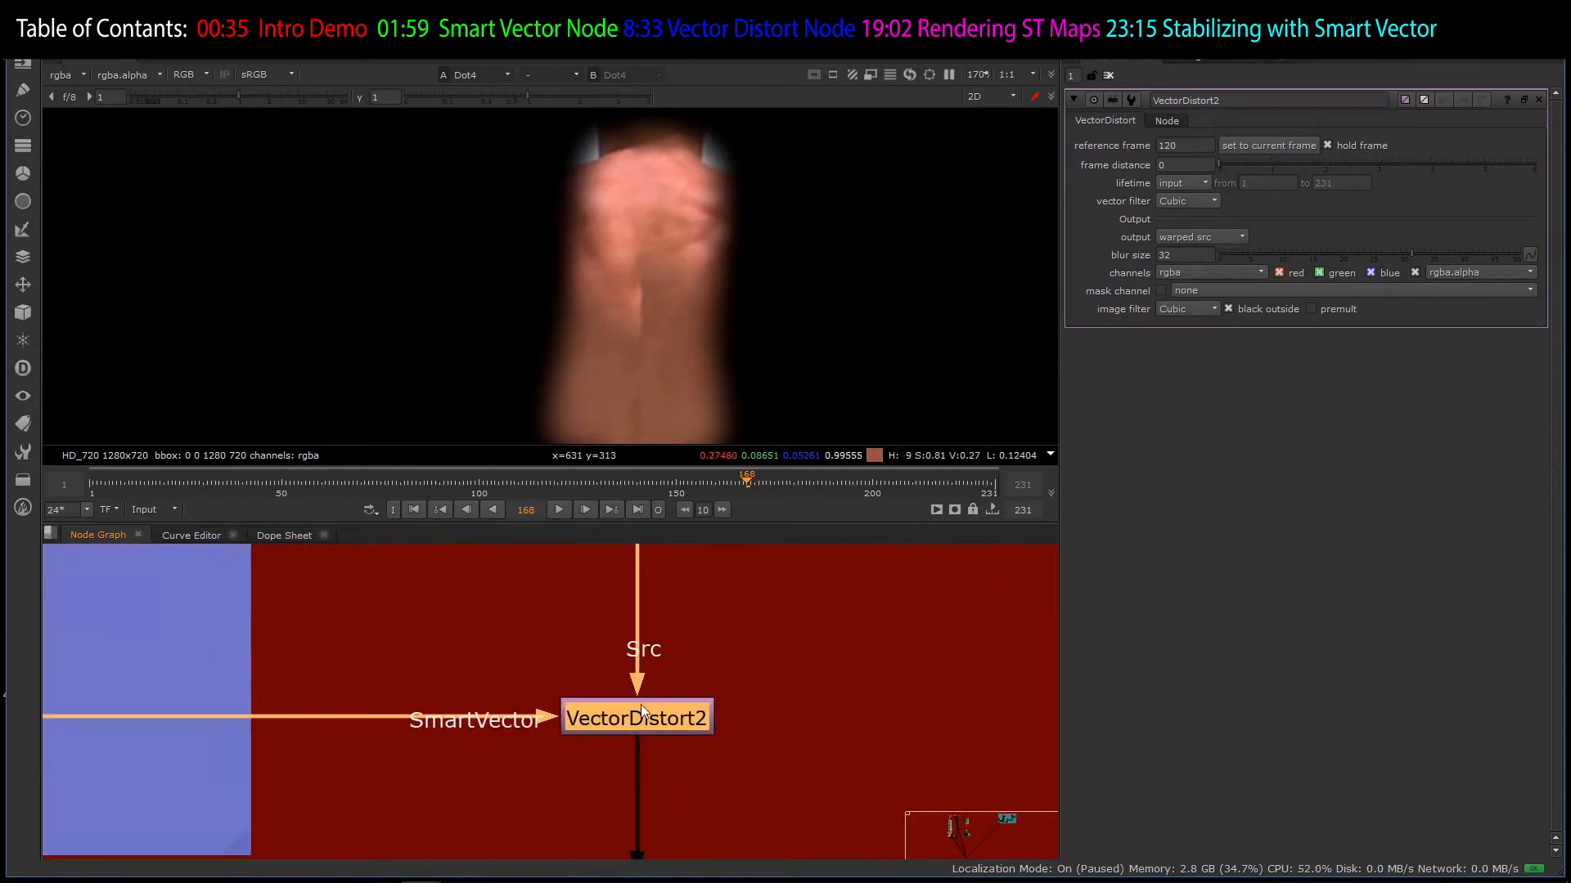
{"action": "scroll", "coordinate": [607, 768], "scroll_direction": "down", "scroll_amount": 6}
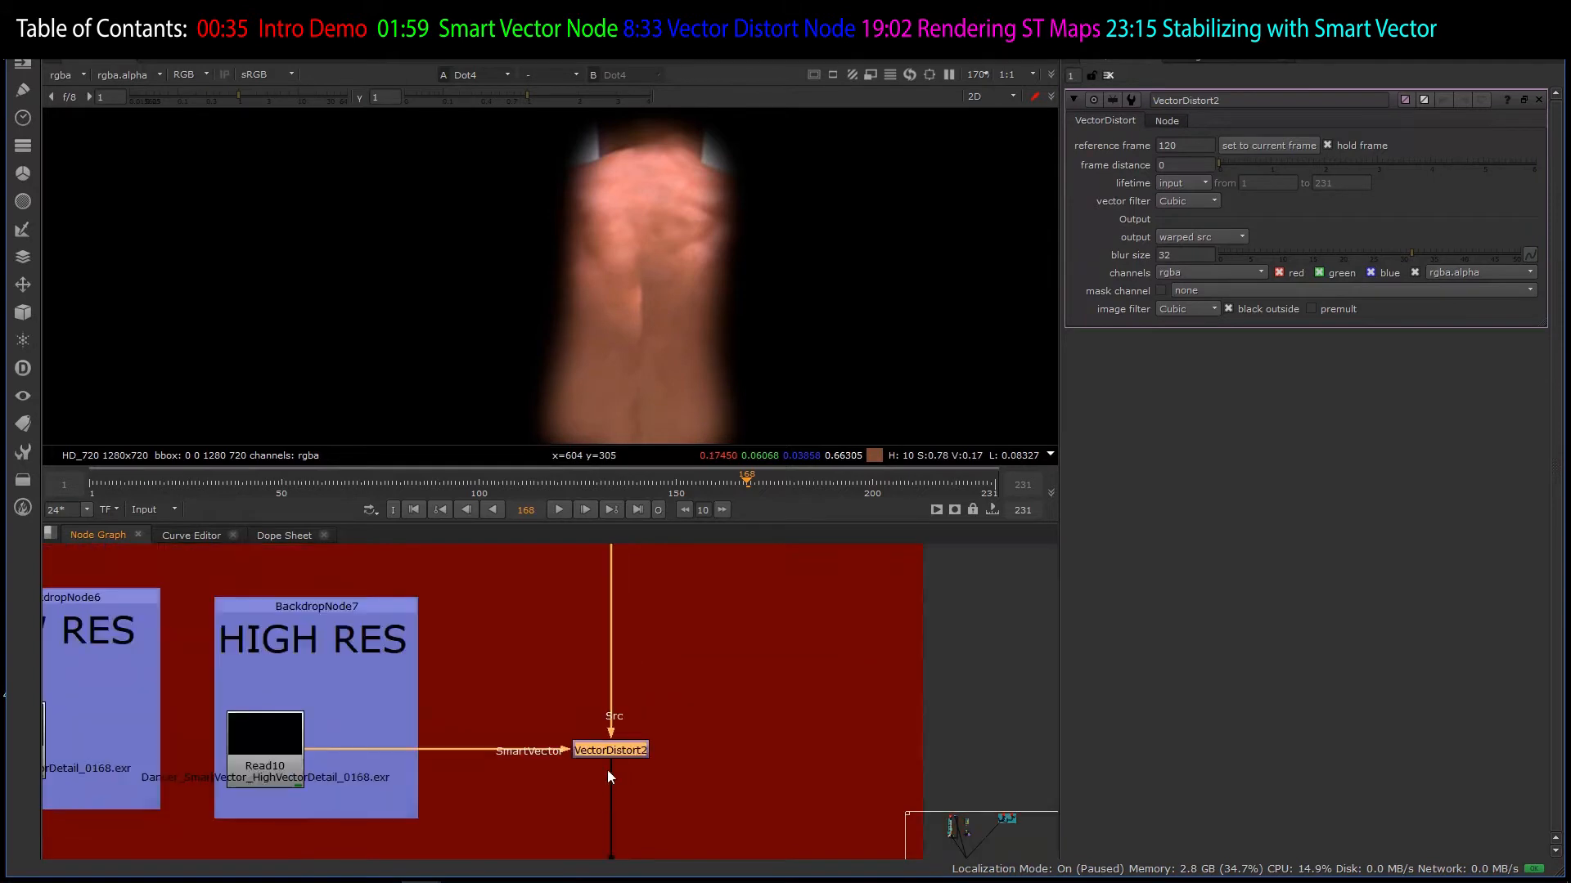
- Check VectorDistort2's SmartVector input from the HIGH RES Read10 node and view the VectorDistort2 output
{"action": "scroll", "coordinate": [582, 767], "scroll_direction": "up", "scroll_amount": 3}
{"action": "left_click", "coordinate": [277, 746]}
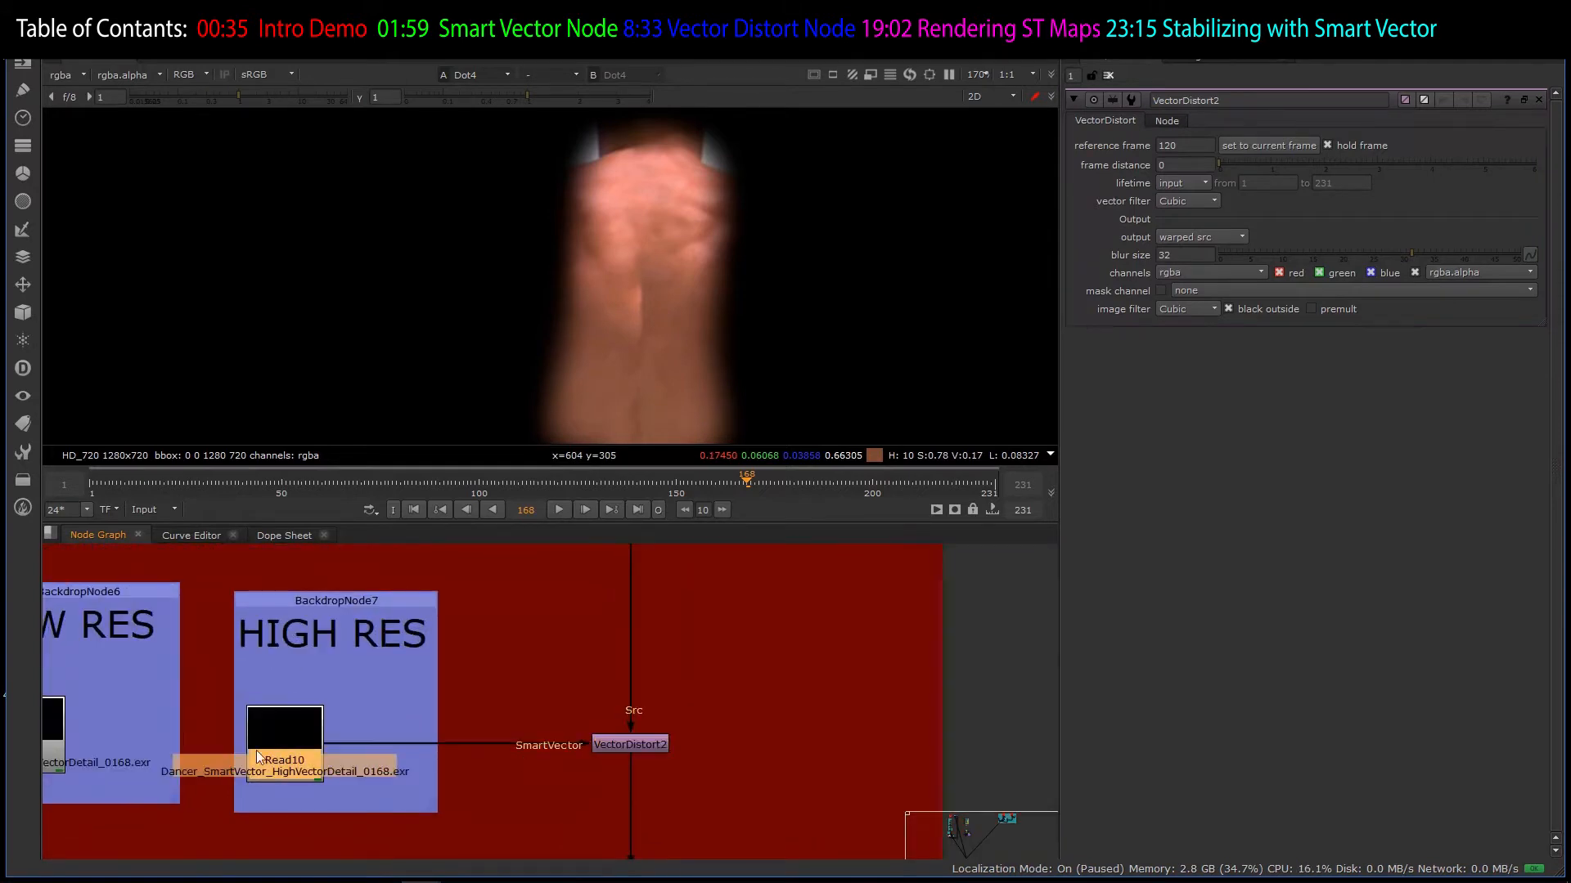
{"action": "left_click", "coordinate": [601, 744]}
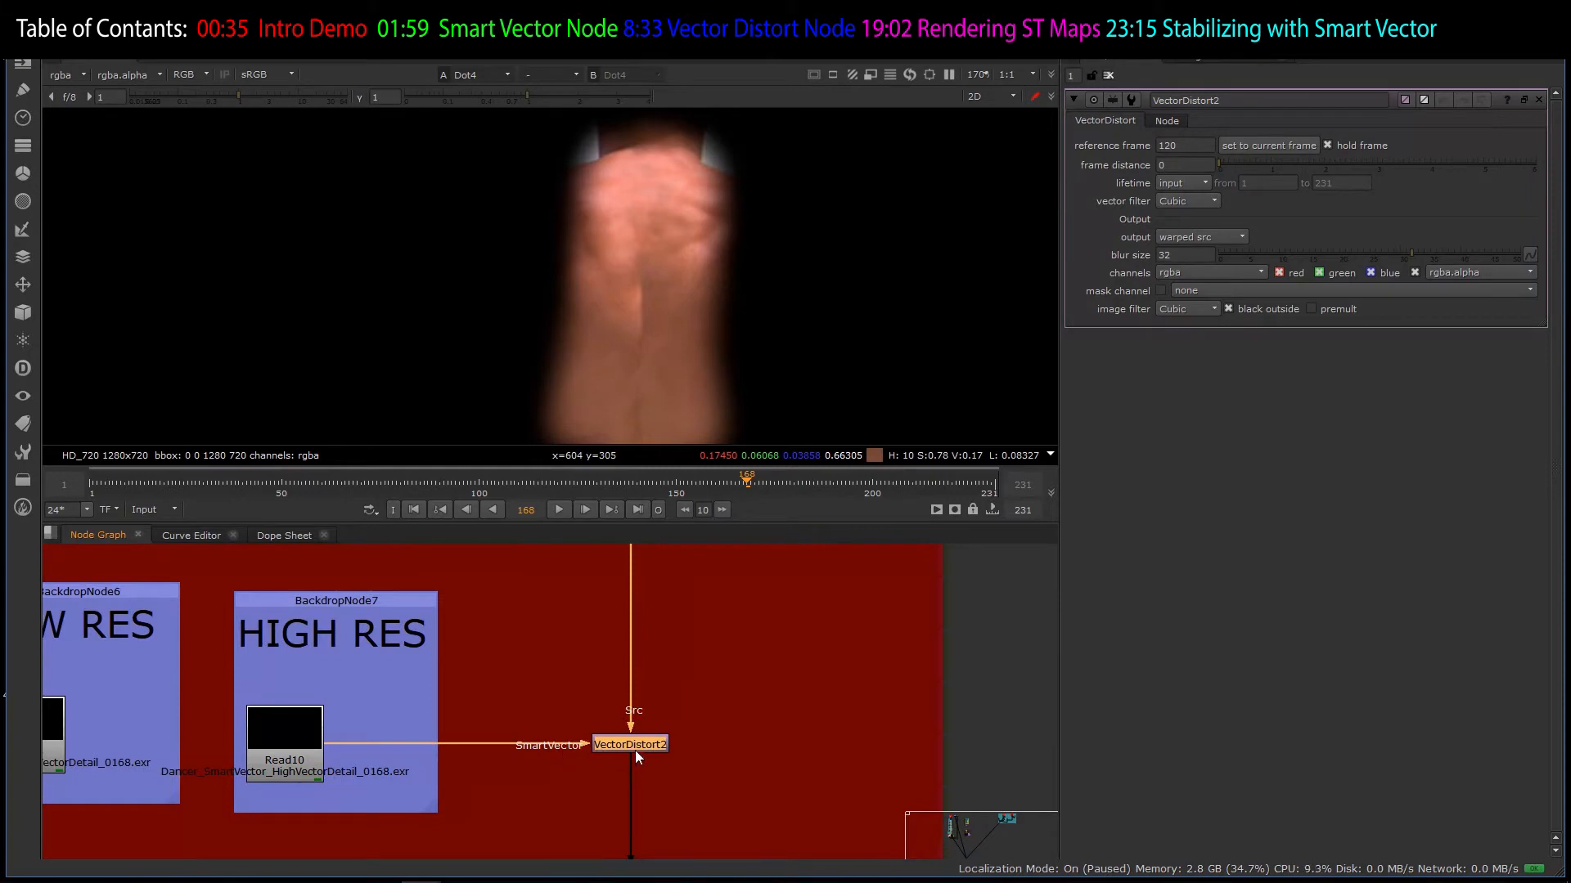
{"action": "scroll", "coordinate": [635, 749], "scroll_direction": "up", "scroll_amount": 3}
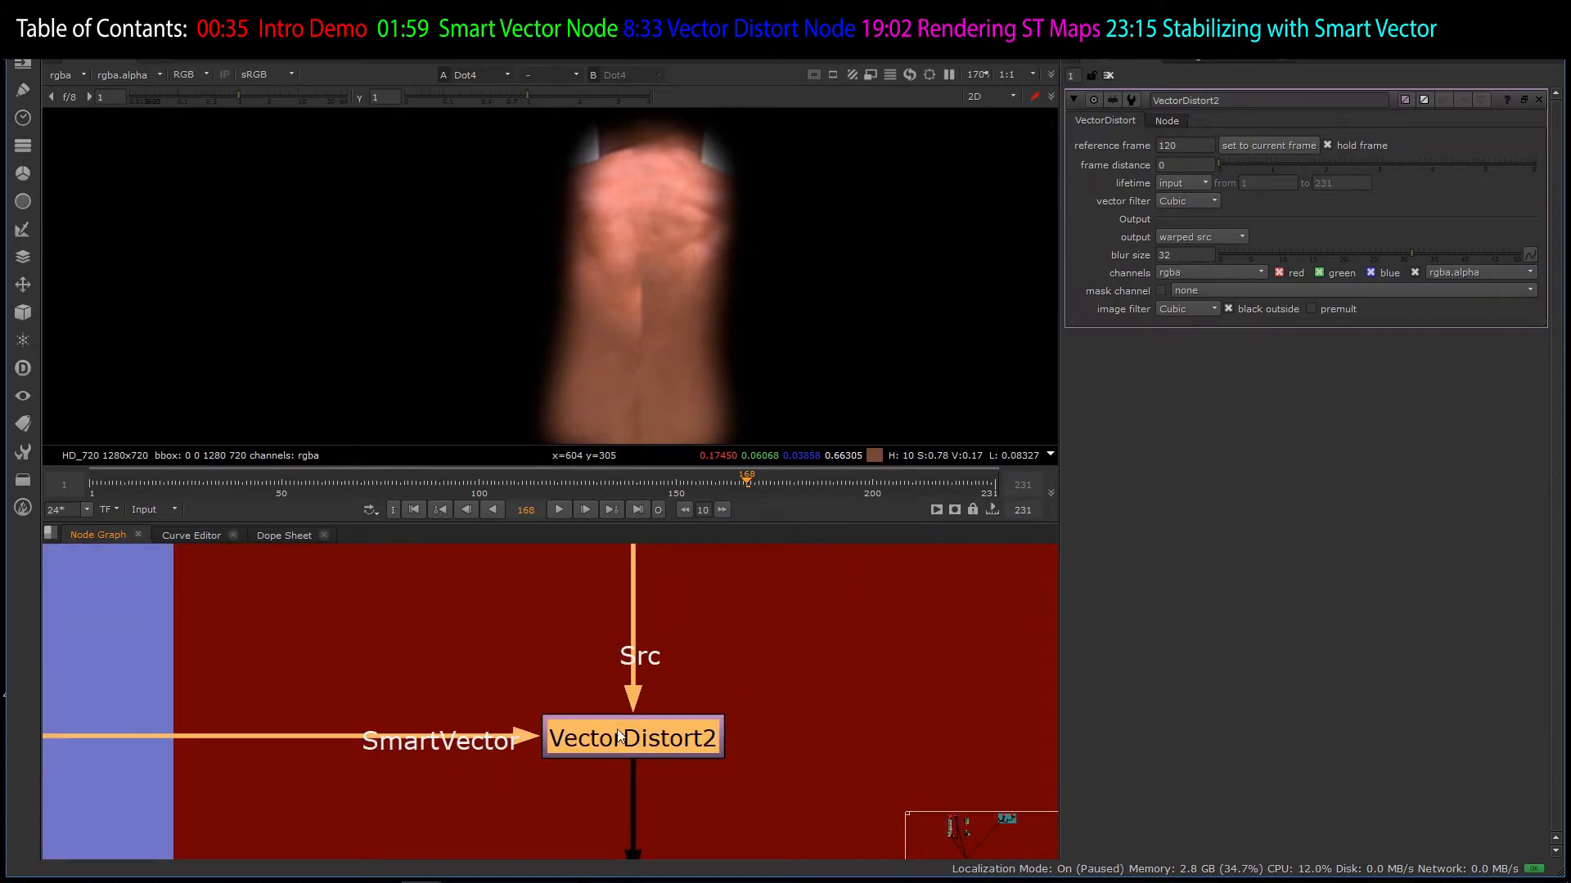
{"action": "key", "text": "1"}
{"action": "scroll", "coordinate": [606, 694], "scroll_direction": "down", "scroll_amount": 3}
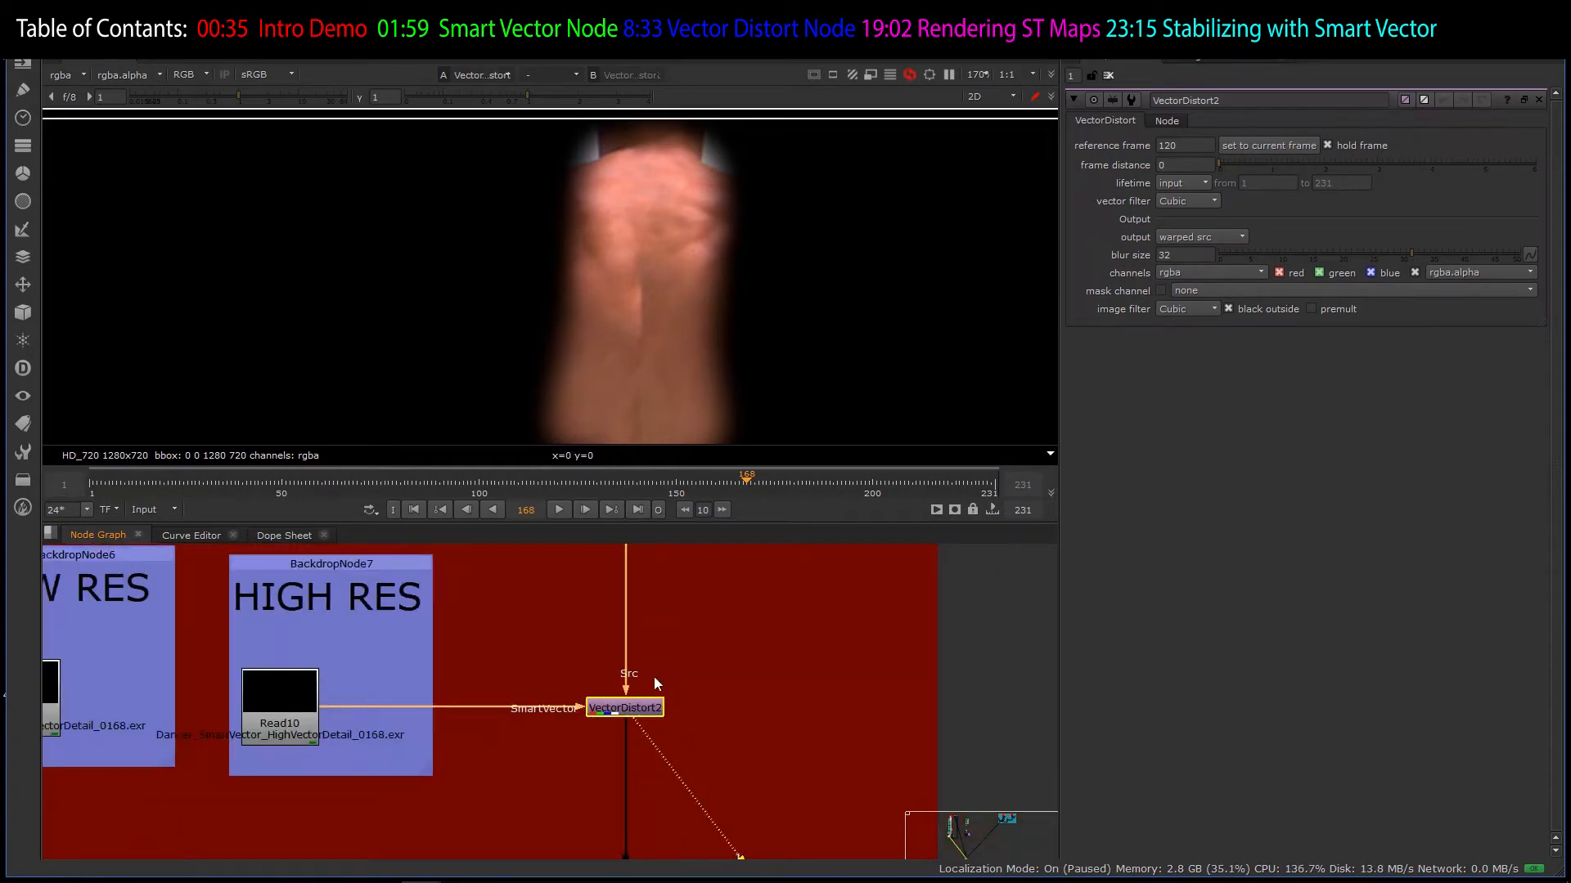
{"action": "scroll", "coordinate": [671, 702], "scroll_direction": "down", "scroll_amount": 2}
{"action": "scroll", "coordinate": [671, 702], "scroll_direction": "up", "scroll_amount": 4}
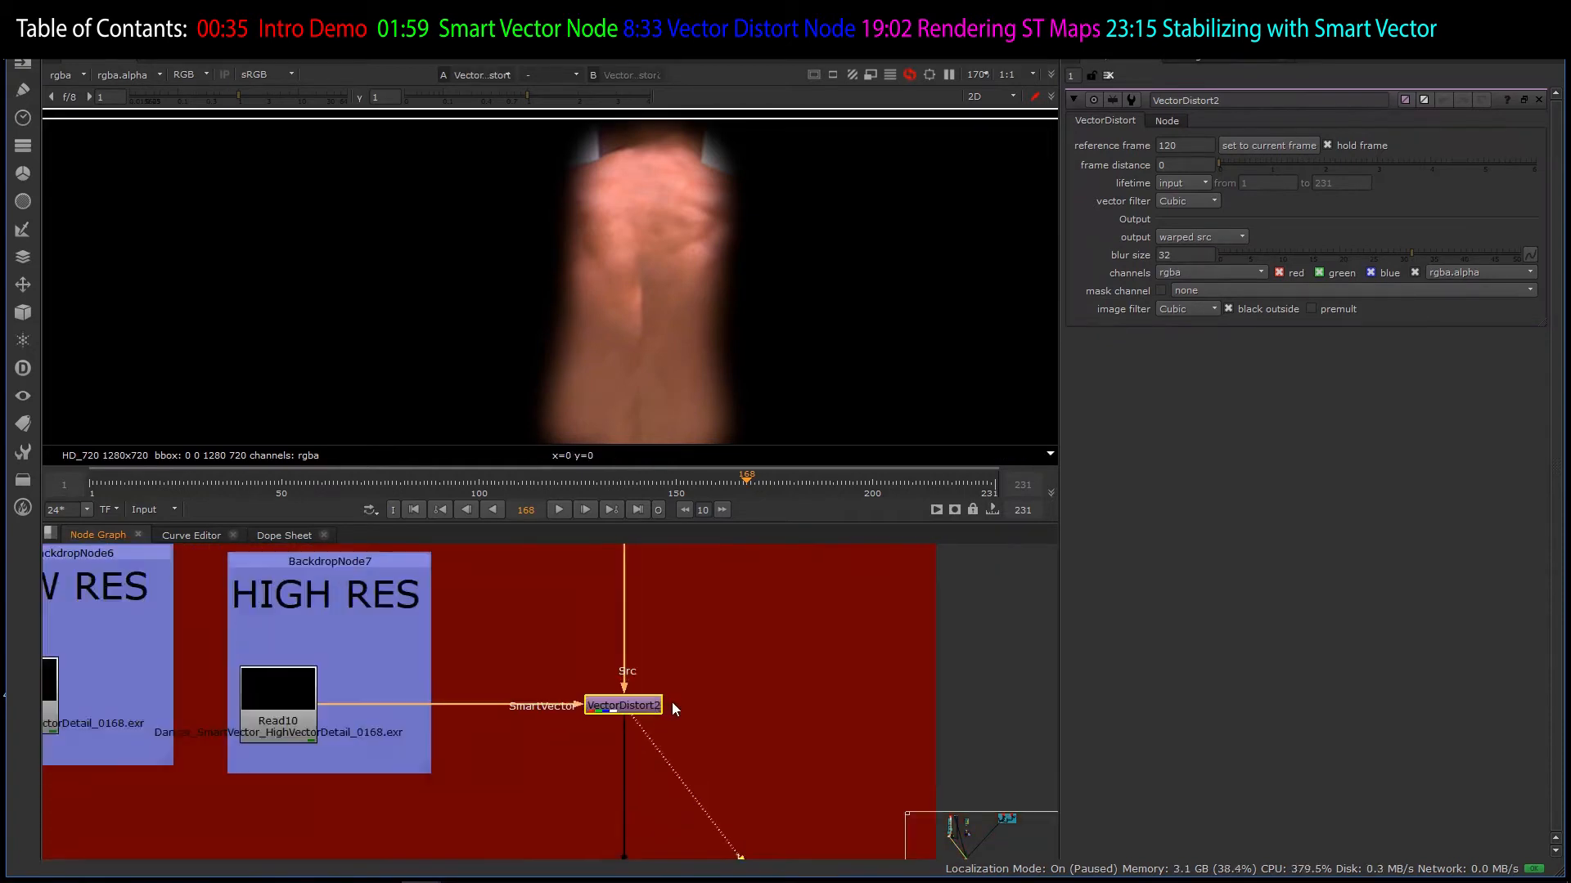
- Find the MASK backdrop below the matchmove branches, view its Keyer4 luminance key and inspect the alpha channel
{"action": "scroll", "coordinate": [659, 716], "scroll_direction": "down", "scroll_amount": 8}
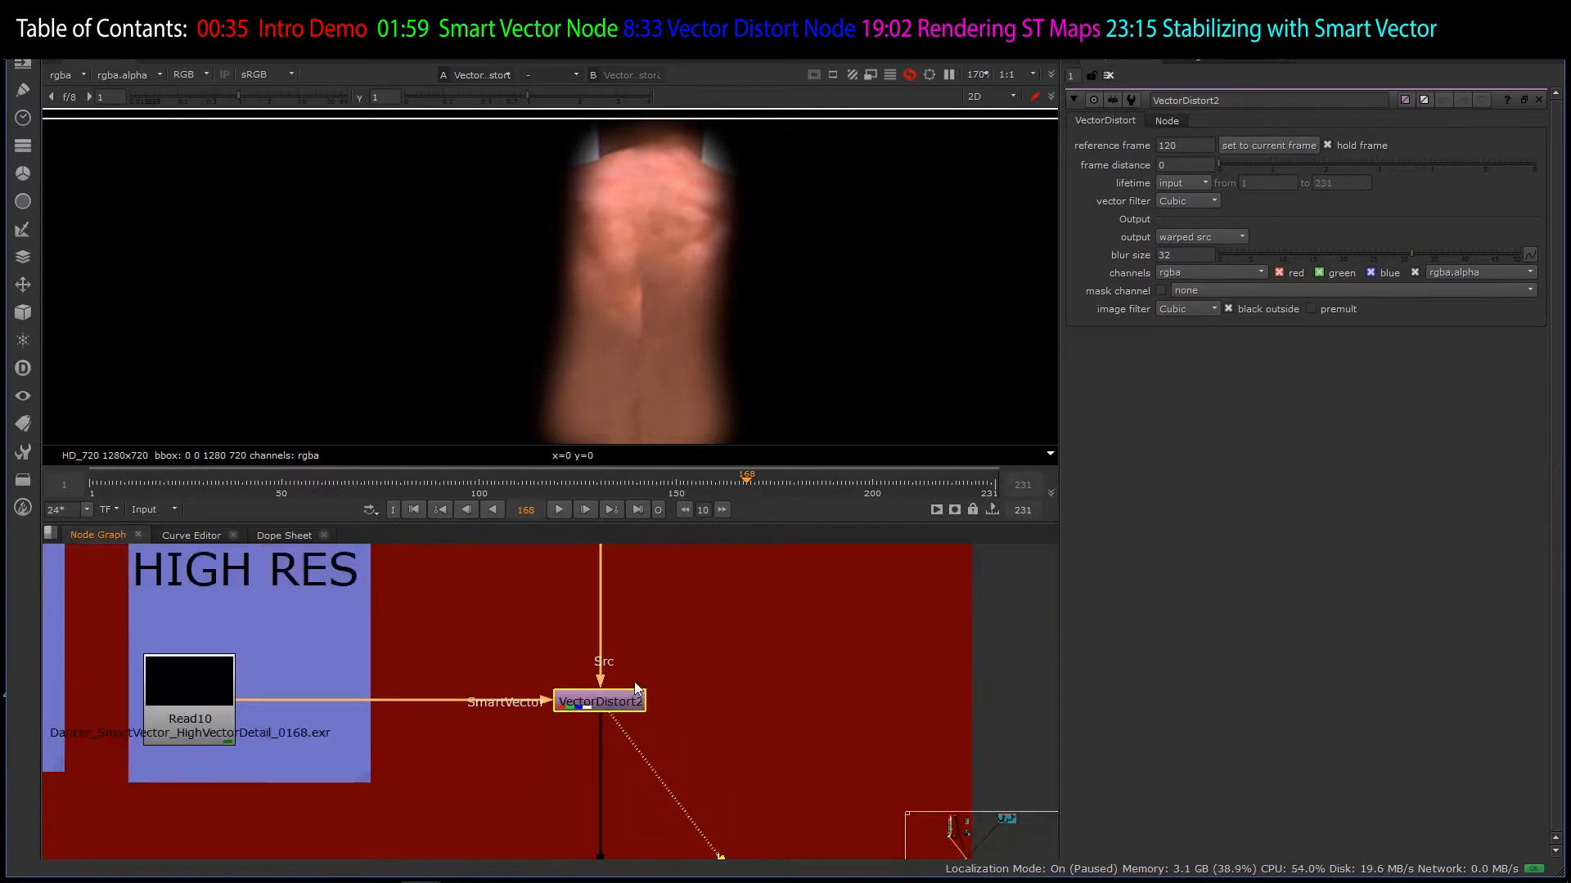
{"action": "scroll", "coordinate": [820, 740], "scroll_direction": "up", "scroll_amount": 5}
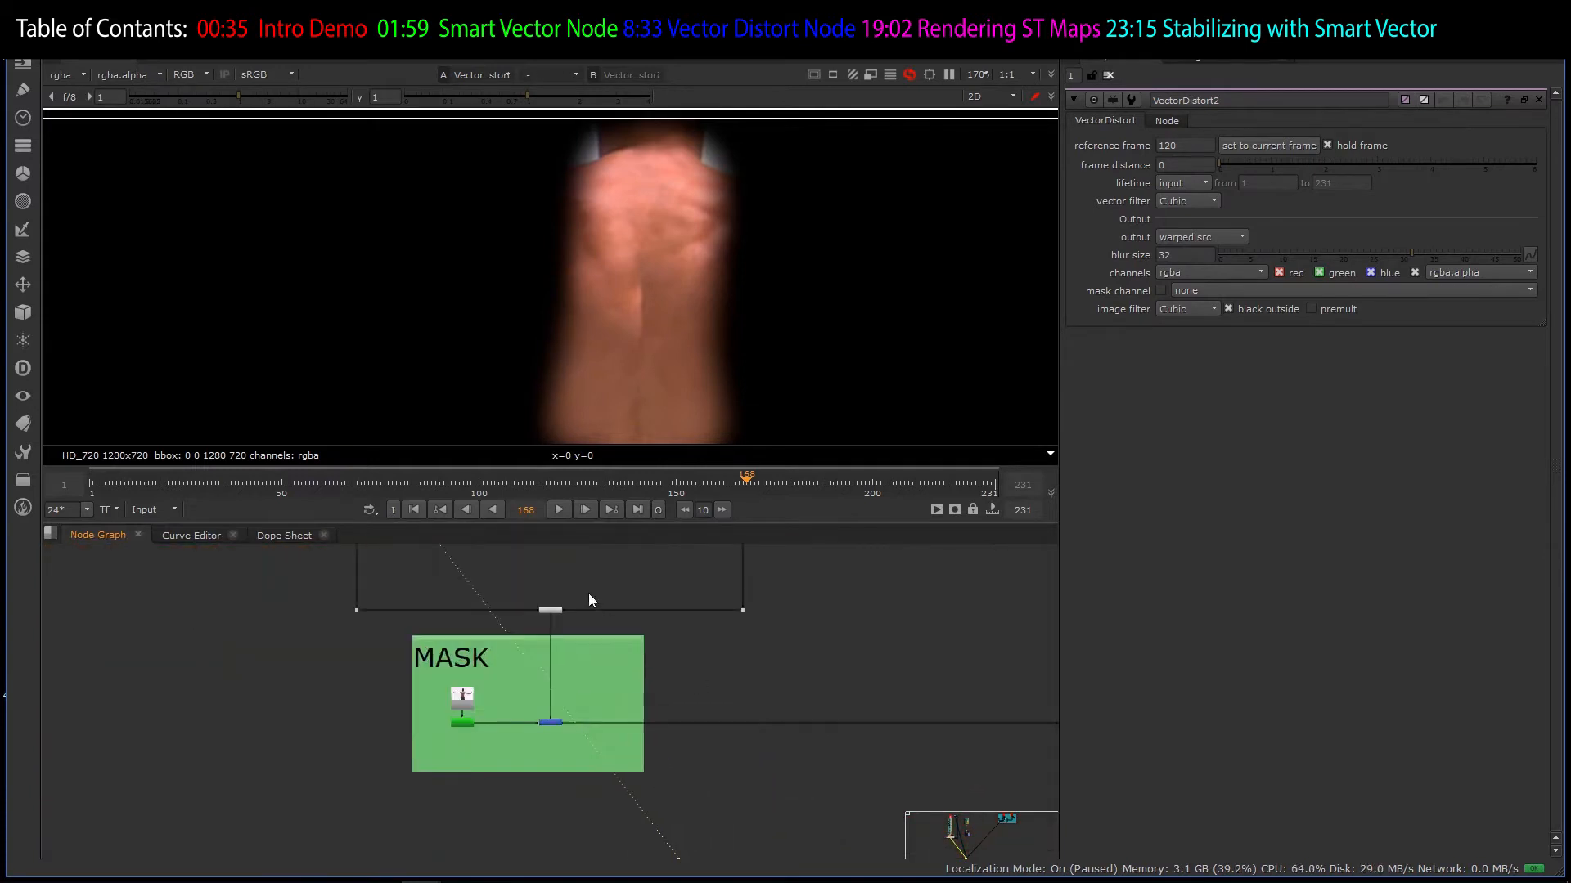
{"action": "scroll", "coordinate": [508, 655], "scroll_direction": "down", "scroll_amount": 2}
{"action": "scroll", "coordinate": [496, 729], "scroll_direction": "up", "scroll_amount": 2}
{"action": "left_click_drag", "start_coordinate": [496, 723], "coordinate": [623, 793]}
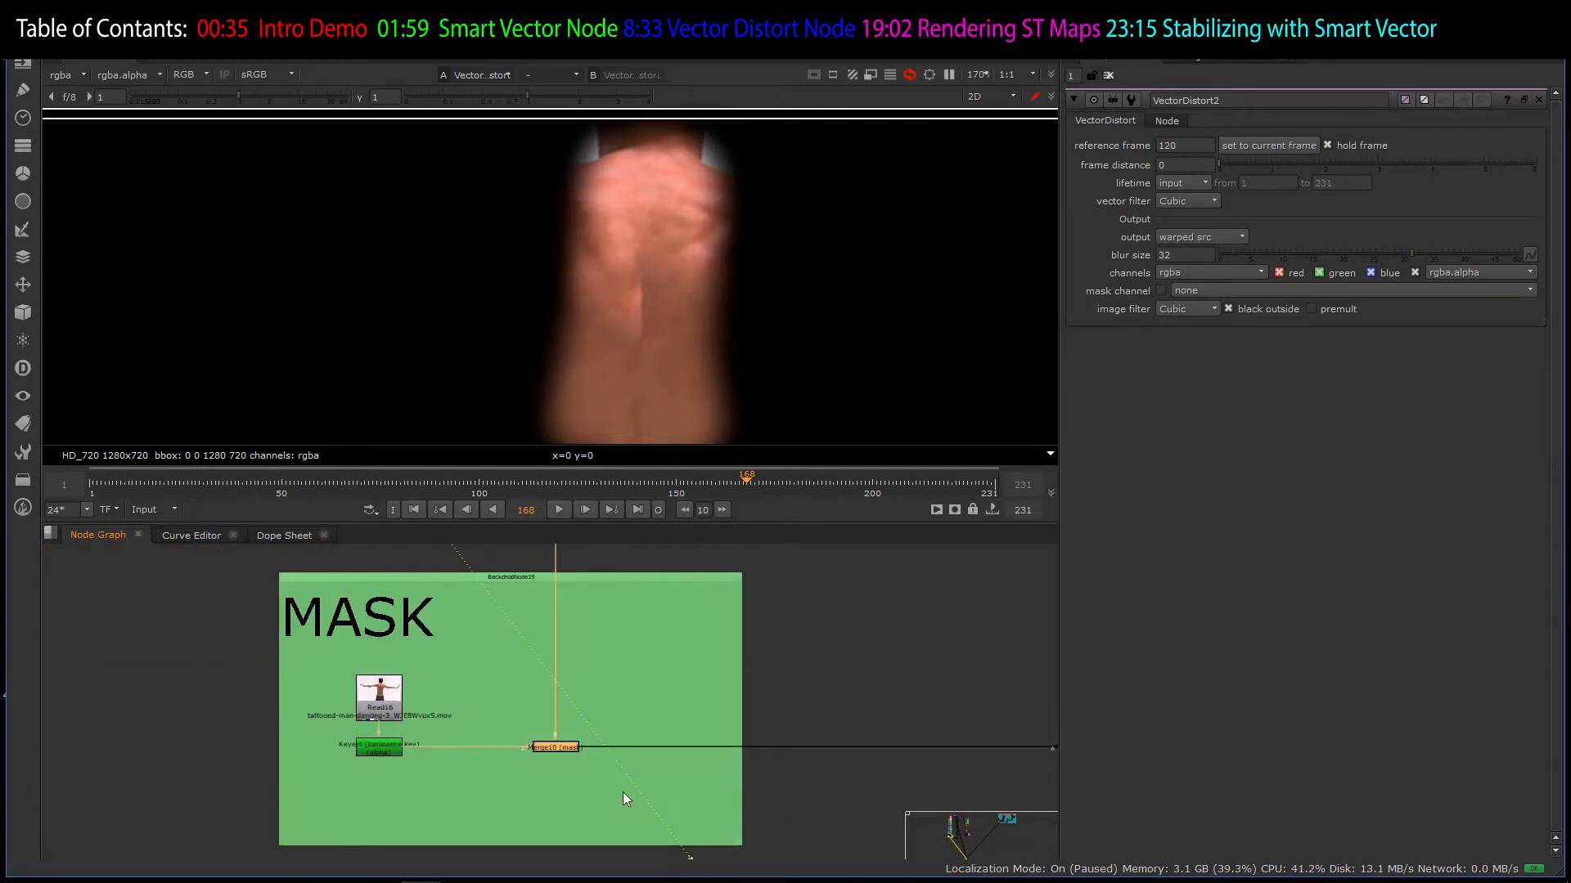
{"action": "left_click", "coordinate": [373, 752]}
{"action": "key", "text": "1"}
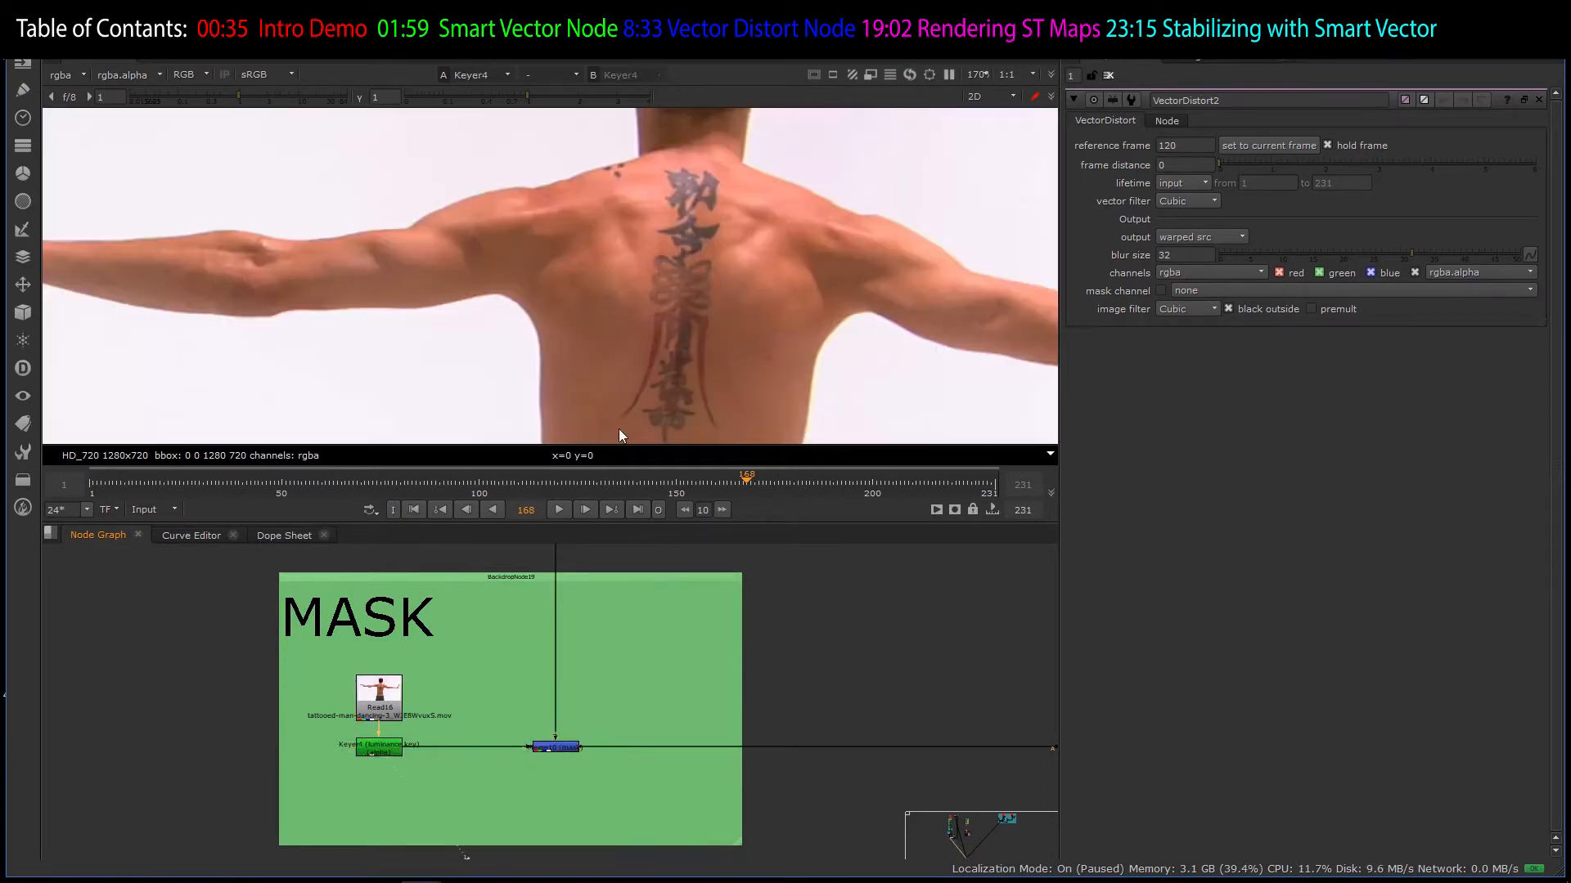
{"action": "scroll", "coordinate": [620, 286], "scroll_direction": "down", "scroll_amount": 4}
{"action": "key", "text": "a"}
{"action": "key", "text": "a"}
{"action": "key", "text": "a"}
- View the masked patch output of Merge10 and compare its colour with its alpha channel
{"action": "left_click_drag", "start_coordinate": [492, 694], "coordinate": [605, 784]}
{"action": "key", "text": "1"}
{"action": "left_click", "coordinate": [602, 772]}
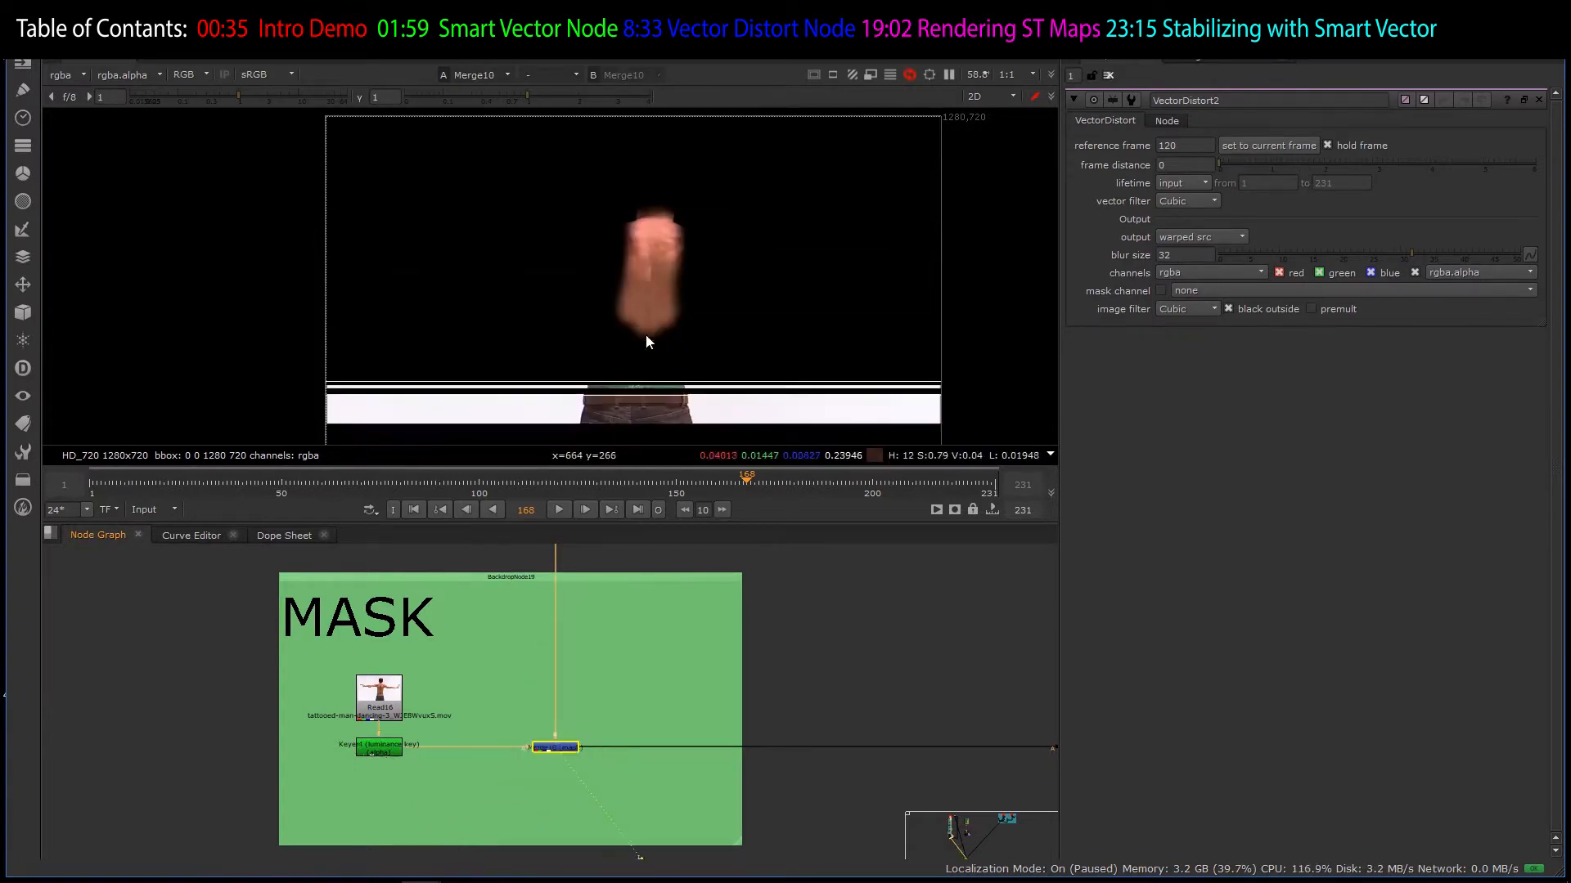
{"action": "key", "text": "a"}
{"action": "key", "text": "a"}
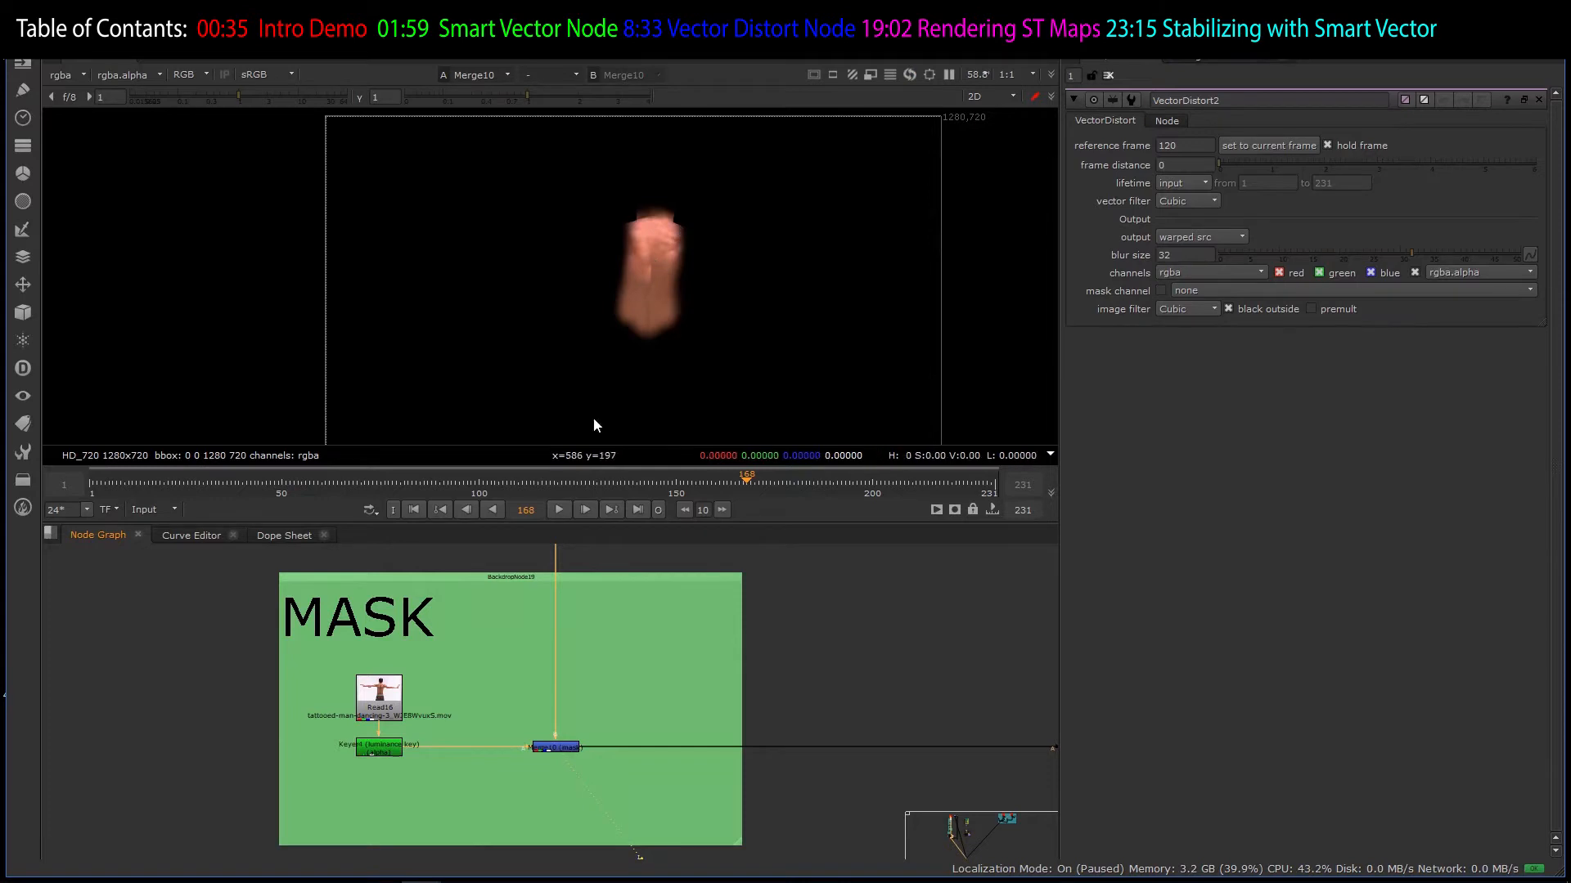
- Follow the masked branch to the main pipe and view the full composite at Merge3
{"action": "scroll", "coordinate": [492, 718], "scroll_direction": "down", "scroll_amount": 6}
{"action": "scroll", "coordinate": [492, 714], "scroll_direction": "down", "scroll_amount": 1}
{"action": "scroll", "coordinate": [792, 710], "scroll_direction": "up", "scroll_amount": 7}
{"action": "left_click_drag", "start_coordinate": [638, 708], "coordinate": [761, 795]}
{"action": "key", "text": "1"}
{"action": "left_click", "coordinate": [787, 792]}
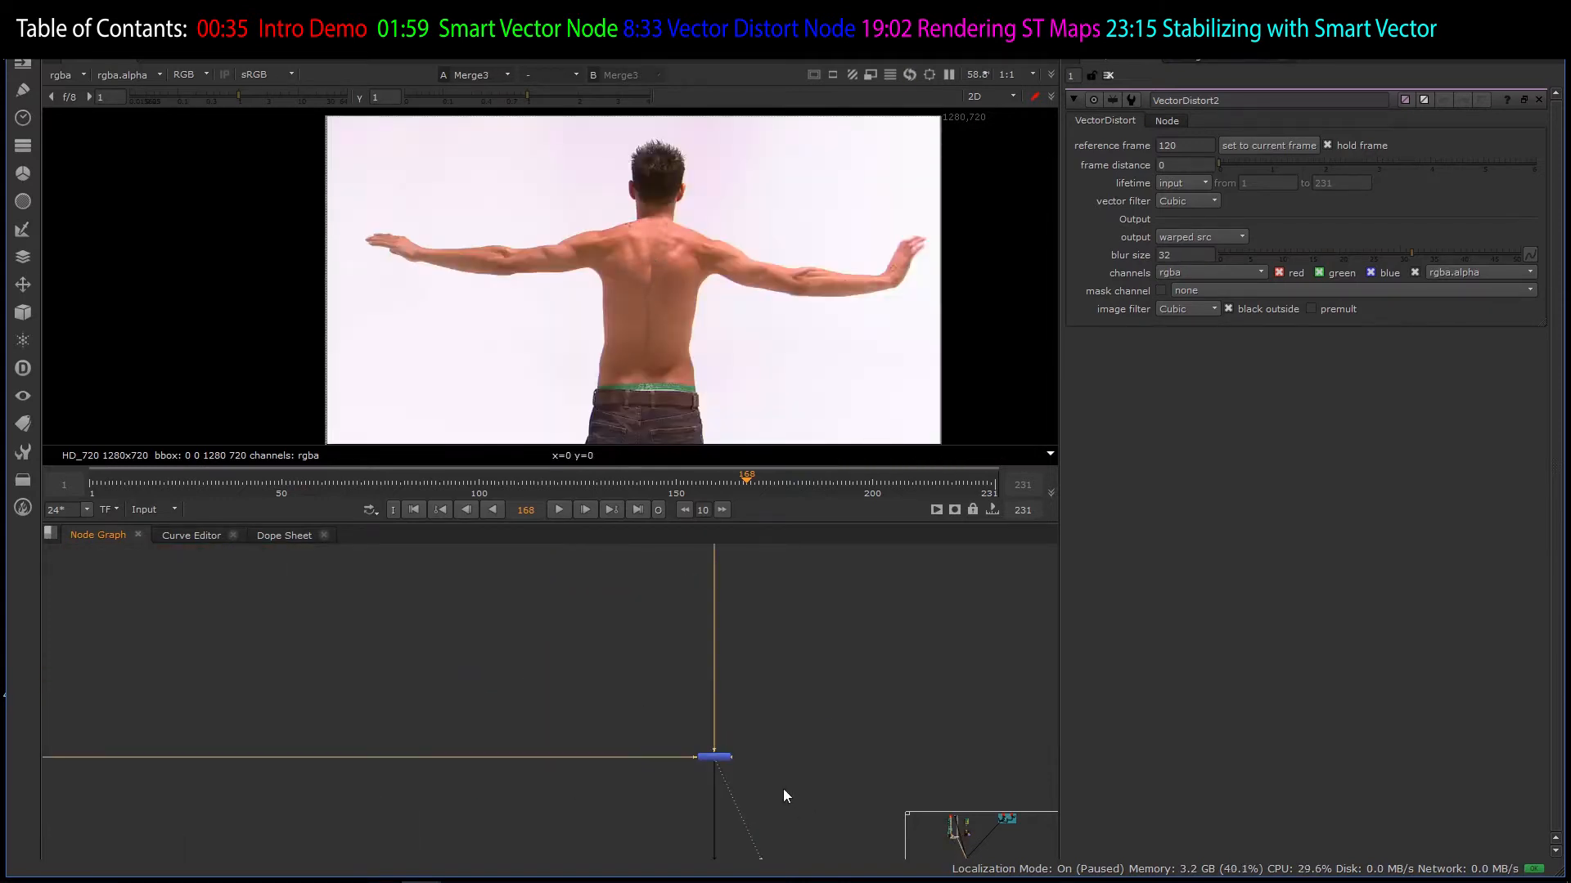
- Examine the clean plate on the dancer's back up close, comparing the current frame with frames 75 and 61
{"action": "scroll", "coordinate": [679, 278], "scroll_direction": "up", "scroll_amount": 3}
{"action": "scroll", "coordinate": [646, 253], "scroll_direction": "up", "scroll_amount": 2}
{"action": "scroll", "coordinate": [597, 286], "scroll_direction": "down", "scroll_amount": 3}
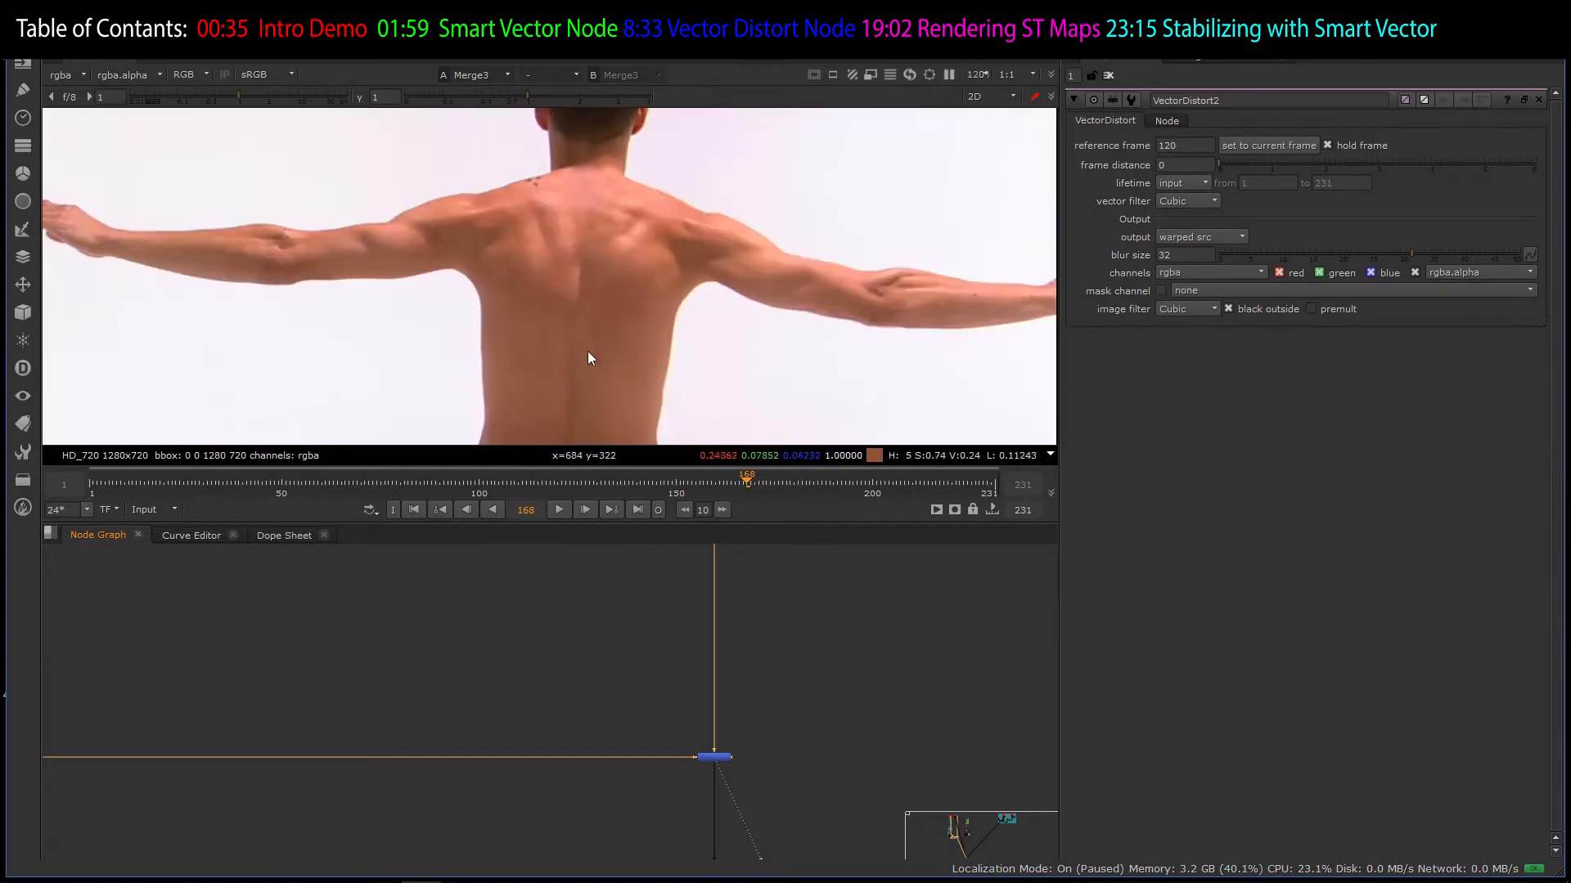
{"action": "scroll", "coordinate": [589, 213], "scroll_direction": "down", "scroll_amount": 3}
{"action": "scroll", "coordinate": [580, 283], "scroll_direction": "up", "scroll_amount": 4}
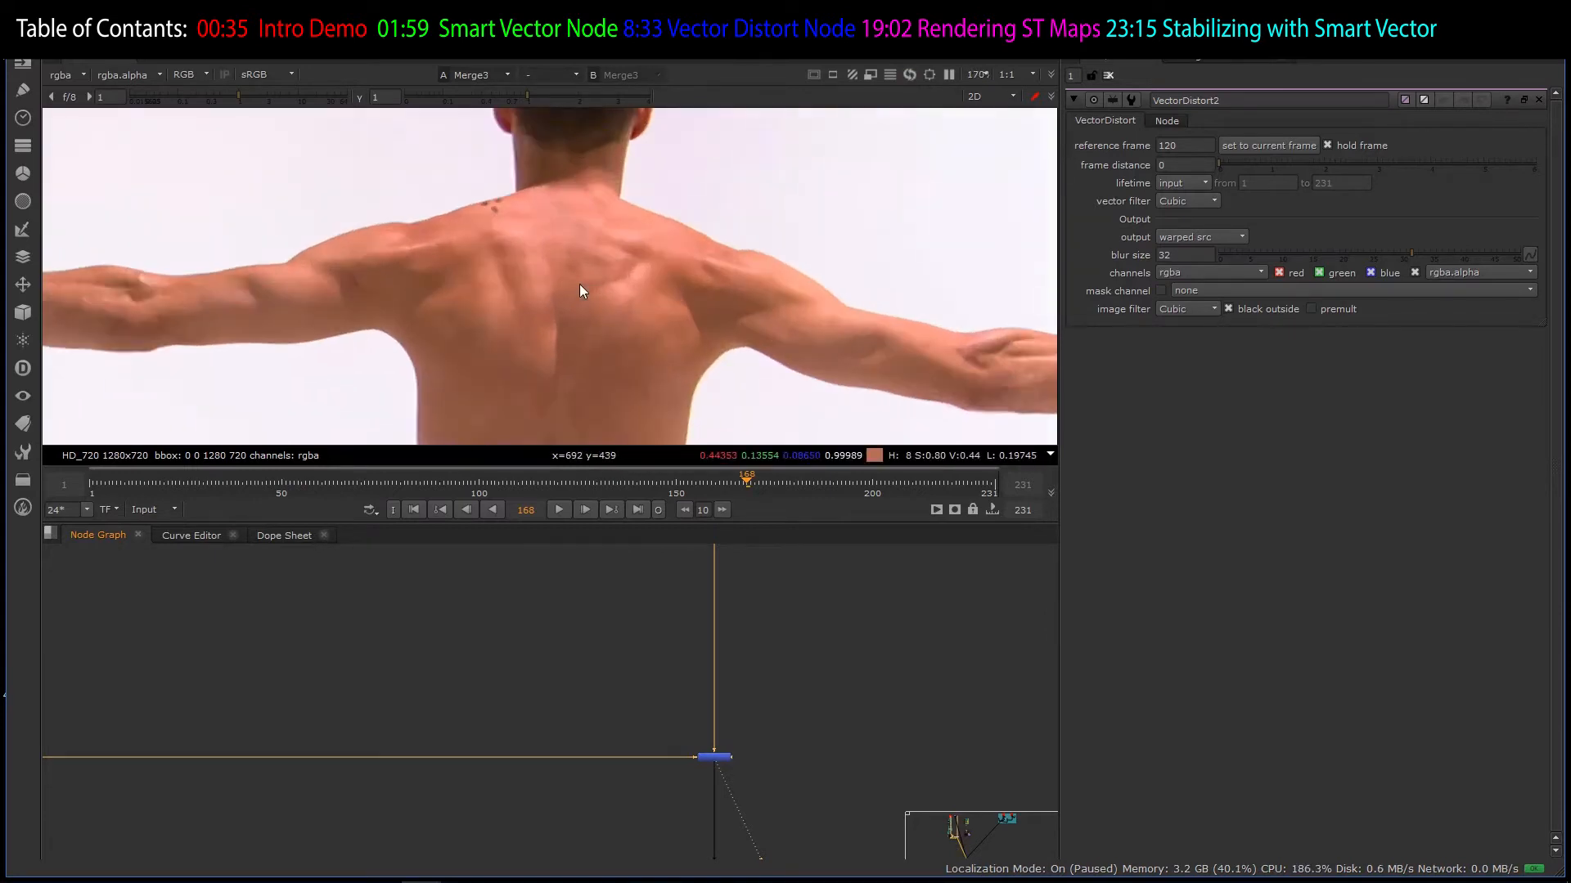
{"action": "scroll", "coordinate": [519, 234], "scroll_direction": "down", "scroll_amount": 4}
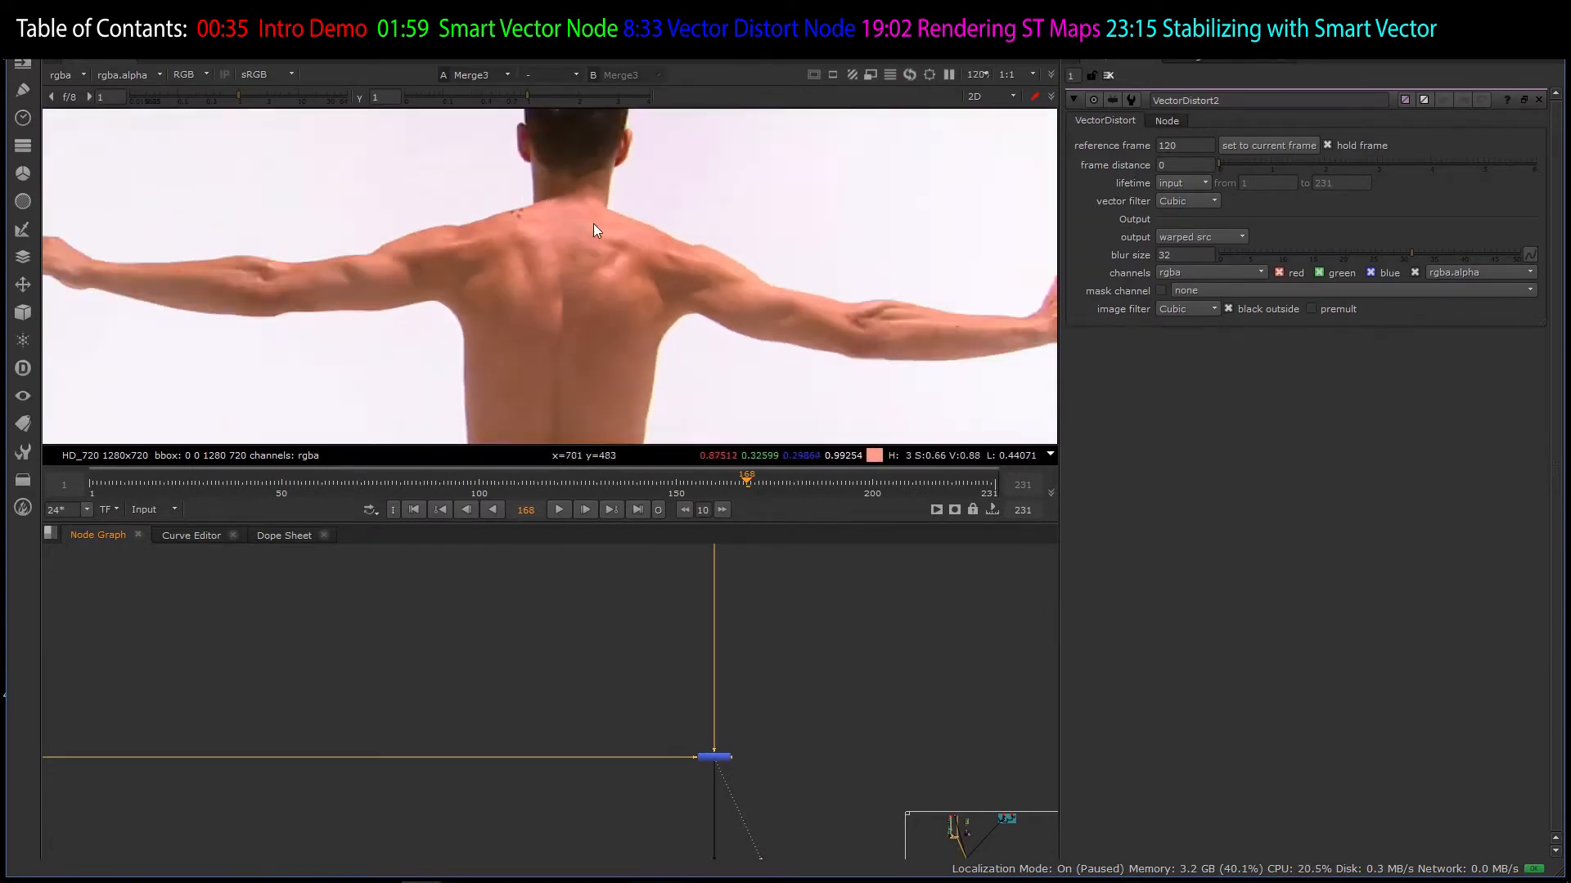
{"action": "scroll", "coordinate": [586, 239], "scroll_direction": "up", "scroll_amount": 2}
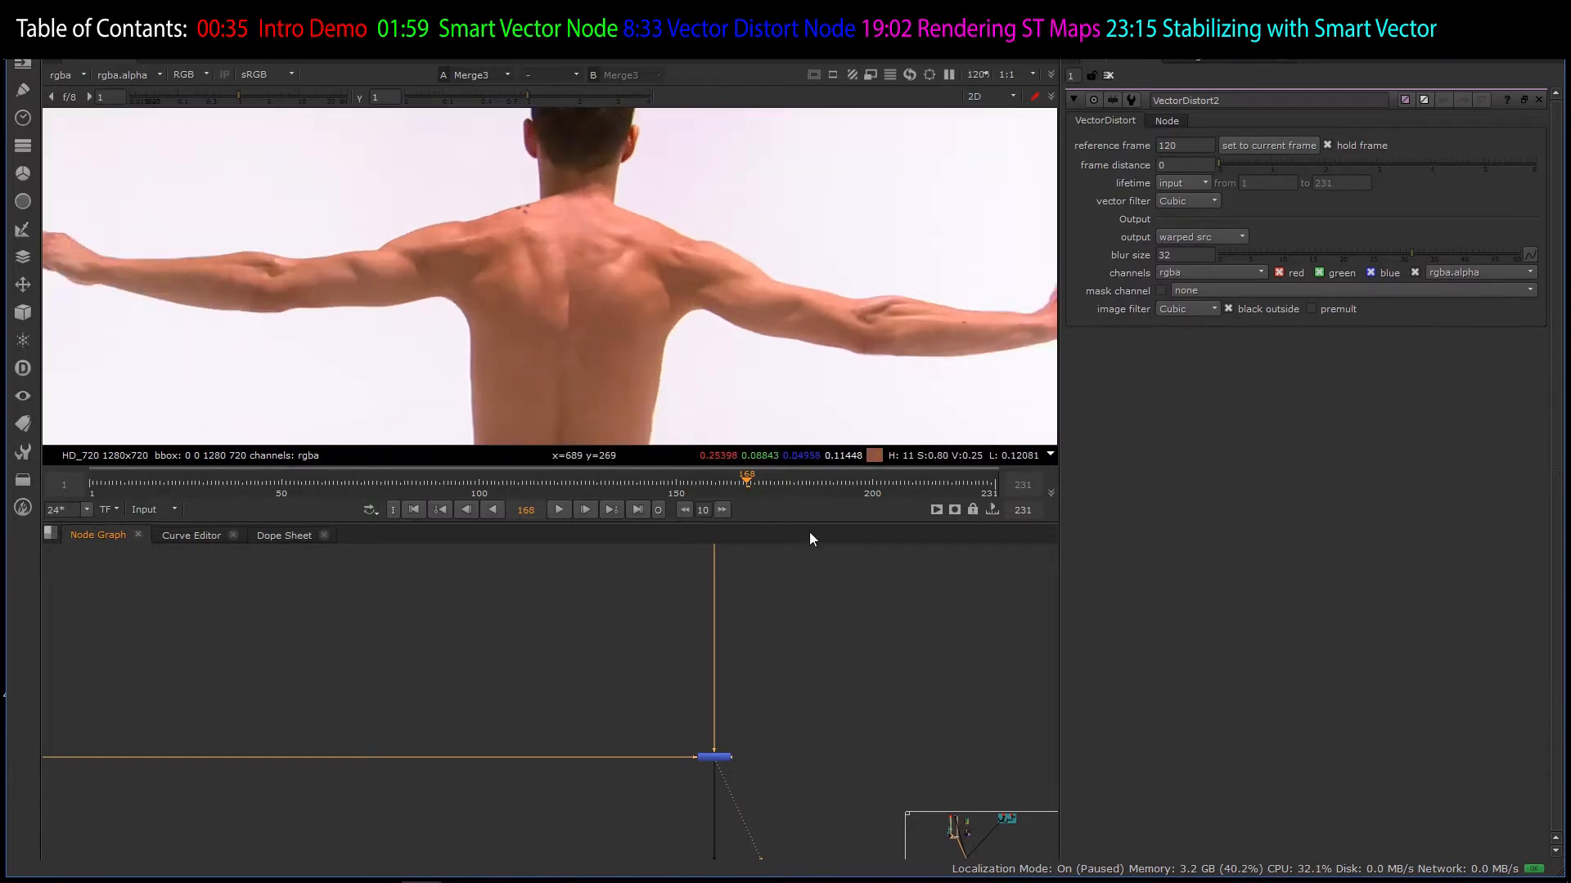
{"action": "left_click", "coordinate": [541, 484]}
{"action": "left_click", "coordinate": [380, 483]}
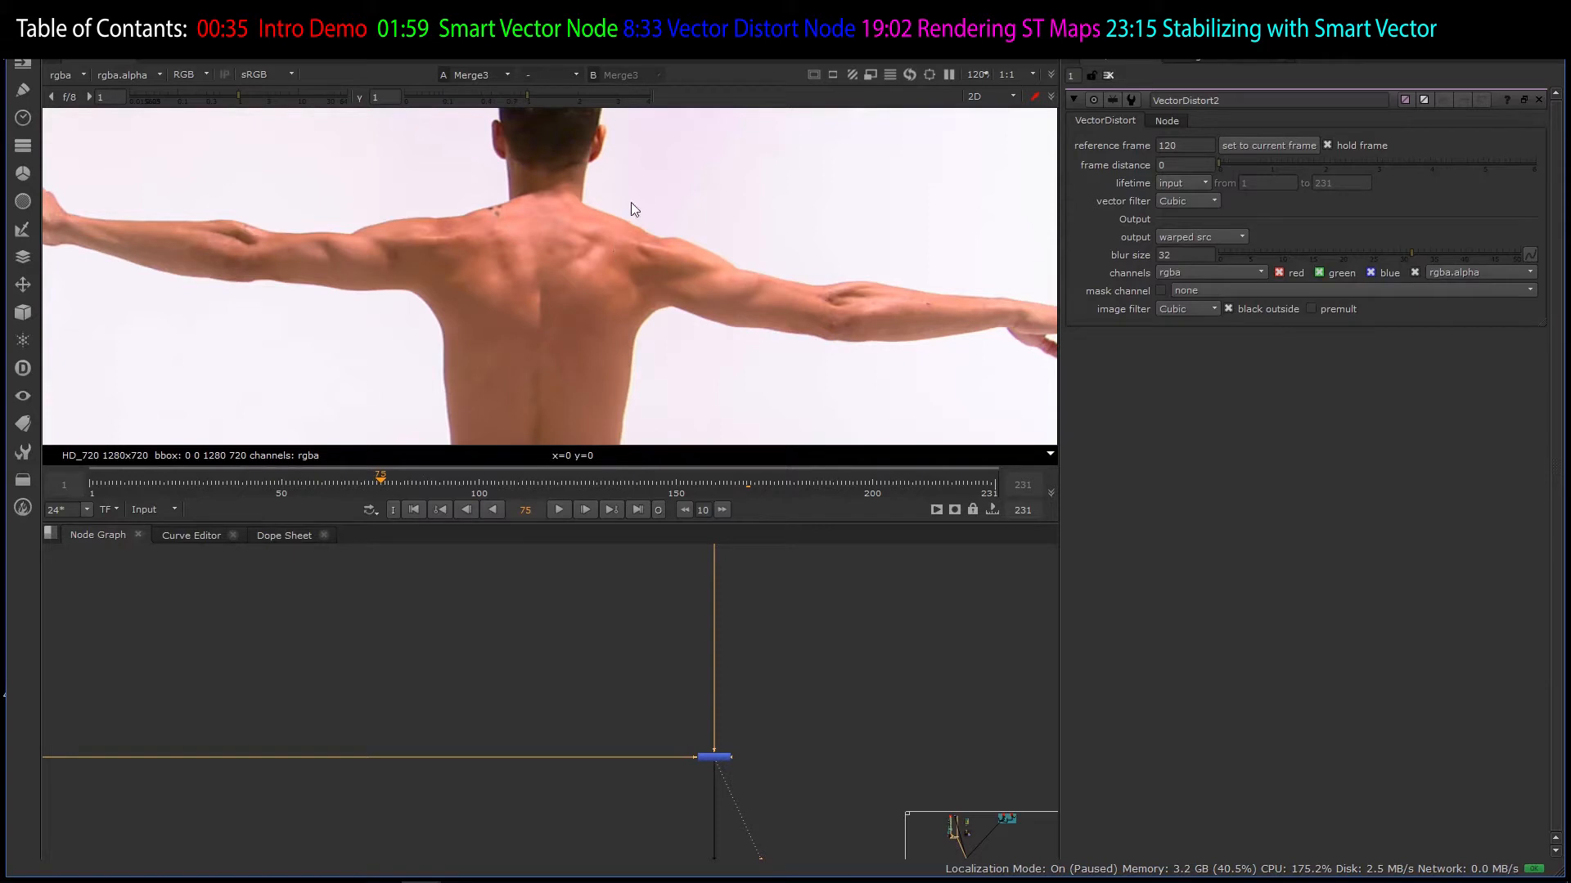
{"action": "scroll", "coordinate": [600, 258], "scroll_direction": "down", "scroll_amount": 3}
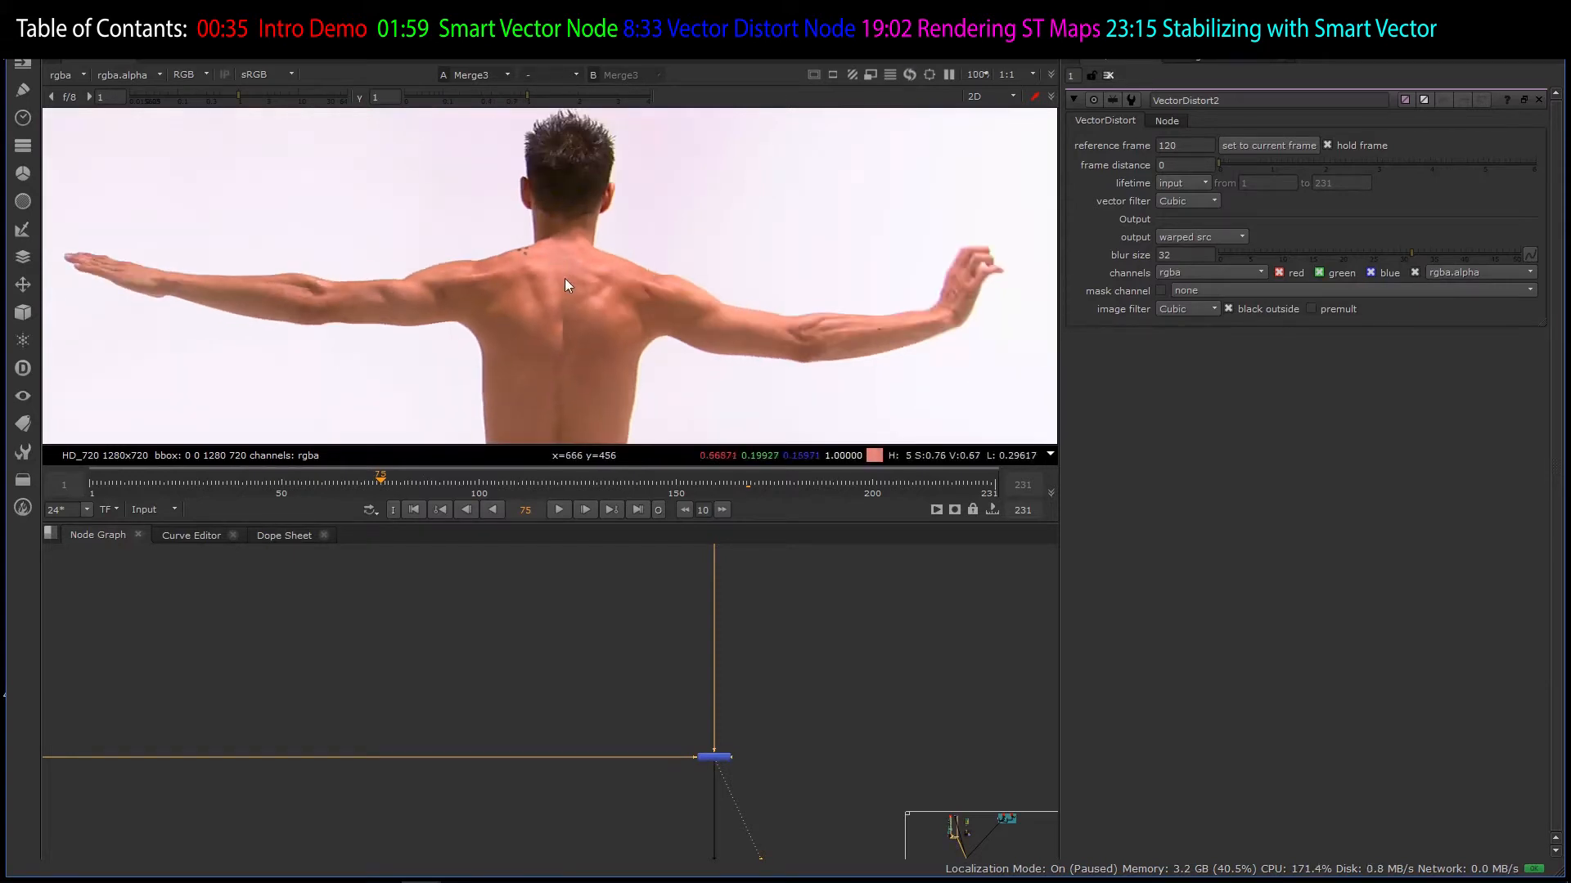
{"action": "scroll", "coordinate": [651, 269], "scroll_direction": "down", "scroll_amount": 1}
{"action": "scroll", "coordinate": [649, 263], "scroll_direction": "up", "scroll_amount": 3}
{"action": "left_click", "coordinate": [325, 481]}
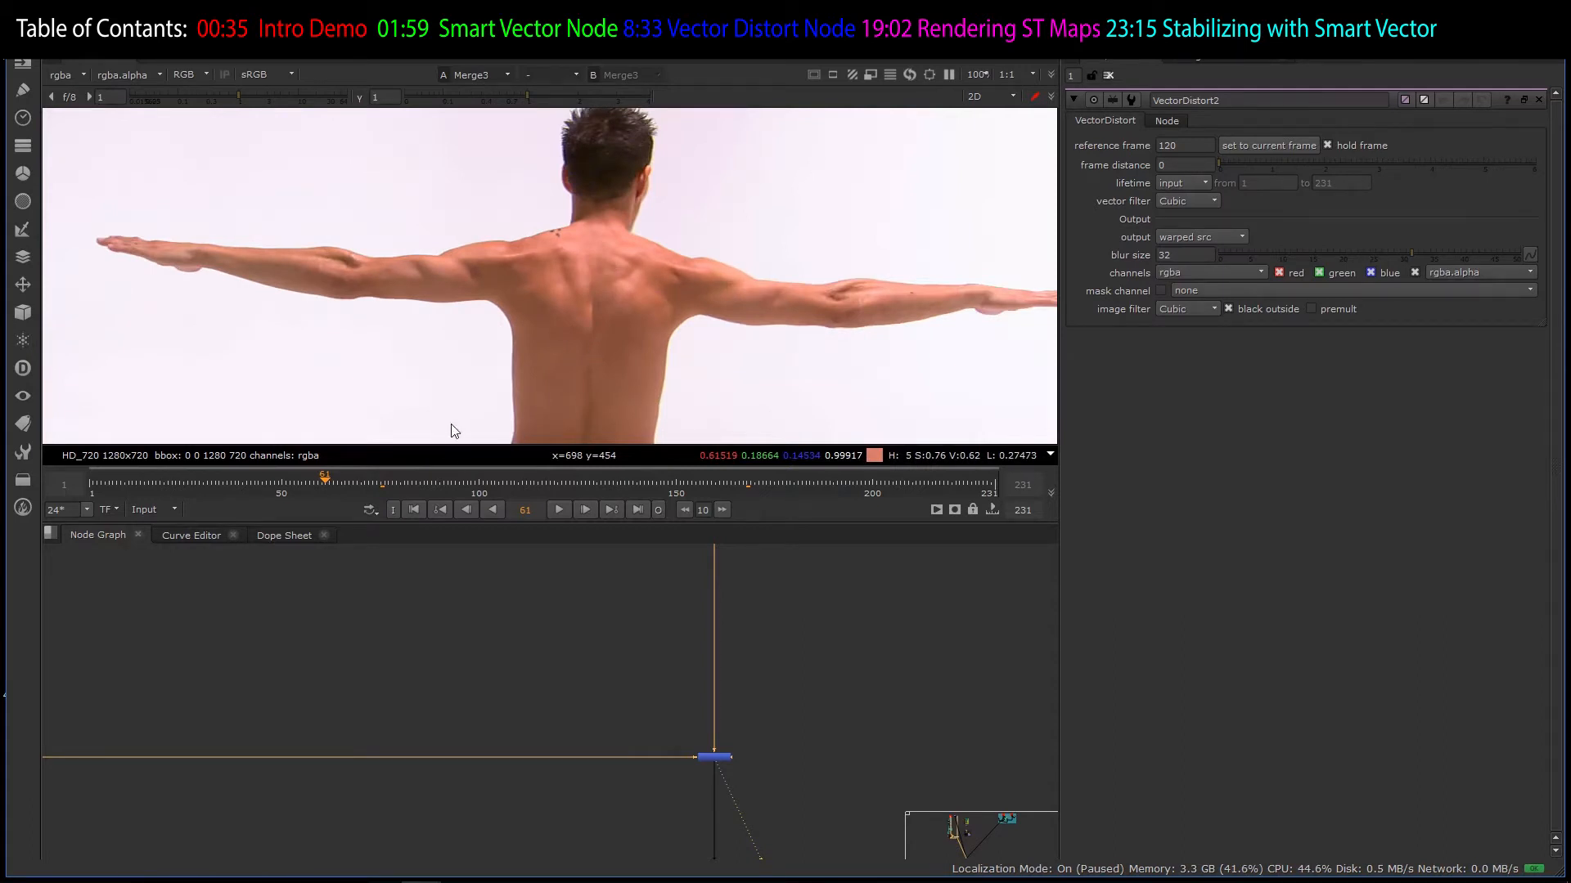
{"action": "scroll", "coordinate": [542, 229], "scroll_direction": "up", "scroll_amount": 1}
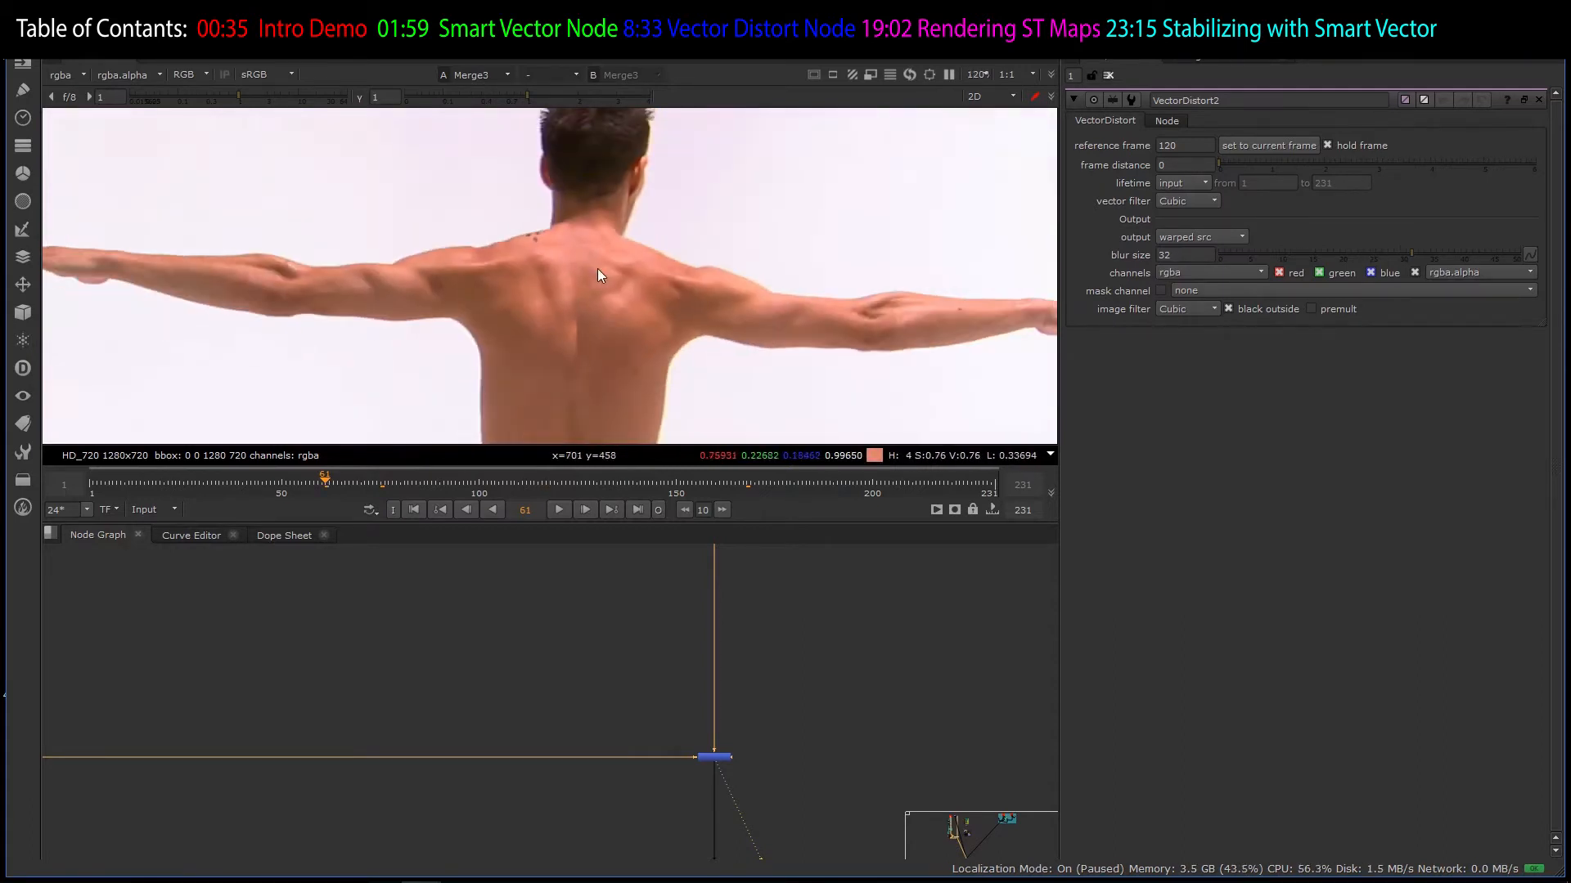
- Find the Read18 node holding the rendered Dancer_Cleanplate sequence beside Switch1 and view it
{"action": "scroll", "coordinate": [571, 670], "scroll_direction": "down", "scroll_amount": 5}
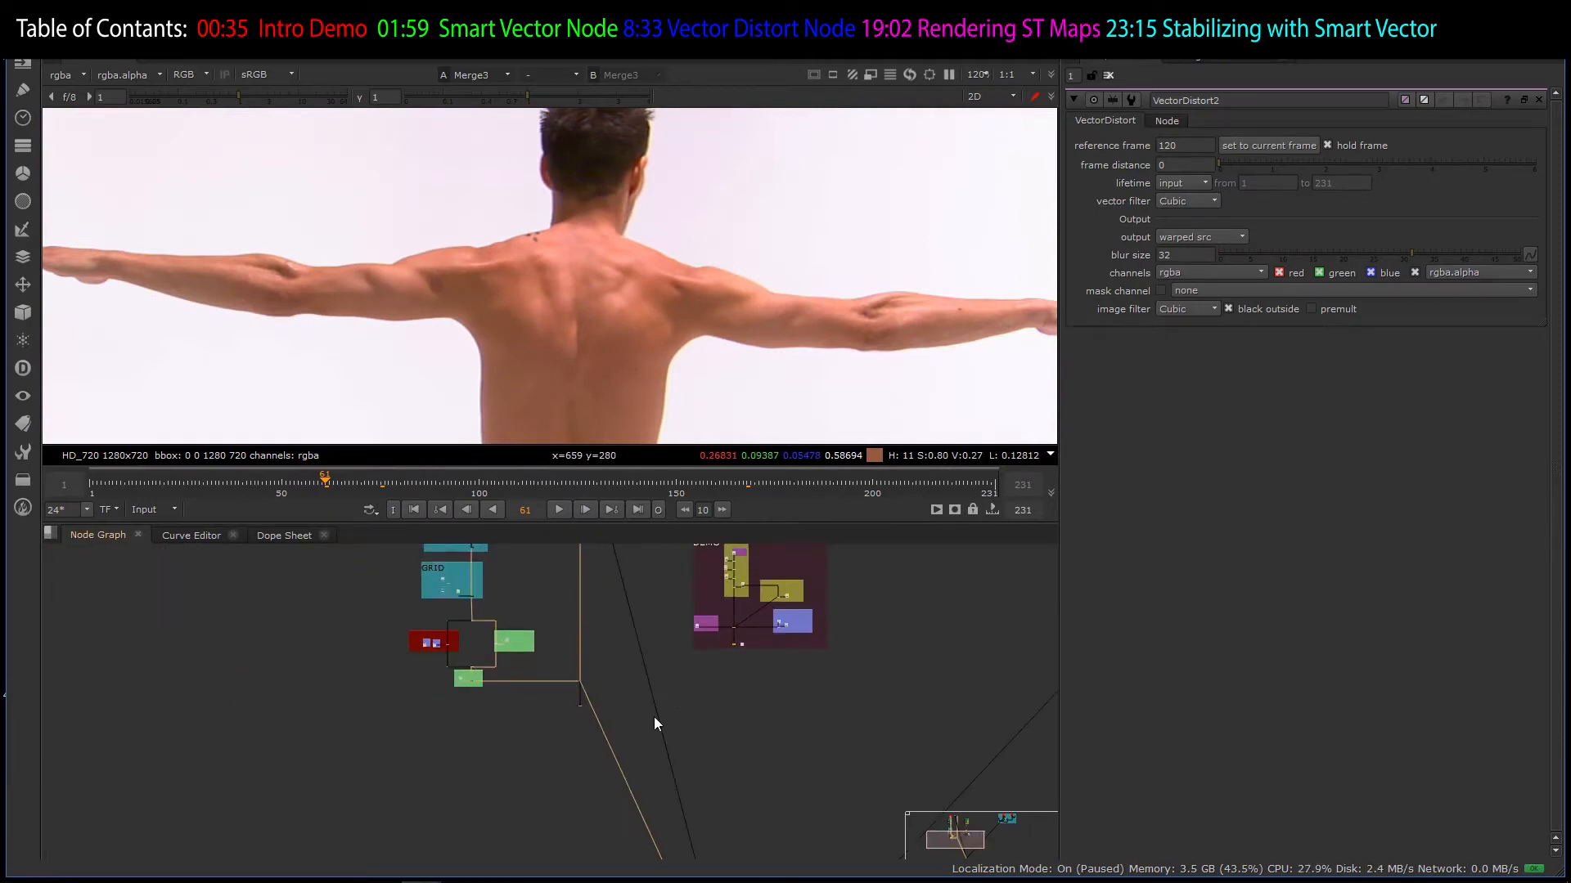
{"action": "scroll", "coordinate": [658, 720], "scroll_direction": "down", "scroll_amount": 3}
{"action": "scroll", "coordinate": [714, 670], "scroll_direction": "up", "scroll_amount": 10}
{"action": "scroll", "coordinate": [710, 657], "scroll_direction": "down", "scroll_amount": 4}
{"action": "scroll", "coordinate": [625, 712], "scroll_direction": "up", "scroll_amount": 2}
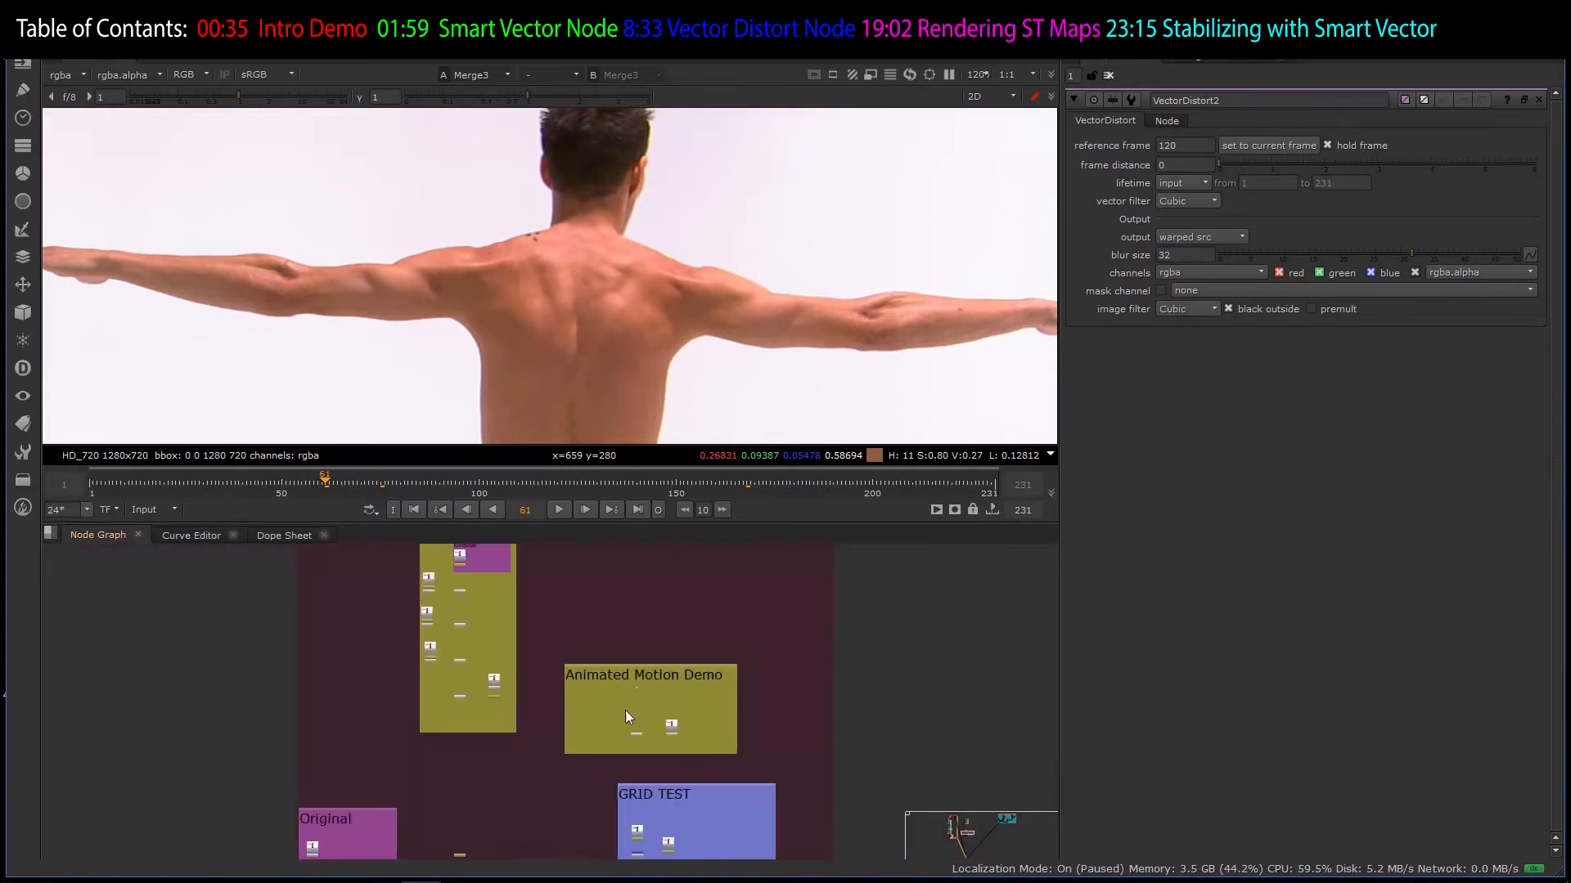
{"action": "scroll", "coordinate": [447, 611], "scroll_direction": "down", "scroll_amount": 3}
{"action": "scroll", "coordinate": [432, 592], "scroll_direction": "up", "scroll_amount": 8}
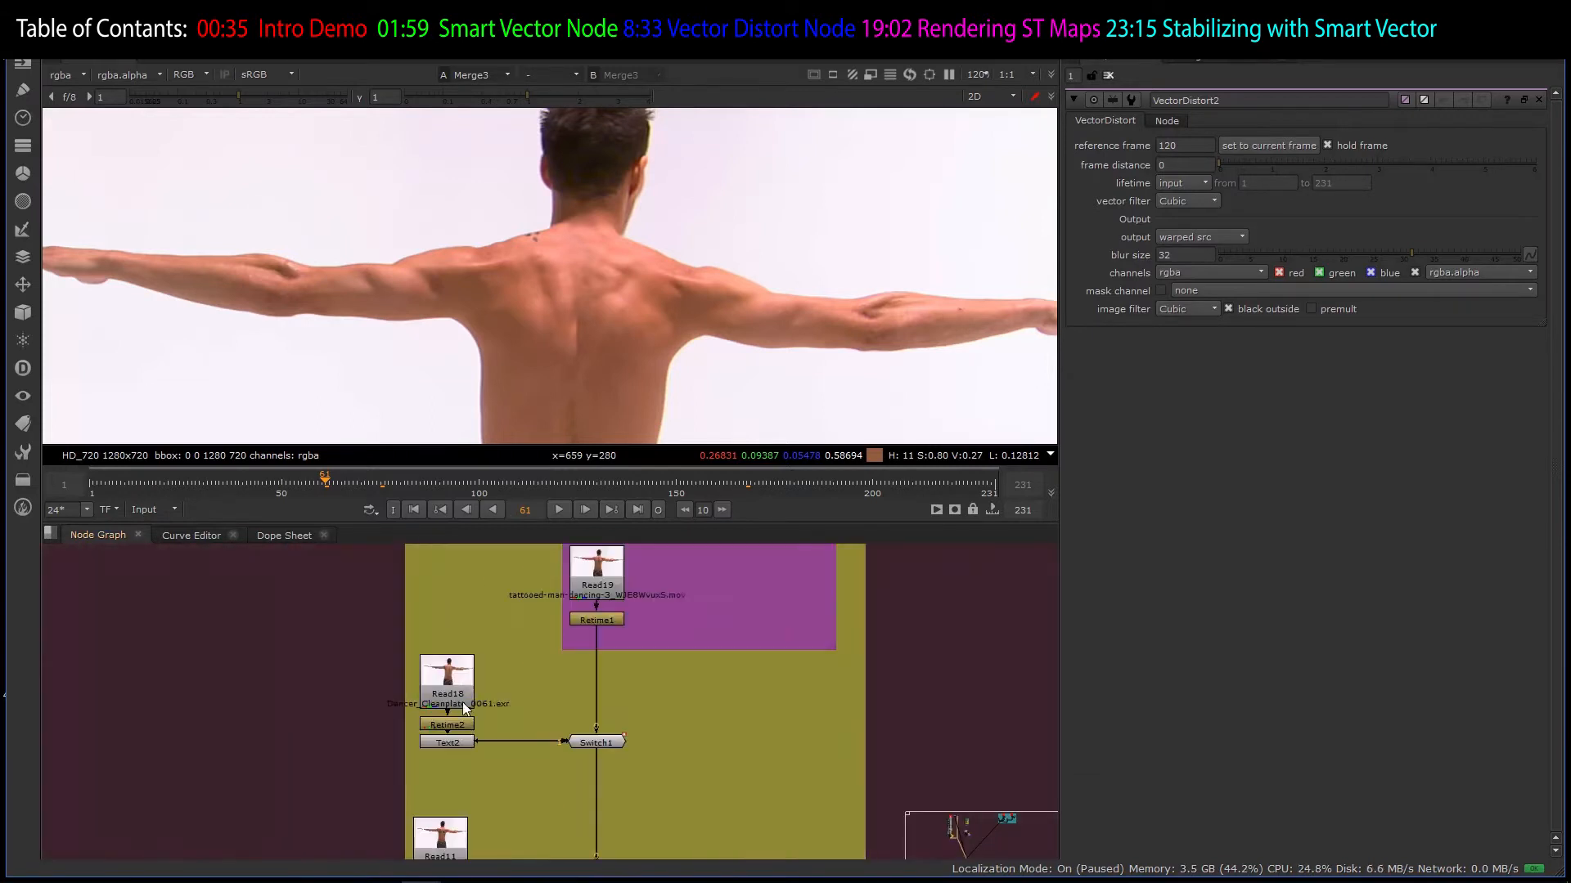
{"action": "left_click", "coordinate": [463, 702]}
{"action": "key", "text": "1"}
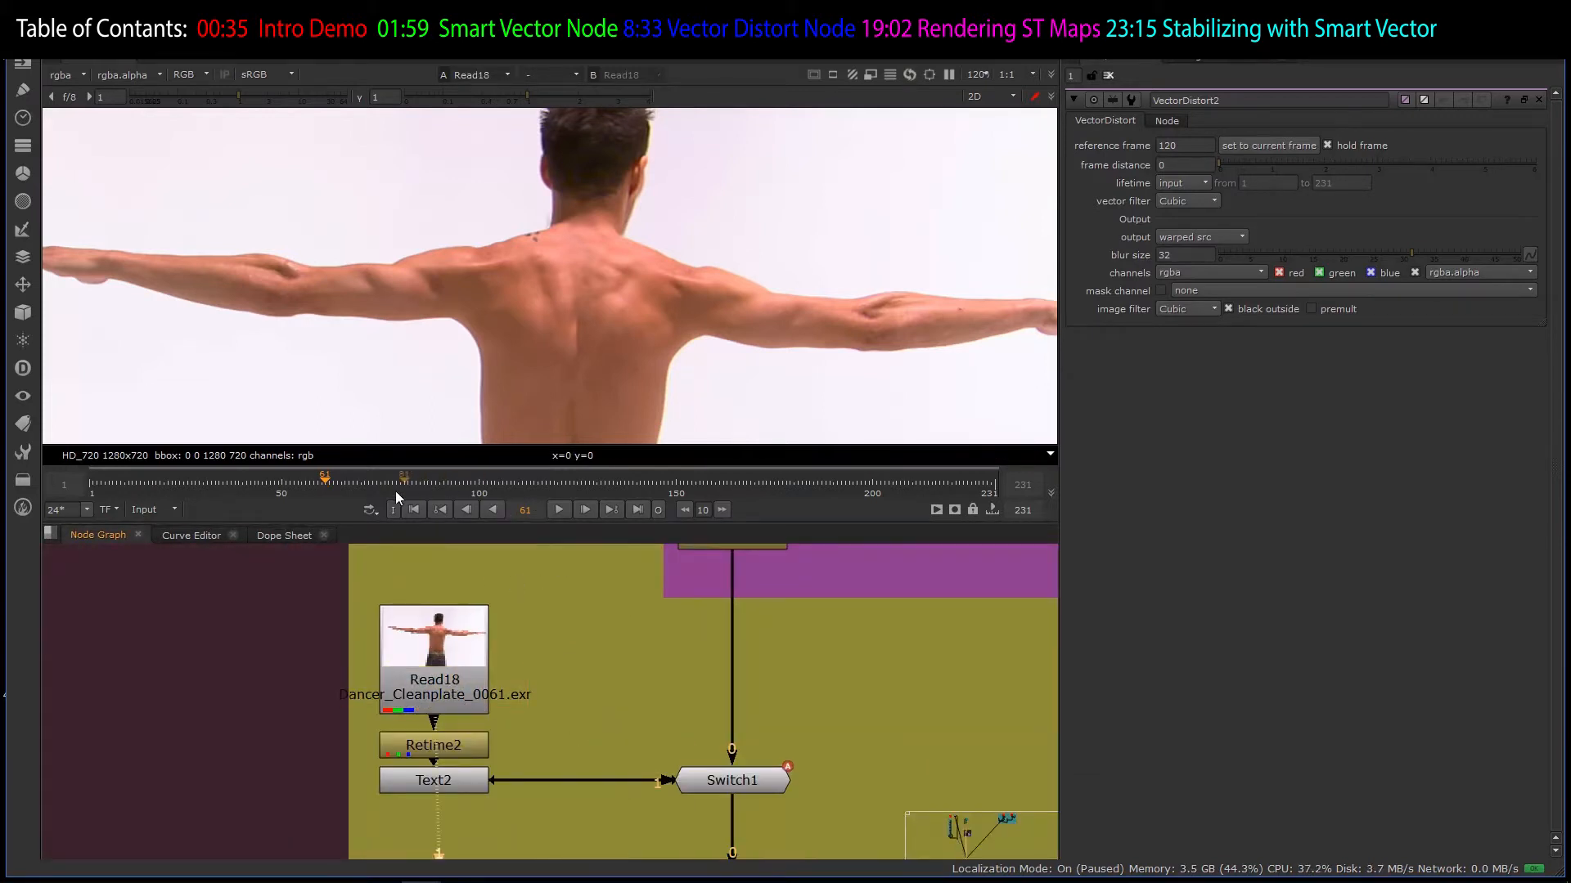
- Play the rendered clean plate, jump to frame 27 and step forward to check how the patch sticks to the back
{"action": "left_click", "coordinate": [557, 508]}
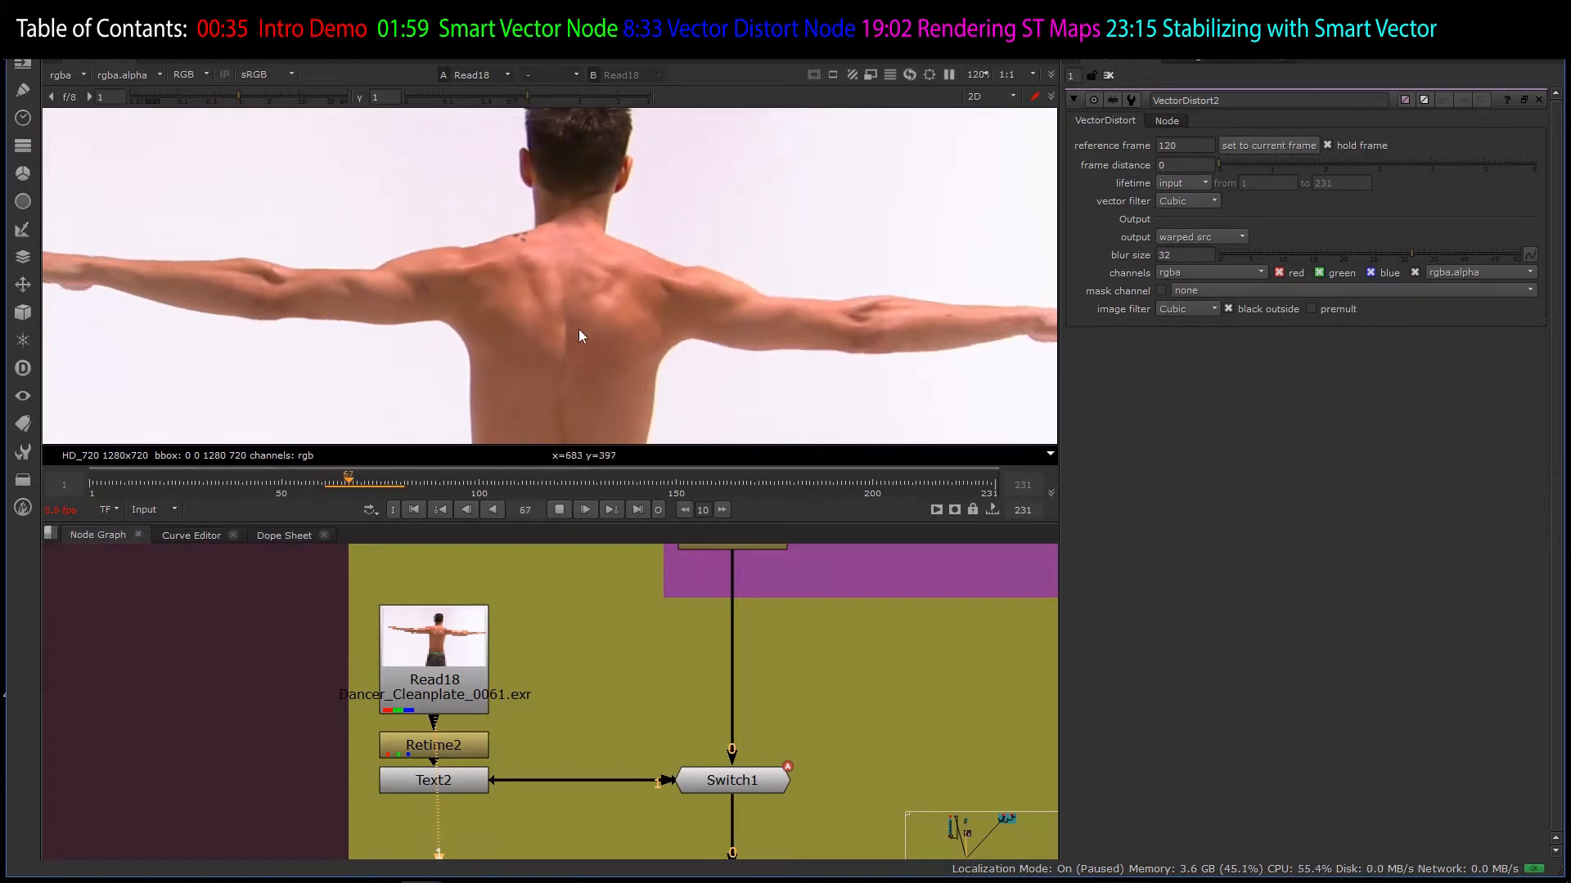
{"action": "left_click", "coordinate": [191, 481]}
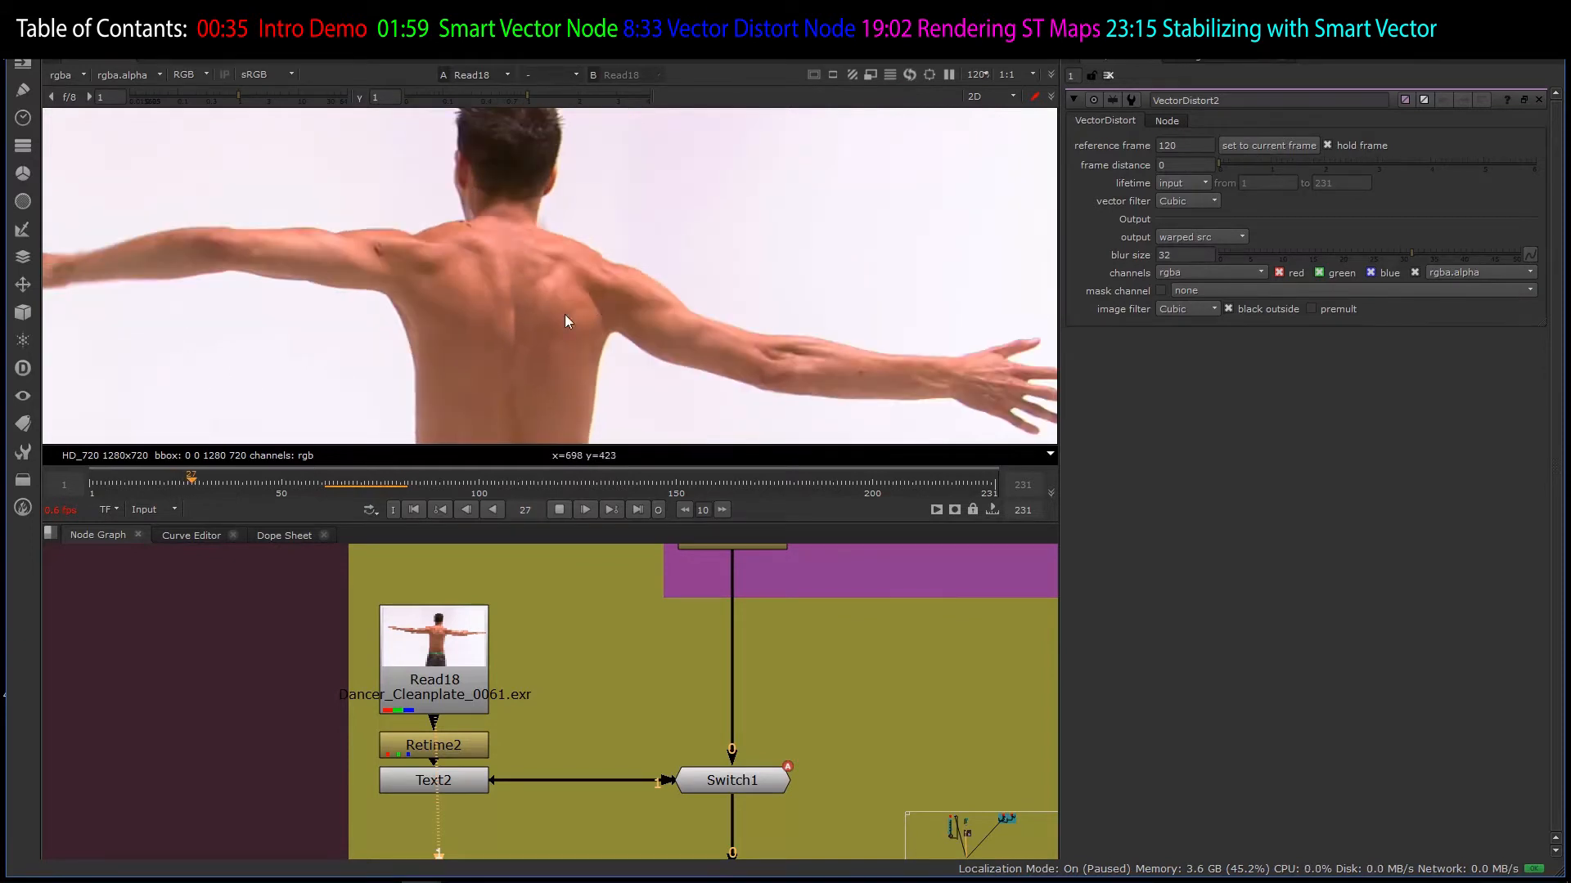
{"action": "key", "text": "Right"}
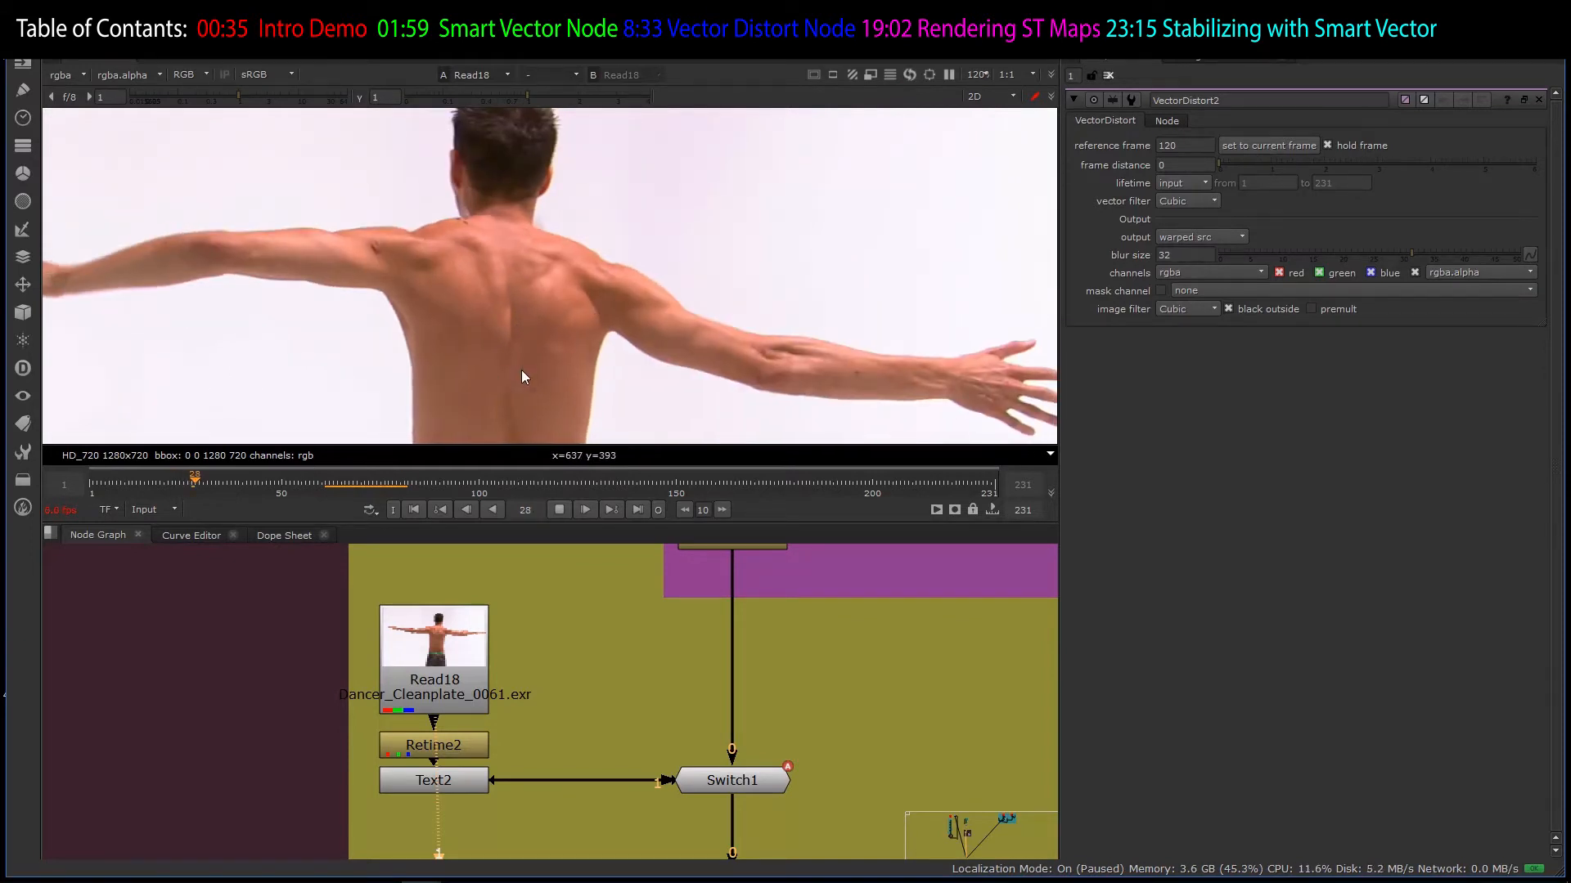
{"action": "key", "text": "Right"}
{"action": "key", "text": "Right"}
{"action": "key", "text": "Right"}
{"action": "key", "text": "Right"}
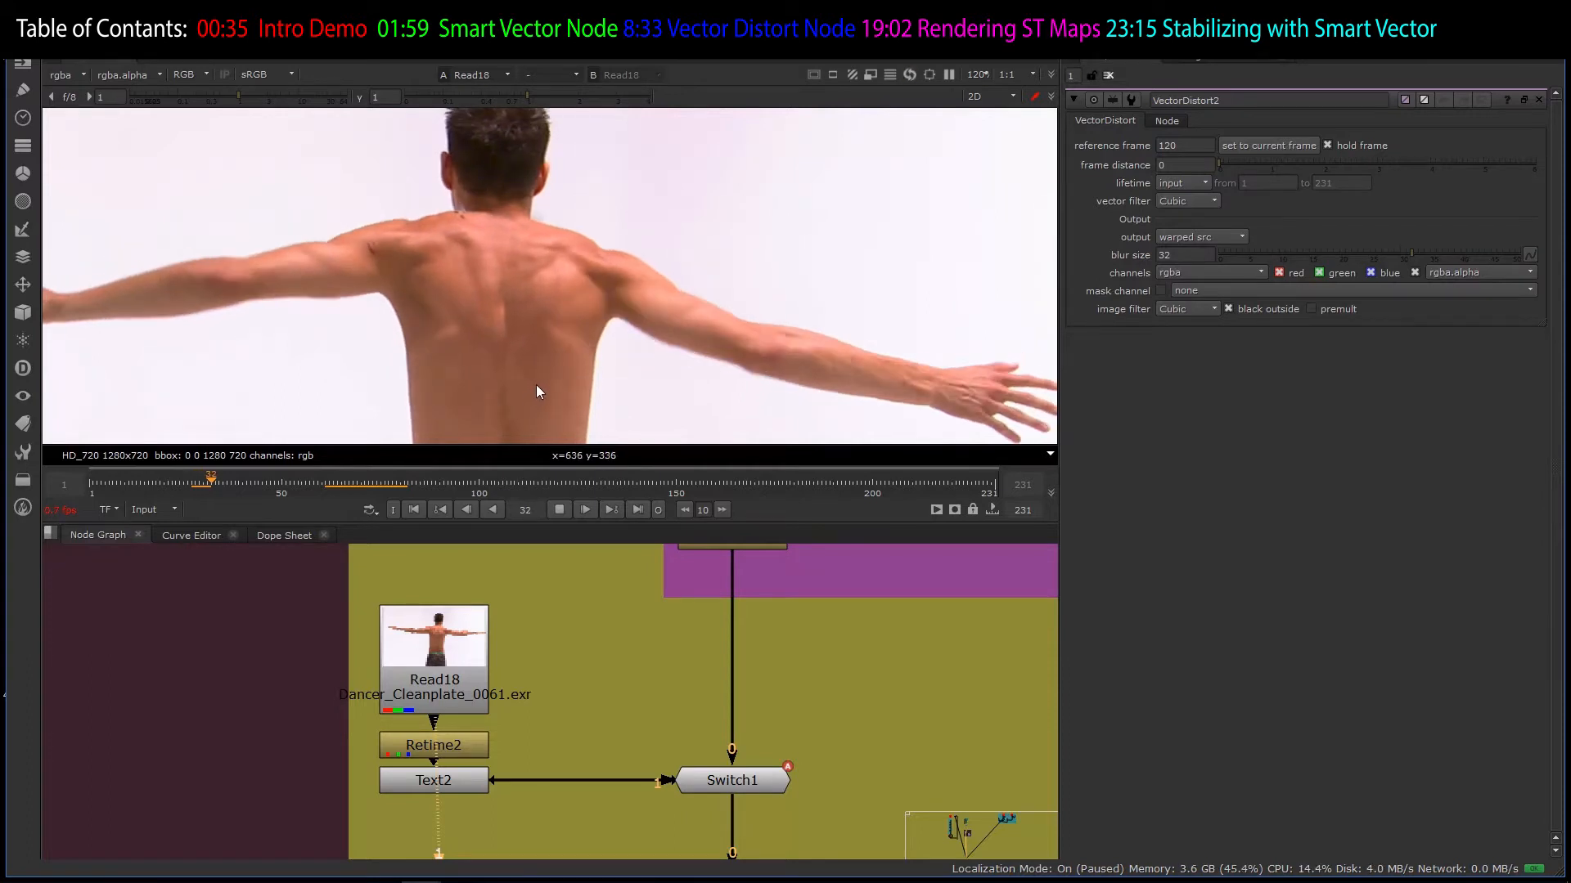
{"action": "key", "text": "Right"}
{"action": "key", "text": "Right"}
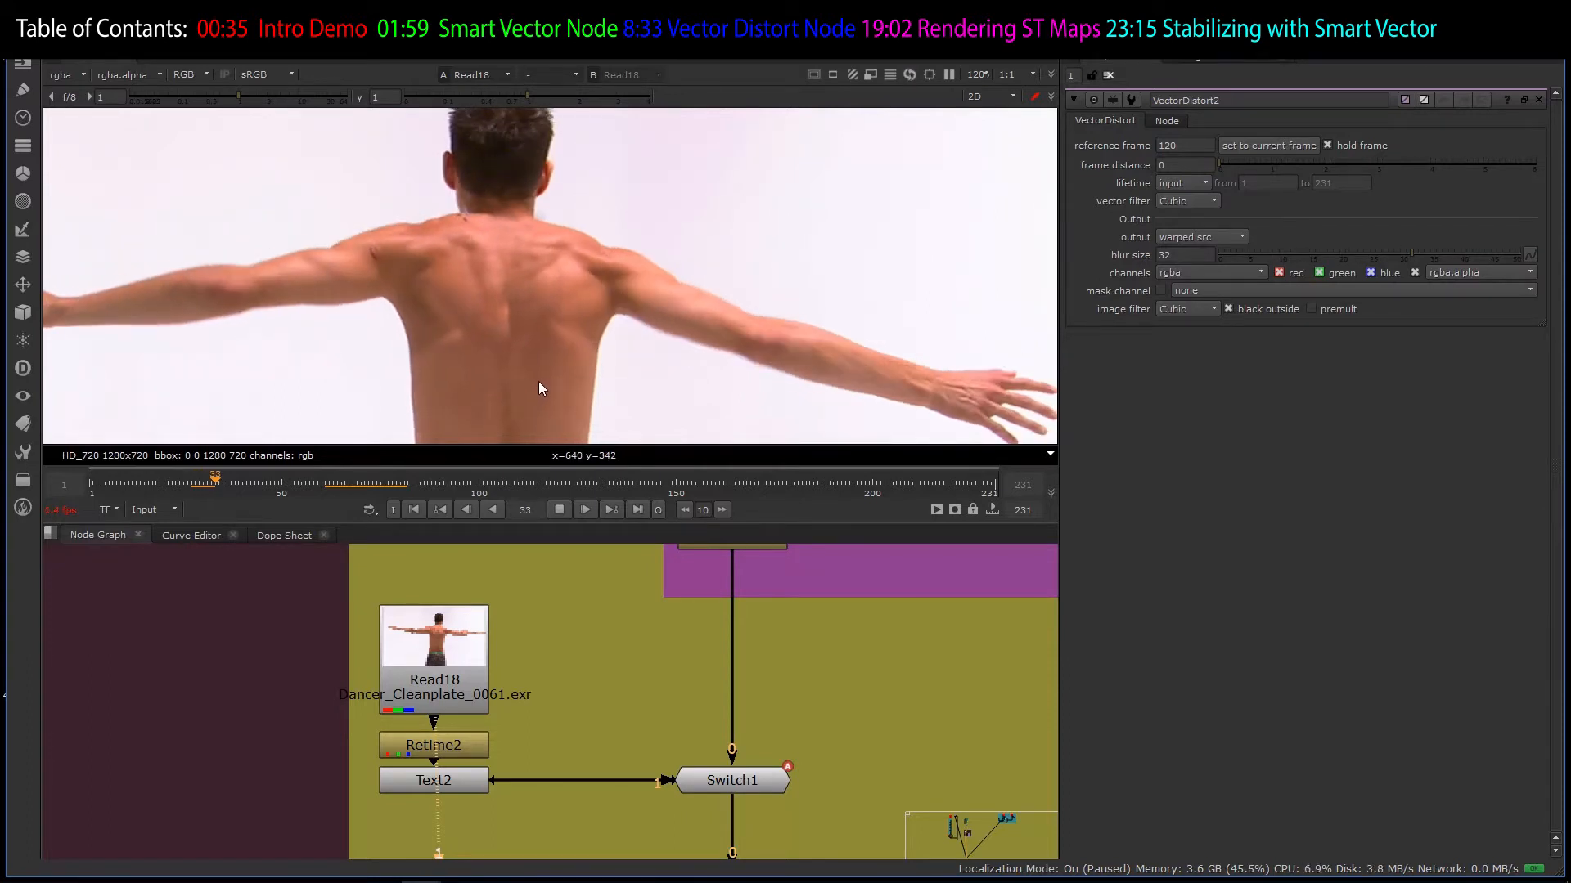
{"action": "key", "text": "Right"}
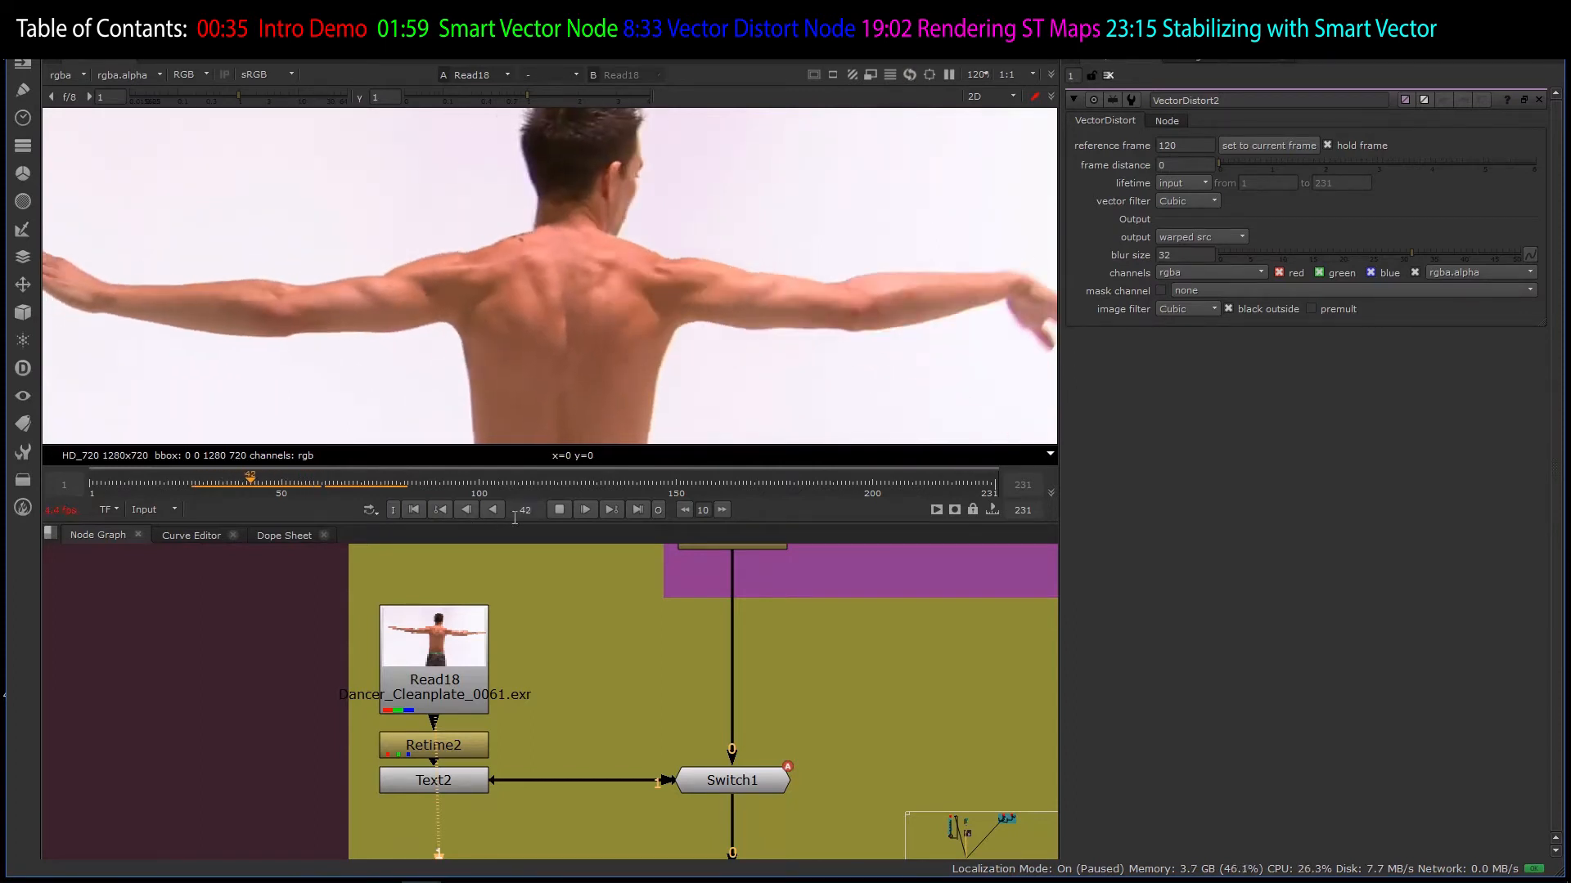
- Stop the playback, locate the Wing Tattoo group and view its Merge5 output
{"action": "left_click", "coordinate": [559, 510]}
{"action": "scroll", "coordinate": [306, 651], "scroll_direction": "down", "scroll_amount": 3}
{"action": "scroll", "coordinate": [331, 655], "scroll_direction": "down", "scroll_amount": 10}
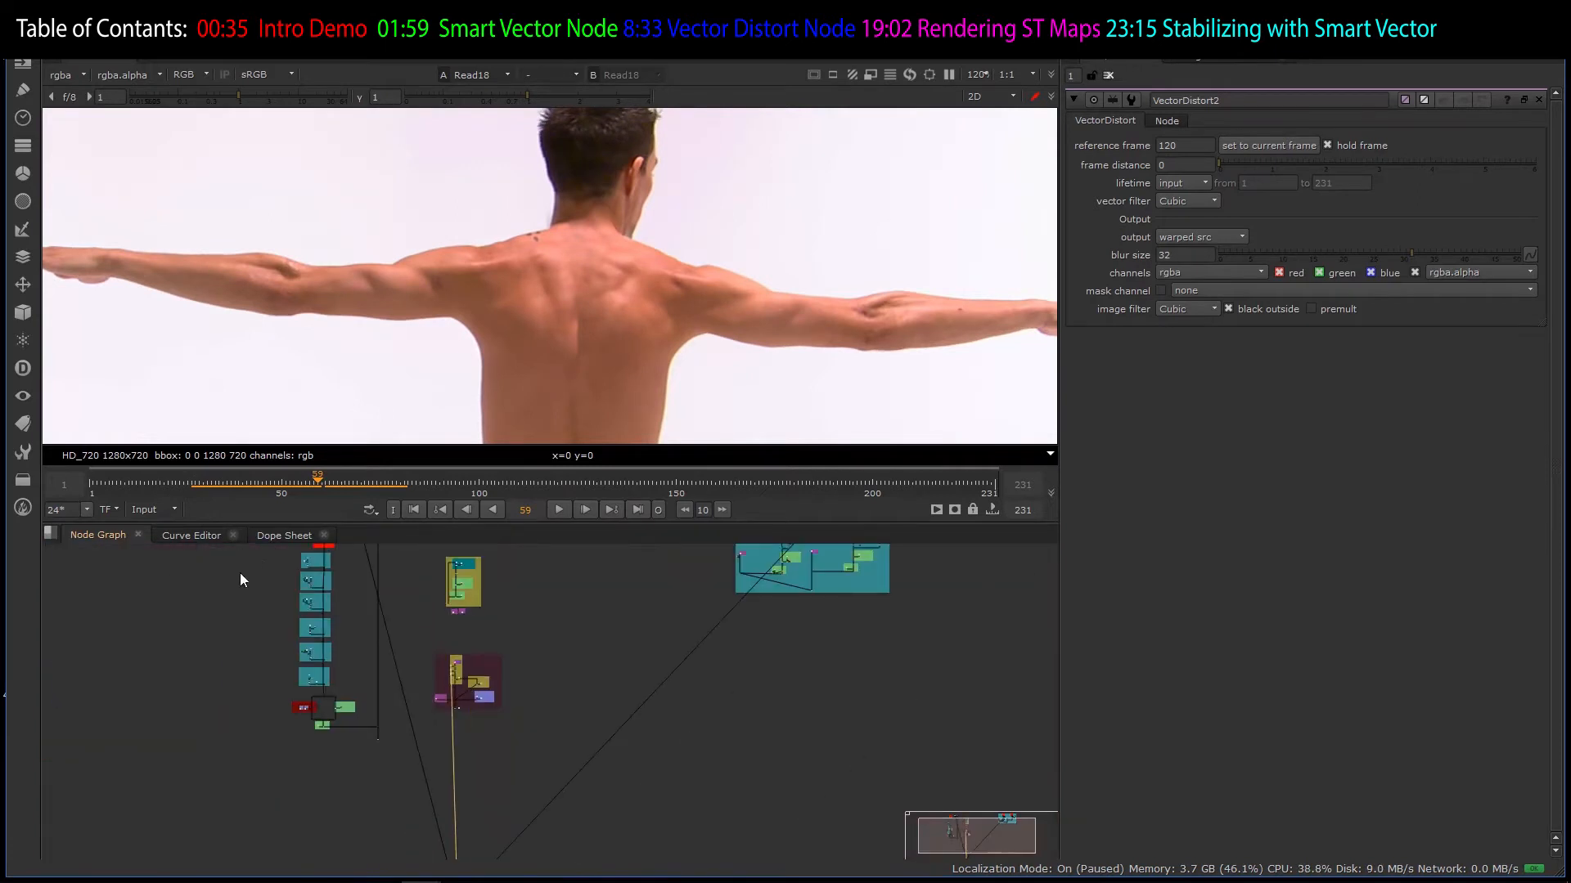
{"action": "scroll", "coordinate": [282, 591], "scroll_direction": "up", "scroll_amount": 10}
{"action": "left_click", "coordinate": [453, 742]}
{"action": "key", "text": "1"}
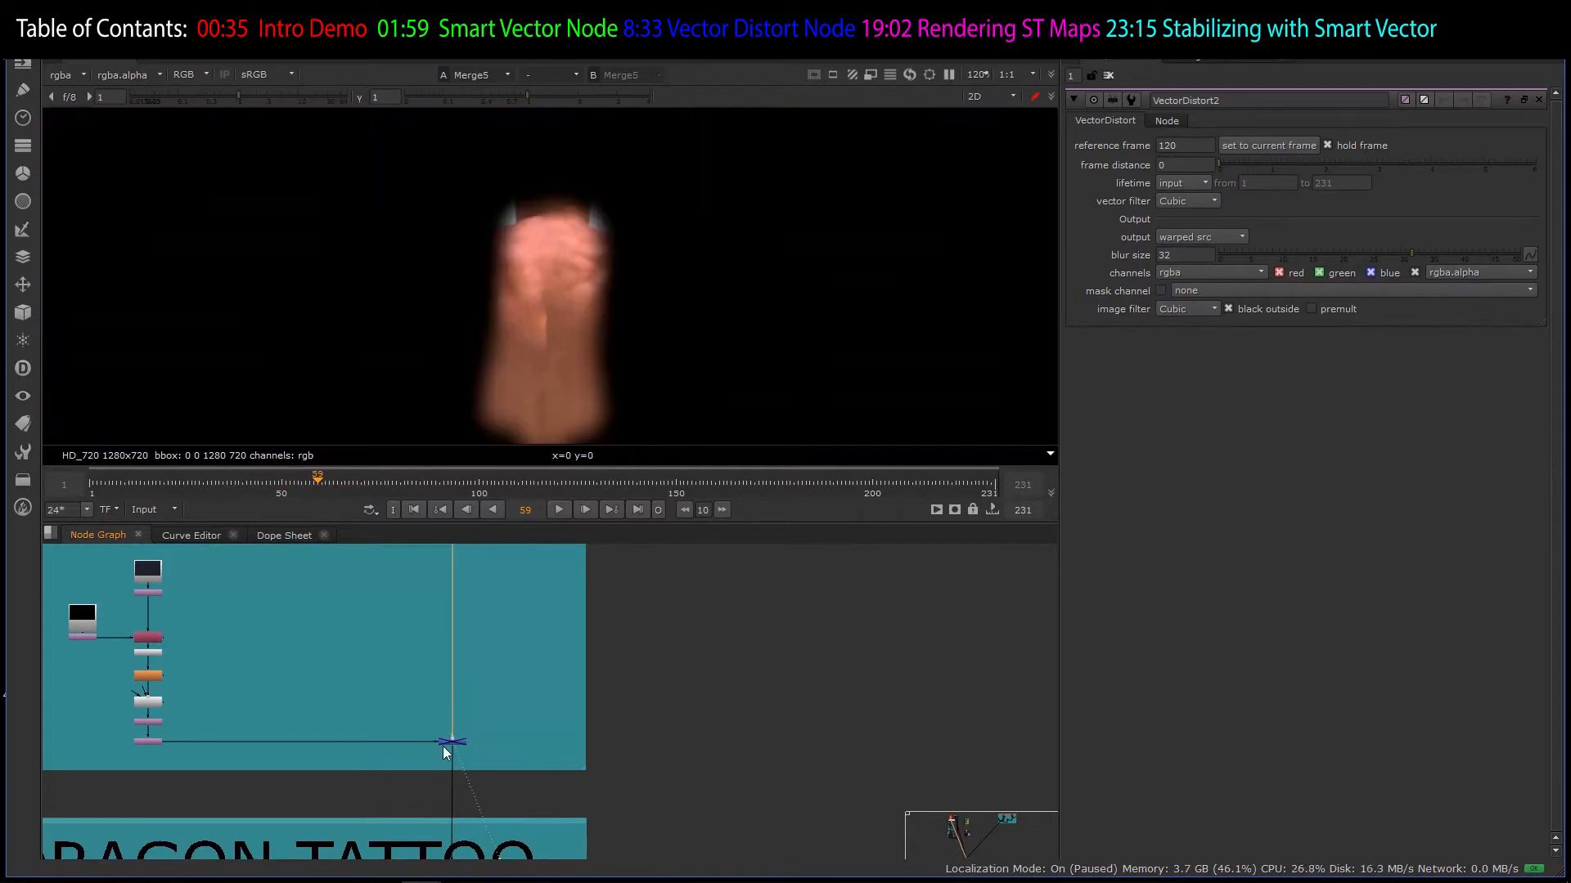
{"action": "left_click", "coordinate": [450, 743]}
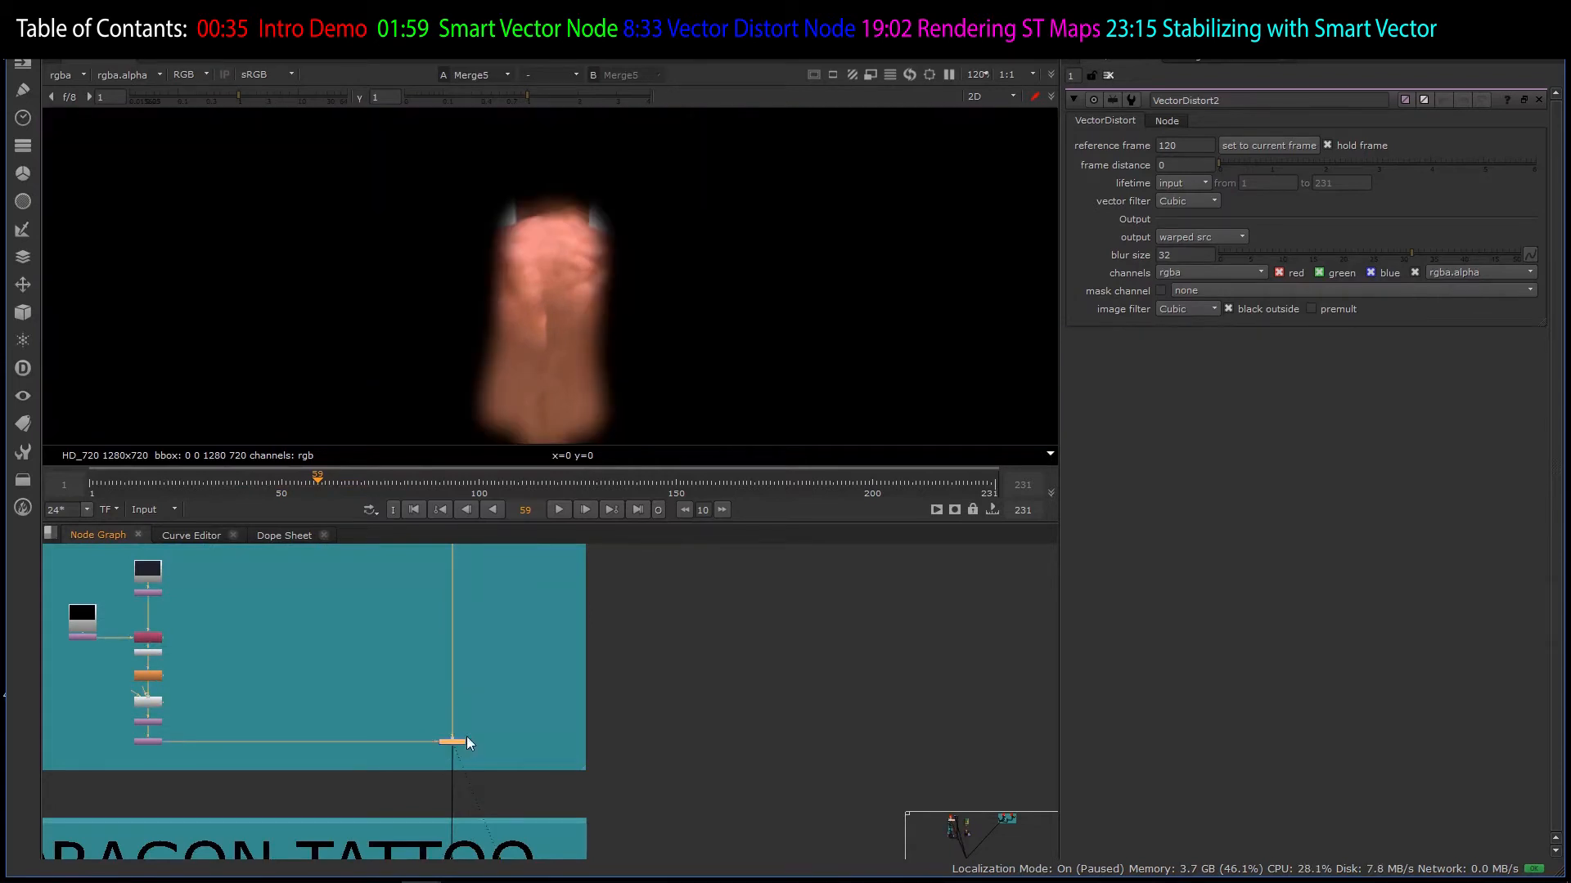
- View the alpha channel of the wings-2053515_1920.png image in Read4 of the Wing Tattoo group
{"action": "scroll", "coordinate": [468, 728], "scroll_direction": "down", "scroll_amount": 3}
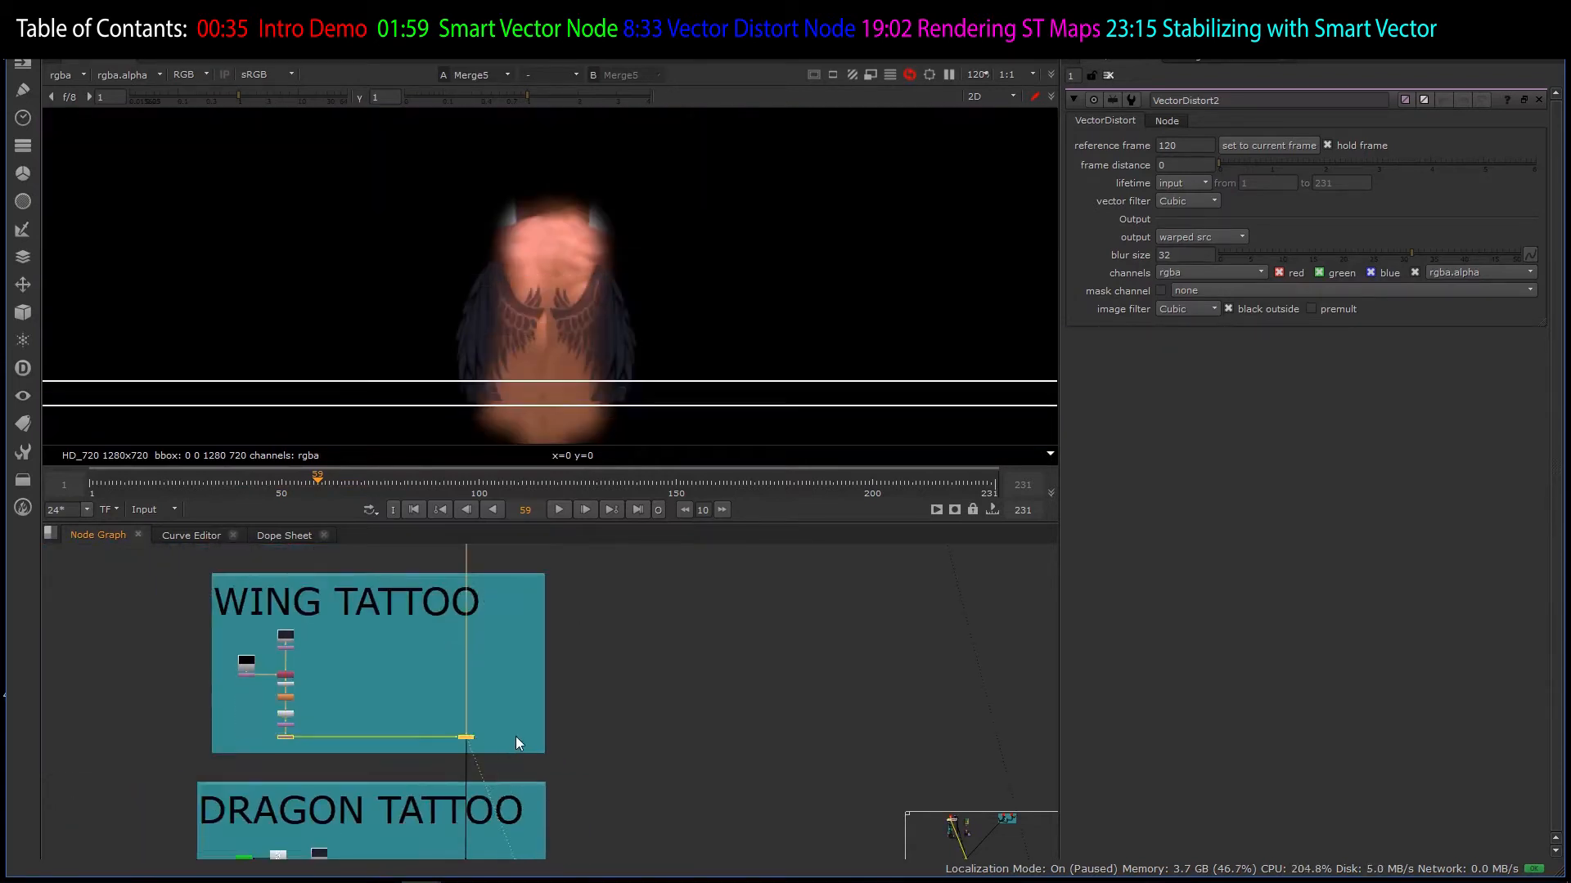
{"action": "scroll", "coordinate": [286, 655], "scroll_direction": "up", "scroll_amount": 5}
{"action": "scroll", "coordinate": [277, 590], "scroll_direction": "down", "scroll_amount": 4}
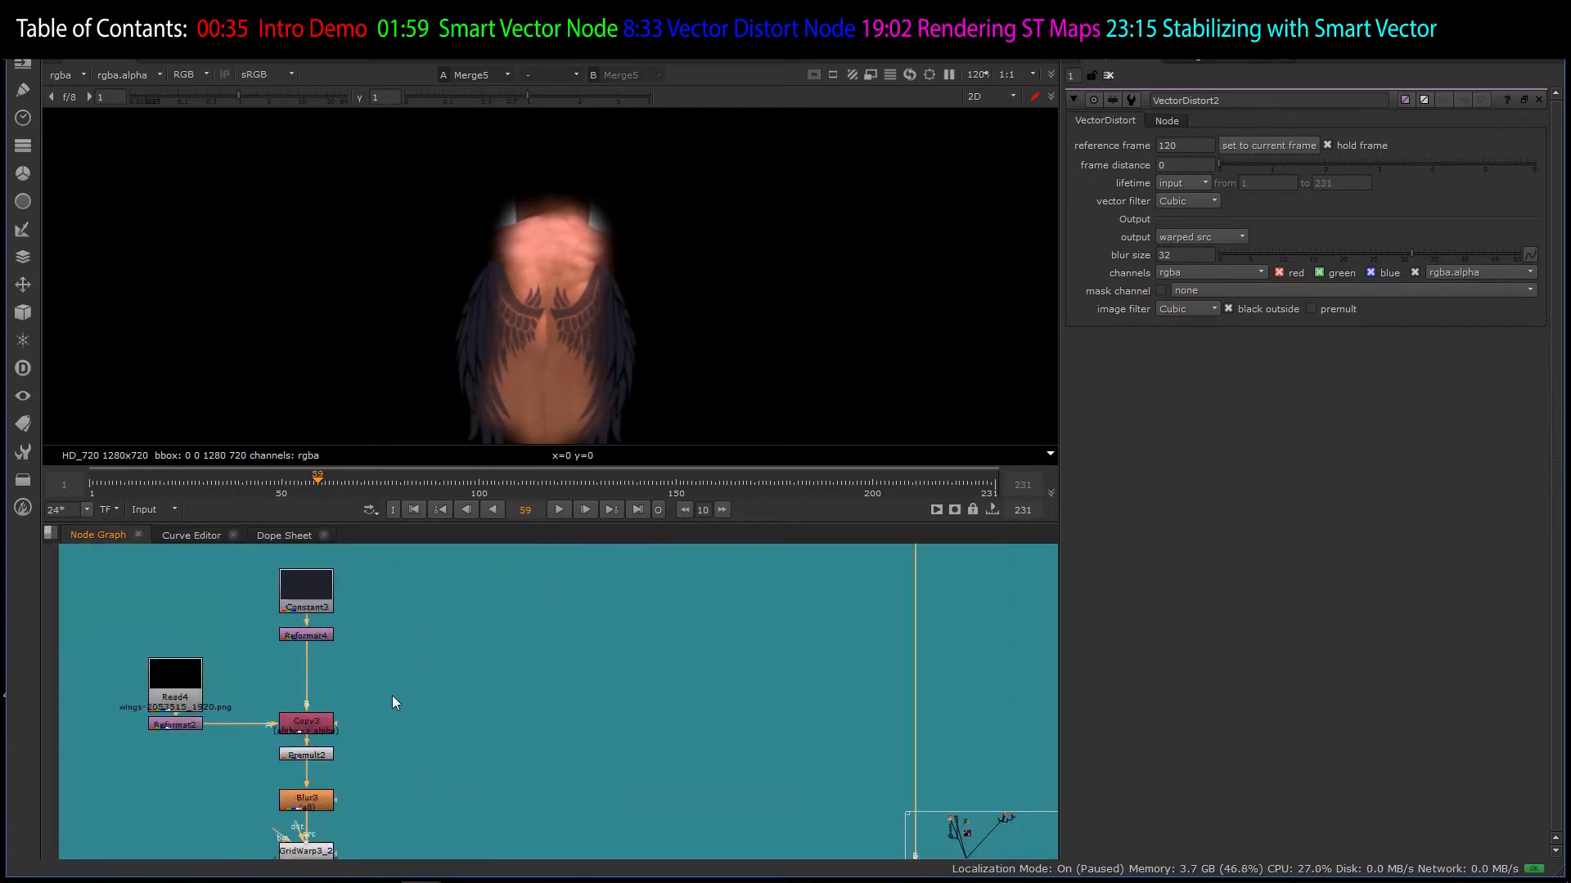
{"action": "scroll", "coordinate": [226, 664], "scroll_direction": "up", "scroll_amount": 5}
{"action": "left_click", "coordinate": [287, 638]}
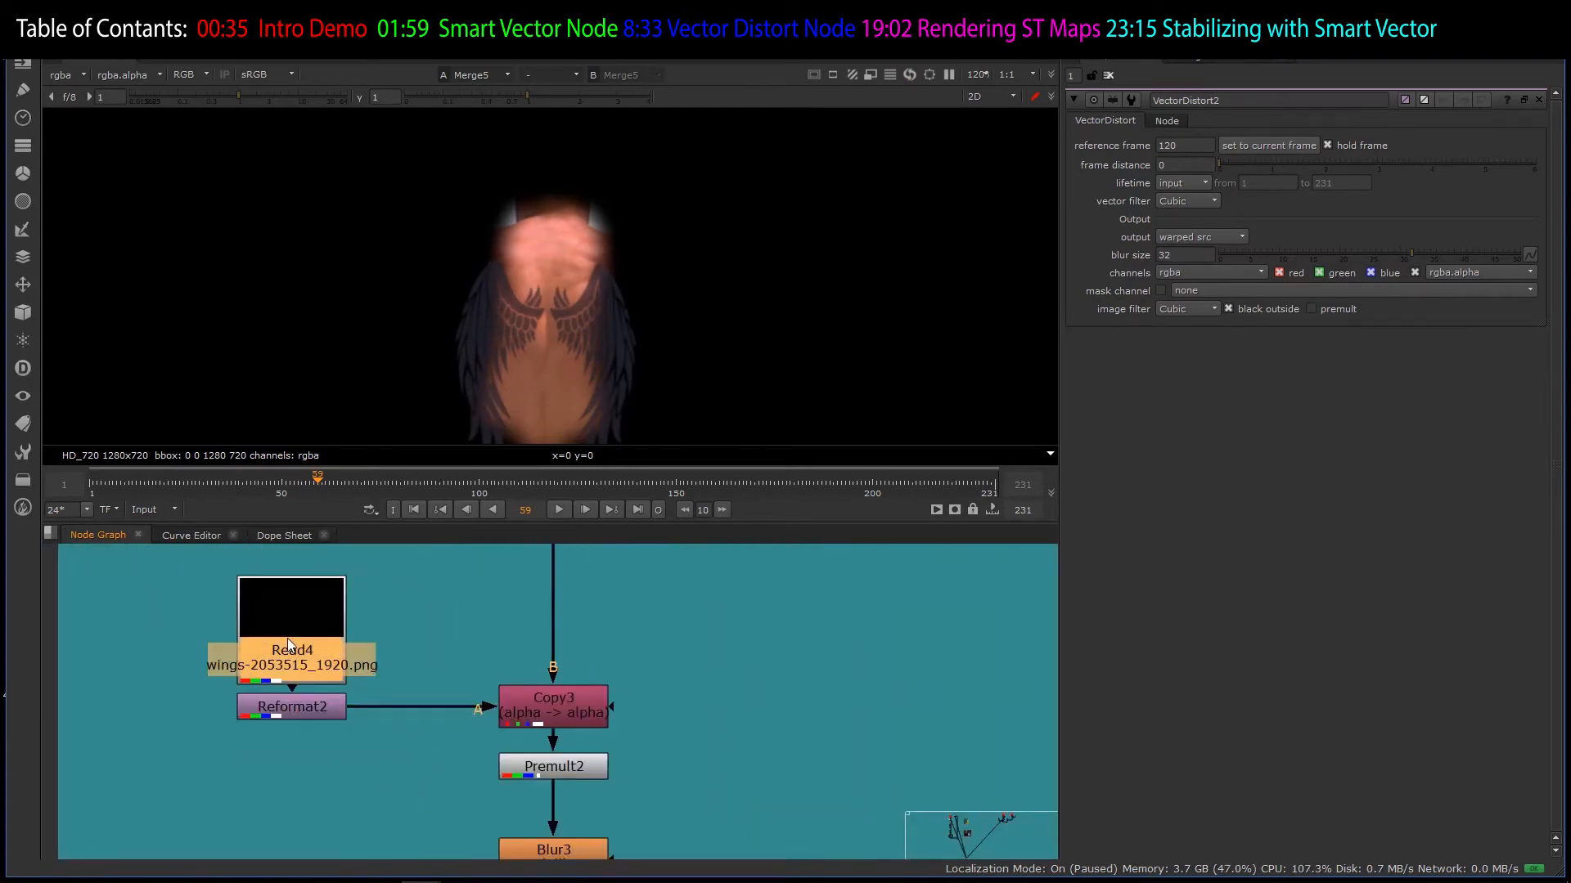
{"action": "key", "text": "1"}
{"action": "key", "text": "a"}
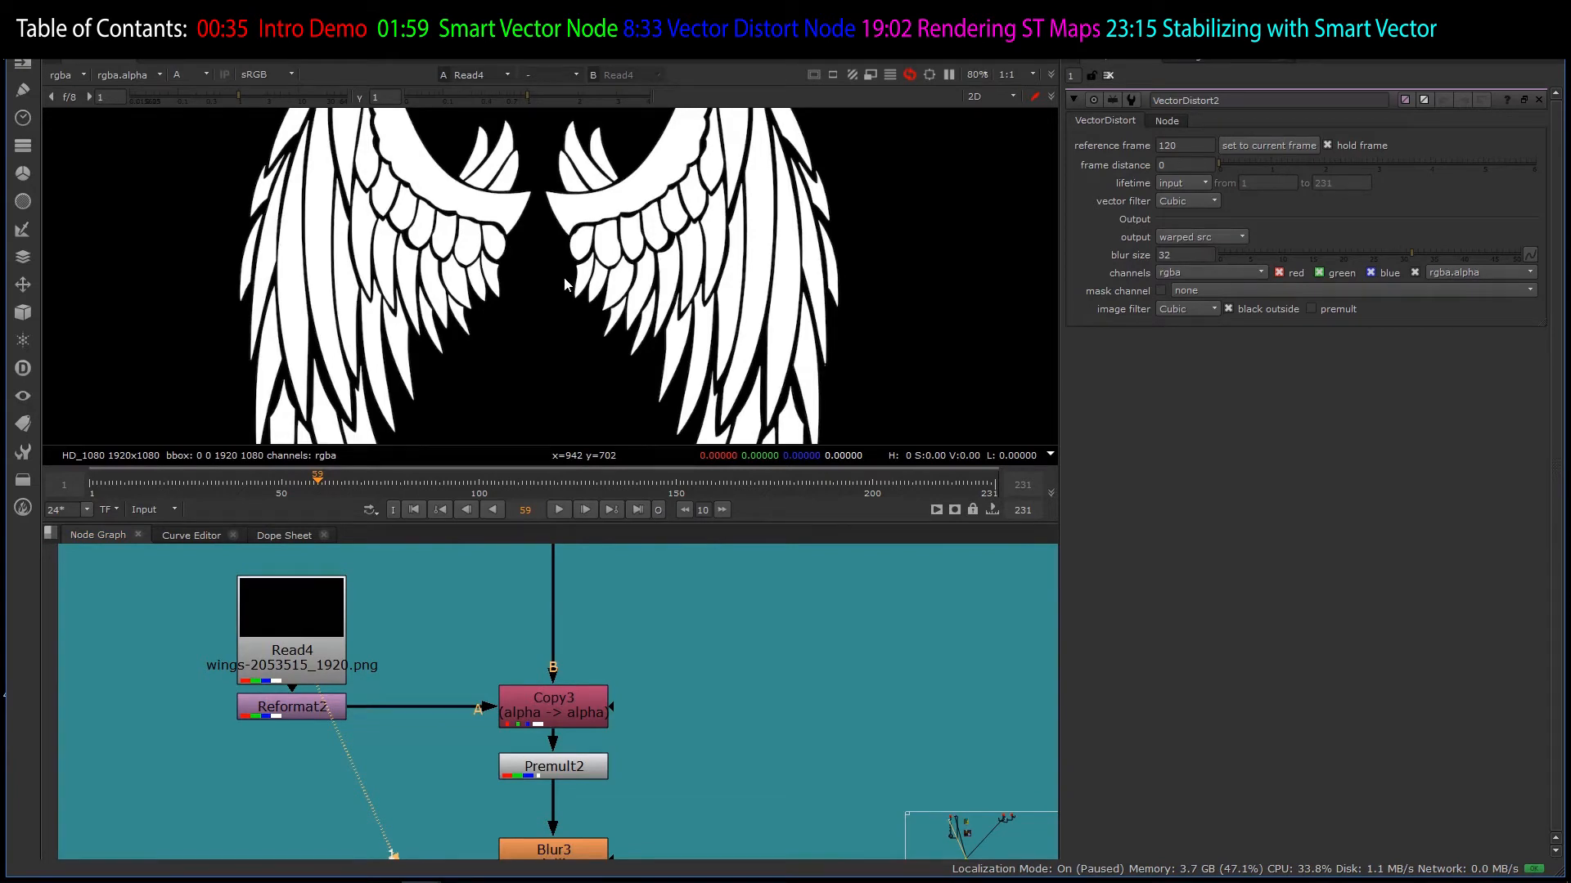
- Examine the wing artwork's alpha up close and compare it with its RGB channels
{"action": "scroll", "coordinate": [556, 278], "scroll_direction": "down", "scroll_amount": 1}
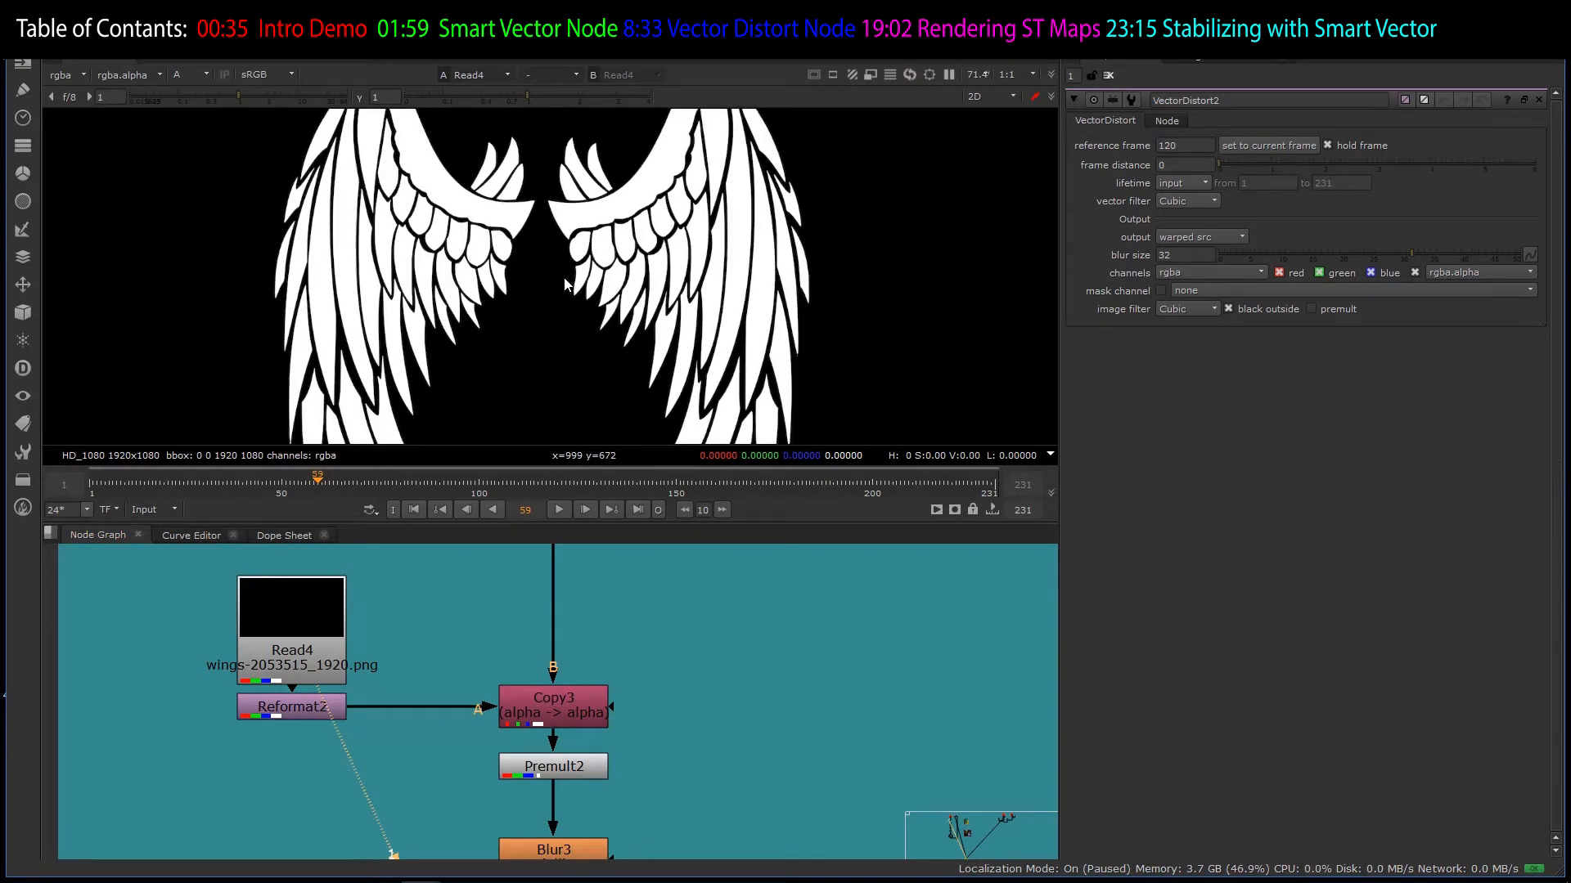
{"action": "scroll", "coordinate": [564, 287], "scroll_direction": "down", "scroll_amount": 6}
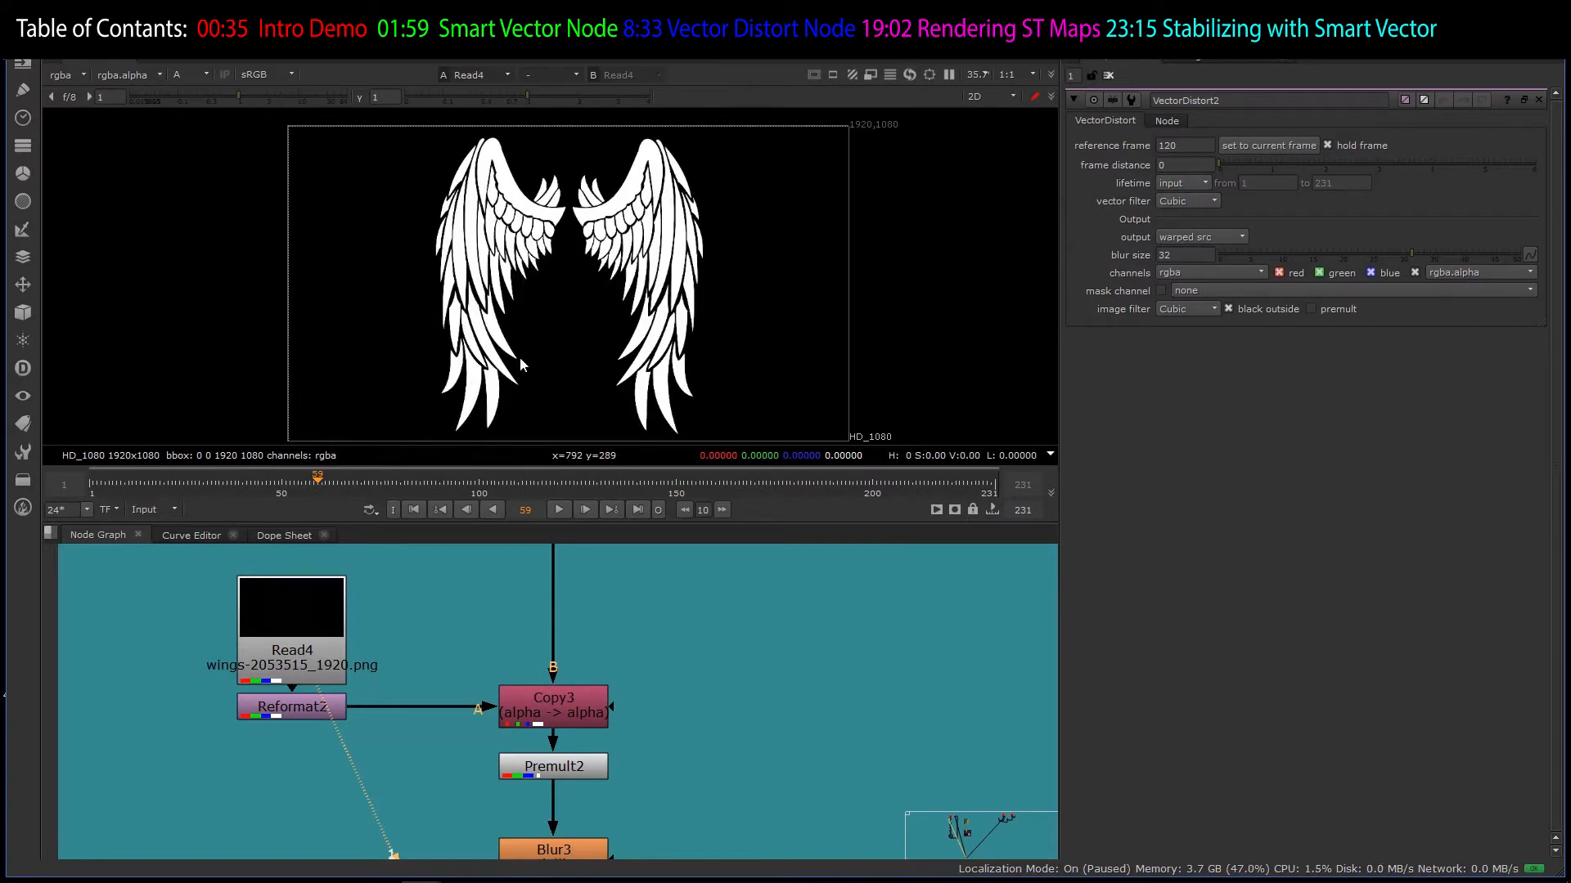
{"action": "scroll", "coordinate": [521, 360], "scroll_direction": "down", "scroll_amount": 2}
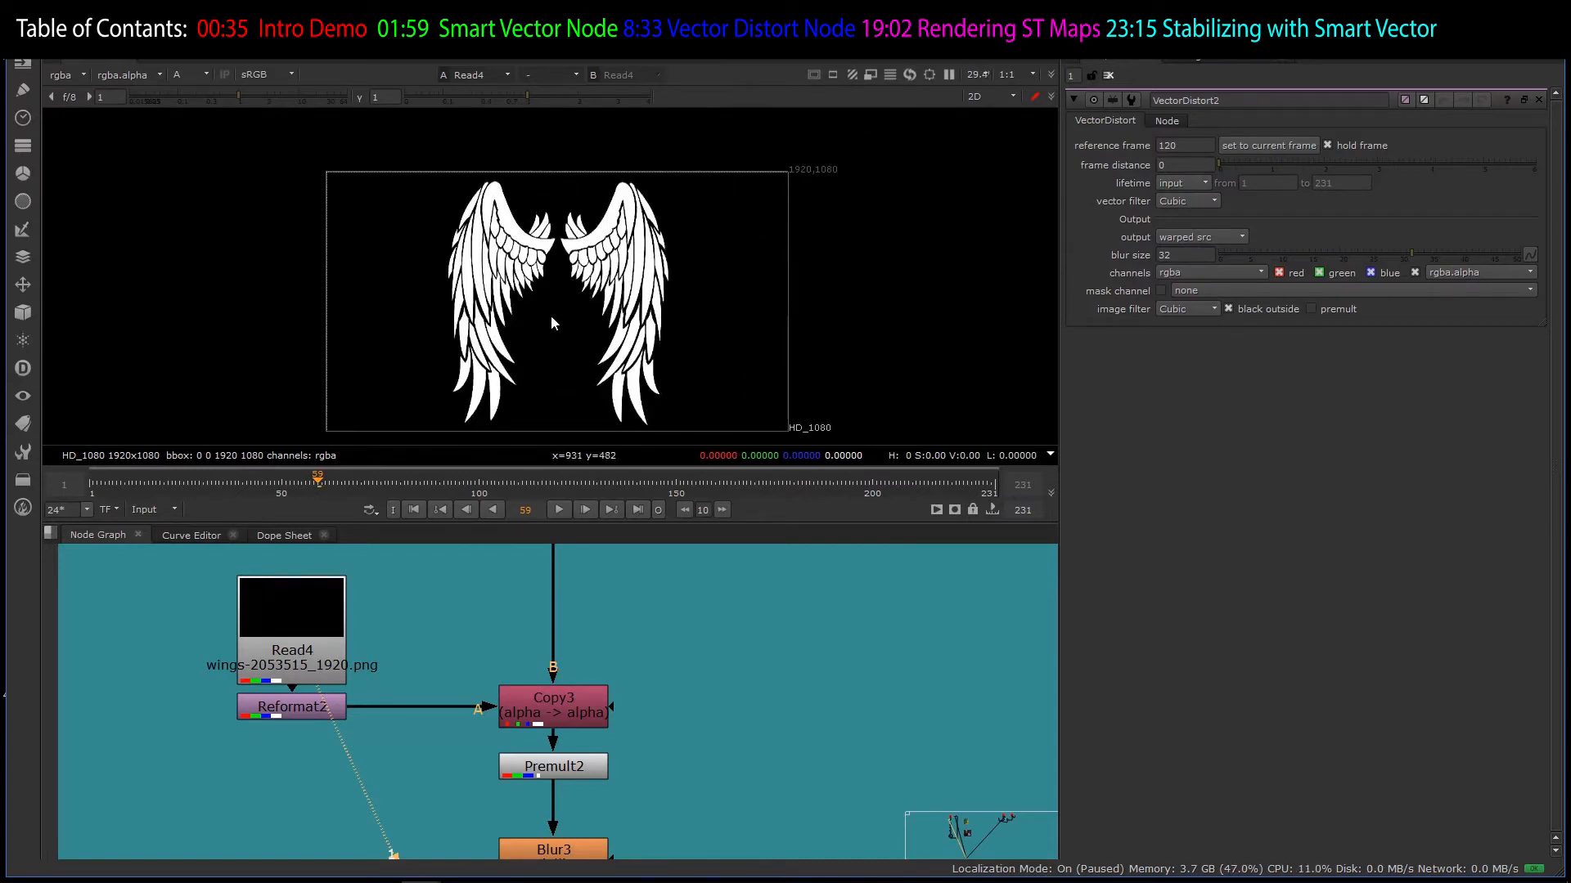
{"action": "scroll", "coordinate": [635, 286], "scroll_direction": "up", "scroll_amount": 4}
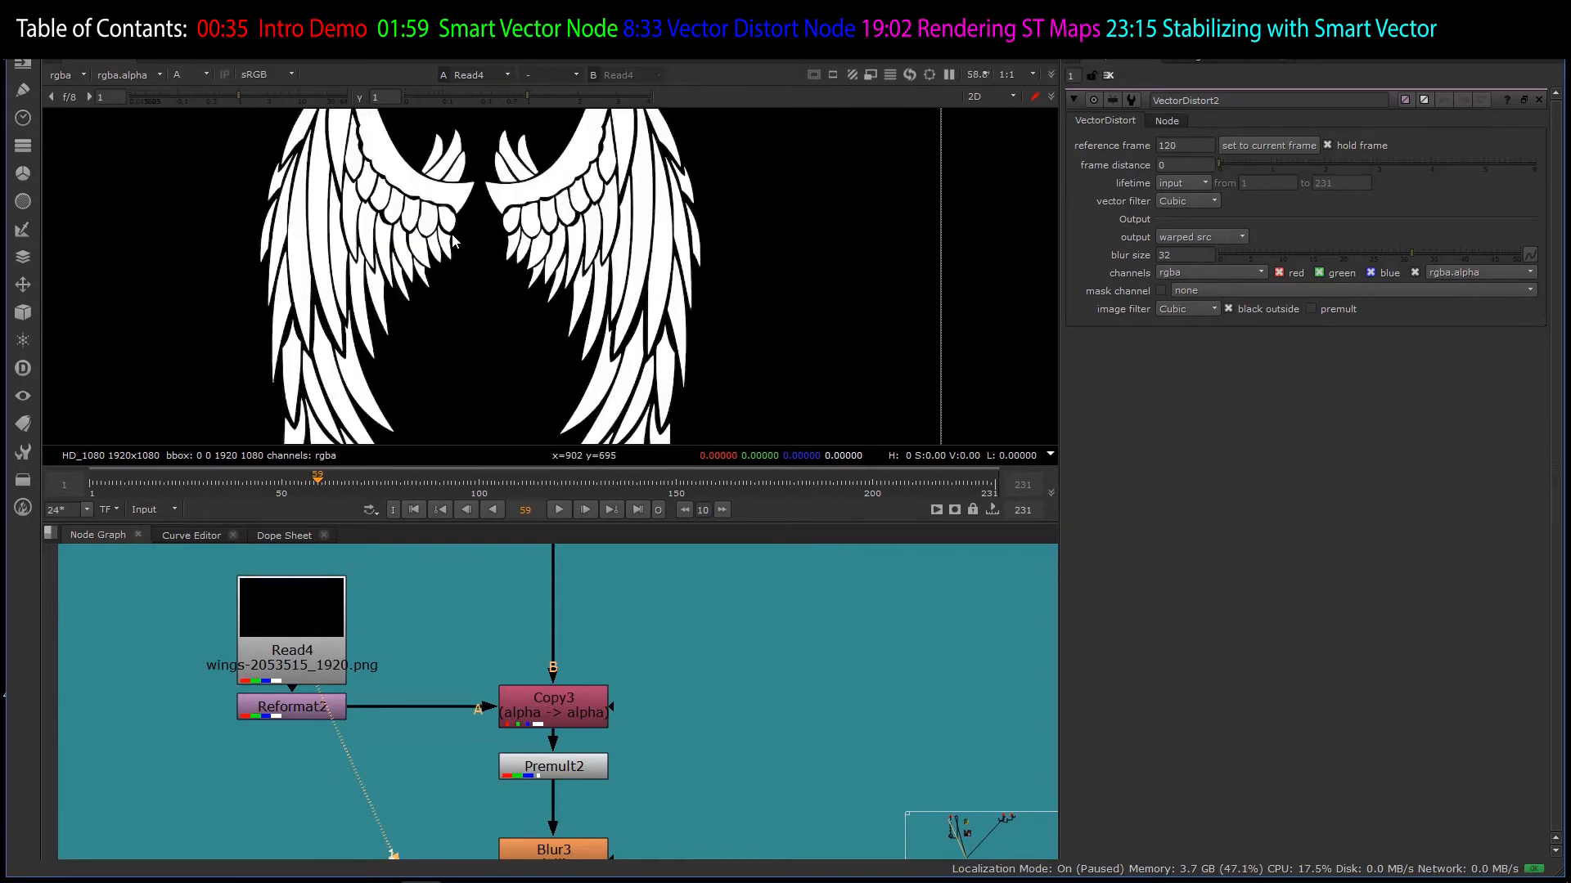
{"action": "scroll", "coordinate": [474, 255], "scroll_direction": "down", "scroll_amount": 5}
{"action": "scroll", "coordinate": [397, 200], "scroll_direction": "up", "scroll_amount": 3}
{"action": "scroll", "coordinate": [455, 250], "scroll_direction": "up", "scroll_amount": 8}
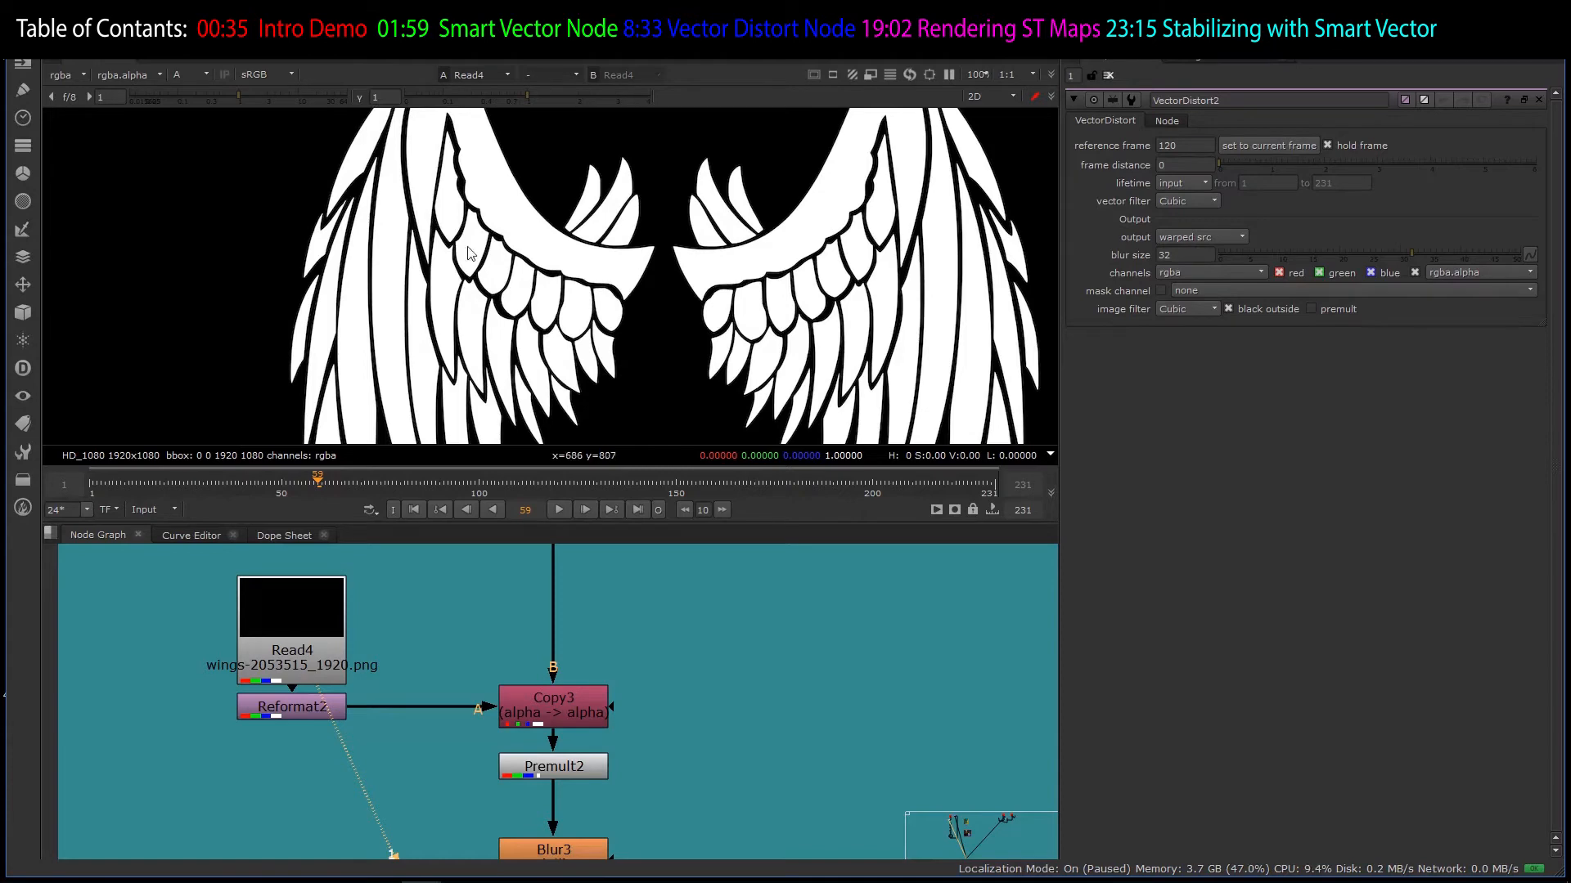
{"action": "scroll", "coordinate": [515, 247], "scroll_direction": "down", "scroll_amount": 7}
{"action": "key", "text": "a"}
{"action": "scroll", "coordinate": [567, 278], "scroll_direction": "up", "scroll_amount": 6}
{"action": "scroll", "coordinate": [548, 273], "scroll_direction": "down", "scroll_amount": 3}
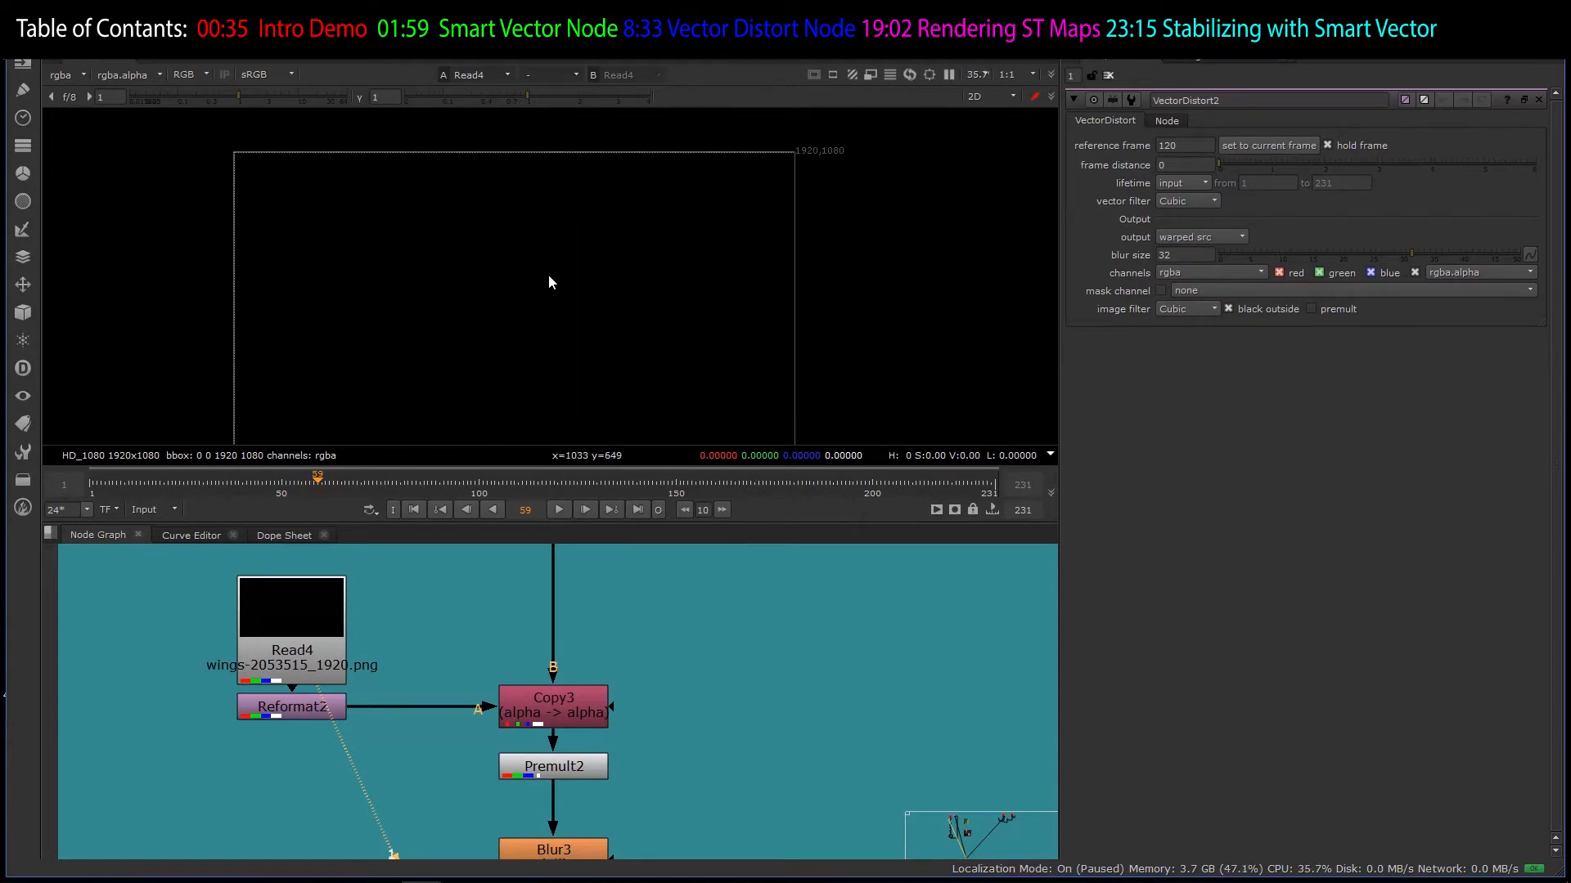
{"action": "key", "text": "a"}
- Follow the wing branch from Constant3 through Copy3 and view the Premult2 result in RGB
{"action": "scroll", "coordinate": [498, 736], "scroll_direction": "down", "scroll_amount": 3}
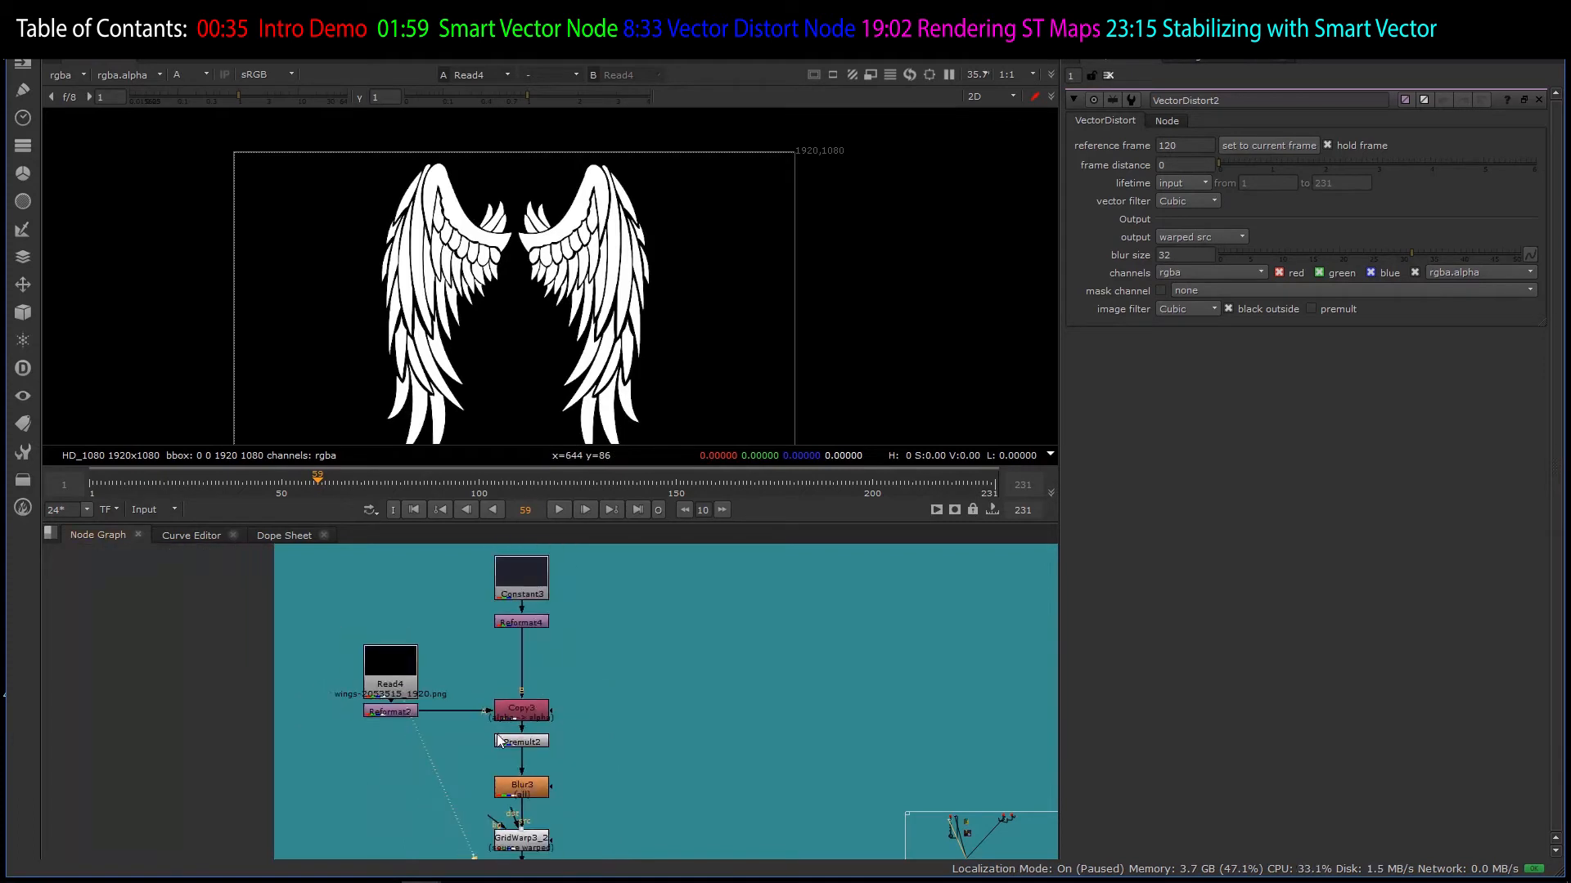
{"action": "scroll", "coordinate": [400, 670], "scroll_direction": "up", "scroll_amount": 2}
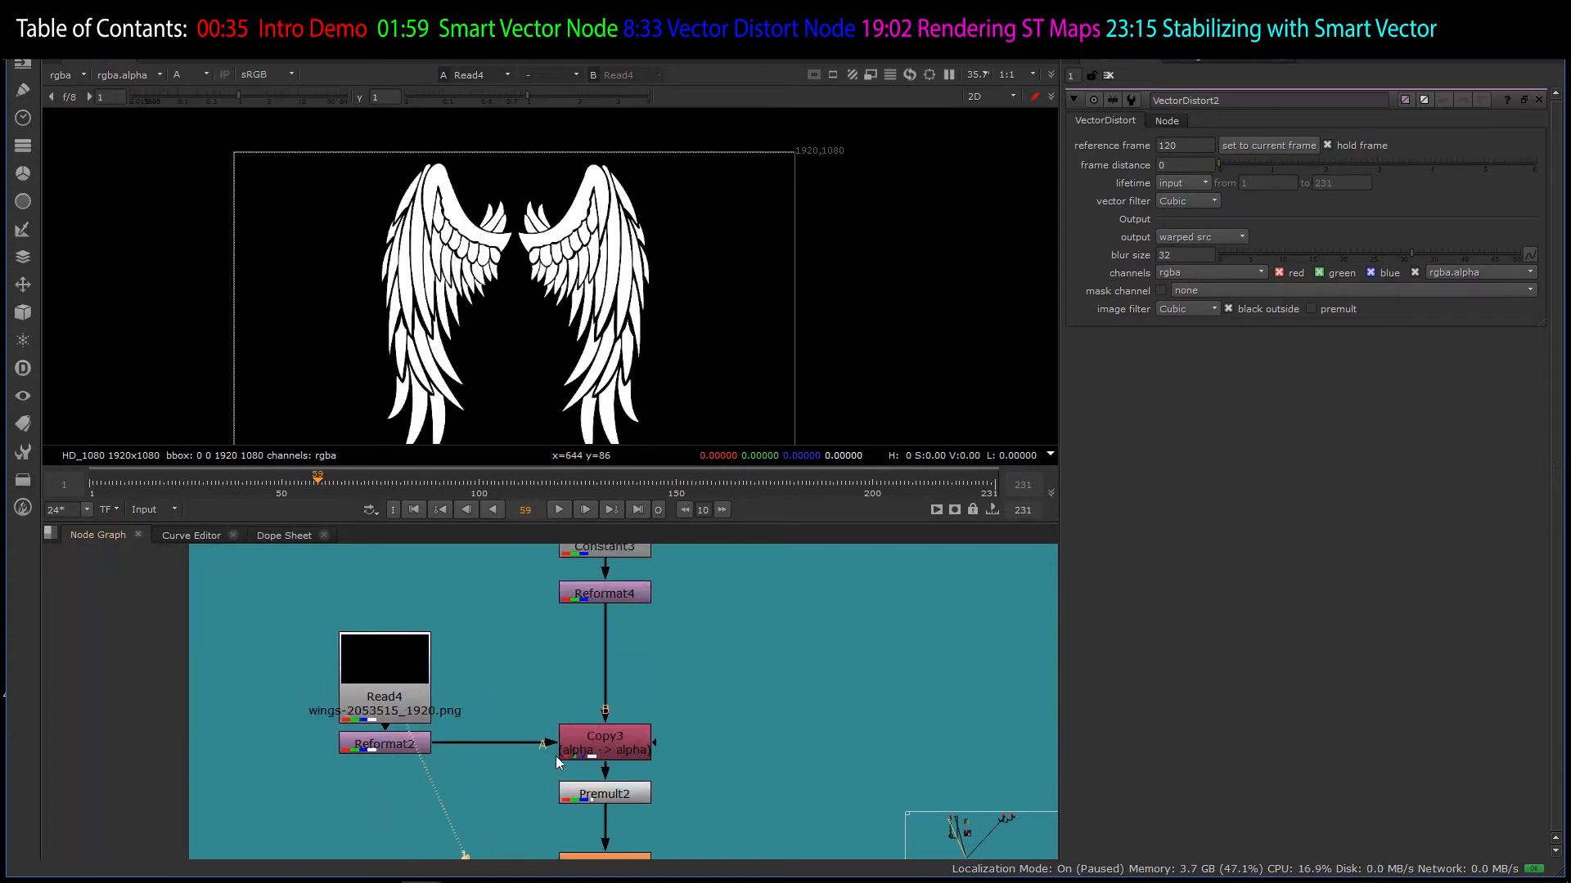
{"action": "scroll", "coordinate": [556, 756], "scroll_direction": "down", "scroll_amount": 4}
{"action": "scroll", "coordinate": [575, 689], "scroll_direction": "up", "scroll_amount": 4}
{"action": "left_click", "coordinate": [602, 586]}
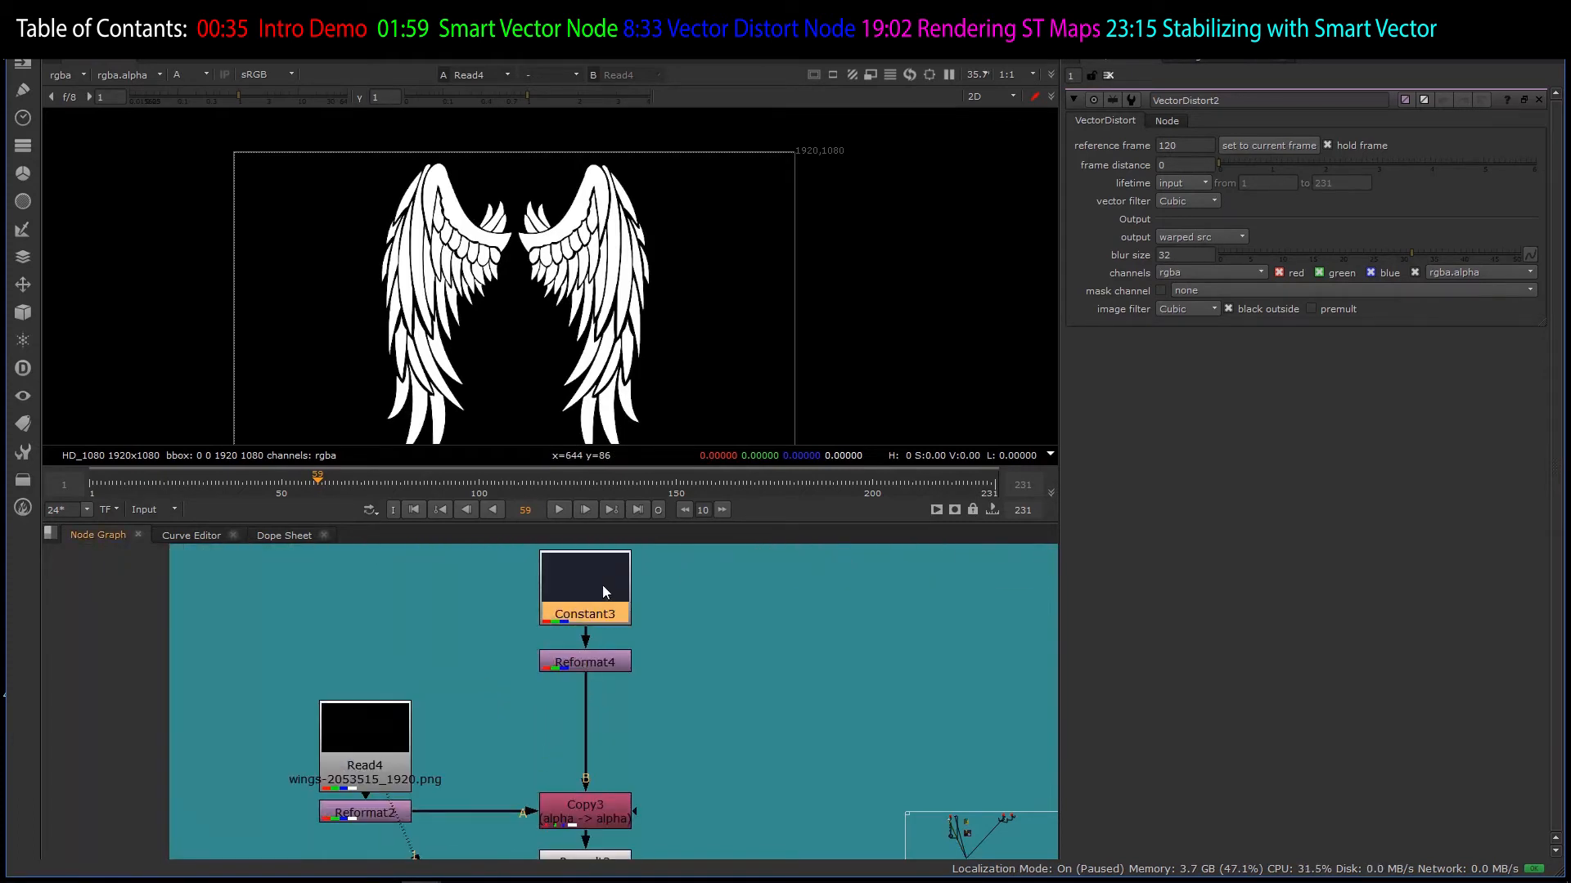
{"action": "scroll", "coordinate": [582, 743], "scroll_direction": "down", "scroll_amount": 3}
{"action": "scroll", "coordinate": [590, 812], "scroll_direction": "up", "scroll_amount": 4}
{"action": "left_click", "coordinate": [591, 820]}
{"action": "key", "text": "1"}
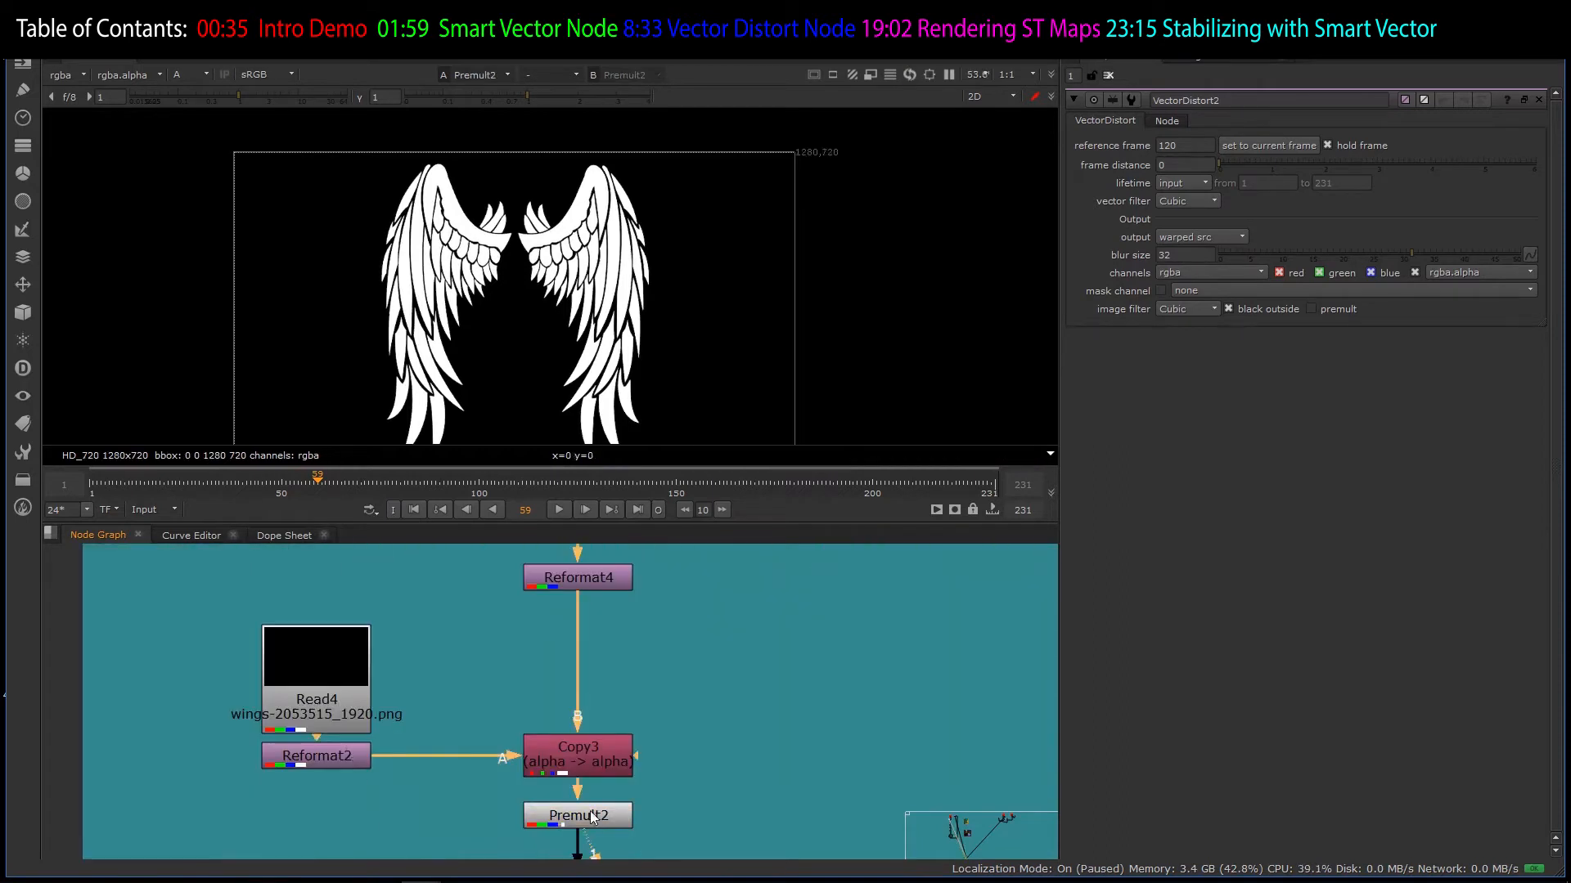
{"action": "key", "text": "a"}
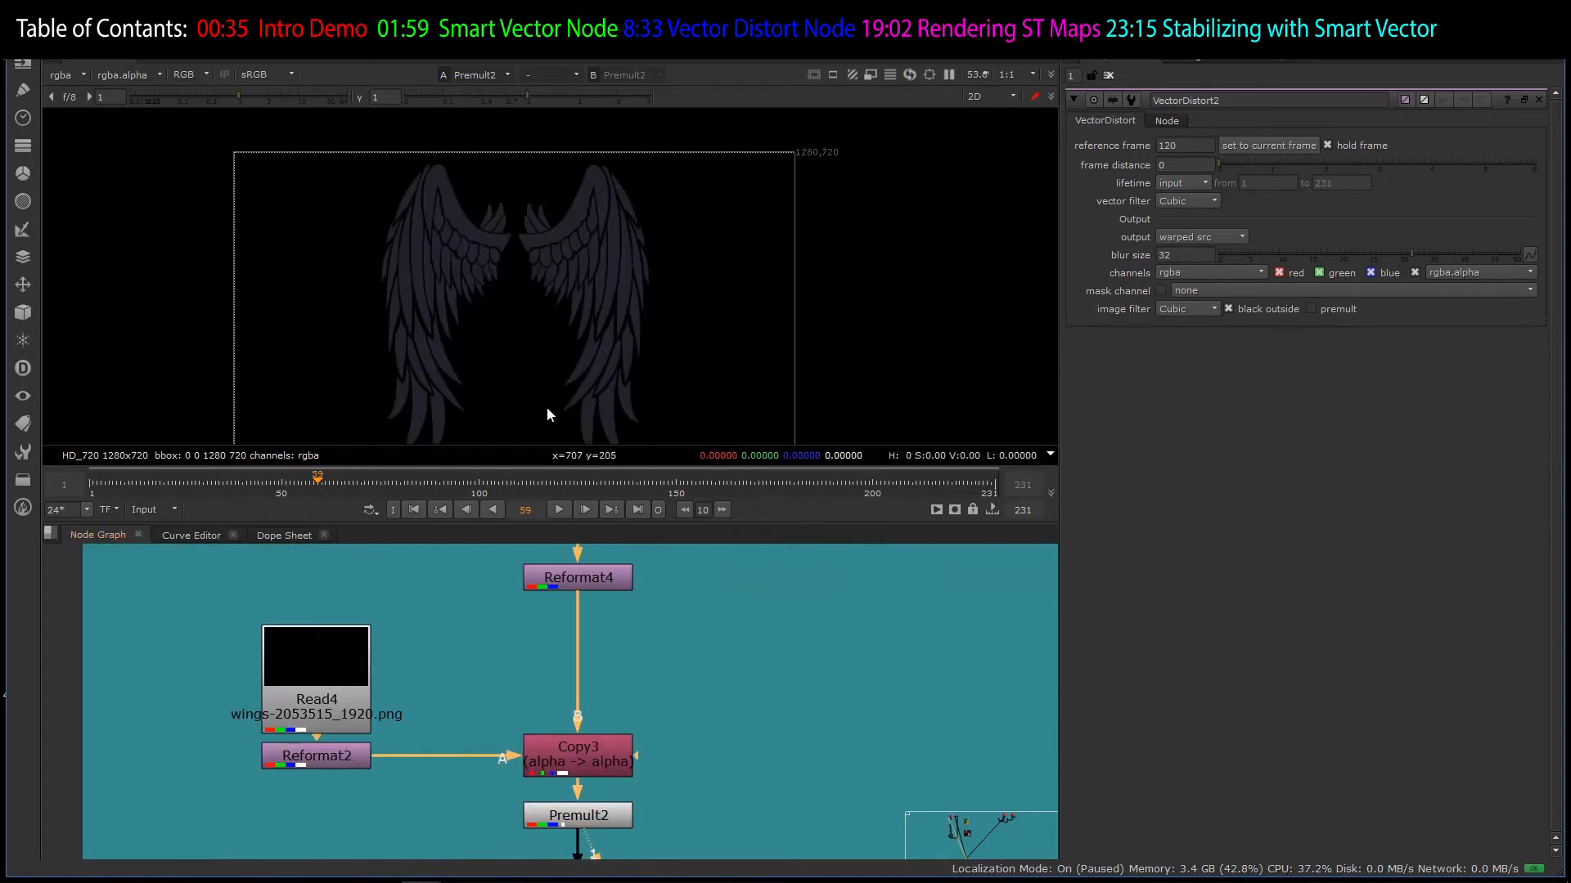
- Inspect the premultiplied wing edges up close and compare them with the Blur3 output
{"action": "scroll", "coordinate": [460, 215], "scroll_direction": "up", "scroll_amount": 4}
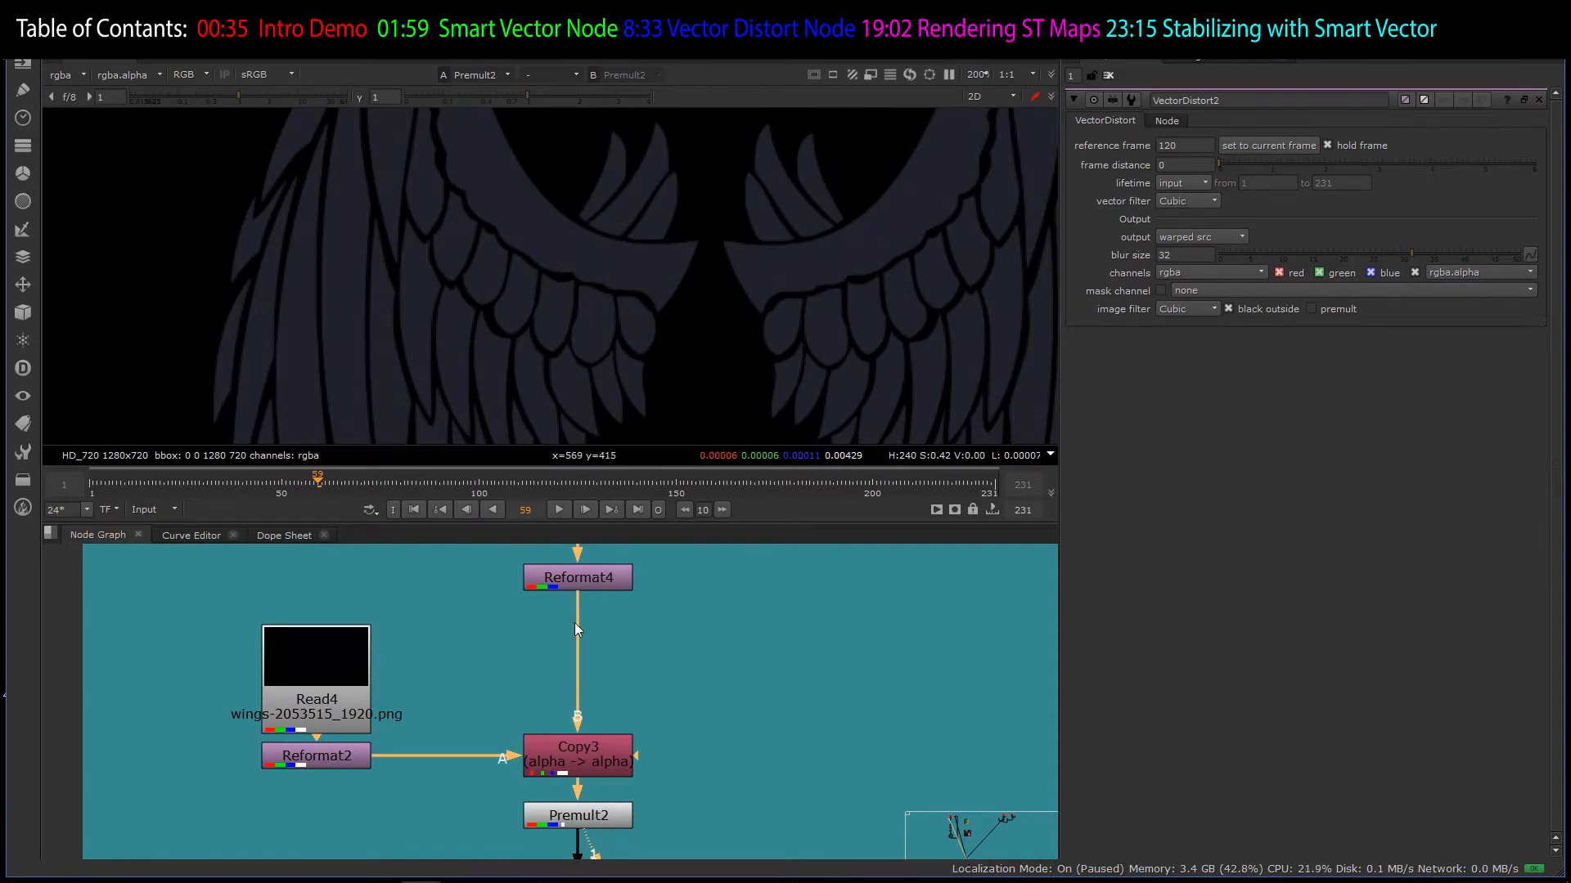
{"action": "scroll", "coordinate": [568, 625], "scroll_direction": "down", "scroll_amount": 3}
{"action": "scroll", "coordinate": [590, 738], "scroll_direction": "up", "scroll_amount": 2}
{"action": "left_click", "coordinate": [567, 720]}
{"action": "key", "text": "1"}
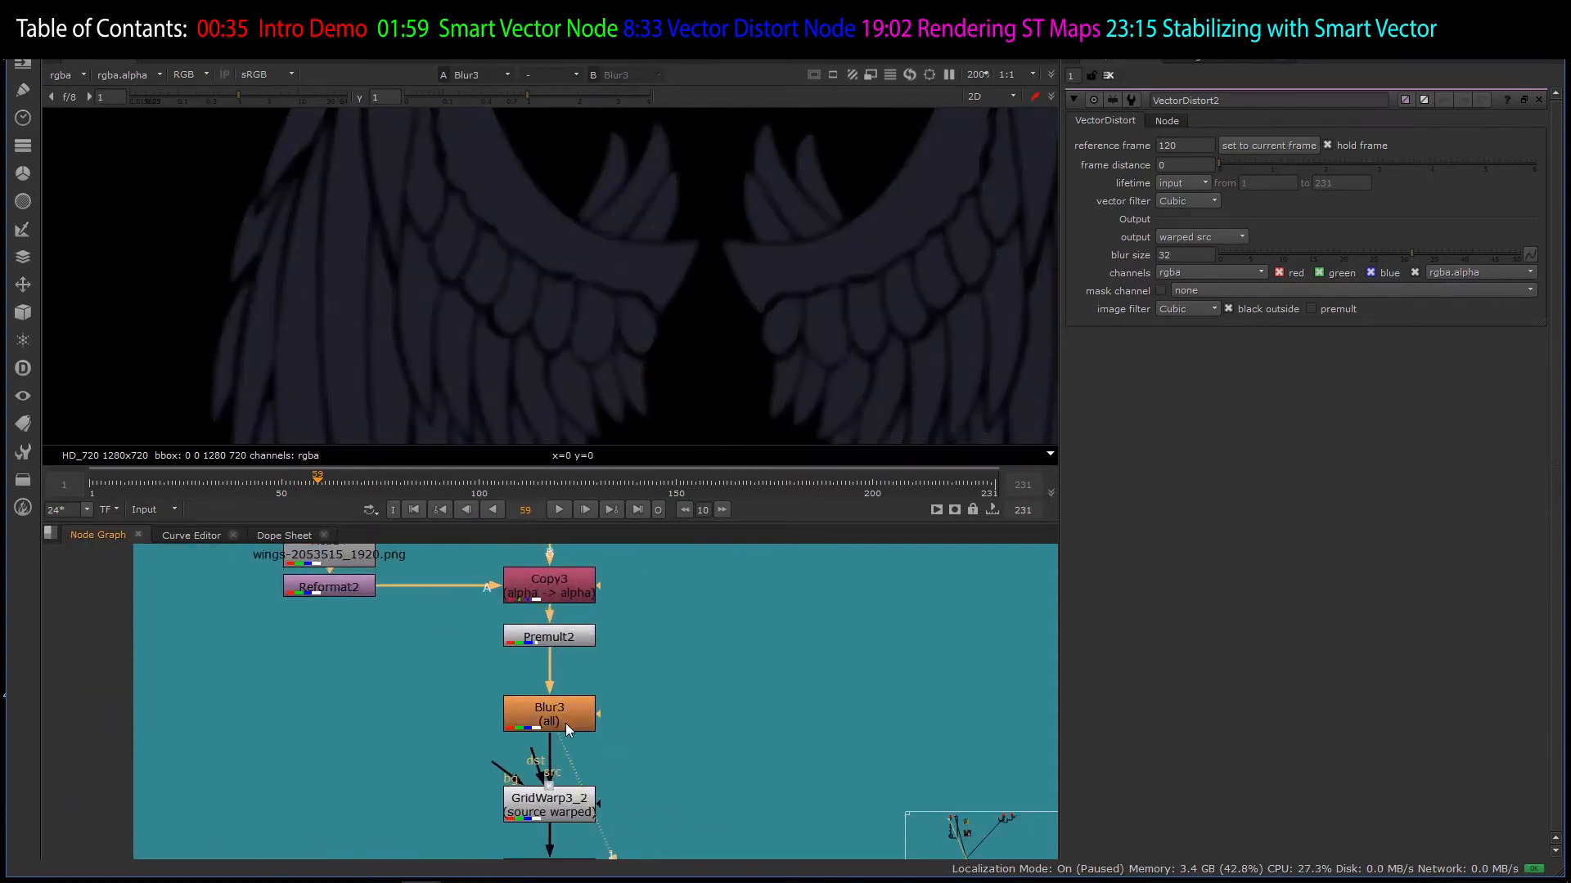
{"action": "scroll", "coordinate": [620, 297], "scroll_direction": "down", "scroll_amount": 2}
{"action": "scroll", "coordinate": [600, 263], "scroll_direction": "up", "scroll_amount": 2}
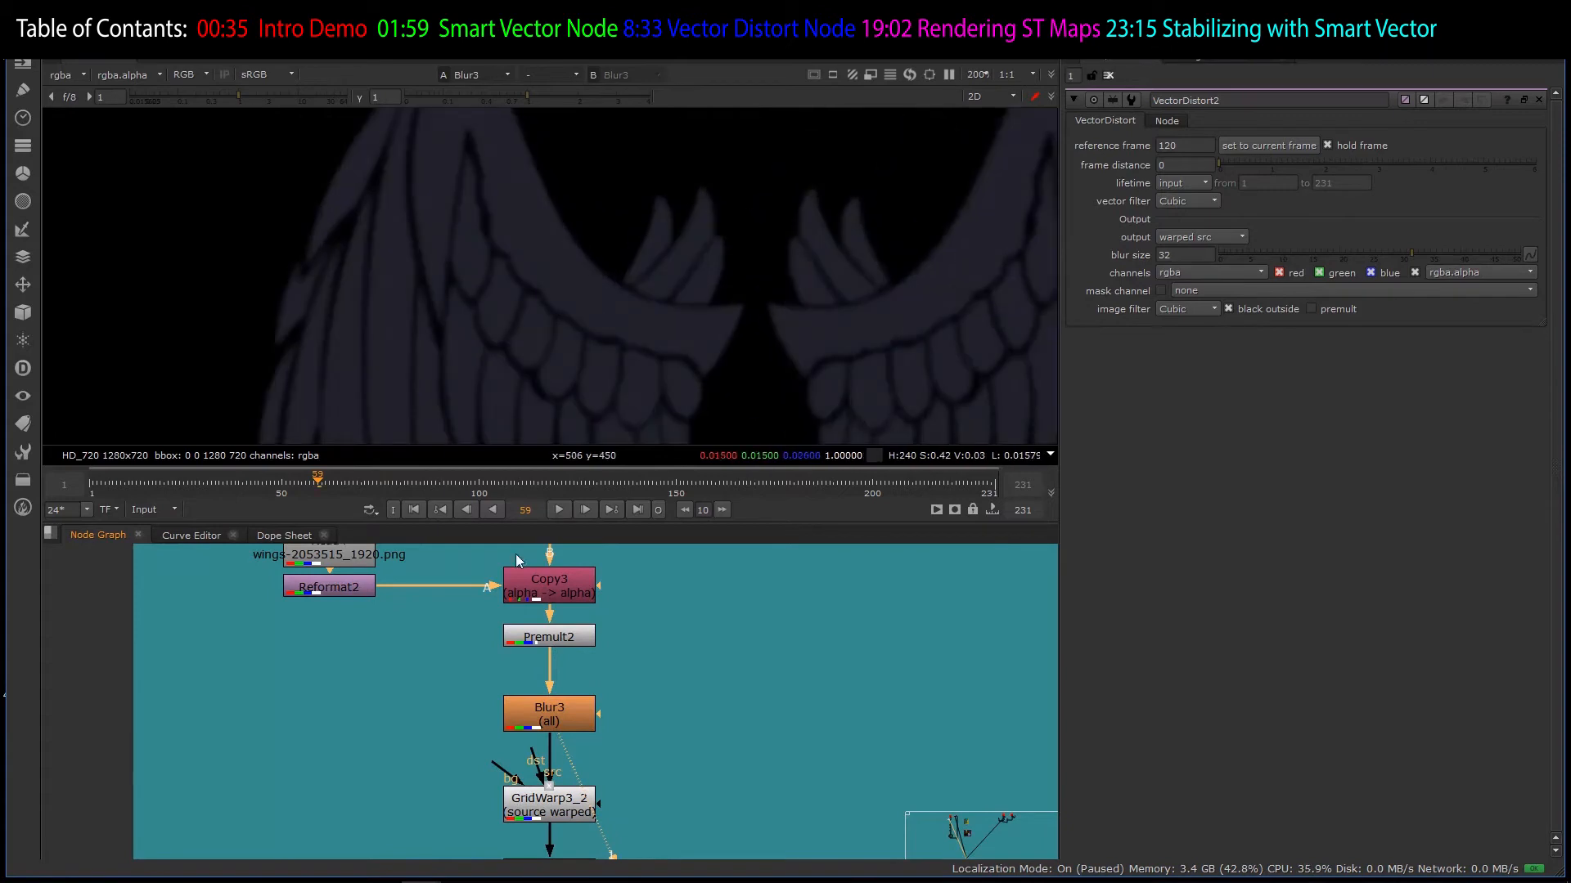
- Move on to the end of the main pipe and view the full composite at Merge3
{"action": "scroll", "coordinate": [641, 702], "scroll_direction": "down", "scroll_amount": 3}
{"action": "scroll", "coordinate": [597, 737], "scroll_direction": "down", "scroll_amount": 5}
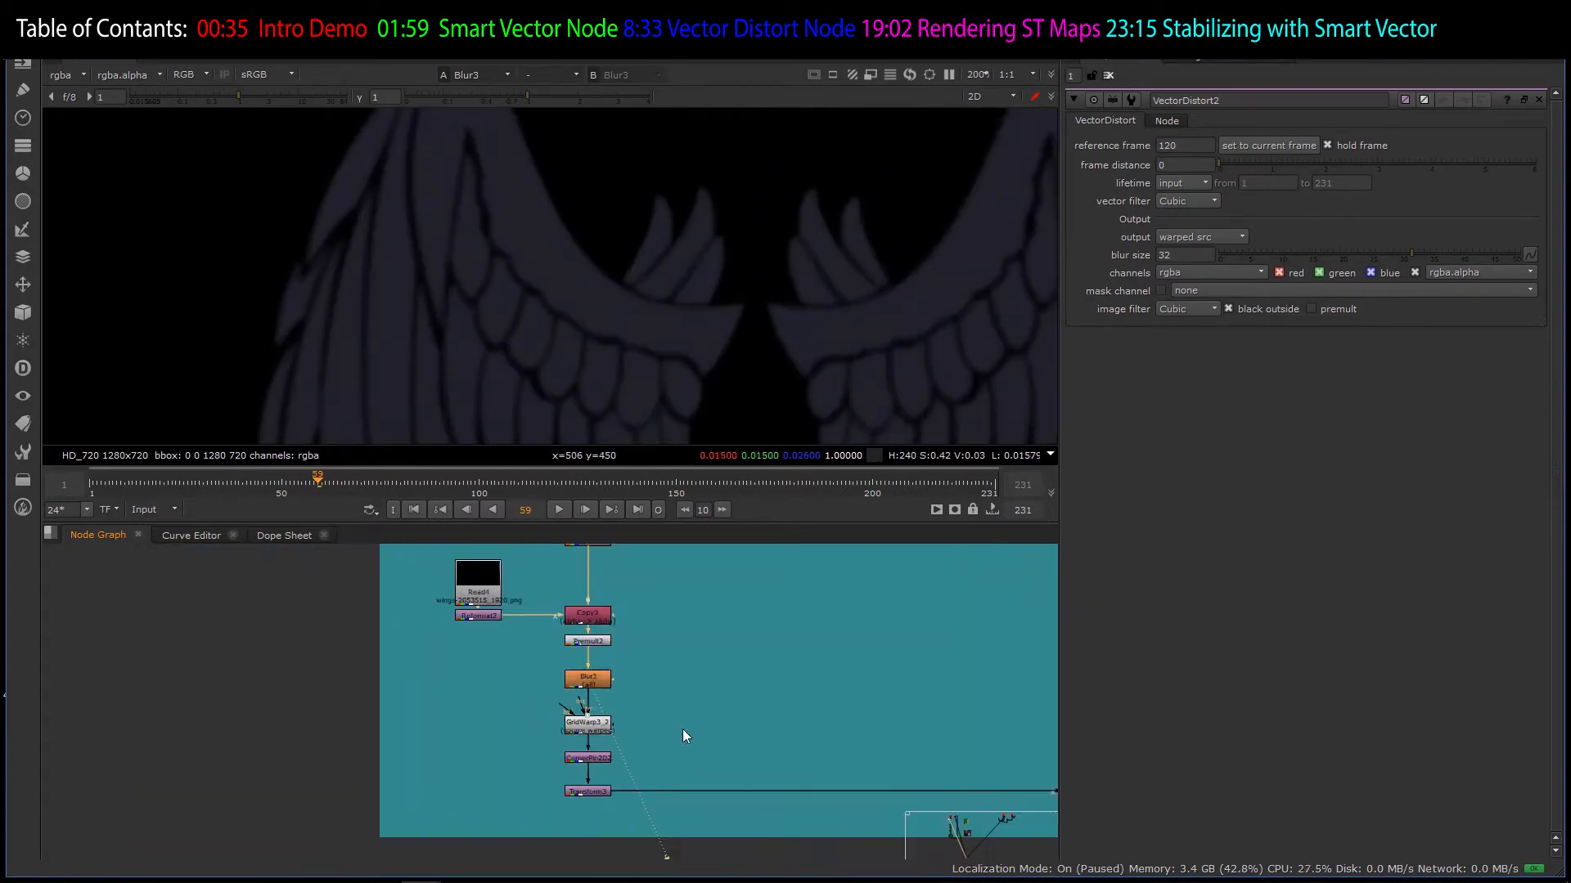
{"action": "scroll", "coordinate": [771, 656], "scroll_direction": "down", "scroll_amount": 3}
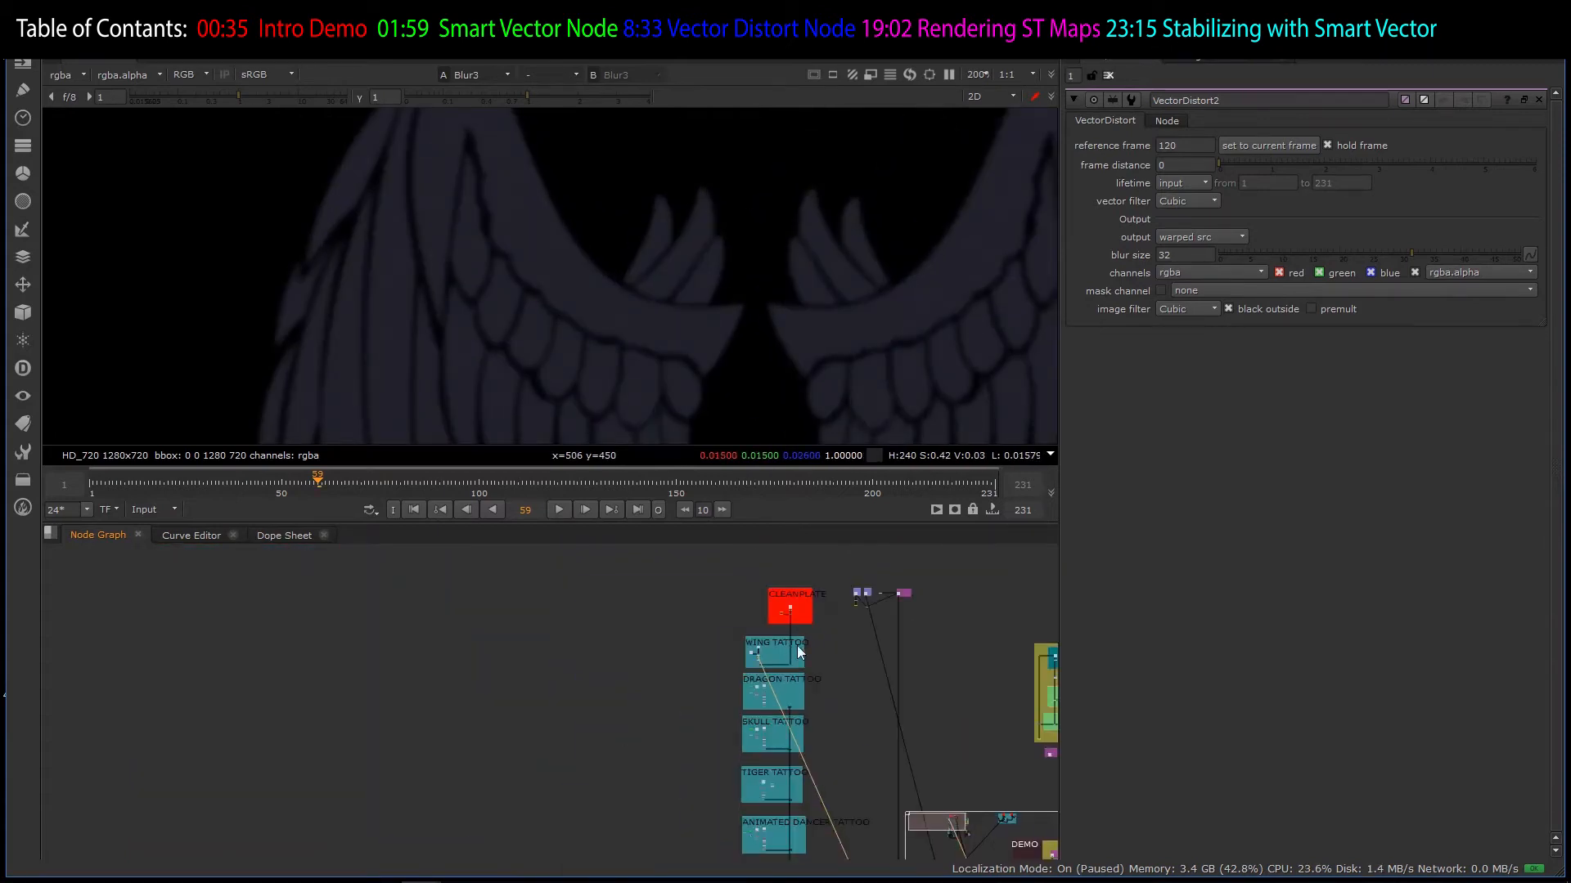
{"action": "scroll", "coordinate": [858, 810], "scroll_direction": "up", "scroll_amount": 5}
{"action": "left_click", "coordinate": [728, 719]}
{"action": "key", "text": "1"}
- Disable GridWarp3_2, CornerPin2D2 and Transform3 in the Wing Tattoo branch and check the unplaced wings on the dancer
{"action": "scroll", "coordinate": [710, 716], "scroll_direction": "down", "scroll_amount": 3}
{"action": "scroll", "coordinate": [686, 626], "scroll_direction": "down", "scroll_amount": 2}
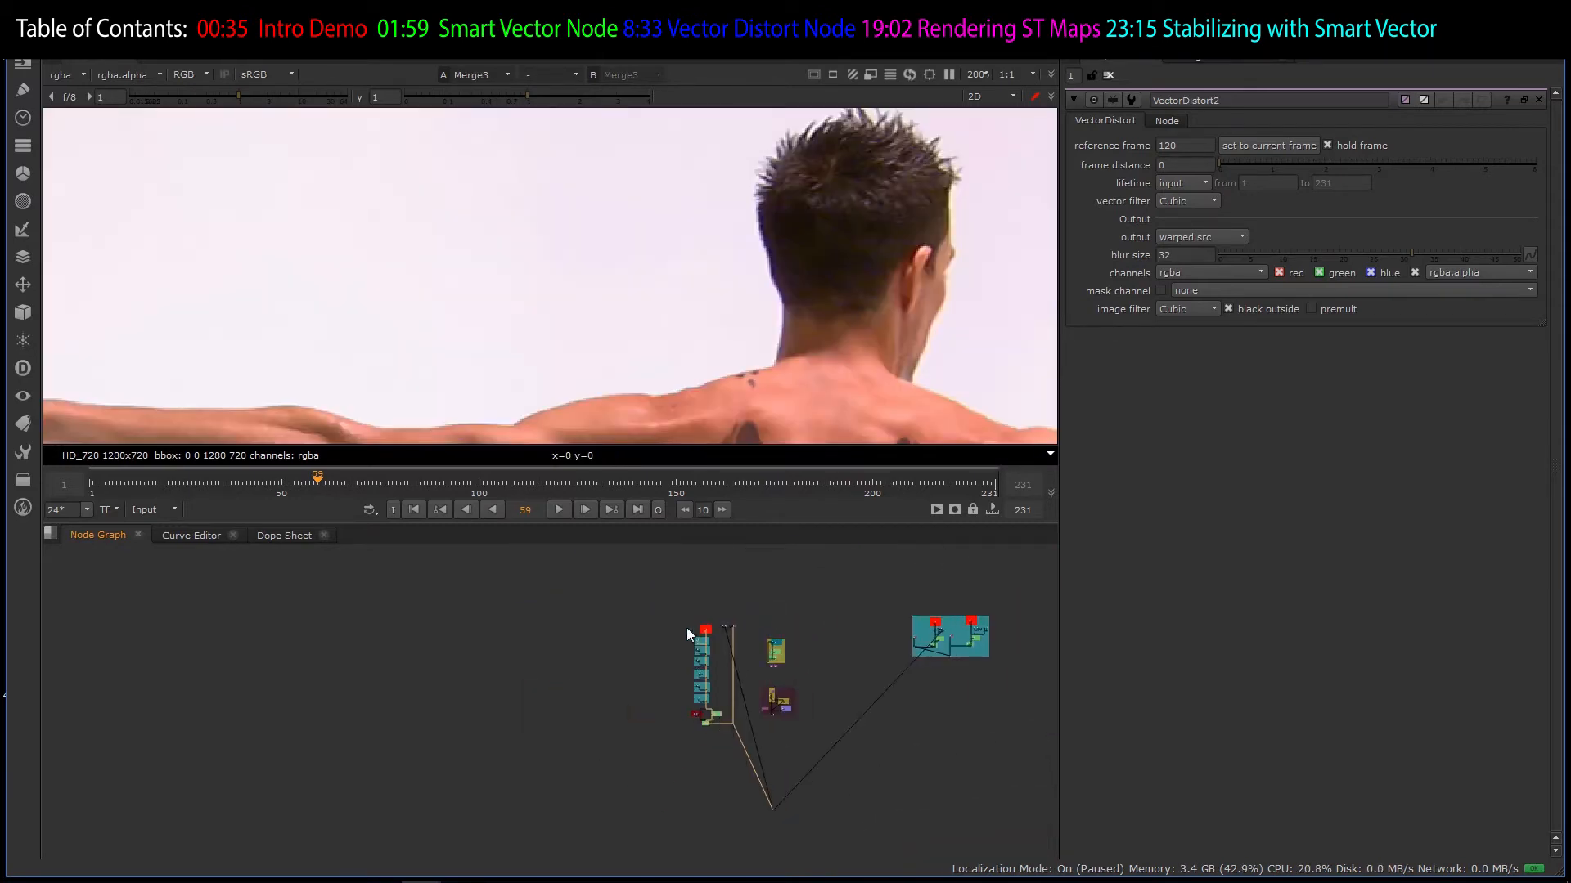
{"action": "scroll", "coordinate": [730, 672], "scroll_direction": "up", "scroll_amount": 10}
{"action": "scroll", "coordinate": [710, 671], "scroll_direction": "up", "scroll_amount": 3}
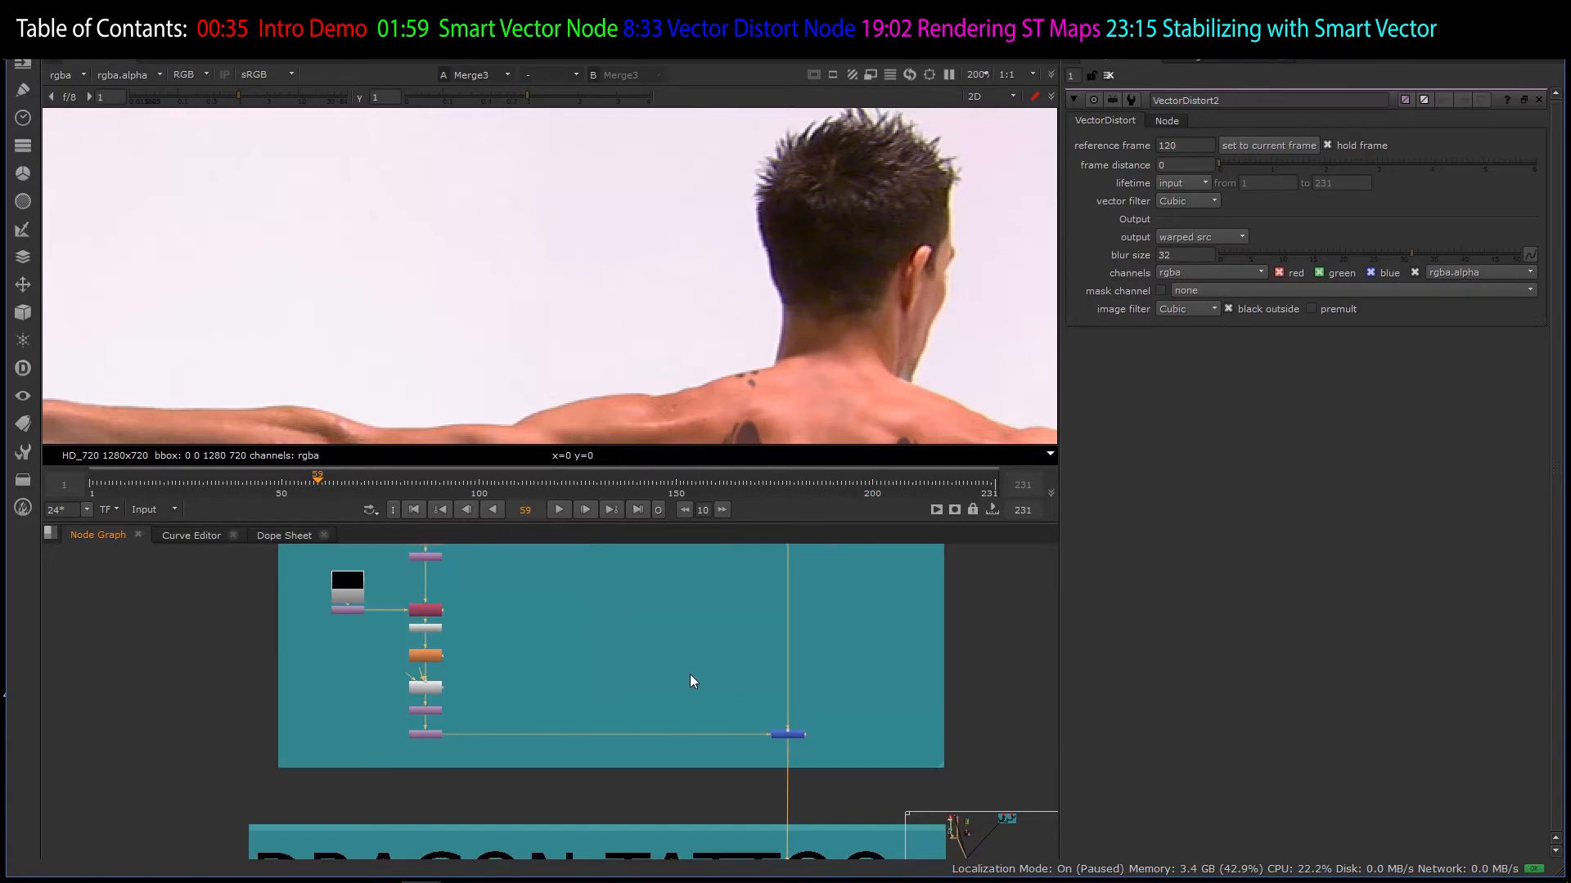
{"action": "scroll", "coordinate": [393, 638], "scroll_direction": "up", "scroll_amount": 2}
{"action": "left_click_drag", "start_coordinate": [385, 695], "coordinate": [565, 867]}
{"action": "key", "text": "d"}
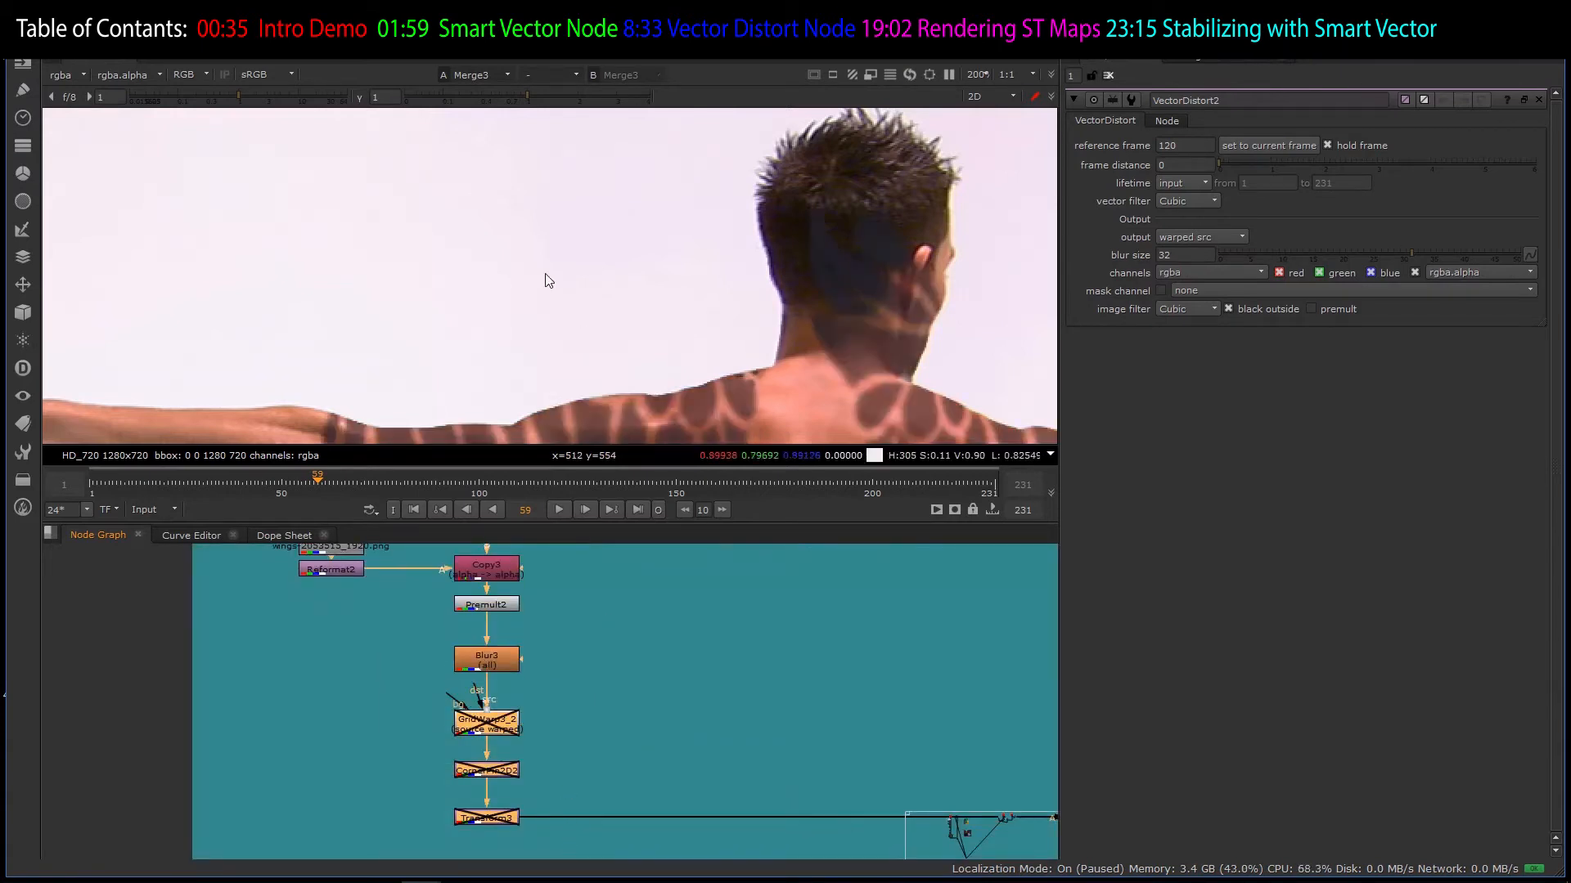
{"action": "scroll", "coordinate": [543, 281], "scroll_direction": "down", "scroll_amount": 3}
{"action": "scroll", "coordinate": [586, 282], "scroll_direction": "up", "scroll_amount": 2}
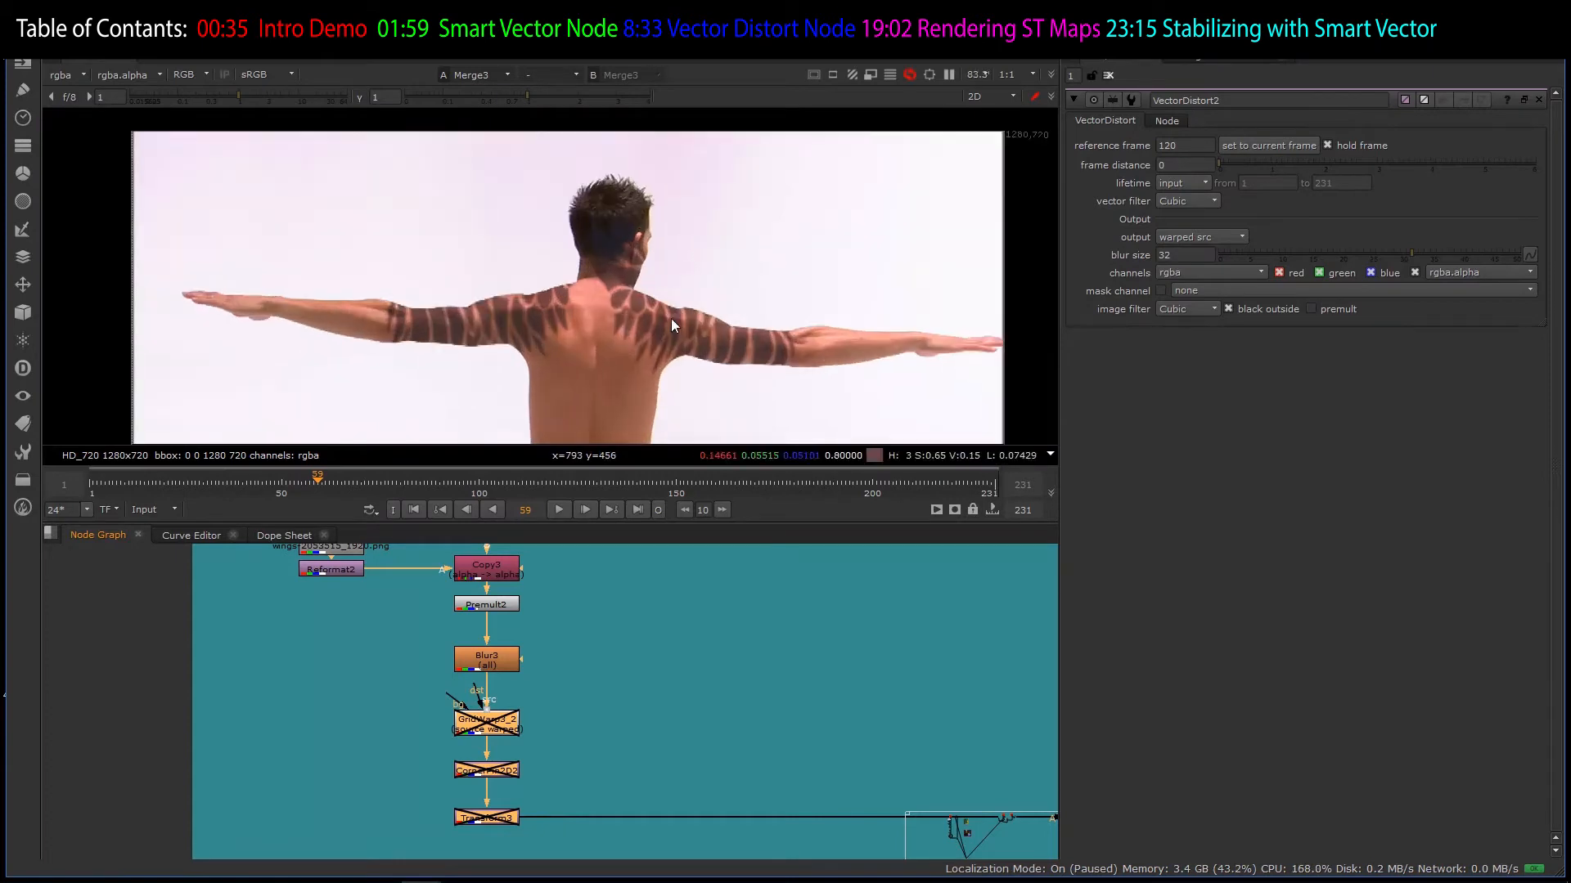
- Re-enable Transform3, check the wing placement on the back and open the node's properties
{"action": "left_click", "coordinate": [471, 818]}
{"action": "key", "text": "d"}
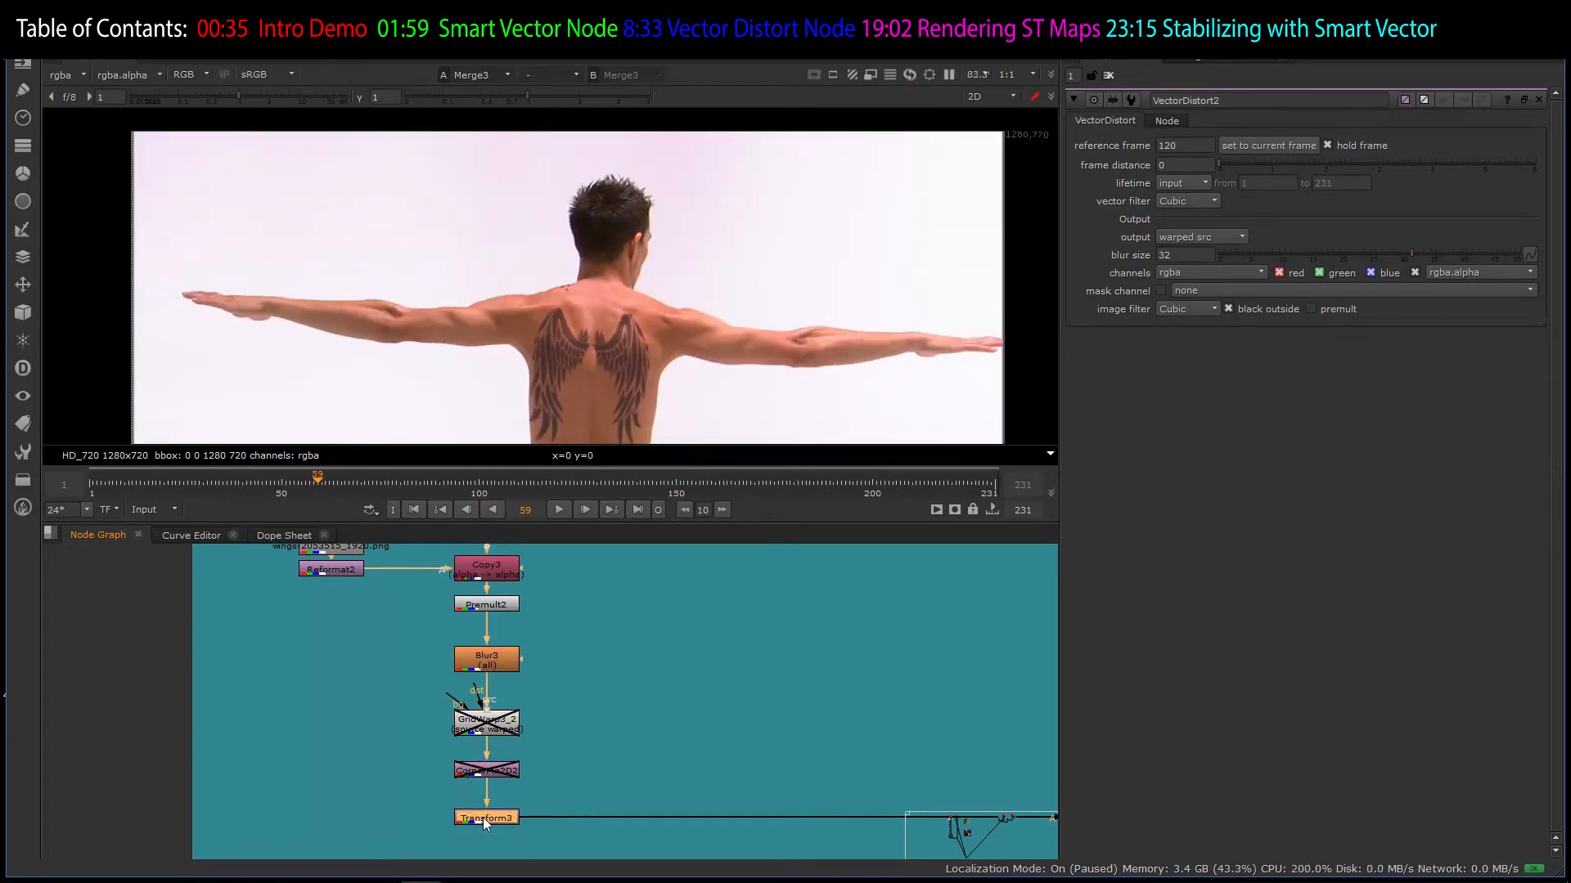
{"action": "scroll", "coordinate": [602, 285], "scroll_direction": "down", "scroll_amount": 2}
{"action": "scroll", "coordinate": [602, 284], "scroll_direction": "up", "scroll_amount": 3}
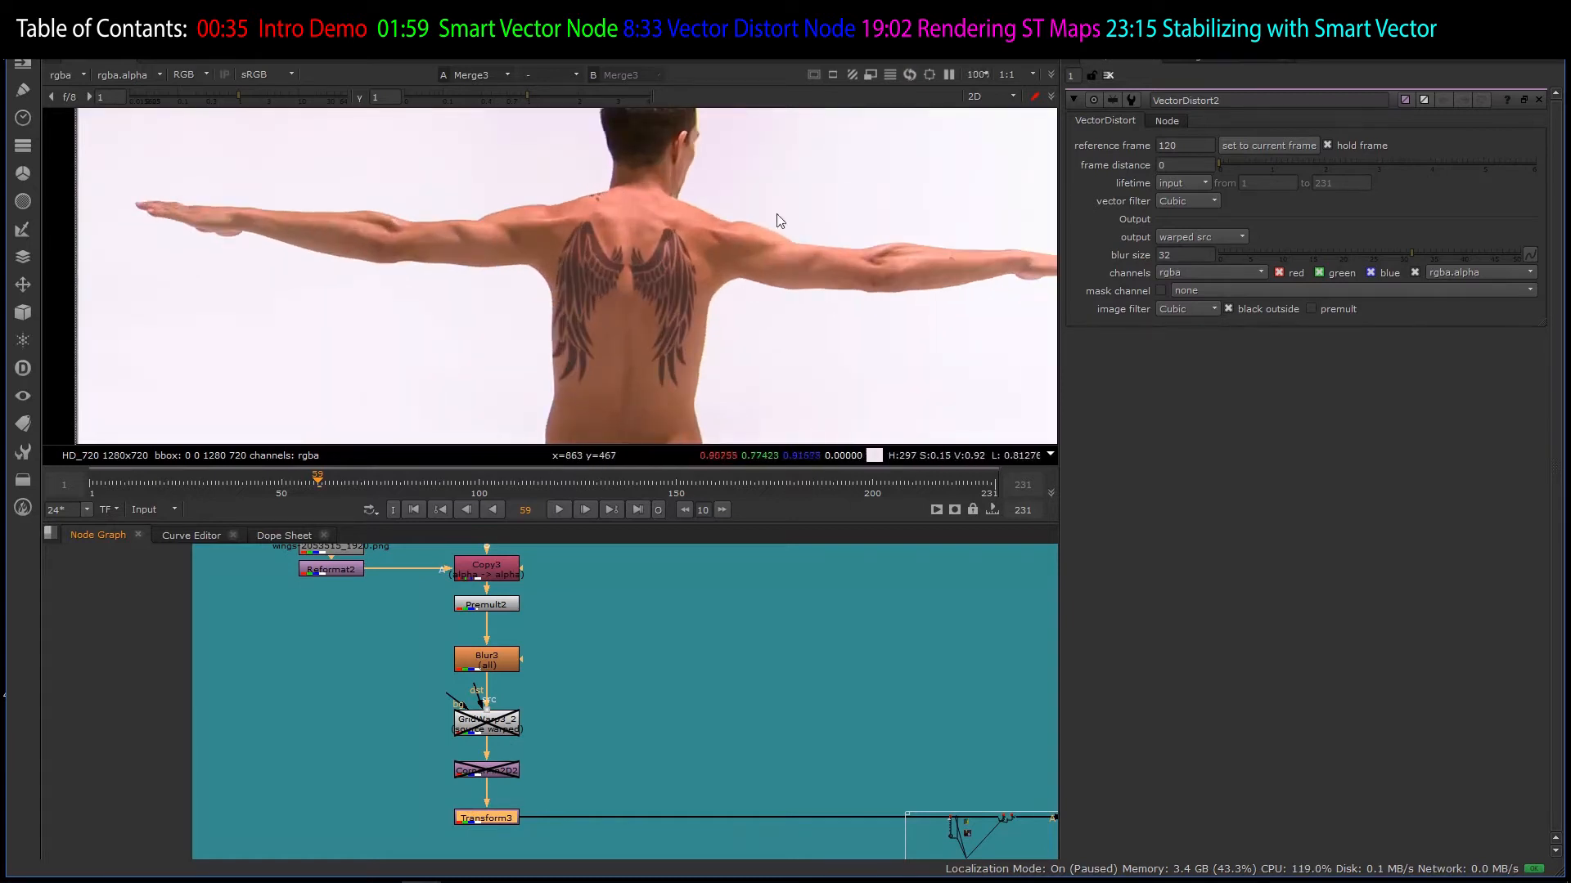
{"action": "double_click", "coordinate": [486, 818]}
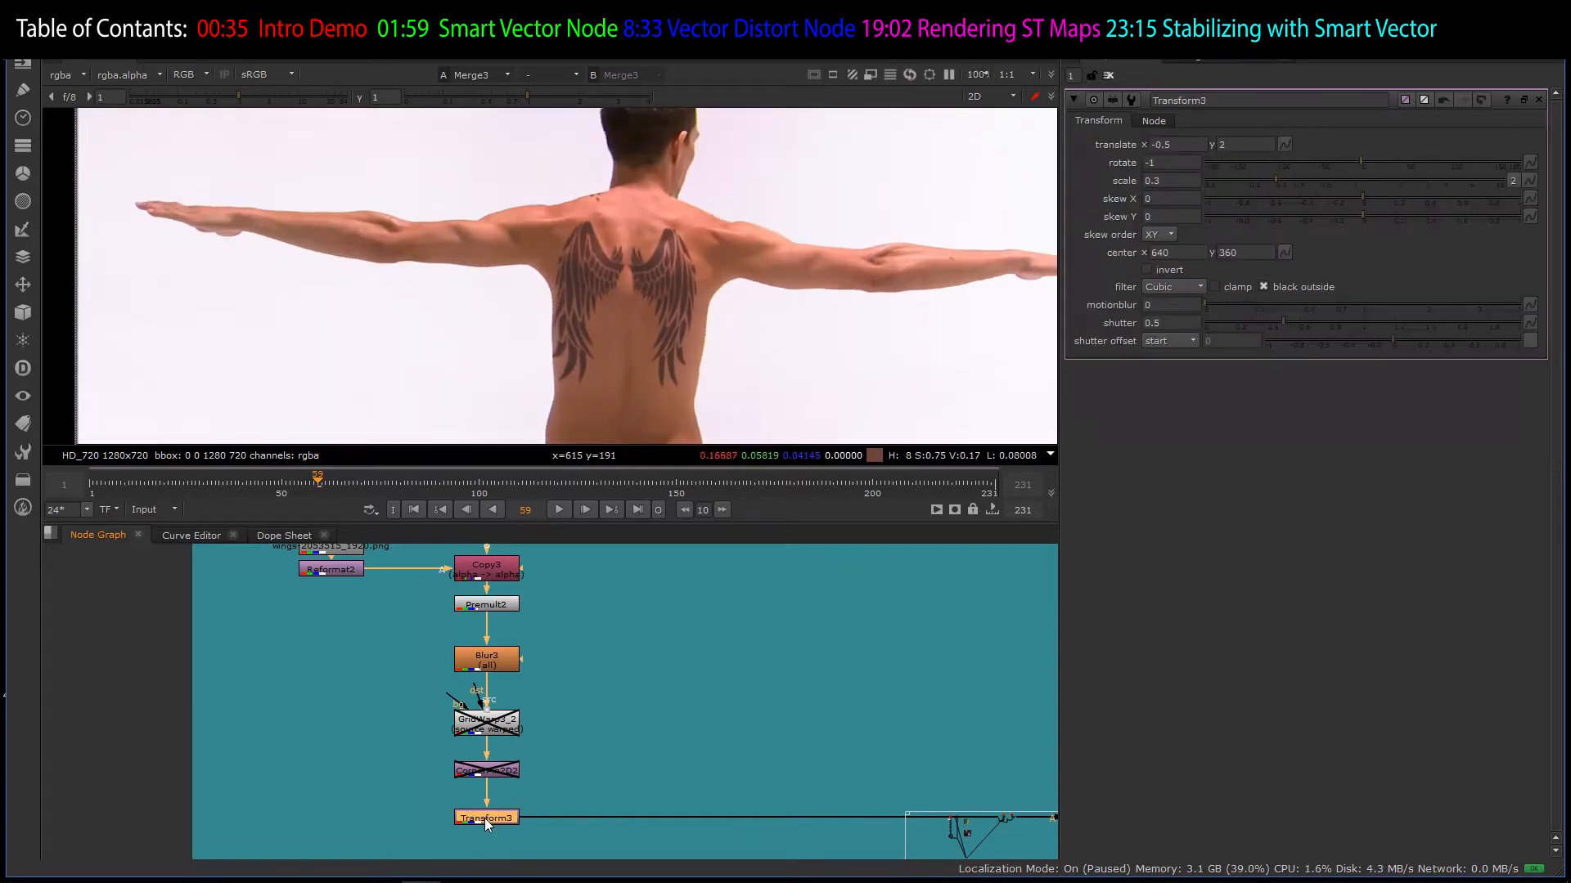
- Re-enable CornerPin2D2, inspect the wing perspective up close and open the node's properties
{"action": "left_click", "coordinate": [486, 770]}
{"action": "key", "text": "d"}
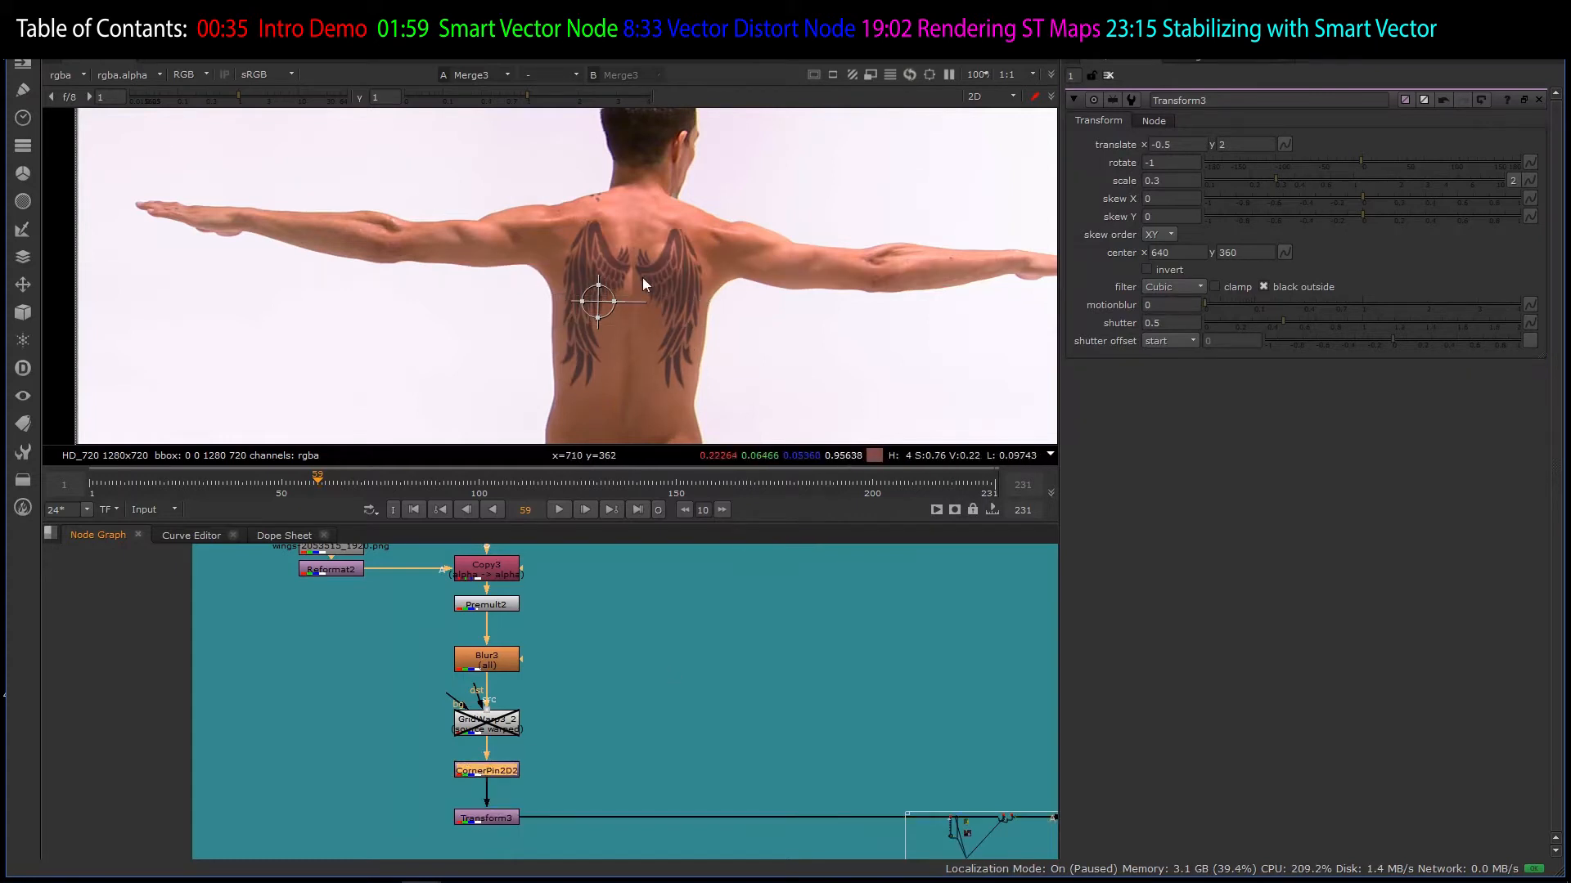
{"action": "scroll", "coordinate": [643, 272], "scroll_direction": "up", "scroll_amount": 5}
{"action": "scroll", "coordinate": [701, 240], "scroll_direction": "down", "scroll_amount": 5}
{"action": "scroll", "coordinate": [638, 292], "scroll_direction": "up", "scroll_amount": 3}
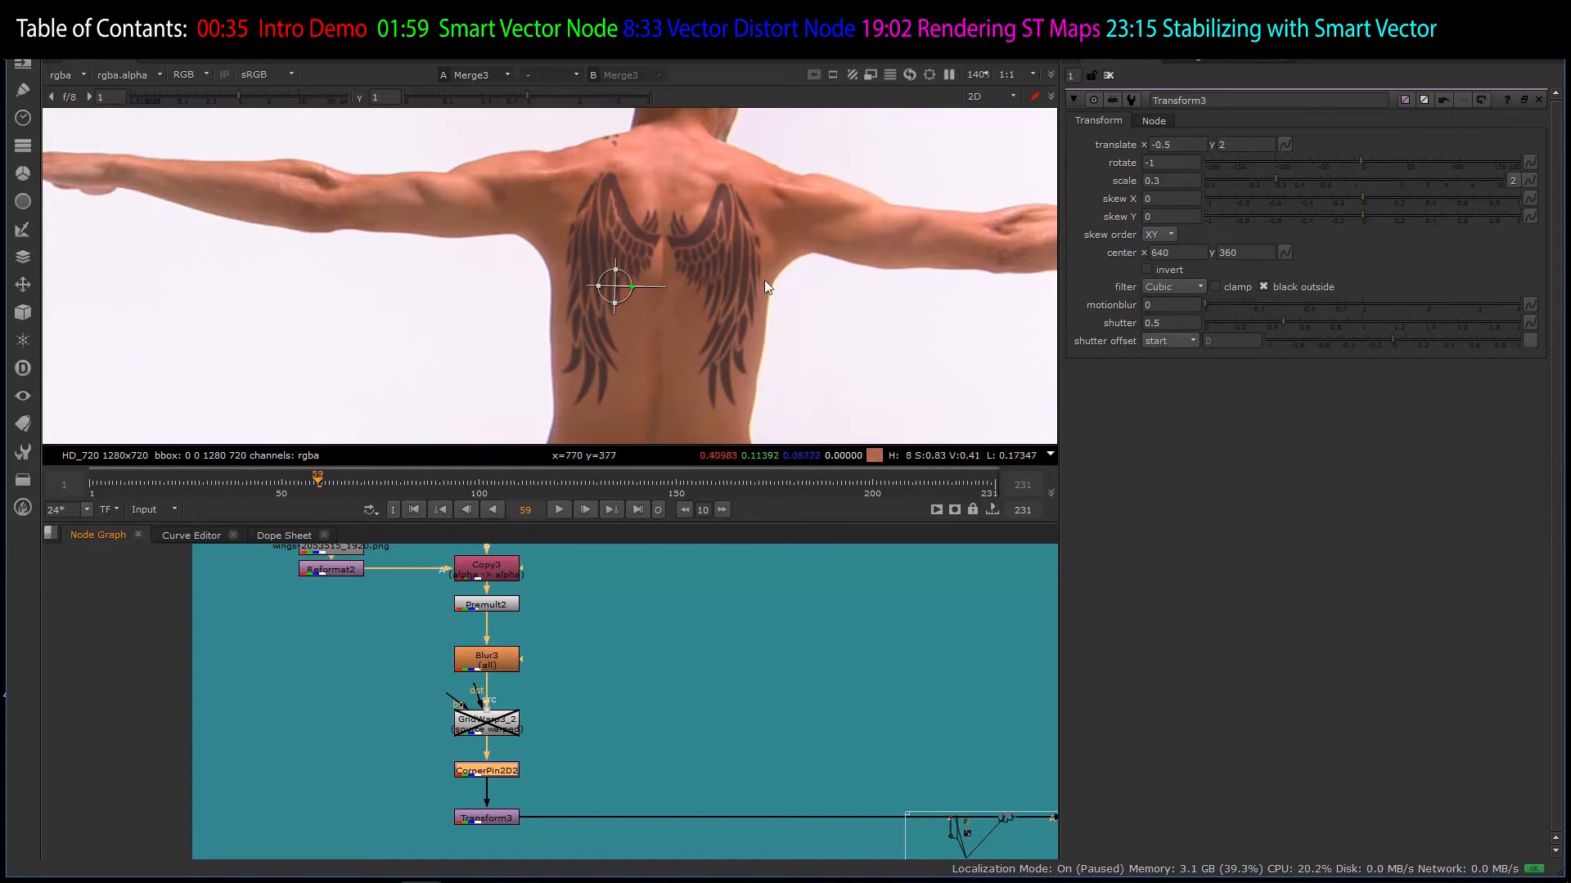
{"action": "double_click", "coordinate": [502, 772]}
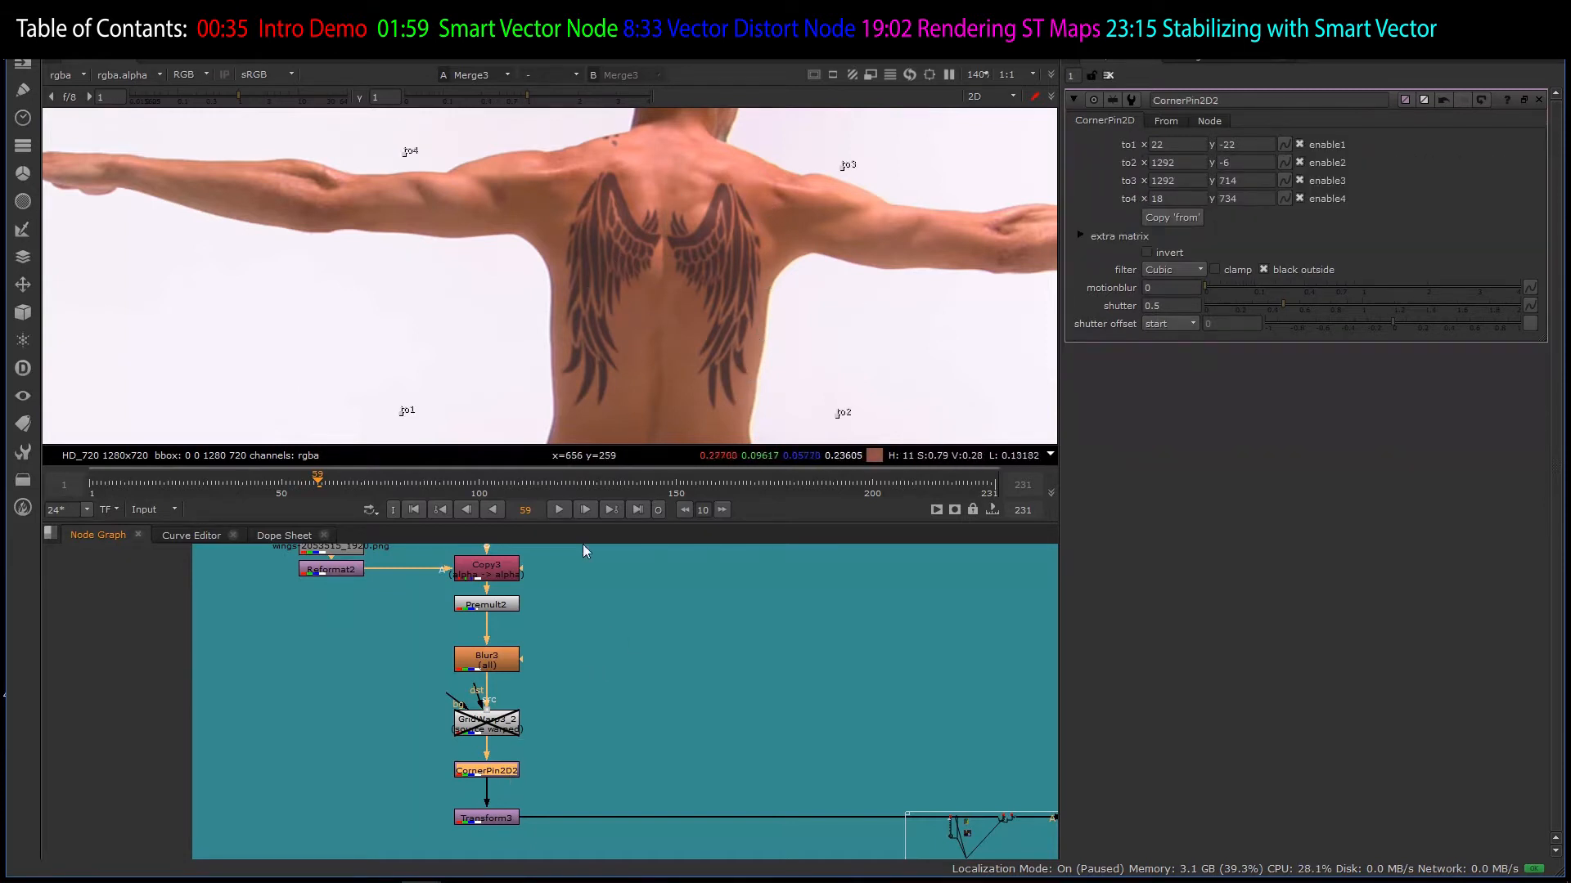
- Re-enable GridWarp3_2 to fit the wings to the shape of the dancer's back
{"action": "left_click", "coordinate": [485, 728]}
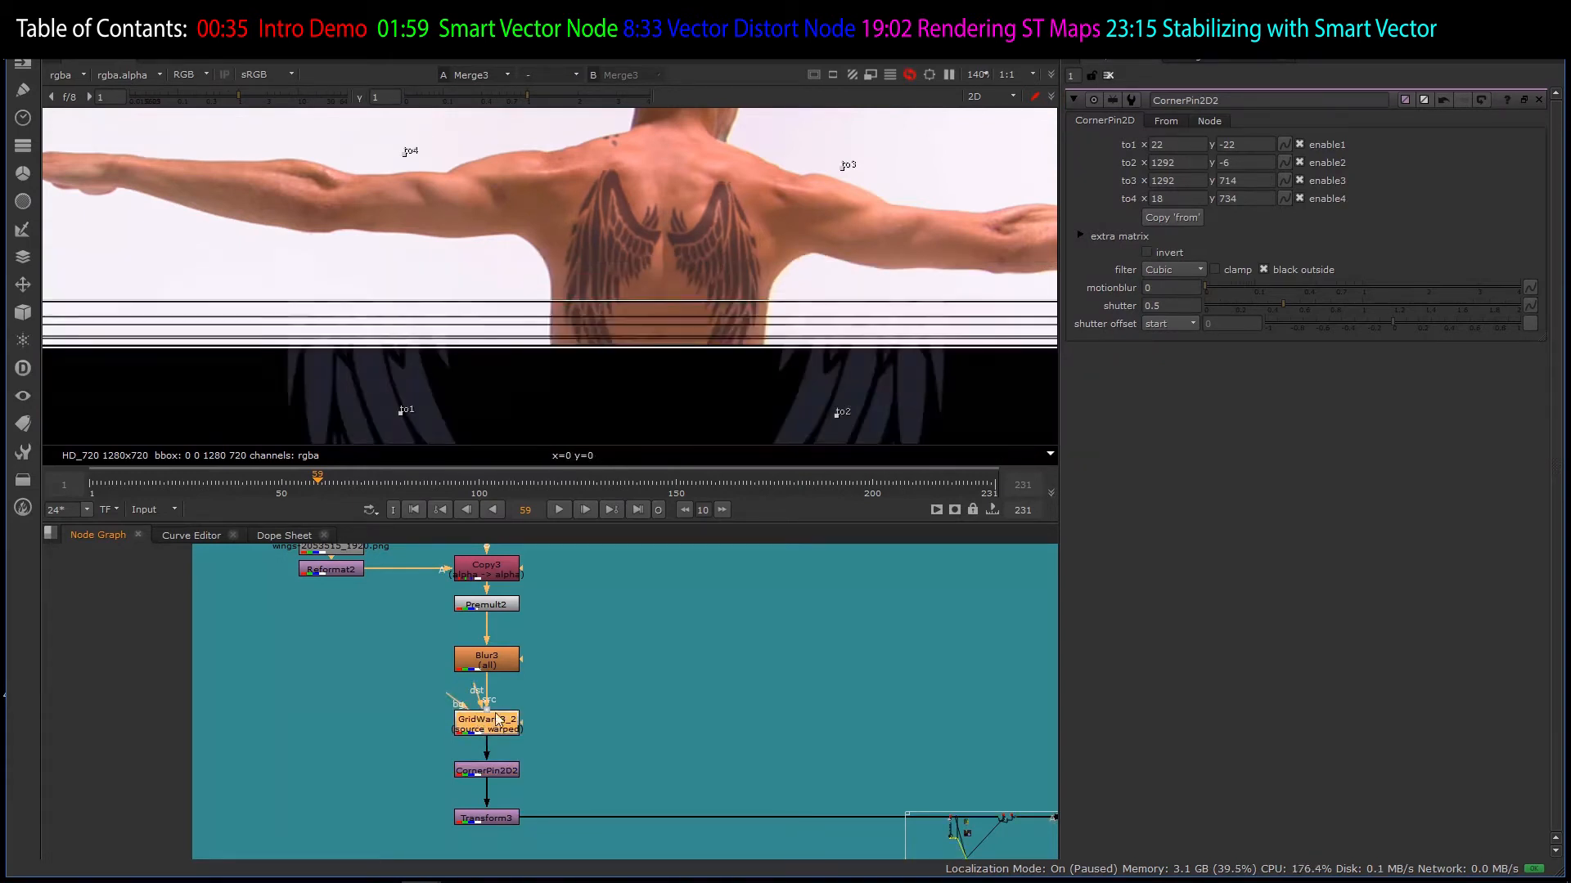
{"action": "key", "text": "d"}
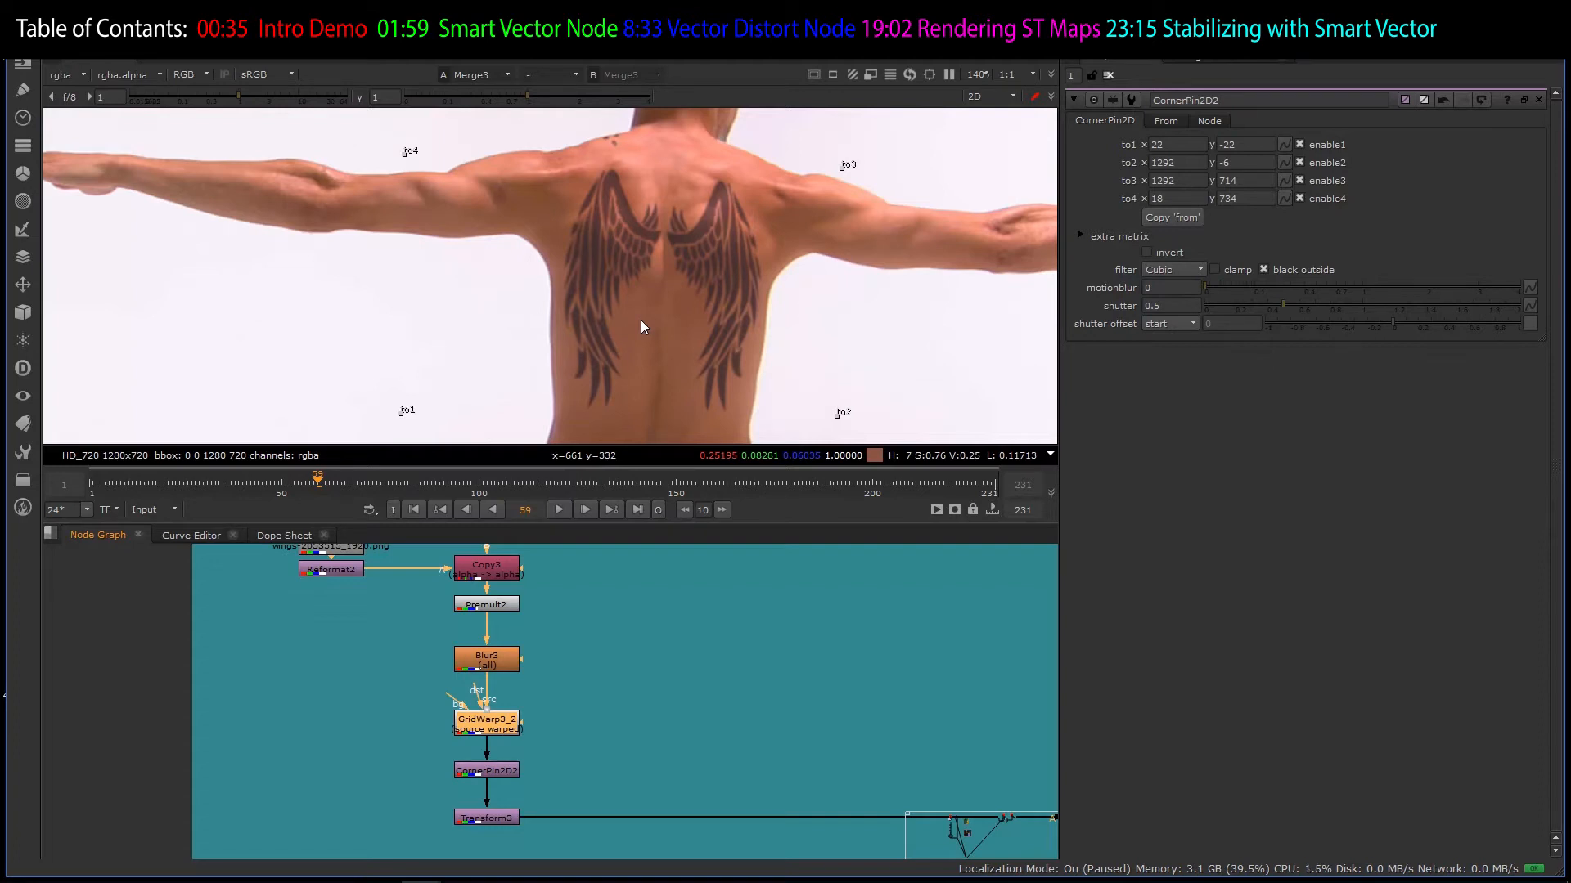
- Show the Merge5 result in the viewer to check the wing tattoo combined with the clean plate patch
{"action": "scroll", "coordinate": [642, 753], "scroll_direction": "down", "scroll_amount": 6}
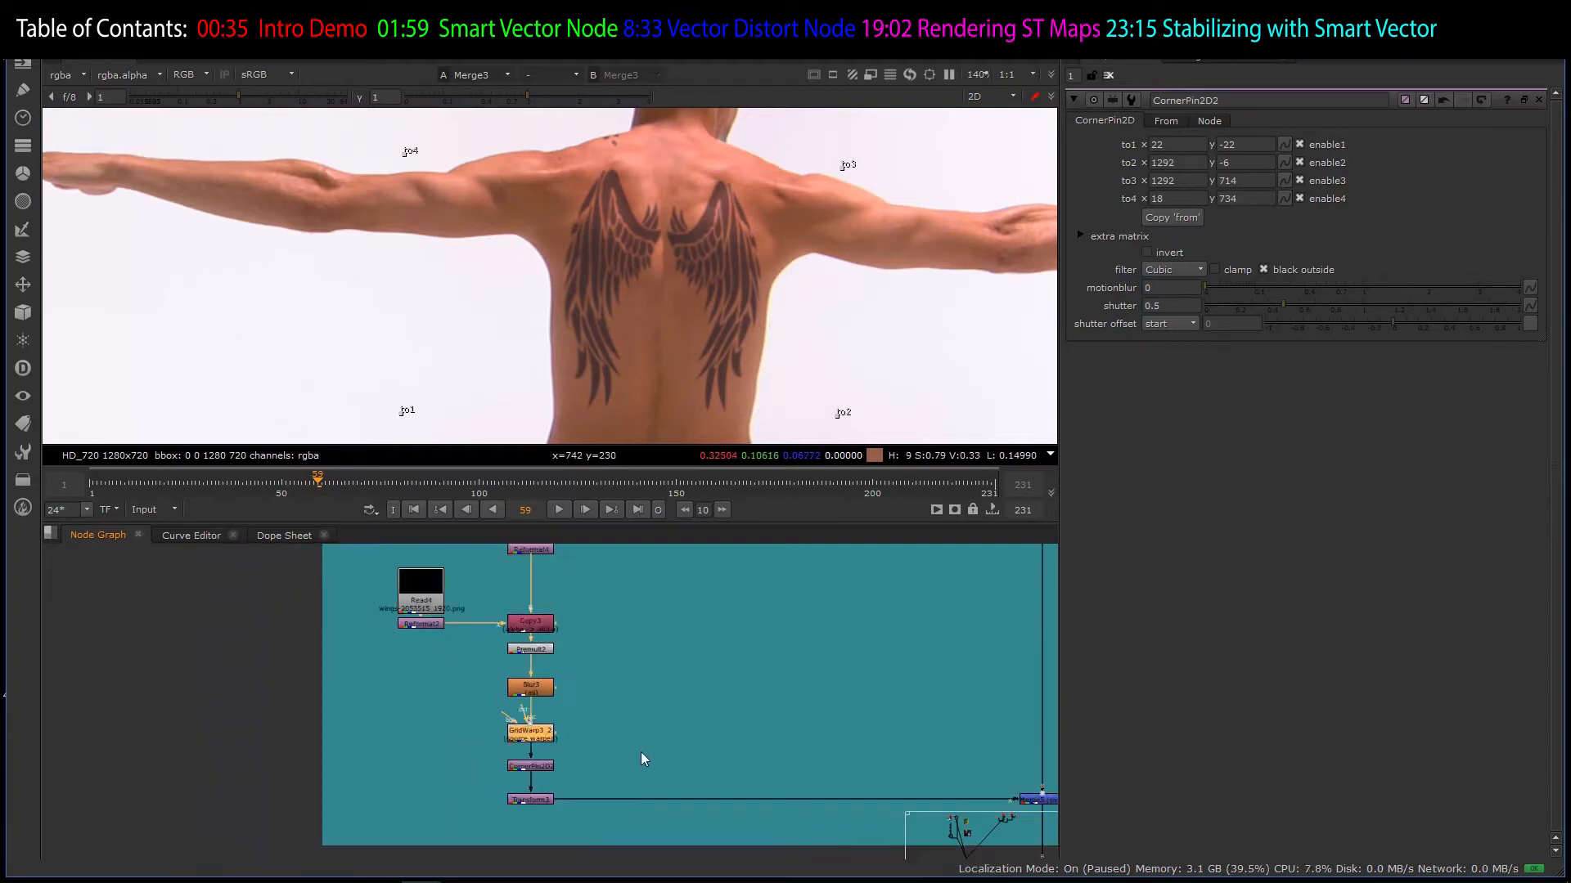
{"action": "left_click_drag", "start_coordinate": [736, 713], "coordinate": [844, 809]}
{"action": "key", "text": "1"}
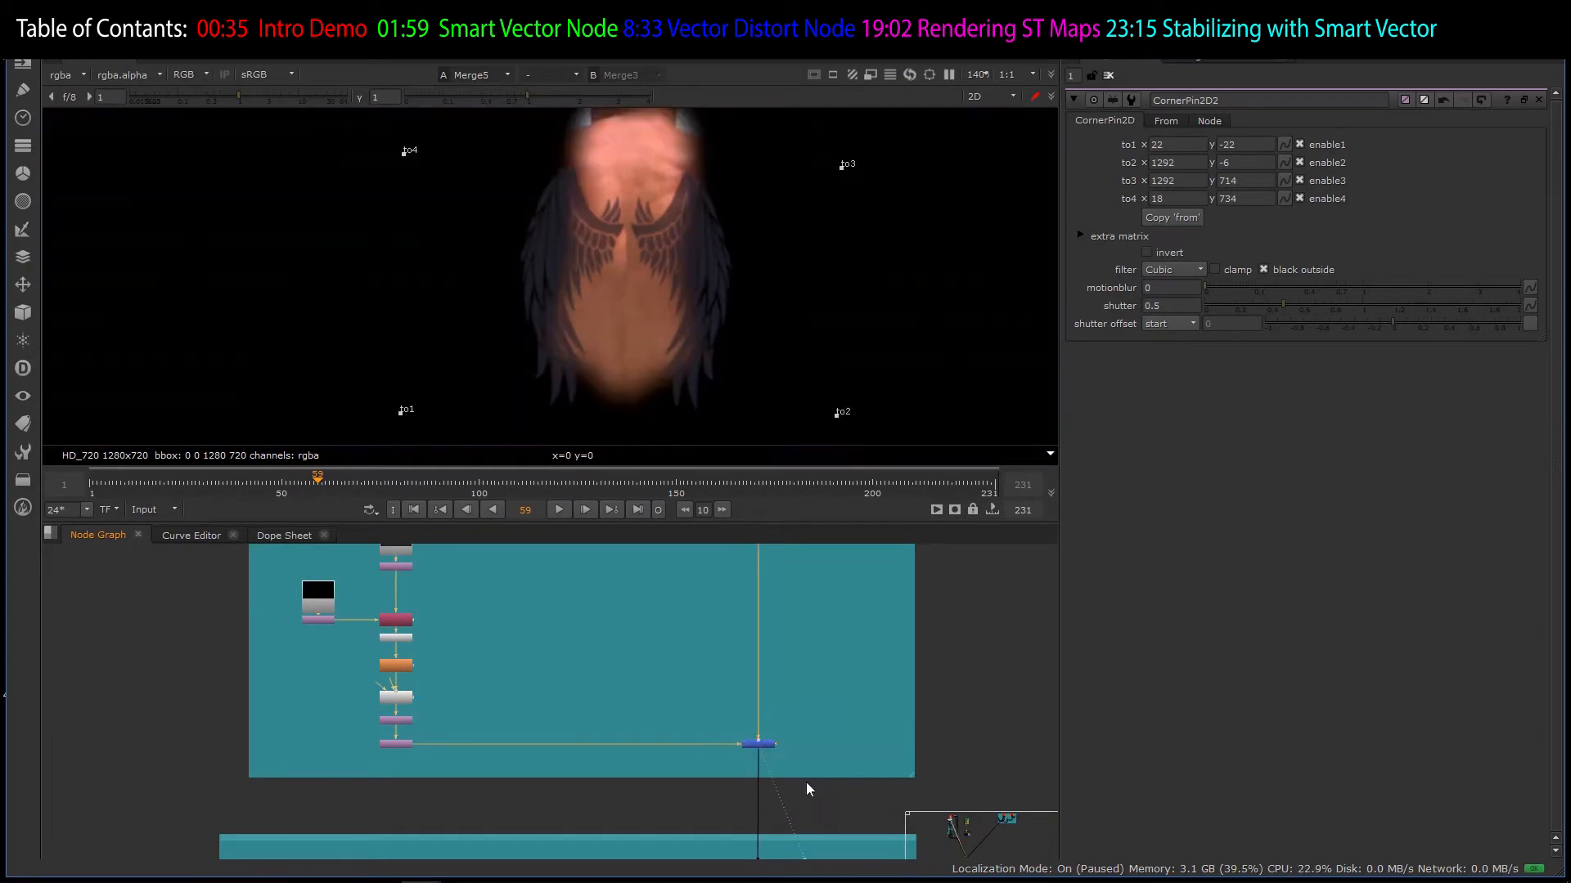
- Trace the tattoo branch down to the Smart Vector Matchmove group and inspect VectorDistort2 with its high-res Read10 vectors
{"action": "scroll", "coordinate": [641, 697], "scroll_direction": "down", "scroll_amount": 8}
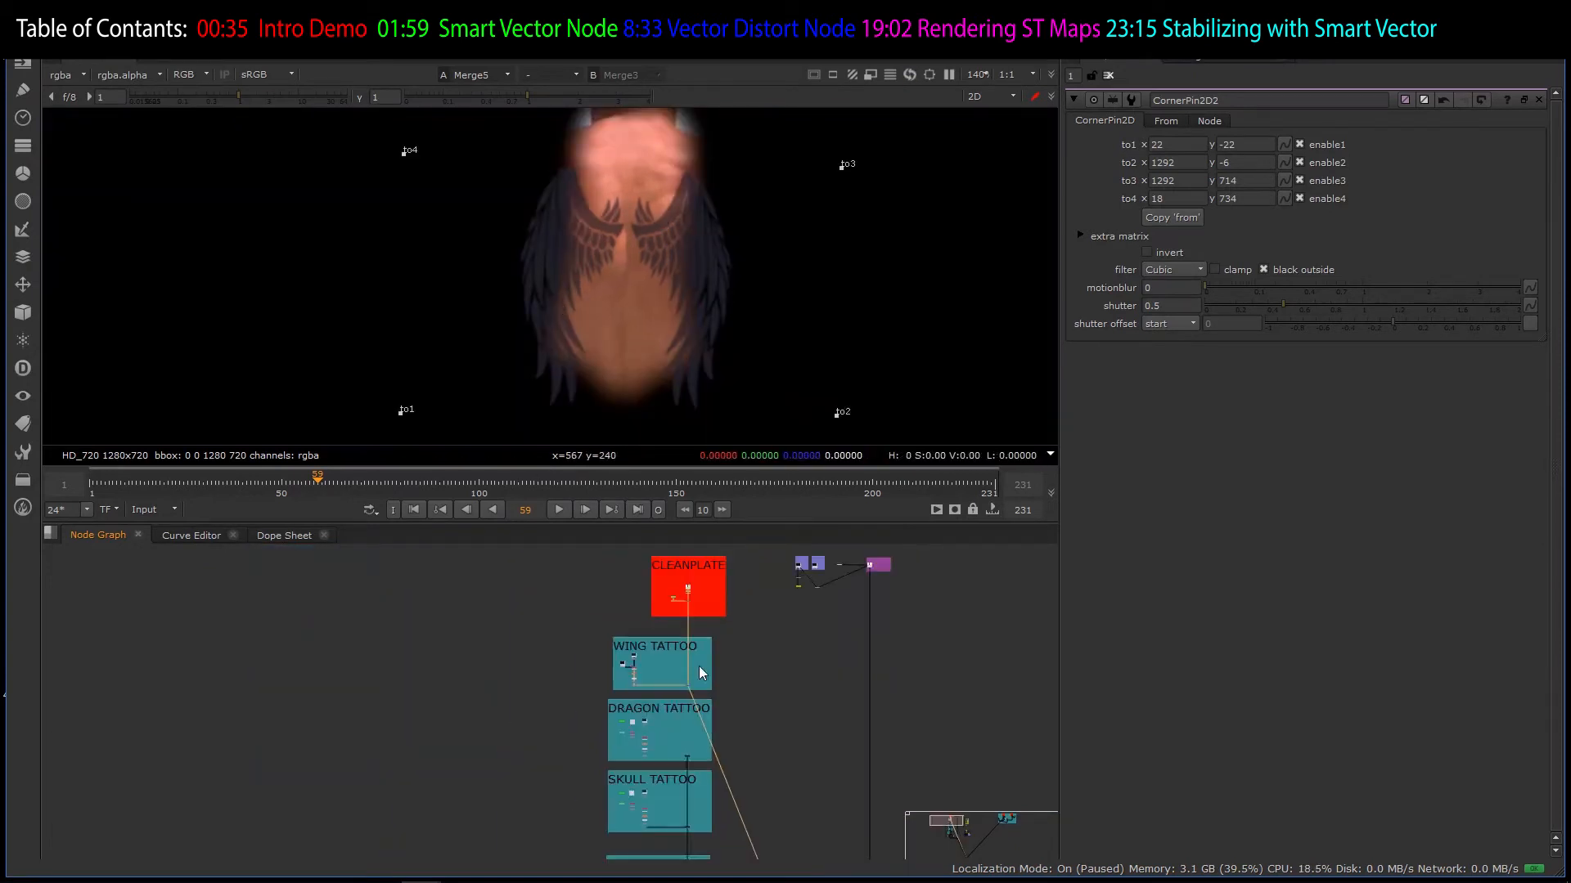
{"action": "scroll", "coordinate": [788, 719], "scroll_direction": "up", "scroll_amount": 10}
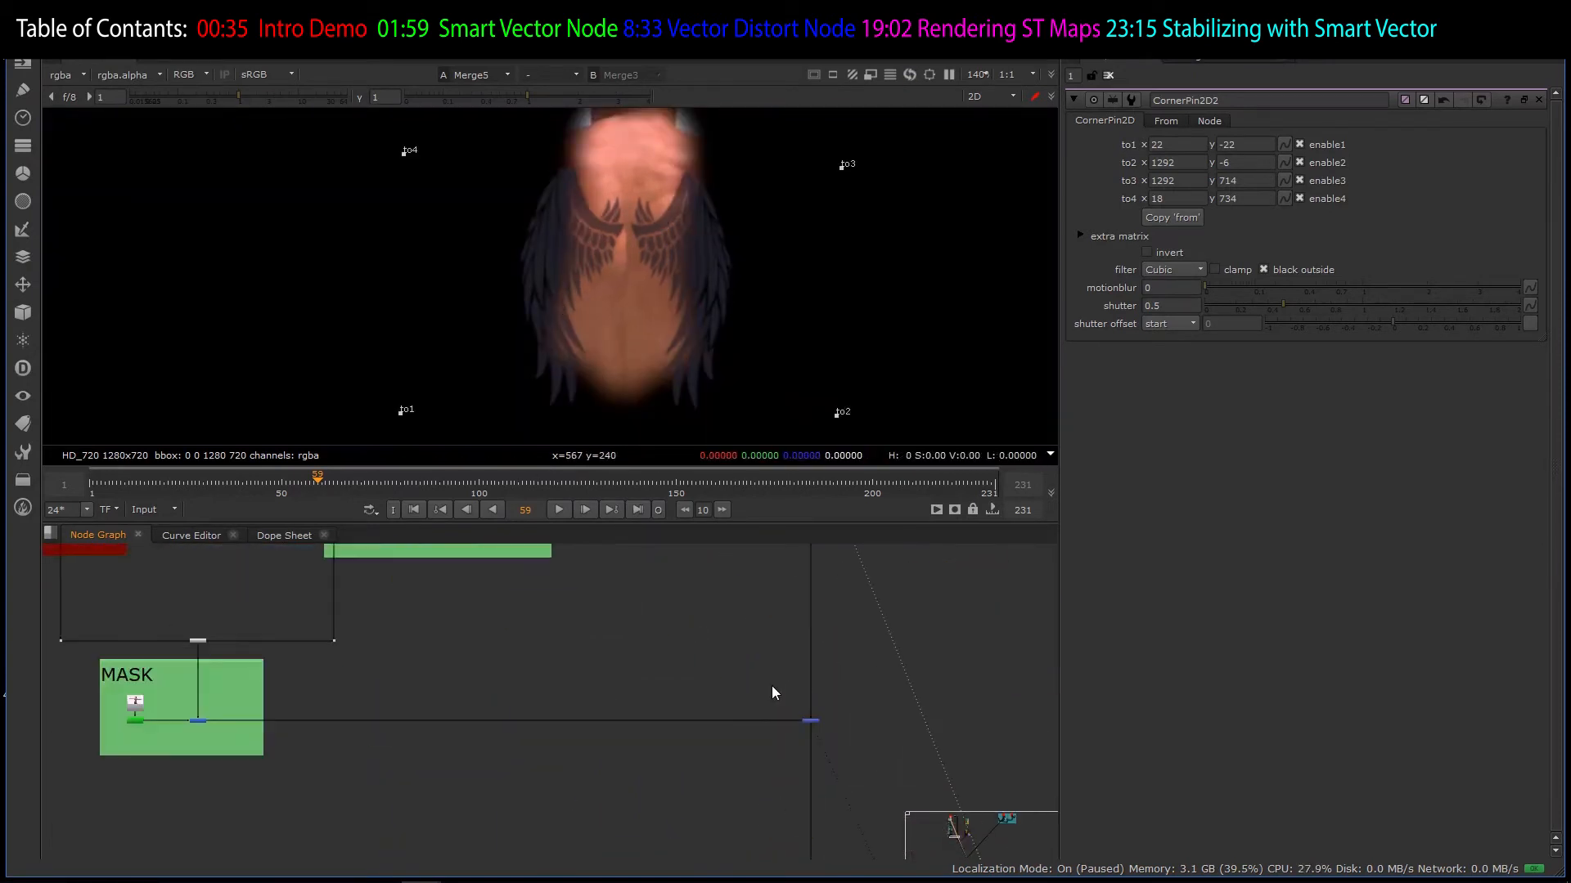
{"action": "scroll", "coordinate": [804, 733], "scroll_direction": "down", "scroll_amount": 4}
{"action": "scroll", "coordinate": [462, 636], "scroll_direction": "up", "scroll_amount": 10}
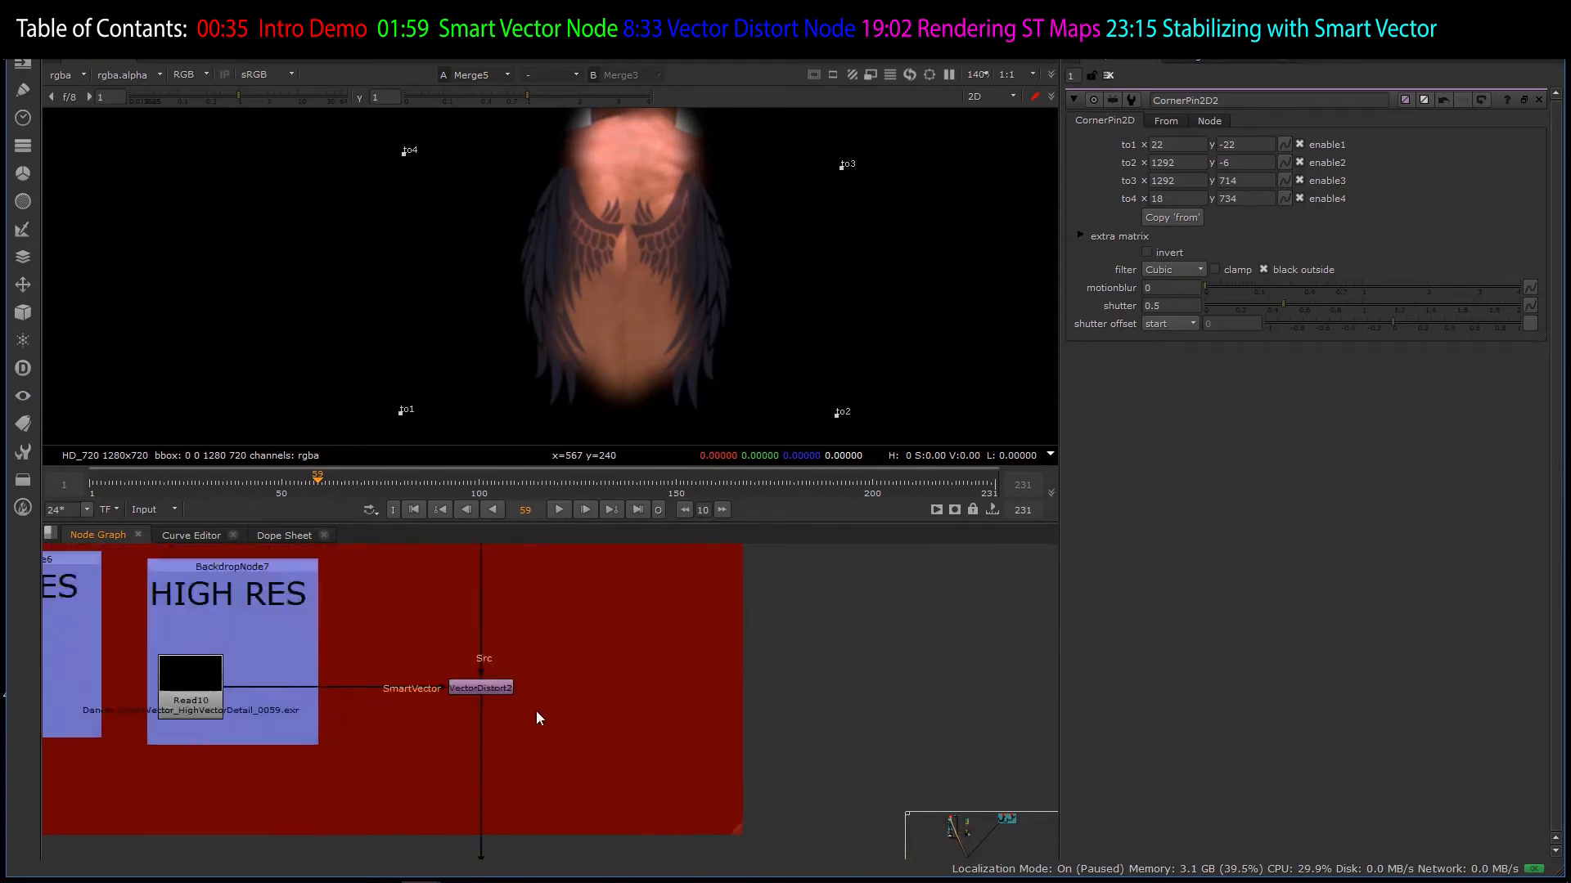
{"action": "scroll", "coordinate": [524, 708], "scroll_direction": "down", "scroll_amount": 5}
{"action": "scroll", "coordinate": [256, 650], "scroll_direction": "up", "scroll_amount": 6}
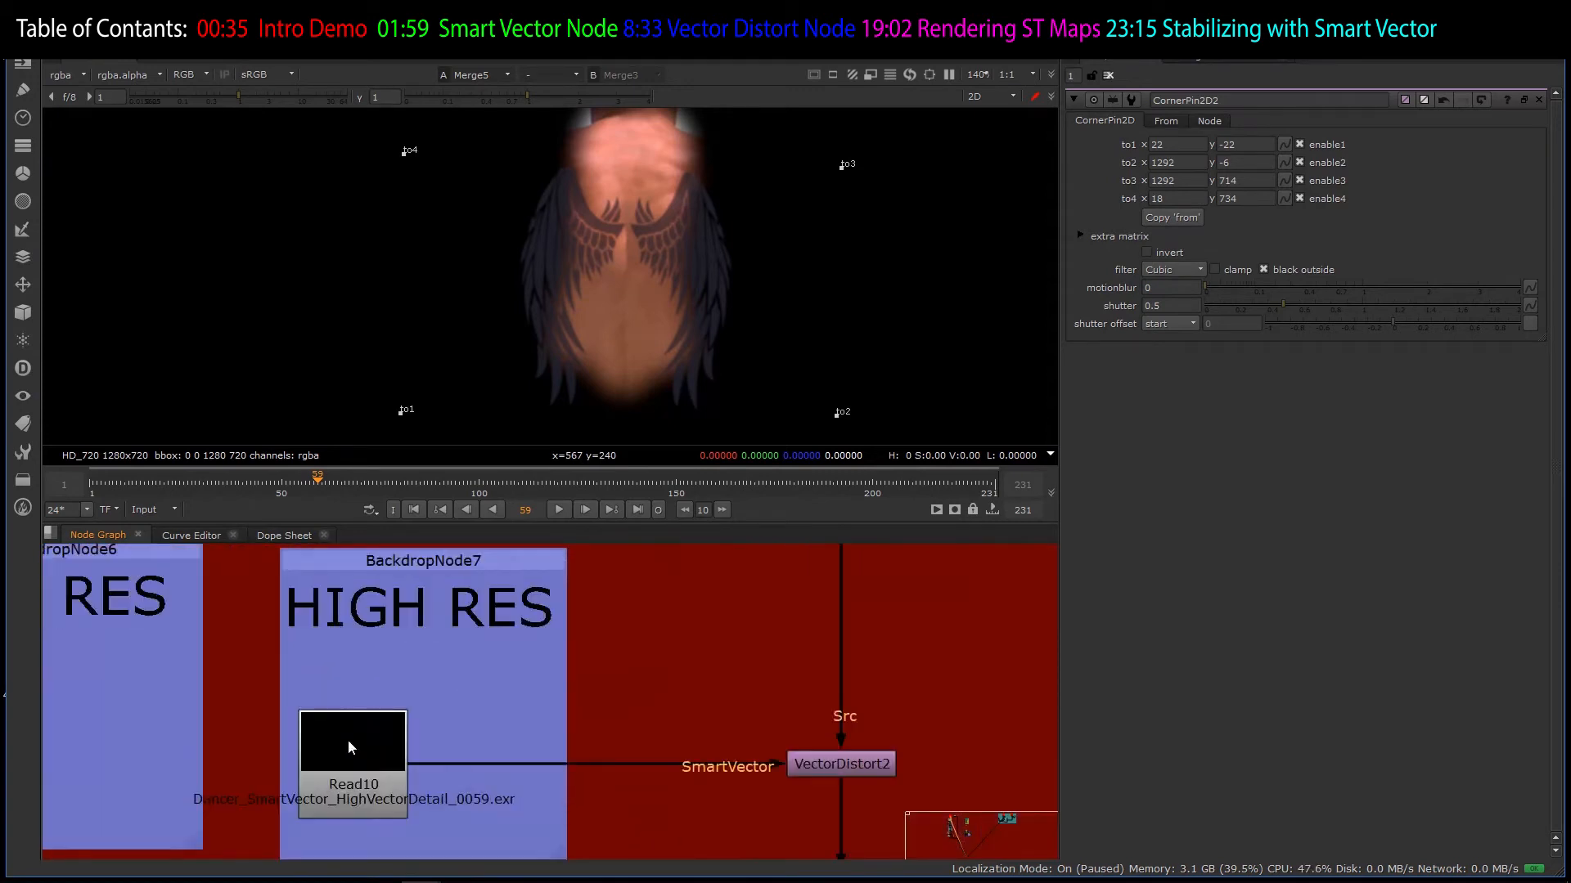
- Show the Merge3 composite in the viewer to check the distorted wings over the dancer footage
{"action": "scroll", "coordinate": [478, 742], "scroll_direction": "down", "scroll_amount": 7}
{"action": "scroll", "coordinate": [723, 729], "scroll_direction": "up", "scroll_amount": 3}
{"action": "scroll", "coordinate": [765, 738], "scroll_direction": "up", "scroll_amount": 5}
{"action": "left_click_drag", "start_coordinate": [839, 749], "coordinate": [984, 835]}
{"action": "key", "text": "1"}
{"action": "left_click", "coordinate": [667, 679]}
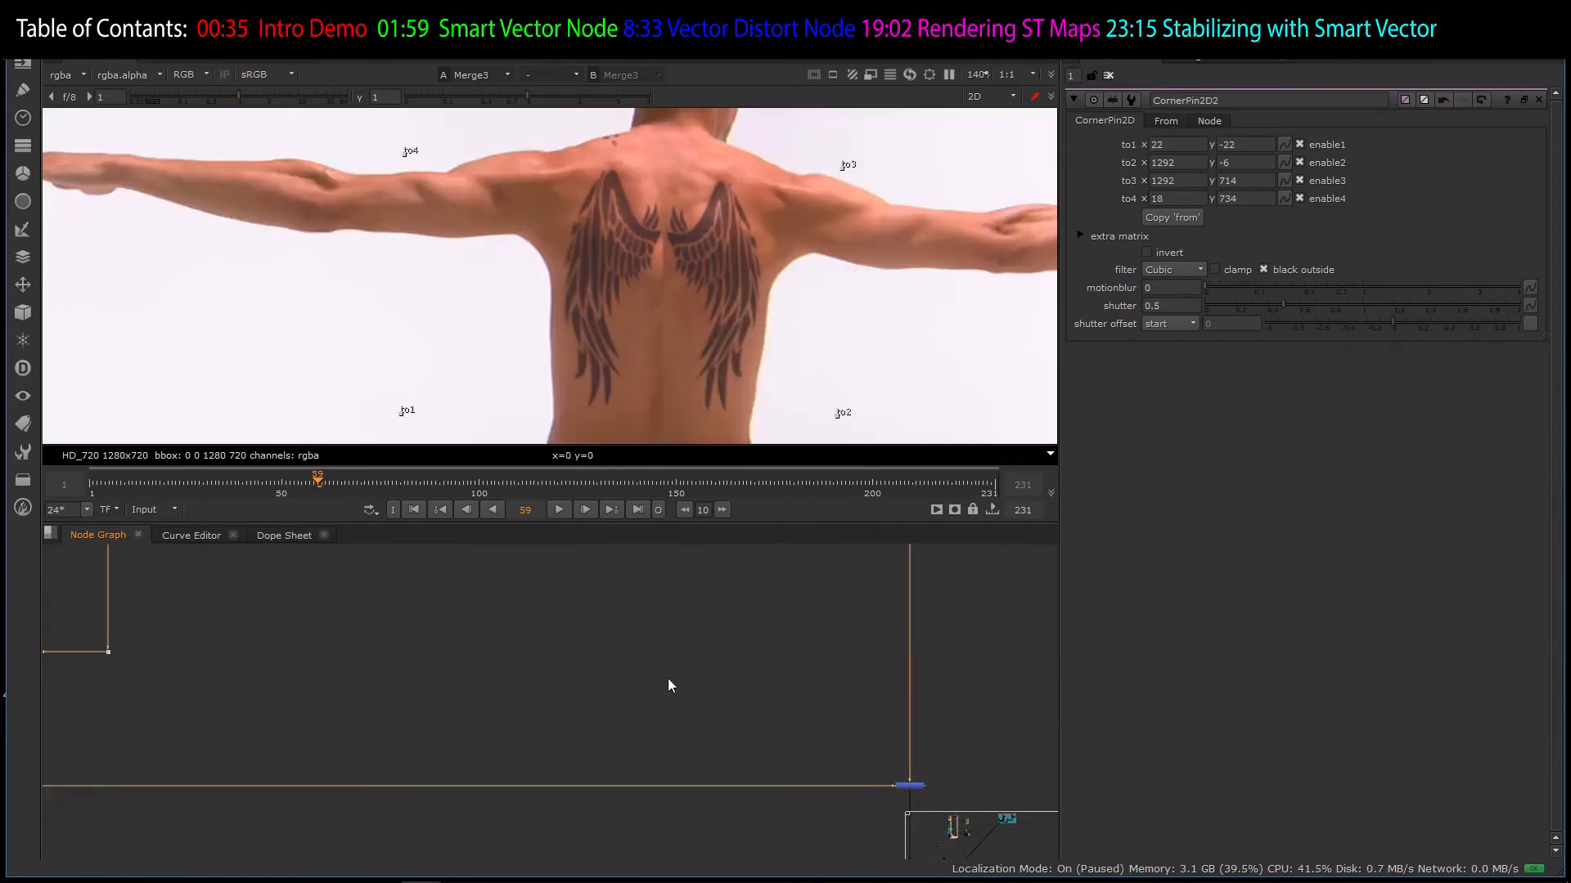
- Play the Merge3 composite forward from frame 59 to check the wing tracking, stopping at frame 82
{"action": "scroll", "coordinate": [700, 237], "scroll_direction": "down", "scroll_amount": 5}
{"action": "scroll", "coordinate": [700, 237], "scroll_direction": "up", "scroll_amount": 4}
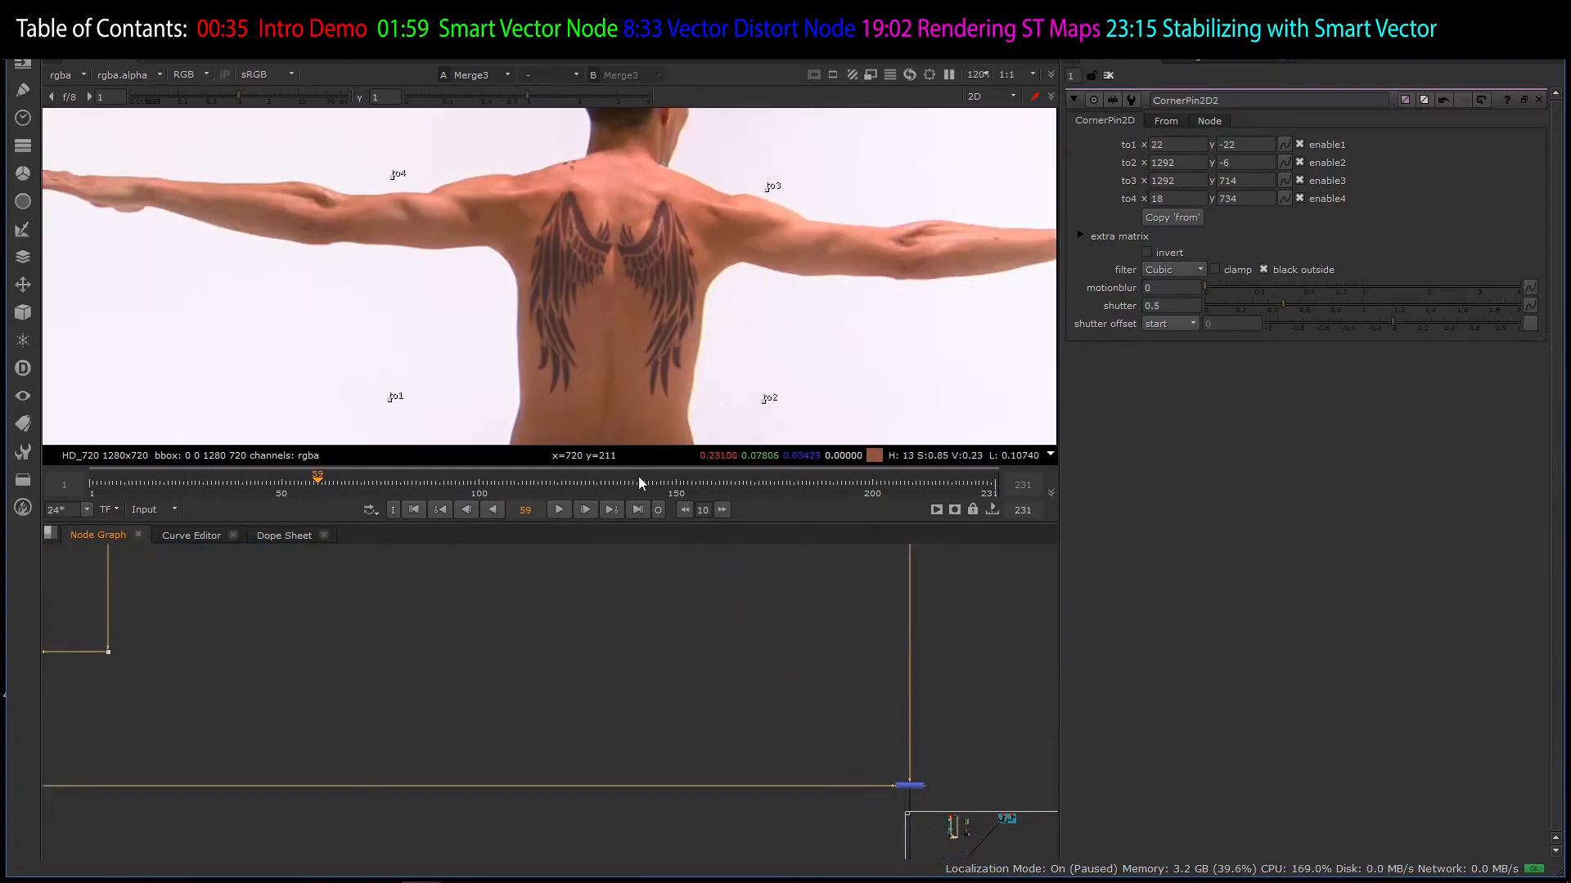
{"action": "left_click", "coordinate": [560, 509]}
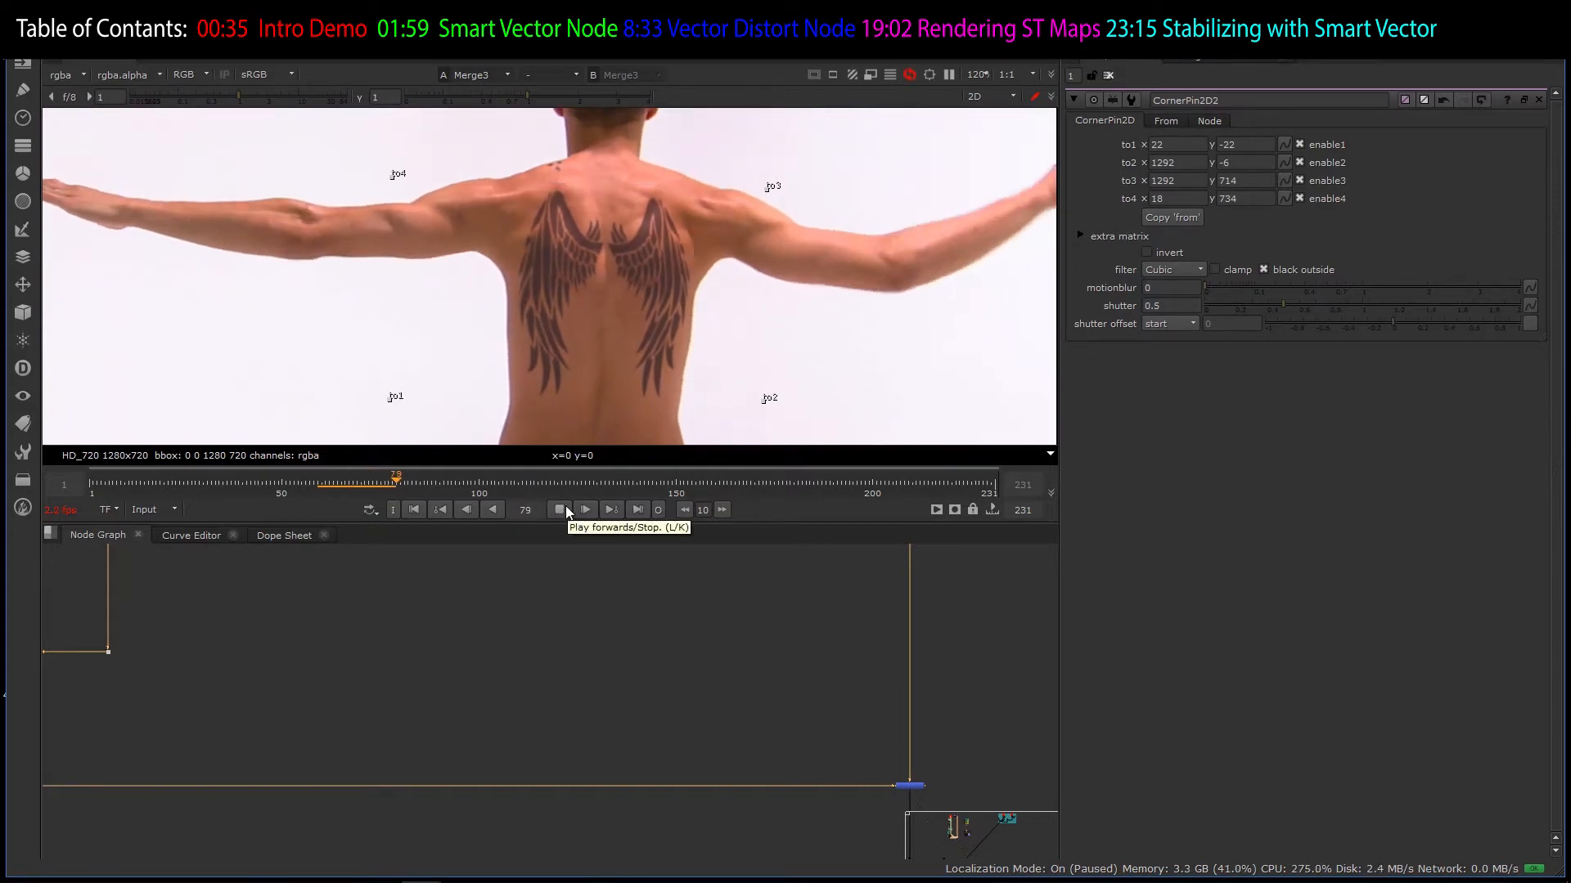
{"action": "left_click", "coordinate": [561, 509]}
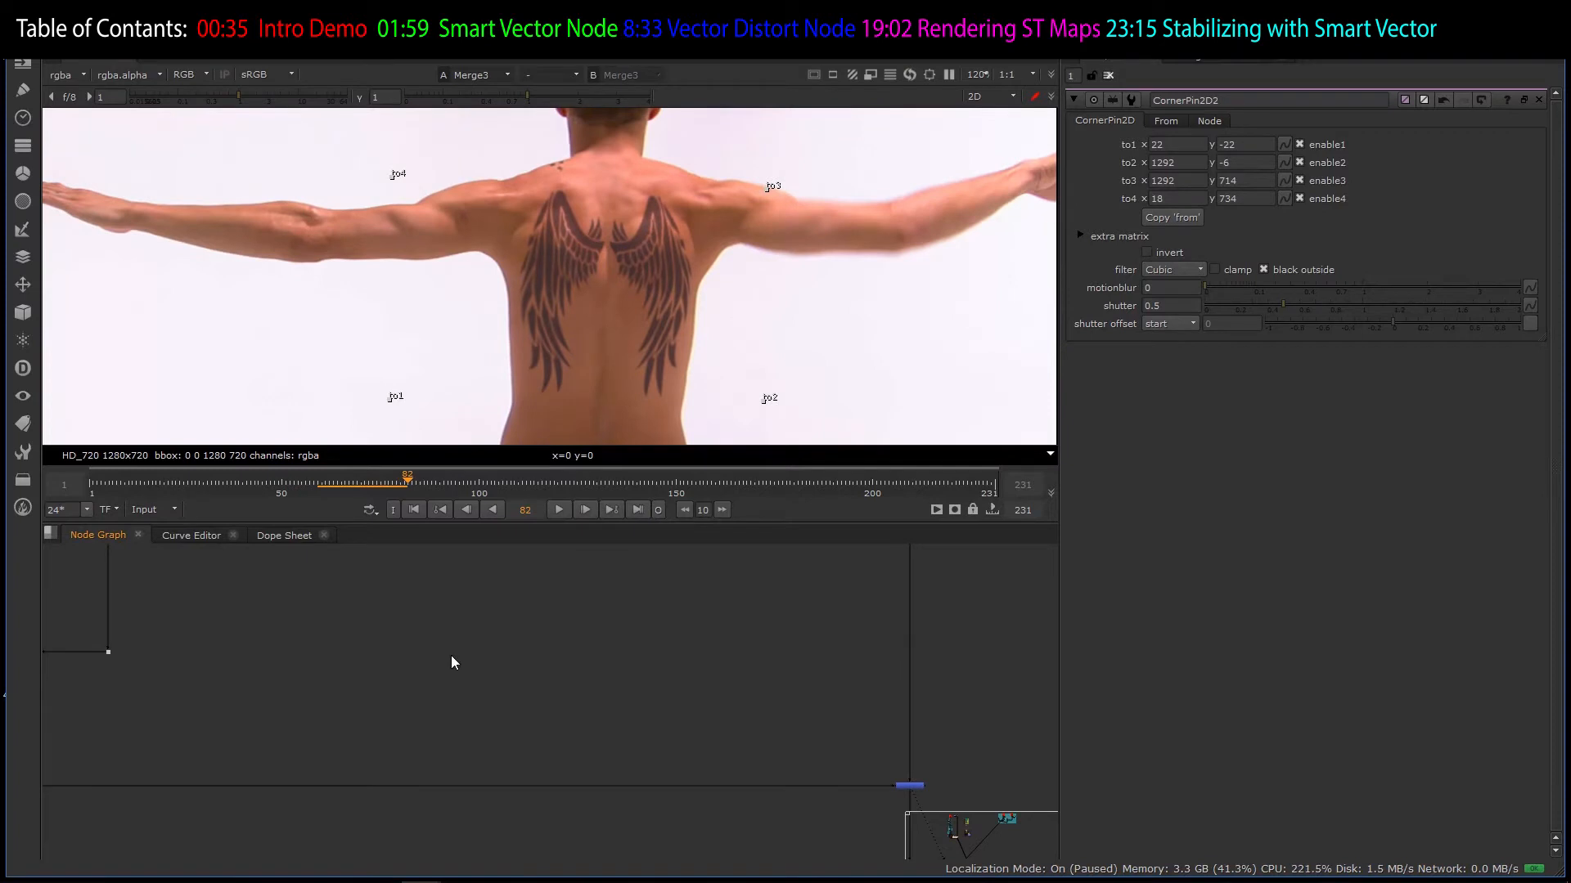
- Compare the Smart Vector Matchmove group with the ST Map Matchmove group, selecting STMap1 to inspect its Read23 and Blur8 input
{"action": "key", "text": "f"}
{"action": "scroll", "coordinate": [478, 723], "scroll_direction": "up", "scroll_amount": 8}
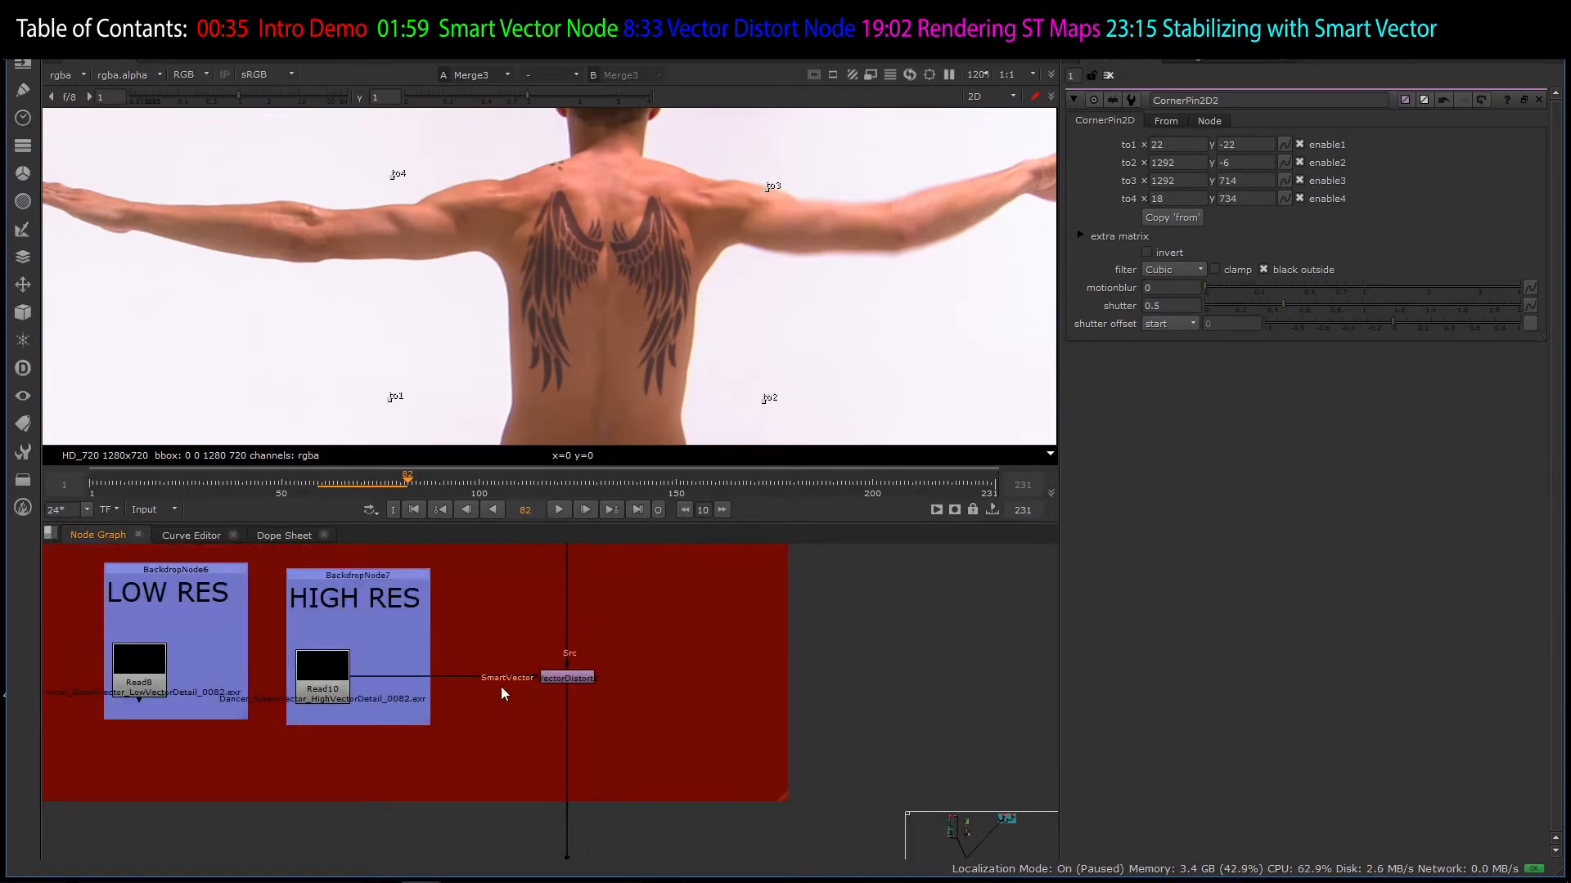
{"action": "scroll", "coordinate": [493, 739], "scroll_direction": "down", "scroll_amount": 5}
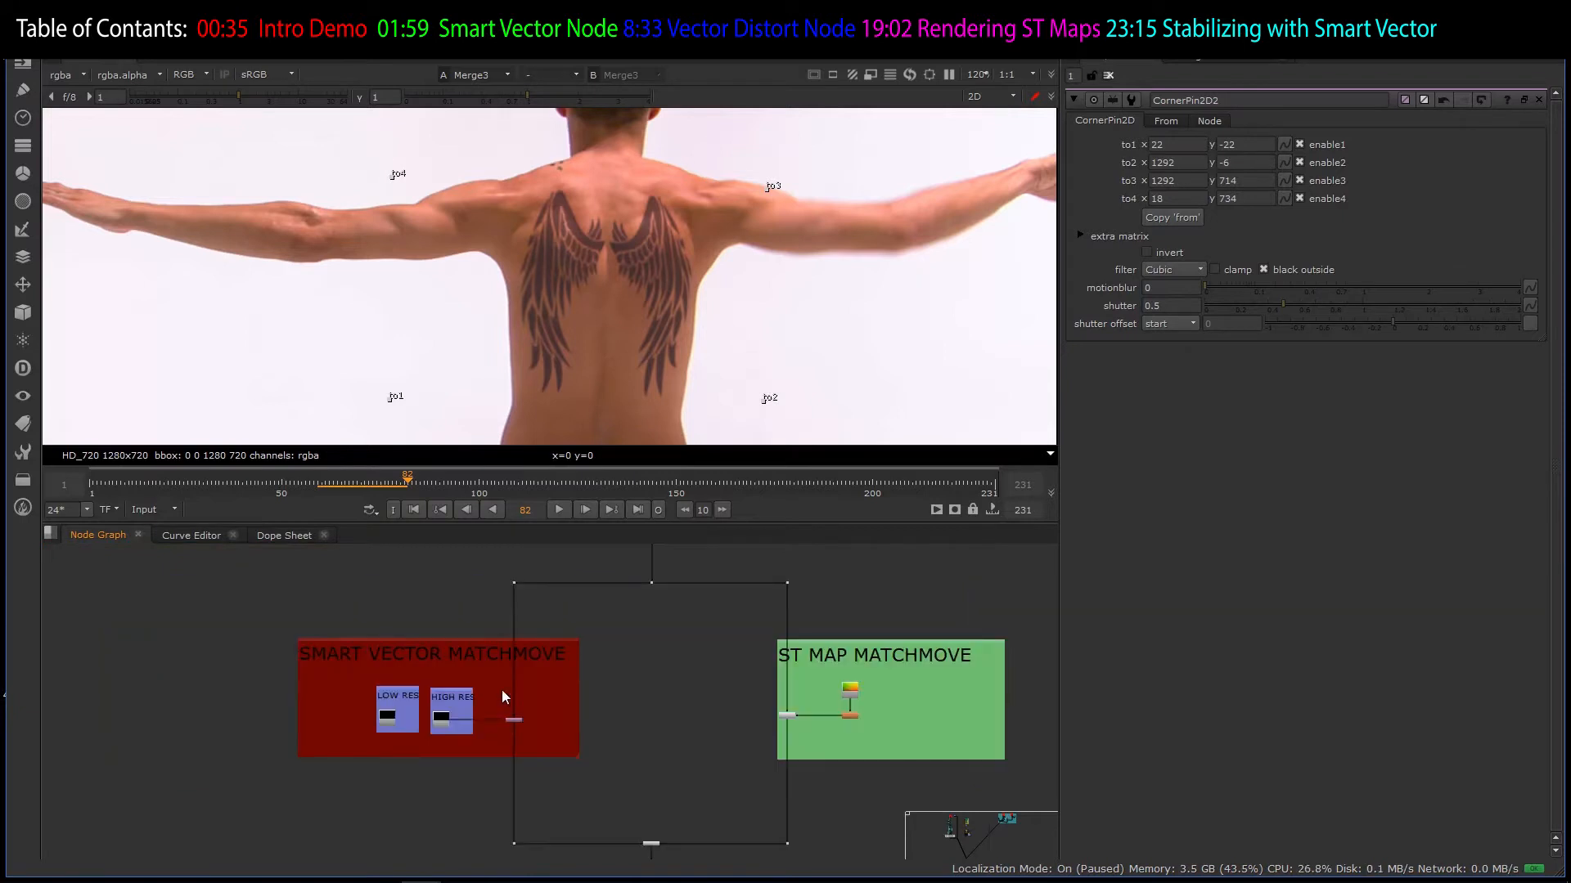
{"action": "scroll", "coordinate": [502, 690], "scroll_direction": "up", "scroll_amount": 5}
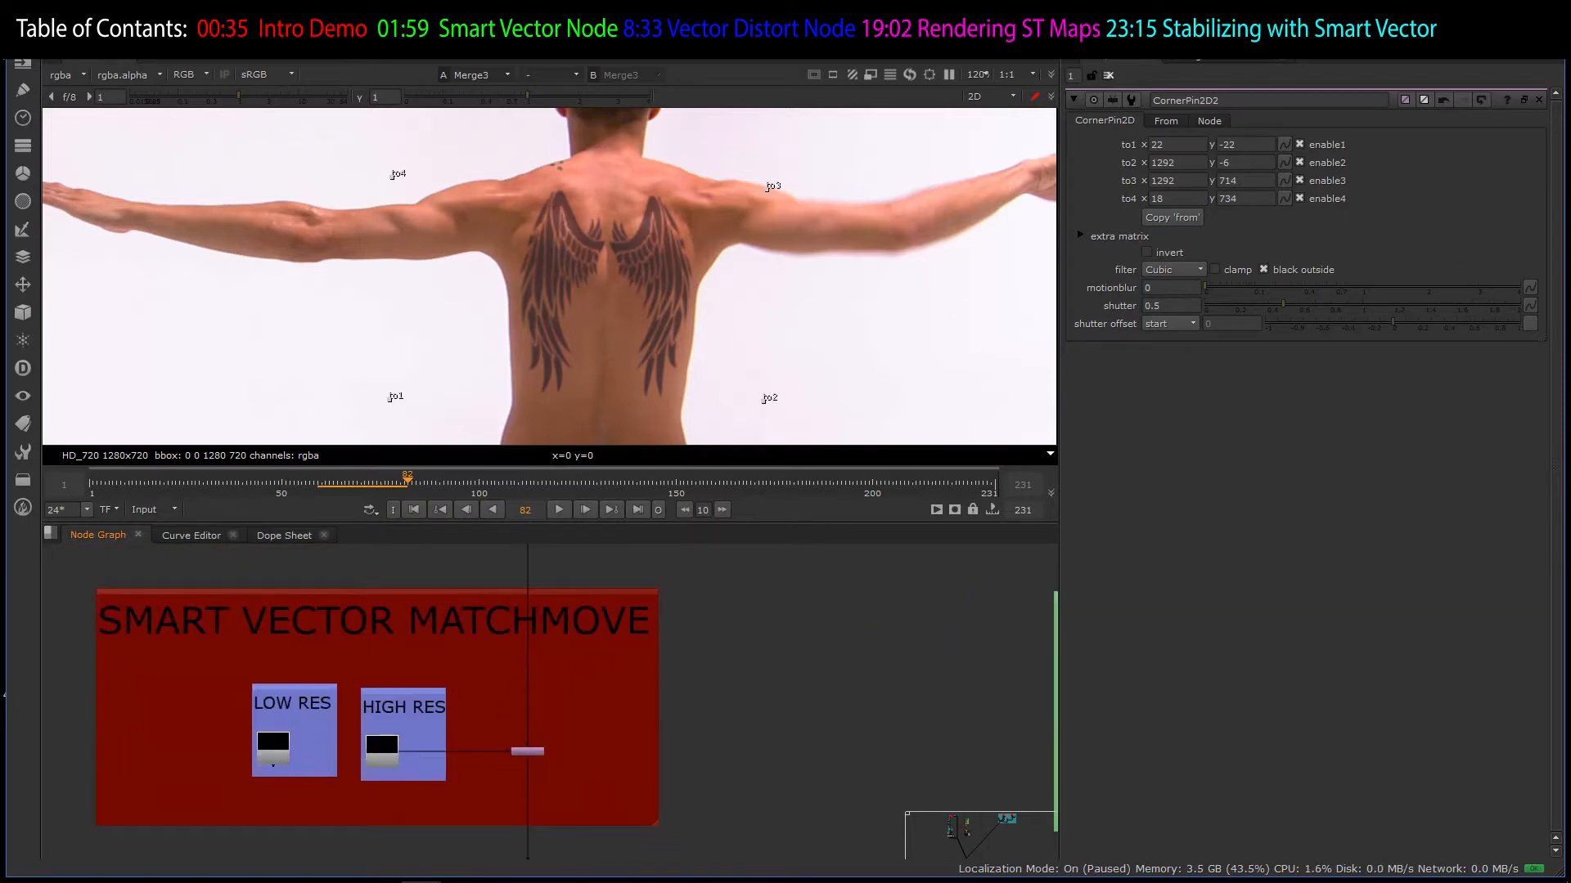
{"action": "scroll", "coordinate": [807, 700], "scroll_direction": "down", "scroll_amount": 4}
{"action": "scroll", "coordinate": [900, 715], "scroll_direction": "up", "scroll_amount": 8}
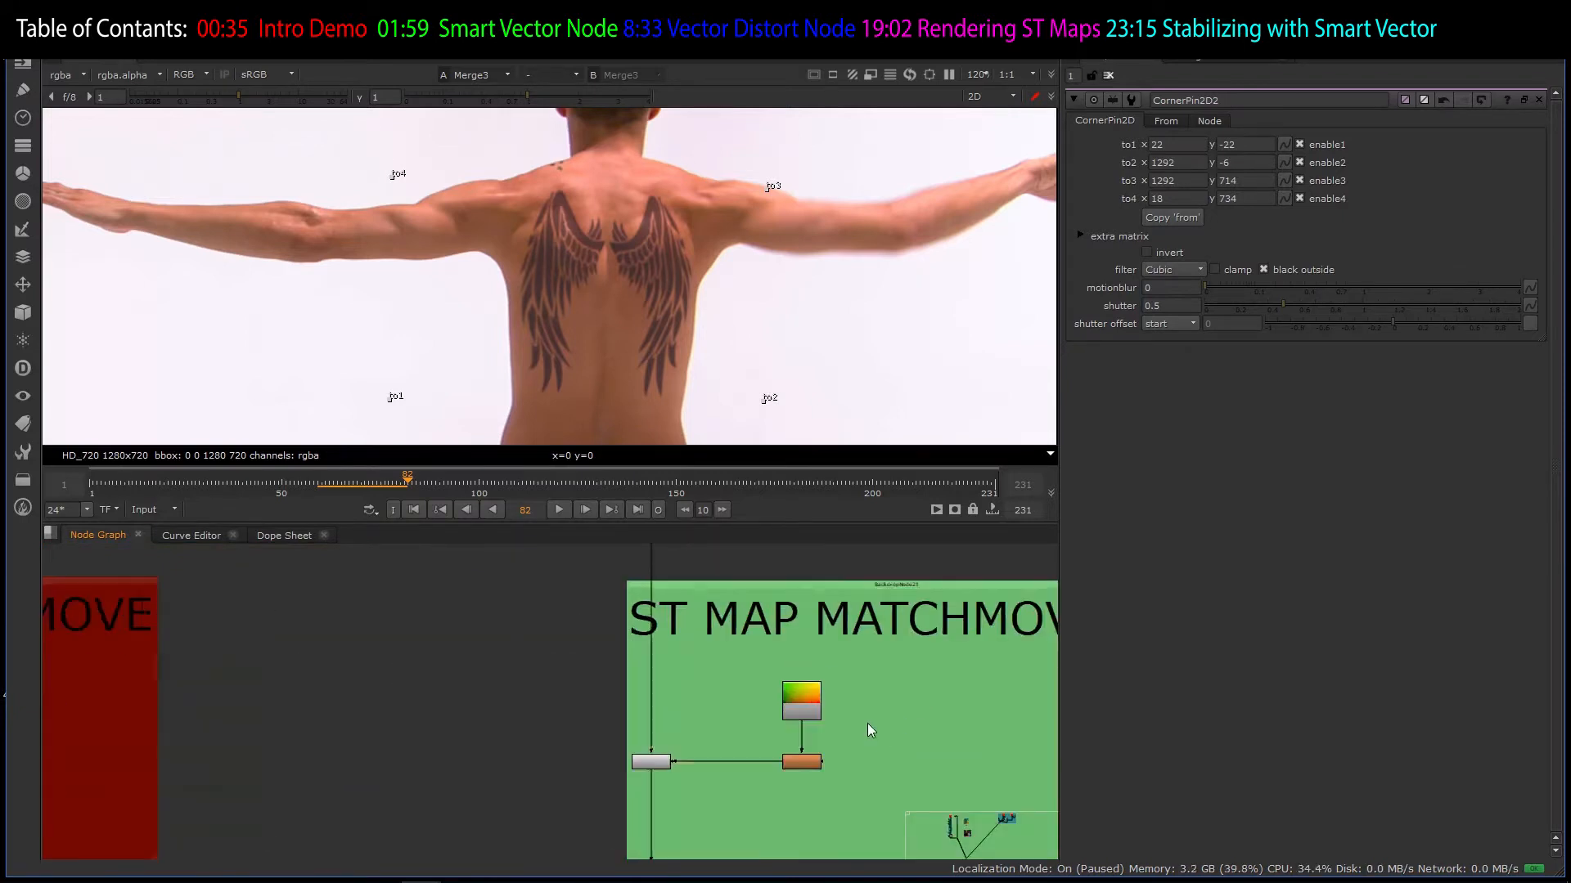
{"action": "left_click", "coordinate": [497, 786]}
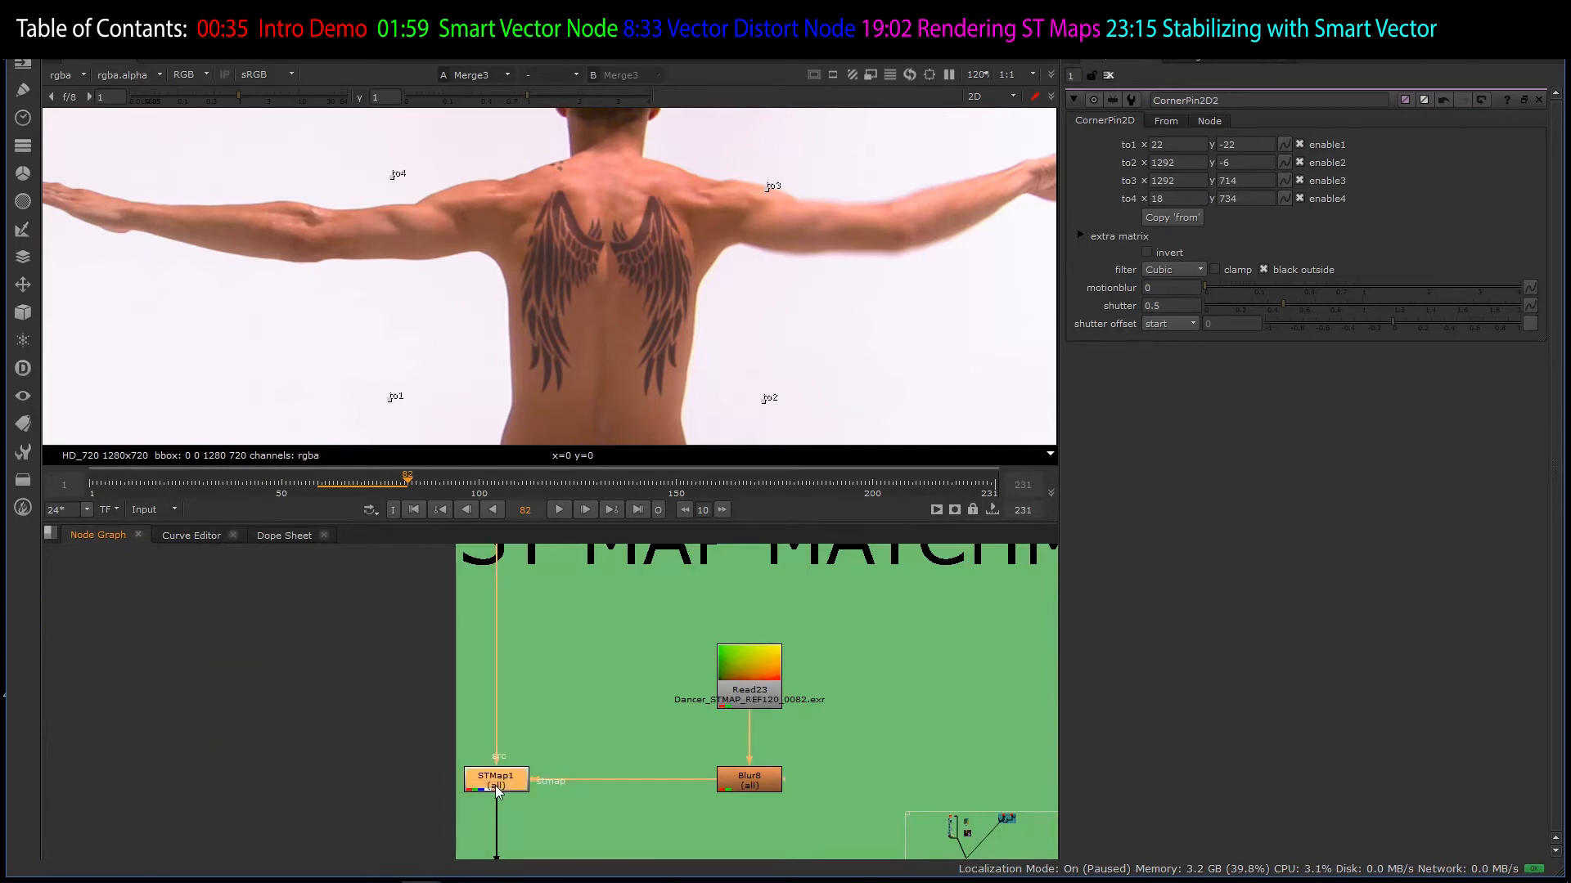
{"action": "scroll", "coordinate": [535, 751], "scroll_direction": "down", "scroll_amount": 4}
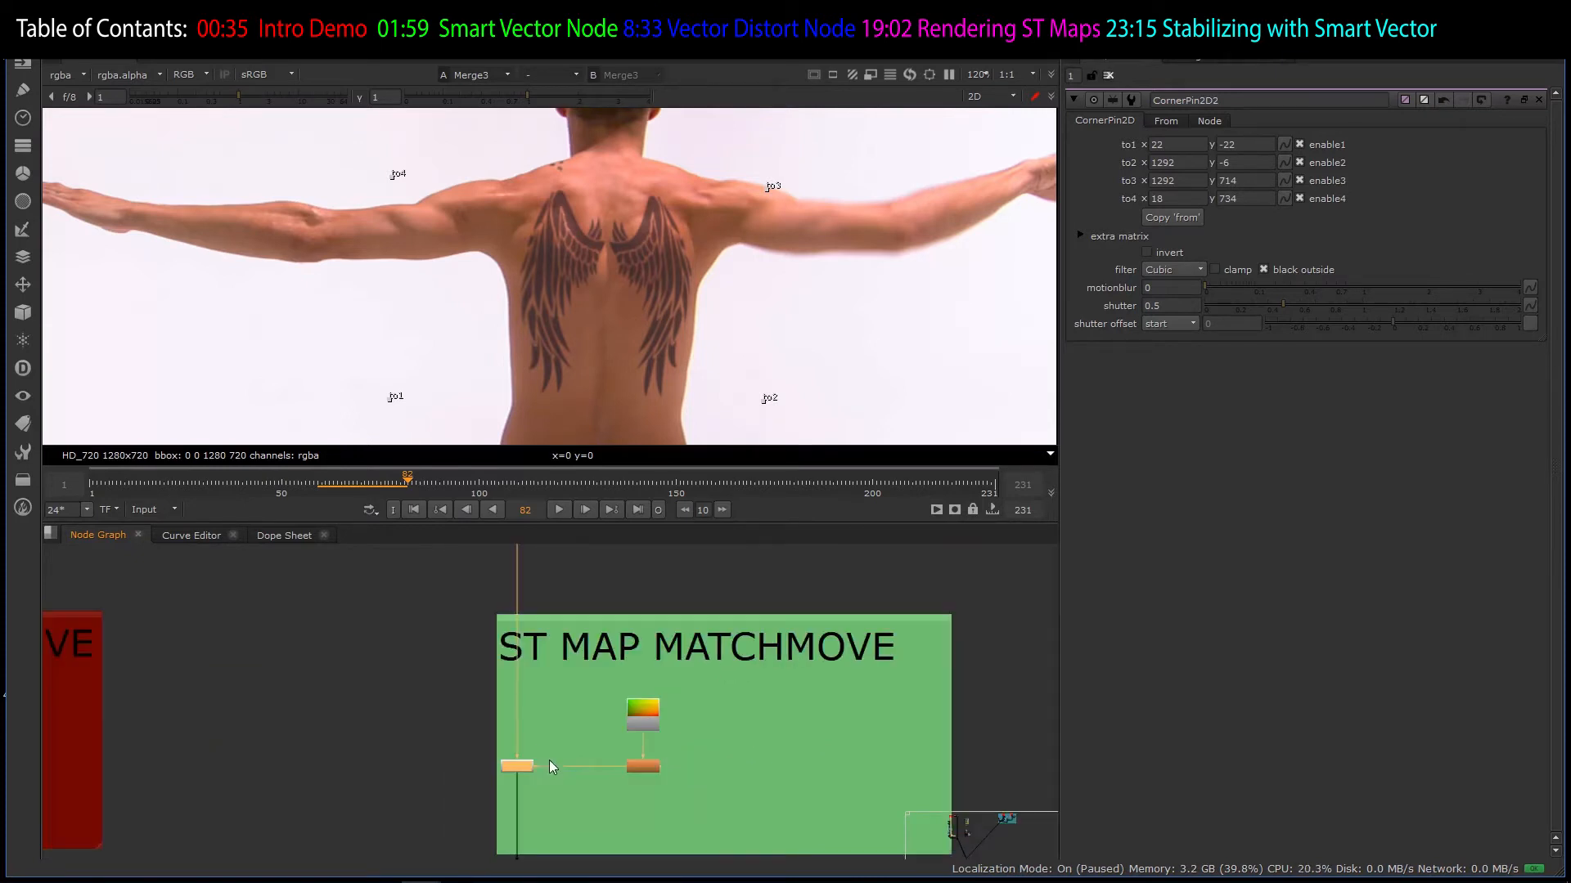
- Locate VectorDistort3 beside the Write2 node and show its output in the viewer
{"action": "scroll", "coordinate": [347, 772], "scroll_direction": "down", "scroll_amount": 3}
{"action": "scroll", "coordinate": [308, 726], "scroll_direction": "up", "scroll_amount": 4}
{"action": "scroll", "coordinate": [363, 739], "scroll_direction": "down", "scroll_amount": 6}
{"action": "scroll", "coordinate": [362, 732], "scroll_direction": "down", "scroll_amount": 5}
{"action": "scroll", "coordinate": [441, 695], "scroll_direction": "up", "scroll_amount": 5}
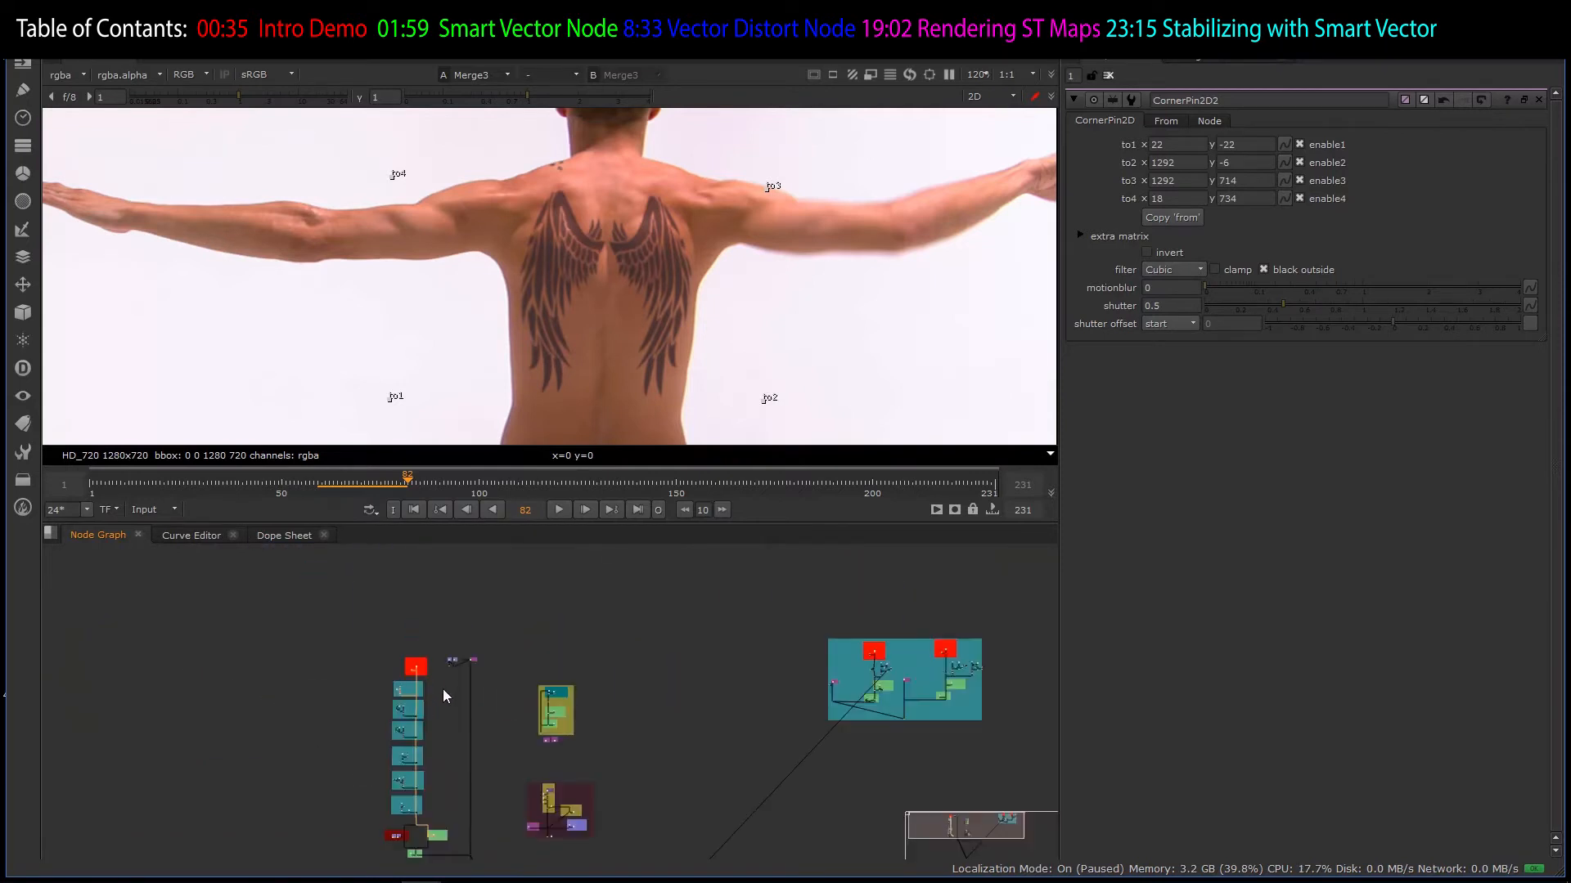
{"action": "scroll", "coordinate": [462, 677], "scroll_direction": "down", "scroll_amount": 3}
{"action": "scroll", "coordinate": [486, 649], "scroll_direction": "up", "scroll_amount": 4}
{"action": "scroll", "coordinate": [498, 645], "scroll_direction": "down", "scroll_amount": 2}
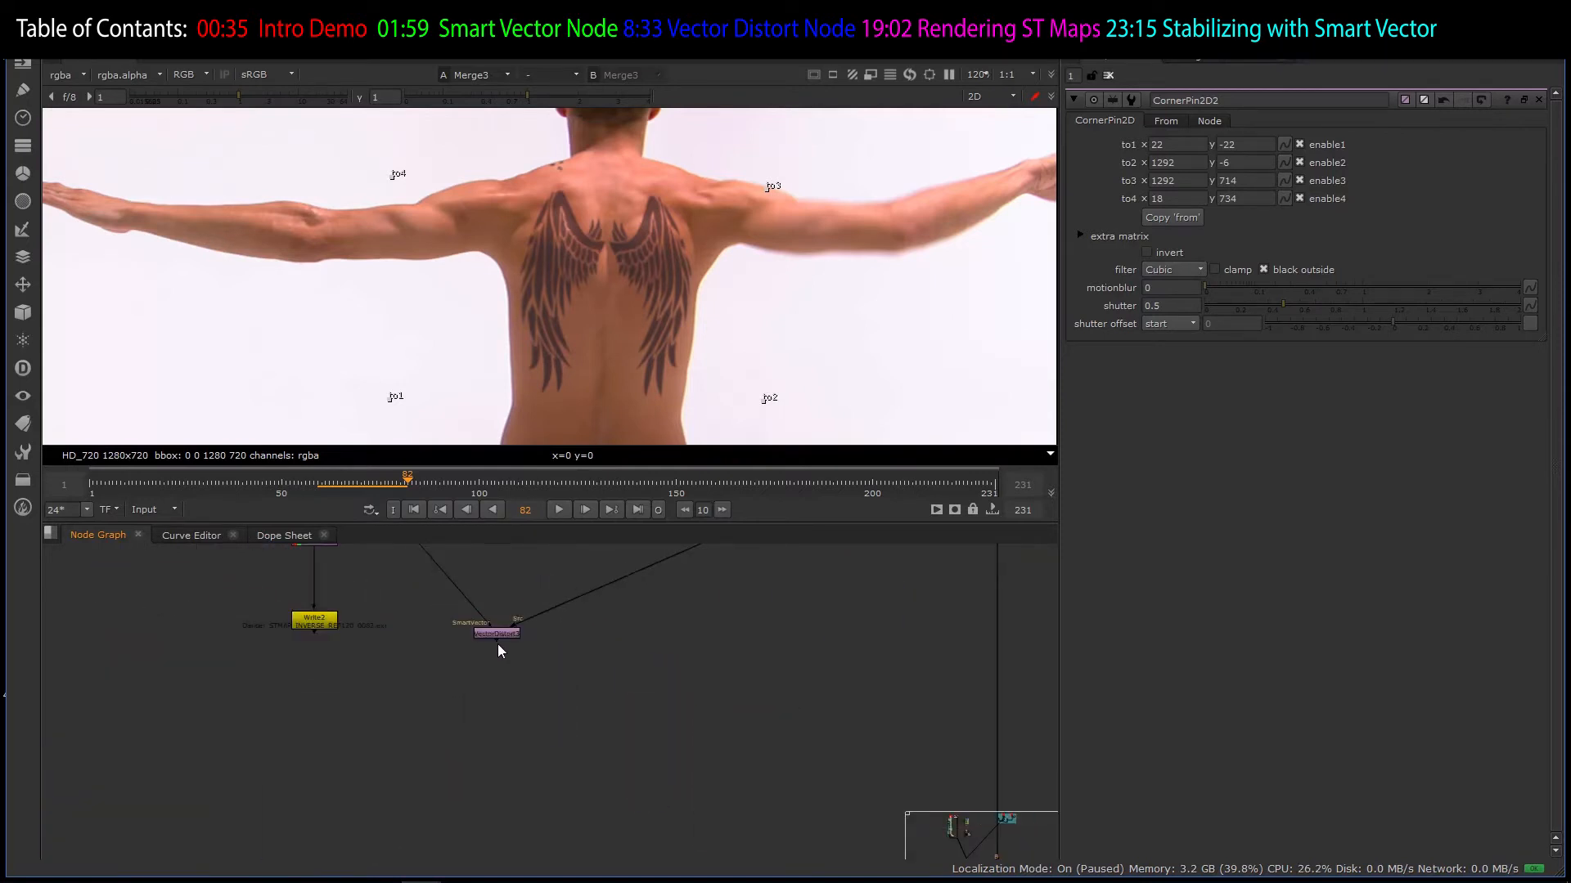
{"action": "scroll", "coordinate": [498, 634], "scroll_direction": "up", "scroll_amount": 3}
{"action": "left_click", "coordinate": [497, 634]}
{"action": "key", "text": "1"}
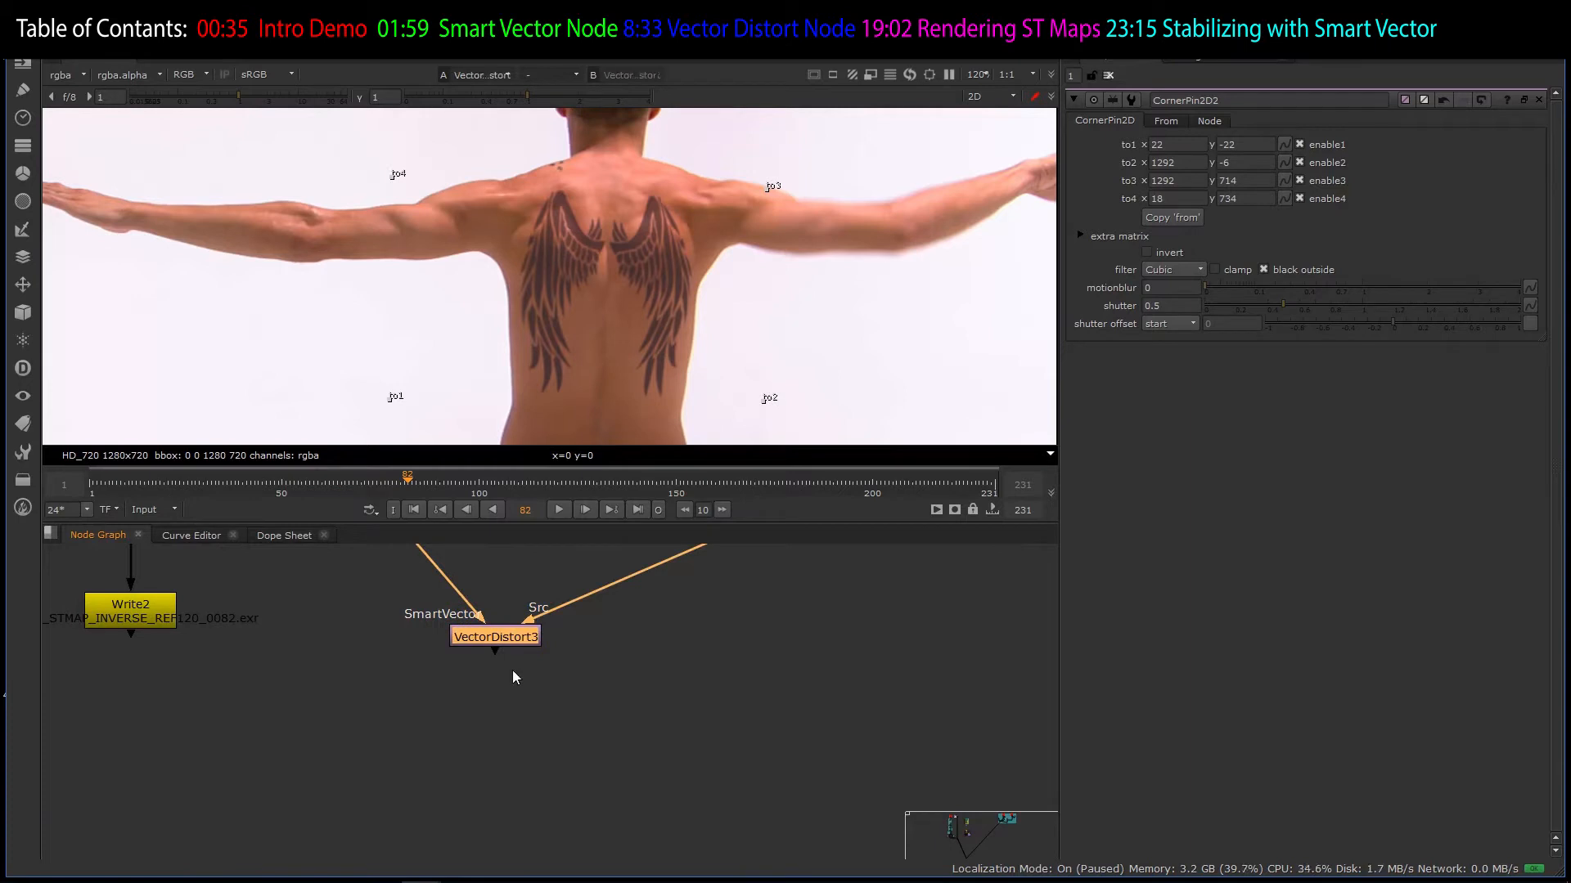
- Examine the VectorDistort1 node feeding the inverse ST map Write2 node
{"action": "scroll", "coordinate": [521, 675], "scroll_direction": "down", "scroll_amount": 5}
{"action": "scroll", "coordinate": [433, 607], "scroll_direction": "up", "scroll_amount": 3}
{"action": "scroll", "coordinate": [414, 634], "scroll_direction": "up", "scroll_amount": 4}
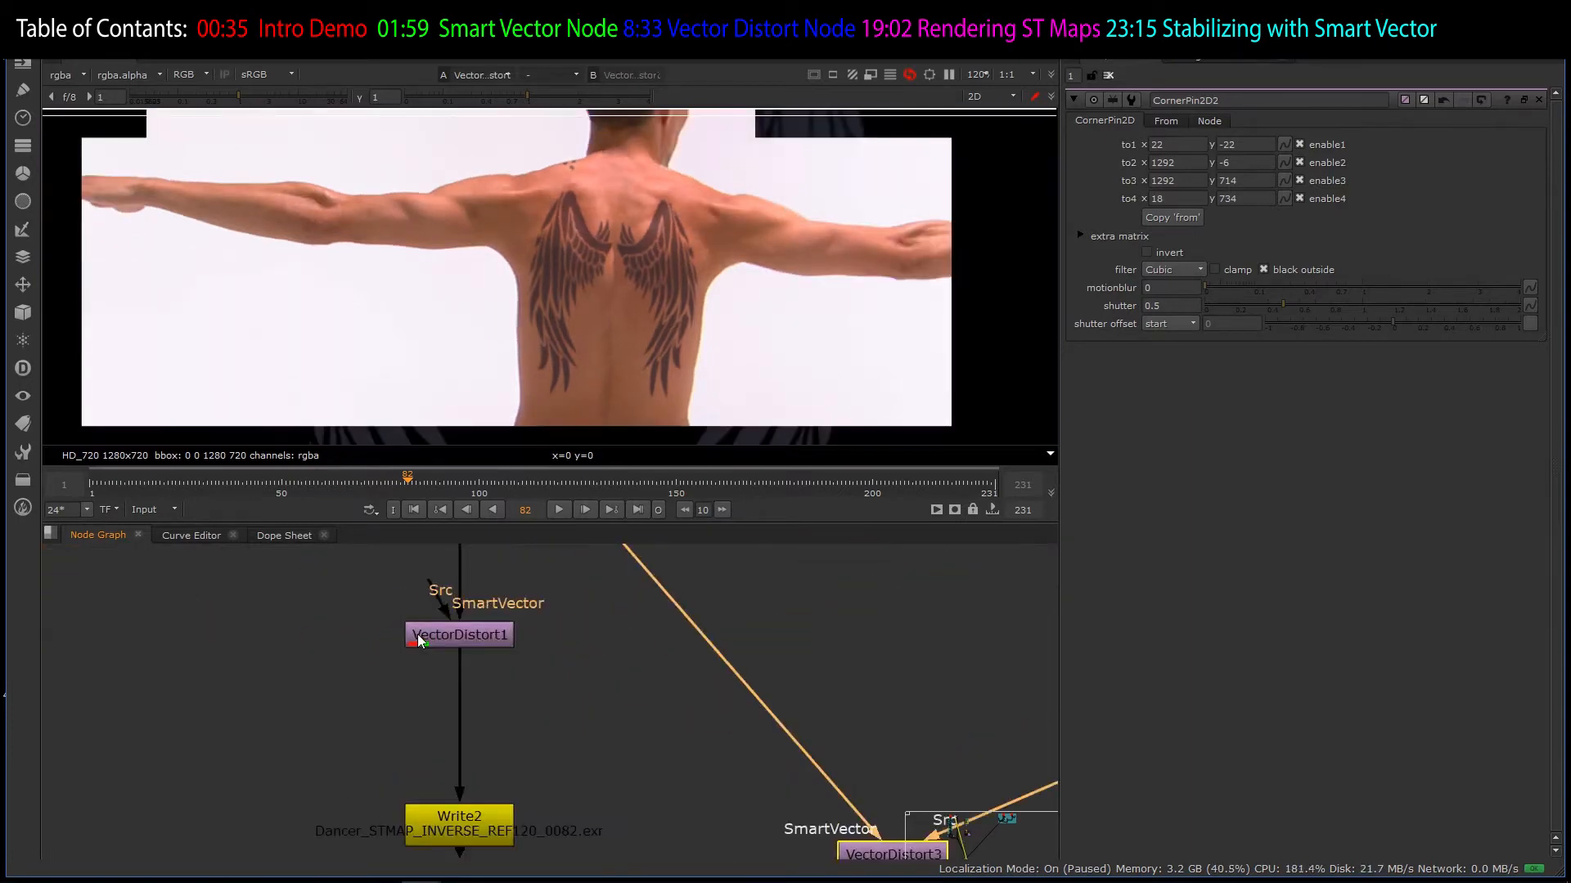
- Display VectorDistort1 in the viewer, open its properties and set its output to warped src
{"action": "double_click", "coordinate": [420, 635]}
{"action": "key", "text": "1"}
{"action": "left_click", "coordinate": [464, 651]}
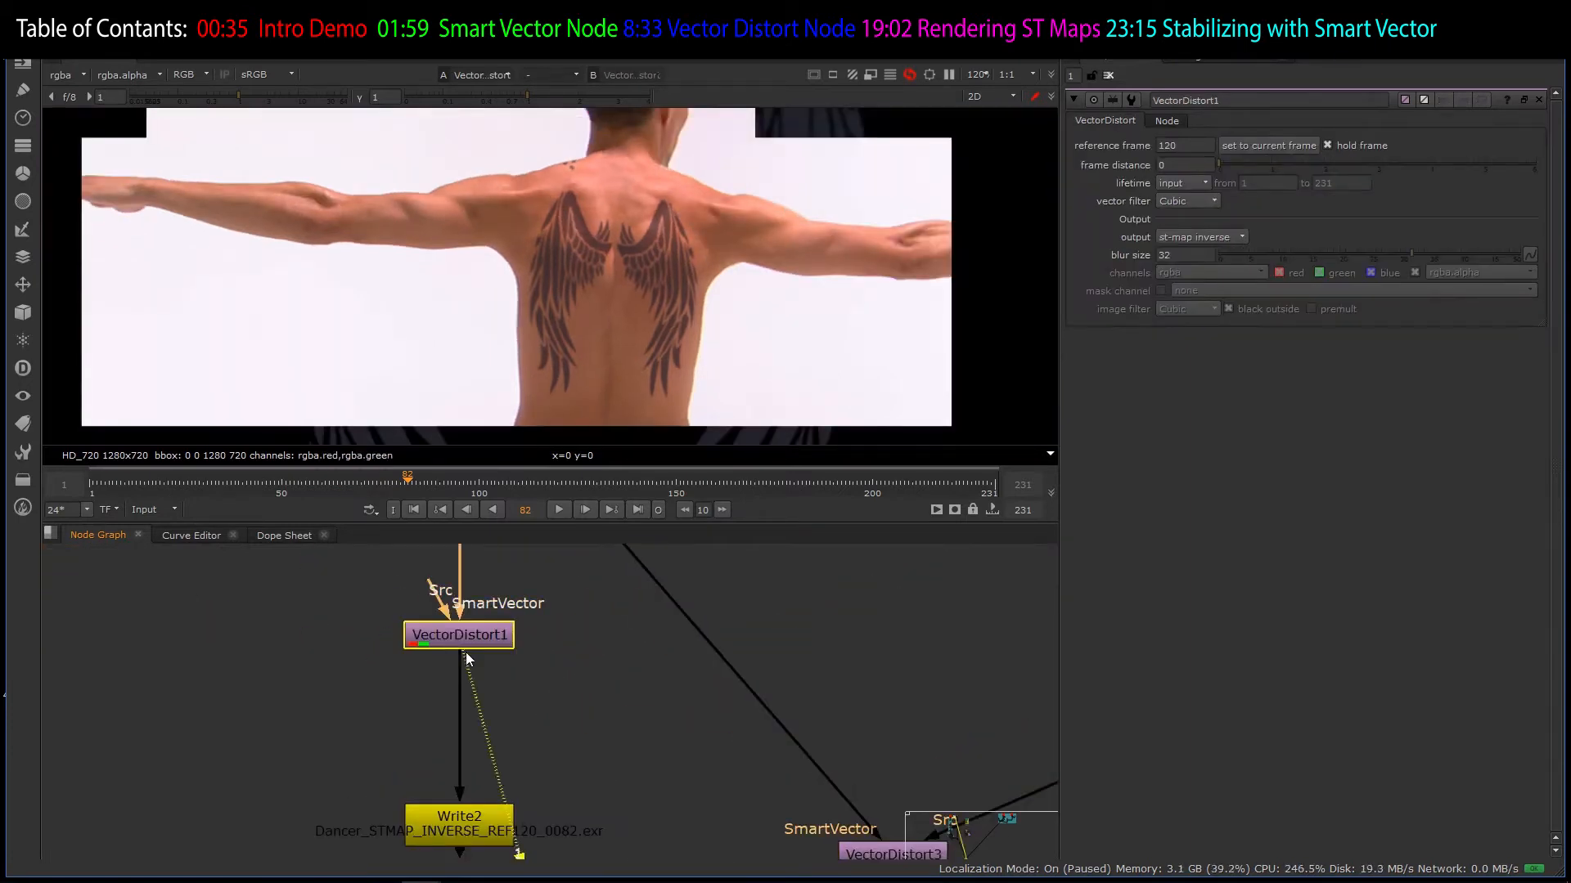
{"action": "scroll", "coordinate": [442, 732], "scroll_direction": "down", "scroll_amount": 4}
{"action": "scroll", "coordinate": [461, 601], "scroll_direction": "up", "scroll_amount": 5}
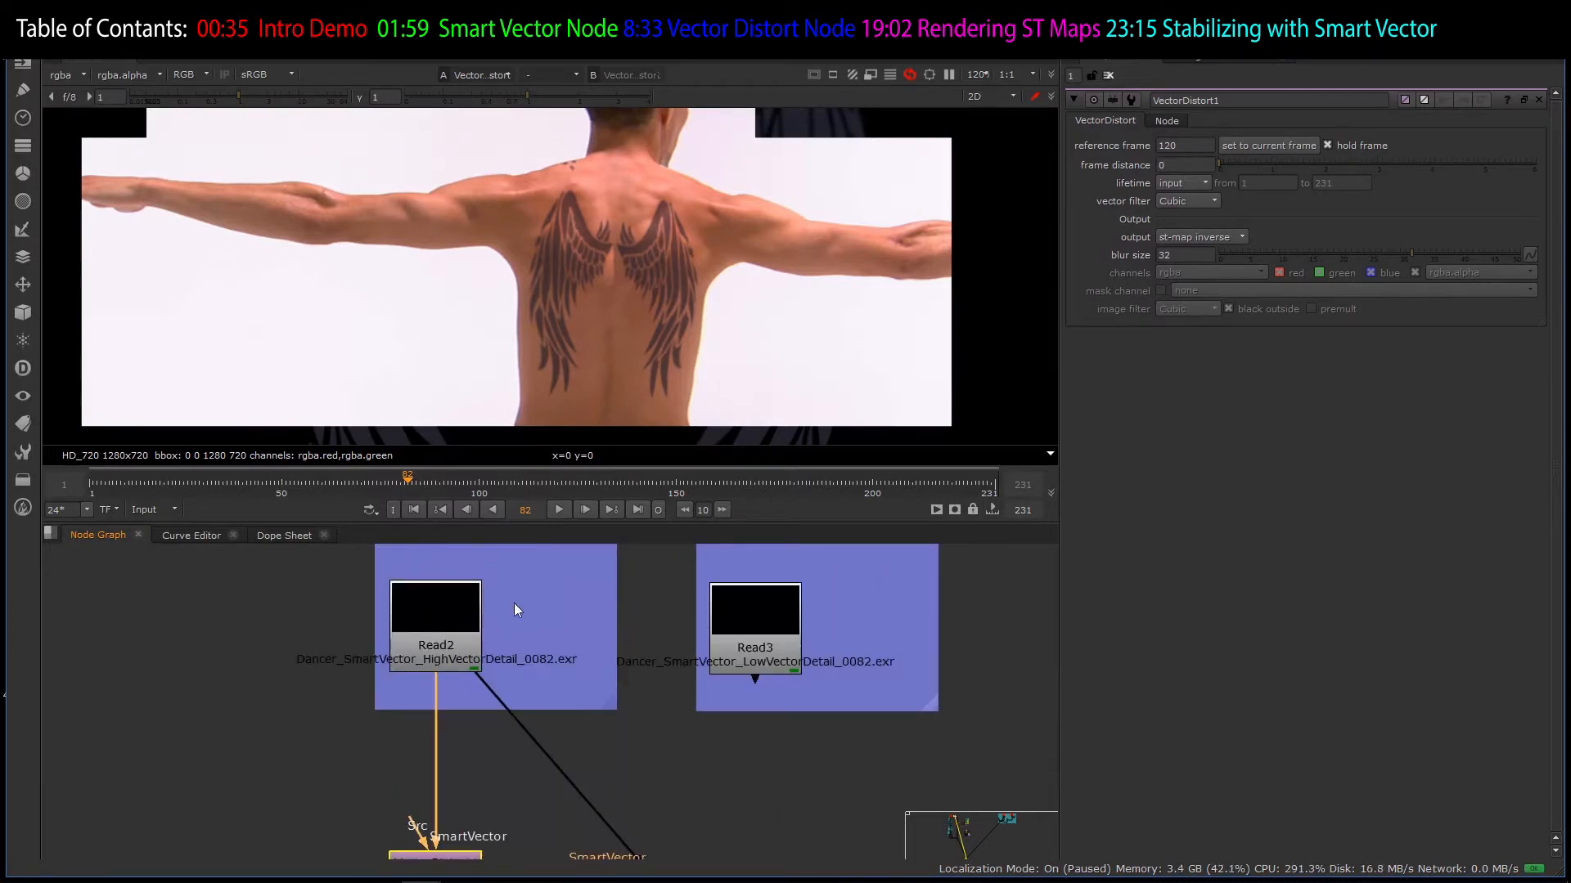
{"action": "scroll", "coordinate": [514, 602], "scroll_direction": "down", "scroll_amount": 2}
{"action": "scroll", "coordinate": [455, 777], "scroll_direction": "up", "scroll_amount": 3}
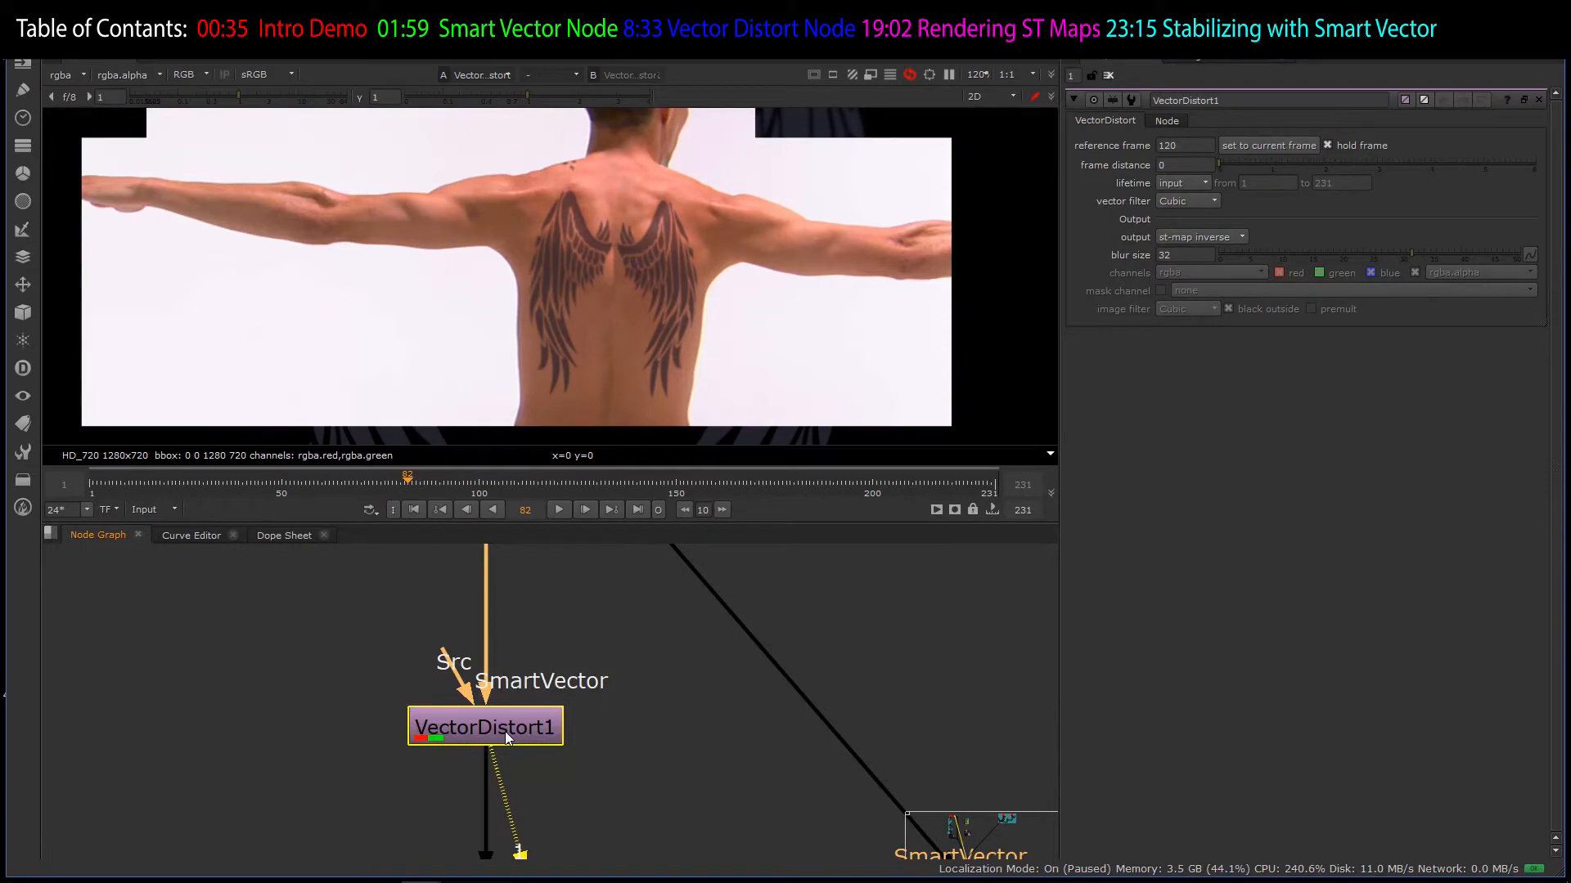
{"action": "scroll", "coordinate": [493, 705], "scroll_direction": "down", "scroll_amount": 4}
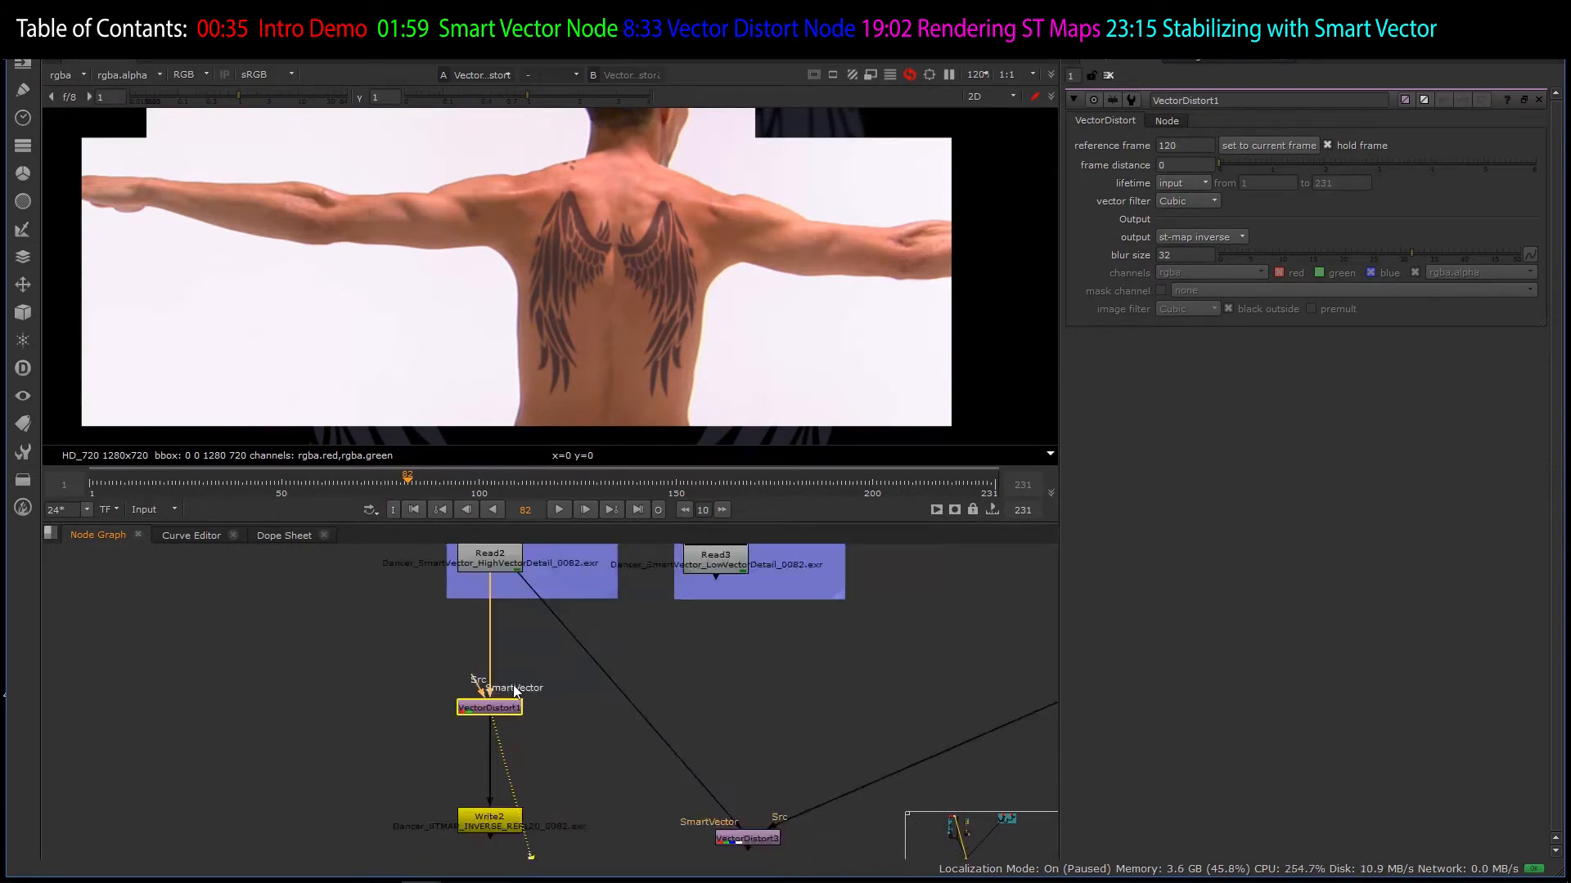
{"action": "scroll", "coordinate": [509, 762], "scroll_direction": "down", "scroll_amount": 3}
{"action": "scroll", "coordinate": [510, 763], "scroll_direction": "up", "scroll_amount": 5}
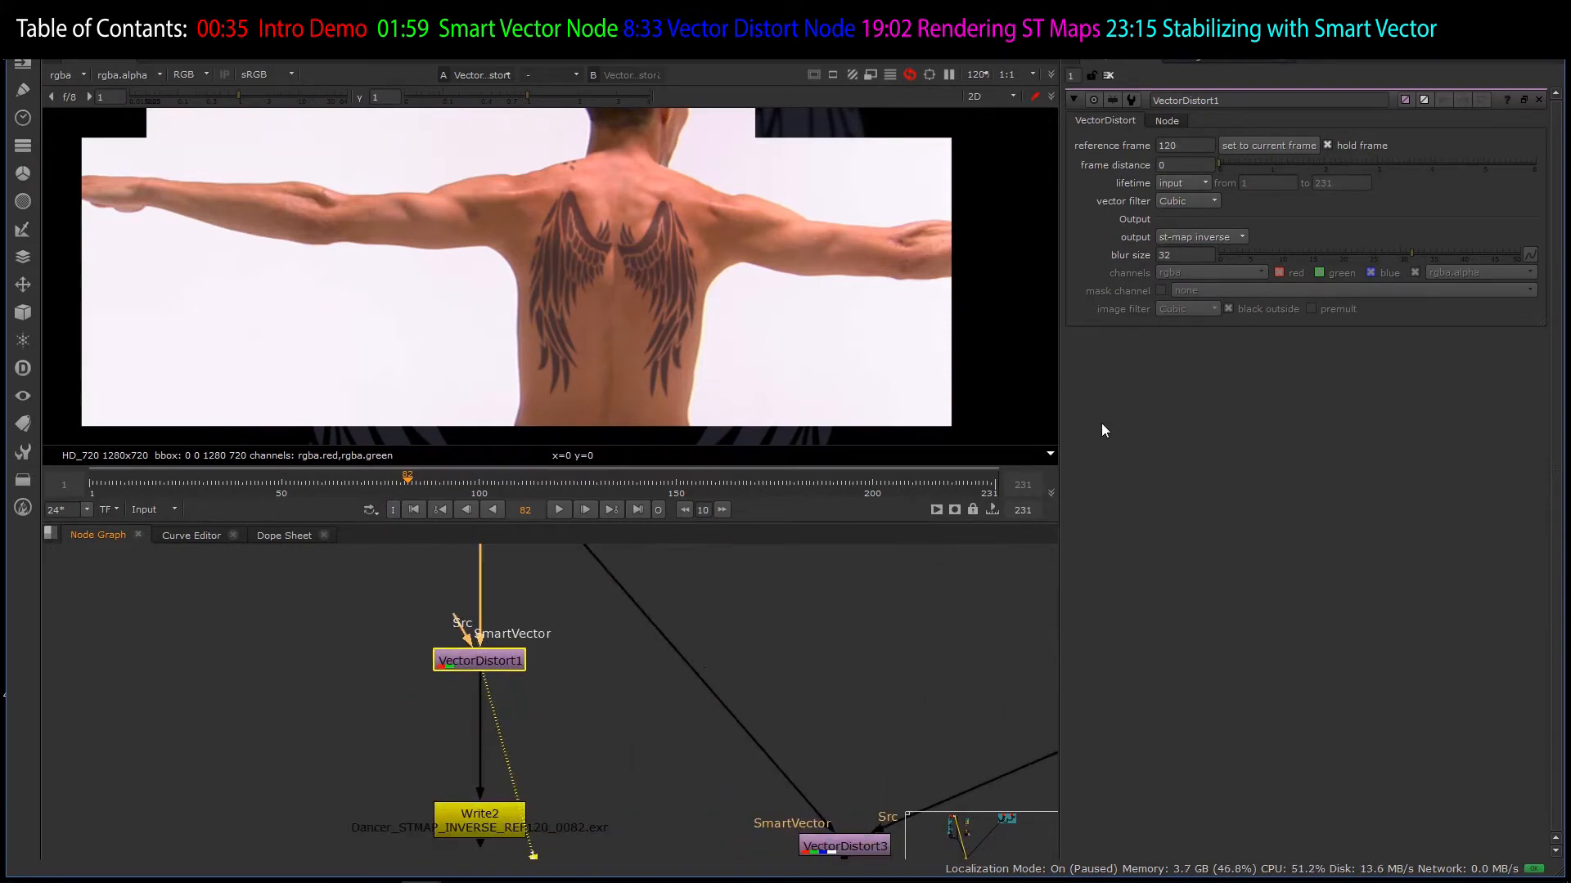
{"action": "left_click", "coordinate": [1201, 239]}
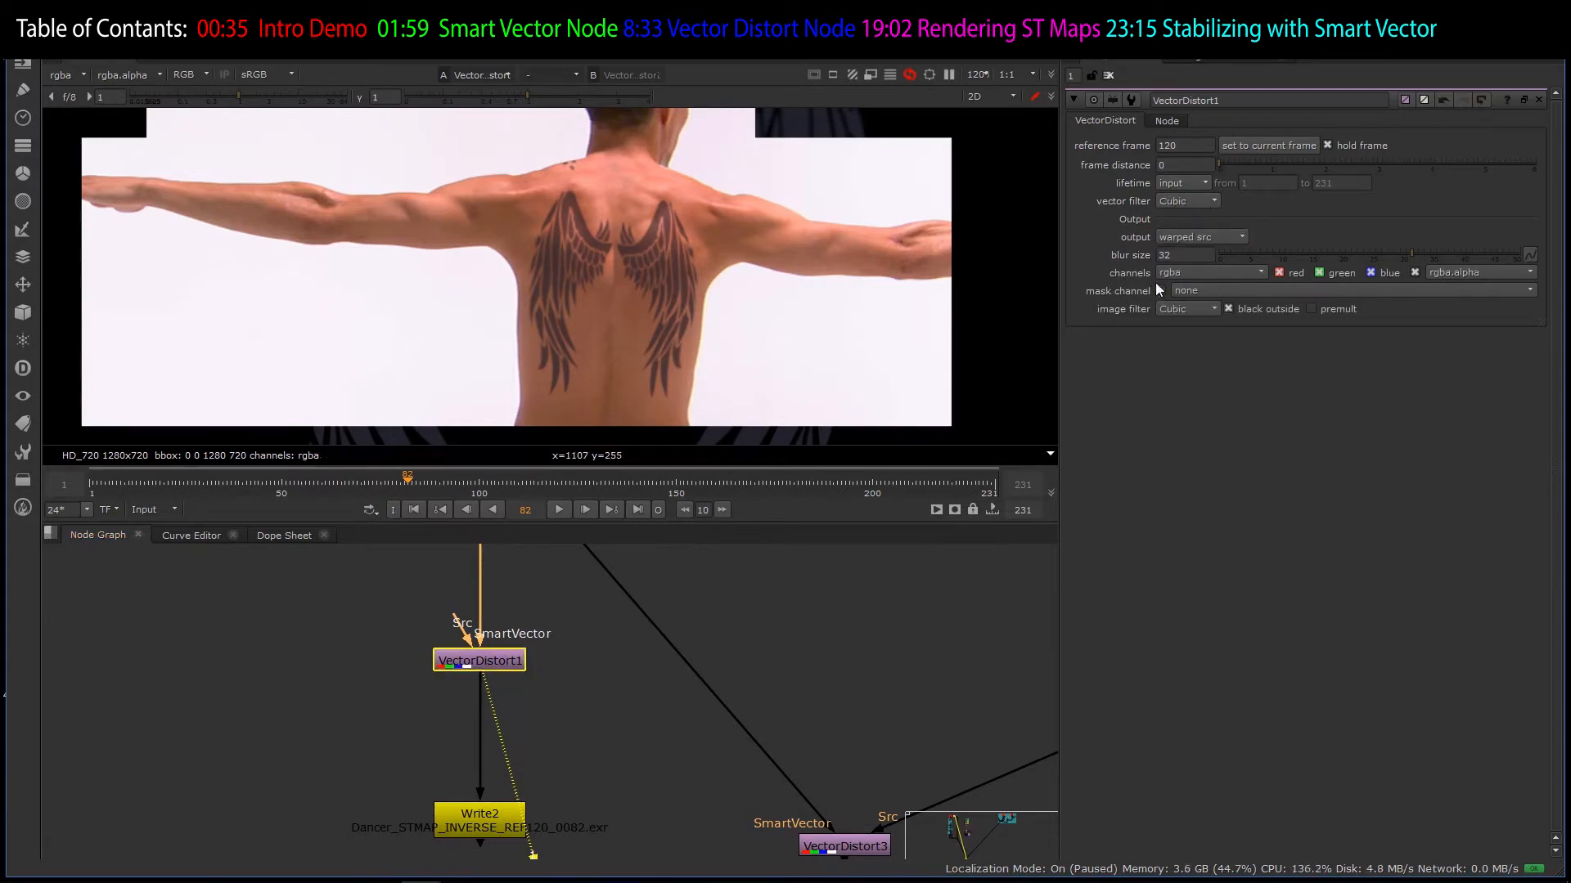
- Find the SMART VECTOR MATCHMOVE group in the node graph and open VectorDistort2's properties to examine its settings
{"action": "scroll", "coordinate": [682, 736], "scroll_direction": "down", "scroll_amount": 5}
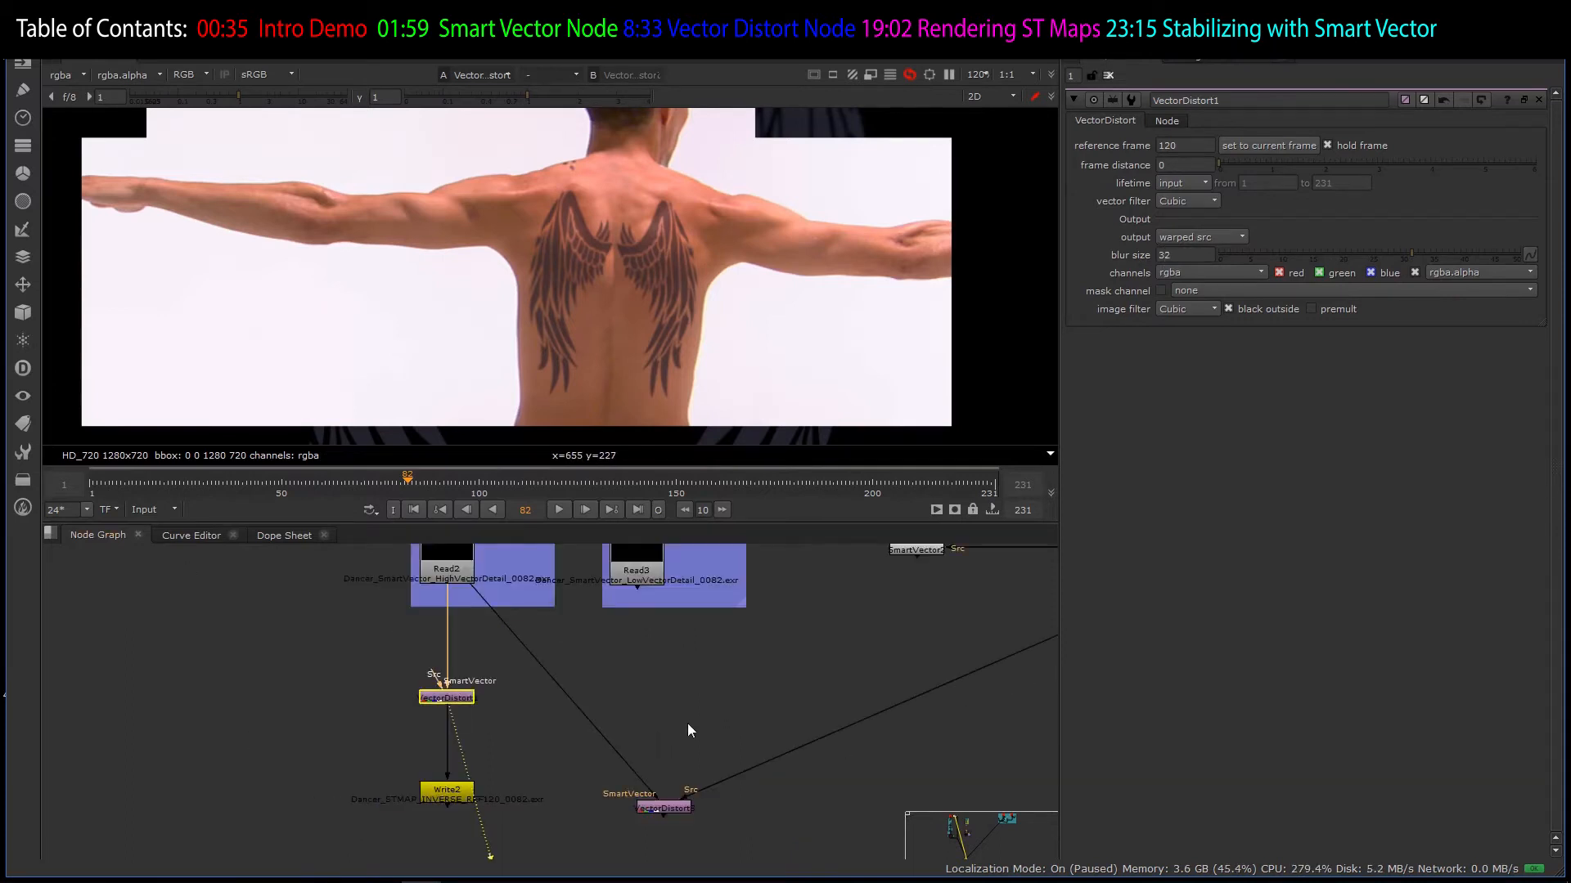
{"action": "scroll", "coordinate": [661, 646], "scroll_direction": "down", "scroll_amount": 8}
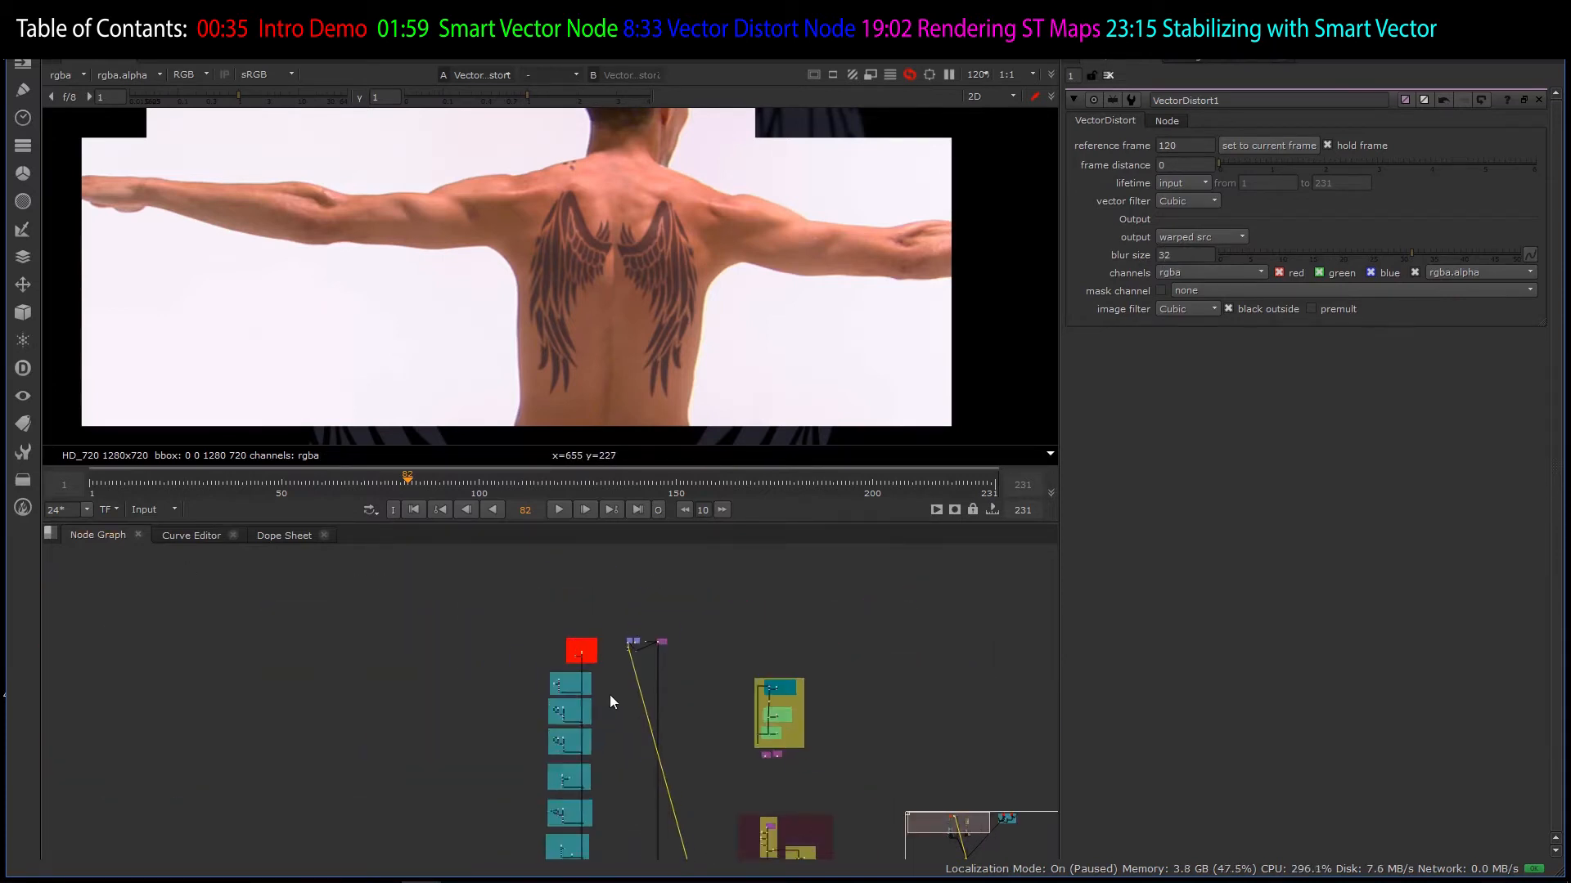
{"action": "scroll", "coordinate": [533, 727], "scroll_direction": "up", "scroll_amount": 10}
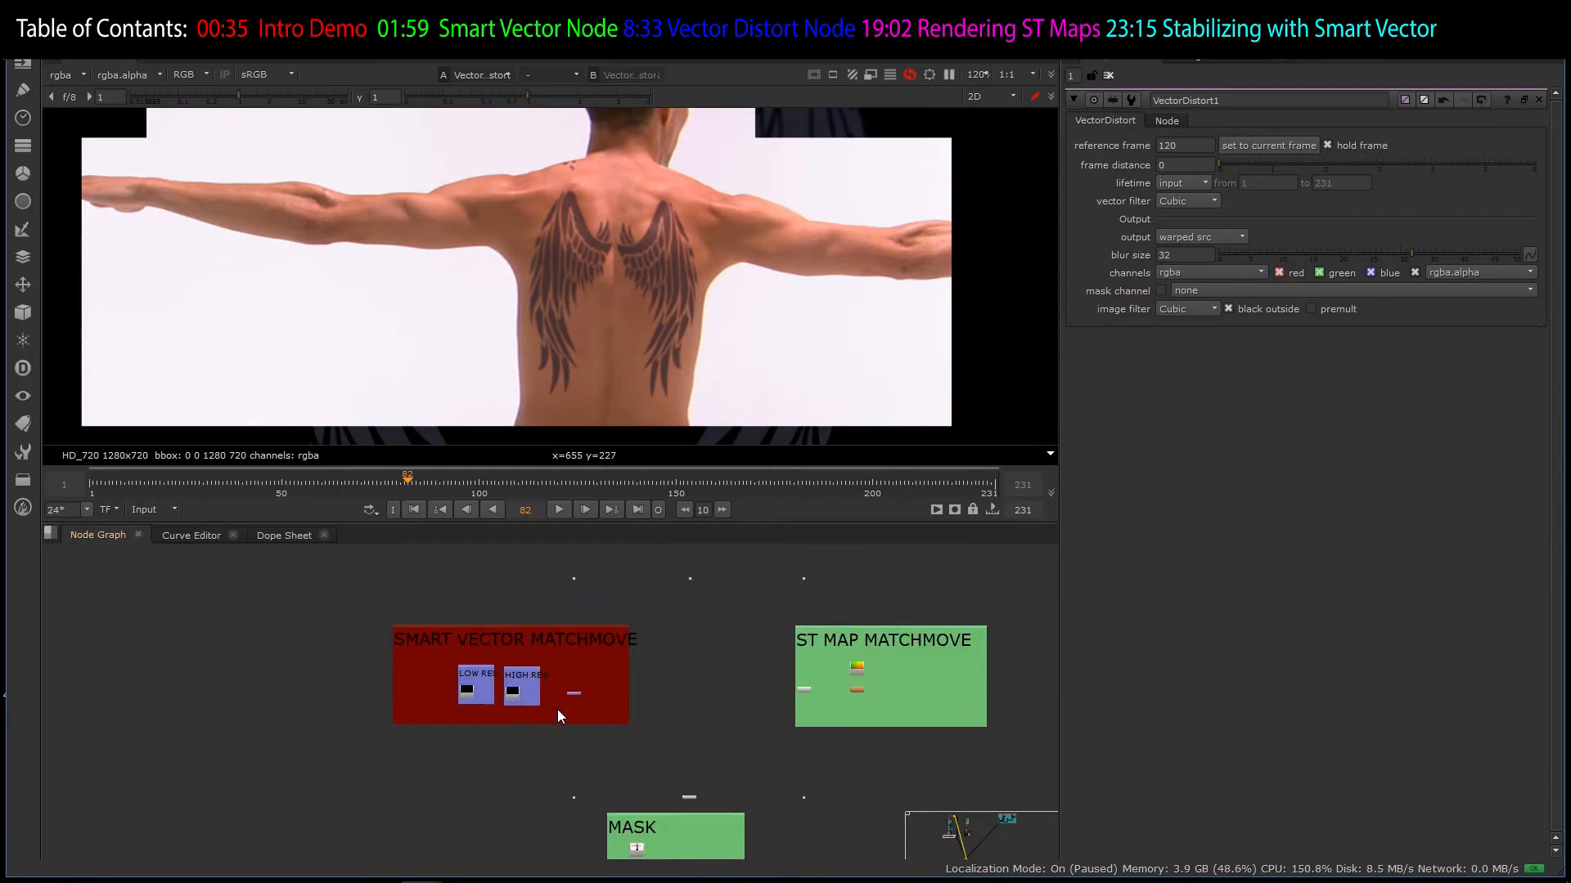
{"action": "scroll", "coordinate": [592, 682], "scroll_direction": "up", "scroll_amount": 3}
{"action": "double_click", "coordinate": [615, 673]}
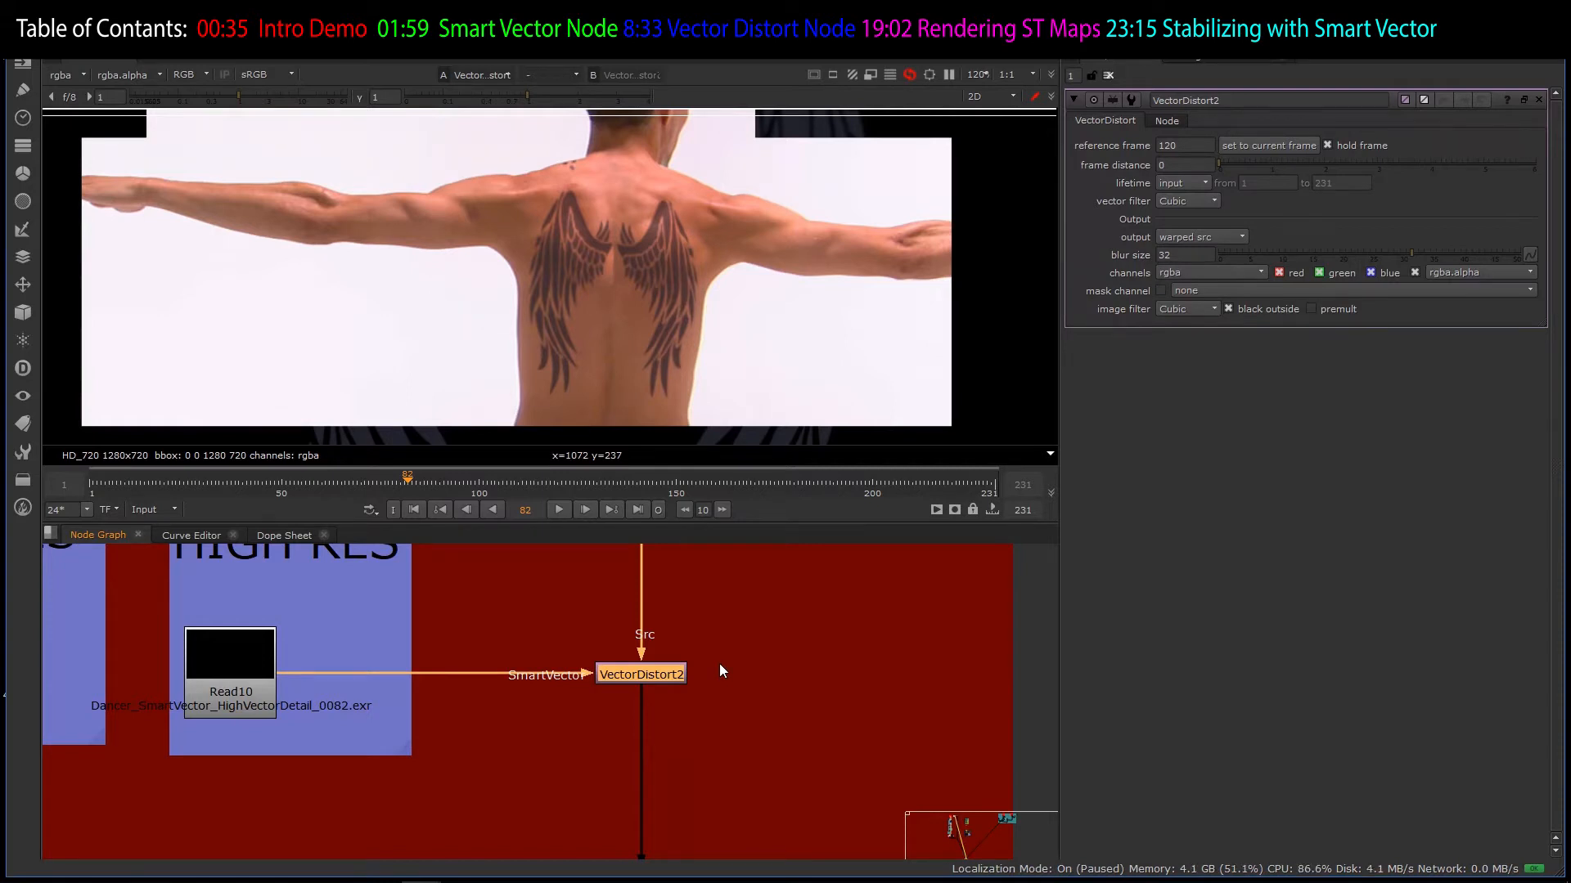
- Return to VectorDistort1 below the HIGH RES read node and set its output to st-map
{"action": "scroll", "coordinate": [720, 663], "scroll_direction": "down", "scroll_amount": 6}
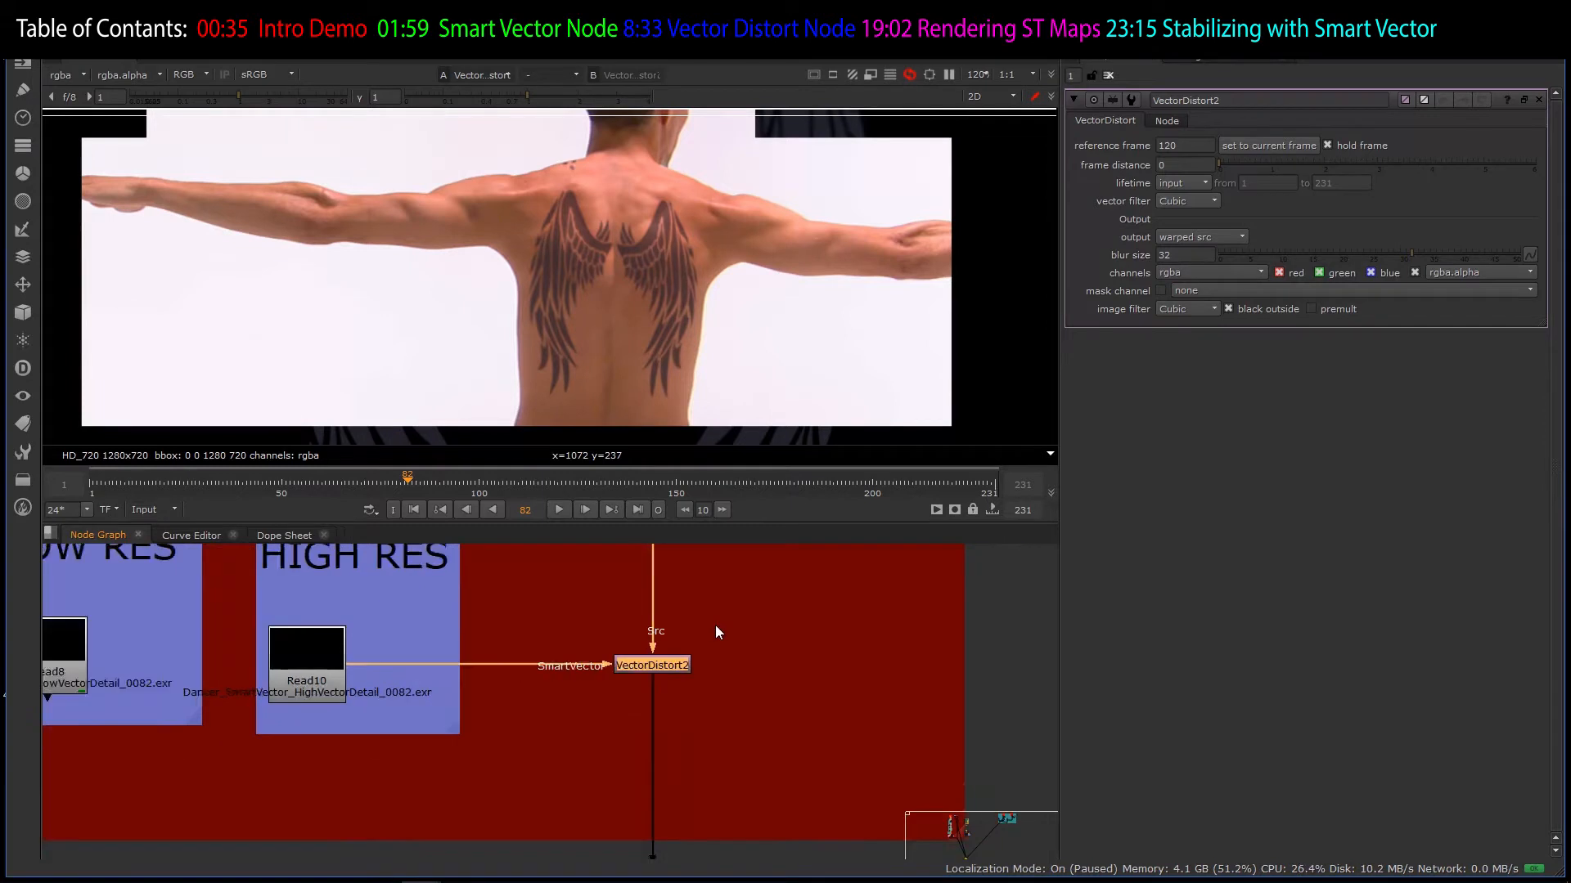
{"action": "scroll", "coordinate": [723, 654], "scroll_direction": "down", "scroll_amount": 8}
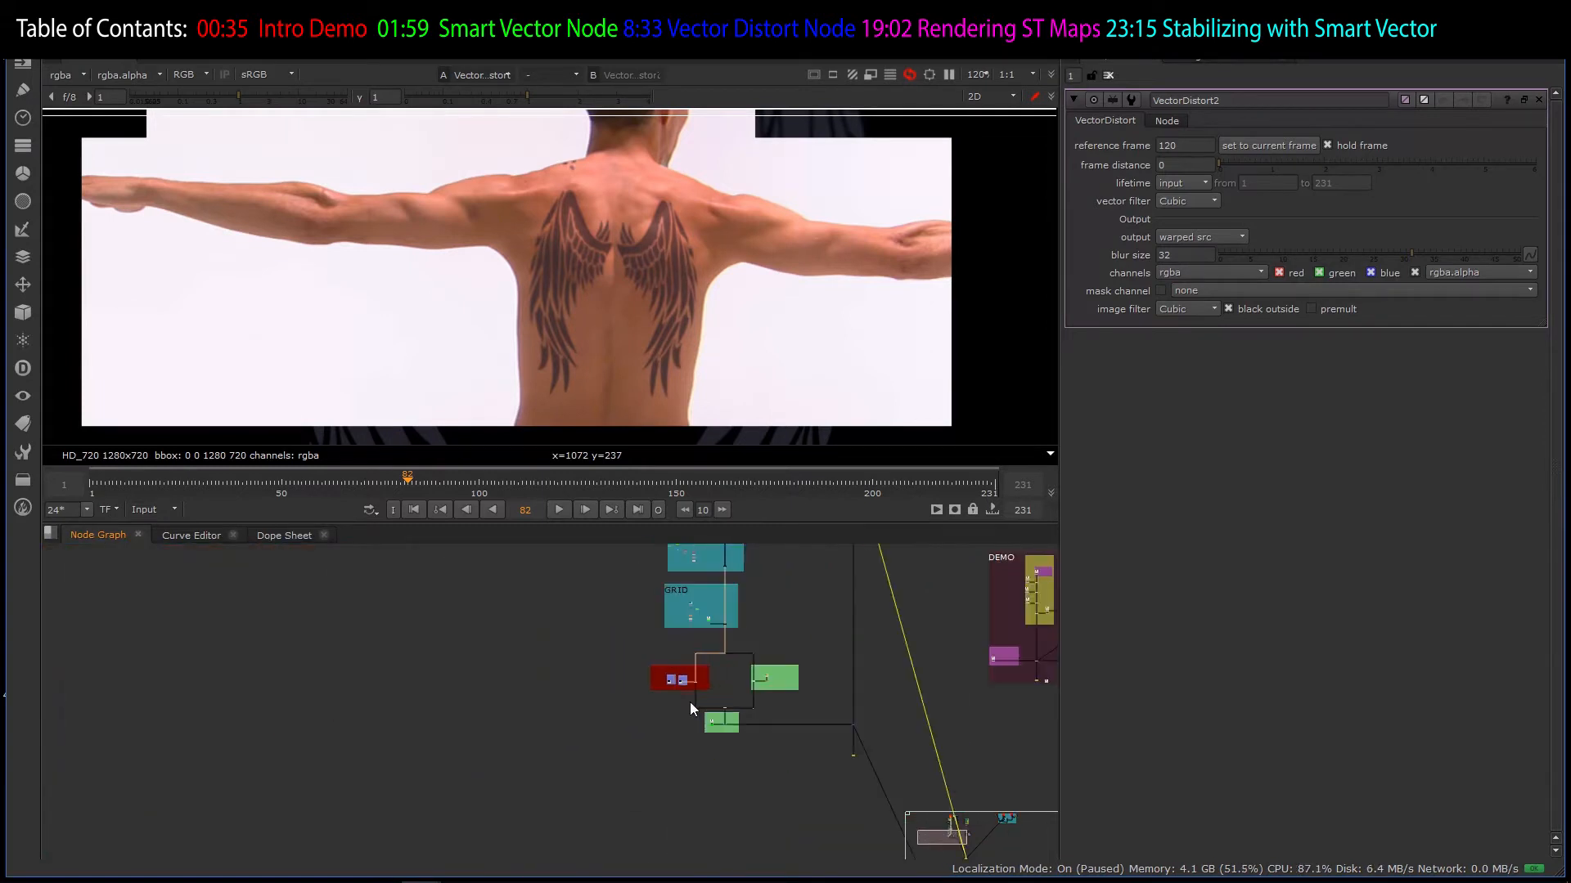
{"action": "scroll", "coordinate": [746, 556], "scroll_direction": "up", "scroll_amount": 12}
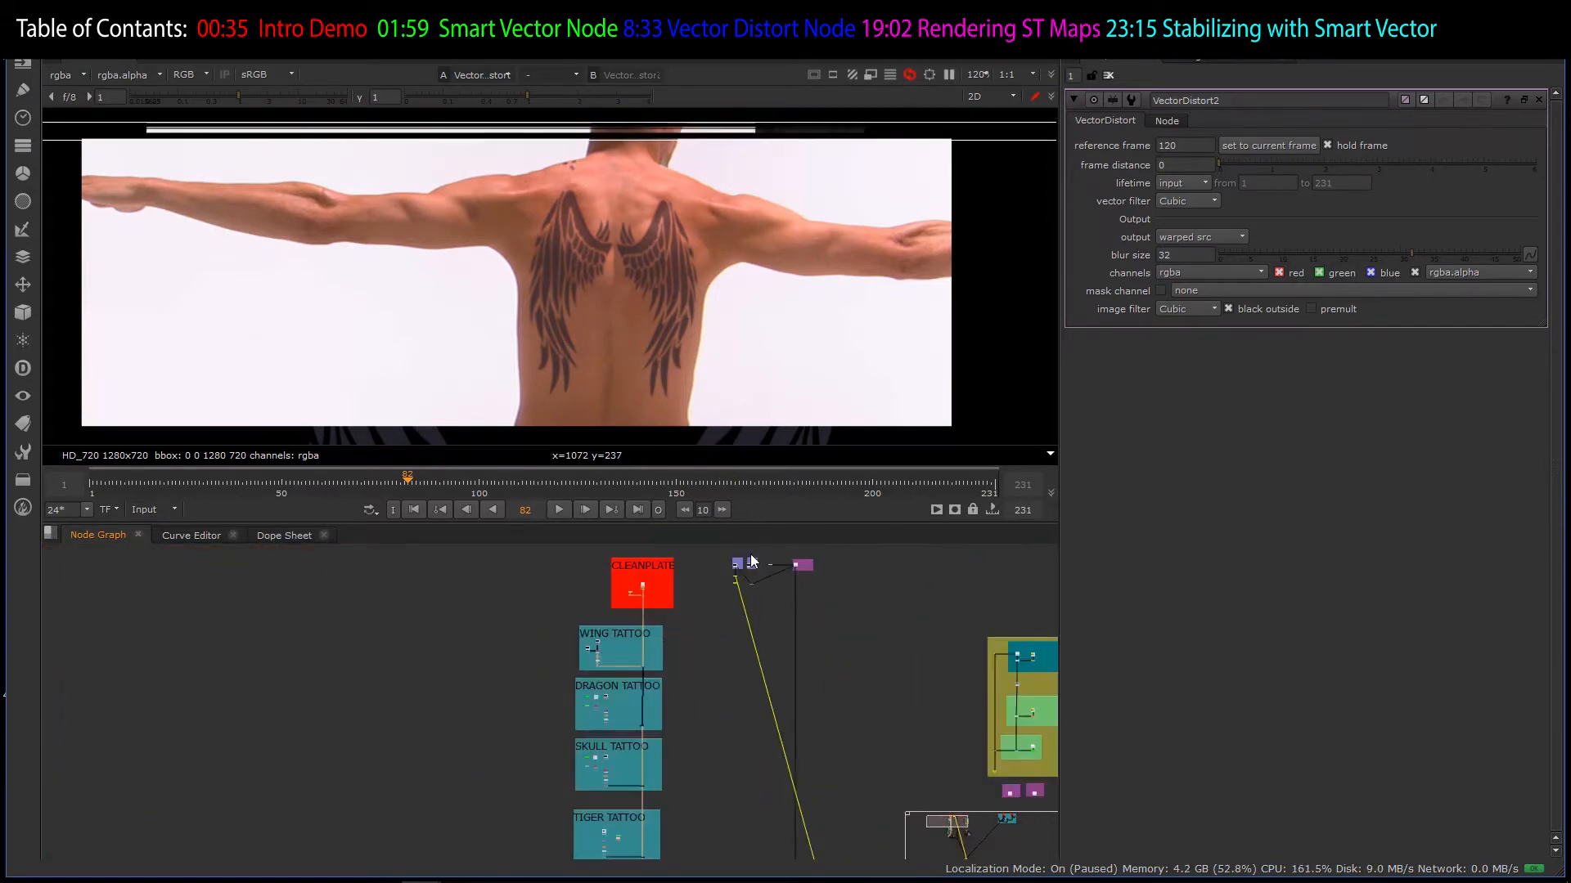
{"action": "scroll", "coordinate": [730, 614], "scroll_direction": "up", "scroll_amount": 5}
{"action": "left_click", "coordinate": [605, 626]}
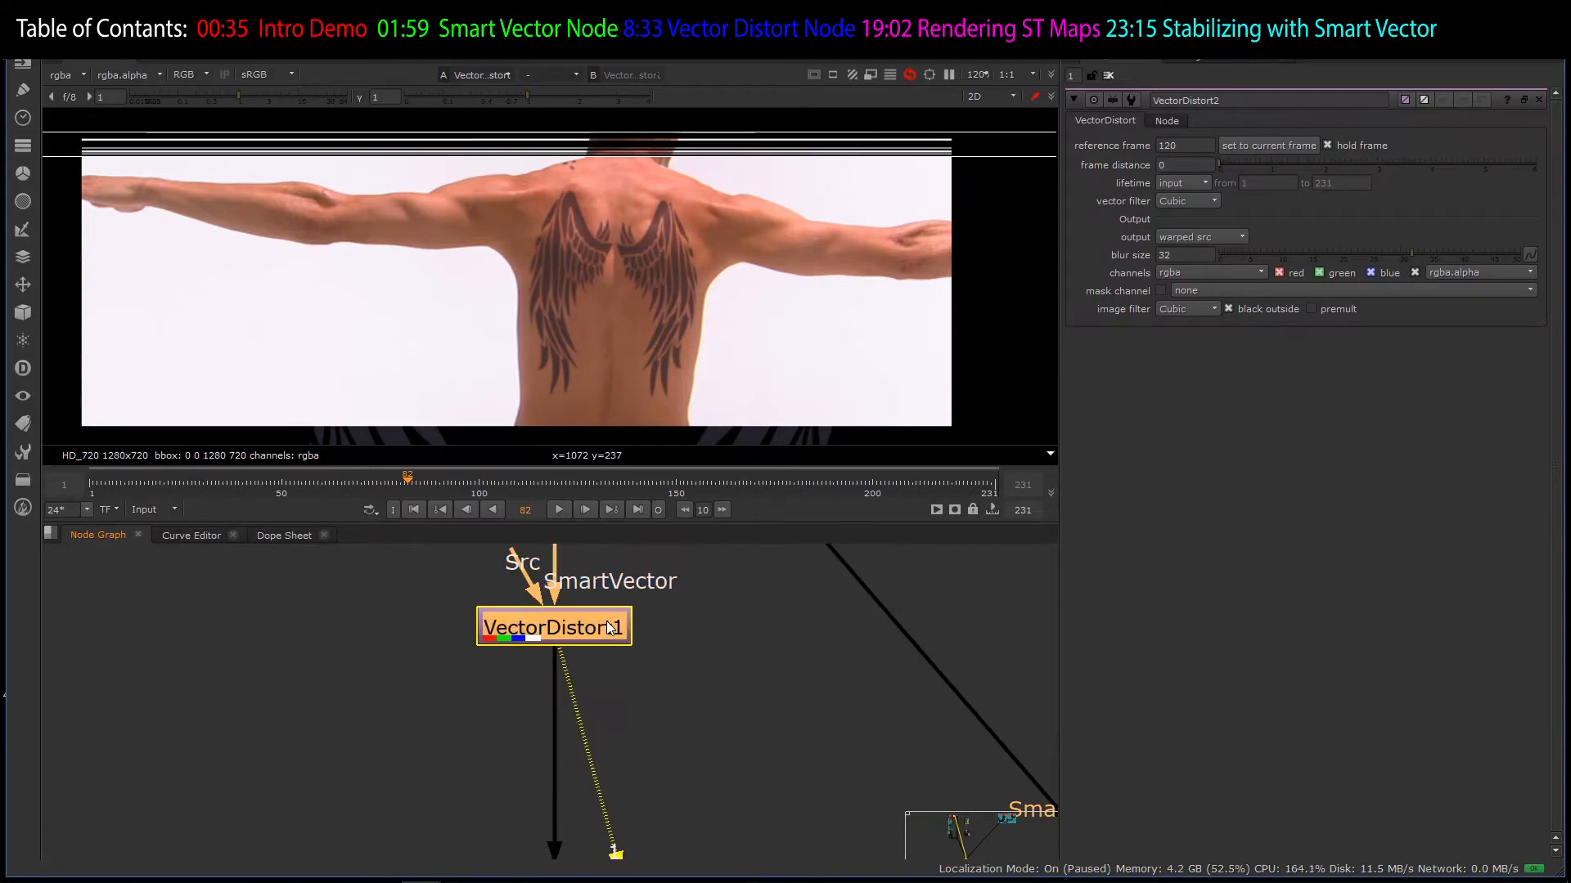
{"action": "scroll", "coordinate": [649, 651], "scroll_direction": "down", "scroll_amount": 3}
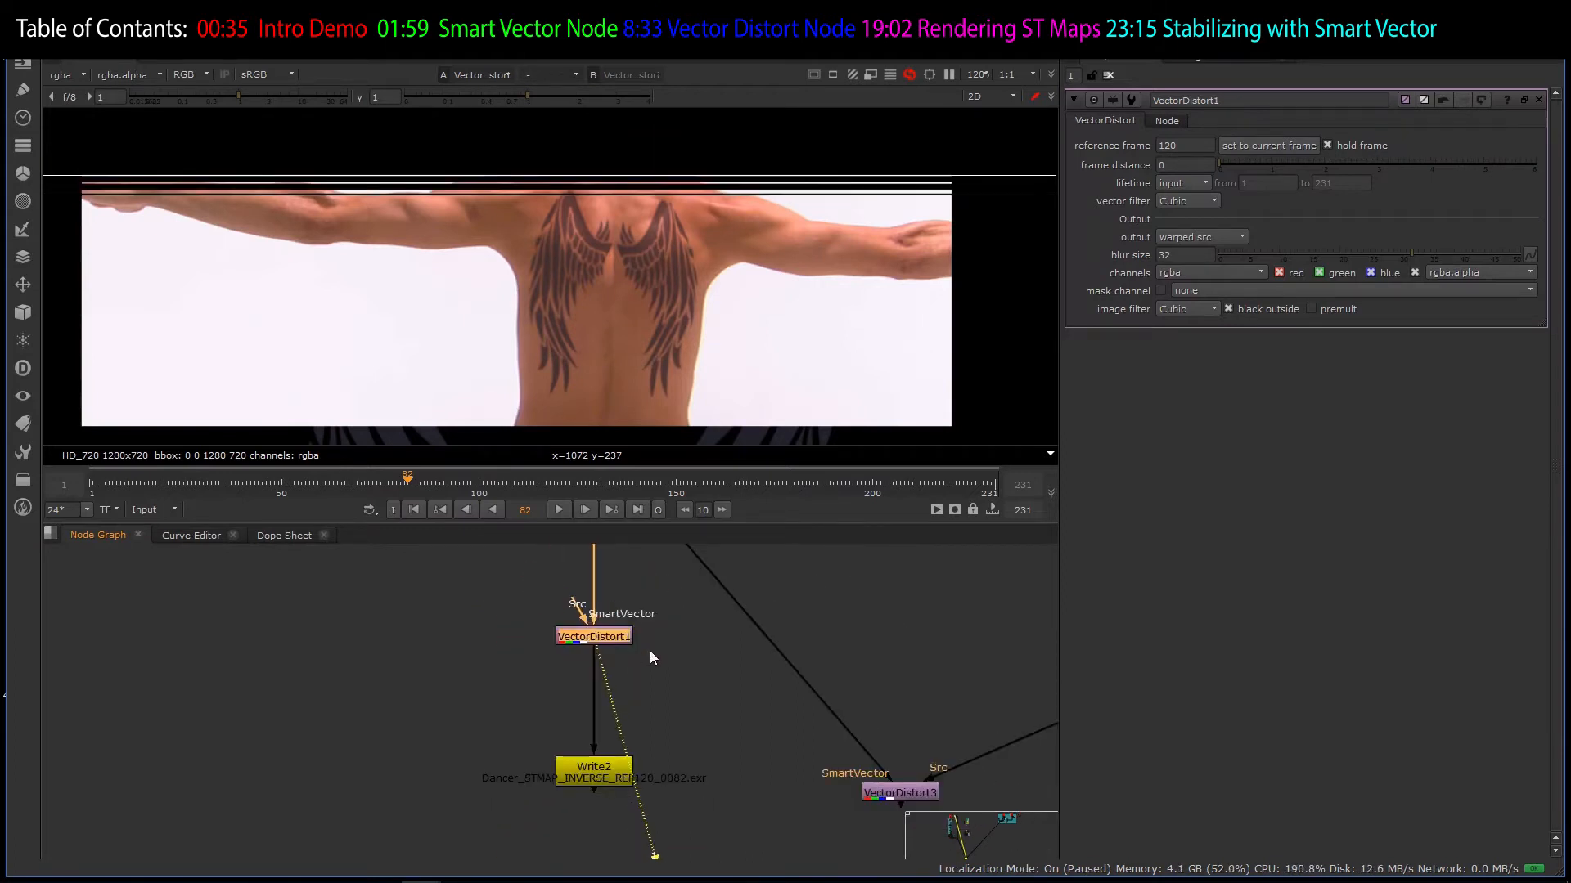
{"action": "scroll", "coordinate": [605, 635], "scroll_direction": "up", "scroll_amount": 3}
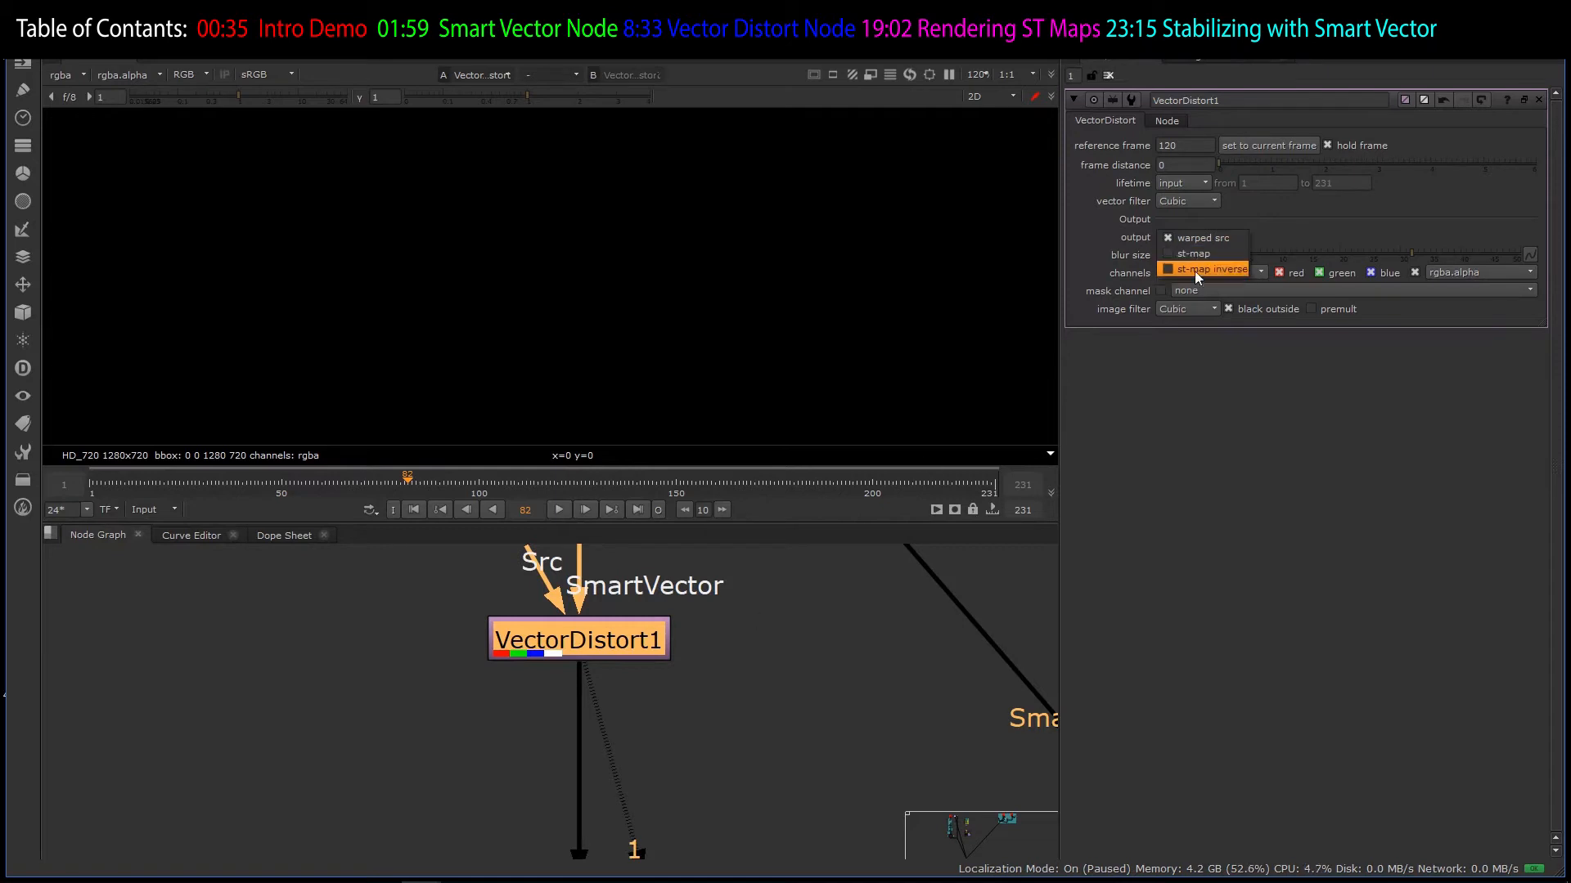
{"action": "left_click", "coordinate": [1202, 255]}
- Set VectorDistort1's blur size to 0 and fit the whole ST map image in the viewer
{"action": "scroll", "coordinate": [736, 708], "scroll_direction": "down", "scroll_amount": 8}
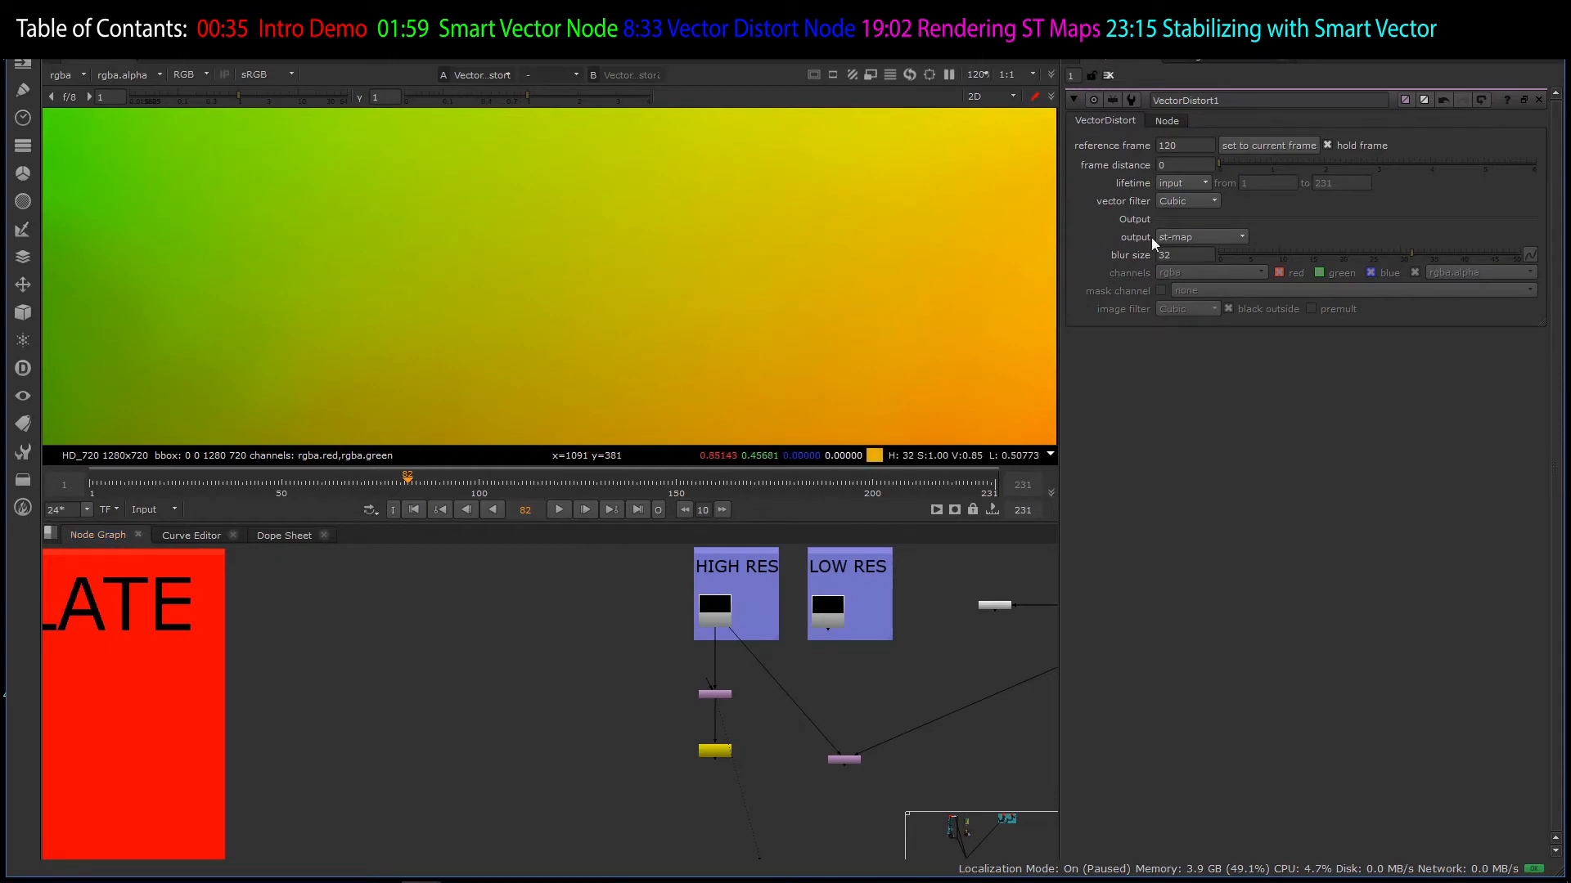
{"action": "left_click_drag", "start_coordinate": [1246, 252], "coordinate": [1217, 254]}
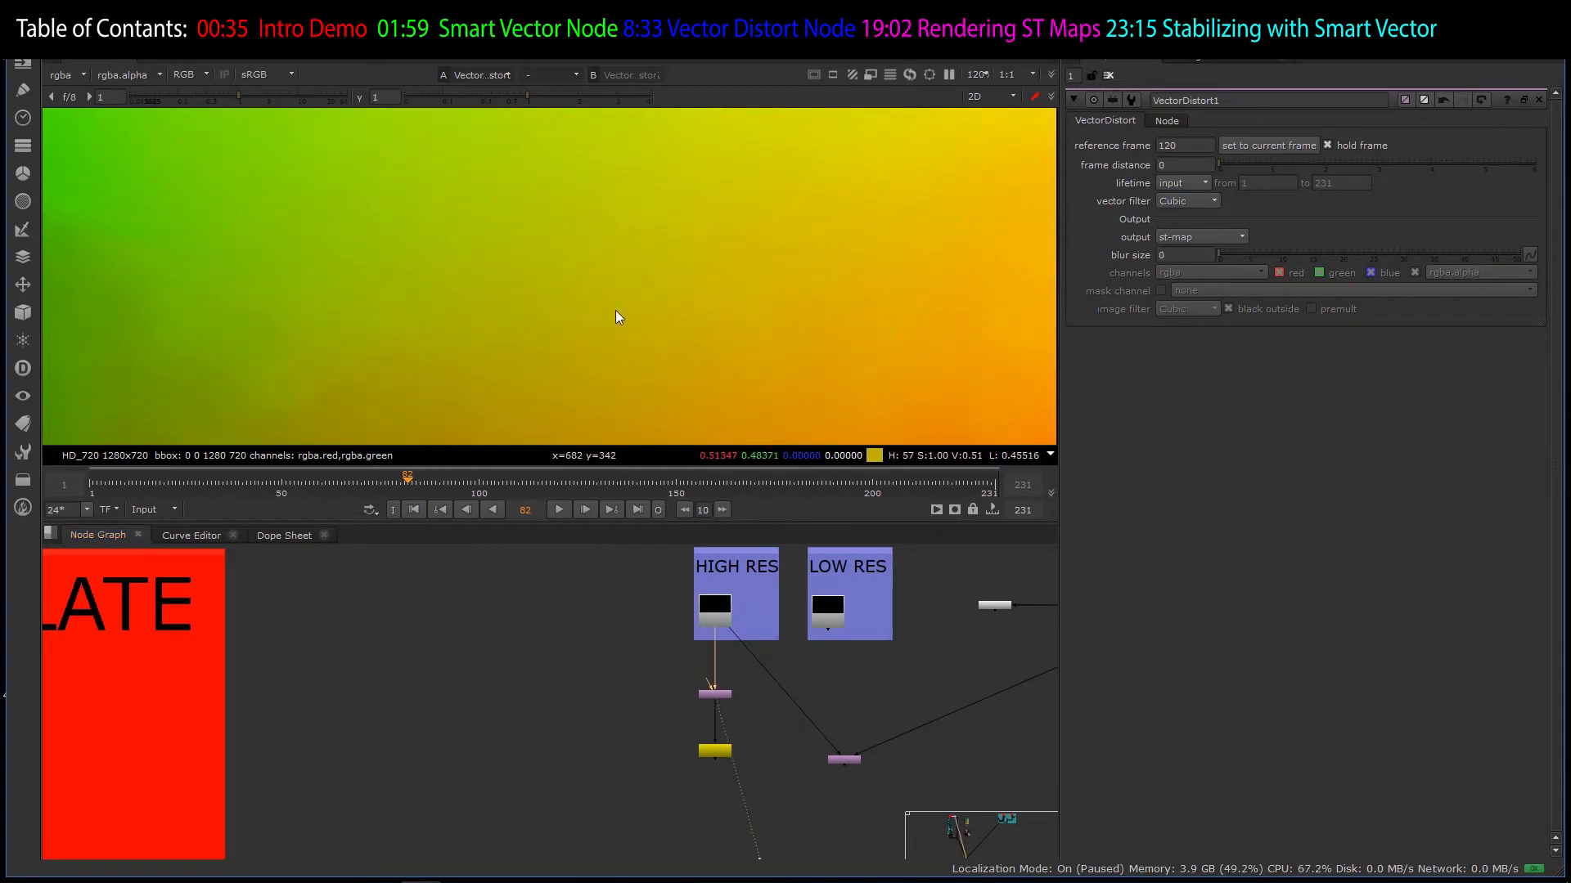
{"action": "key", "text": "f"}
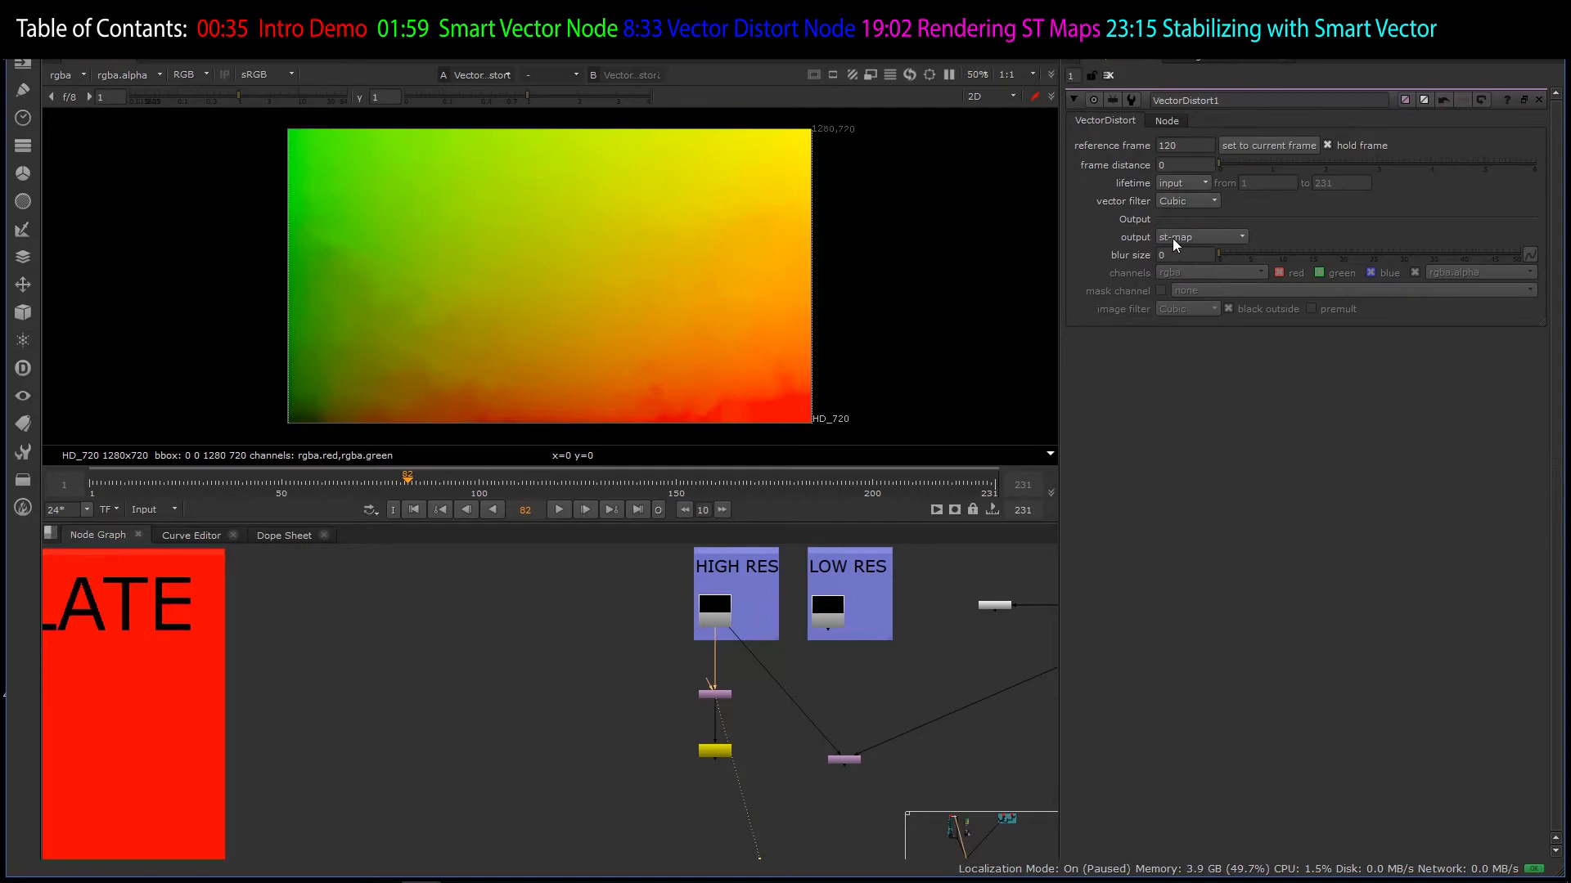
{"action": "scroll", "coordinate": [729, 751], "scroll_direction": "up", "scroll_amount": 4}
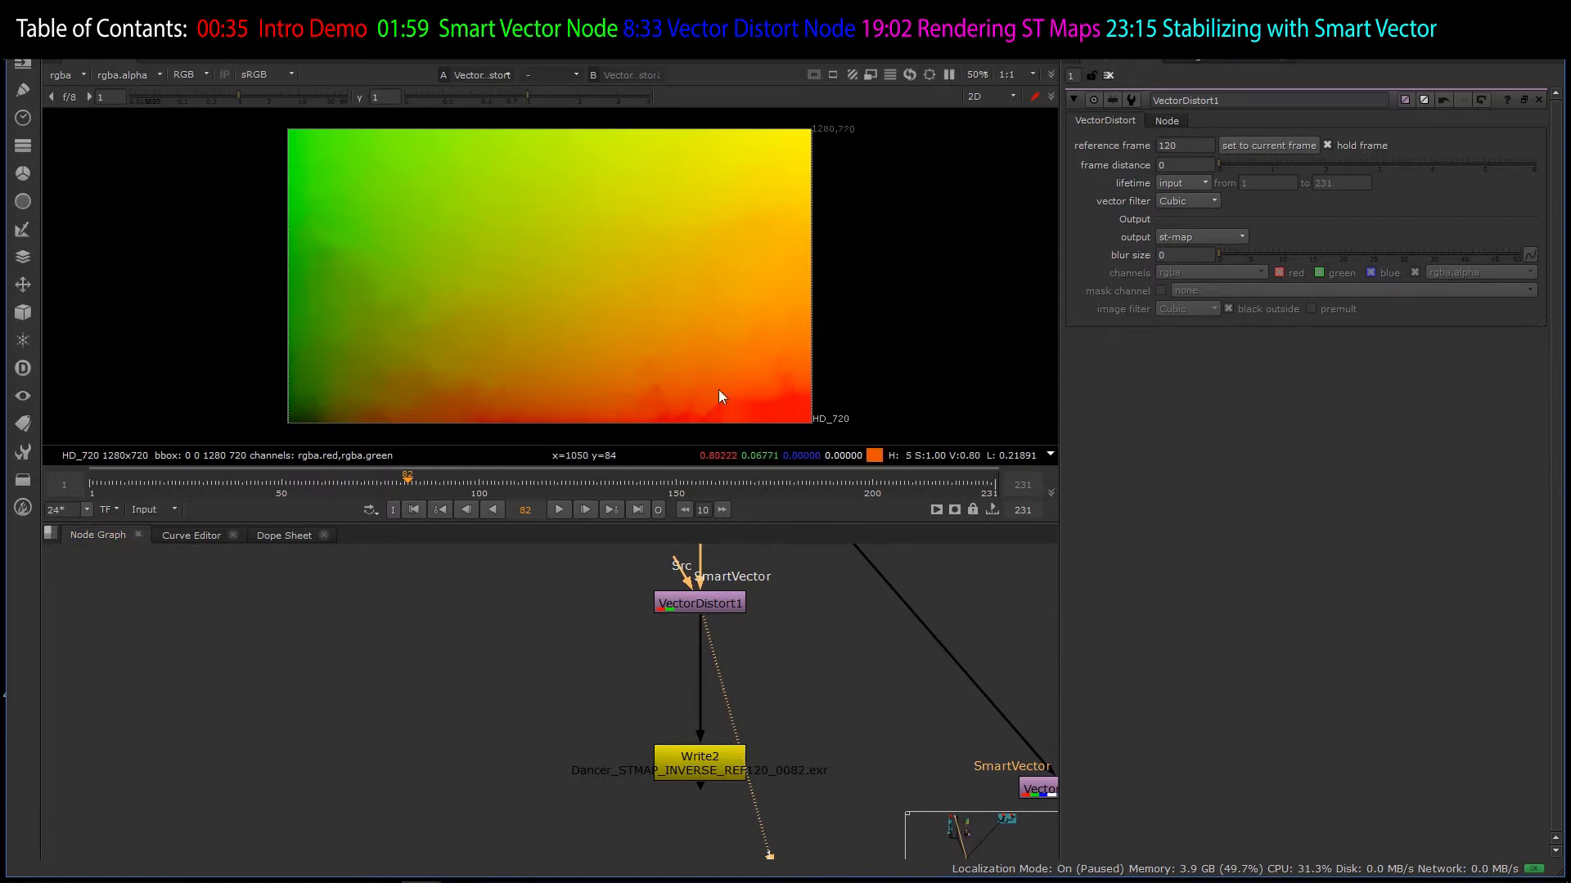
{"action": "scroll", "coordinate": [695, 644], "scroll_direction": "down", "scroll_amount": 5}
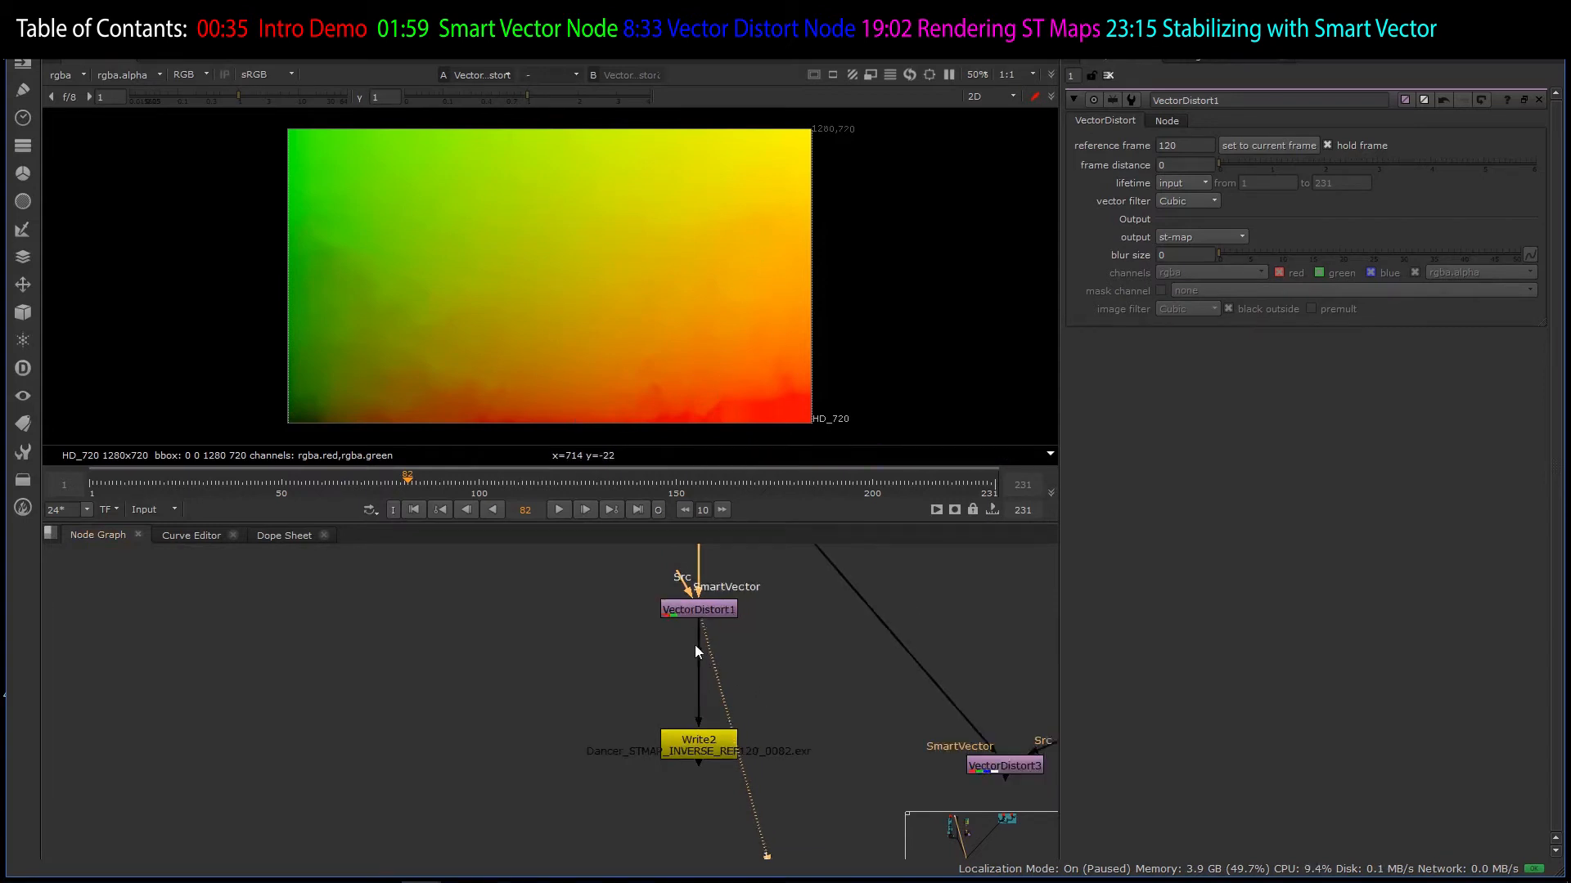
{"action": "scroll", "coordinate": [704, 627], "scroll_direction": "up", "scroll_amount": 4}
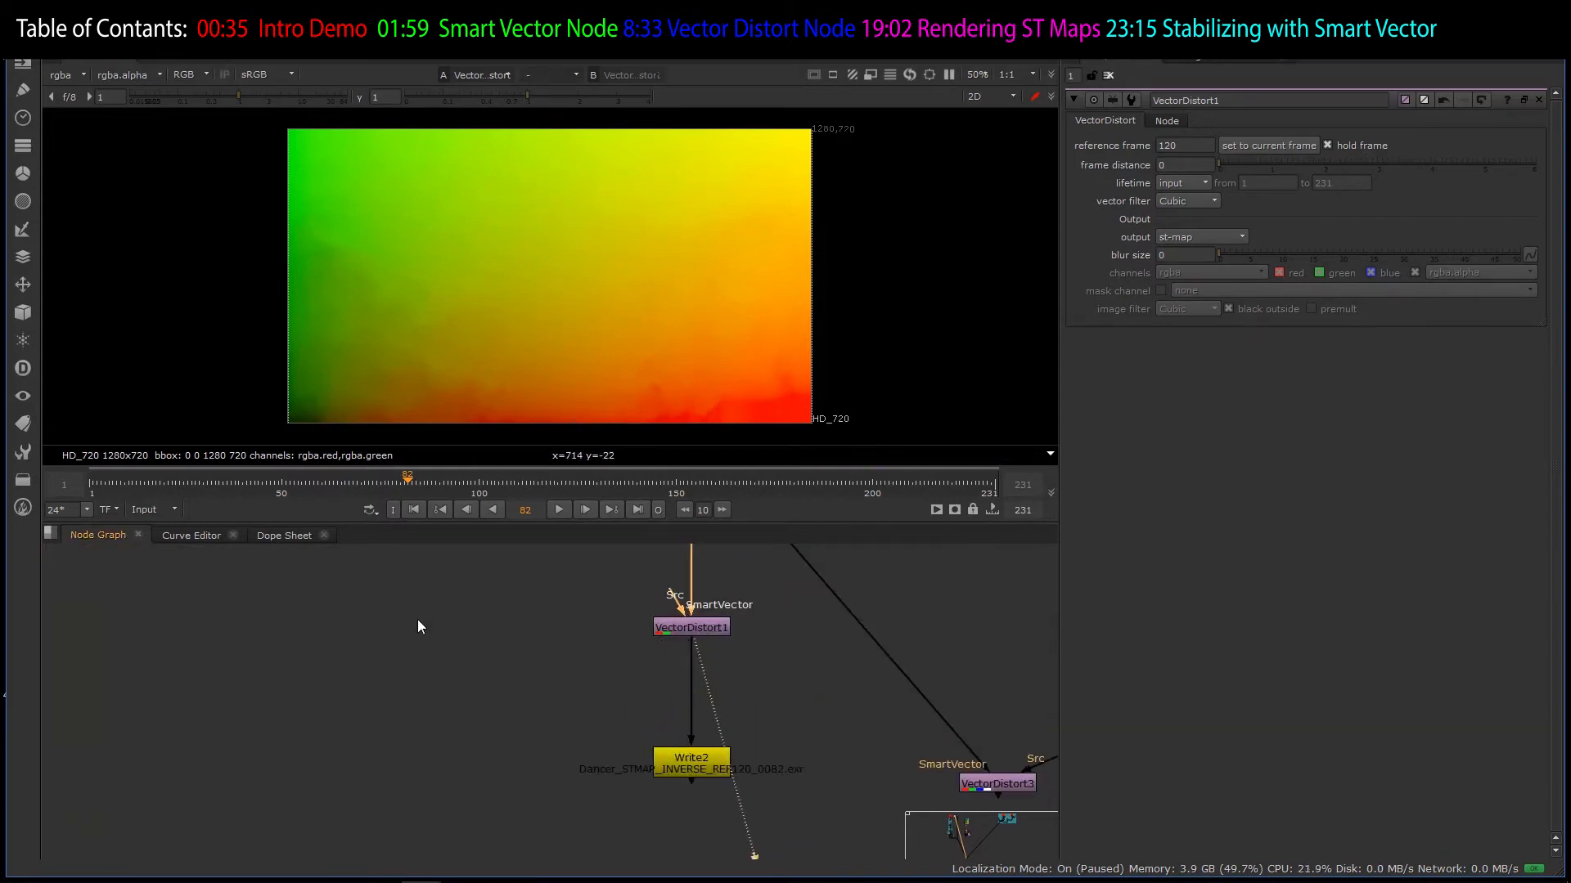
- Add an STMap node beside VectorDistort1 and connect its stmap input to VectorDistort1
{"action": "key", "text": "Tab"}
{"action": "type", "text": "stma"}
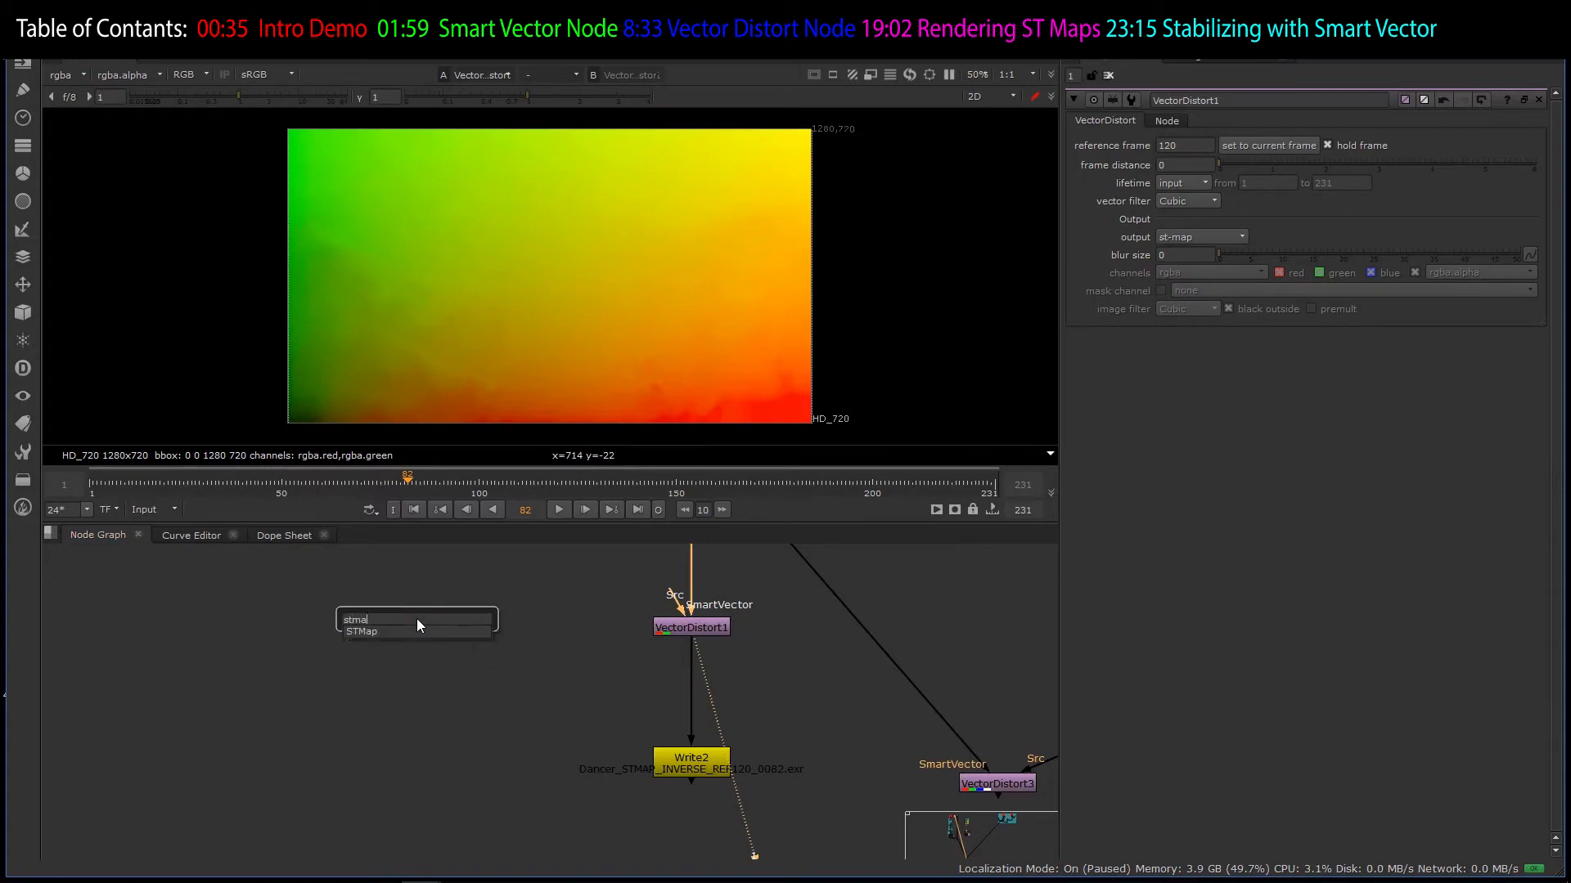
{"action": "key", "text": "Return"}
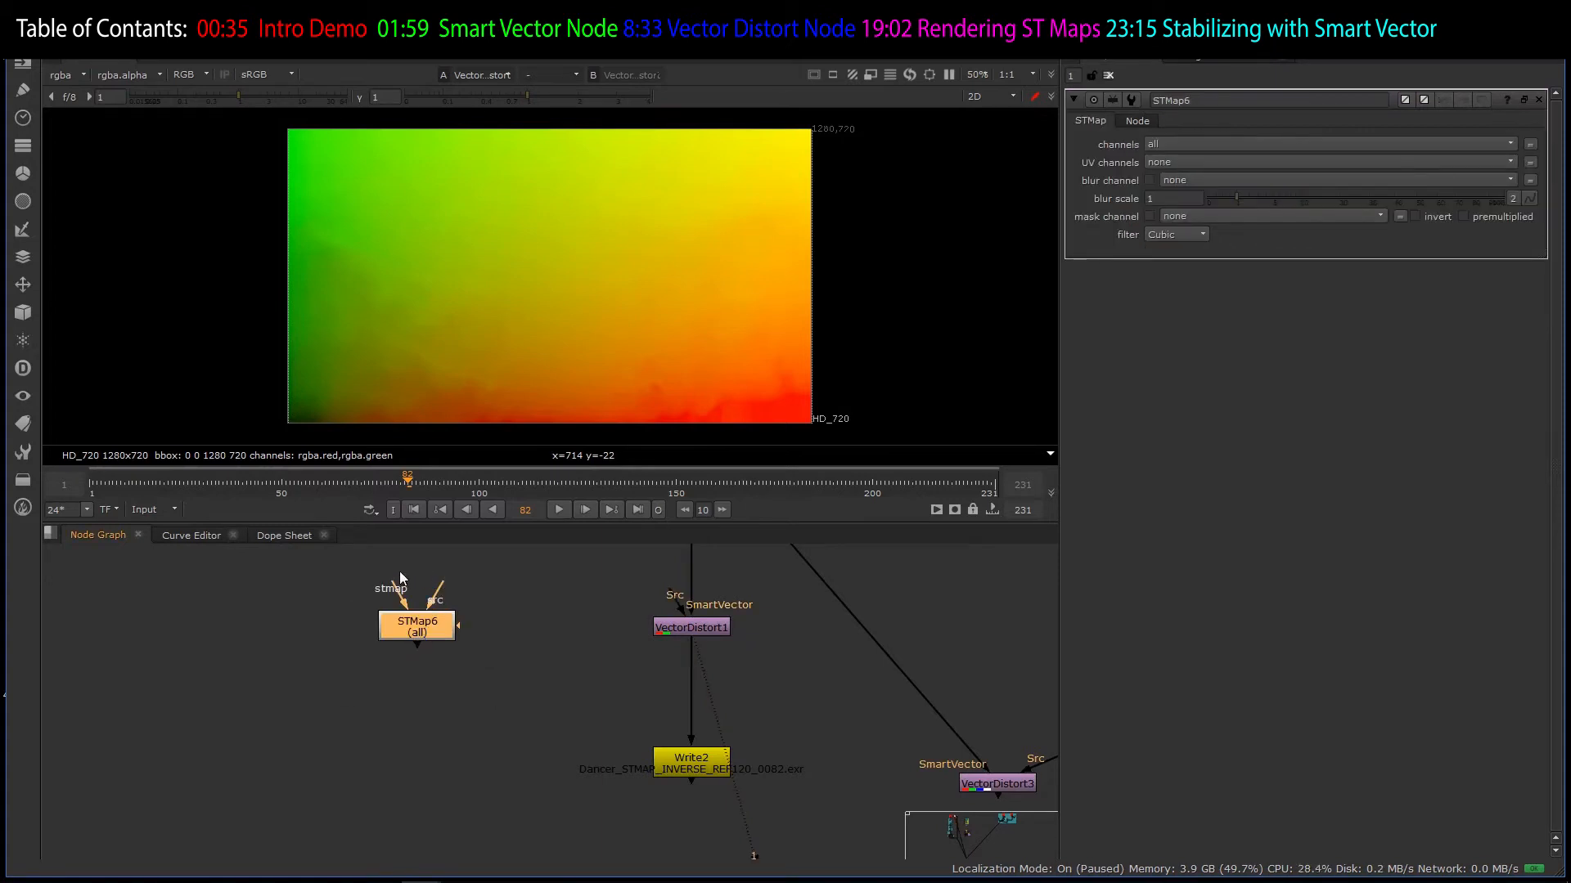
{"action": "left_click_drag", "start_coordinate": [441, 601], "coordinate": [692, 630]}
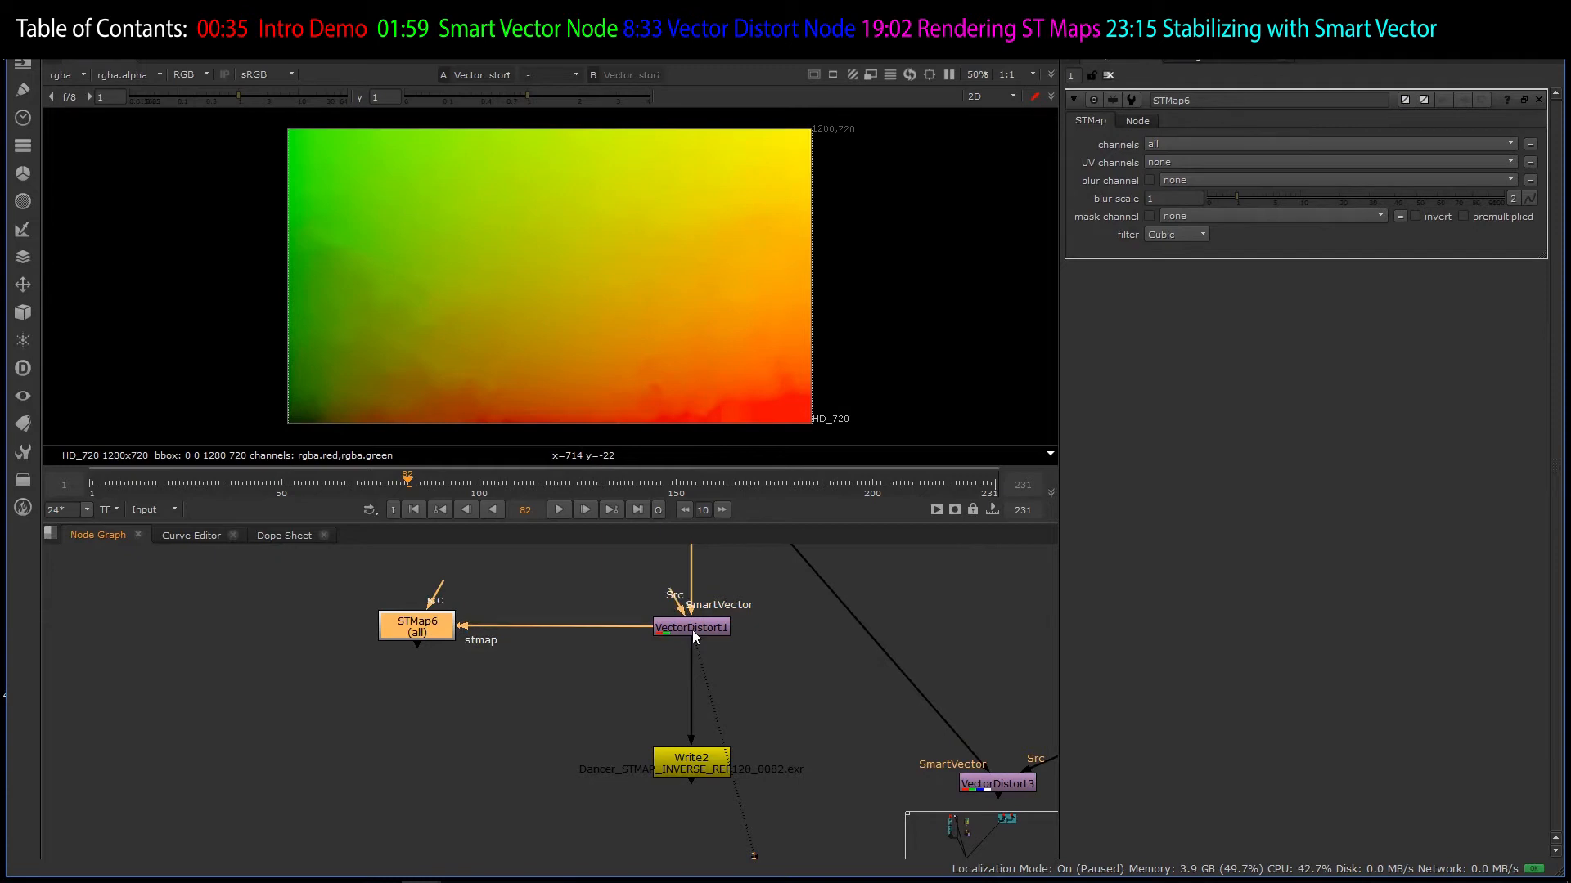
{"action": "left_click", "coordinate": [691, 630]}
{"action": "middle_click_drag", "start_coordinate": [694, 630], "coordinate": [651, 688]}
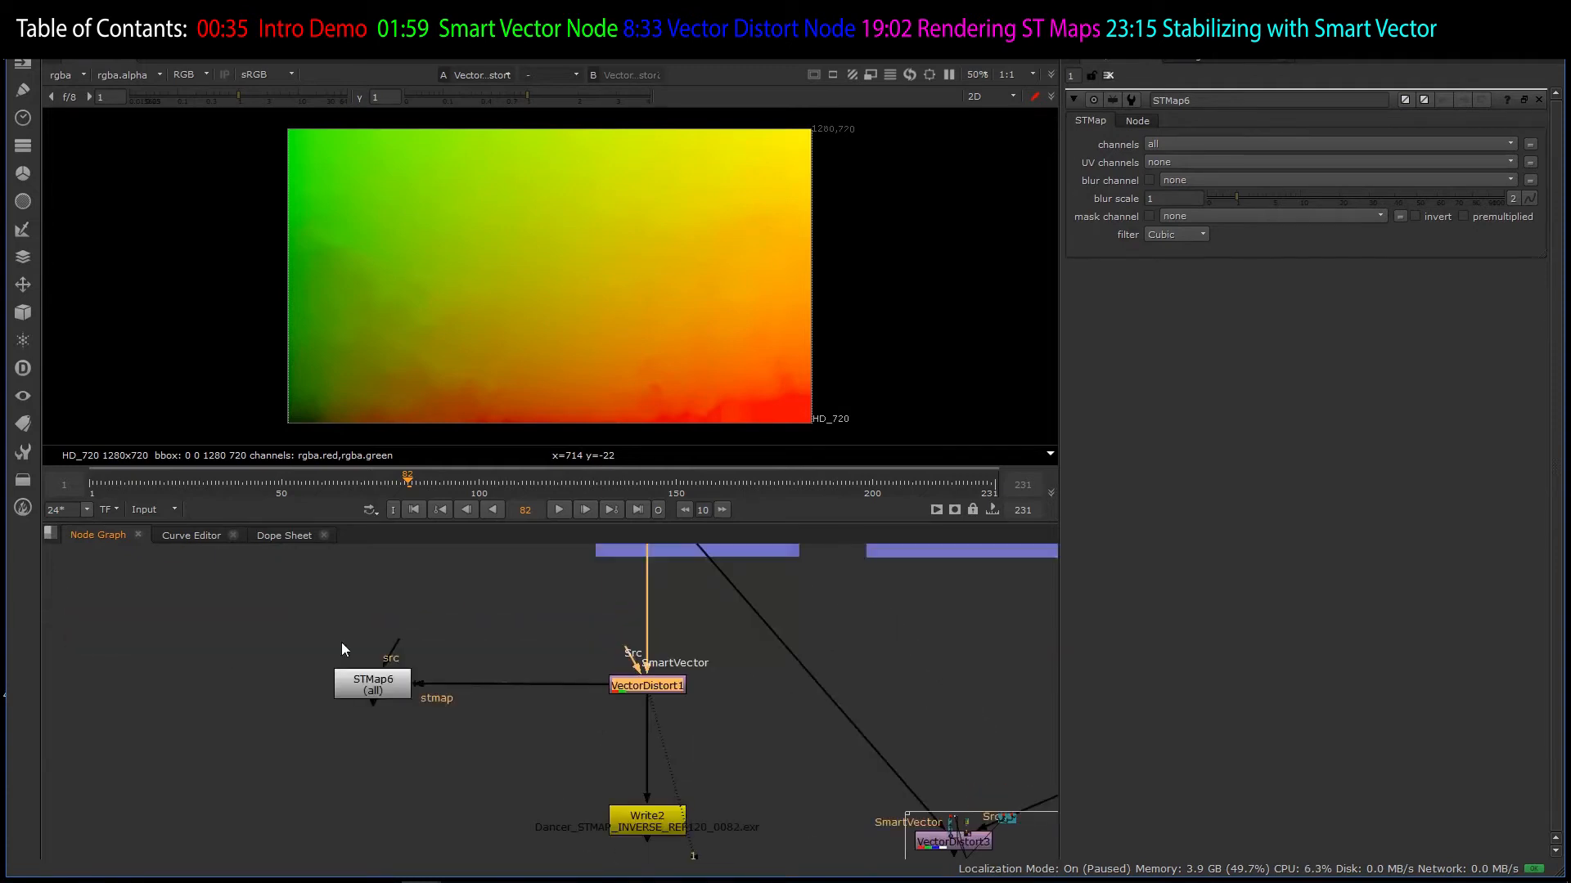
{"action": "mouse_move", "coordinate": [385, 679]}
{"action": "left_mouse_down"}
{"action": "mouse_move", "coordinate": [317, 665]}
{"action": "mouse_move", "coordinate": [393, 648]}
{"action": "mouse_move", "coordinate": [378, 682]}
{"action": "left_mouse_up"}
{"action": "scroll", "coordinate": [647, 687], "scroll_direction": "up", "scroll_amount": 4}
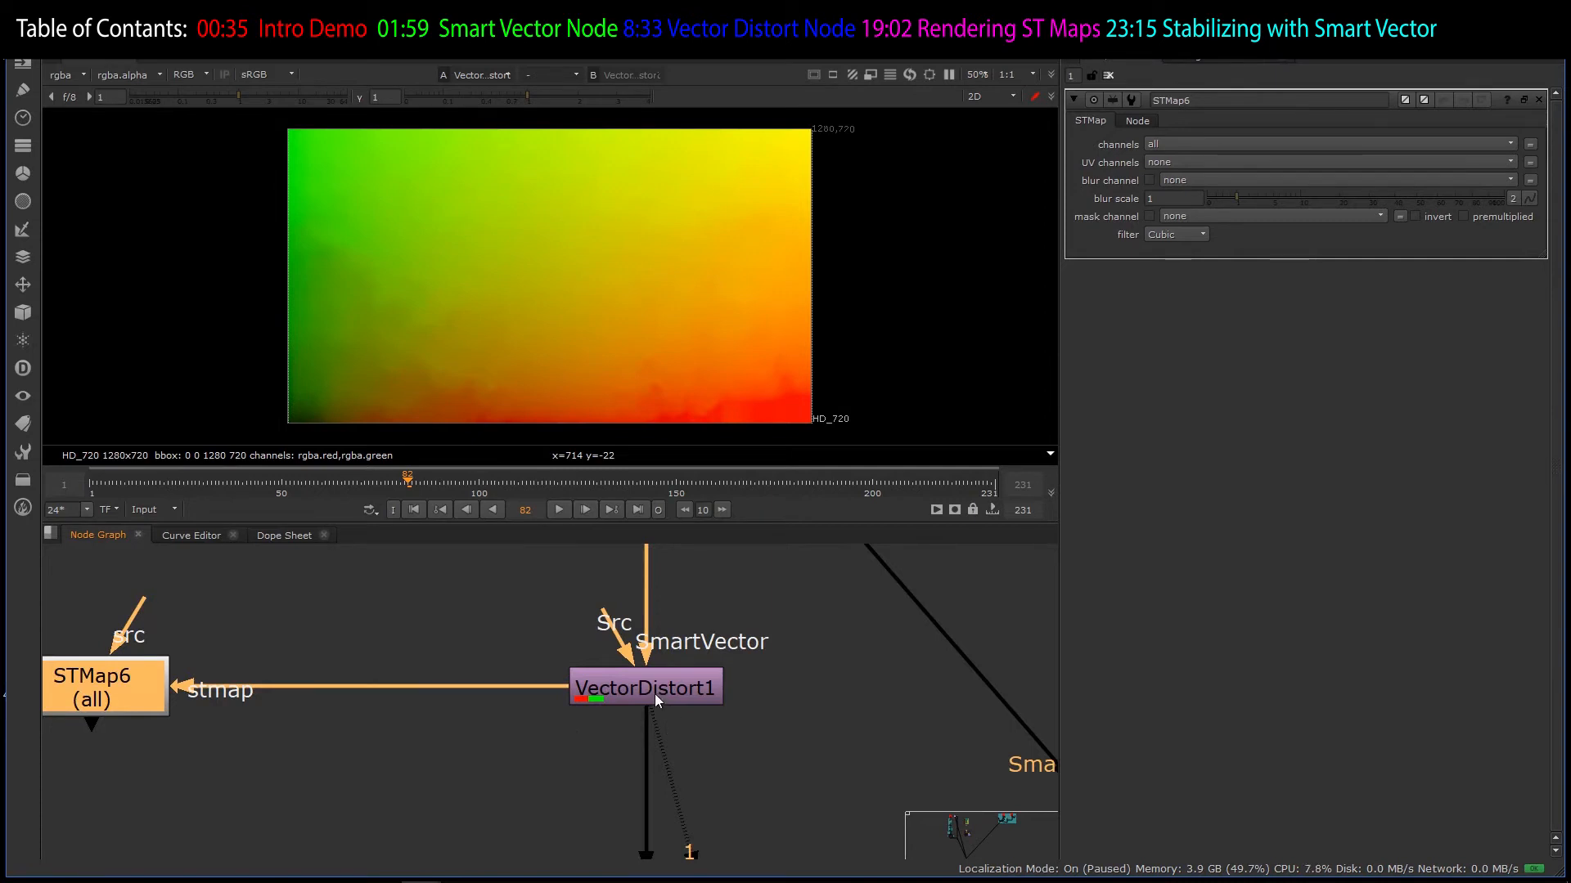
- Disconnect the STMap node's stmap input from VectorDistort1
{"action": "left_click", "coordinate": [655, 693]}
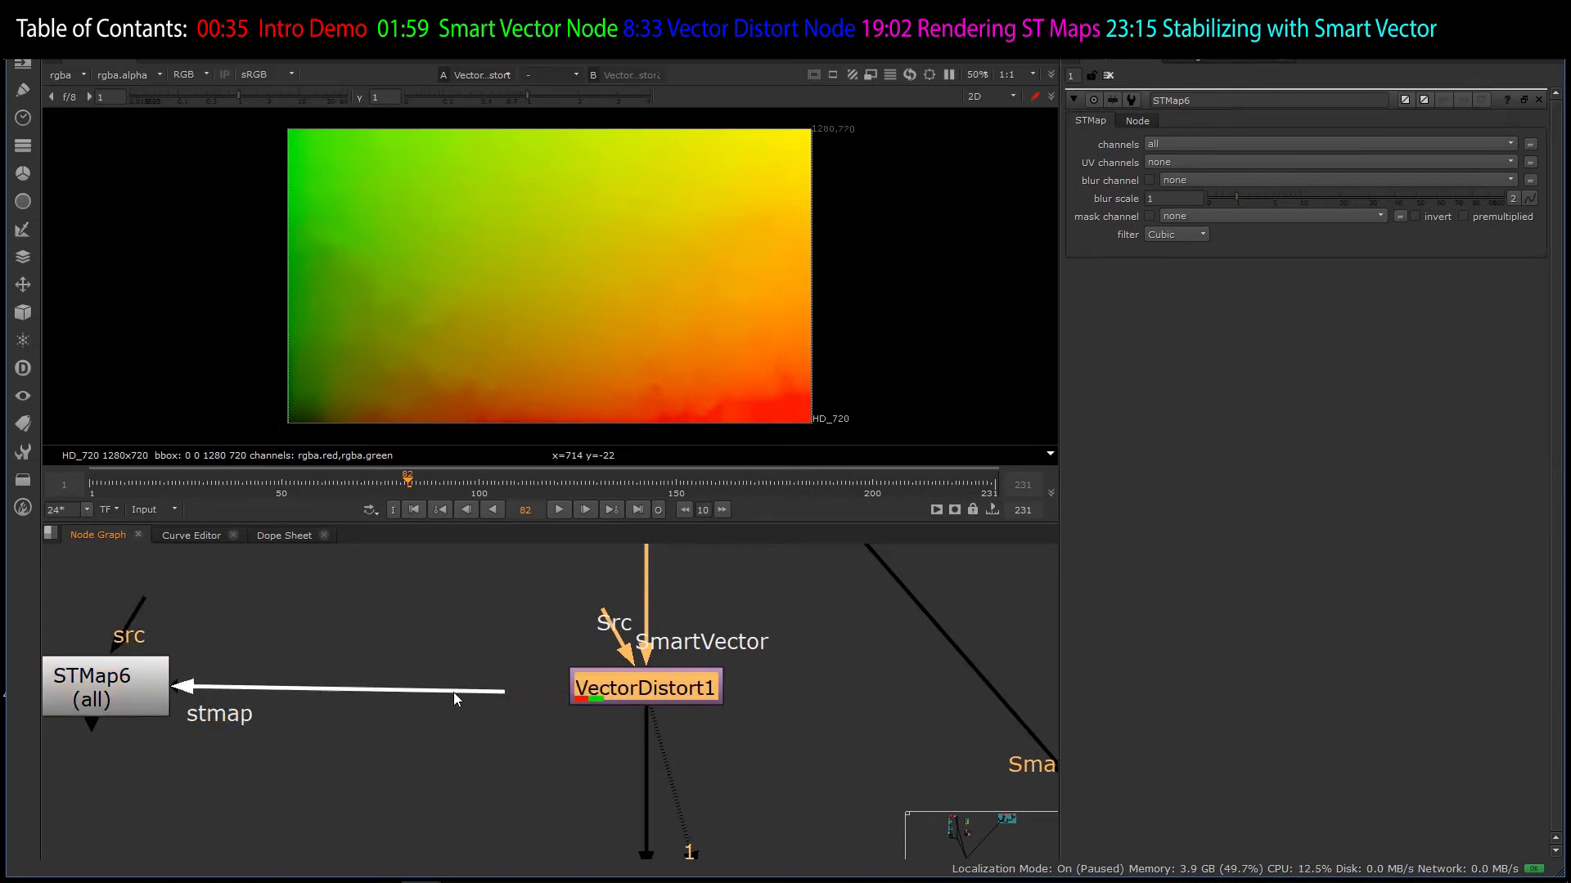
{"action": "scroll", "coordinate": [514, 693], "scroll_direction": "down", "scroll_amount": 5}
- Display the Write2 node in the viewer and open its properties
{"action": "left_click", "coordinate": [581, 814]}
{"action": "scroll", "coordinate": [582, 814], "scroll_direction": "up", "scroll_amount": 5}
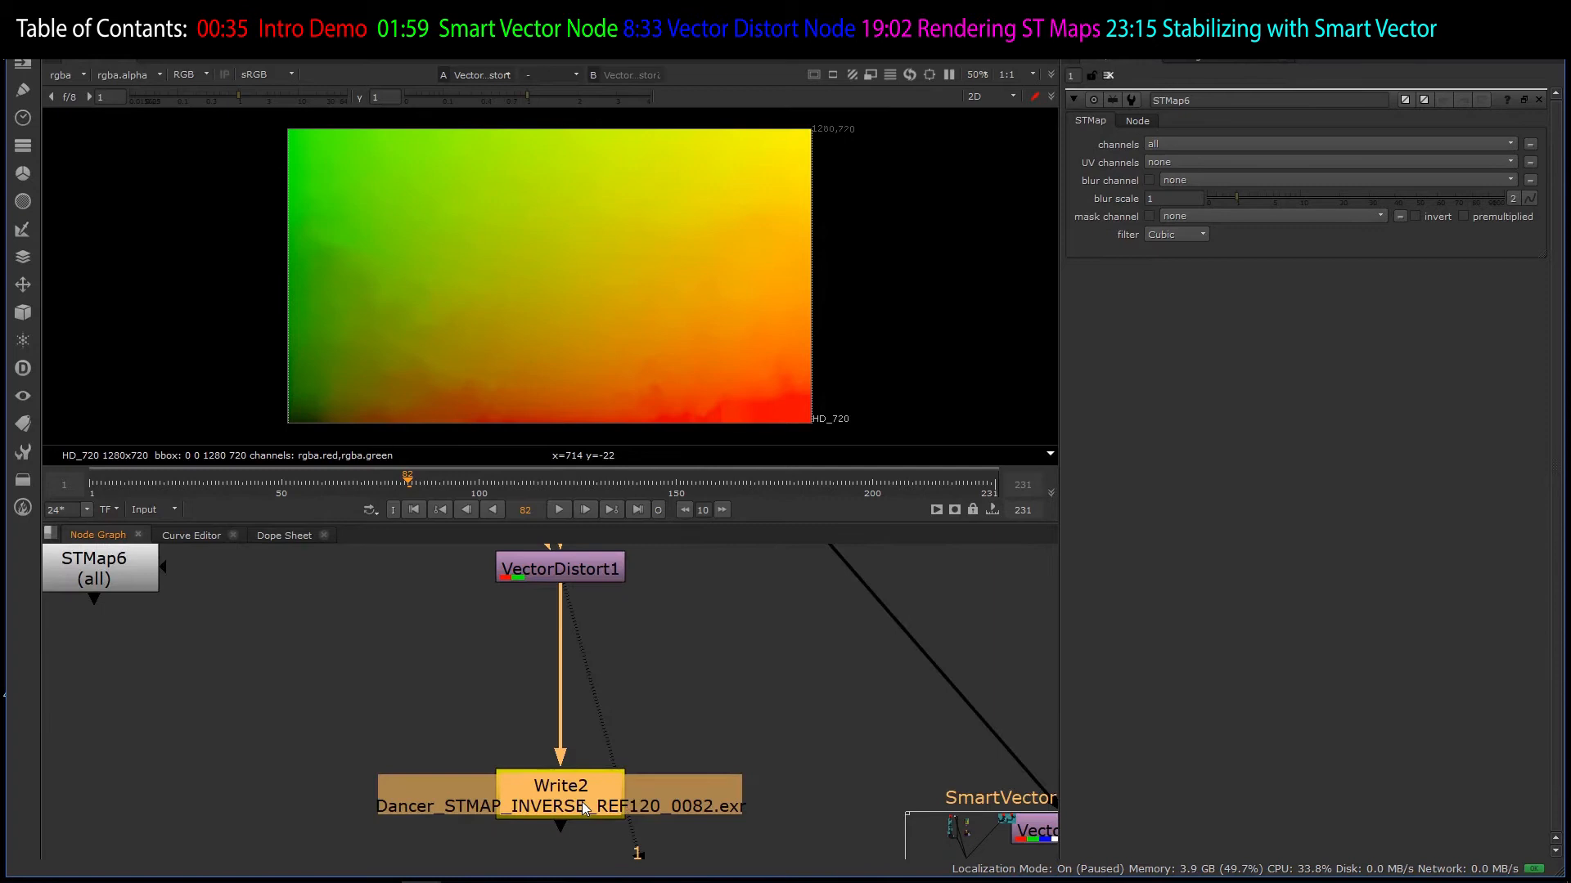
{"action": "key", "text": "1"}
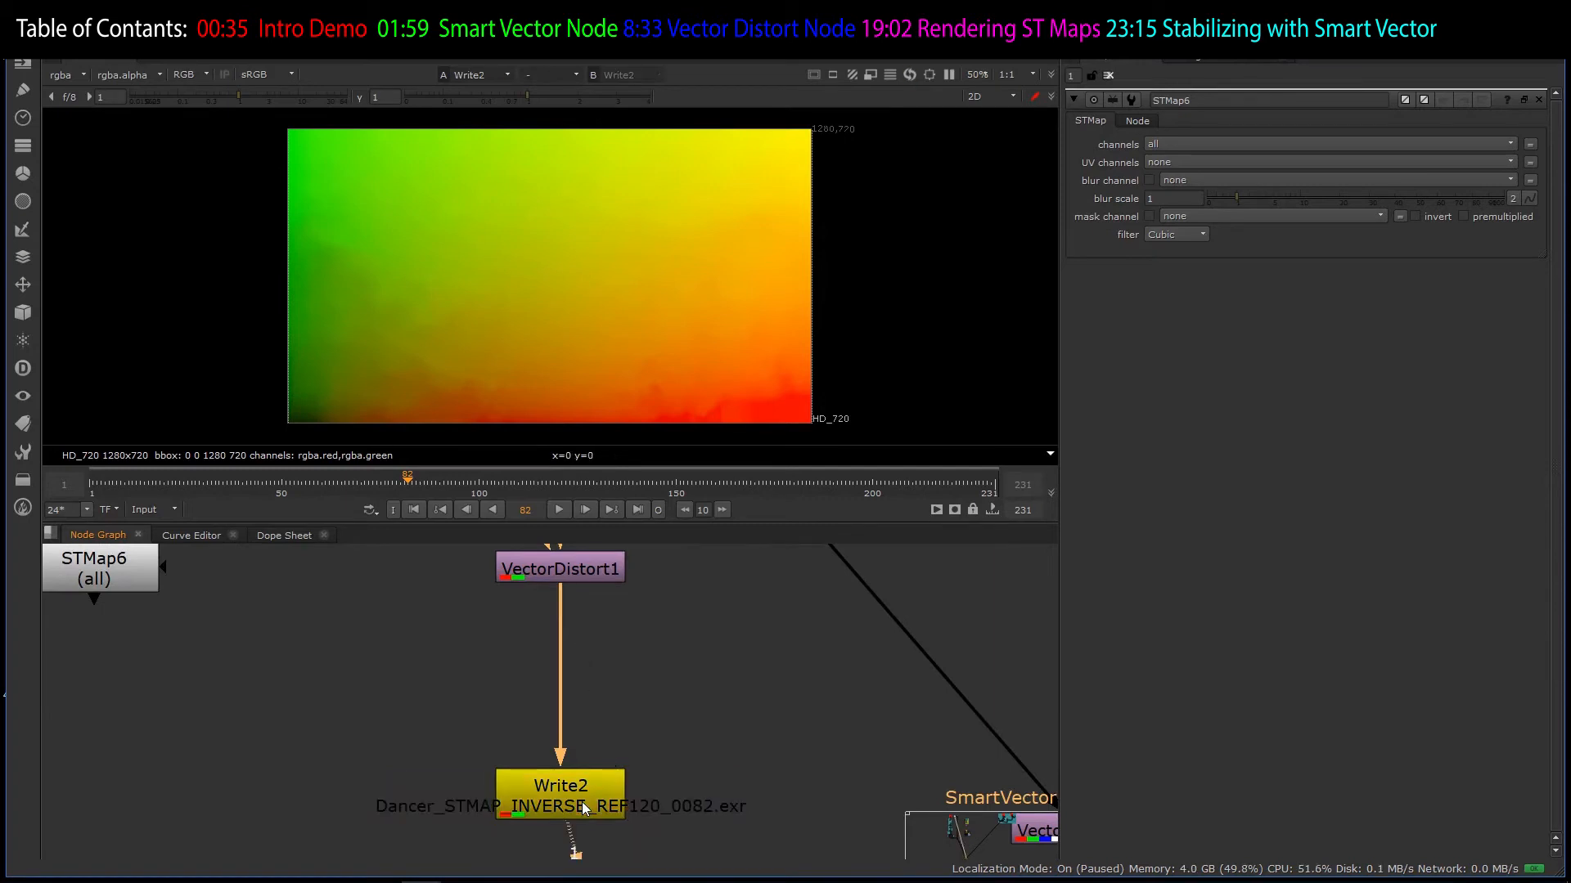
{"action": "double_click", "coordinate": [595, 786]}
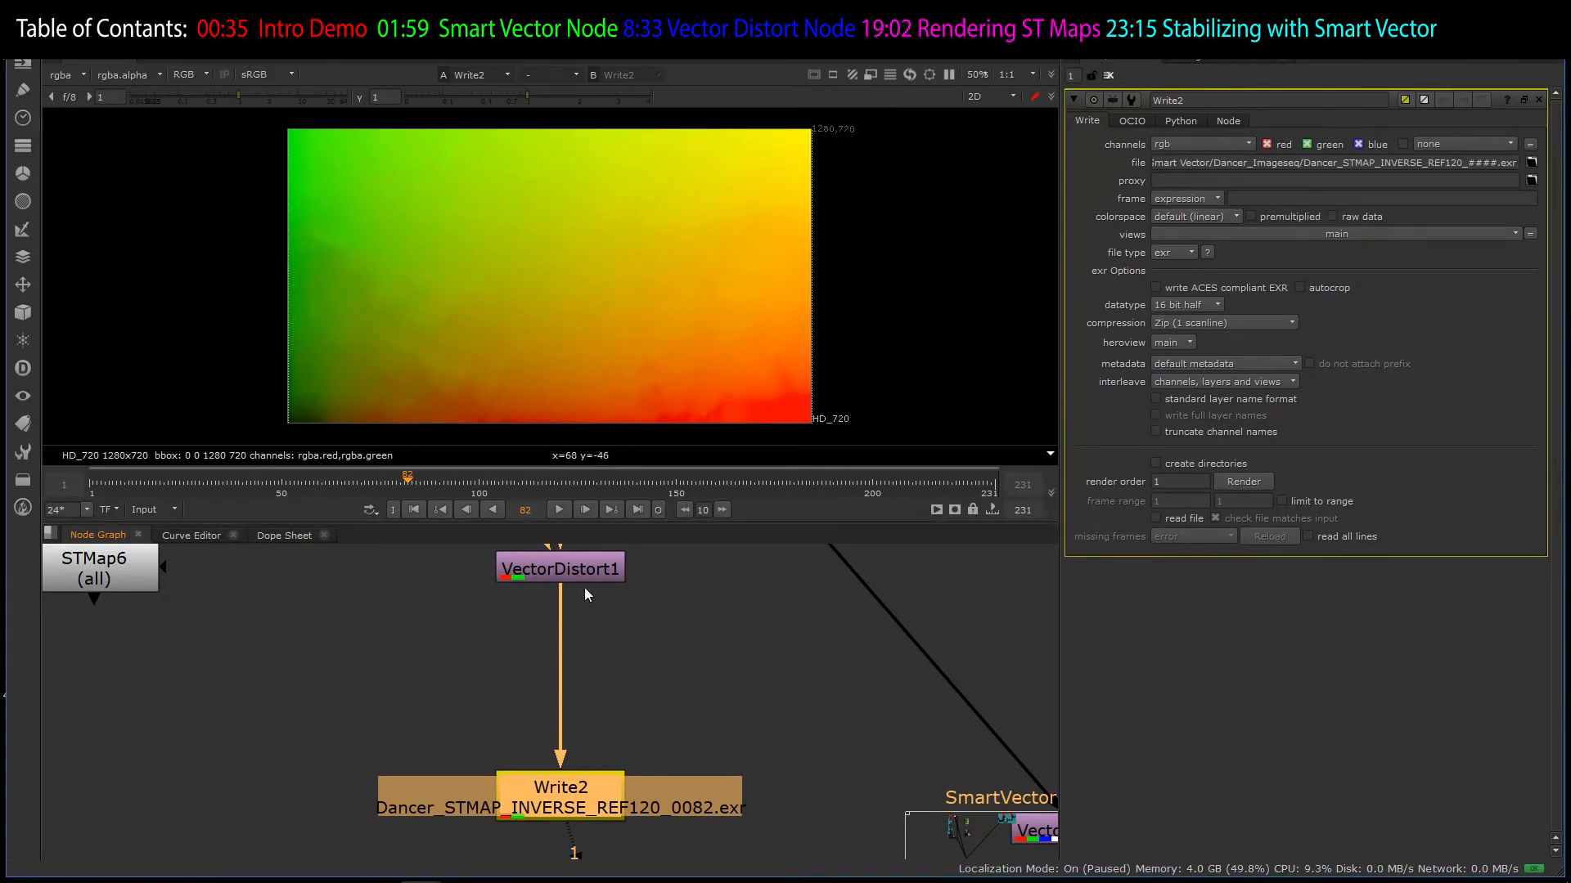
- Reopen VectorDistort1's properties to review its output type
{"action": "scroll", "coordinate": [582, 690], "scroll_direction": "down", "scroll_amount": 3}
{"action": "scroll", "coordinate": [583, 613], "scroll_direction": "up", "scroll_amount": 3}
{"action": "left_click", "coordinate": [592, 615]}
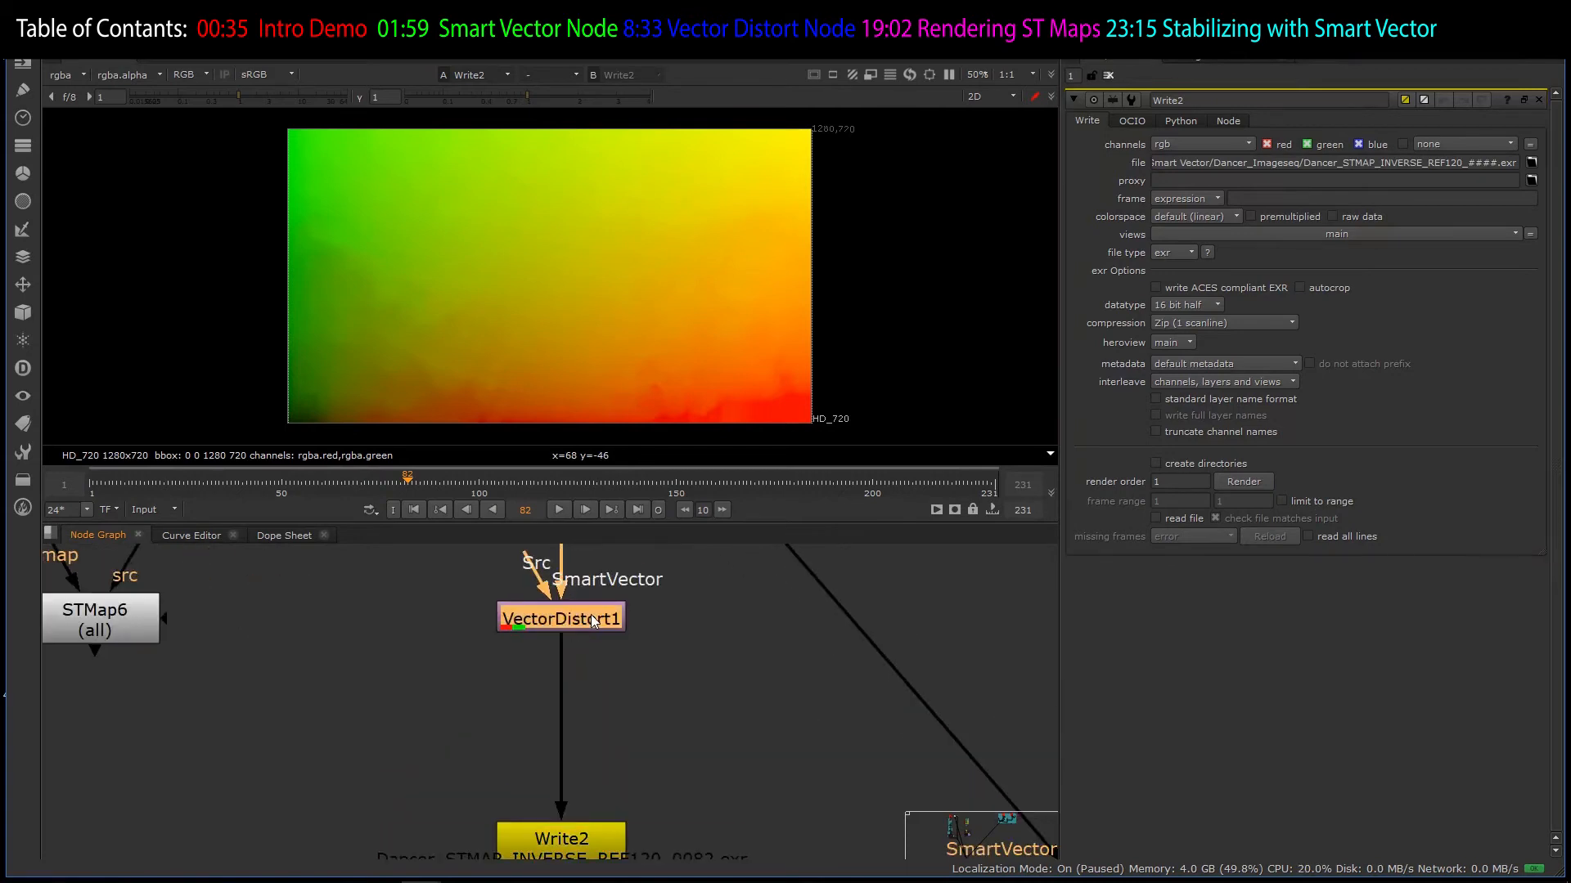
{"action": "double_click", "coordinate": [592, 617]}
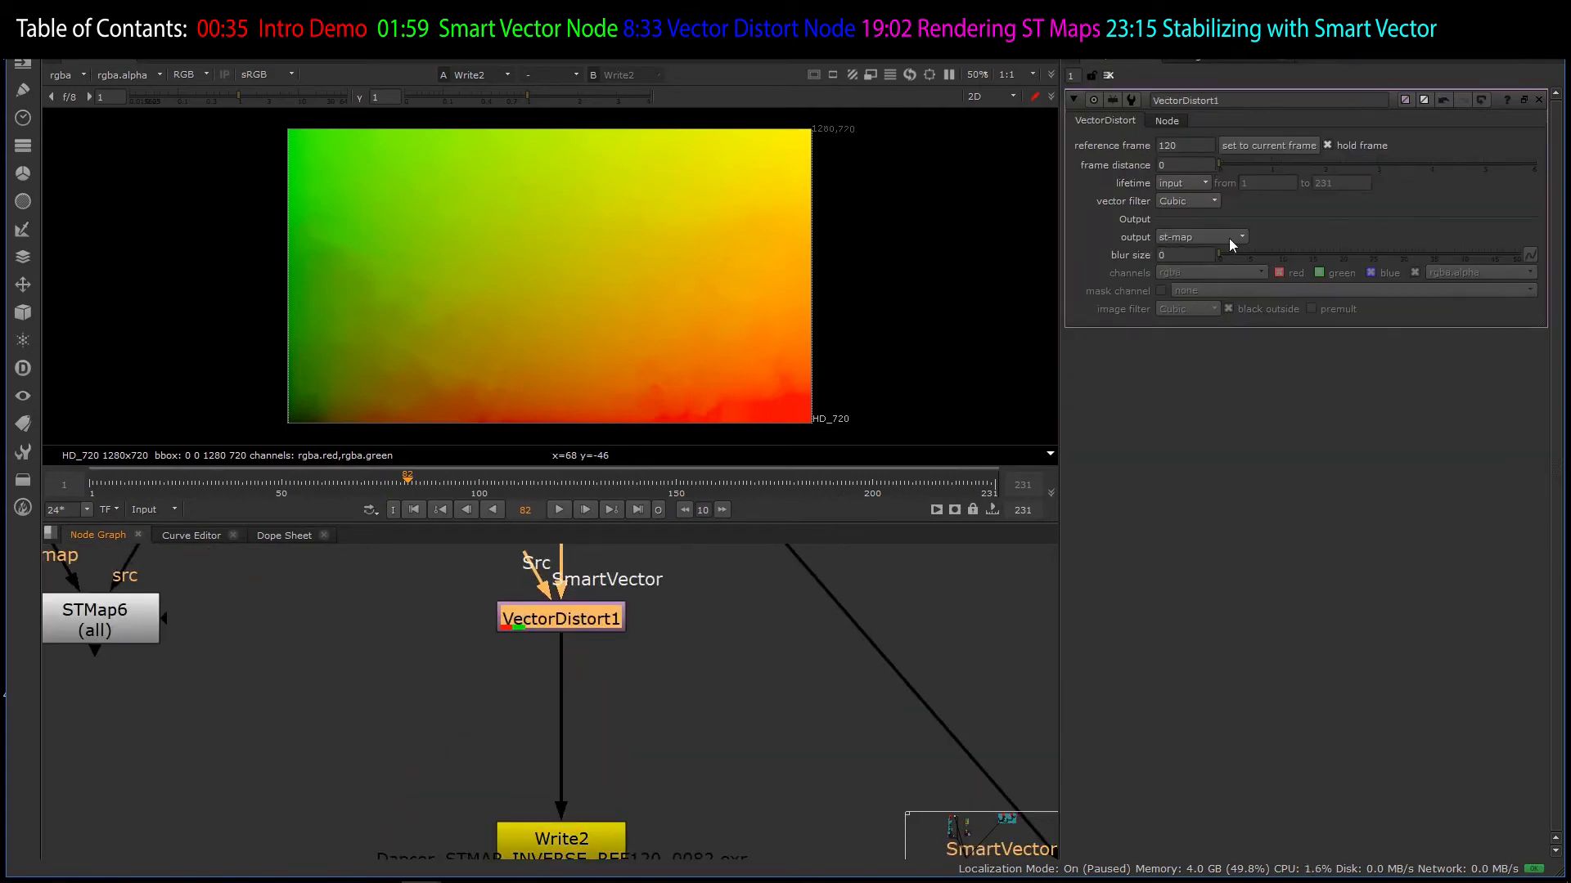
- Reopen Write2's properties to examine the output file path and render options
{"action": "scroll", "coordinate": [603, 693], "scroll_direction": "down", "scroll_amount": 2}
{"action": "scroll", "coordinate": [591, 769], "scroll_direction": "up", "scroll_amount": 4}
{"action": "left_click", "coordinate": [596, 764]}
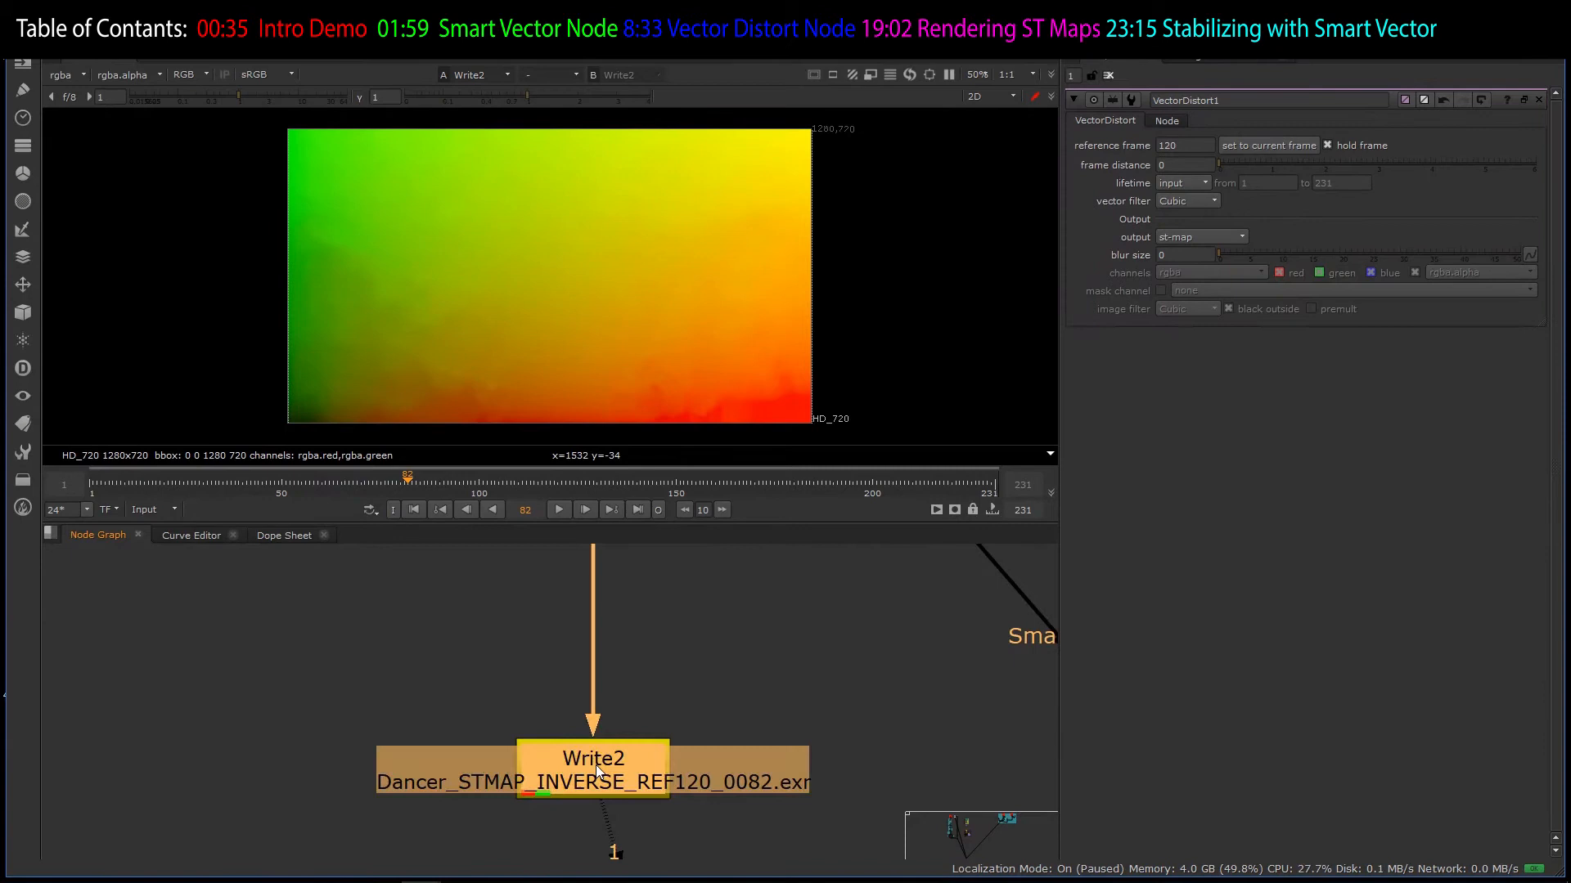
{"action": "double_click", "coordinate": [597, 764]}
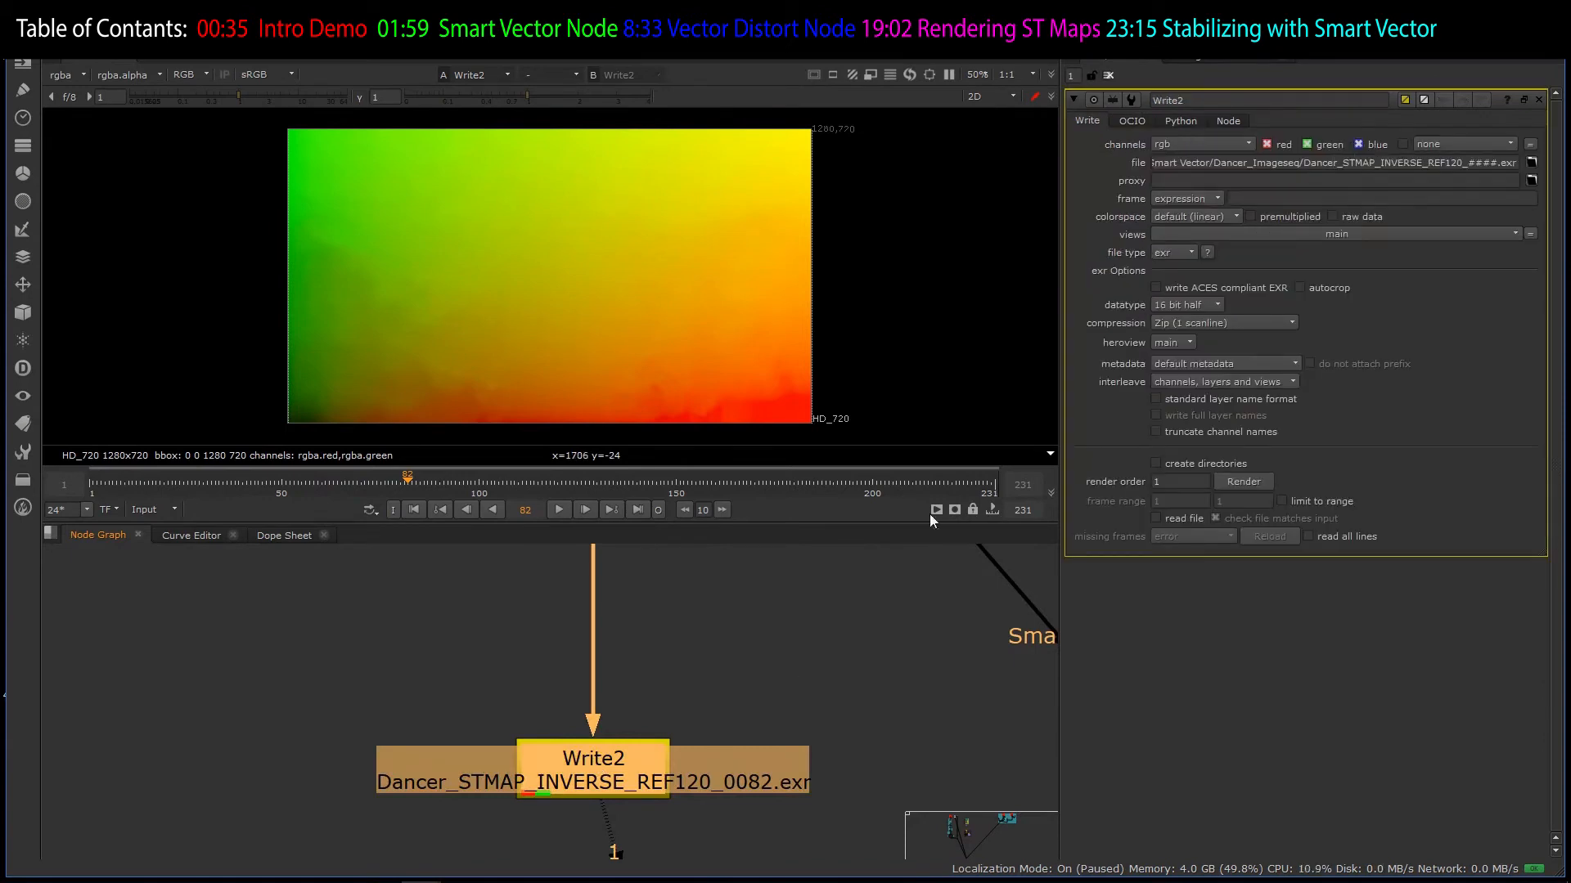
- Display the rendered Dancer_STMAP_REF120 Read23 node from the ST Map Matchmove group in the viewer
{"action": "scroll", "coordinate": [658, 818], "scroll_direction": "down", "scroll_amount": 5}
{"action": "scroll", "coordinate": [607, 795], "scroll_direction": "up", "scroll_amount": 1}
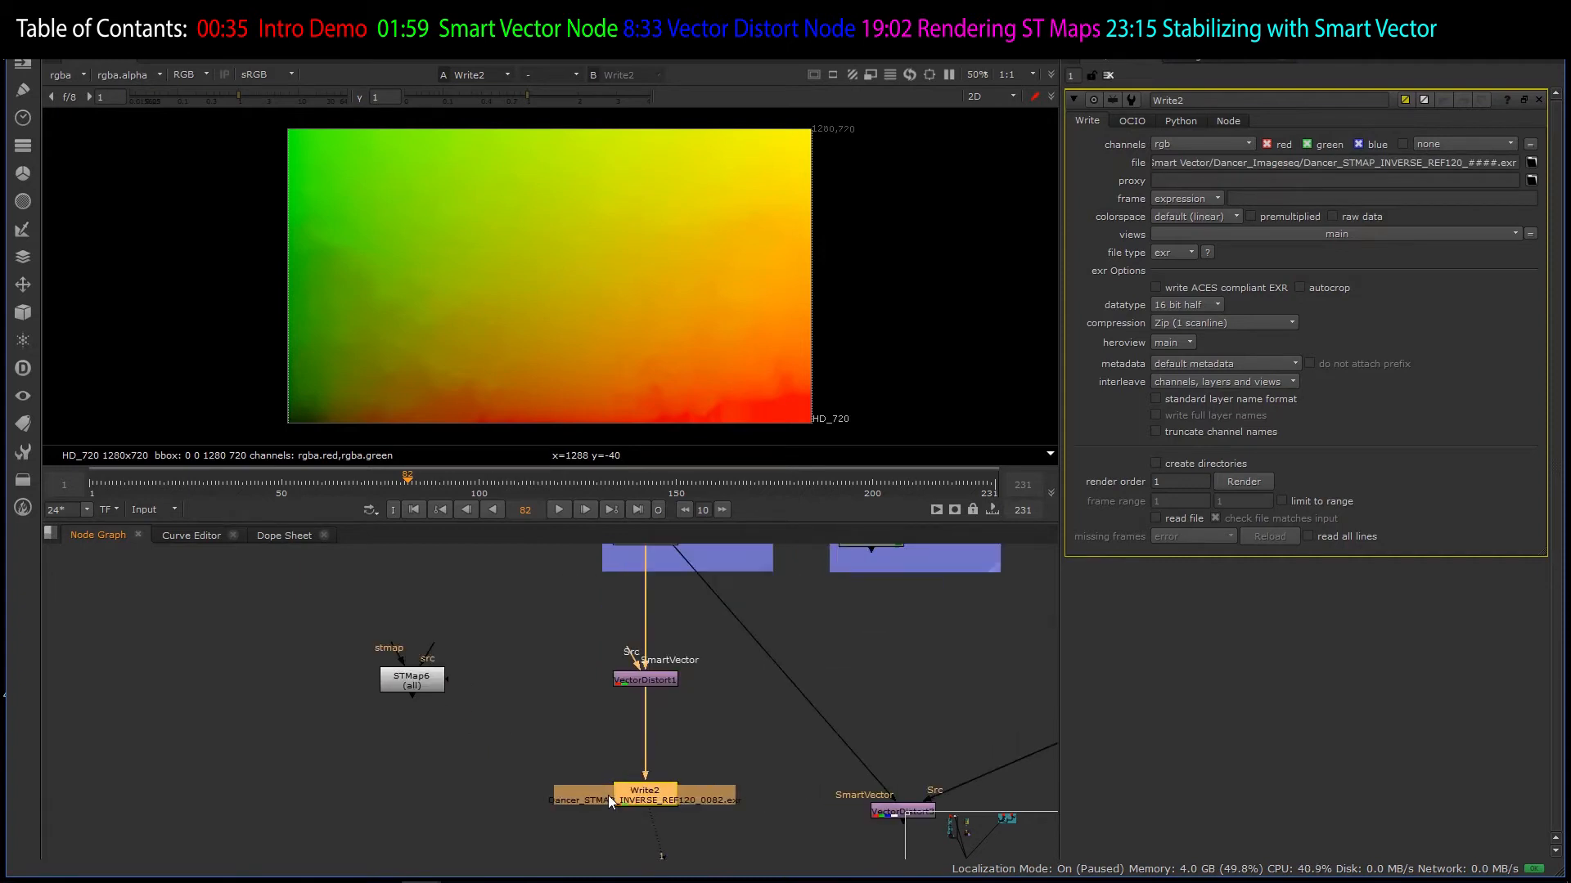
{"action": "scroll", "coordinate": [645, 700], "scroll_direction": "down", "scroll_amount": 6}
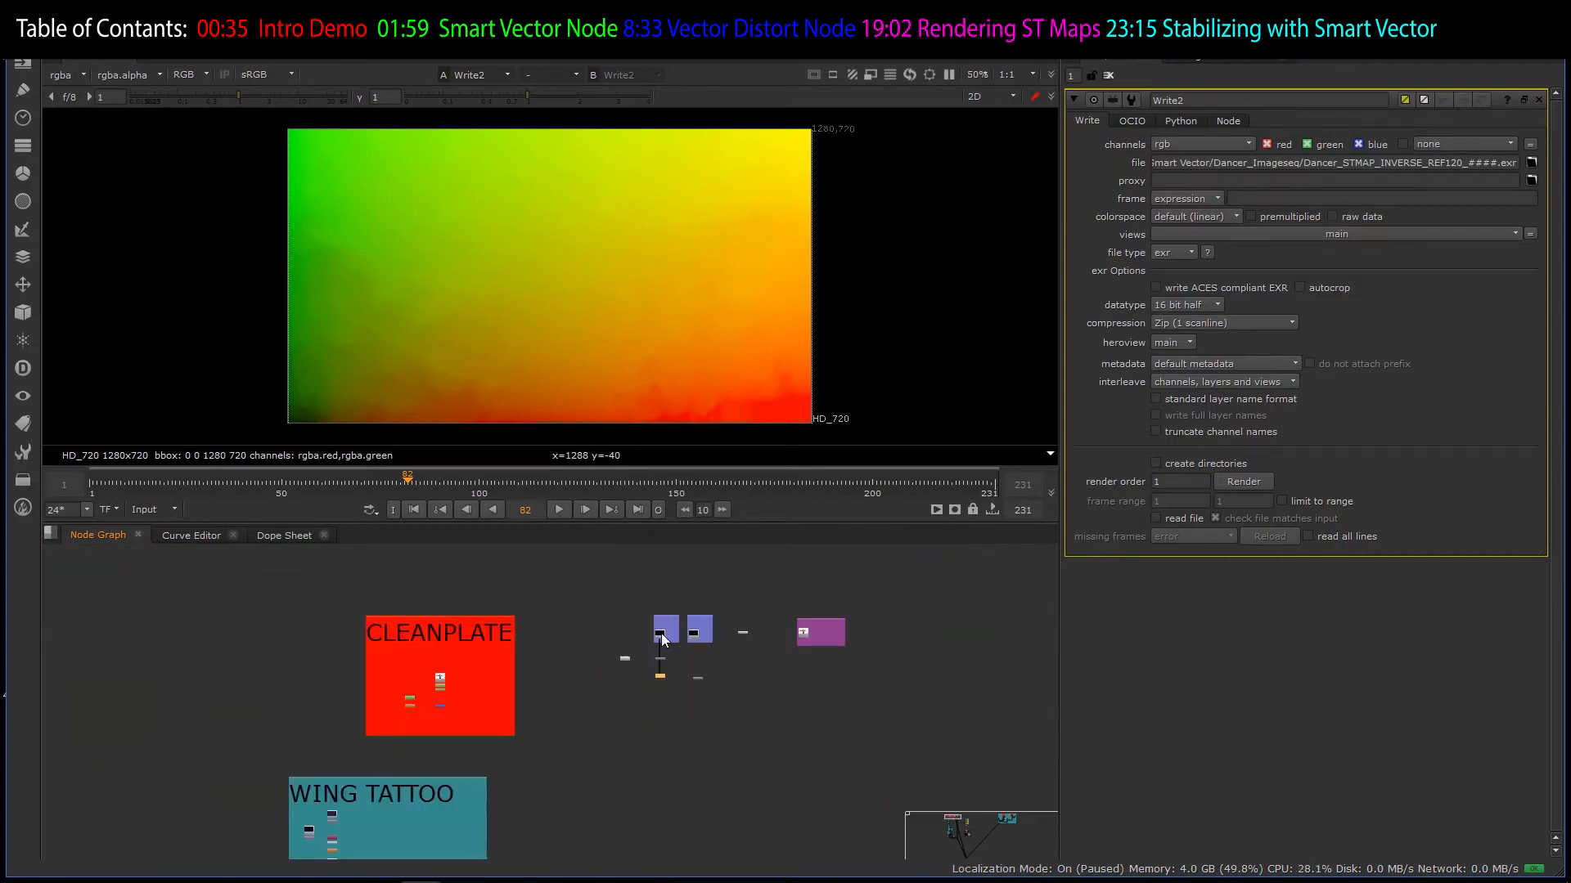
{"action": "scroll", "coordinate": [646, 720], "scroll_direction": "down", "scroll_amount": 4}
{"action": "scroll", "coordinate": [677, 700], "scroll_direction": "up", "scroll_amount": 8}
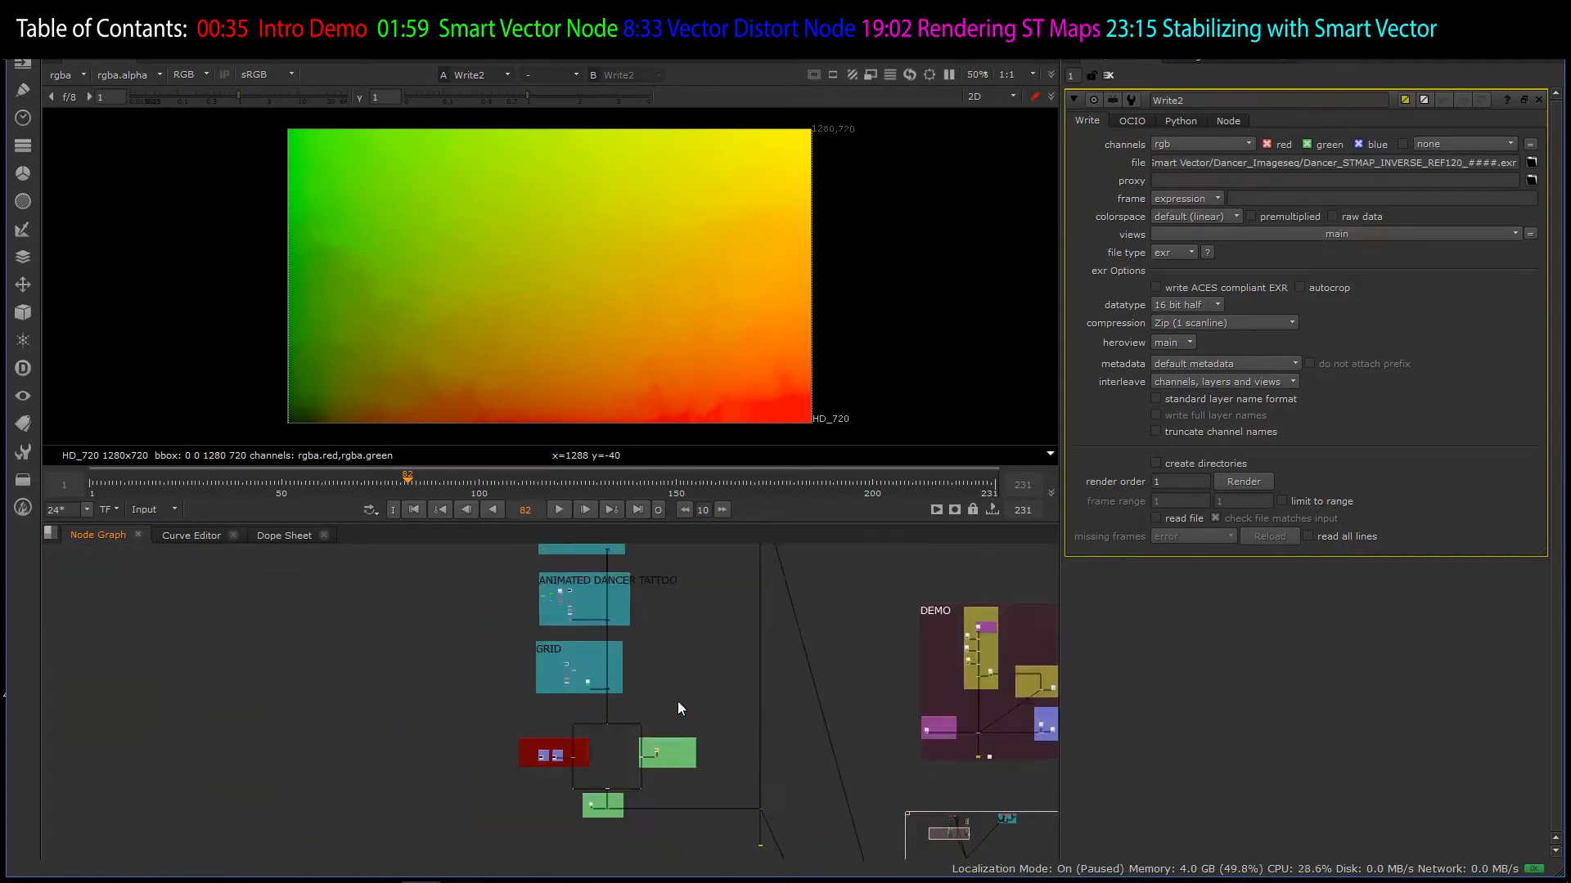
{"action": "scroll", "coordinate": [631, 738], "scroll_direction": "up", "scroll_amount": 6}
{"action": "left_click", "coordinate": [720, 654]}
{"action": "key", "text": "1"}
{"action": "scroll", "coordinate": [720, 651], "scroll_direction": "up", "scroll_amount": 5}
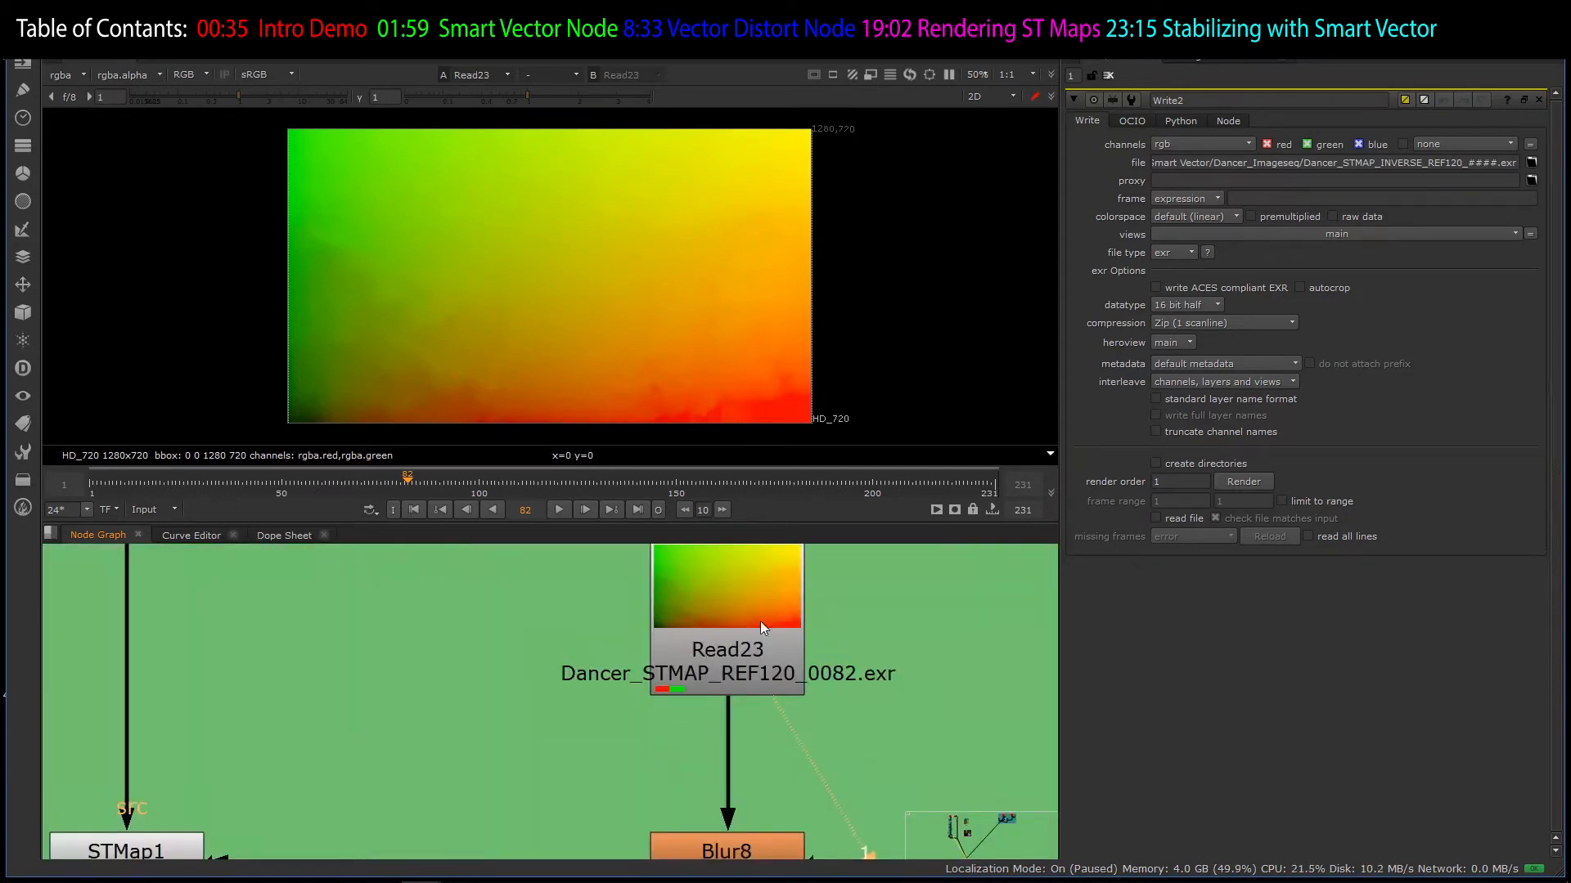
- Open the properties of Blur8, the node between Read23 and STMap1, to check its blur size
{"action": "scroll", "coordinate": [723, 655], "scroll_direction": "down", "scroll_amount": 5}
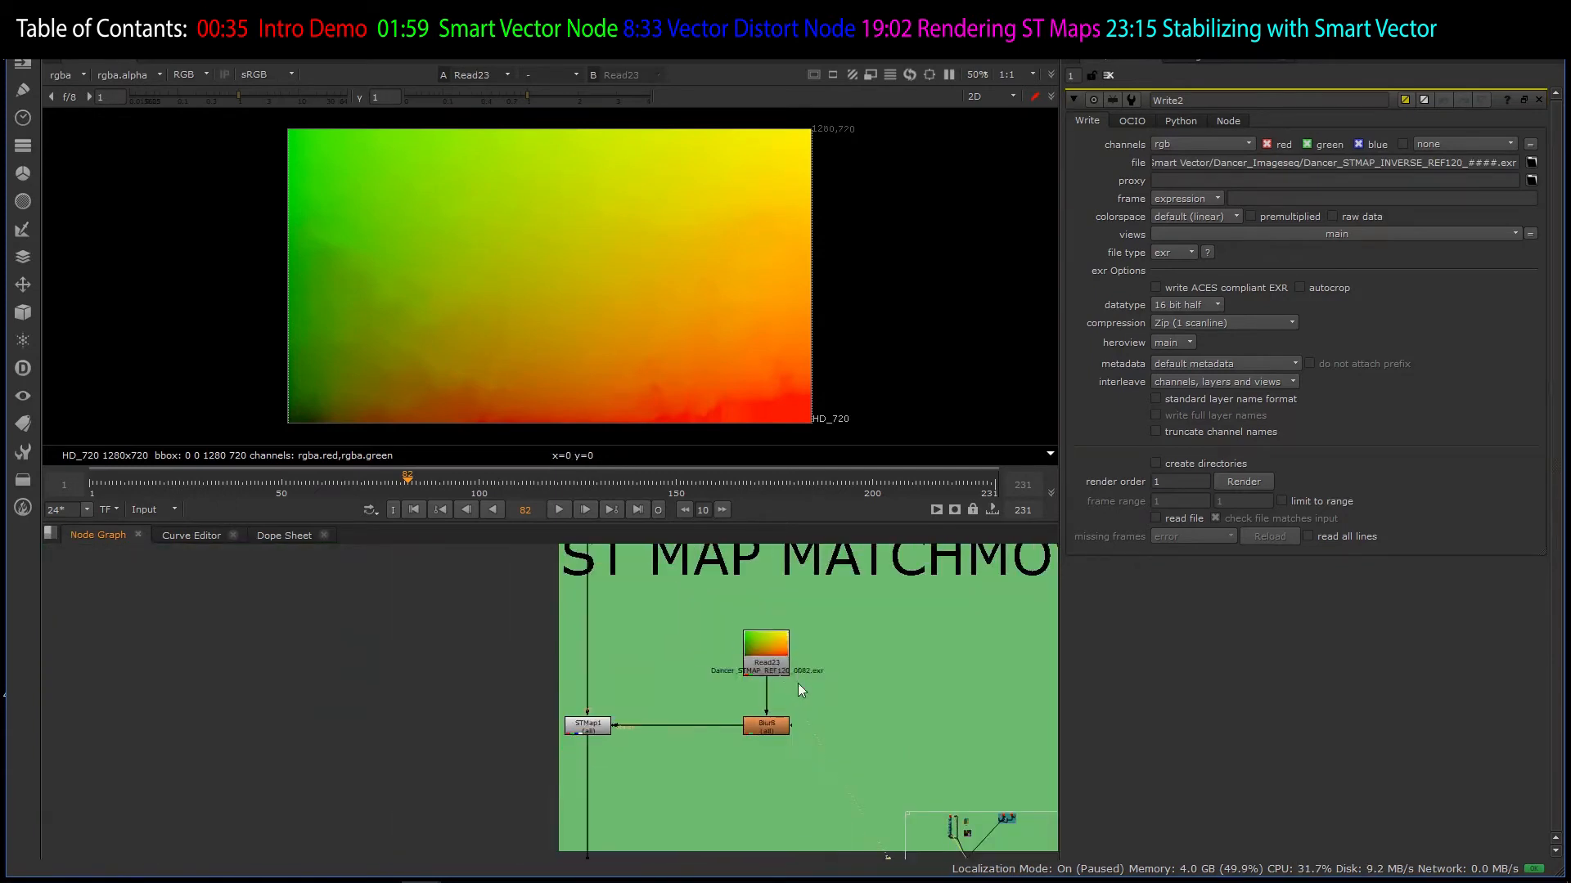
{"action": "scroll", "coordinate": [797, 684], "scroll_direction": "up", "scroll_amount": 3}
{"action": "scroll", "coordinate": [777, 718], "scroll_direction": "up", "scroll_amount": 2}
{"action": "left_click", "coordinate": [762, 687]}
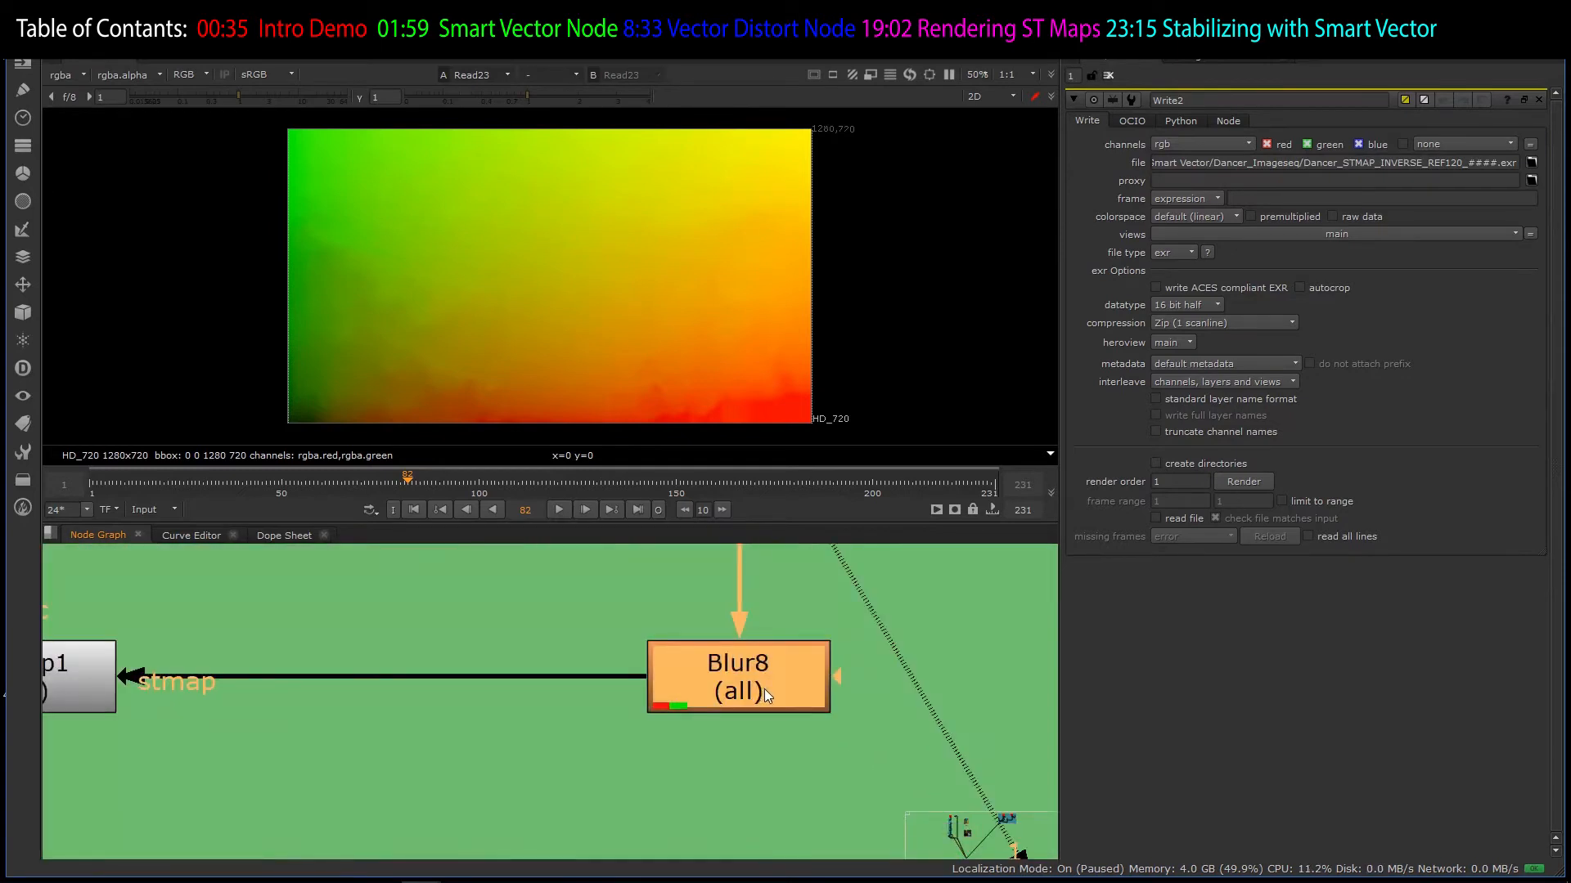
{"action": "double_click", "coordinate": [764, 691]}
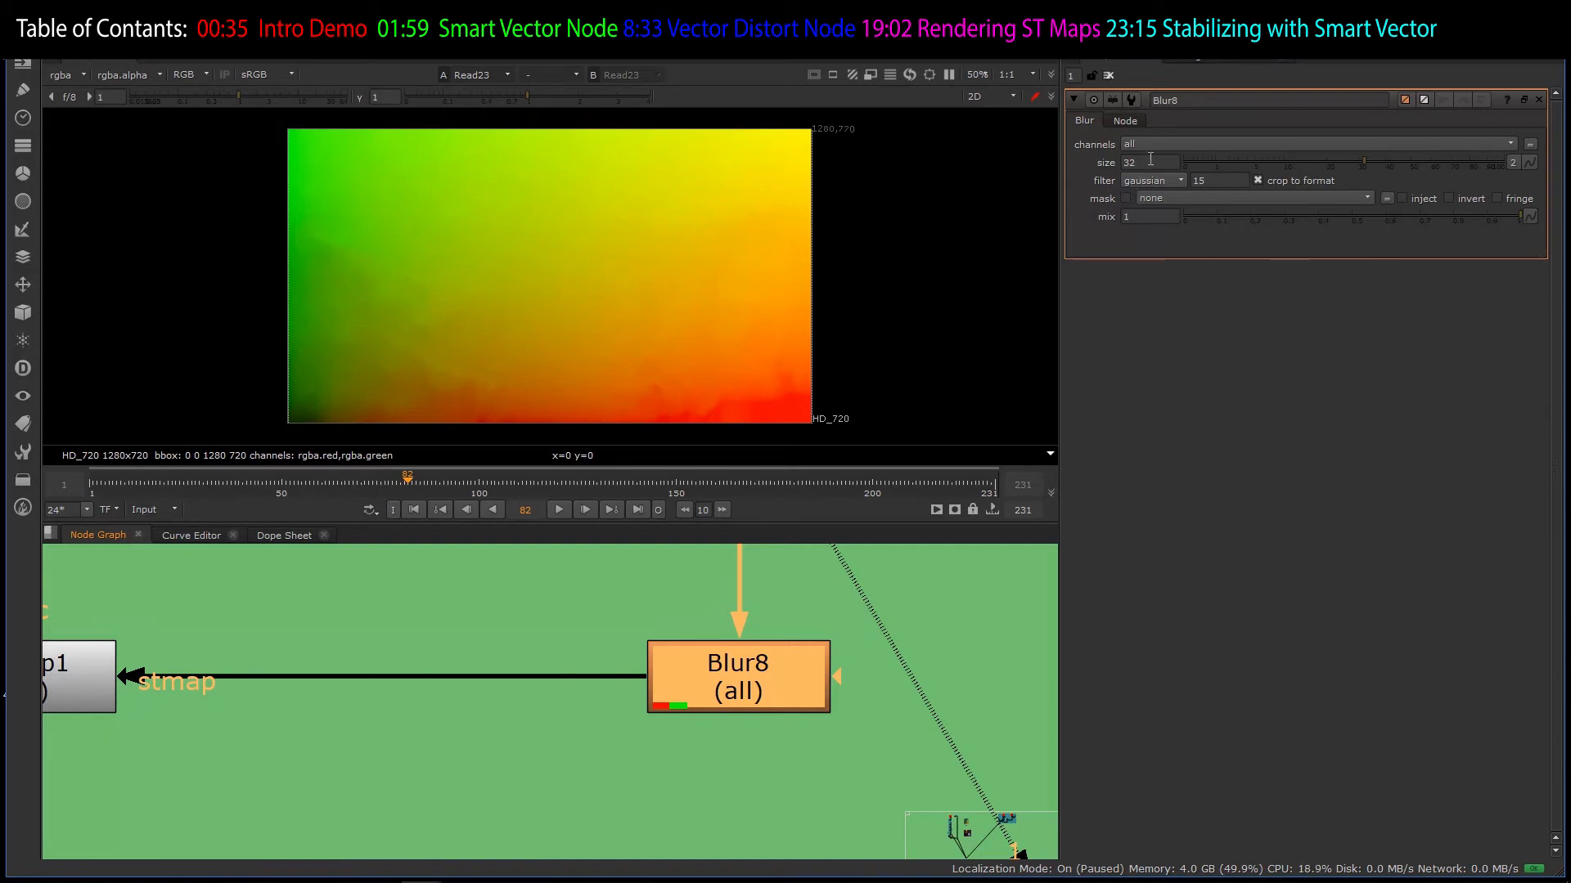
- Open VectorDistort2's properties in the Smart Vector Matchmove group and display that node in the viewer
{"action": "scroll", "coordinate": [685, 664], "scroll_direction": "down", "scroll_amount": 6}
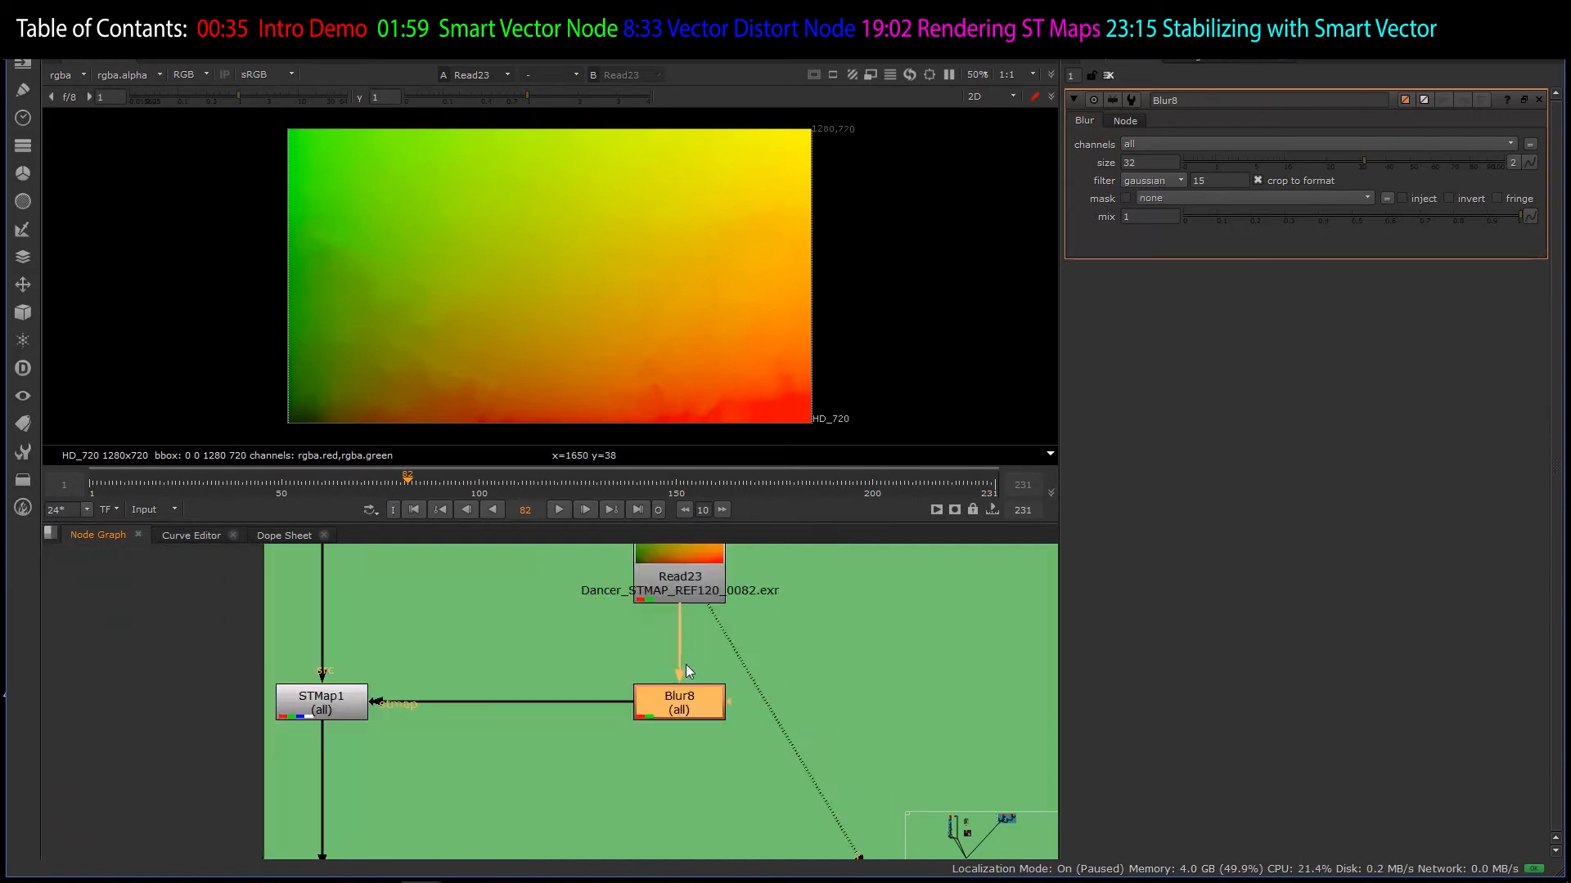
{"action": "scroll", "coordinate": [724, 699], "scroll_direction": "down", "scroll_amount": 4}
{"action": "scroll", "coordinate": [476, 715], "scroll_direction": "up", "scroll_amount": 5}
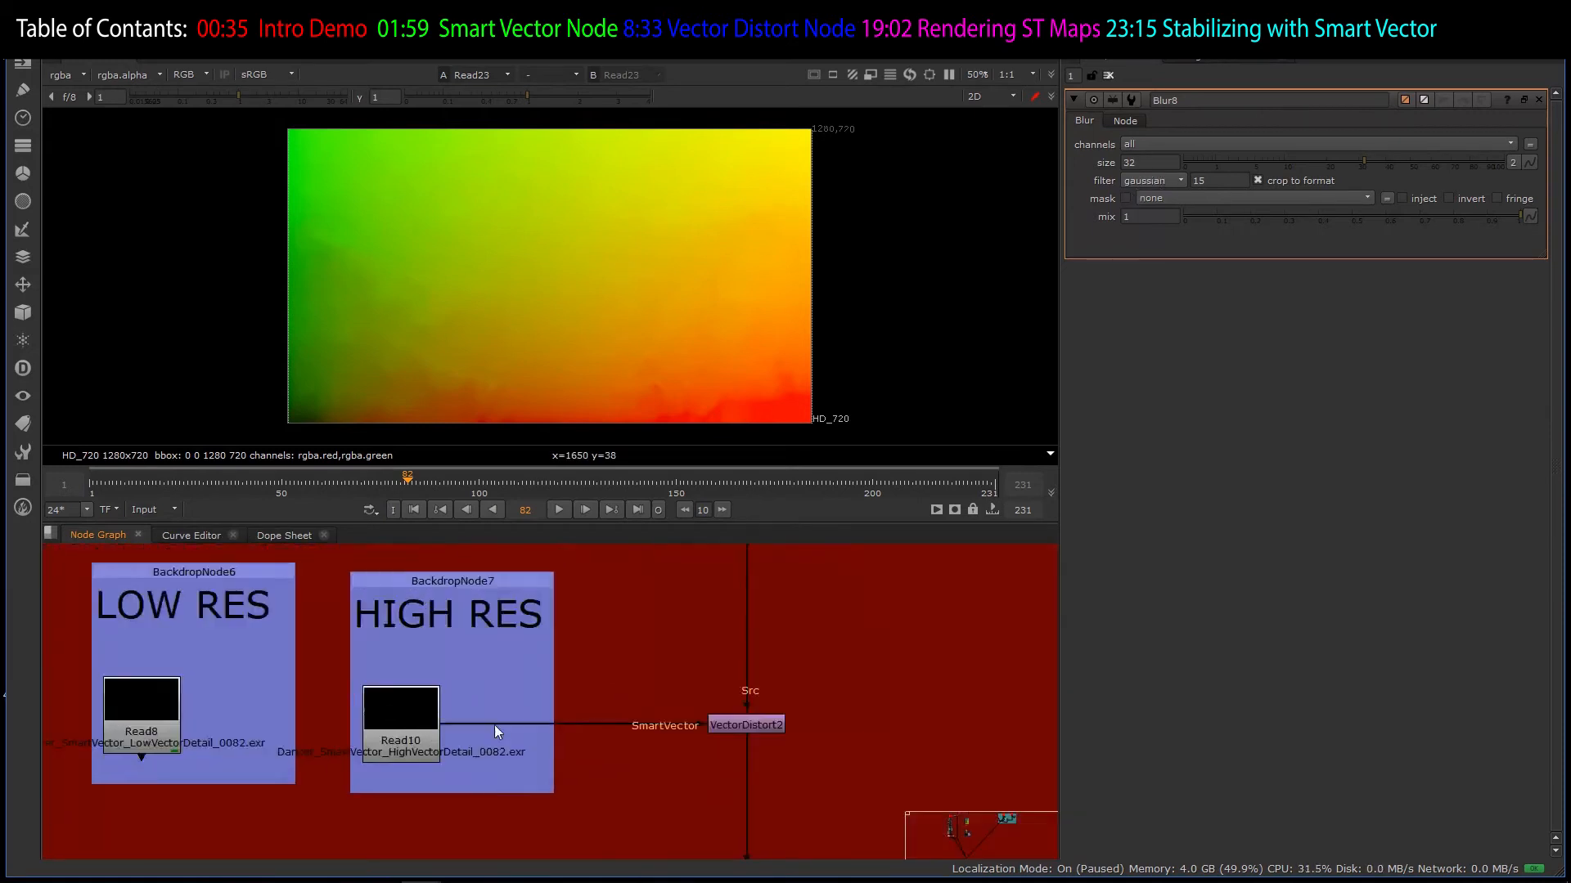
{"action": "left_click", "coordinate": [846, 728]}
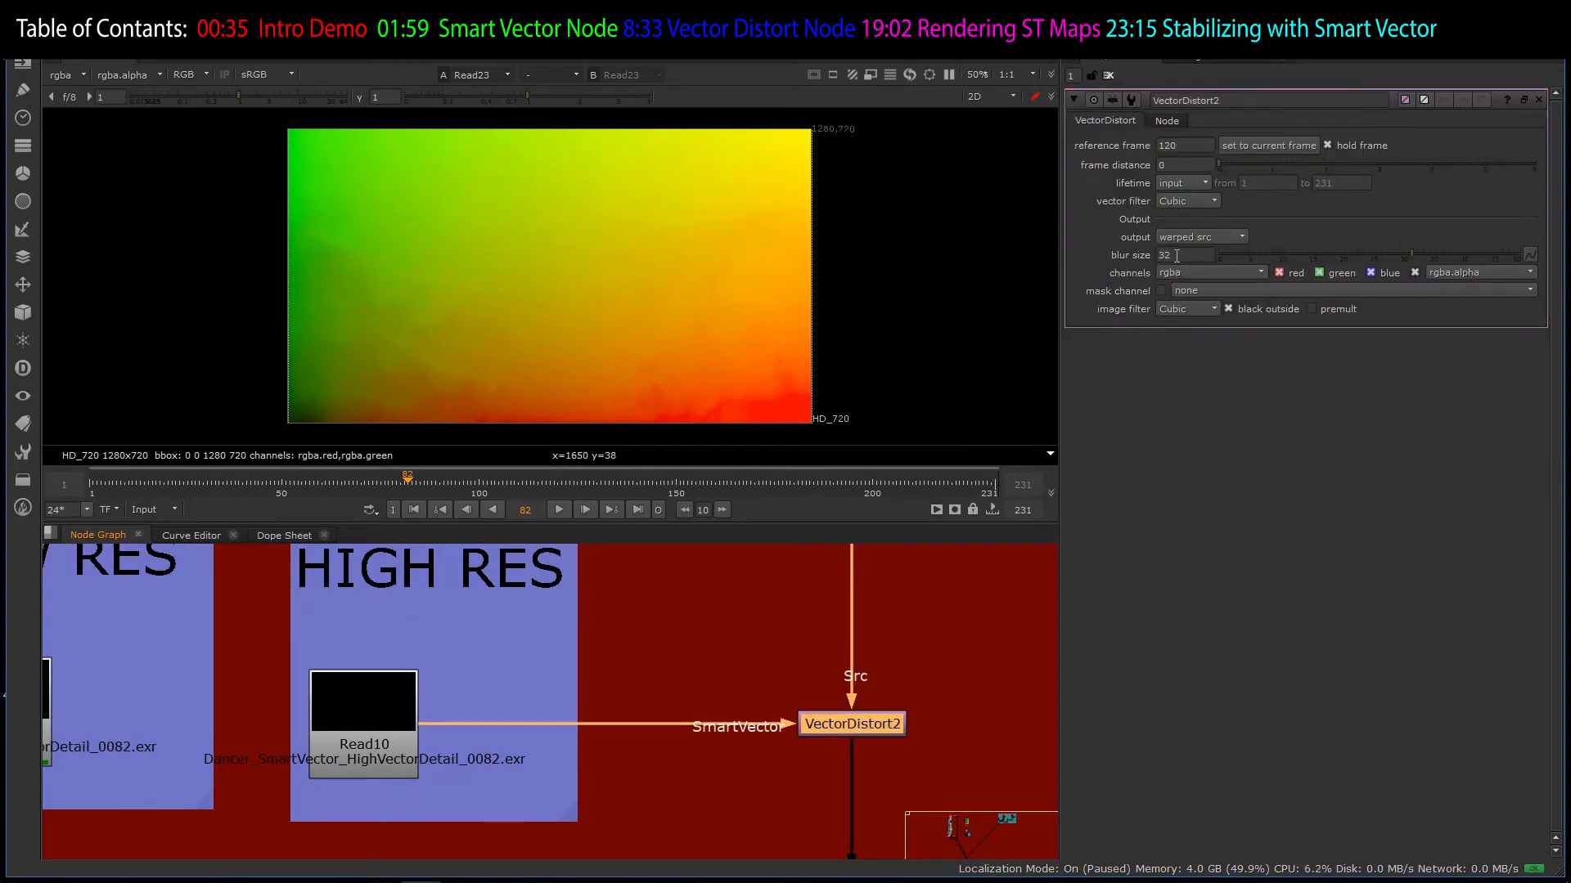
{"action": "scroll", "coordinate": [435, 744], "scroll_direction": "down", "scroll_amount": 2}
{"action": "scroll", "coordinate": [435, 744], "scroll_direction": "down", "scroll_amount": 3}
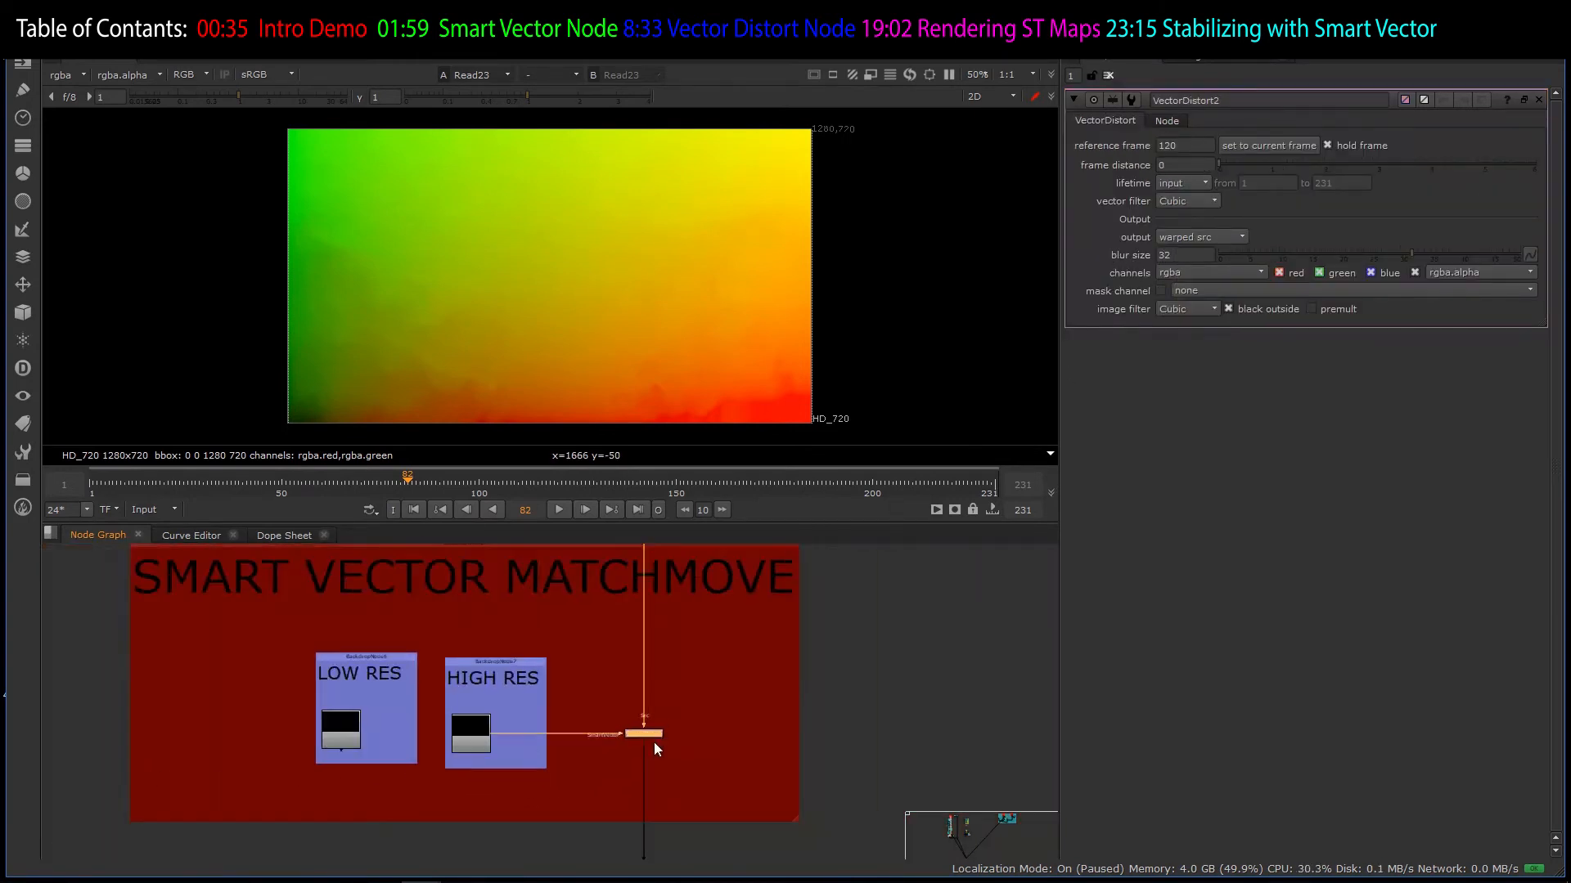
{"action": "scroll", "coordinate": [651, 737], "scroll_direction": "up", "scroll_amount": 3}
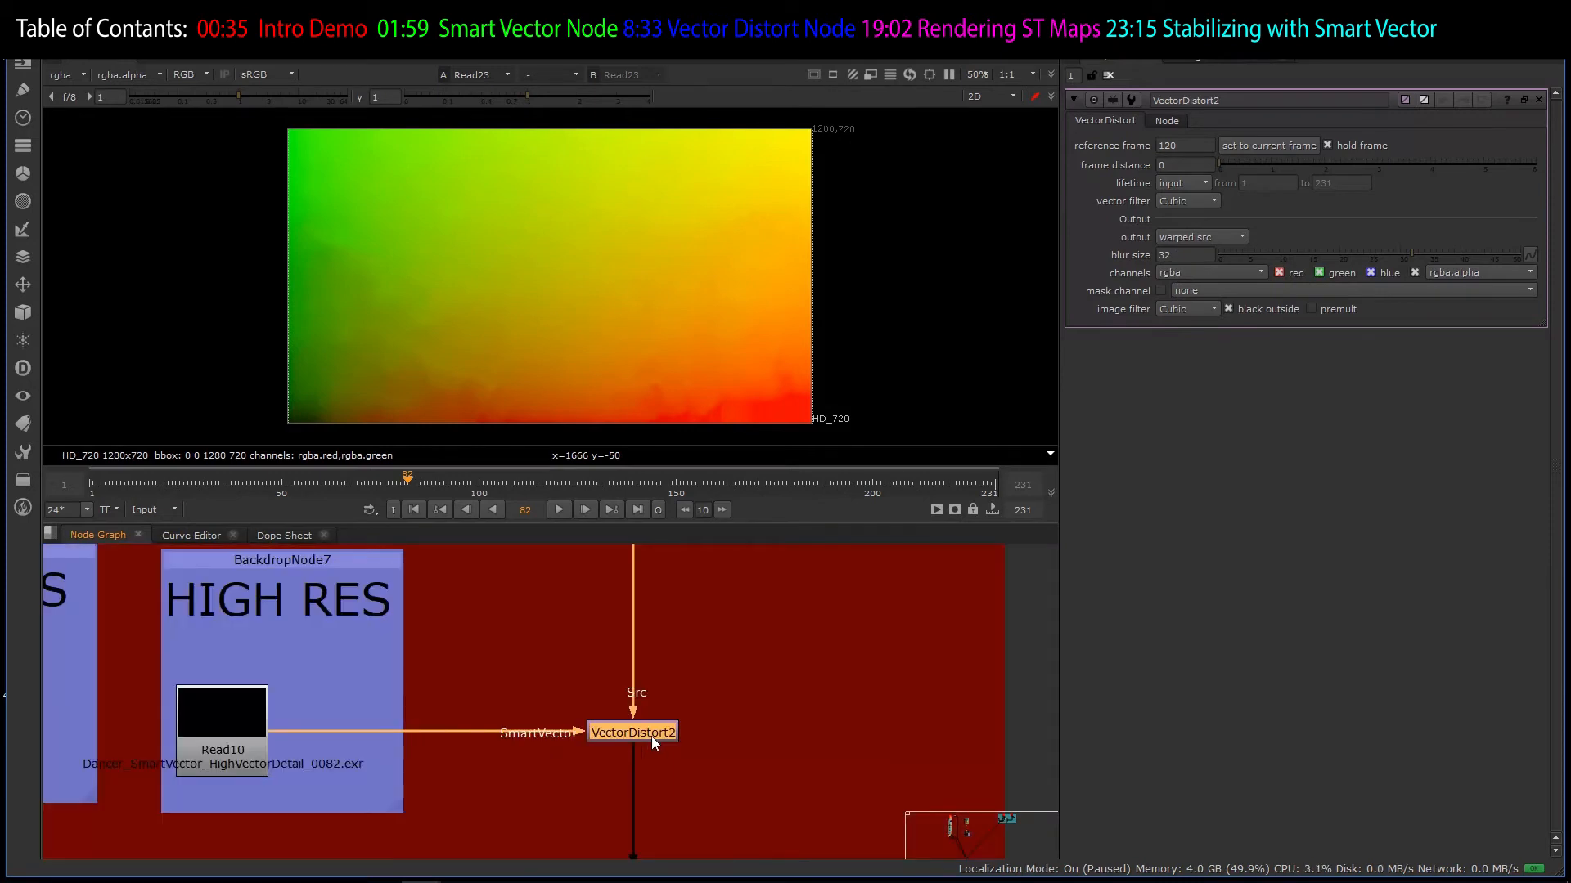
{"action": "key", "text": "1"}
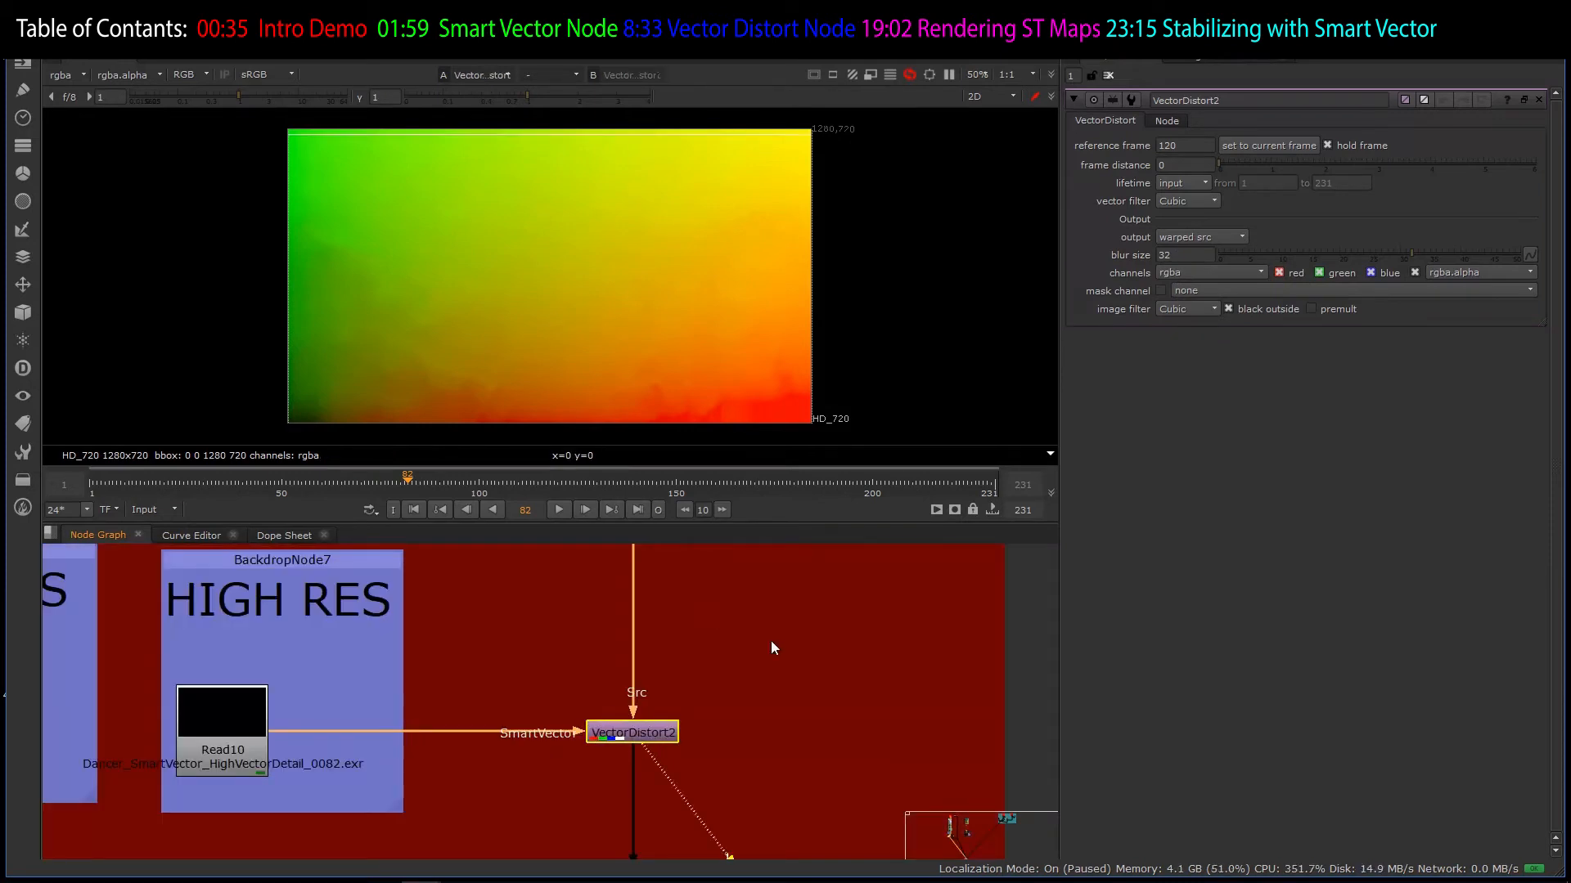
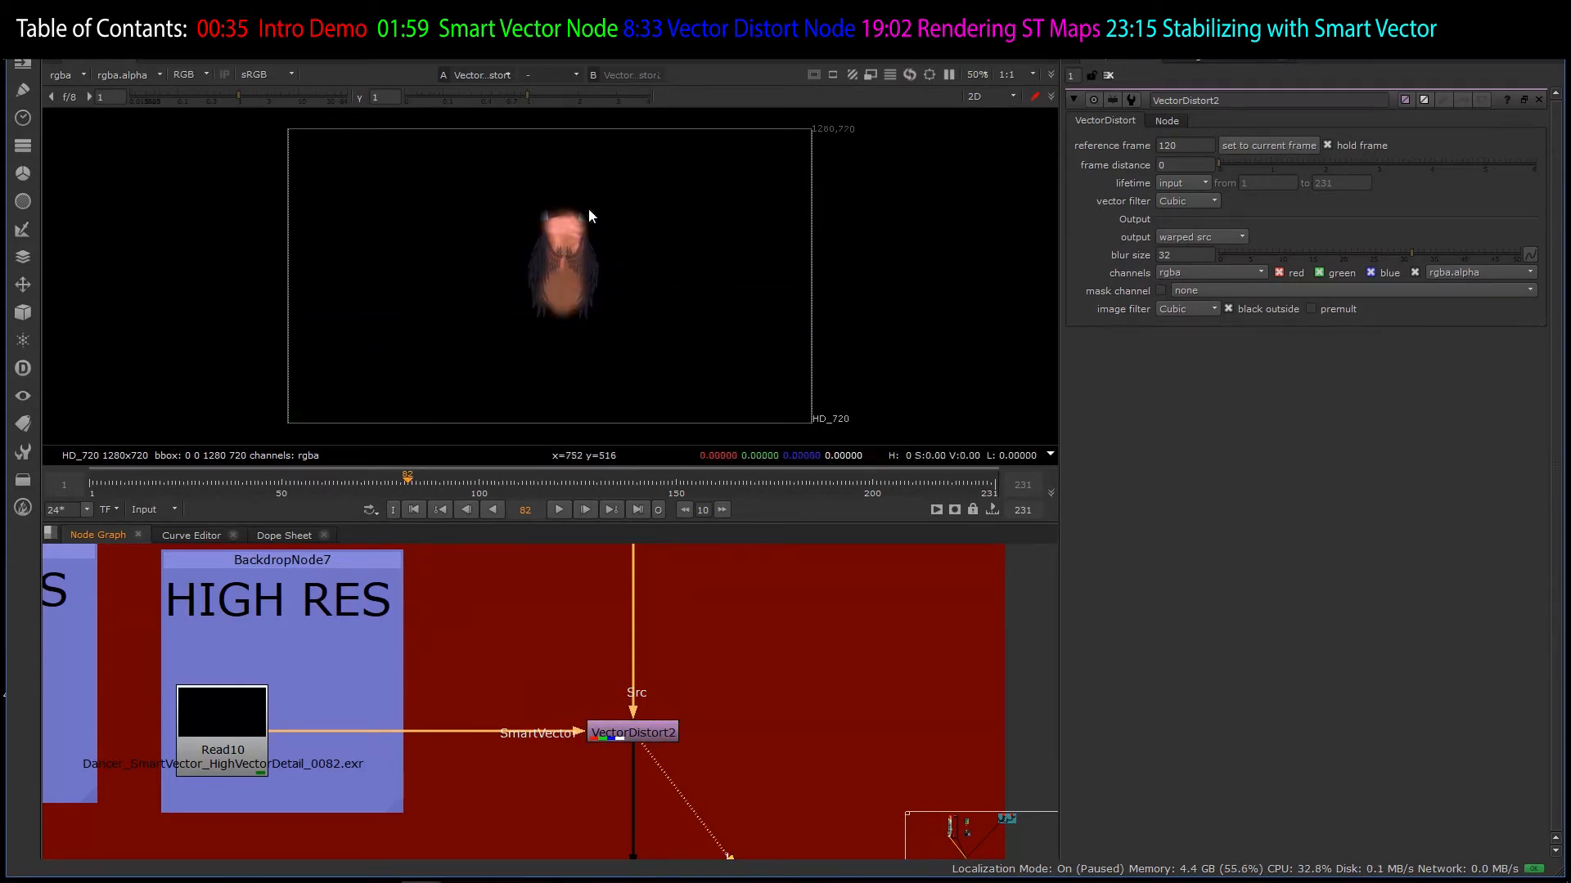
- Connect STMap1 from the ST Map Matchmove group to the viewer's second input and display it
{"action": "scroll", "coordinate": [471, 601], "scroll_direction": "down", "scroll_amount": 8}
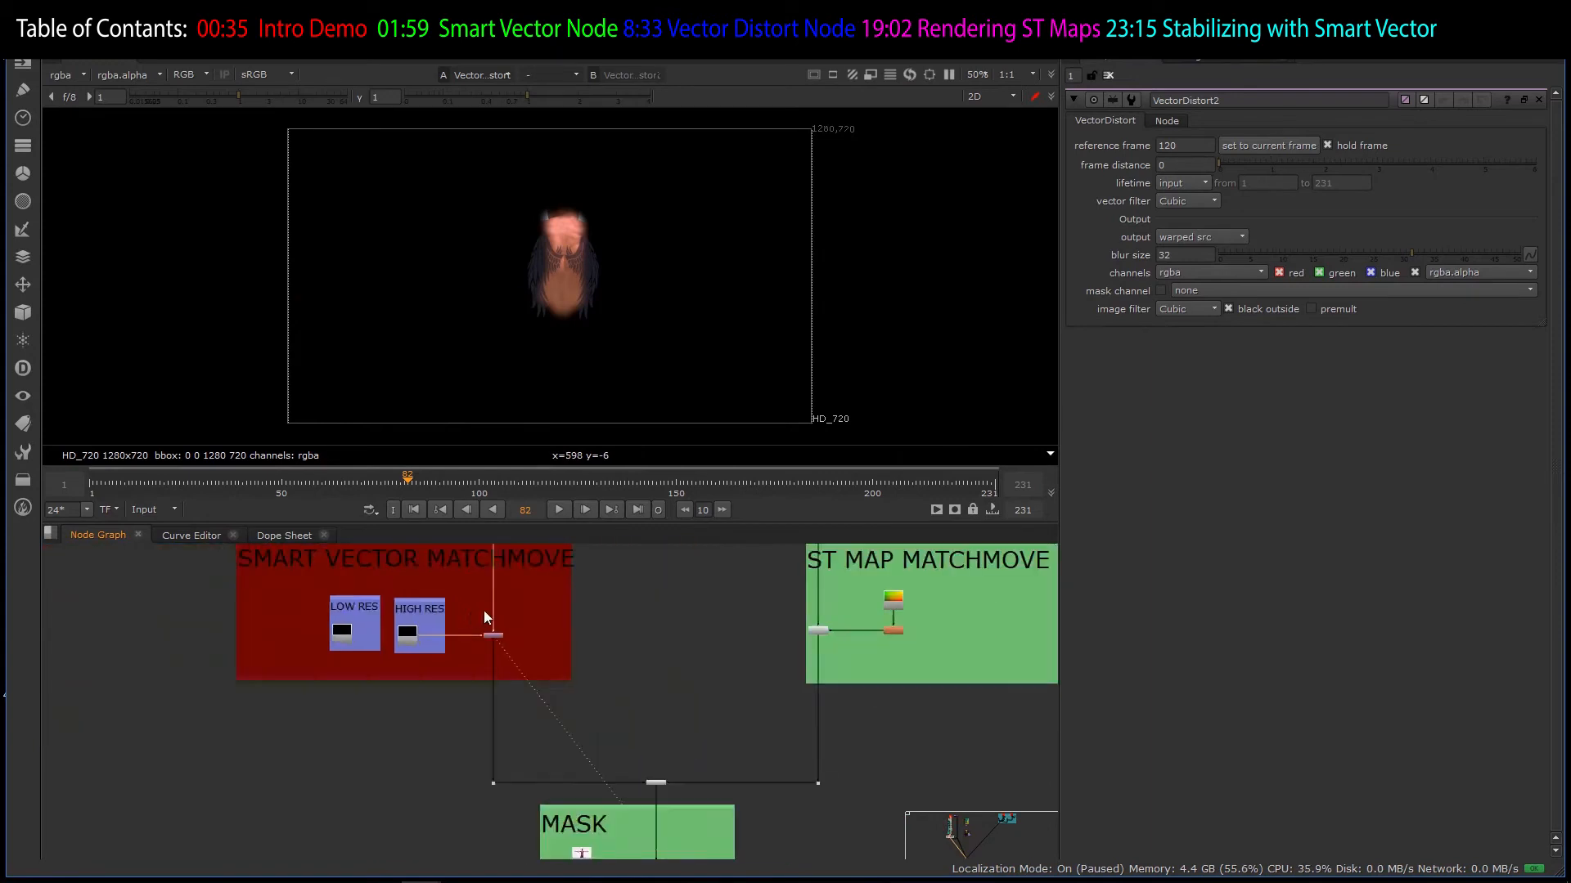
{"action": "scroll", "coordinate": [487, 611], "scroll_direction": "down", "scroll_amount": 2}
{"action": "scroll", "coordinate": [667, 617], "scroll_direction": "up", "scroll_amount": 10}
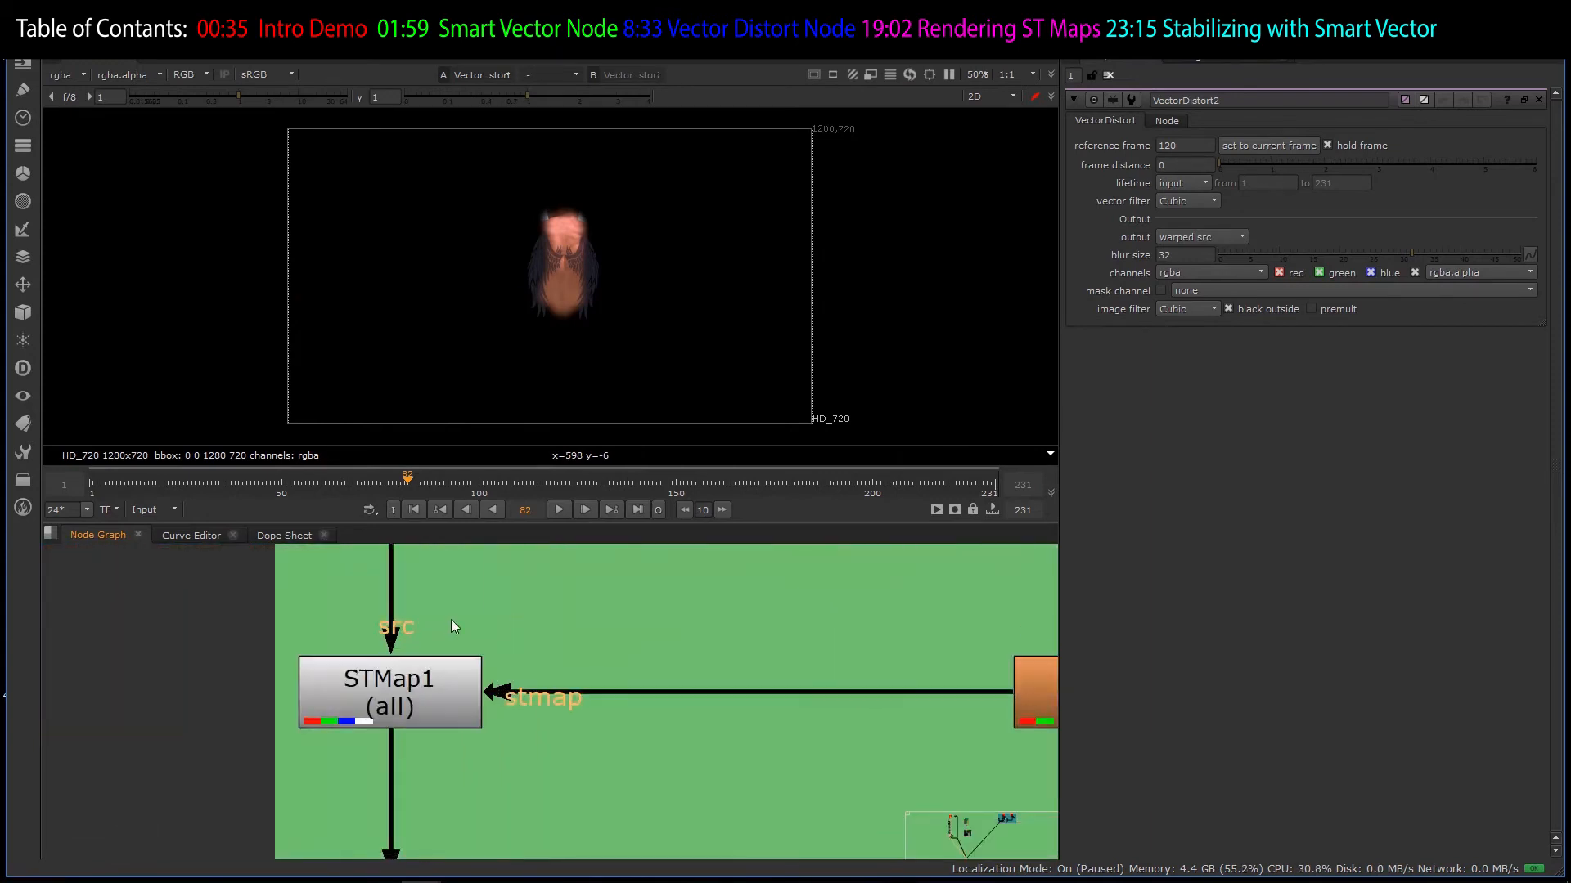
{"action": "left_click_drag", "start_coordinate": [229, 620], "coordinate": [528, 730]}
{"action": "key", "text": "2"}
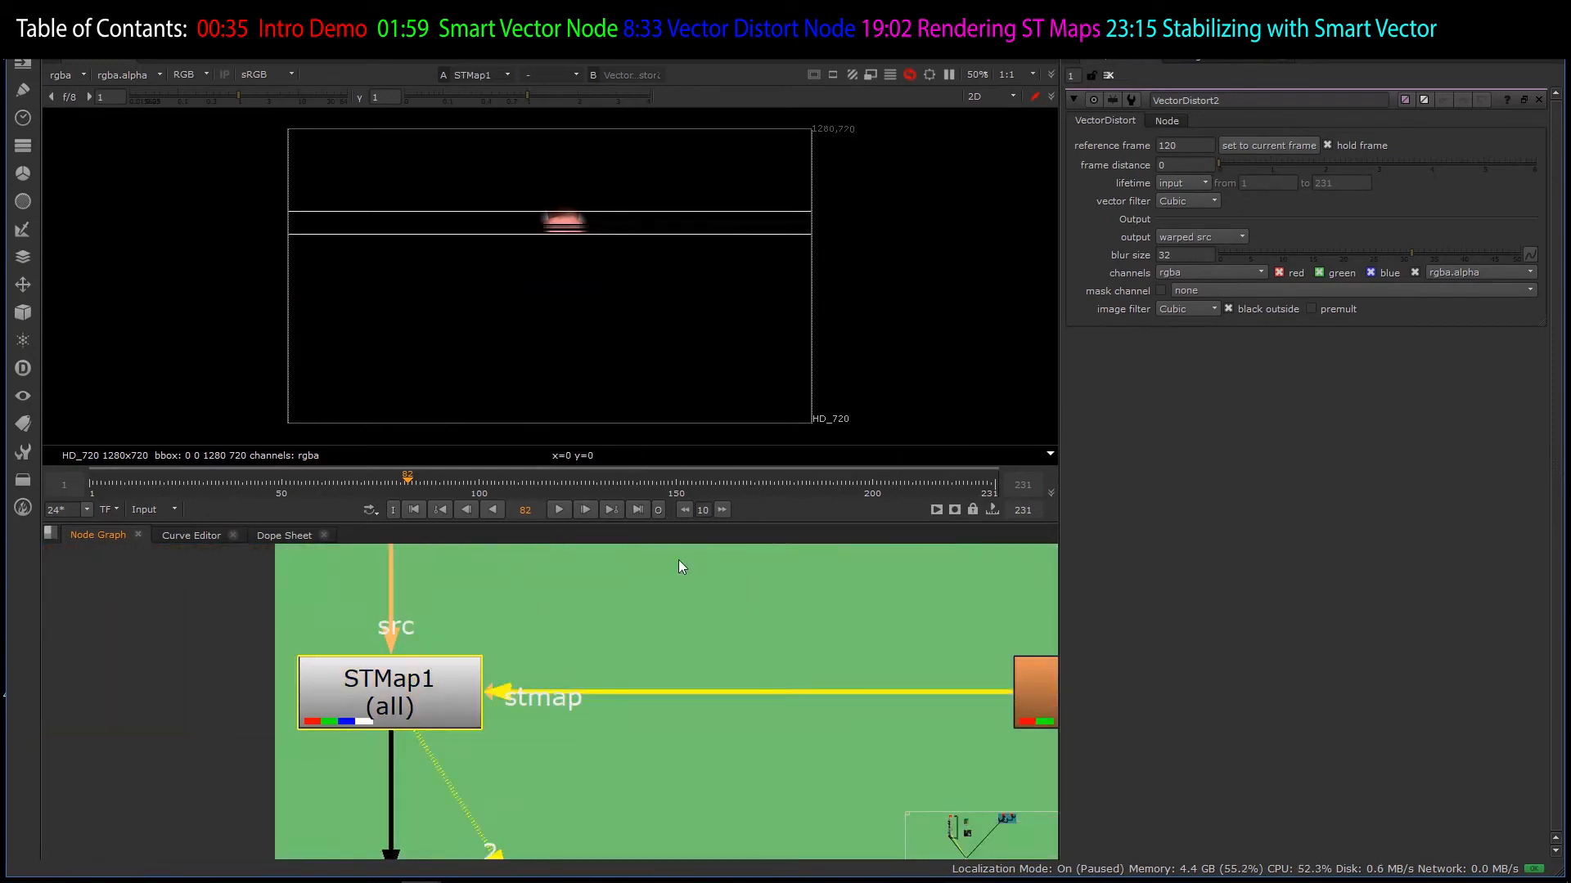
- Compare the VectorDistort2 and STMap1 results up close by alternating between the two viewer inputs
{"action": "scroll", "coordinate": [563, 291], "scroll_direction": "up", "scroll_amount": 6}
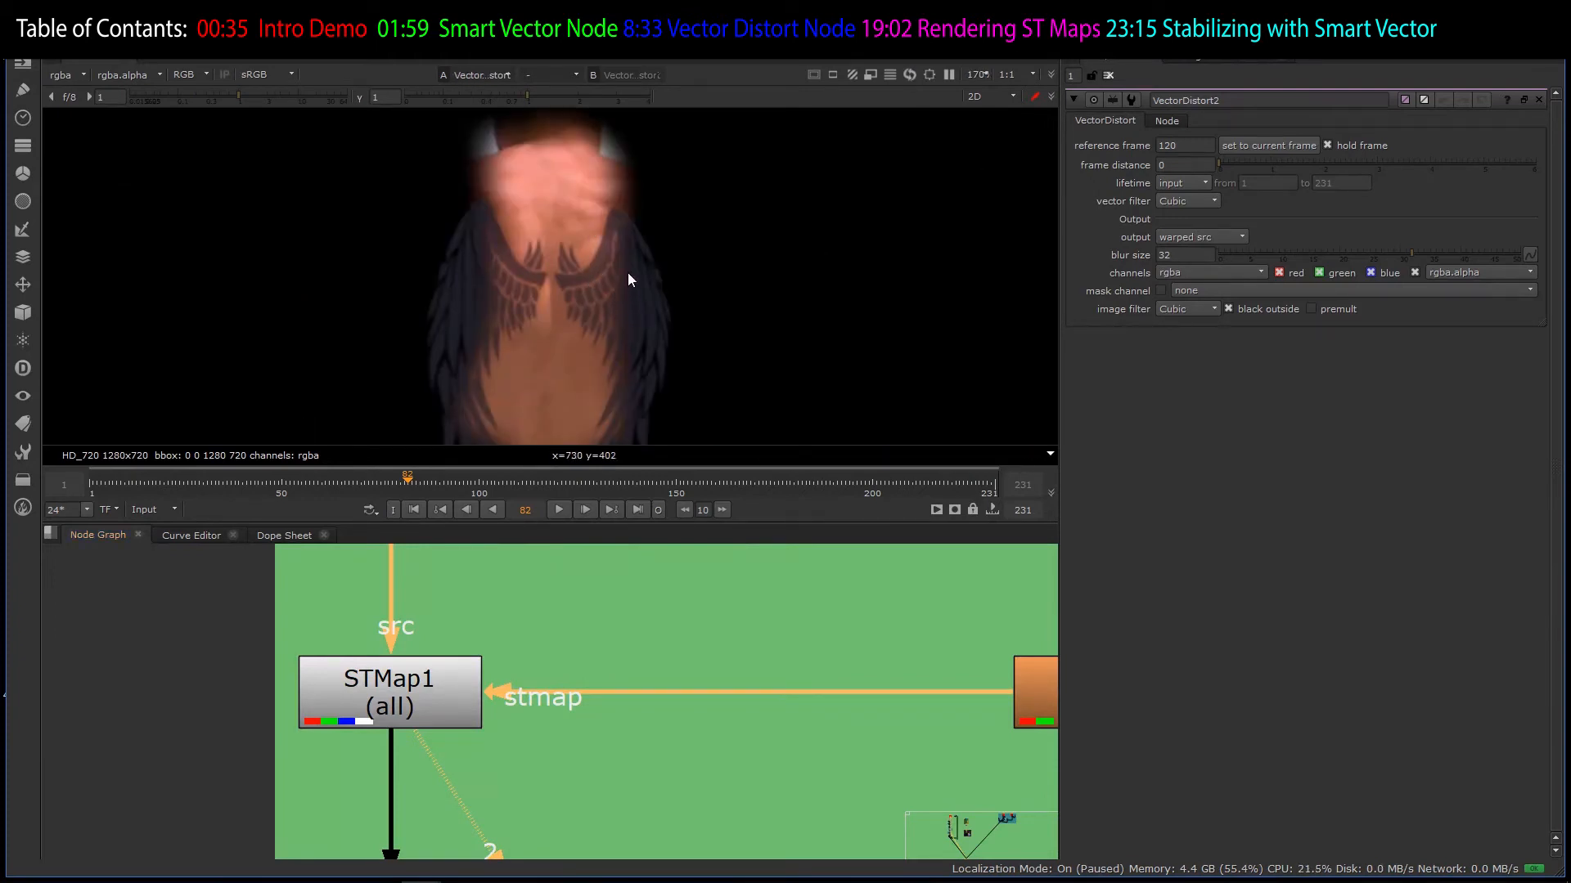
{"action": "key", "text": "1"}
{"action": "key", "text": "2"}
{"action": "key", "text": "1"}
{"action": "key", "text": "2"}
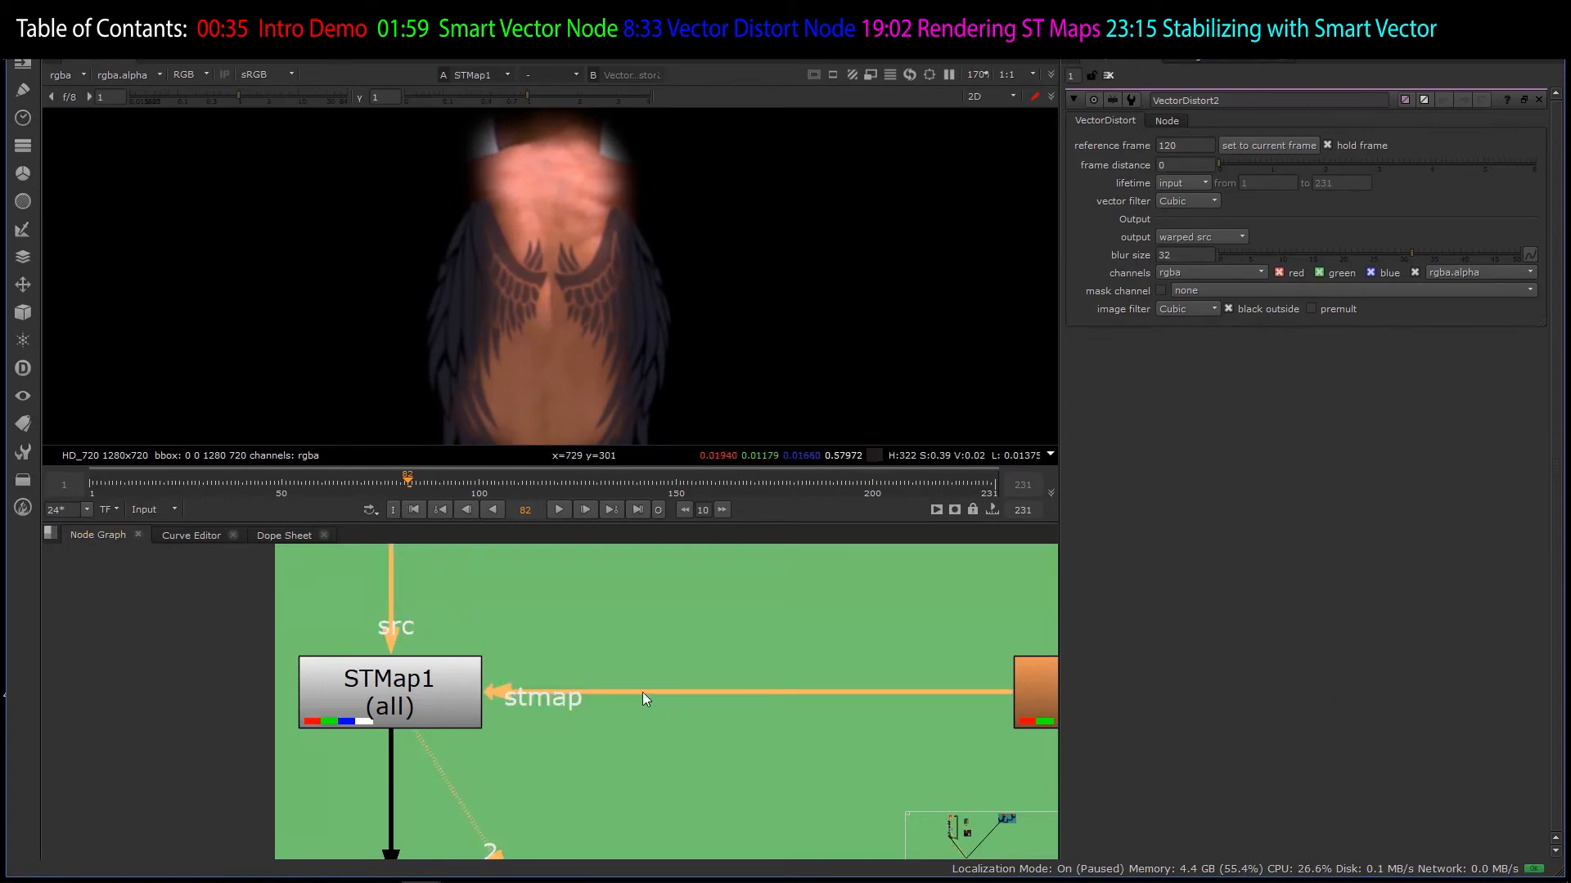
- Disable the Blur8 node feeding STMap1 and compare the unblurred result with VectorDistort2 in the viewer
{"action": "scroll", "coordinate": [641, 692], "scroll_direction": "down", "scroll_amount": 3}
{"action": "scroll", "coordinate": [848, 689], "scroll_direction": "up", "scroll_amount": 3}
{"action": "left_click", "coordinate": [847, 688]}
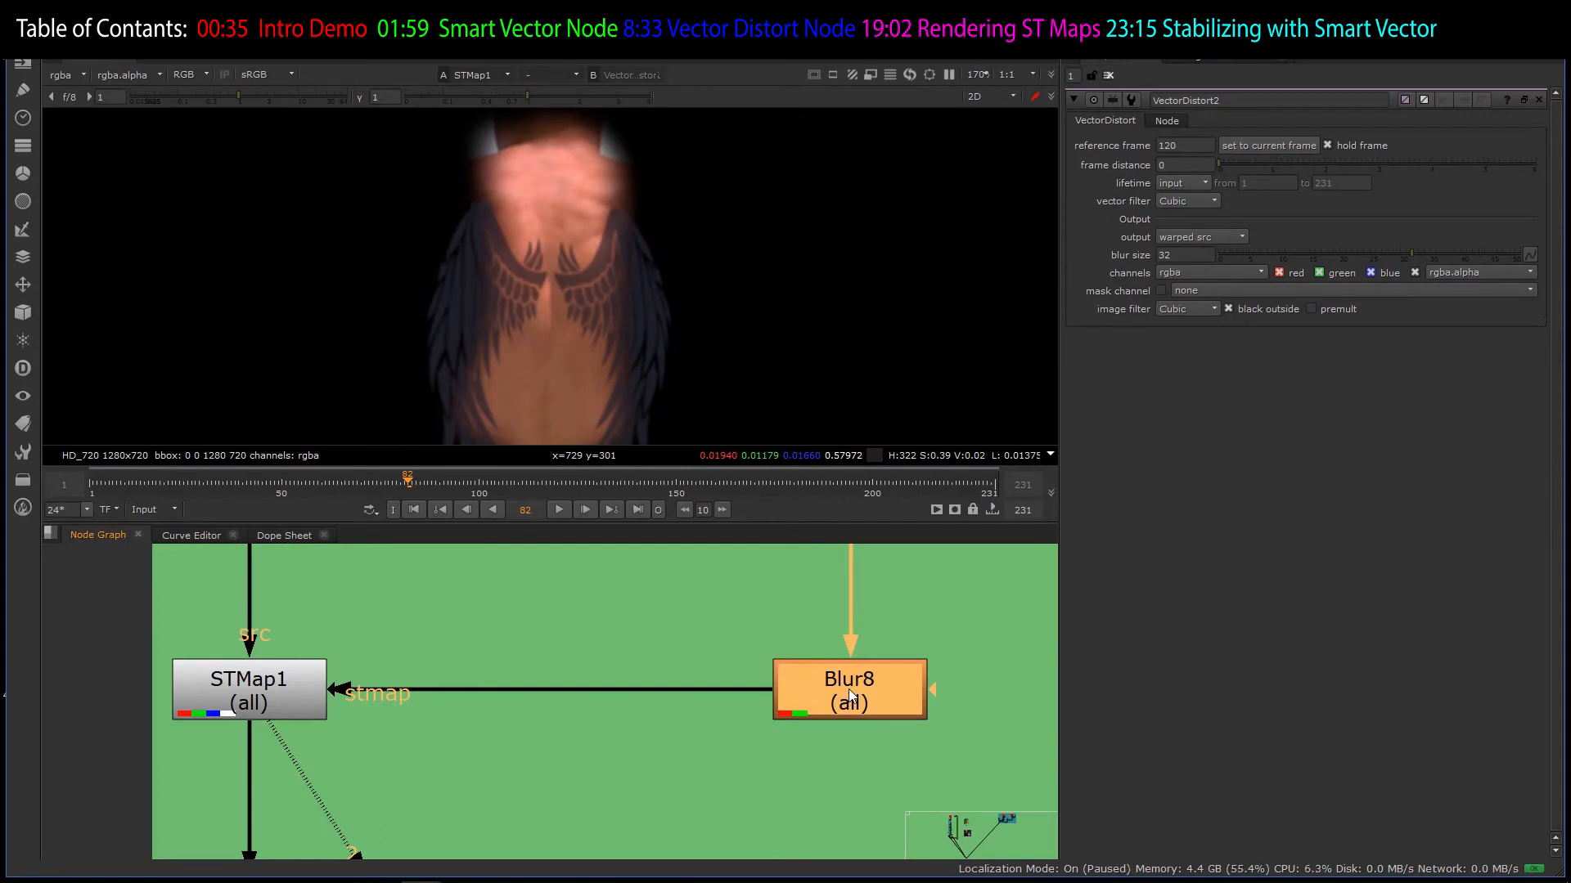
{"action": "key", "text": "d"}
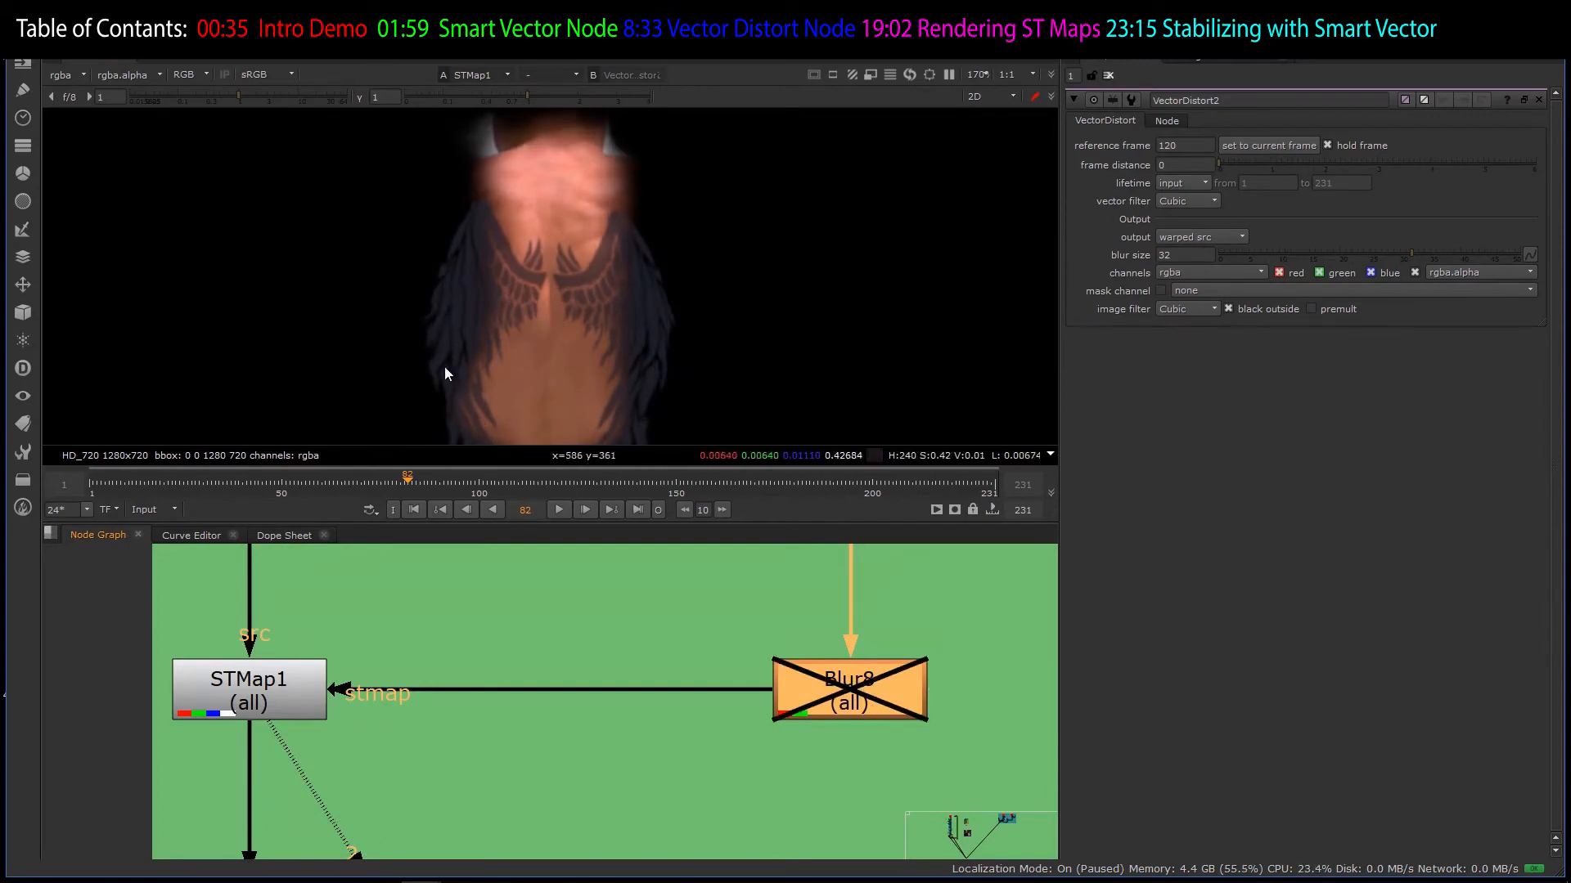
{"action": "key", "text": "1"}
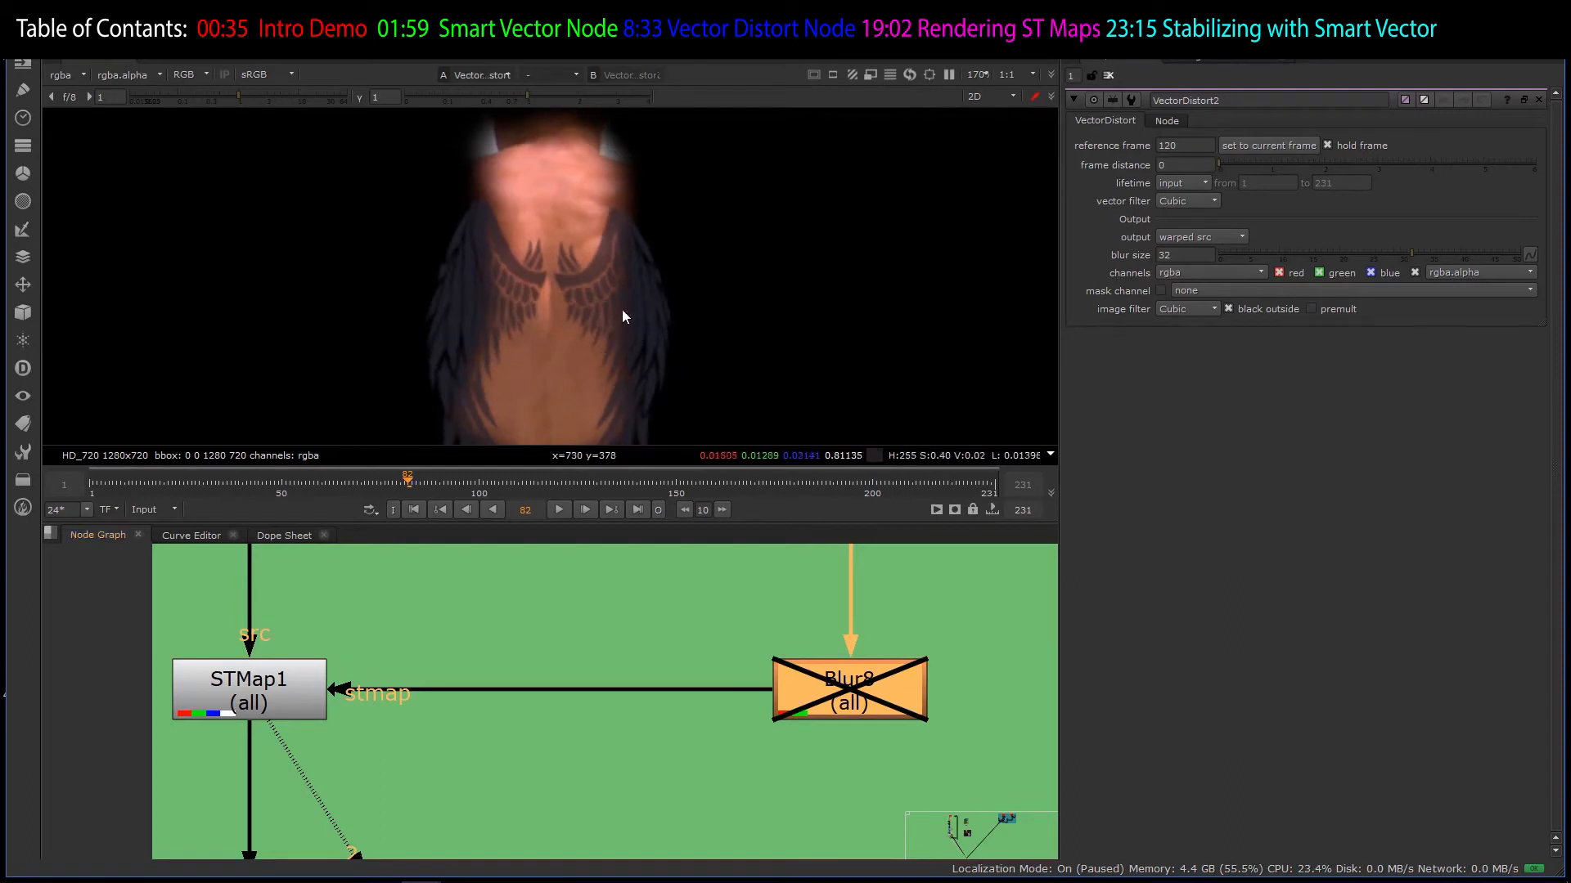
- Set VectorDistort2's blur size to 0
{"action": "scroll", "coordinate": [538, 734], "scroll_direction": "down", "scroll_amount": 8}
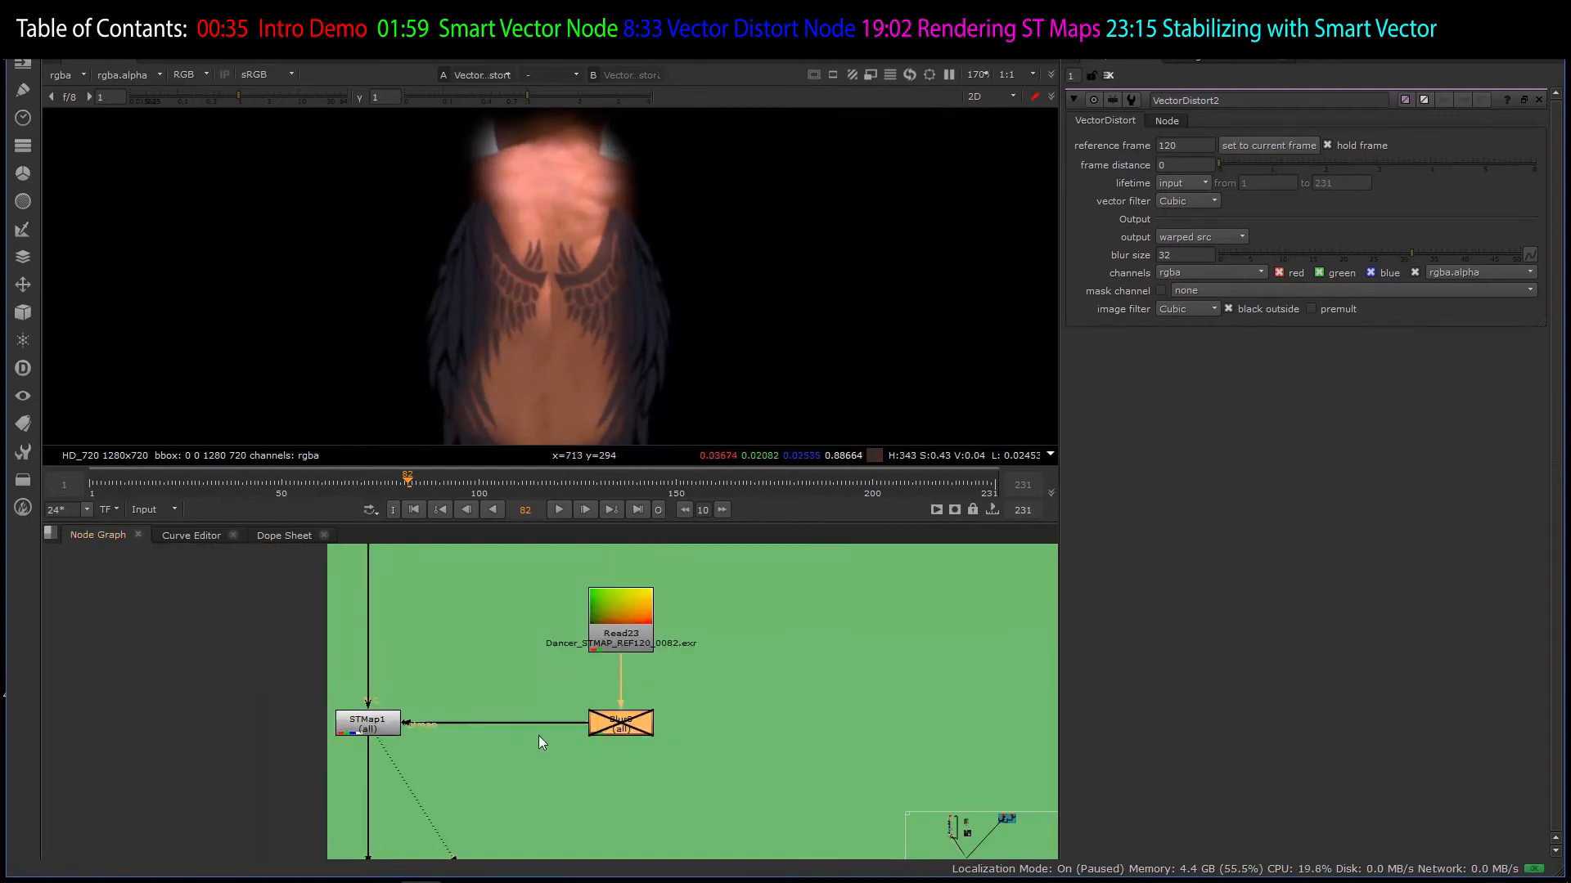
{"action": "scroll", "coordinate": [168, 755], "scroll_direction": "up", "scroll_amount": 3}
{"action": "scroll", "coordinate": [168, 754], "scroll_direction": "up", "scroll_amount": 3}
{"action": "left_click", "coordinate": [166, 775]}
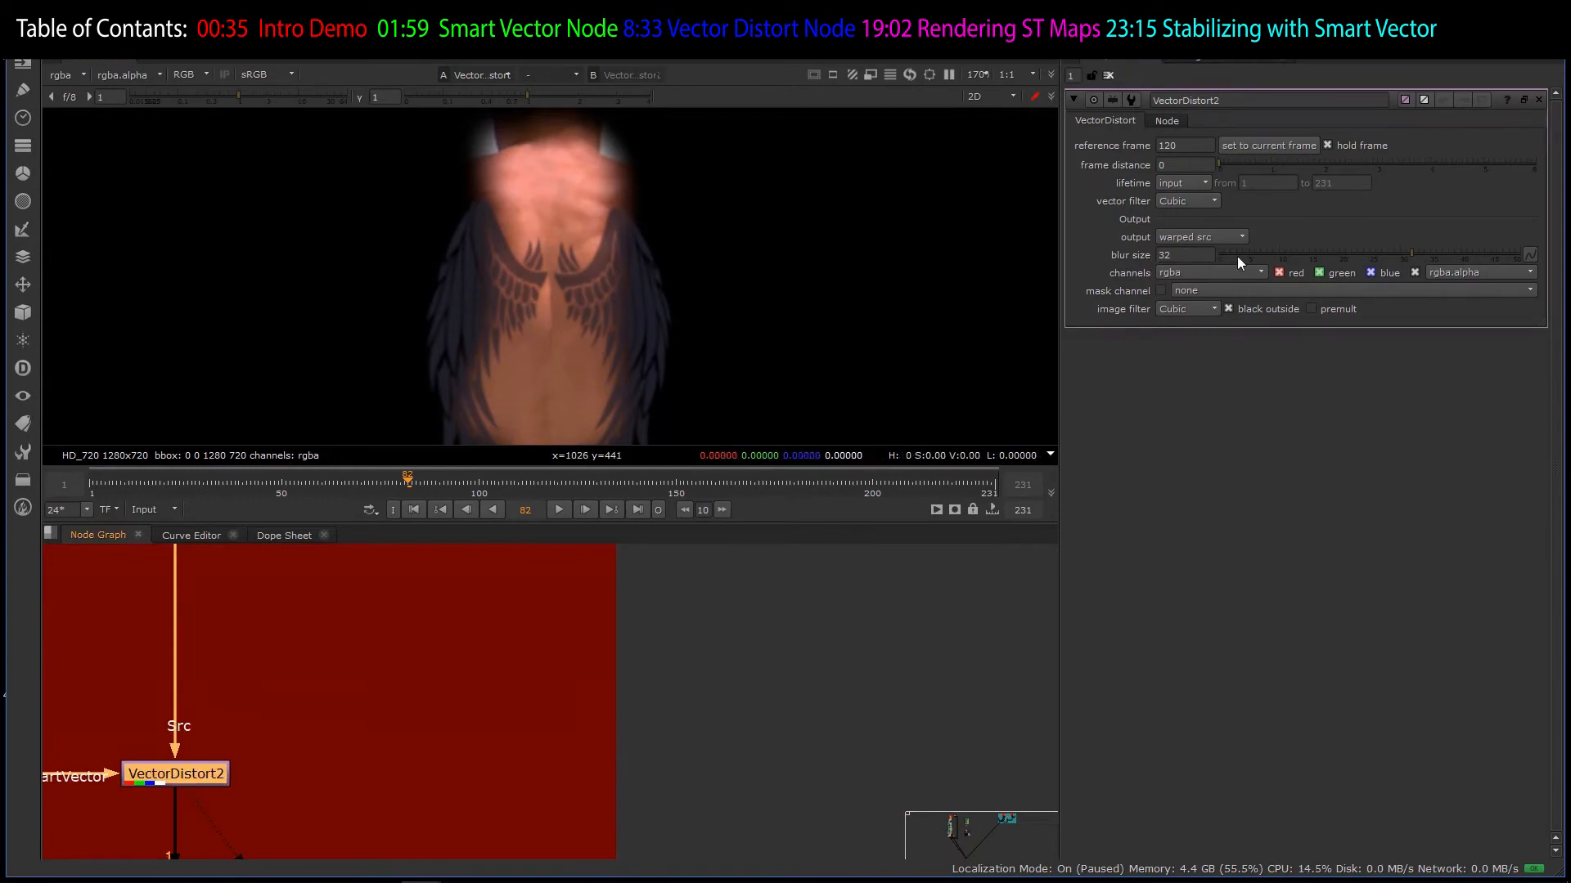
{"action": "left_click_drag", "start_coordinate": [1236, 255], "coordinate": [134, 249]}
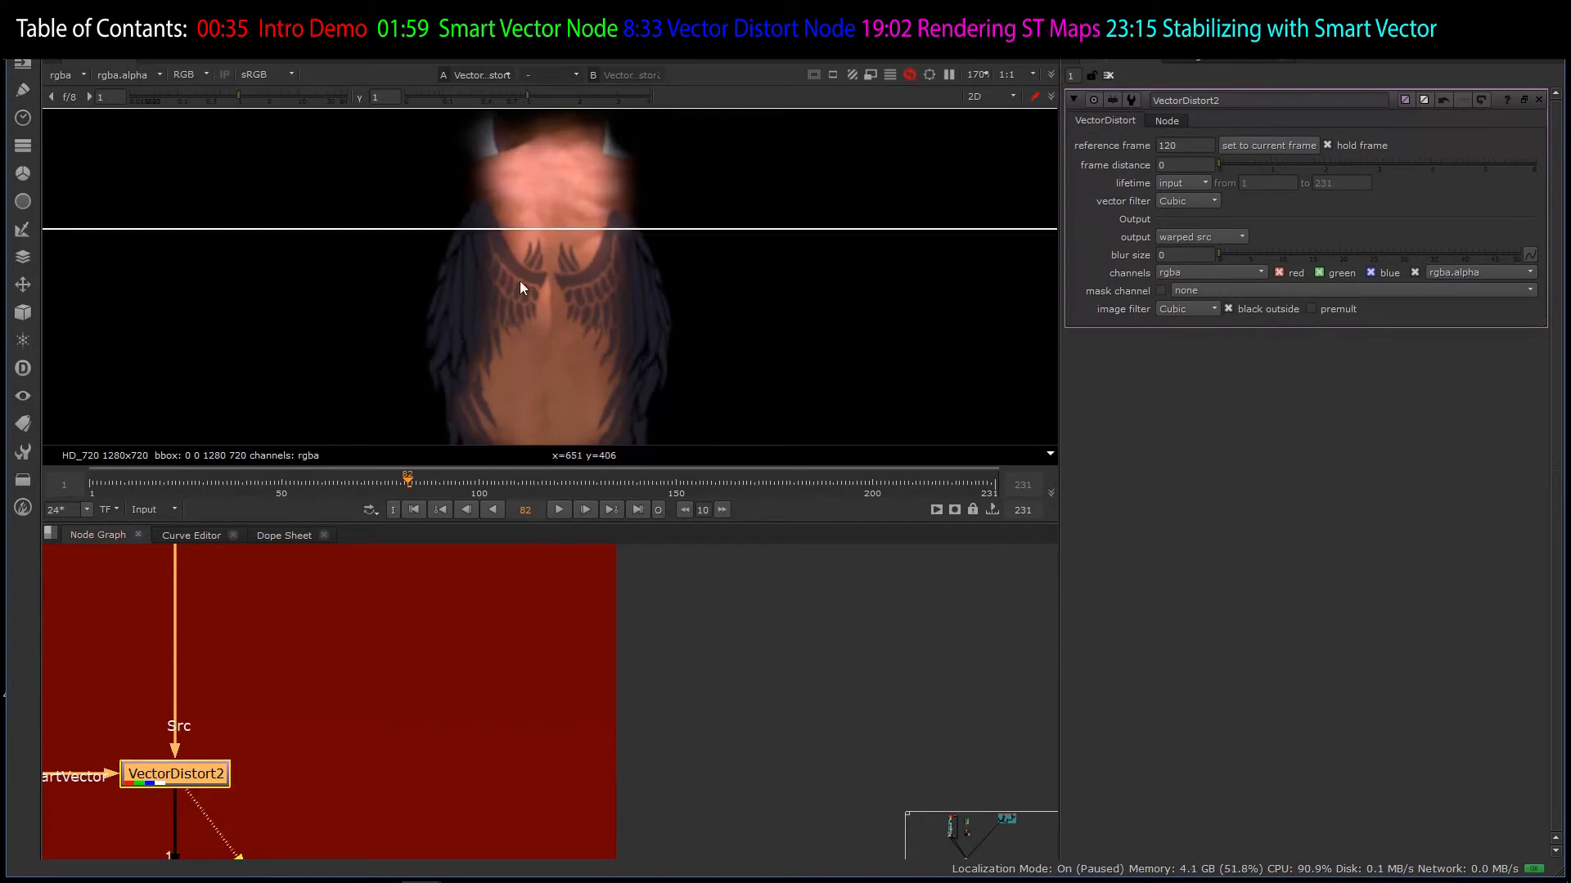
- Compare the unblurred STMap1 and VectorDistort2 results in the viewer, examining the wing tattoo's edges up close
{"action": "key", "text": "2"}
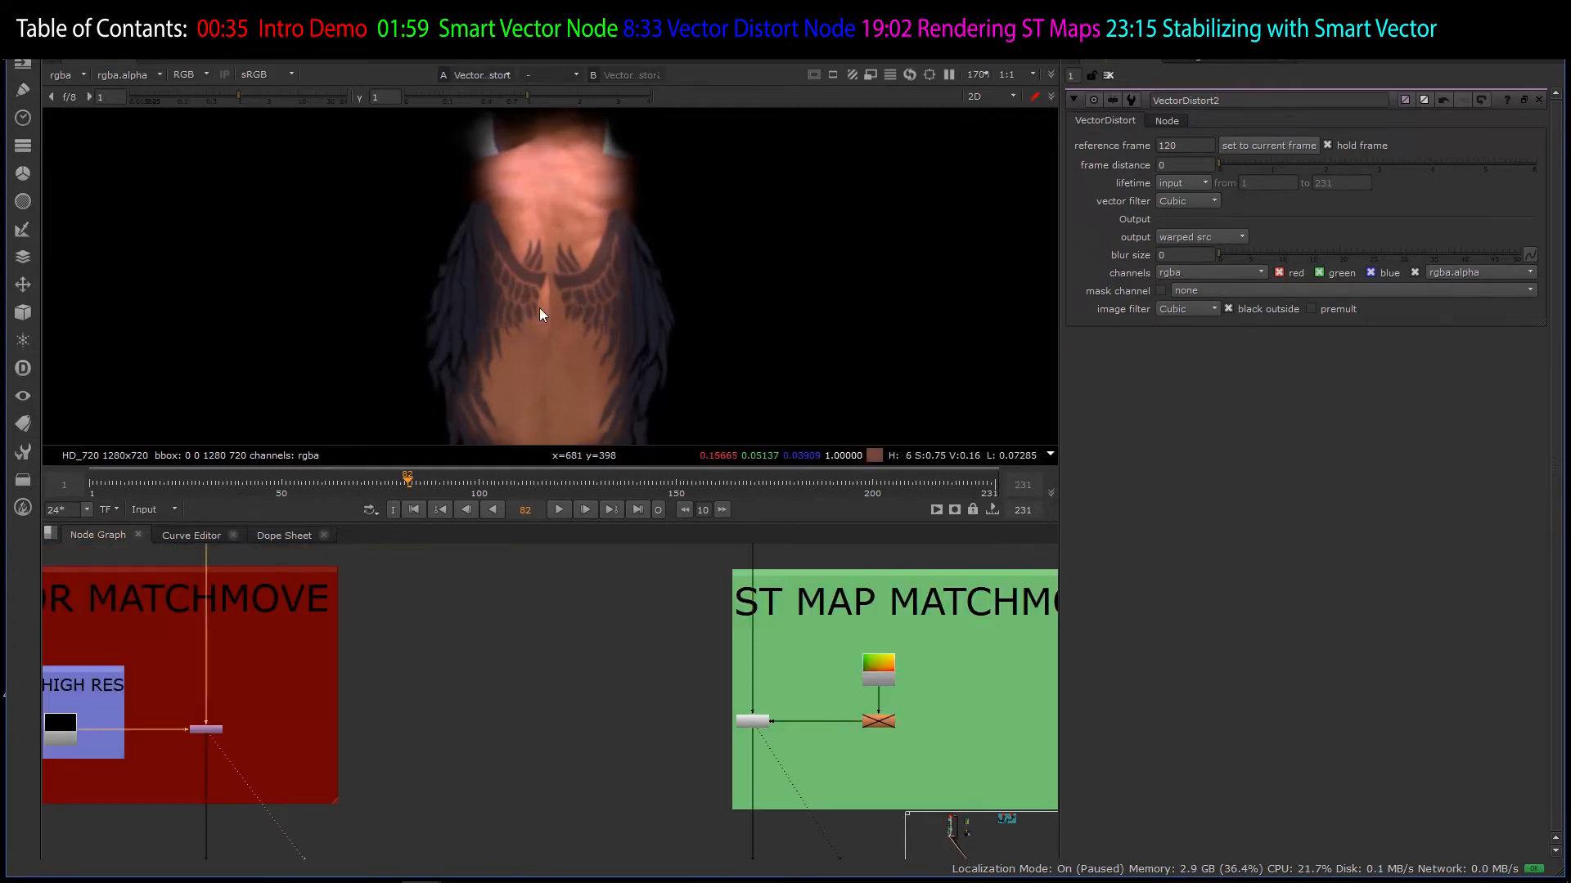
{"action": "key", "text": "1"}
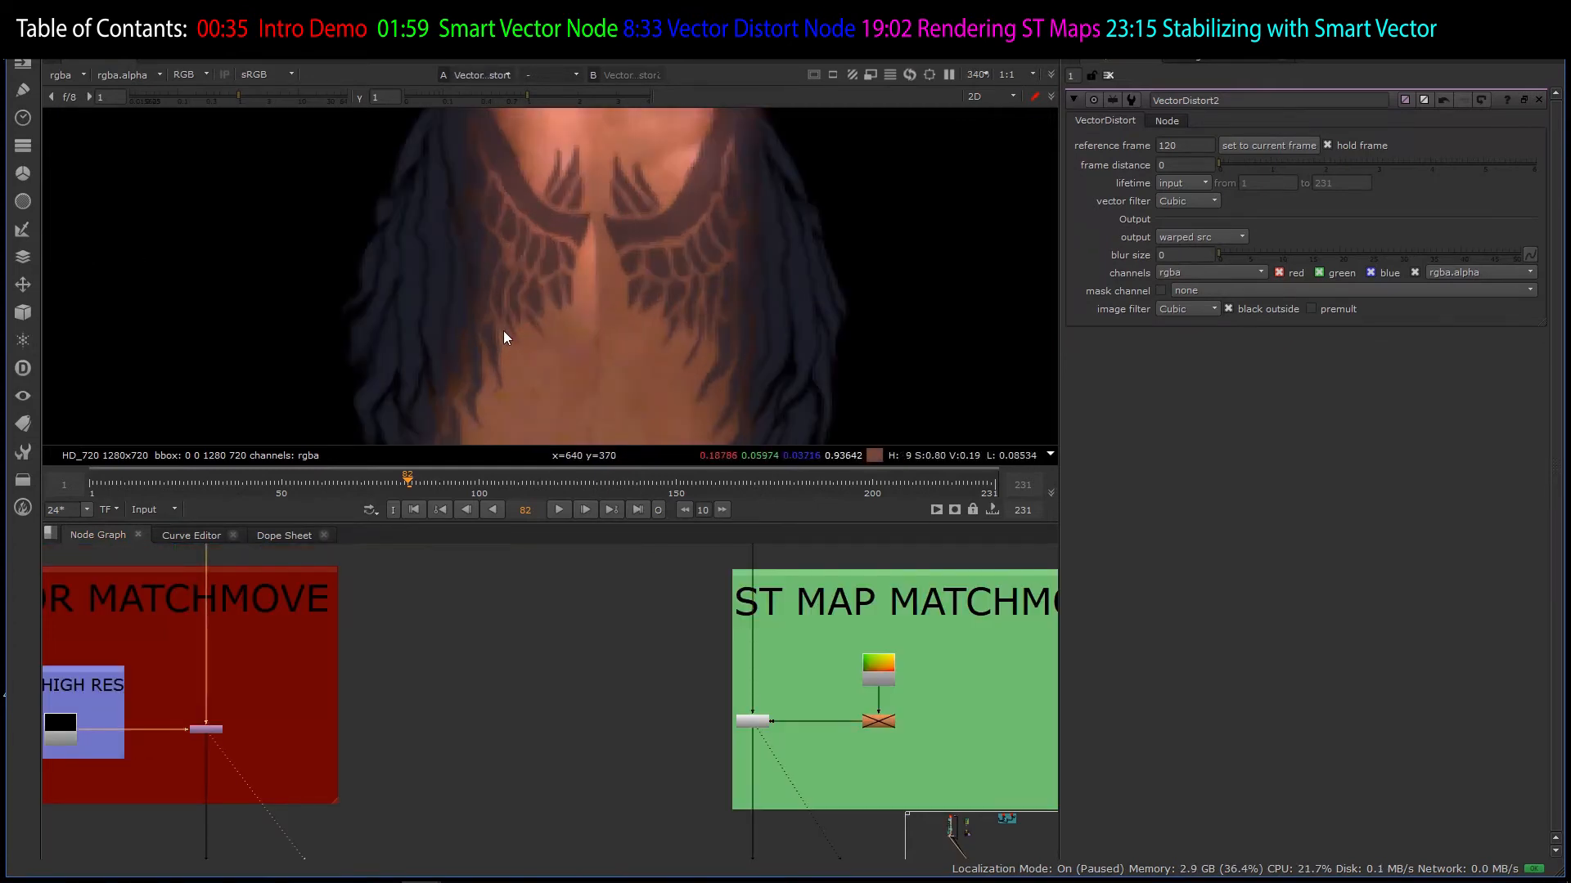
{"action": "scroll", "coordinate": [538, 332], "scroll_direction": "up", "scroll_amount": 1}
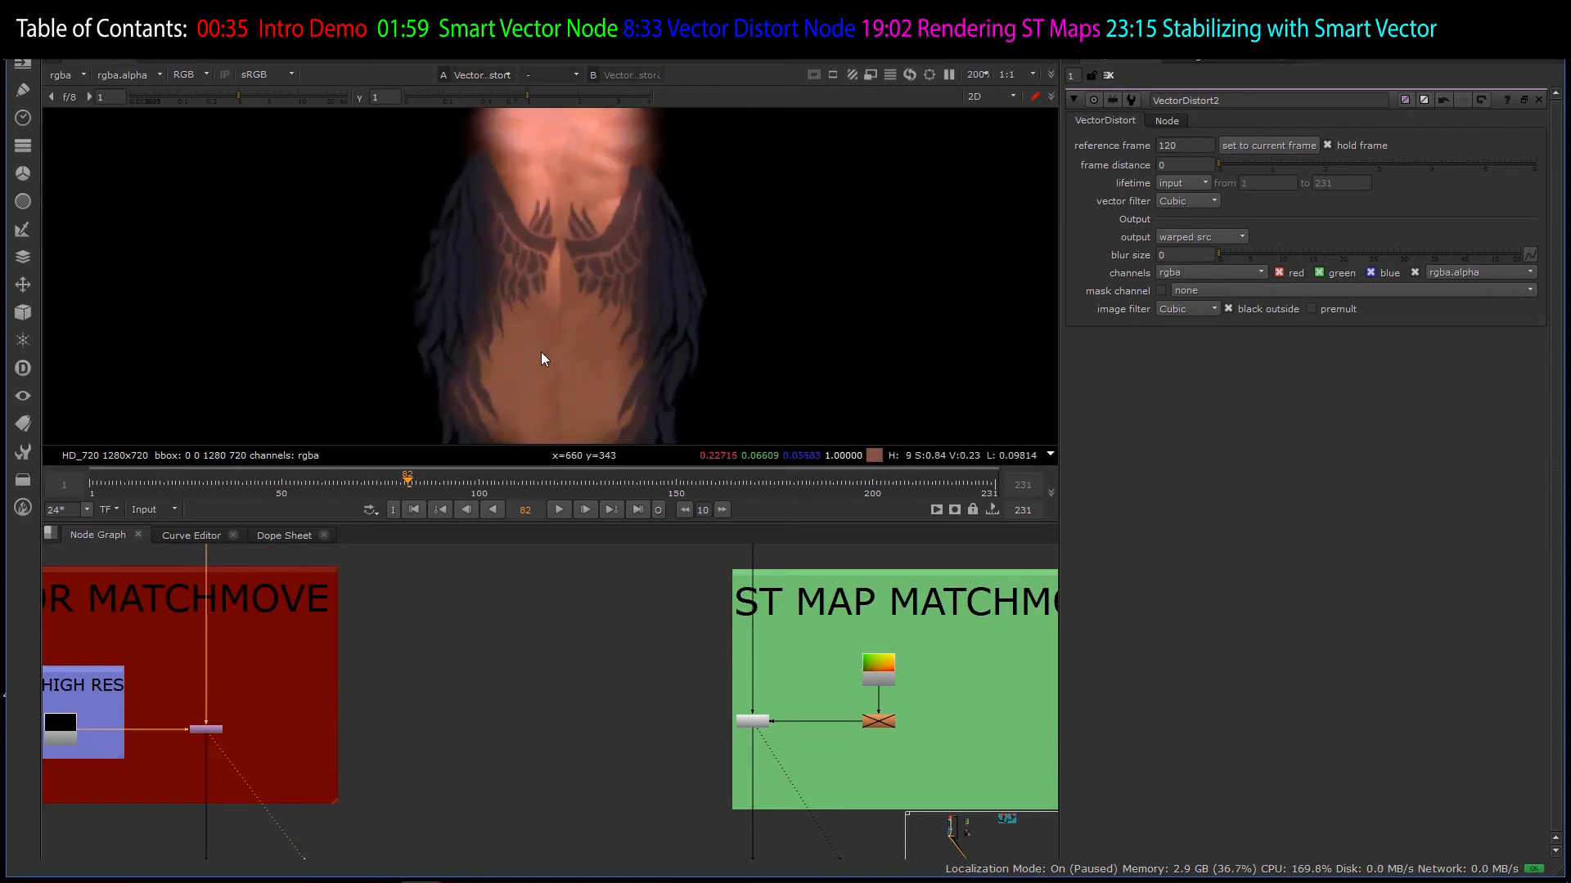
{"action": "scroll", "coordinate": [481, 314], "scroll_direction": "up", "scroll_amount": 4}
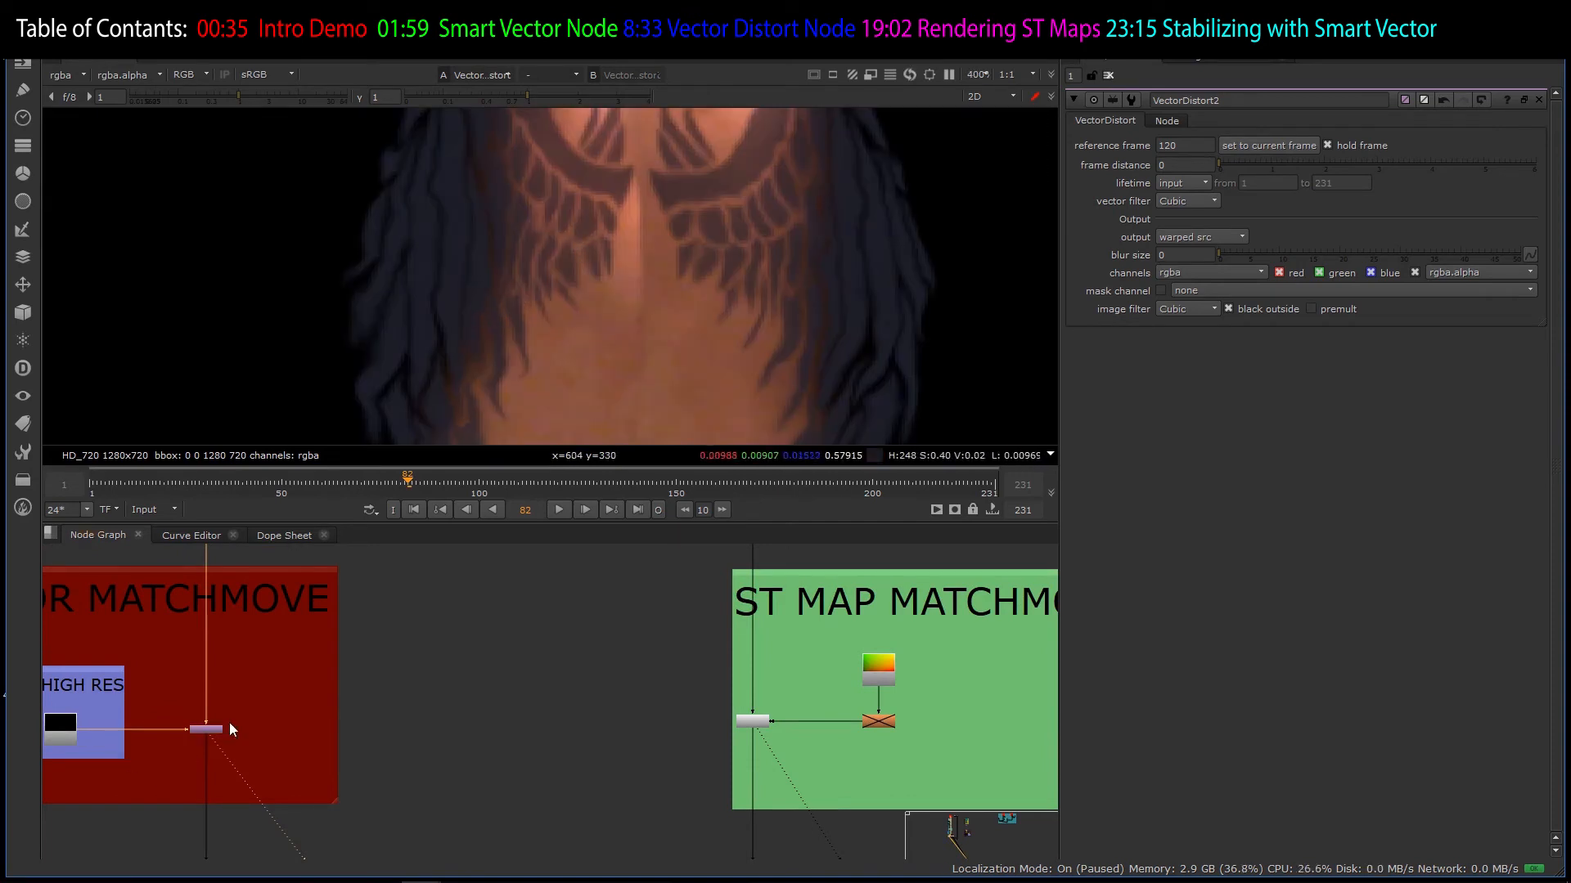
- Set VectorDistort2's blur size to 32
{"action": "scroll", "coordinate": [219, 732], "scroll_direction": "up", "scroll_amount": 6}
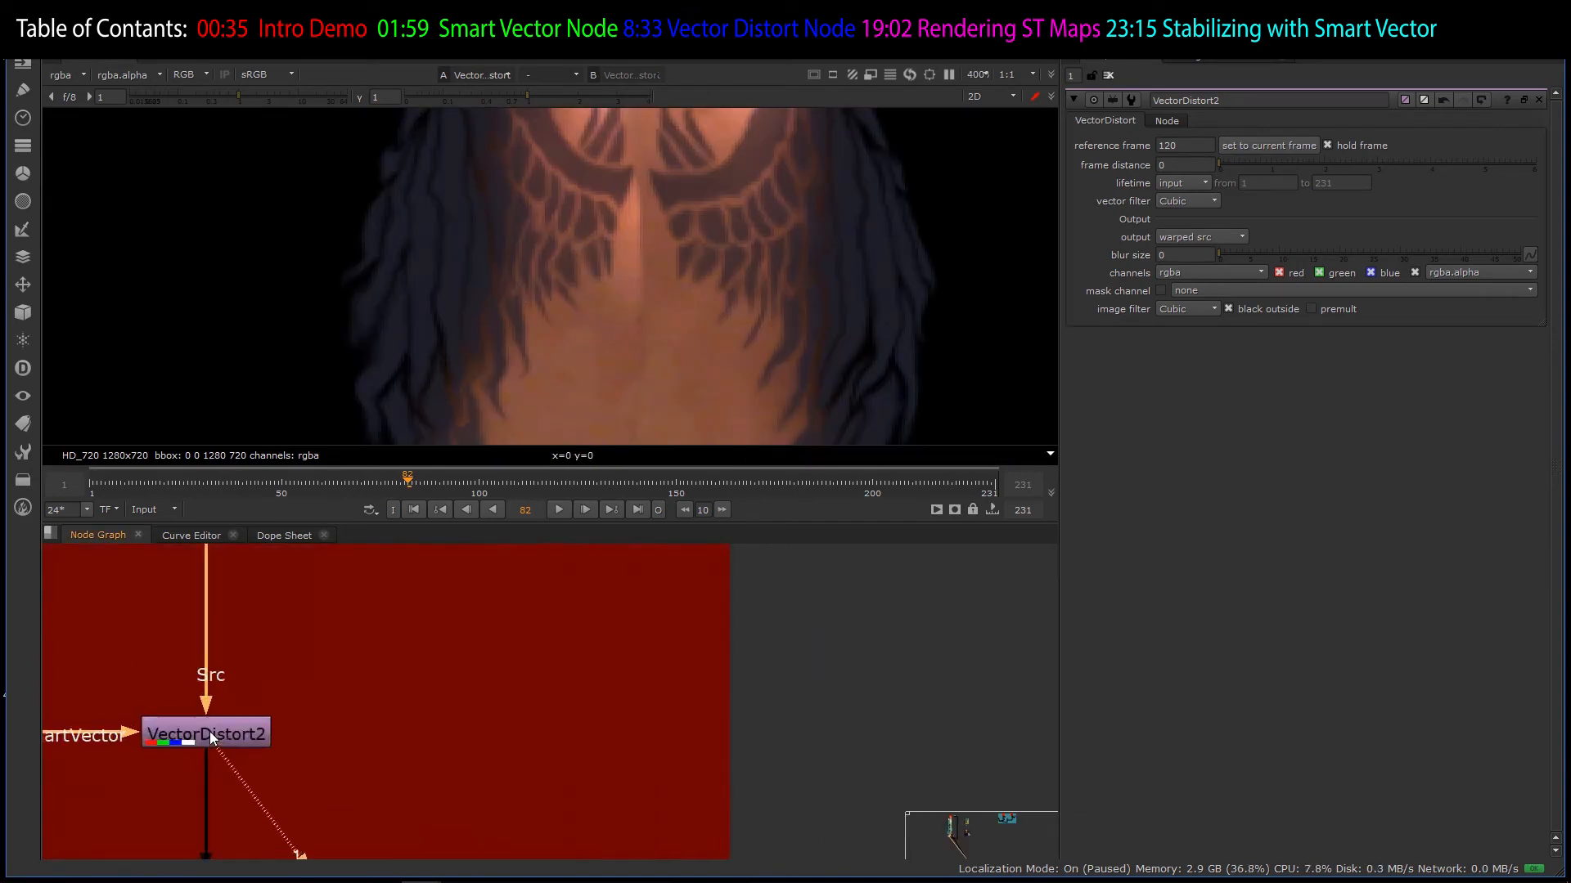
{"action": "scroll", "coordinate": [736, 291], "scroll_direction": "down", "scroll_amount": 3}
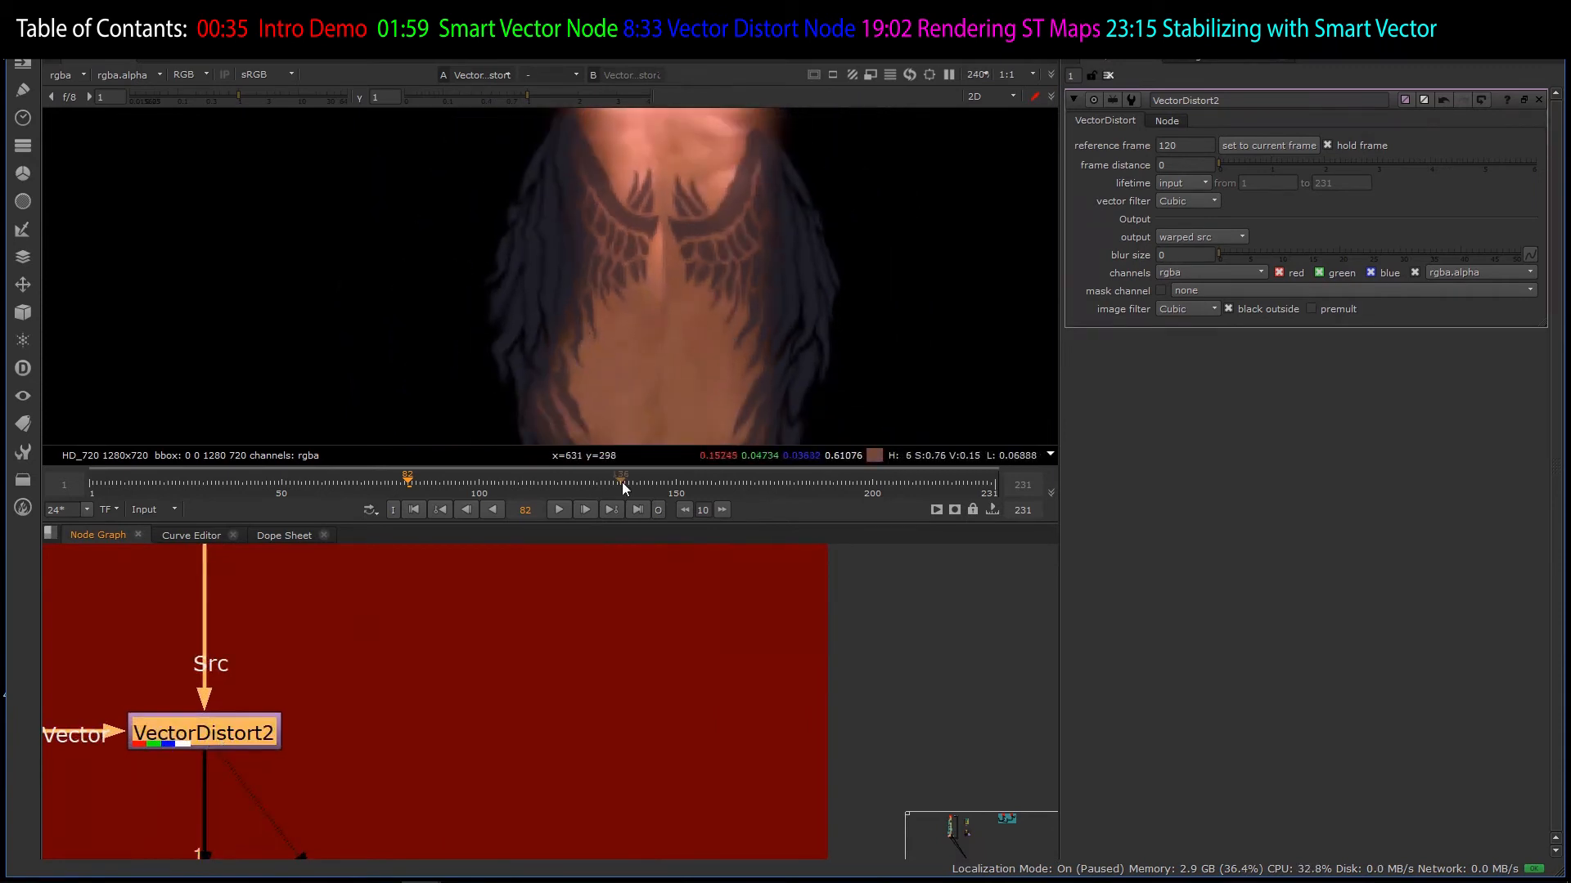
{"action": "left_click", "coordinate": [1198, 258]}
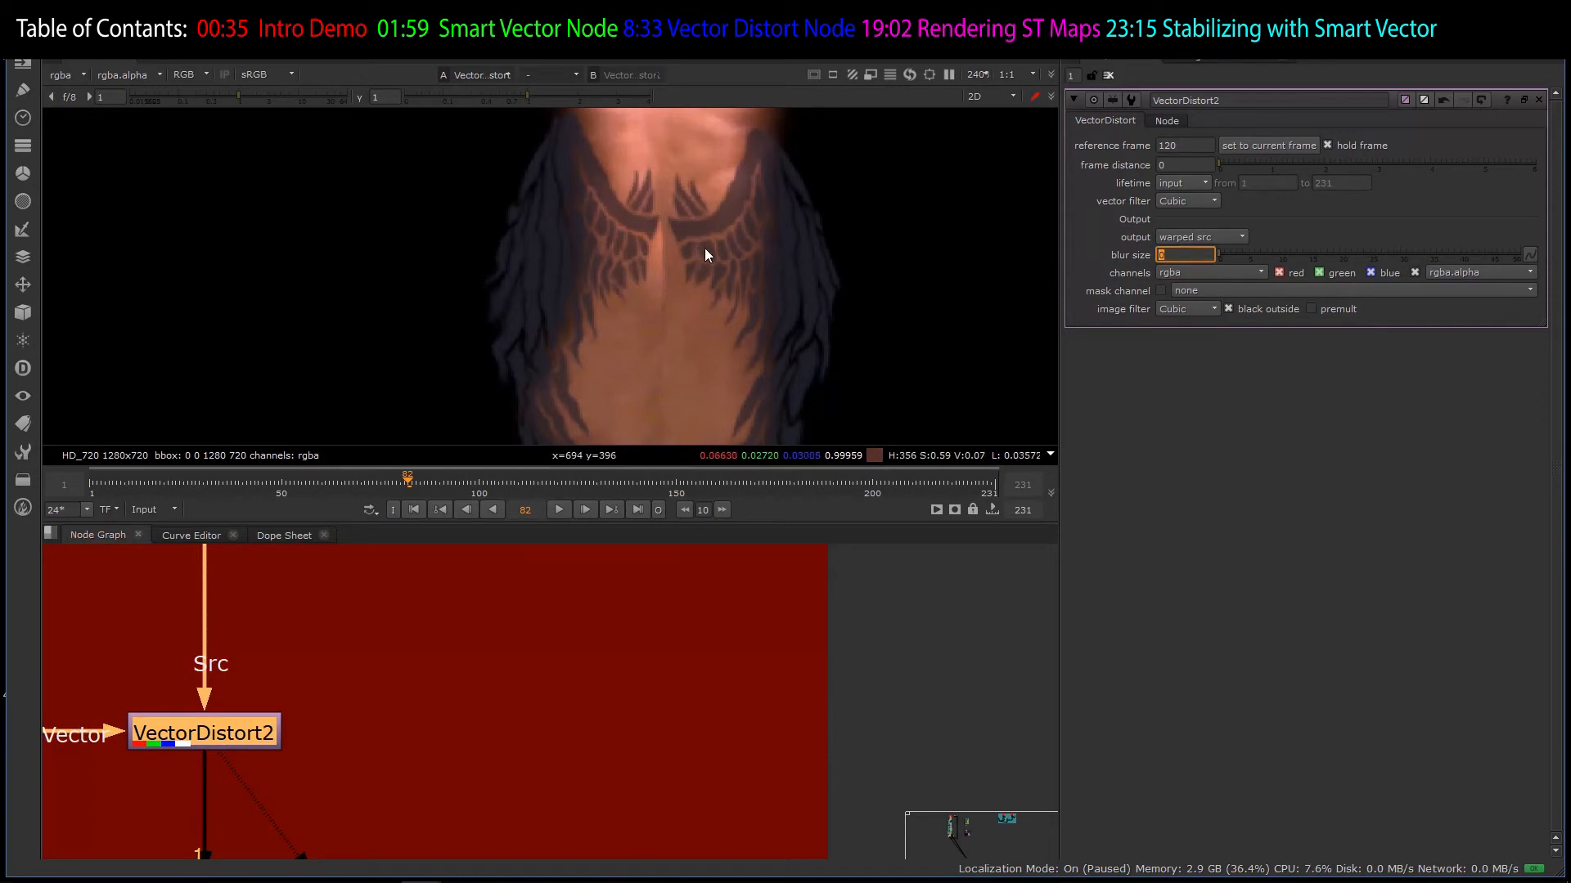
{"action": "type", "text": "32"}
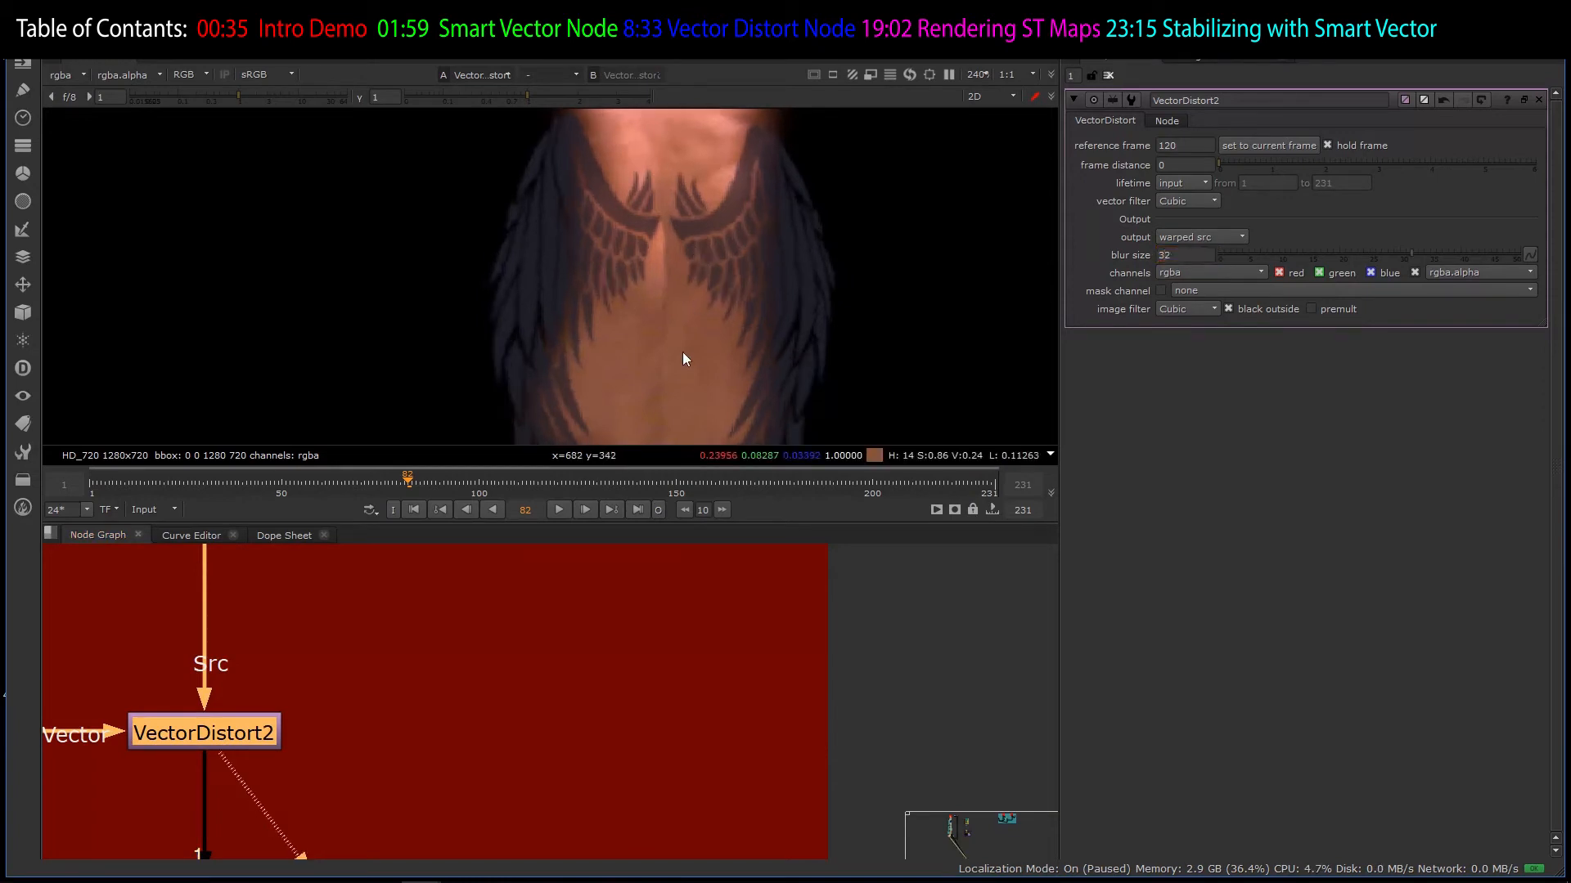
- Go to frame 54 to check the warped wing tattoo from VectorDistort2 at another point in the shot
{"action": "scroll", "coordinate": [577, 385], "scroll_direction": "down", "scroll_amount": 3}
{"action": "scroll", "coordinate": [583, 372], "scroll_direction": "up", "scroll_amount": 2}
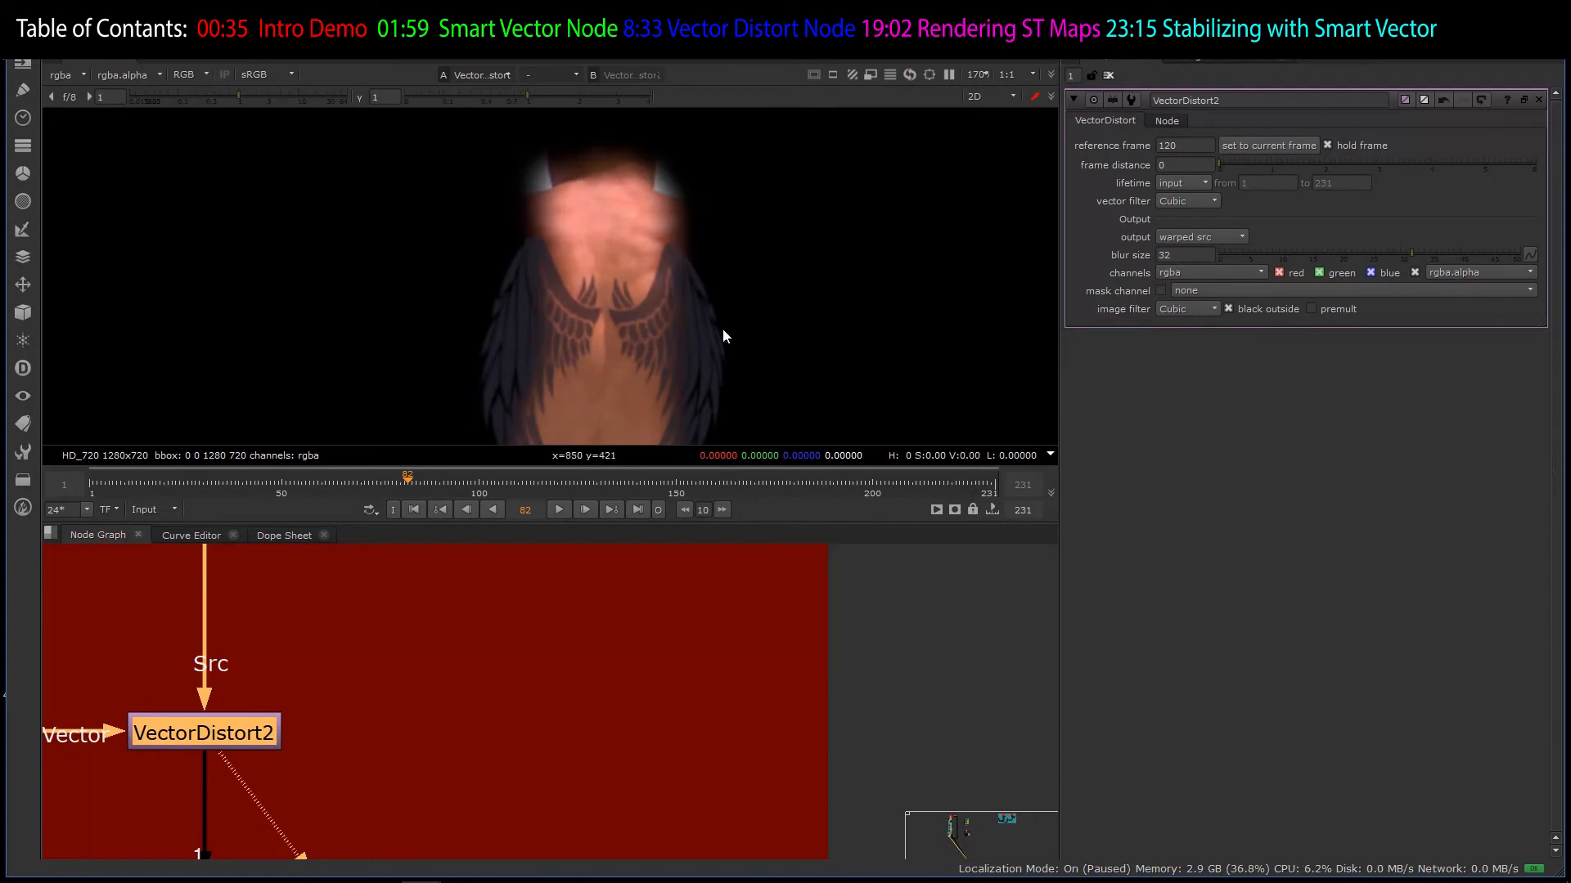
{"action": "left_click", "coordinate": [297, 479]}
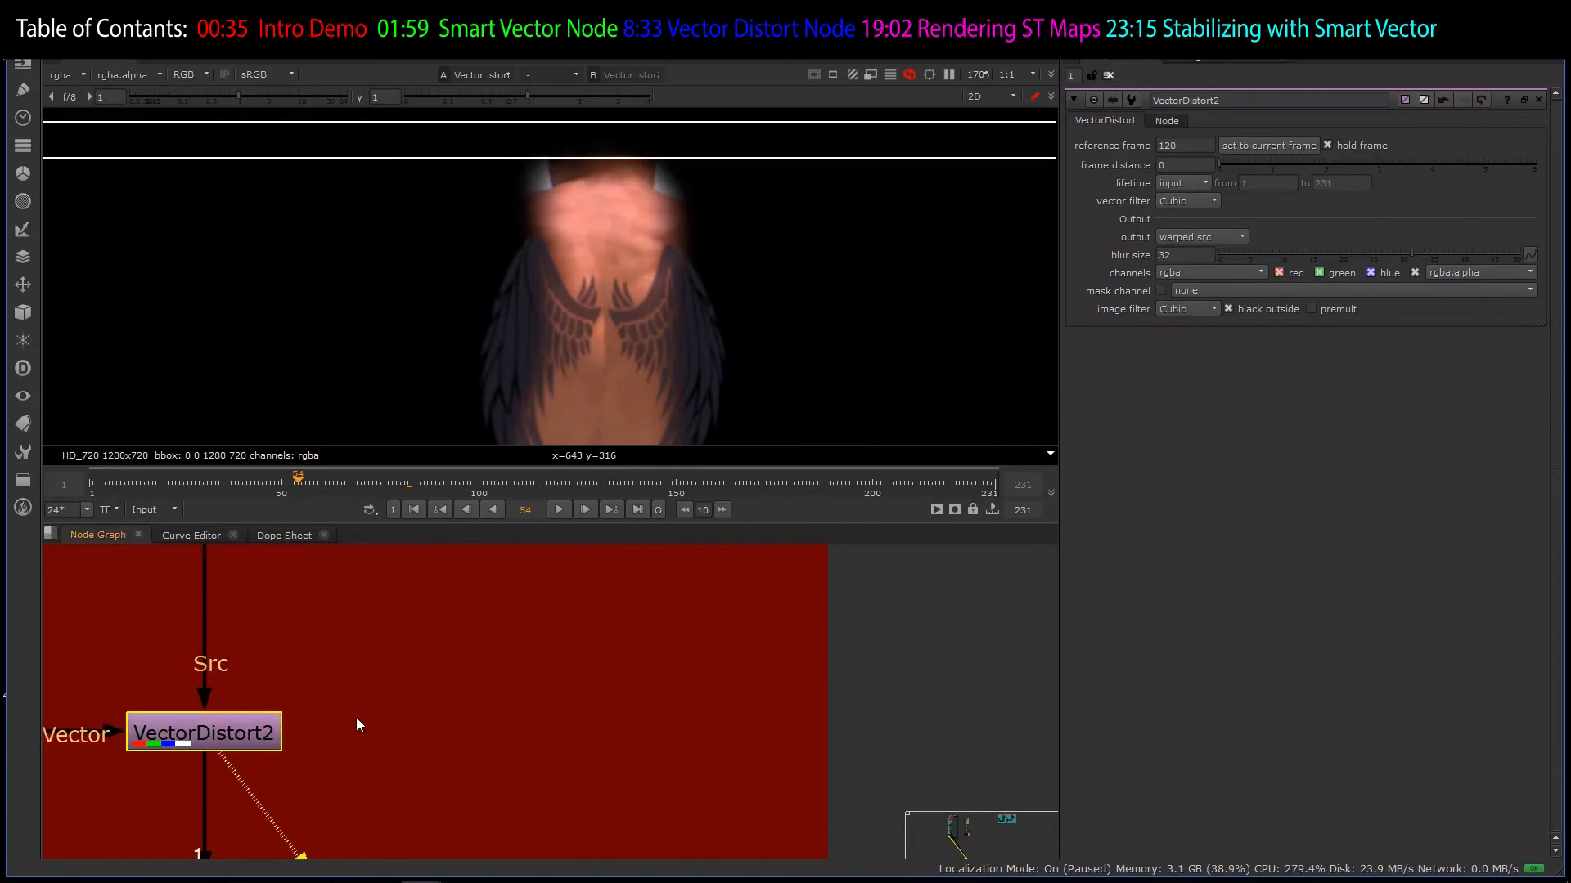
- Re-enable the Blur8 node between Read23 and STMap1 in the ST MAP MATCHMOVE group
{"action": "scroll", "coordinate": [356, 718], "scroll_direction": "down", "scroll_amount": 10}
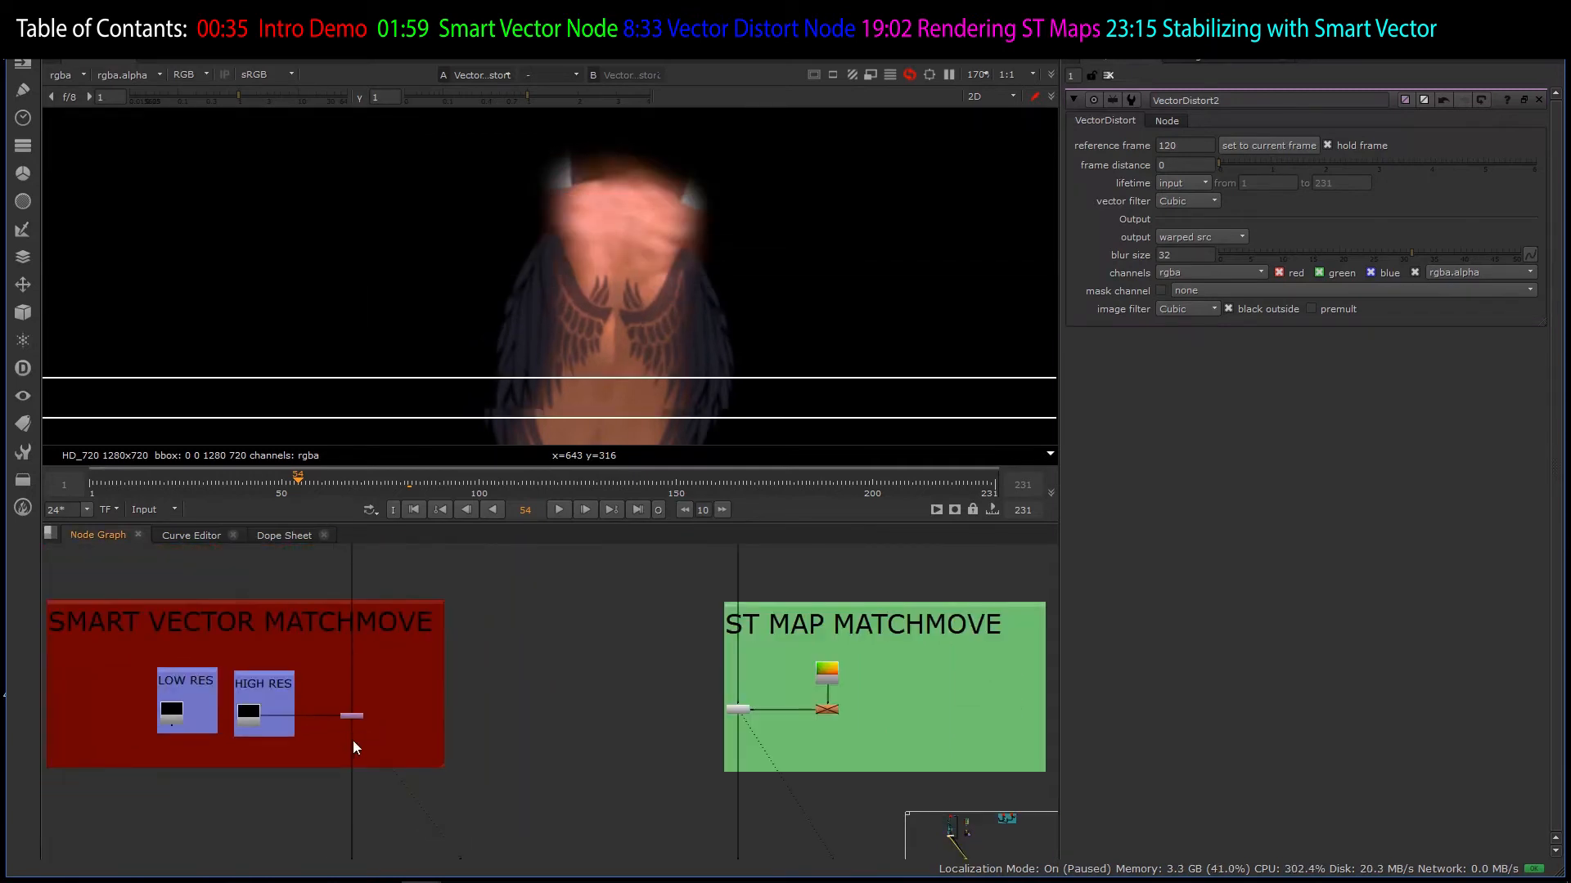
{"action": "scroll", "coordinate": [356, 732], "scroll_direction": "up", "scroll_amount": 5}
{"action": "scroll", "coordinate": [360, 730], "scroll_direction": "down", "scroll_amount": 5}
{"action": "scroll", "coordinate": [404, 725], "scroll_direction": "down", "scroll_amount": 2}
{"action": "scroll", "coordinate": [808, 719], "scroll_direction": "up", "scroll_amount": 8}
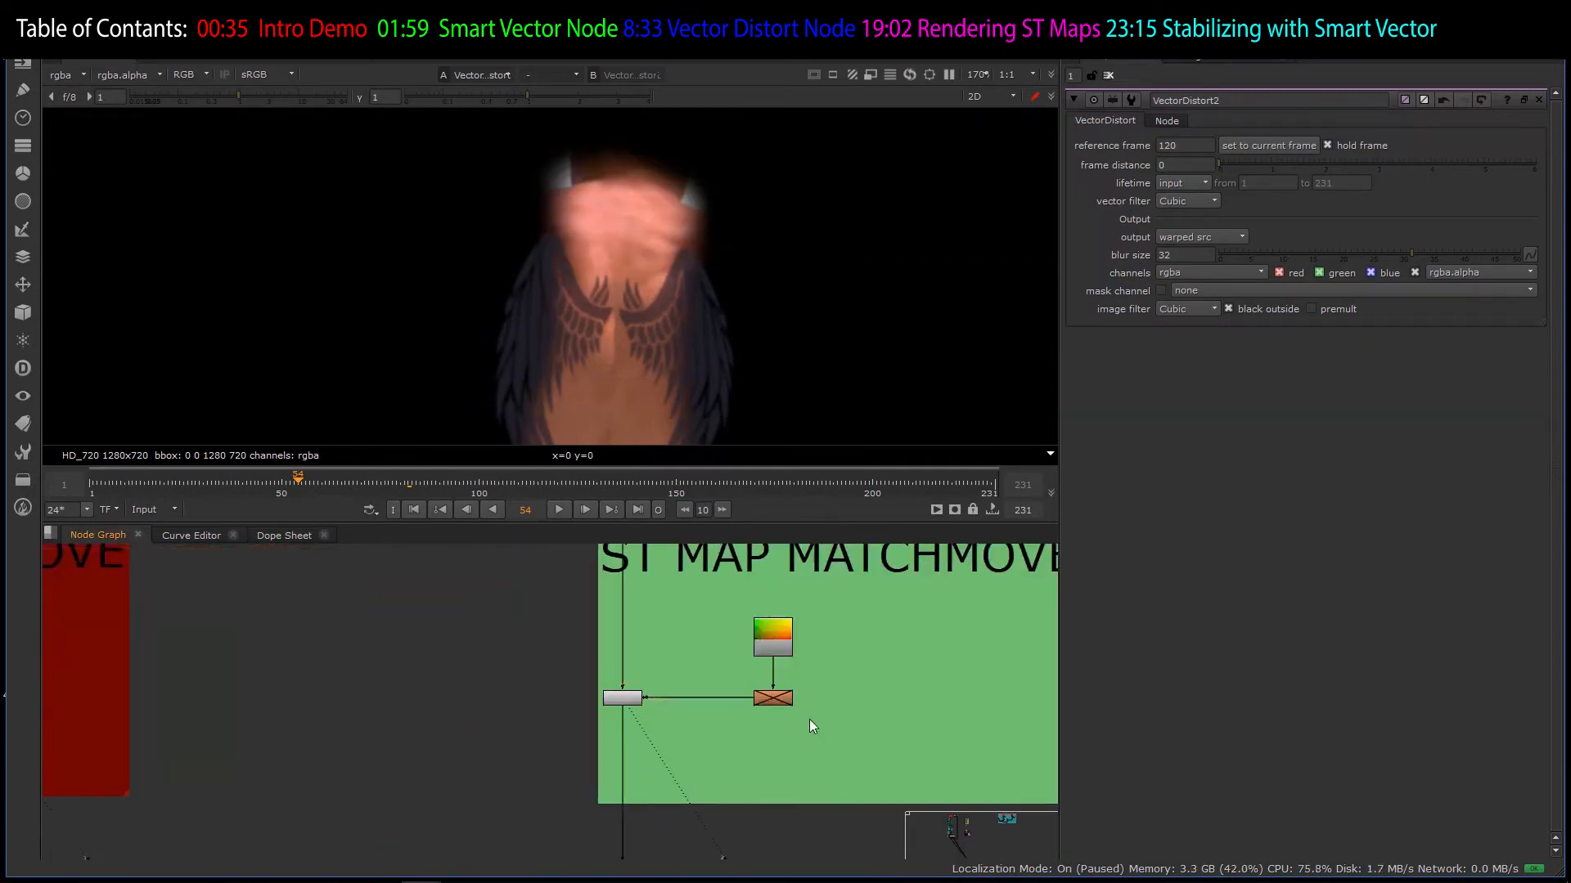
{"action": "left_click", "coordinate": [757, 566]}
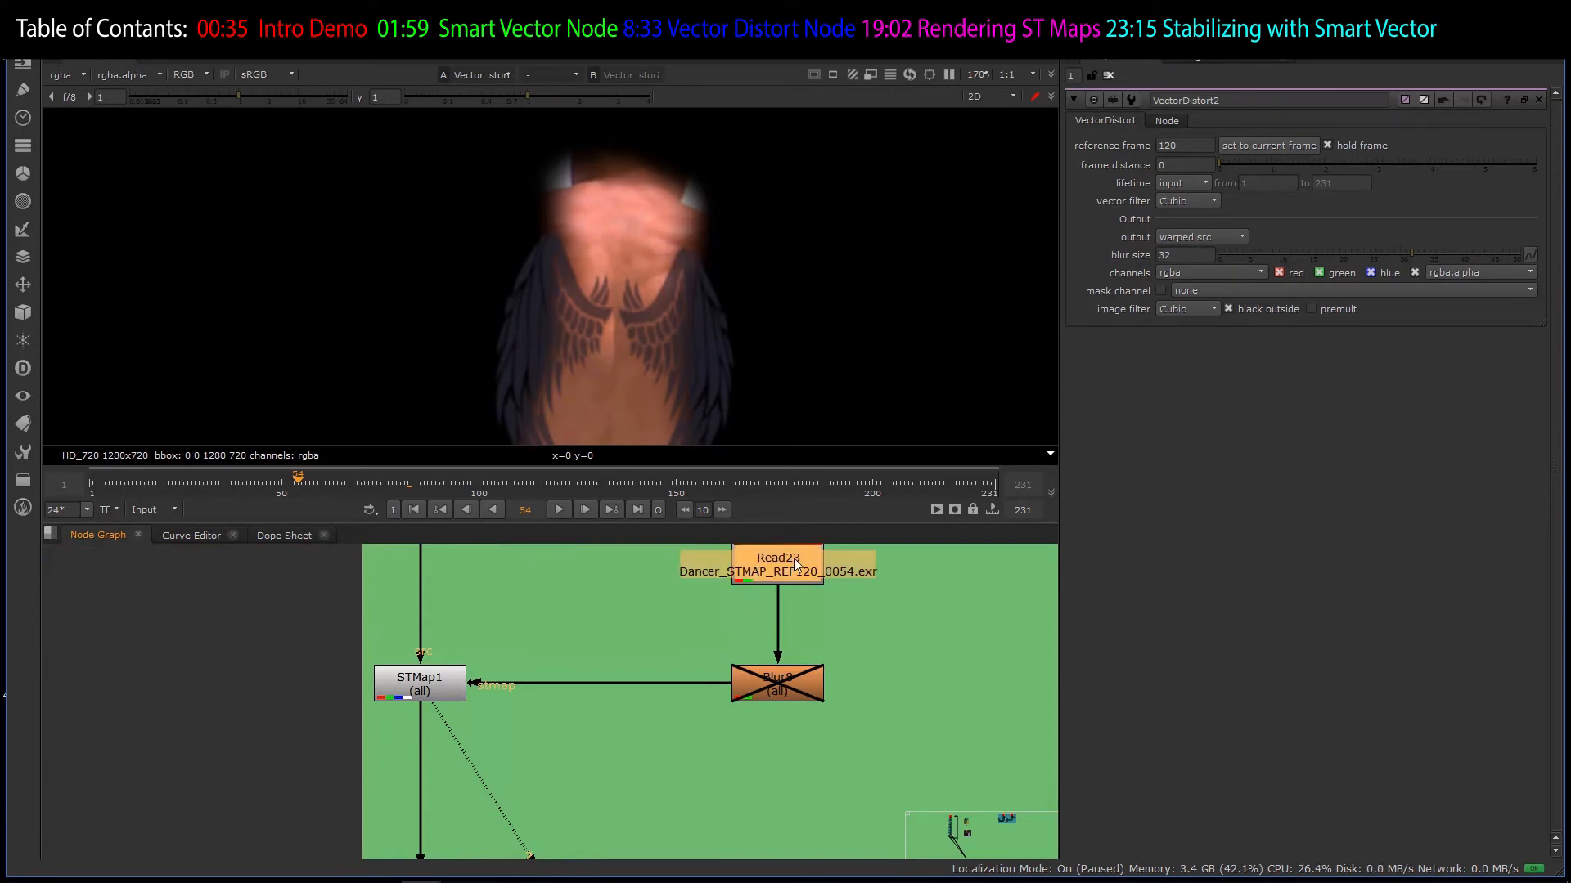
{"action": "left_click", "coordinate": [789, 668]}
{"action": "key", "text": "d"}
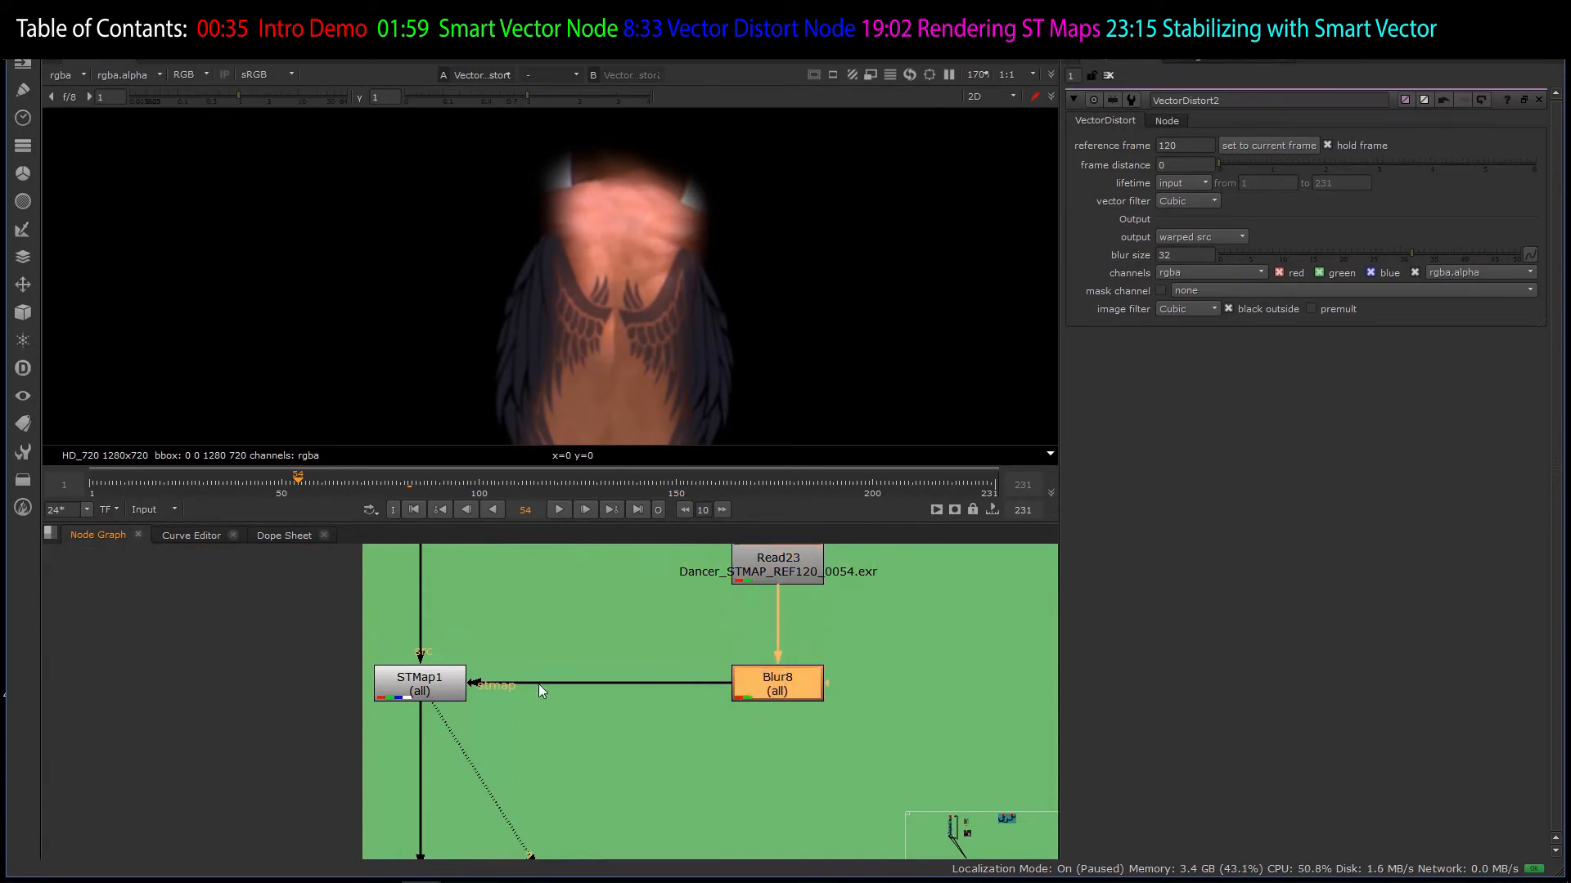
- View the STMap1 result with its settings open and examine the warped wing tattoo up close
{"action": "left_click", "coordinate": [410, 683]}
{"action": "key", "text": "1"}
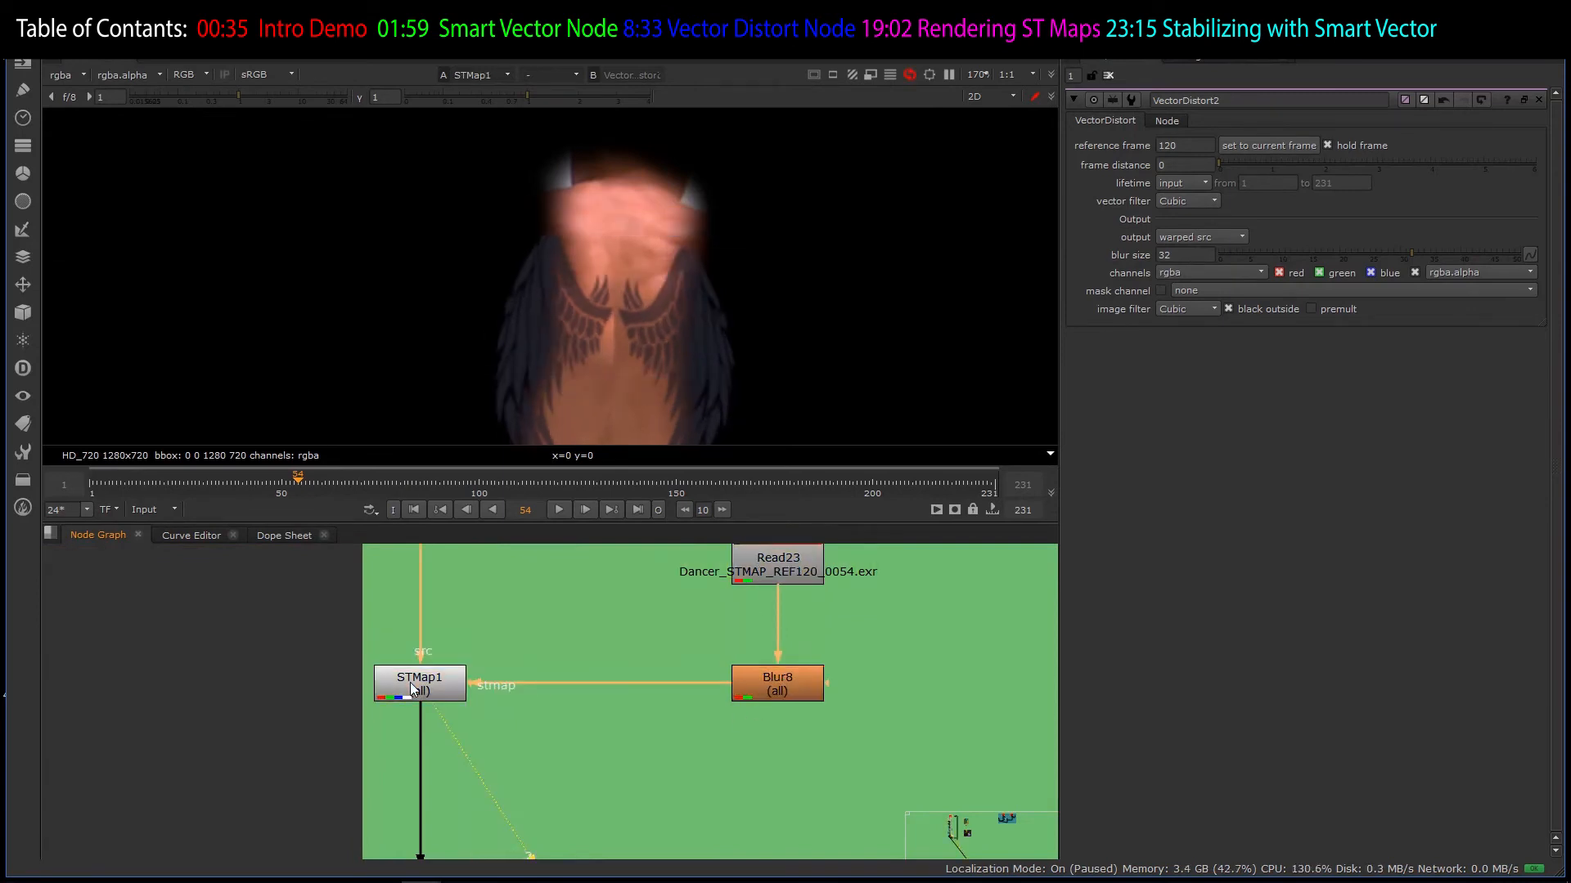
{"action": "double_click", "coordinate": [410, 683]}
{"action": "scroll", "coordinate": [615, 366], "scroll_direction": "up", "scroll_amount": 4}
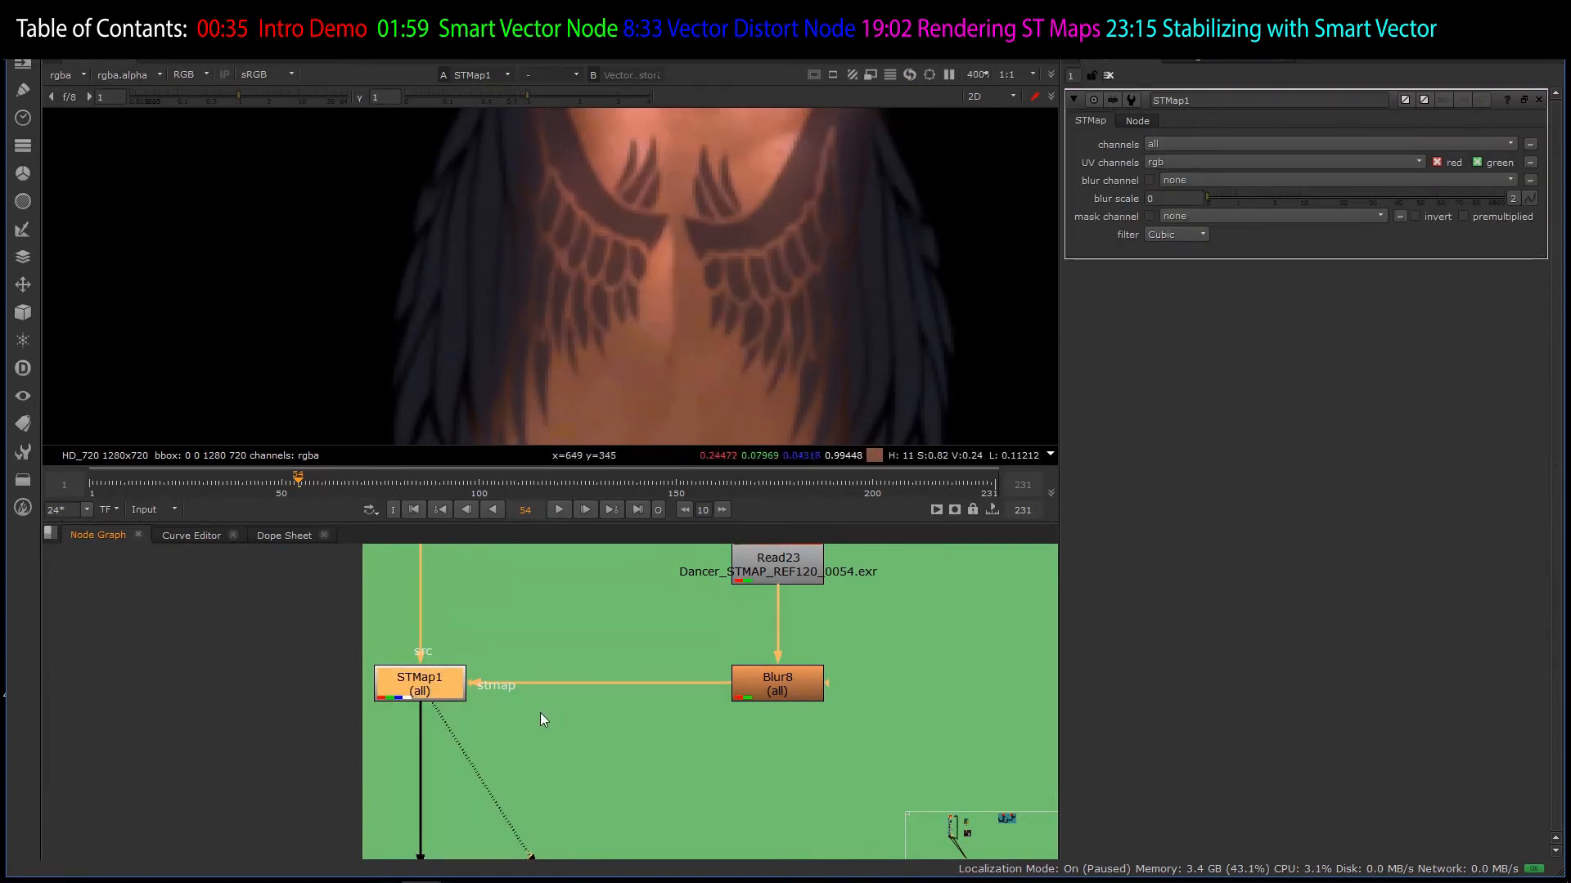
- Look over the node graph from the smart vector and ST map matchmove groups to the ST MAP STABILIZE group
{"action": "scroll", "coordinate": [540, 716], "scroll_direction": "down", "scroll_amount": 2}
{"action": "scroll", "coordinate": [544, 748], "scroll_direction": "down", "scroll_amount": 4}
{"action": "scroll", "coordinate": [566, 735], "scroll_direction": "down", "scroll_amount": 3}
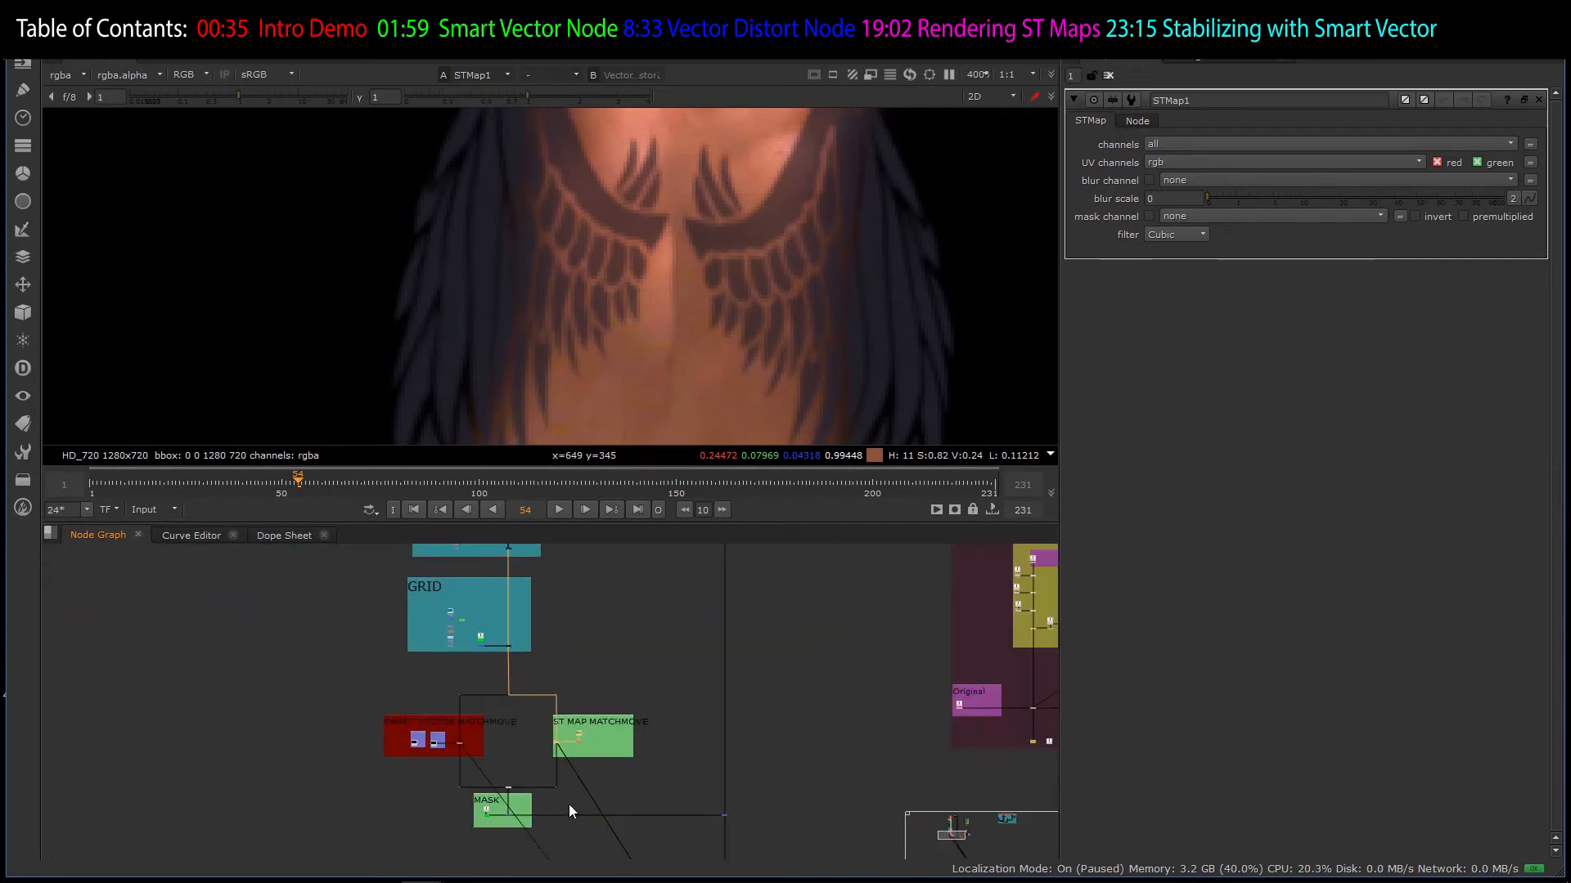
{"action": "scroll", "coordinate": [568, 803], "scroll_direction": "up", "scroll_amount": 3}
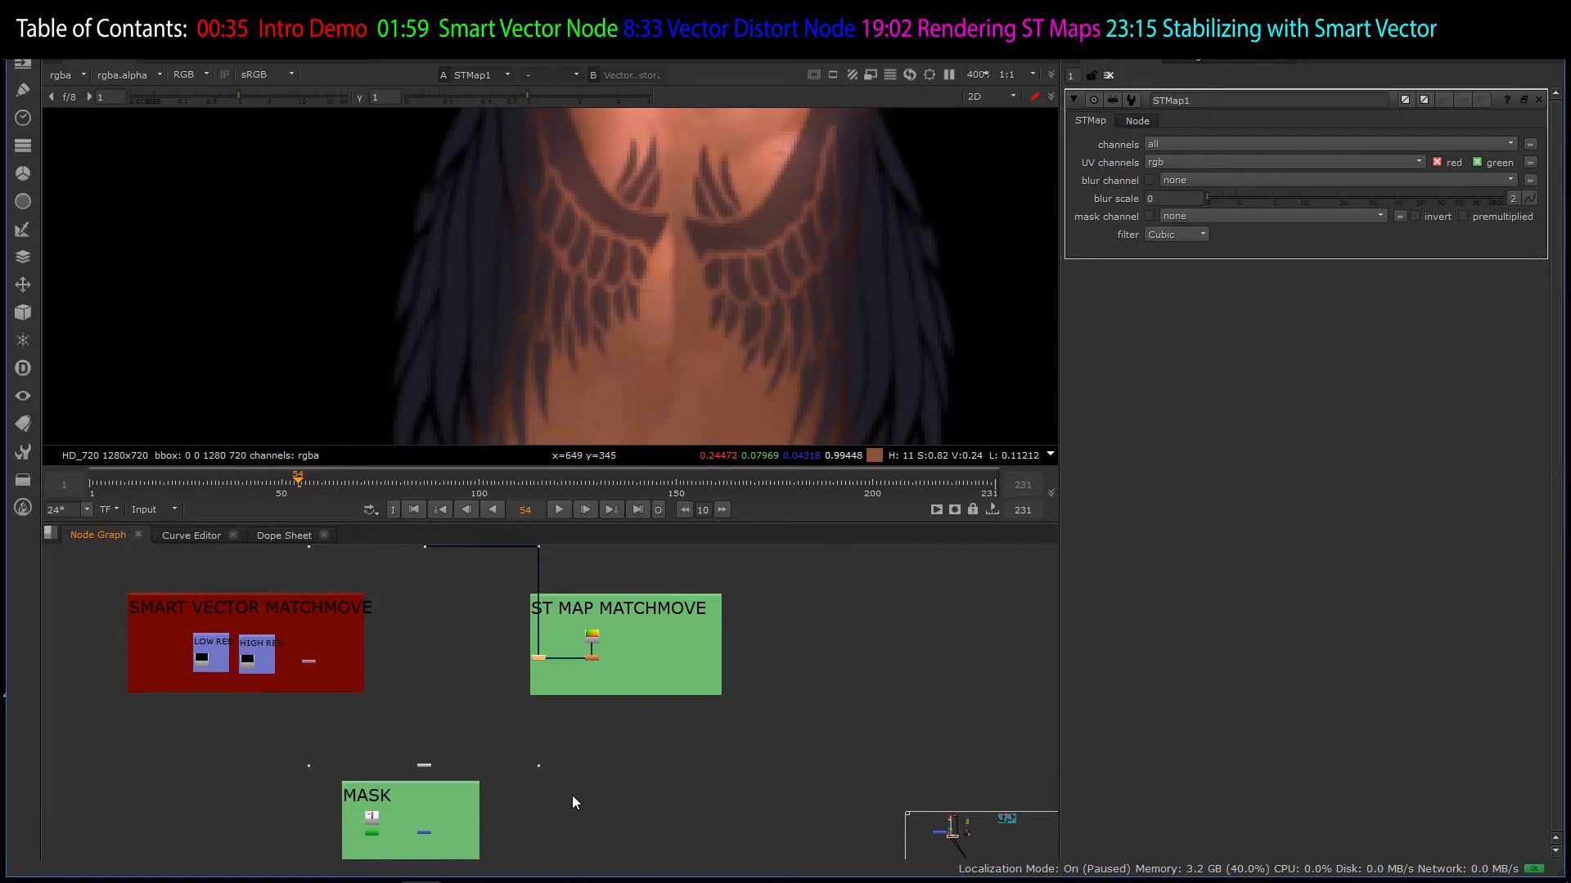
{"action": "scroll", "coordinate": [622, 769], "scroll_direction": "down", "scroll_amount": 5}
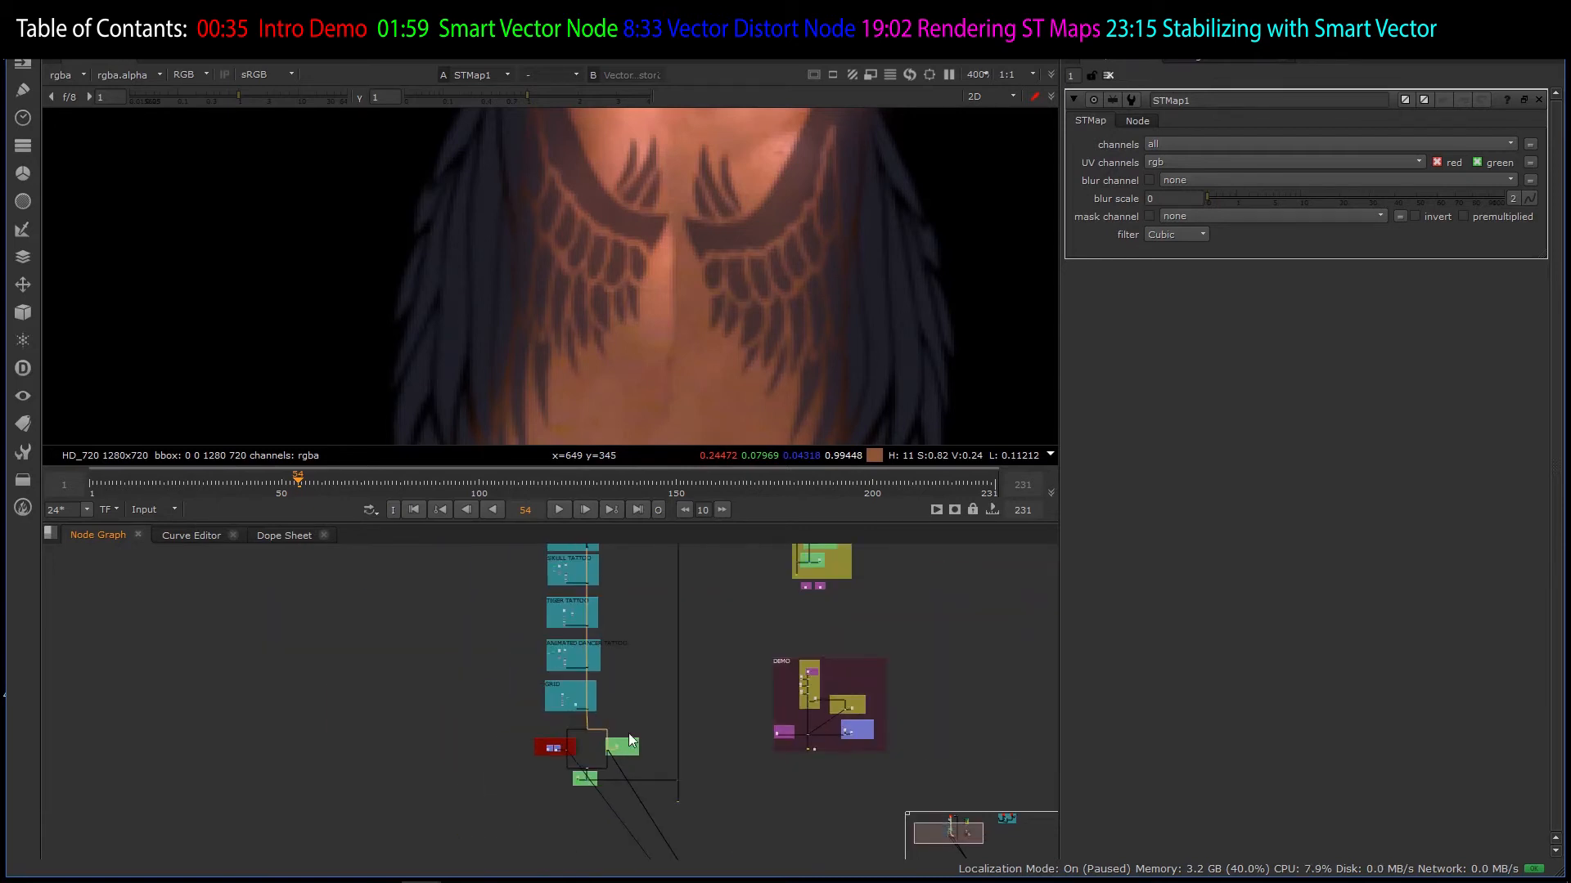
{"action": "scroll", "coordinate": [758, 705], "scroll_direction": "up", "scroll_amount": 6}
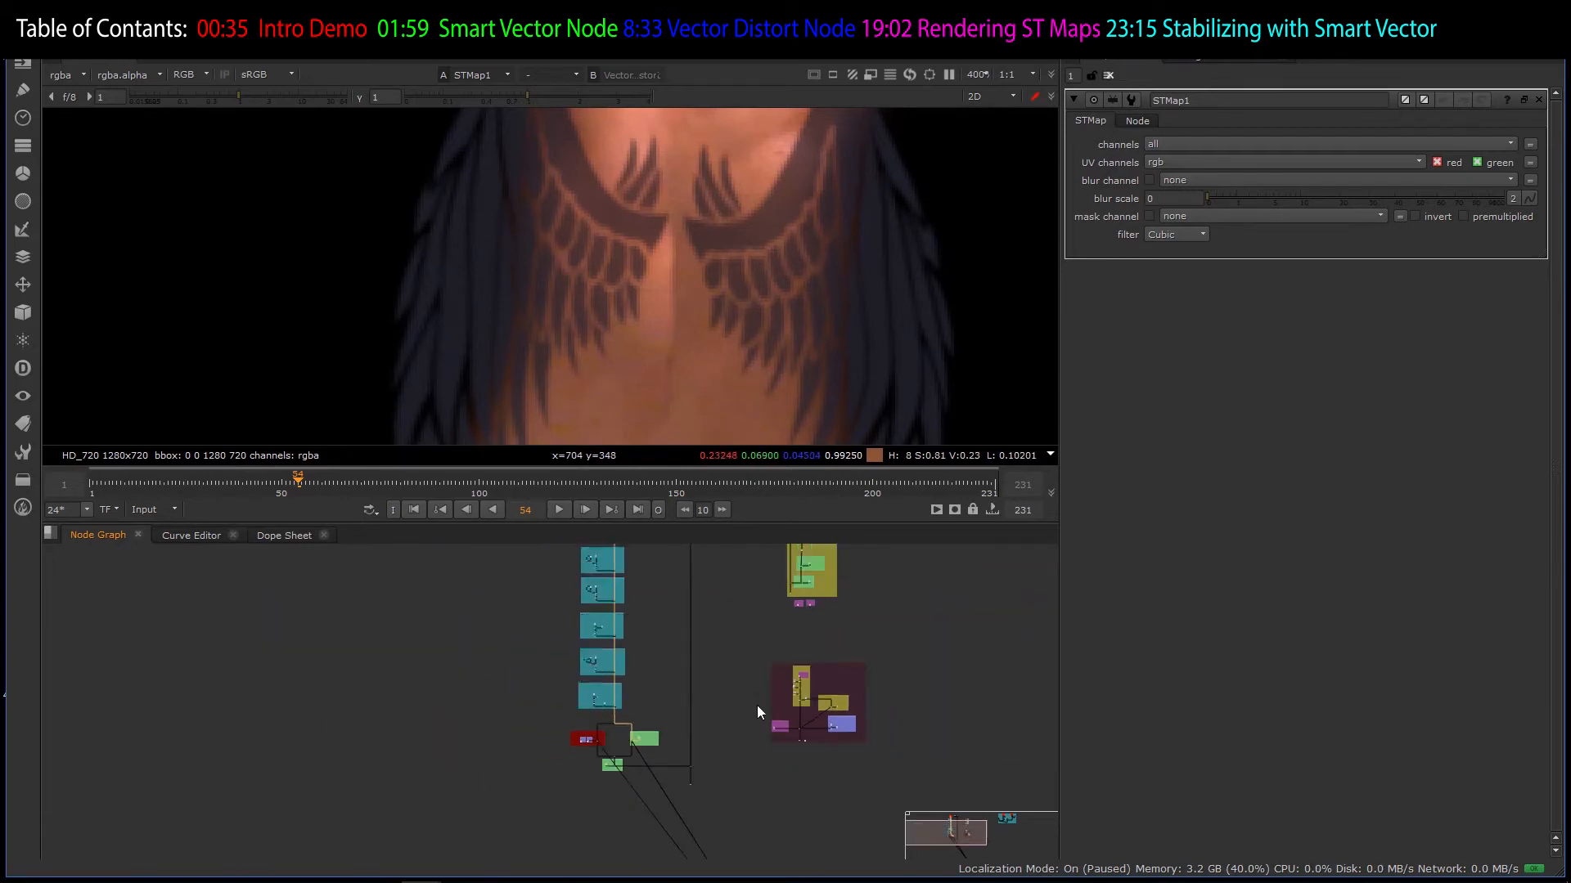
{"action": "scroll", "coordinate": [773, 618], "scroll_direction": "up", "scroll_amount": 4}
{"action": "scroll", "coordinate": [799, 761], "scroll_direction": "down", "scroll_amount": 9}
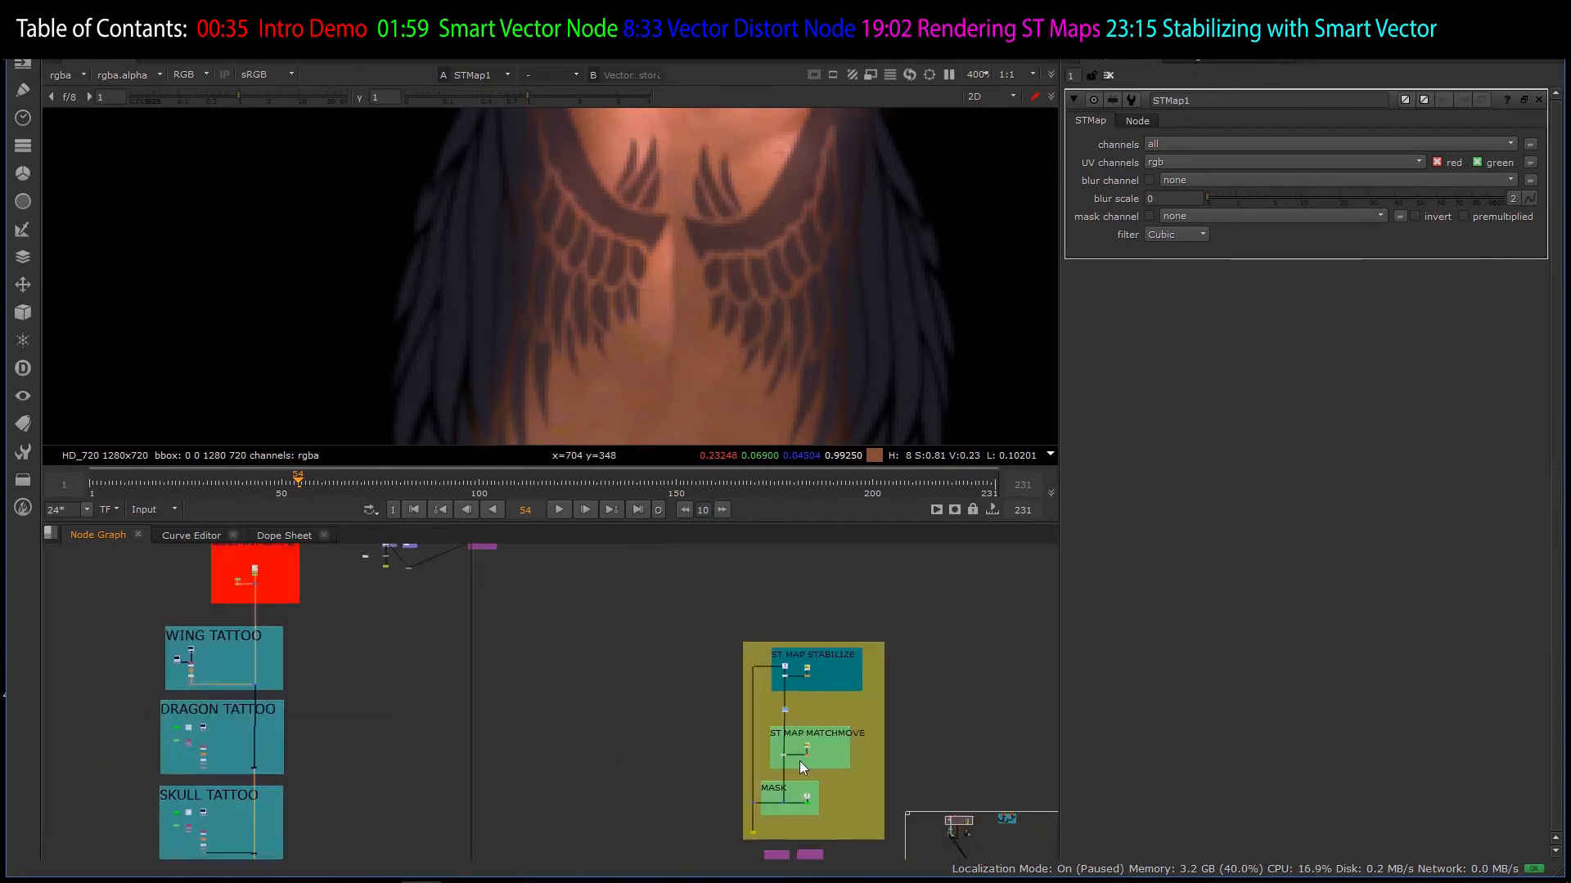
- View the inverse ST map going into Write2 and open the node's render settings
{"action": "scroll", "coordinate": [592, 656], "scroll_direction": "up", "scroll_amount": 4}
{"action": "scroll", "coordinate": [592, 656], "scroll_direction": "up", "scroll_amount": 5}
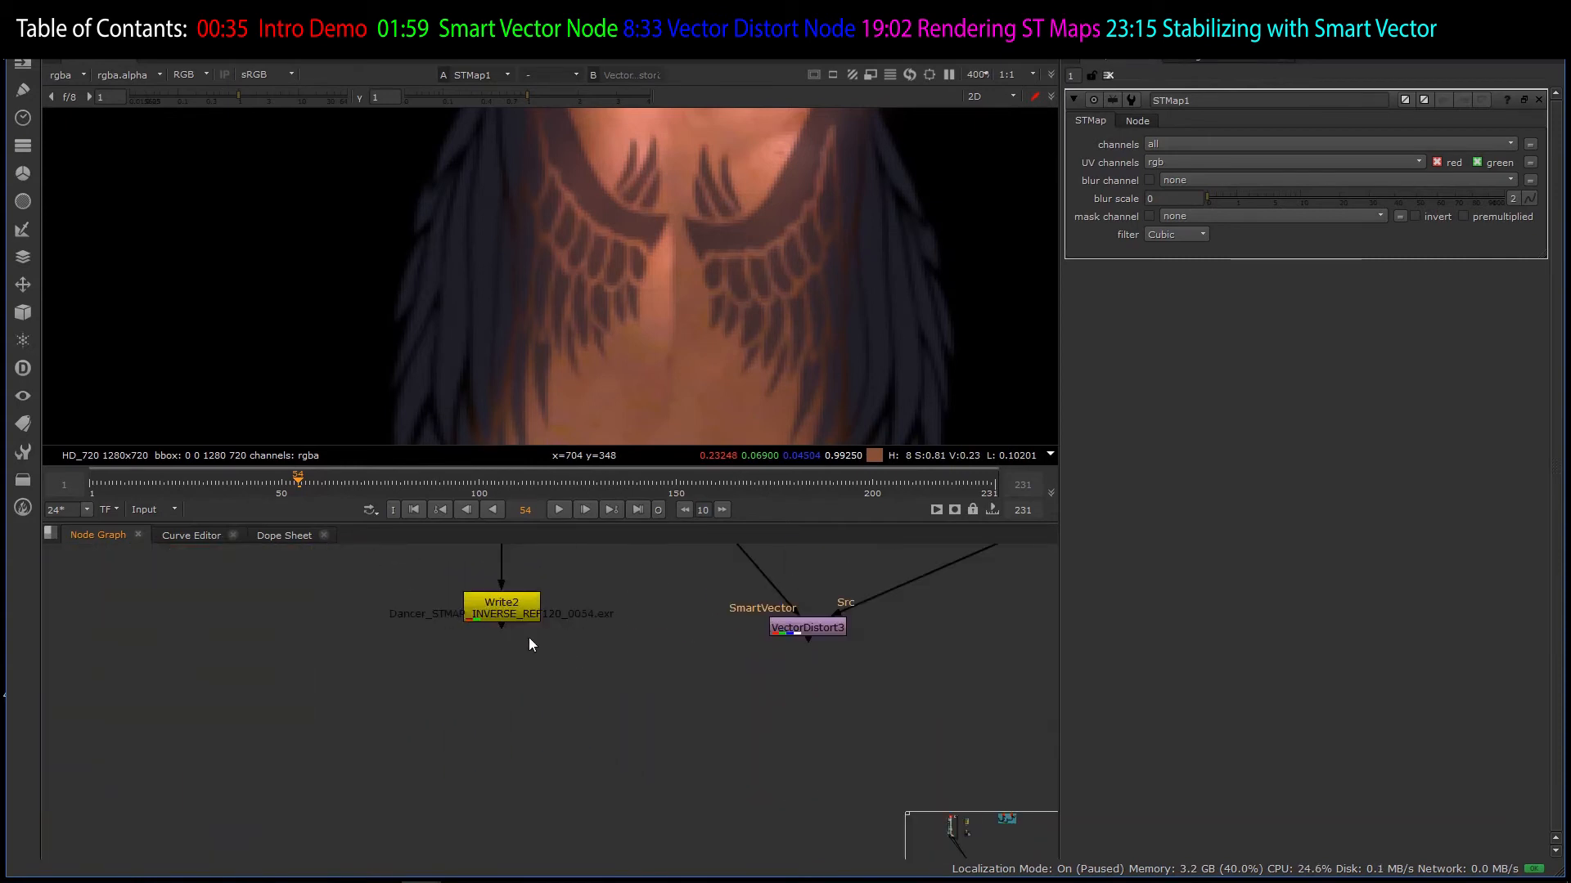
{"action": "left_click", "coordinate": [493, 602]}
{"action": "key", "text": "1"}
{"action": "double_click", "coordinate": [492, 602]}
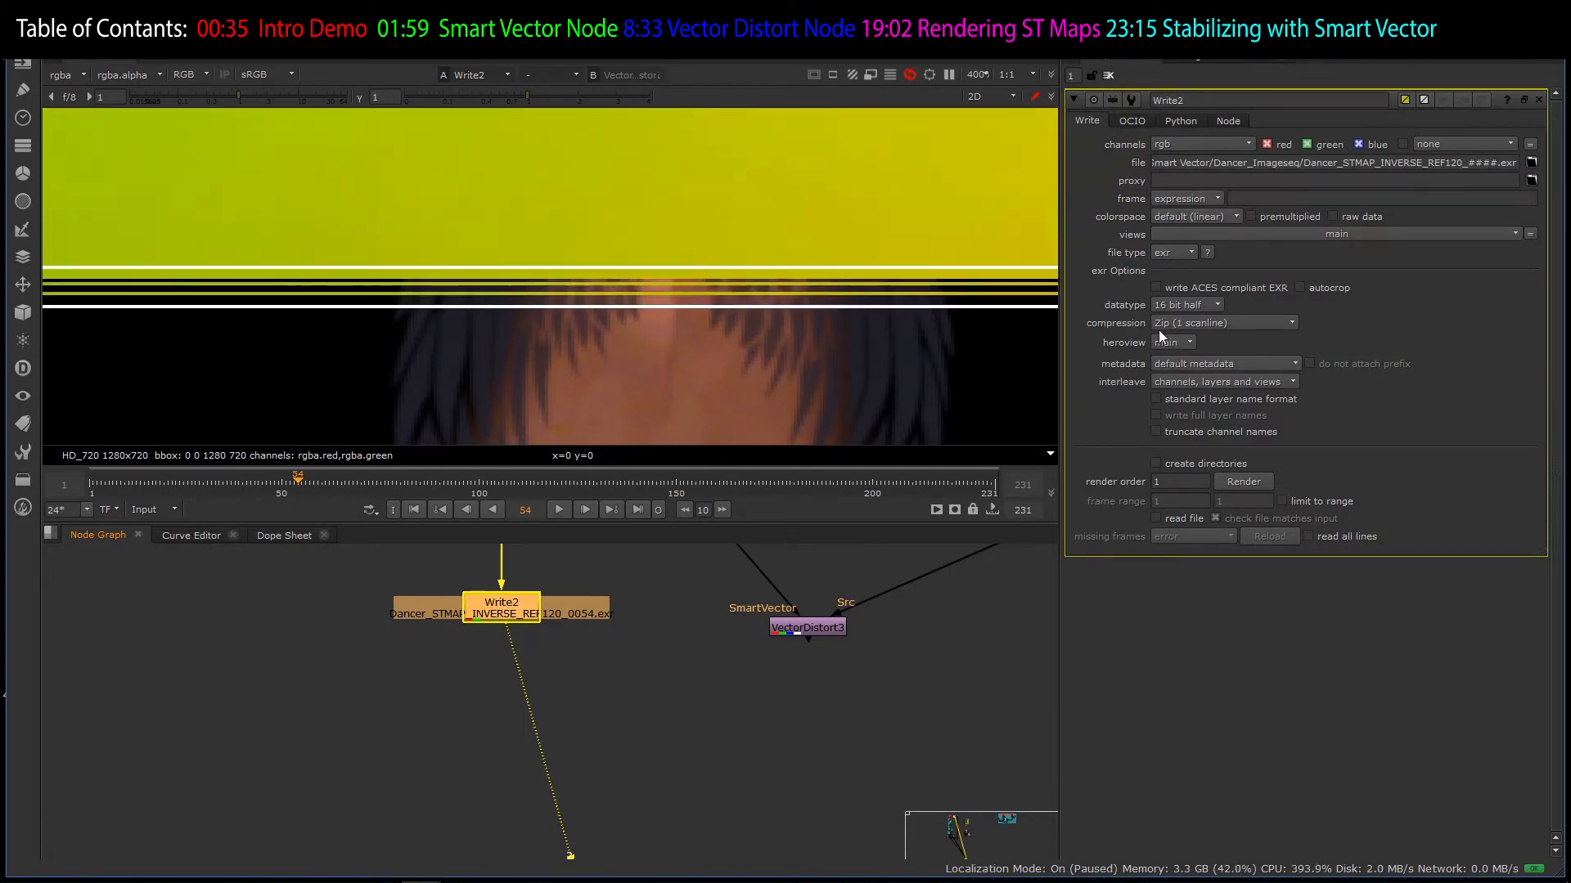
- Set VectorDistort1's output, feeding Write2, to st-map inverse
{"action": "scroll", "coordinate": [528, 718], "scroll_direction": "down", "scroll_amount": 2}
{"action": "scroll", "coordinate": [523, 704], "scroll_direction": "down", "scroll_amount": 1}
{"action": "scroll", "coordinate": [505, 556], "scroll_direction": "up", "scroll_amount": 4}
{"action": "double_click", "coordinate": [518, 587]}
{"action": "left_click", "coordinate": [1186, 233]}
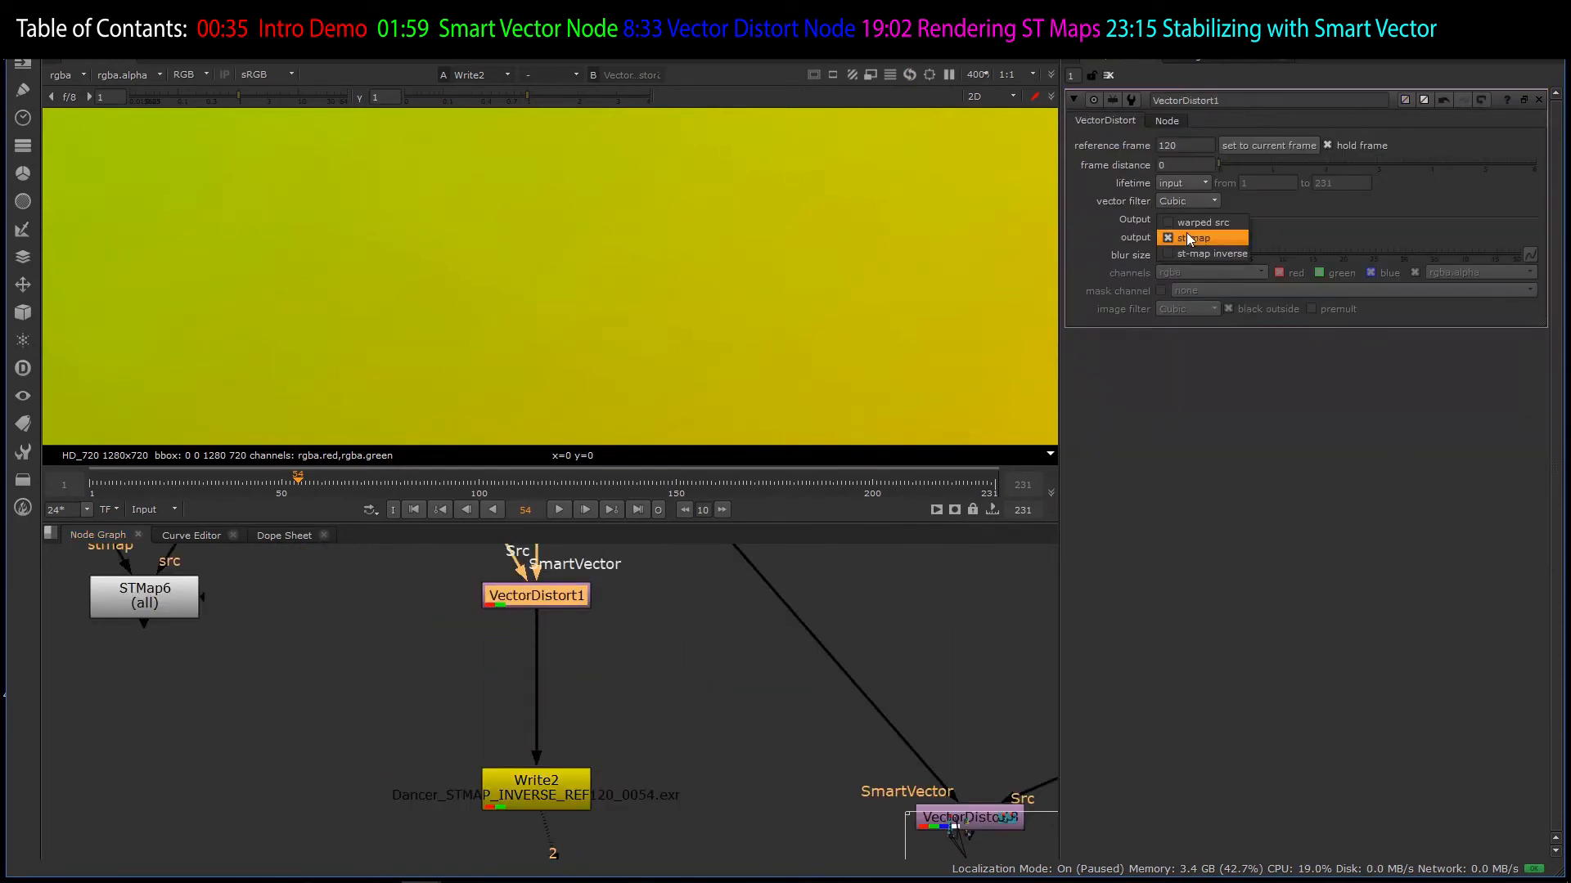
{"action": "left_click", "coordinate": [1185, 254]}
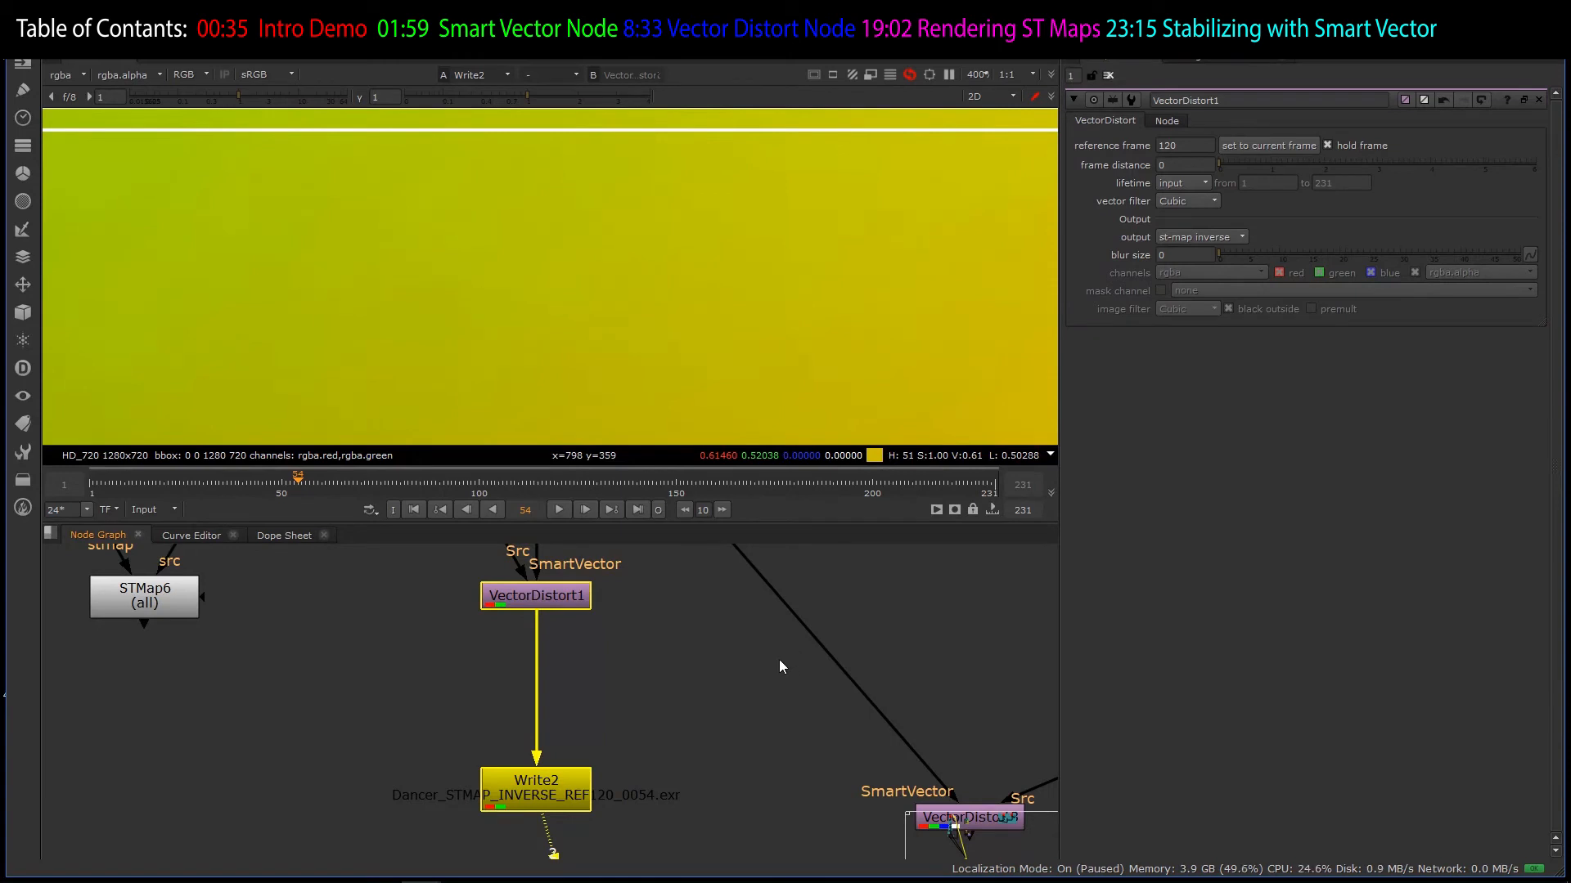
{"action": "scroll", "coordinate": [694, 697], "scroll_direction": "down", "scroll_amount": 6}
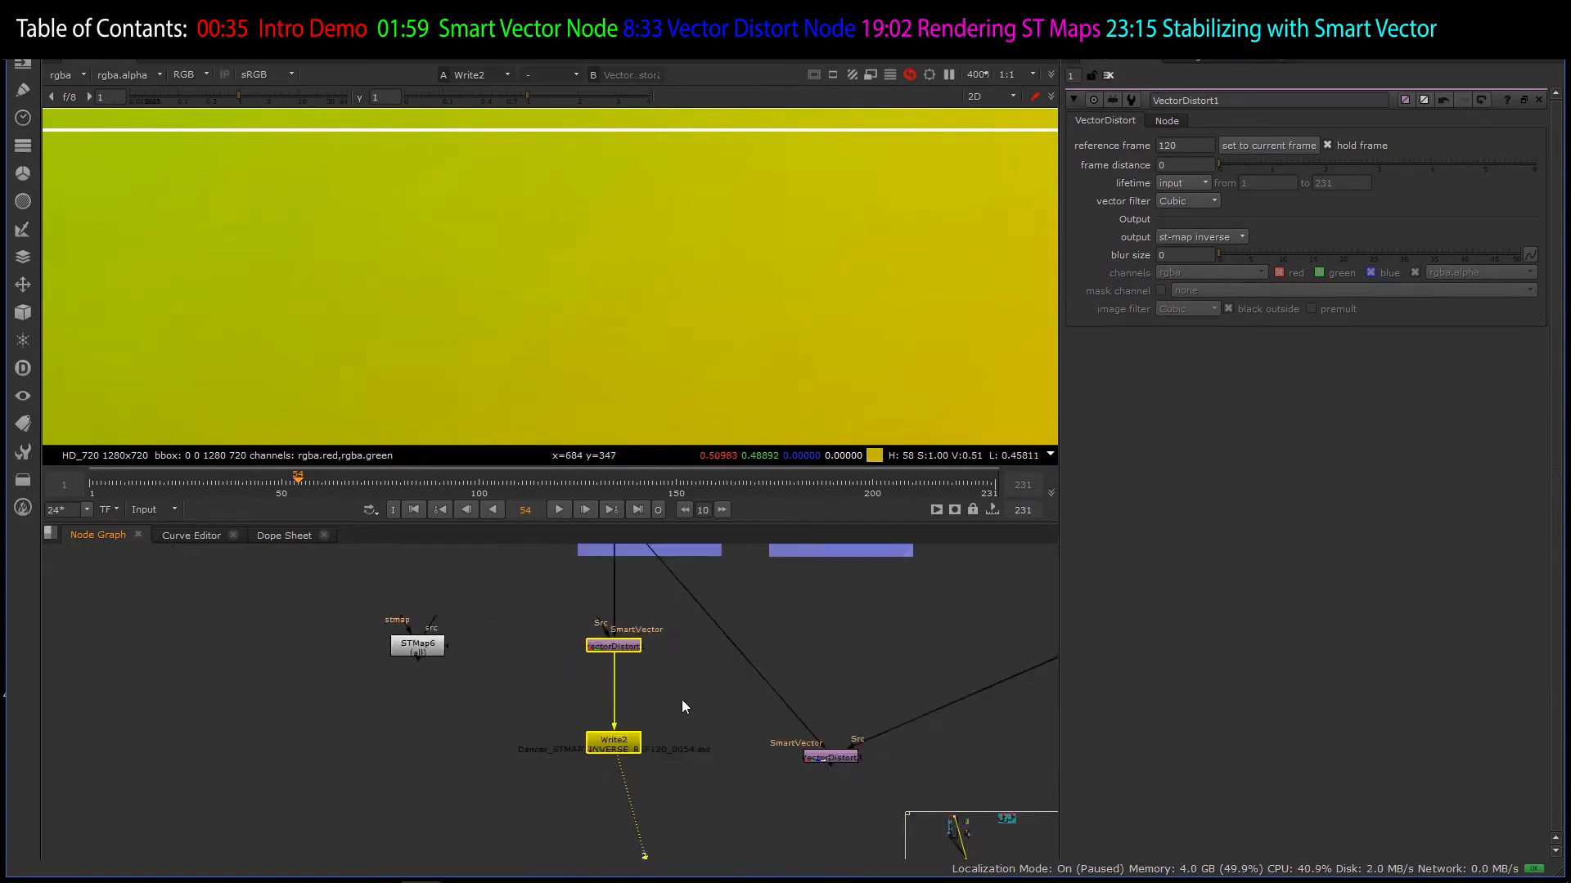
{"action": "scroll", "coordinate": [667, 704], "scroll_direction": "down", "scroll_amount": 4}
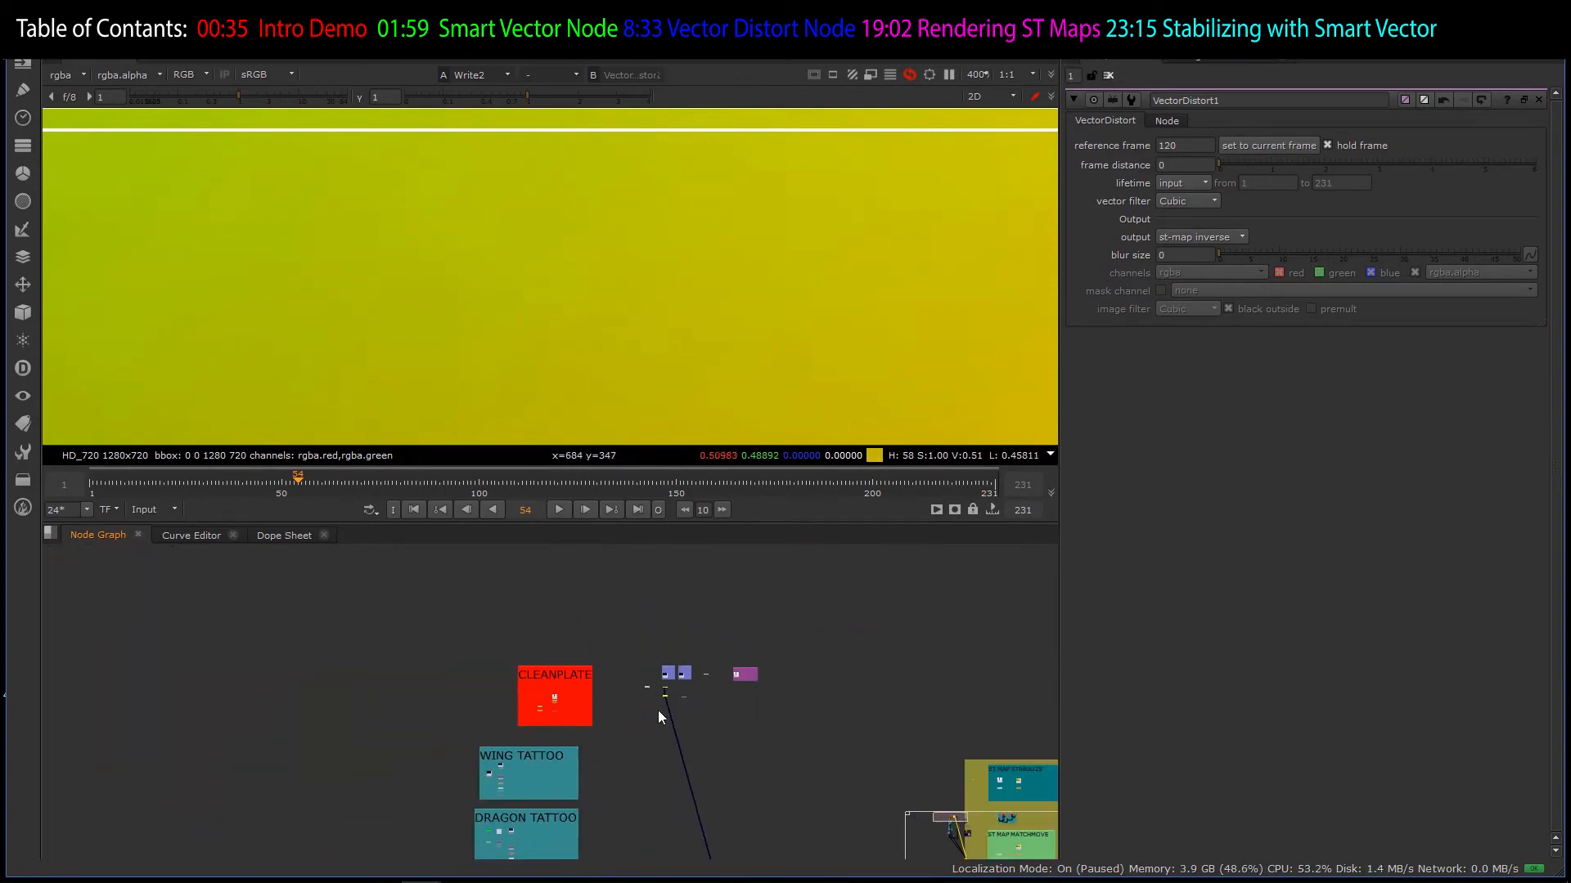
{"action": "scroll", "coordinate": [696, 696], "scroll_direction": "up", "scroll_amount": 5}
{"action": "scroll", "coordinate": [538, 576], "scroll_direction": "up", "scroll_amount": 6}
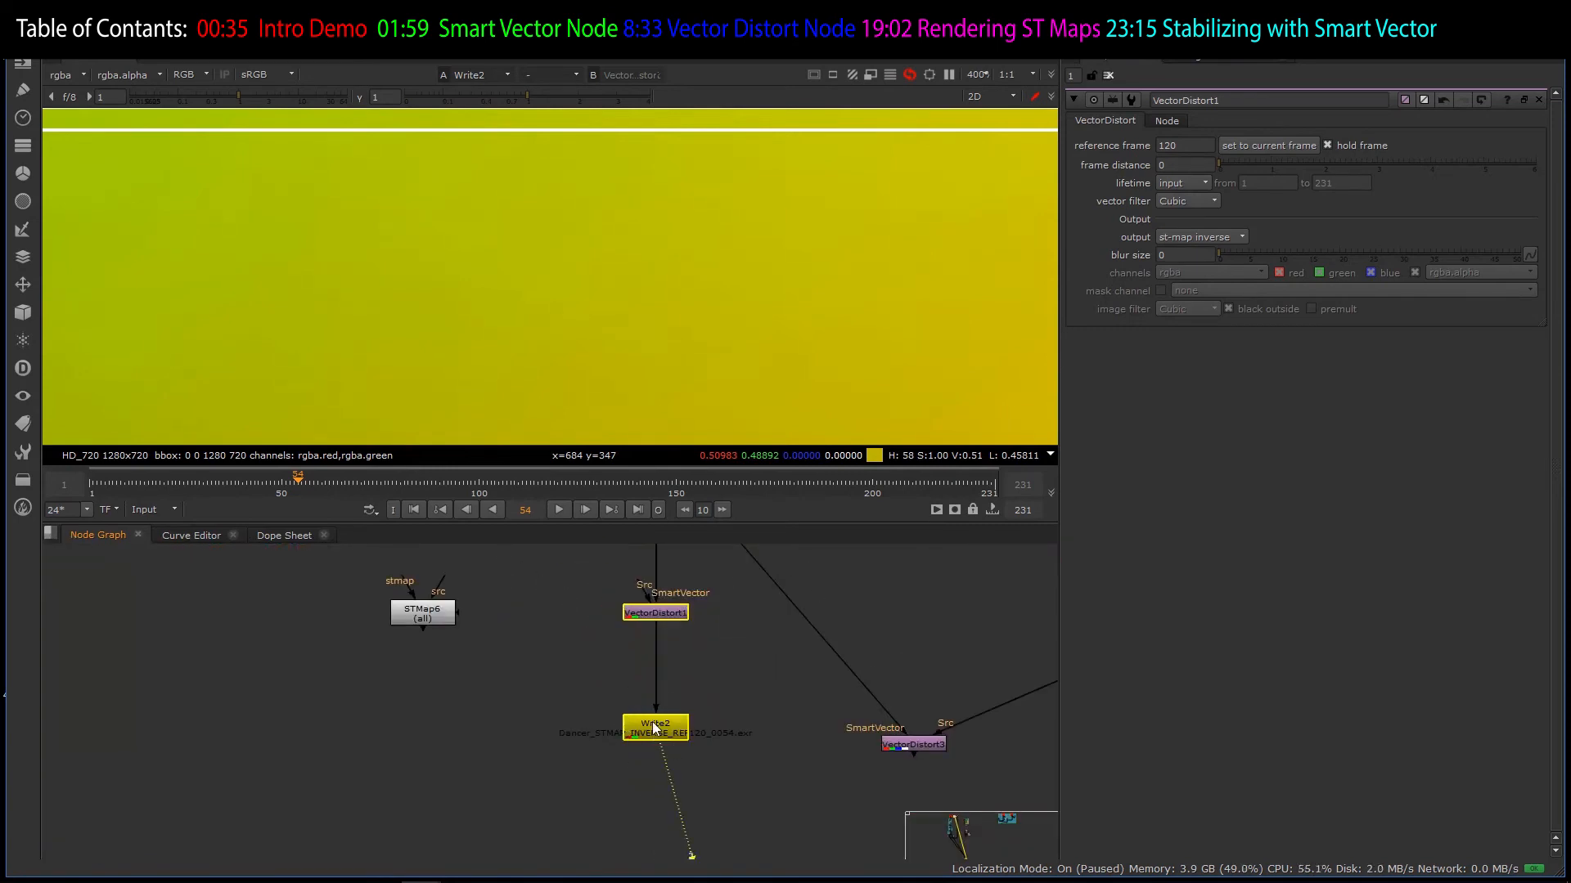
{"action": "scroll", "coordinate": [687, 710], "scroll_direction": "down", "scroll_amount": 5}
{"action": "scroll", "coordinate": [687, 710], "scroll_direction": "down", "scroll_amount": 2}
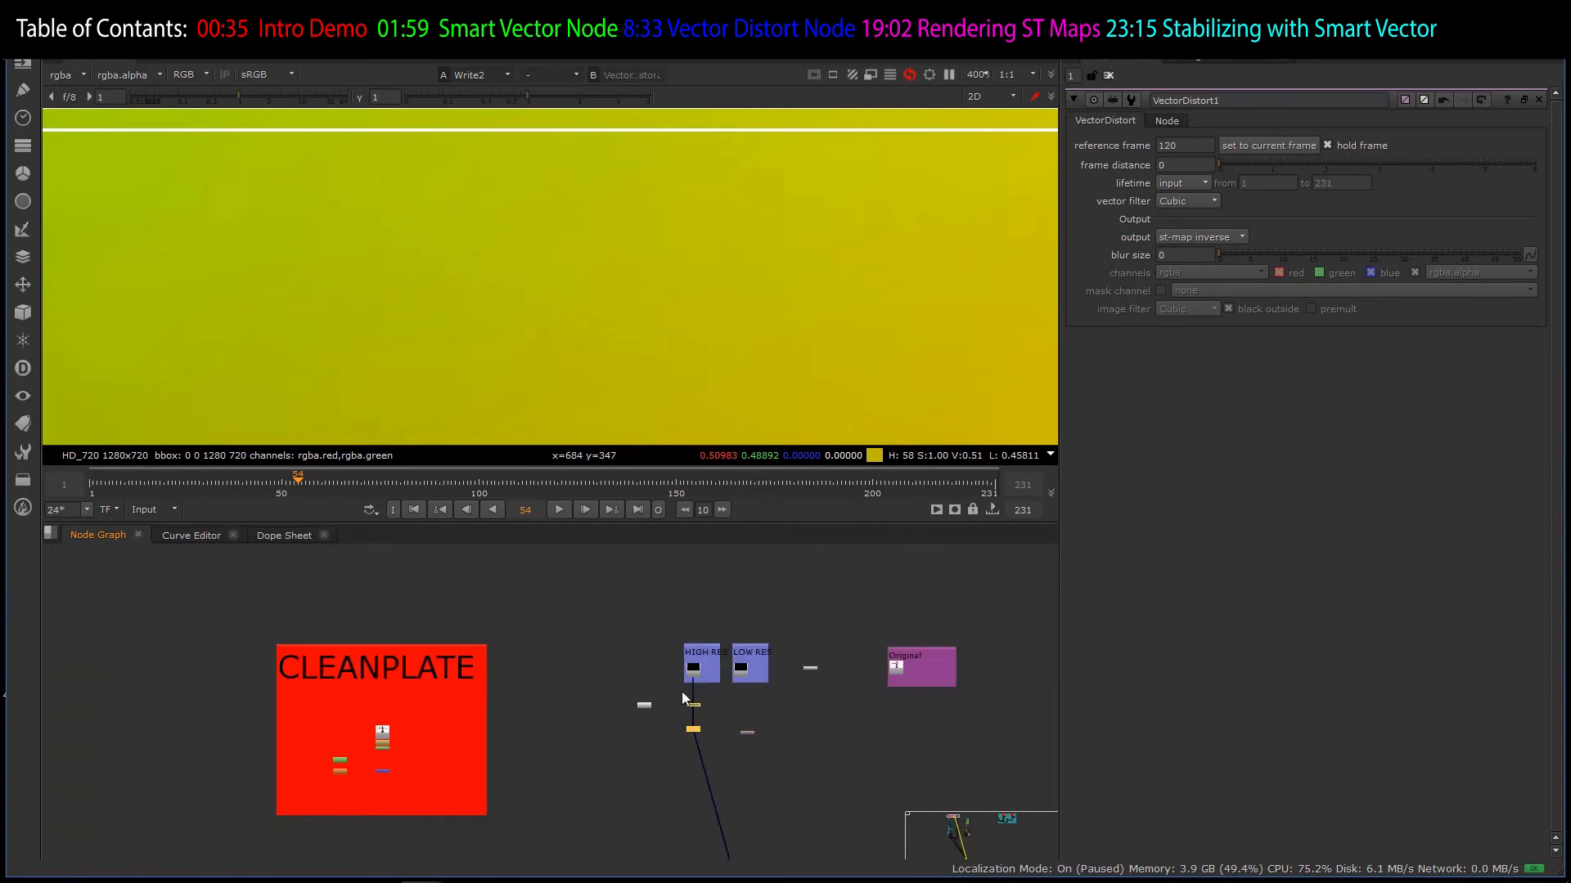
{"action": "left_click", "coordinate": [671, 696]}
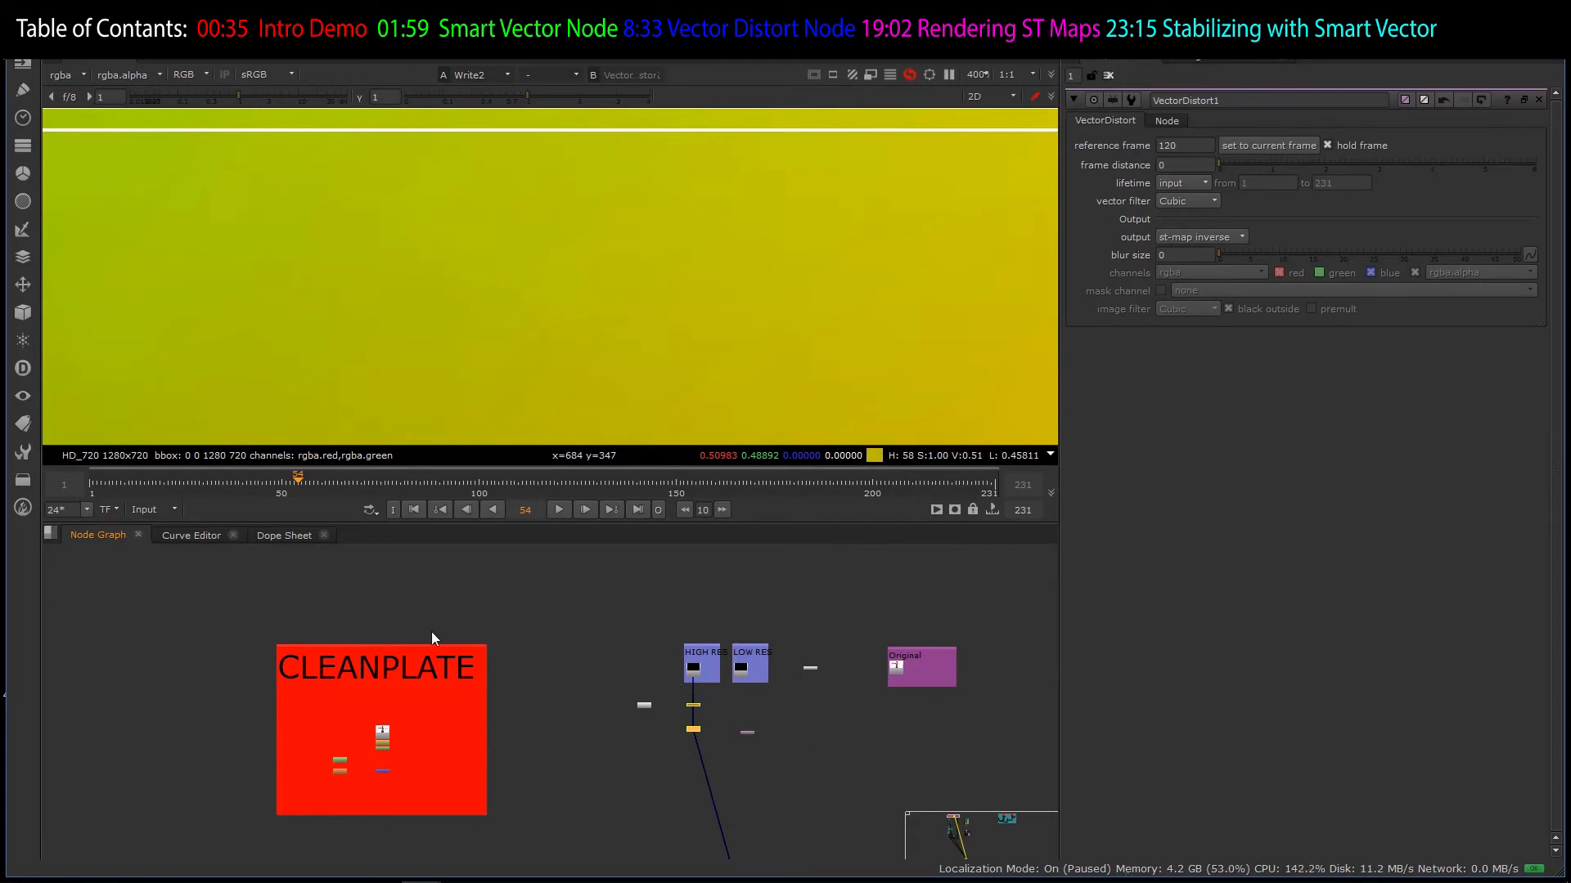
- Find the ST MAP STABILIZE group above ST MAP MATCHMOVE in the node graph
{"action": "scroll", "coordinate": [499, 663], "scroll_direction": "down", "scroll_amount": 8}
{"action": "scroll", "coordinate": [736, 720], "scroll_direction": "up", "scroll_amount": 4}
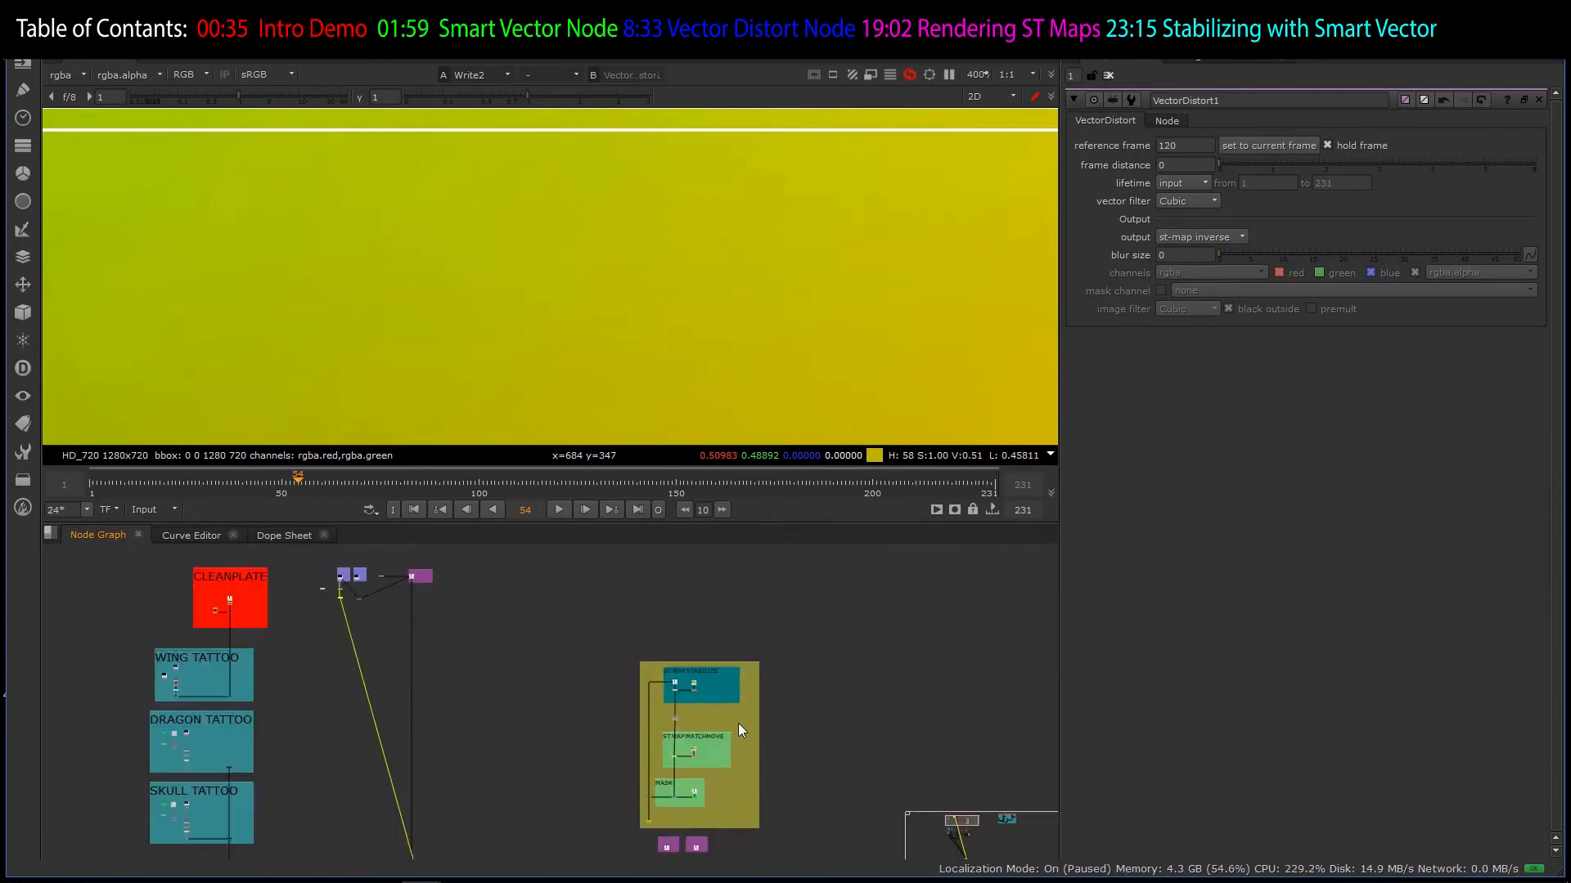
{"action": "scroll", "coordinate": [651, 709], "scroll_direction": "up", "scroll_amount": 5}
{"action": "scroll", "coordinate": [675, 738], "scroll_direction": "down", "scroll_amount": 3}
{"action": "scroll", "coordinate": [699, 778], "scroll_direction": "up", "scroll_amount": 3}
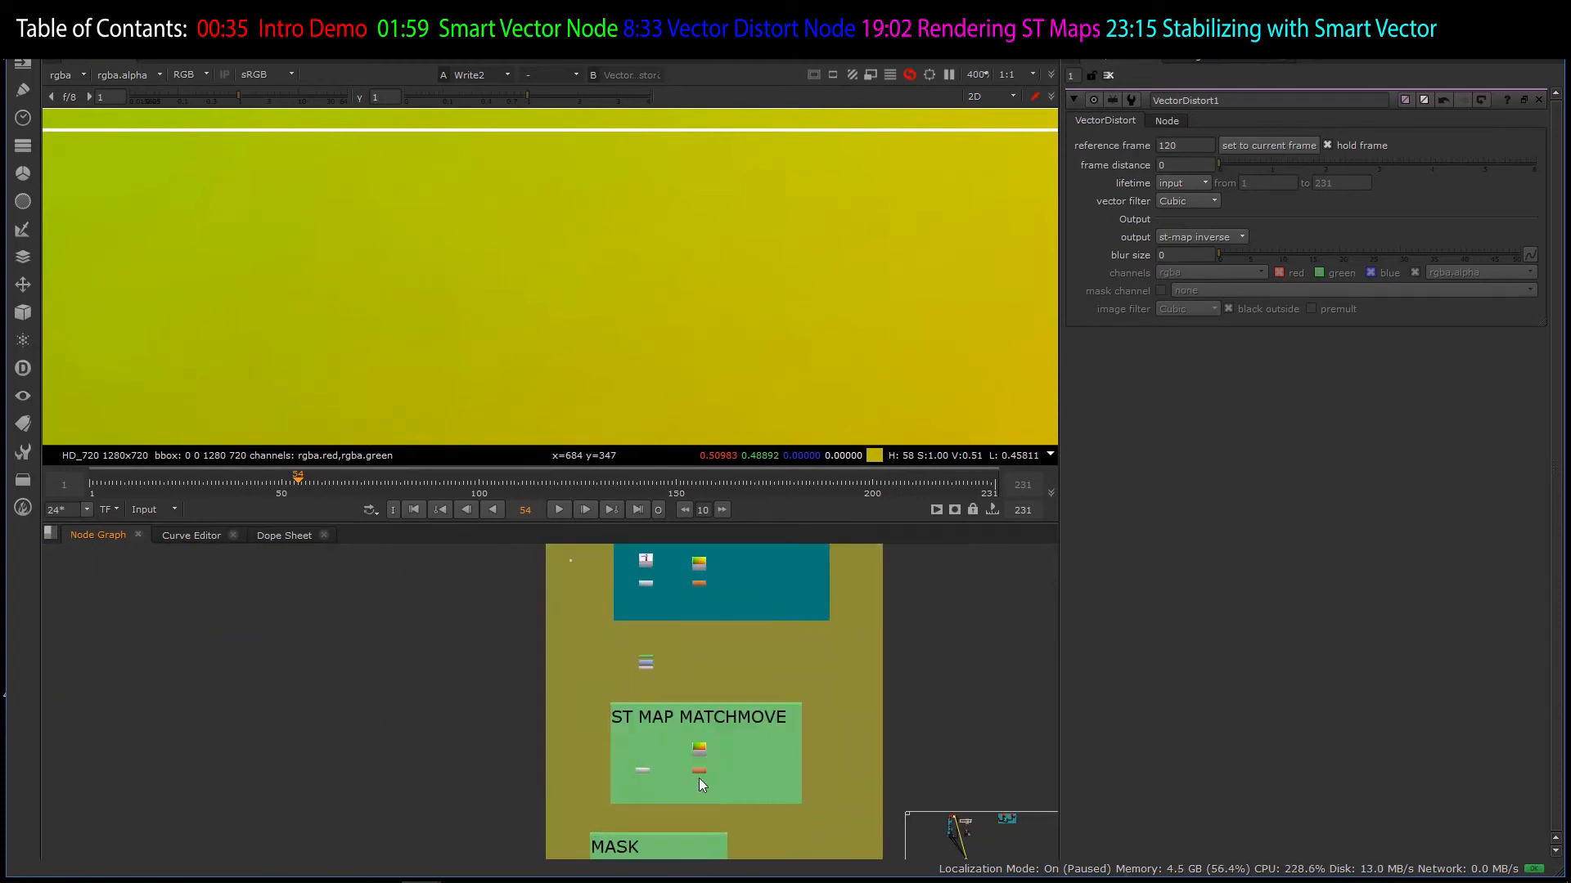
{"action": "scroll", "coordinate": [670, 714], "scroll_direction": "down", "scroll_amount": 3}
{"action": "scroll", "coordinate": [666, 633], "scroll_direction": "up", "scroll_amount": 3}
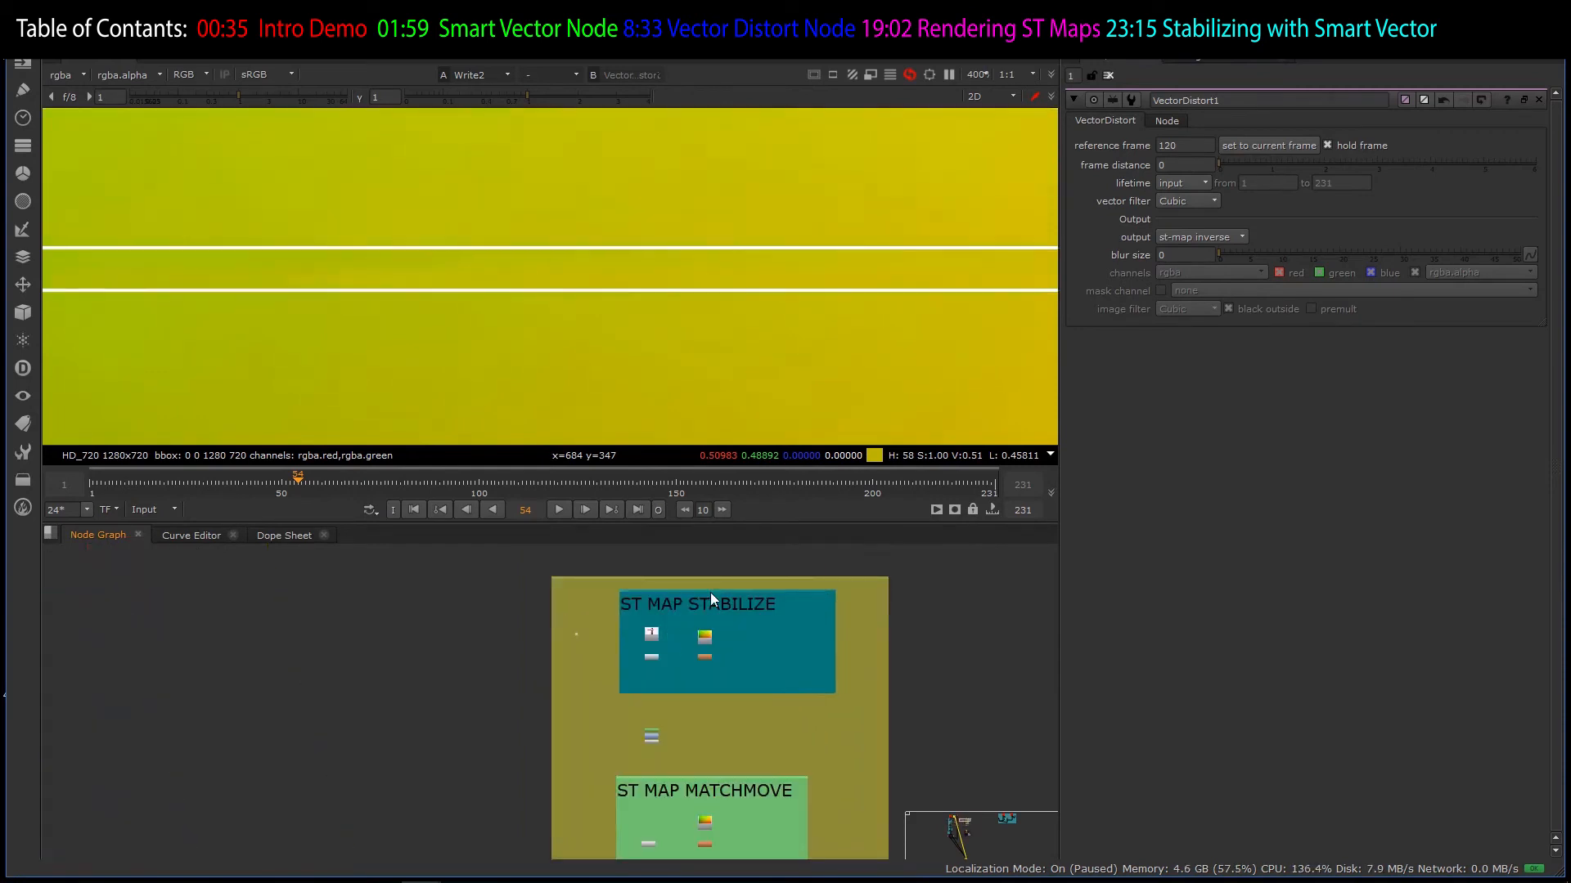
- View the original dancer footage from Read25 in the ST MAP STABILIZE group and examine the back tattoo
{"action": "scroll", "coordinate": [625, 658], "scroll_direction": "up", "scroll_amount": 6}
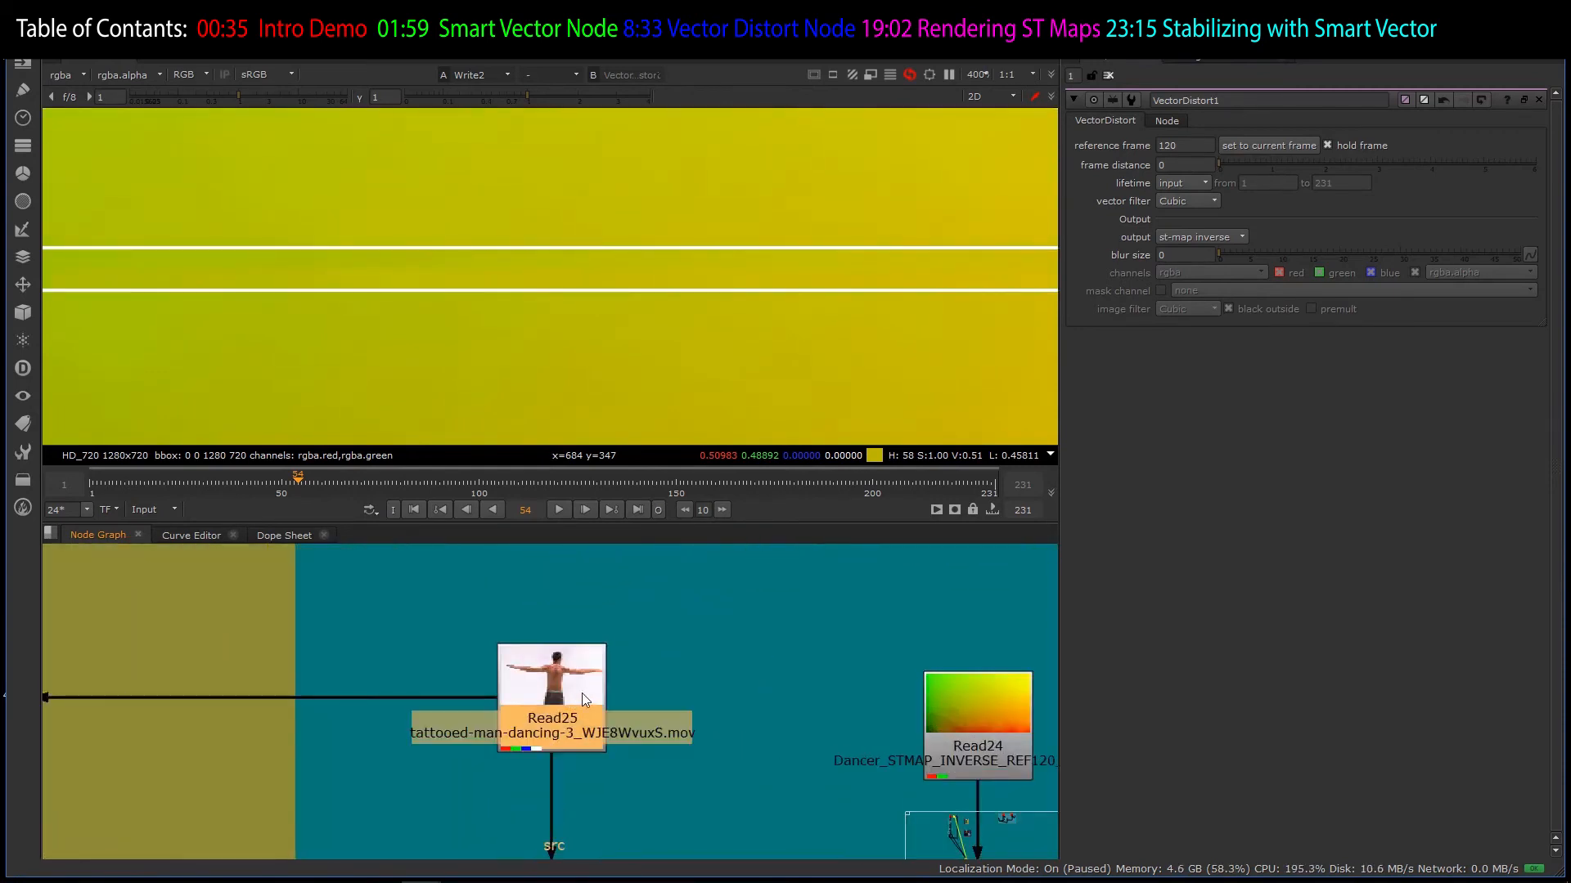
{"action": "scroll", "coordinate": [582, 694], "scroll_direction": "down", "scroll_amount": 5}
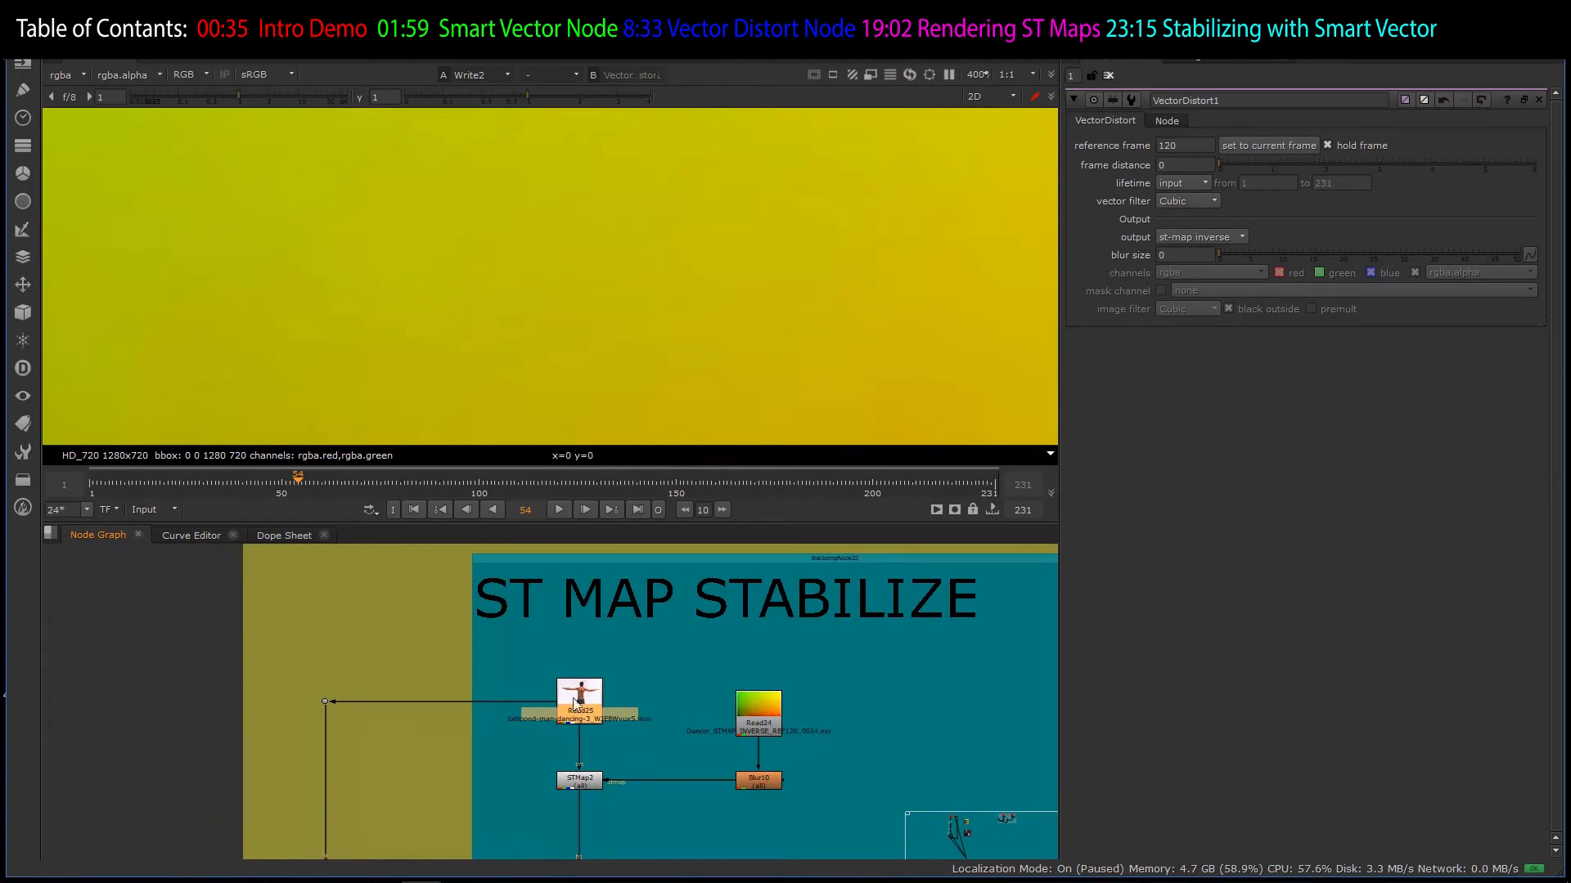
{"action": "scroll", "coordinate": [579, 725], "scroll_direction": "up", "scroll_amount": 4}
{"action": "key", "text": "1"}
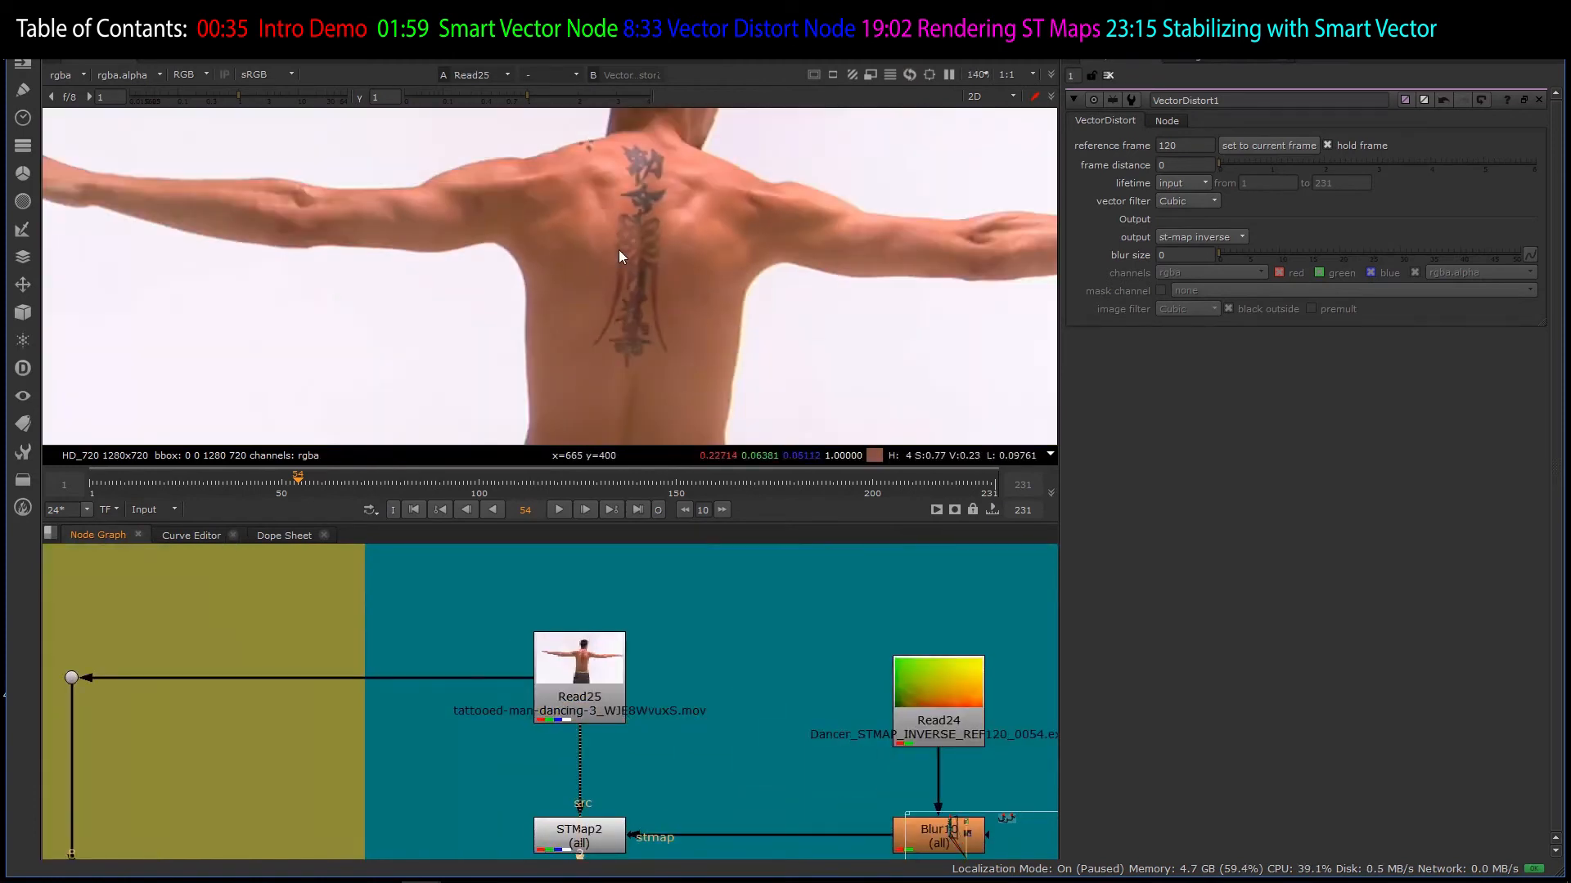
{"action": "scroll", "coordinate": [620, 248], "scroll_direction": "down", "scroll_amount": 4}
{"action": "scroll", "coordinate": [657, 314], "scroll_direction": "up", "scroll_amount": 4}
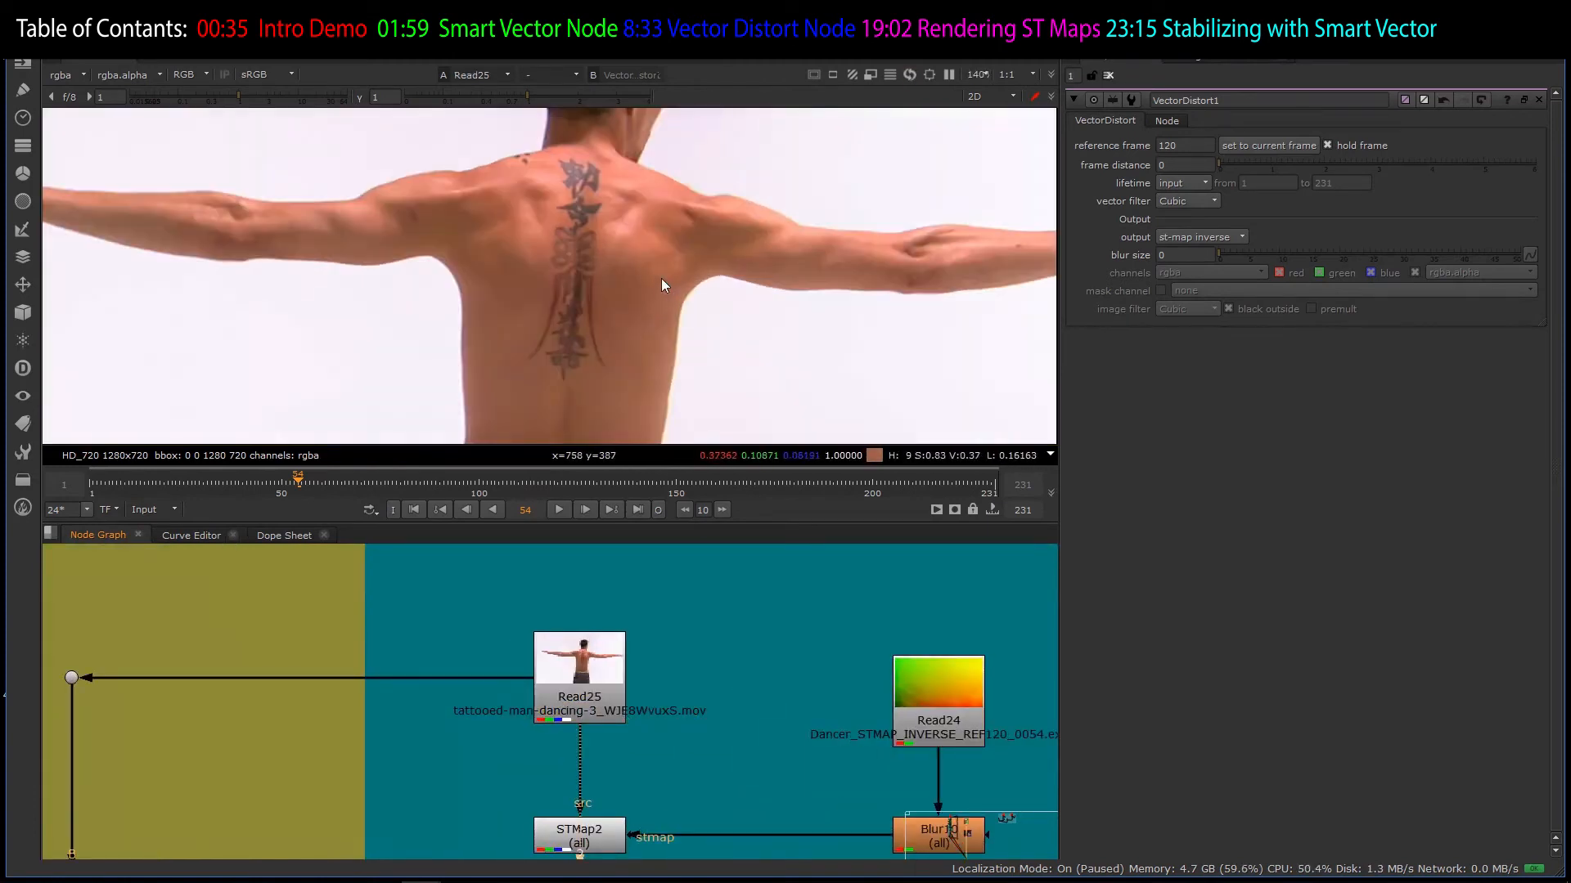
{"action": "scroll", "coordinate": [626, 736], "scroll_direction": "down", "scroll_amount": 4}
{"action": "scroll", "coordinate": [641, 728], "scroll_direction": "up", "scroll_amount": 4}
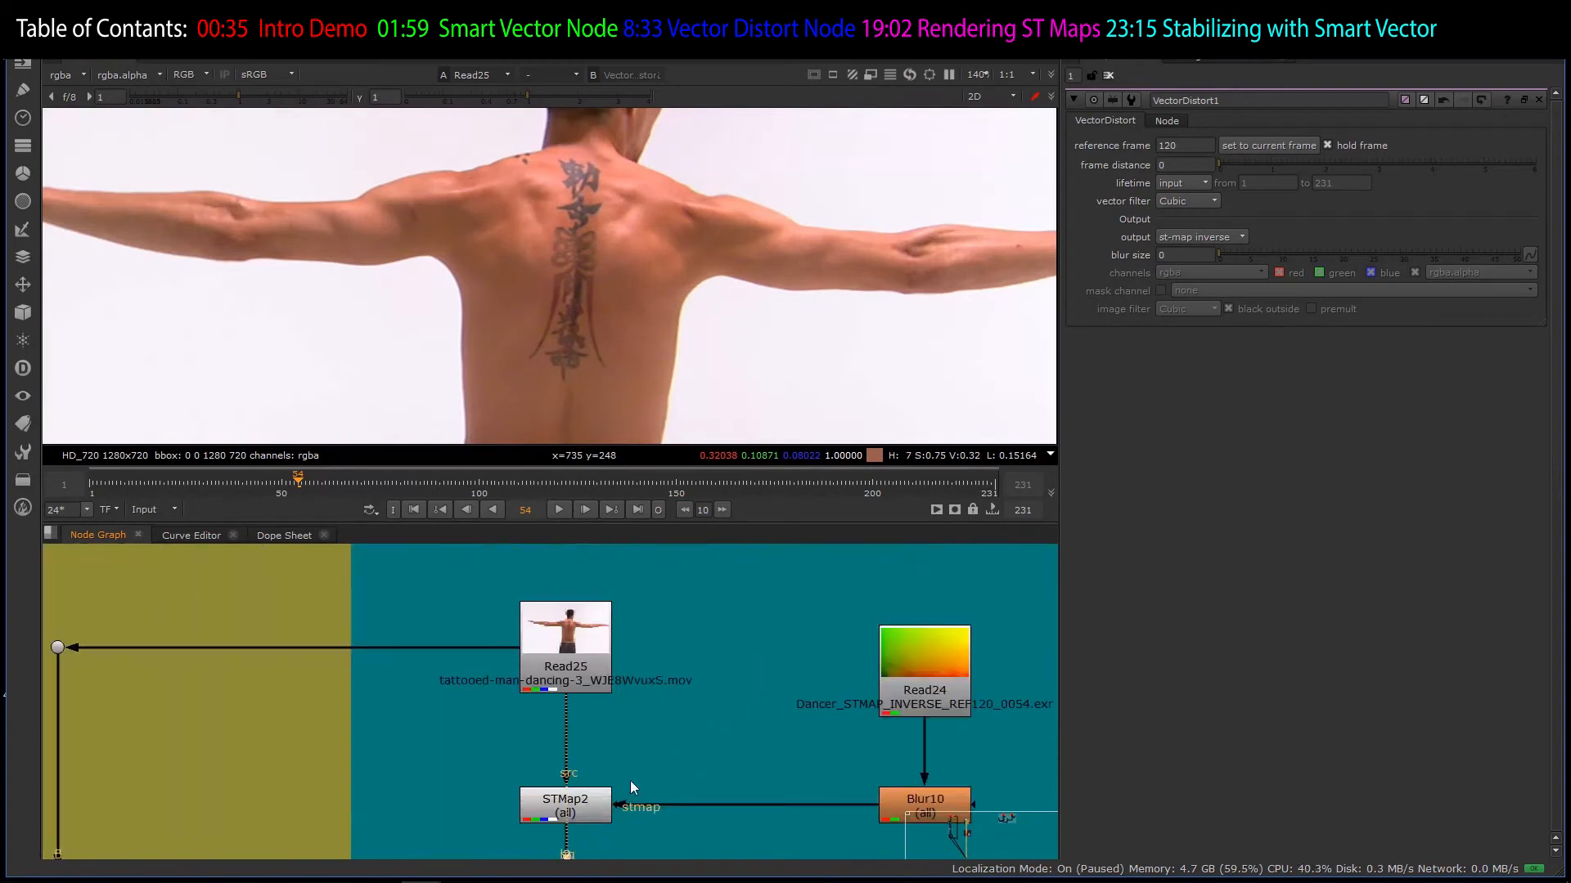
- View the rendered inverse ST map from Read24 across the whole frame
{"action": "left_click", "coordinate": [957, 661]}
{"action": "key", "text": "1"}
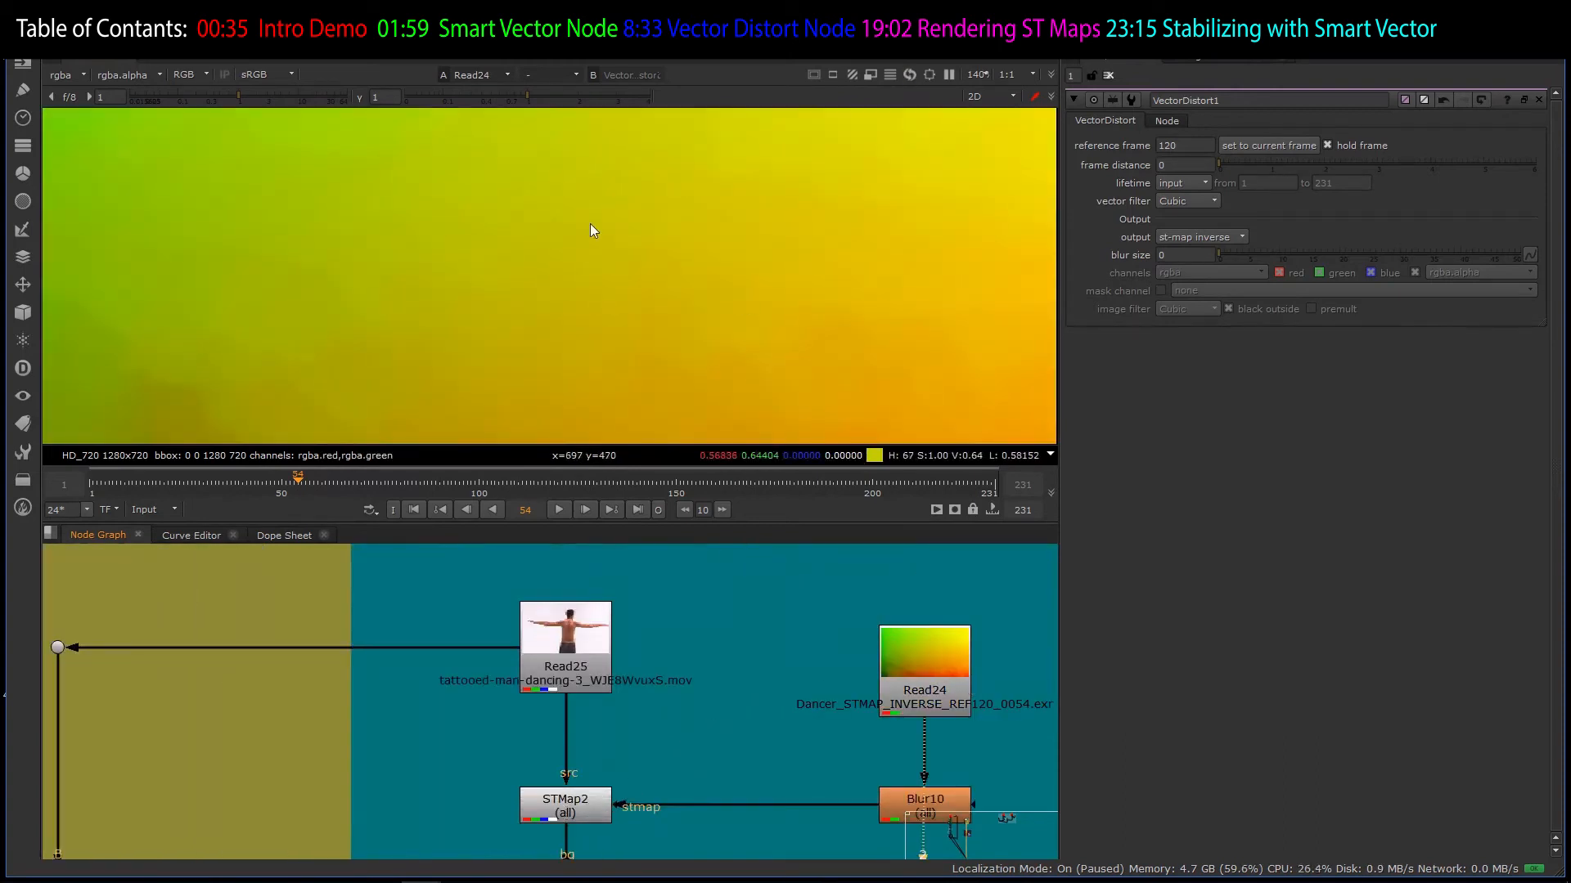
{"action": "scroll", "coordinate": [640, 303], "scroll_direction": "down", "scroll_amount": 3}
{"action": "scroll", "coordinate": [625, 282], "scroll_direction": "up", "scroll_amount": 1}
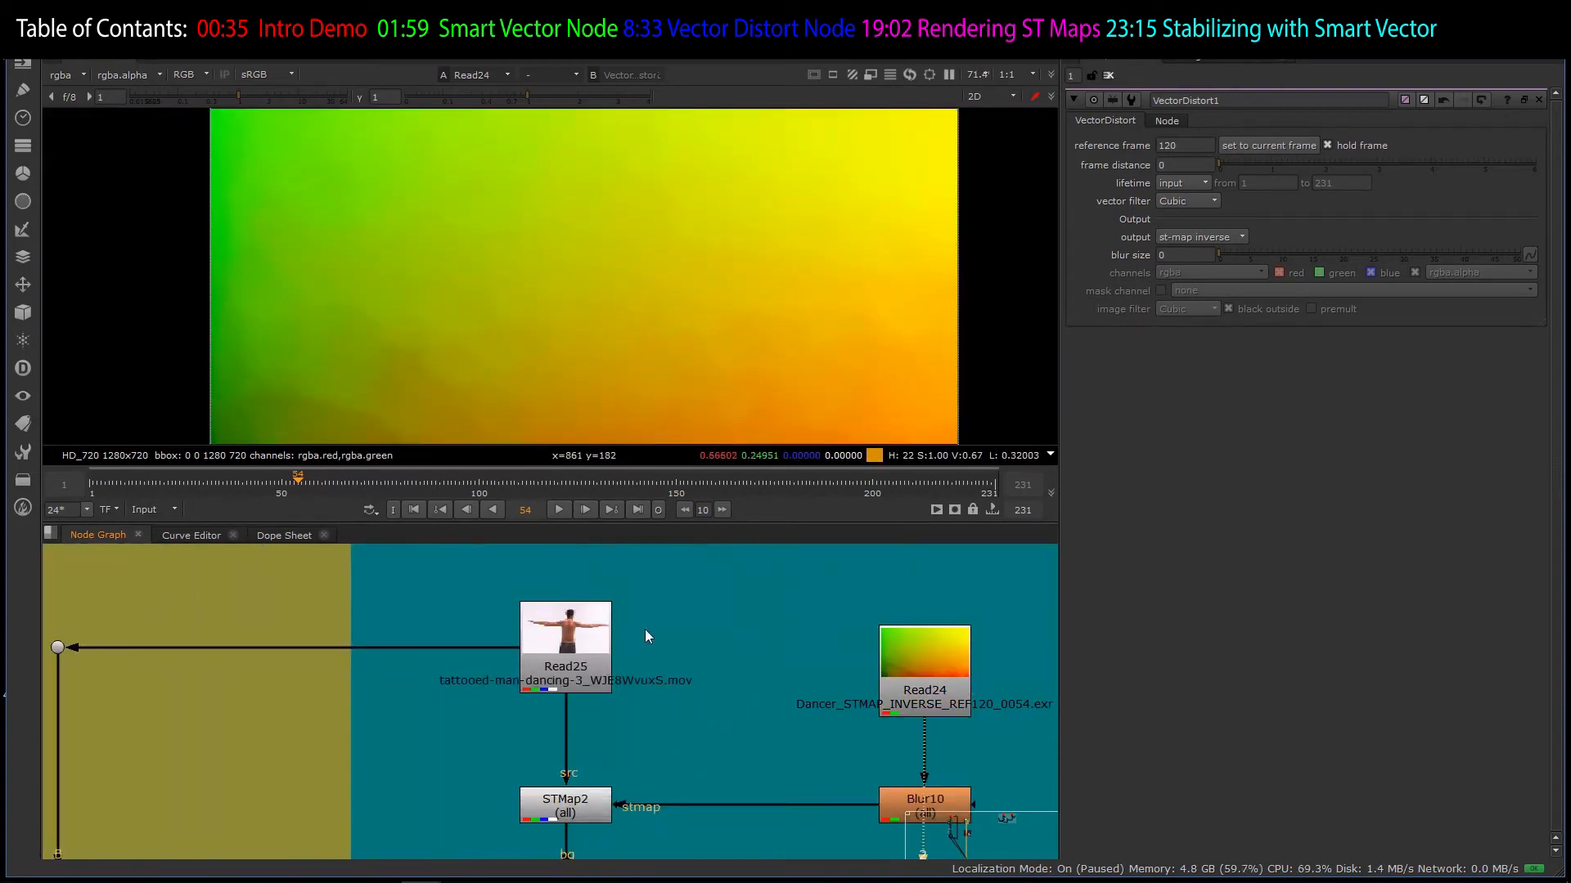
- View the blurred inverse ST map from Blur10 and open the blur's settings
{"action": "scroll", "coordinate": [644, 636], "scroll_direction": "down", "scroll_amount": 3}
{"action": "scroll", "coordinate": [847, 744], "scroll_direction": "up", "scroll_amount": 5}
{"action": "left_click", "coordinate": [848, 745]}
{"action": "key", "text": "1"}
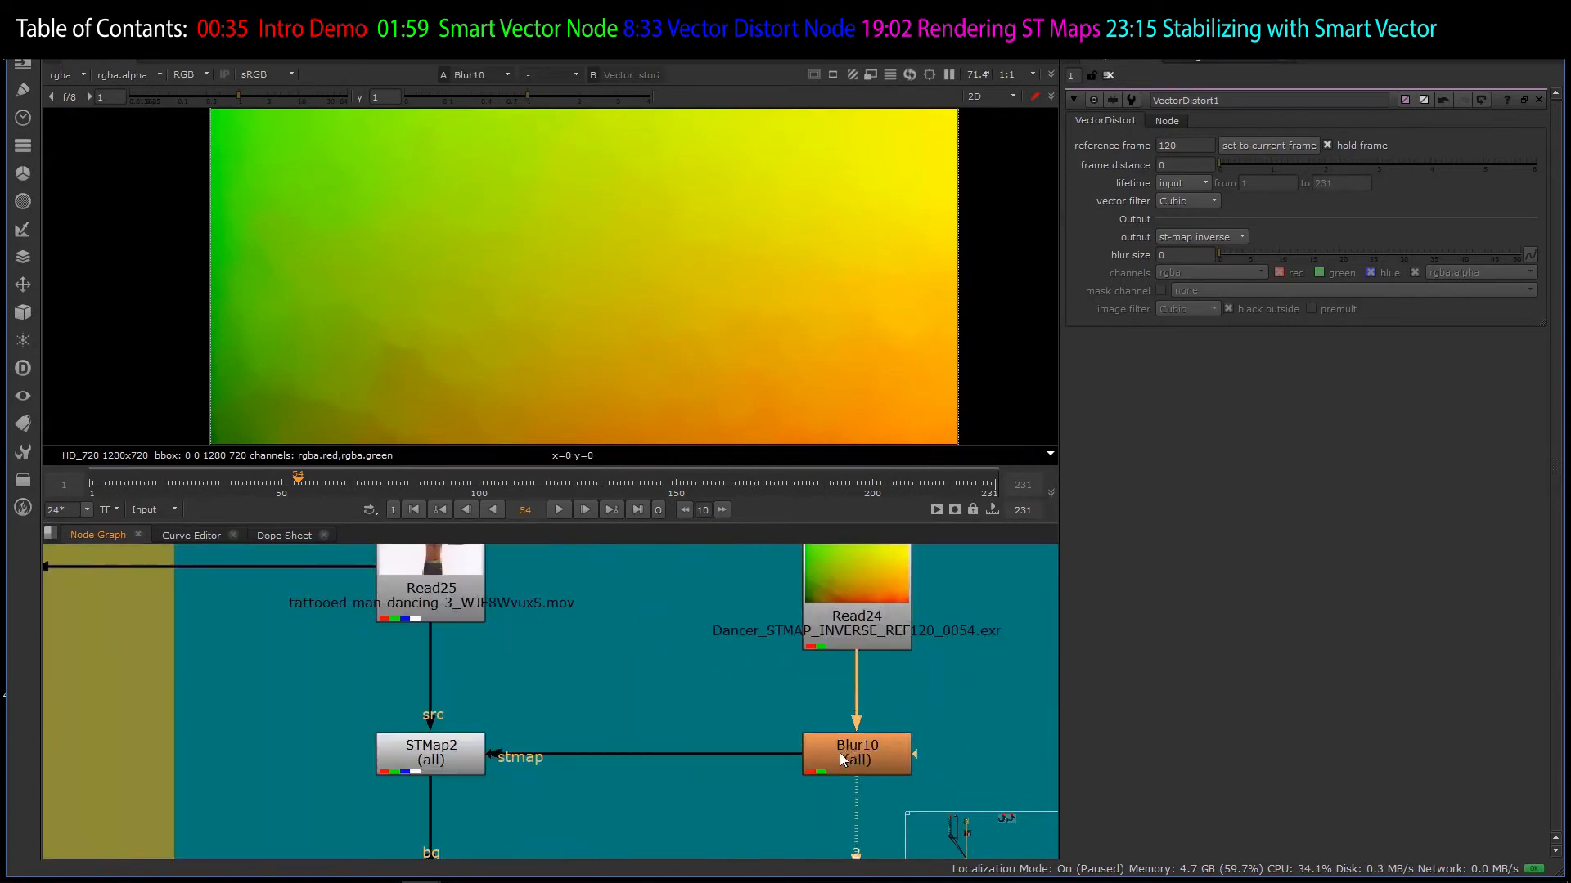
{"action": "double_click", "coordinate": [839, 752]}
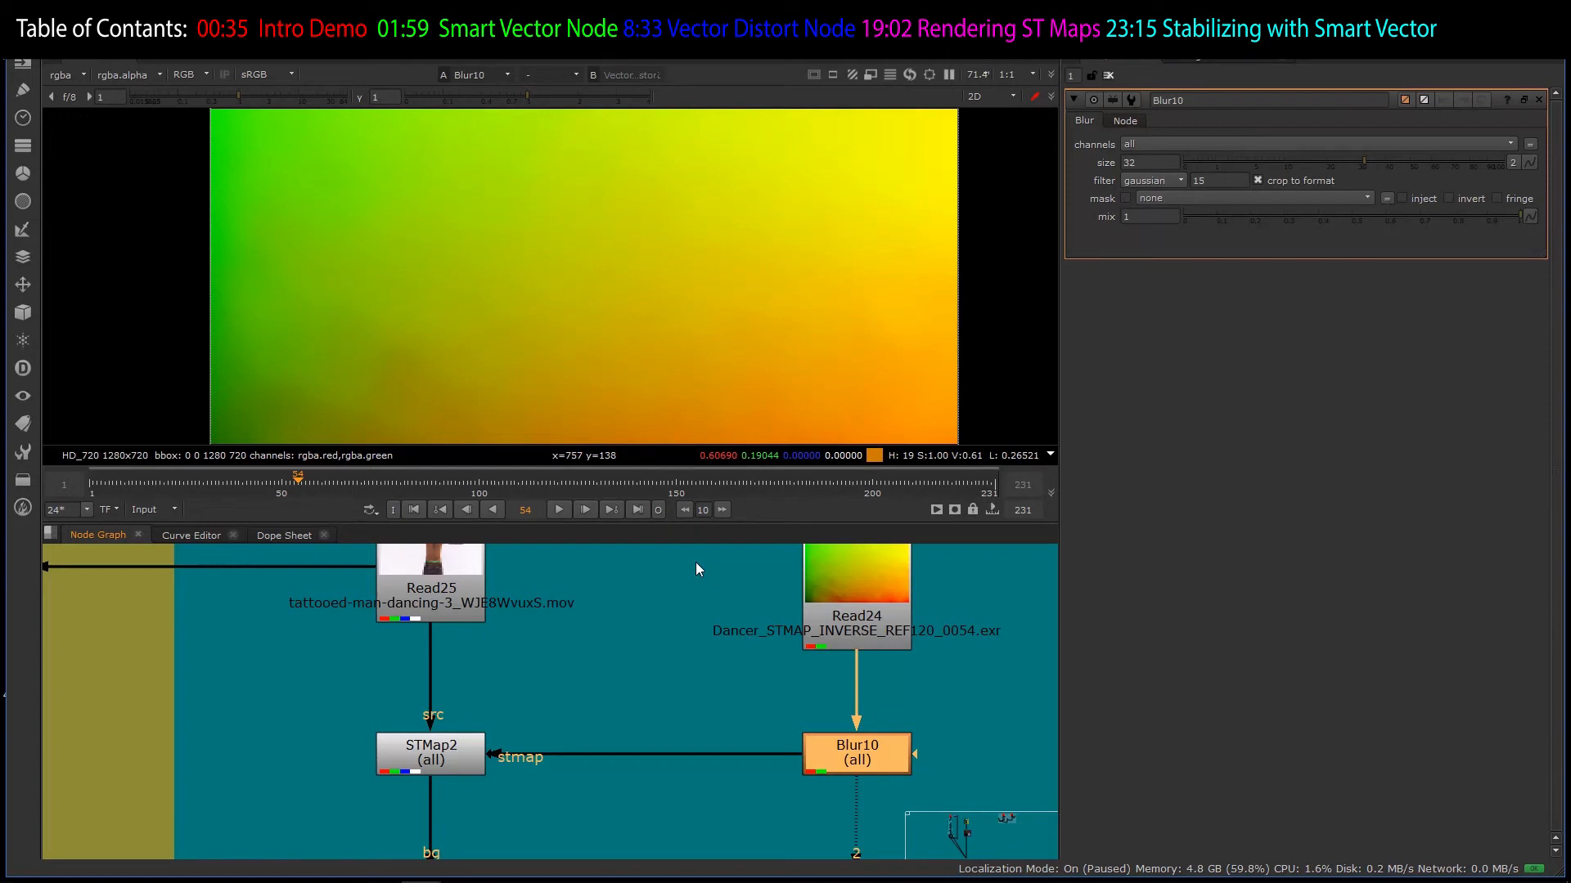
- View the STMap2 result at reference frame 120
{"action": "left_click", "coordinate": [435, 757]}
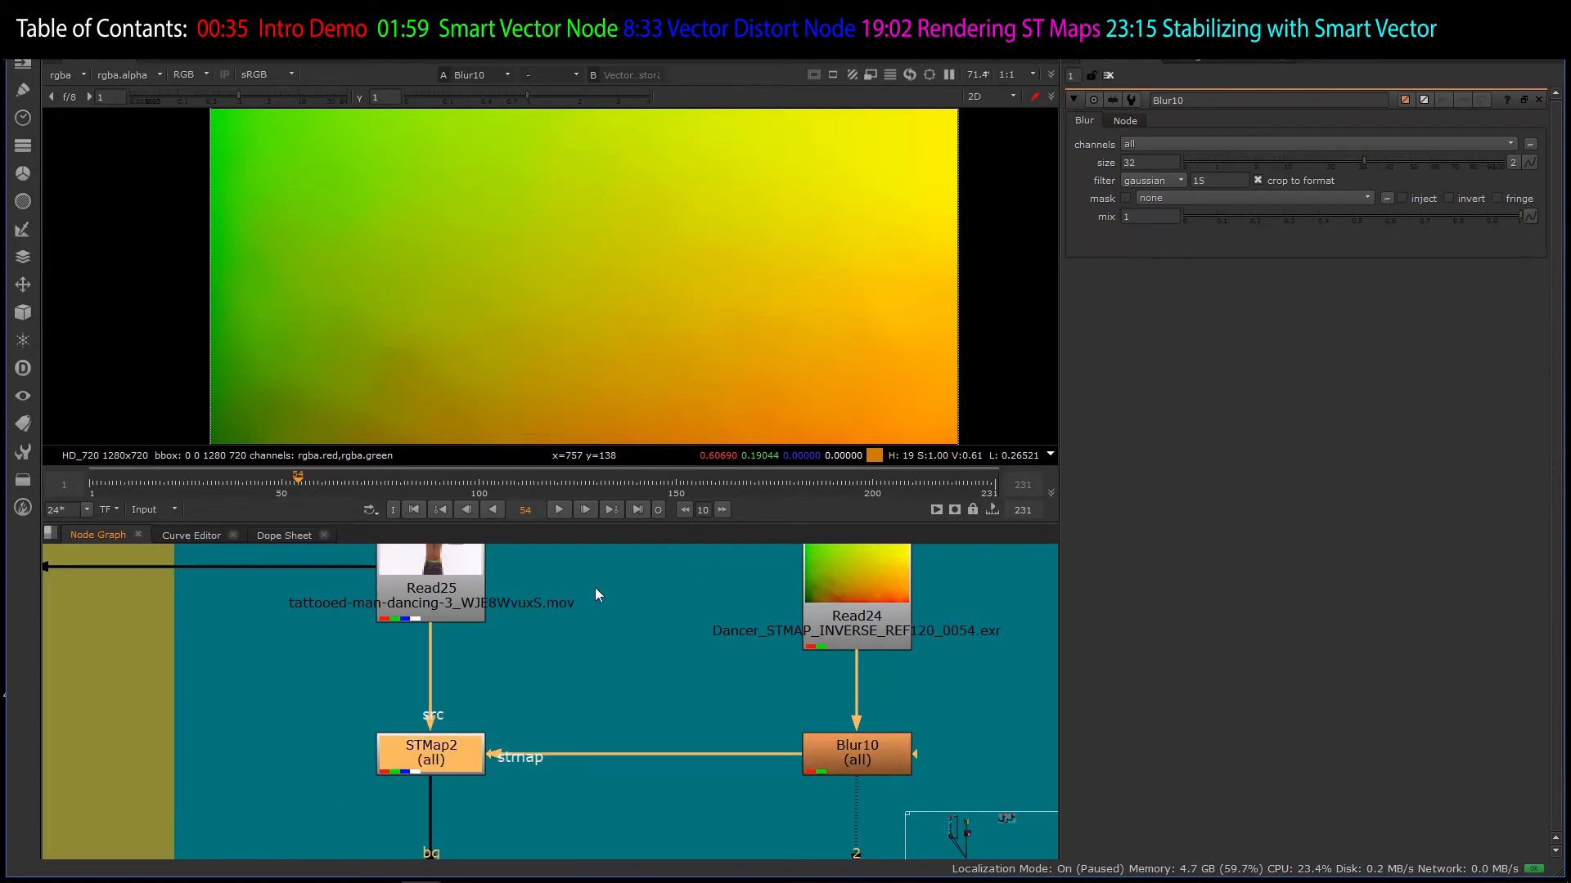
{"action": "left_click_drag", "start_coordinate": [625, 483], "coordinate": [557, 481]}
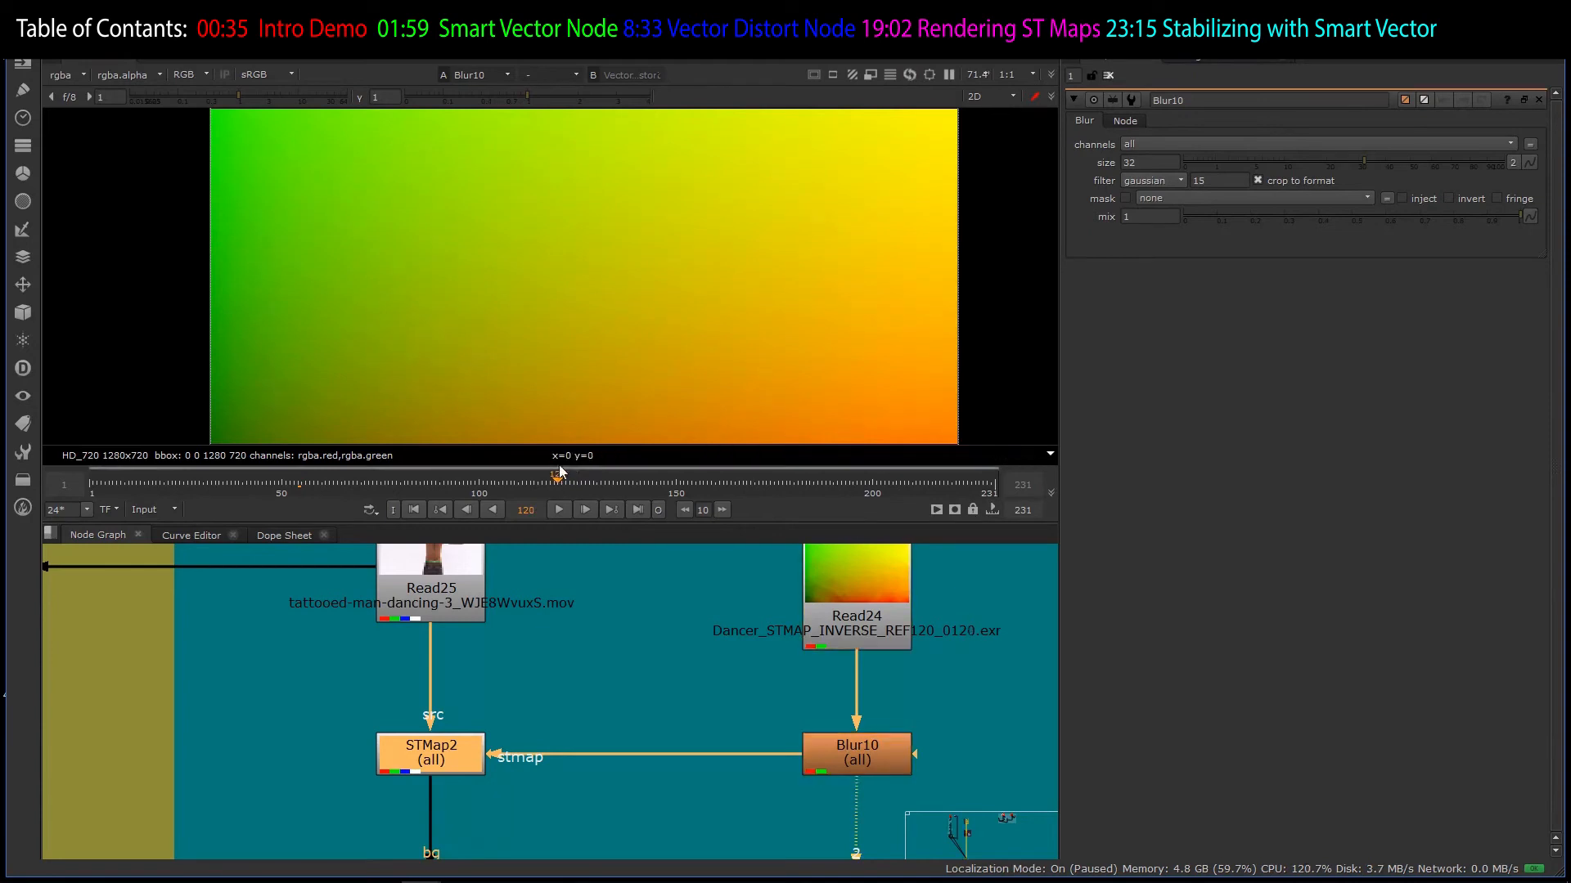
{"action": "left_click", "coordinate": [432, 761]}
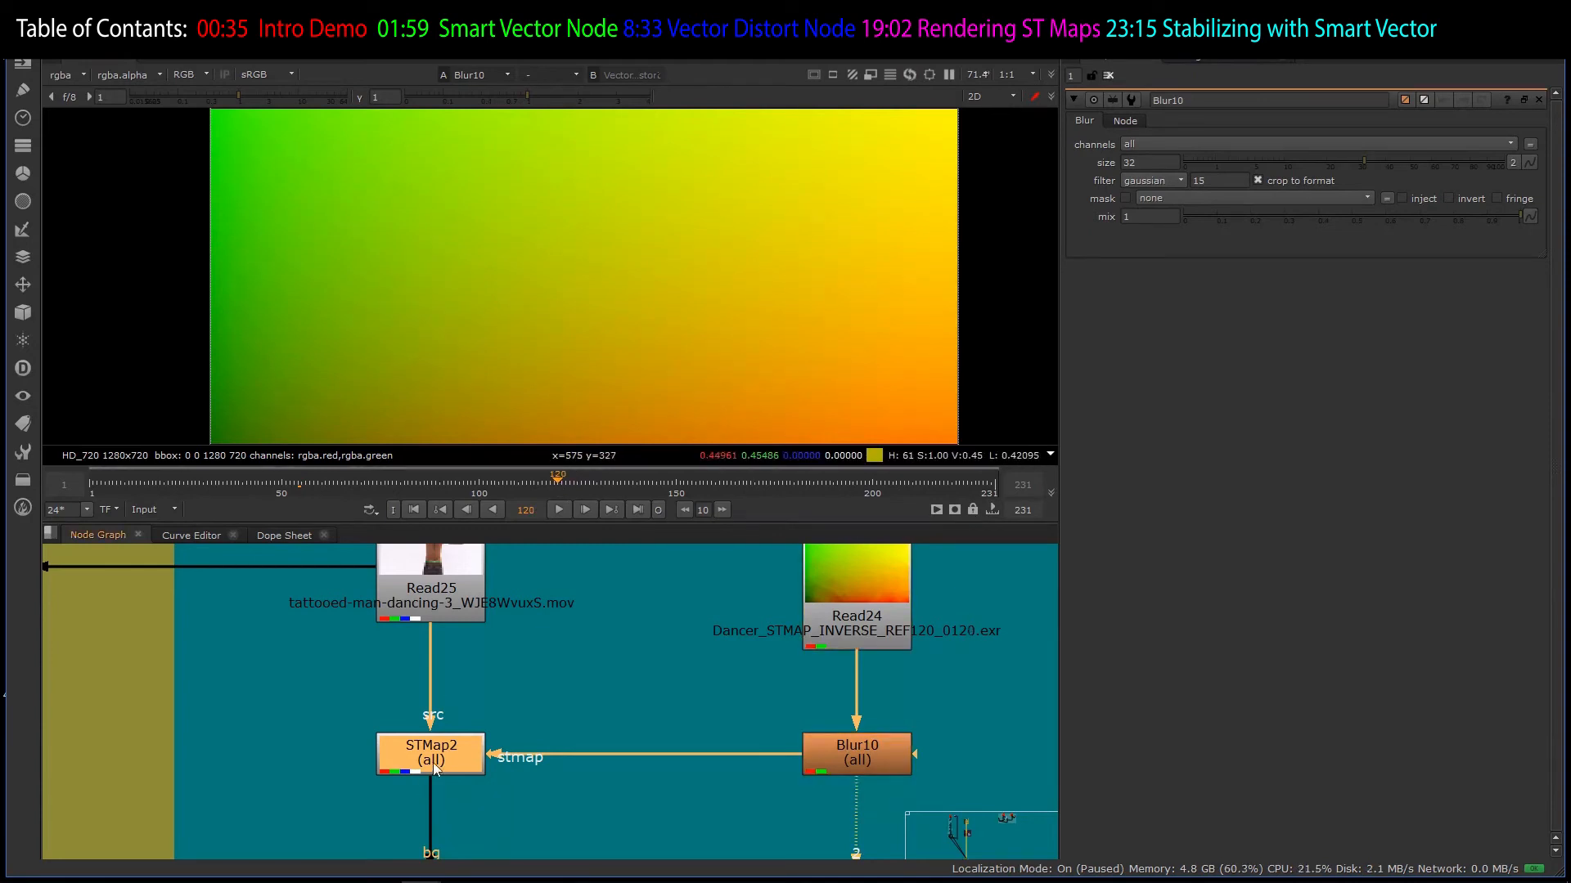
{"action": "key", "text": "1"}
- Add a new STMap node in the empty space between Read25 and Read24
{"action": "left_click", "coordinate": [684, 654]}
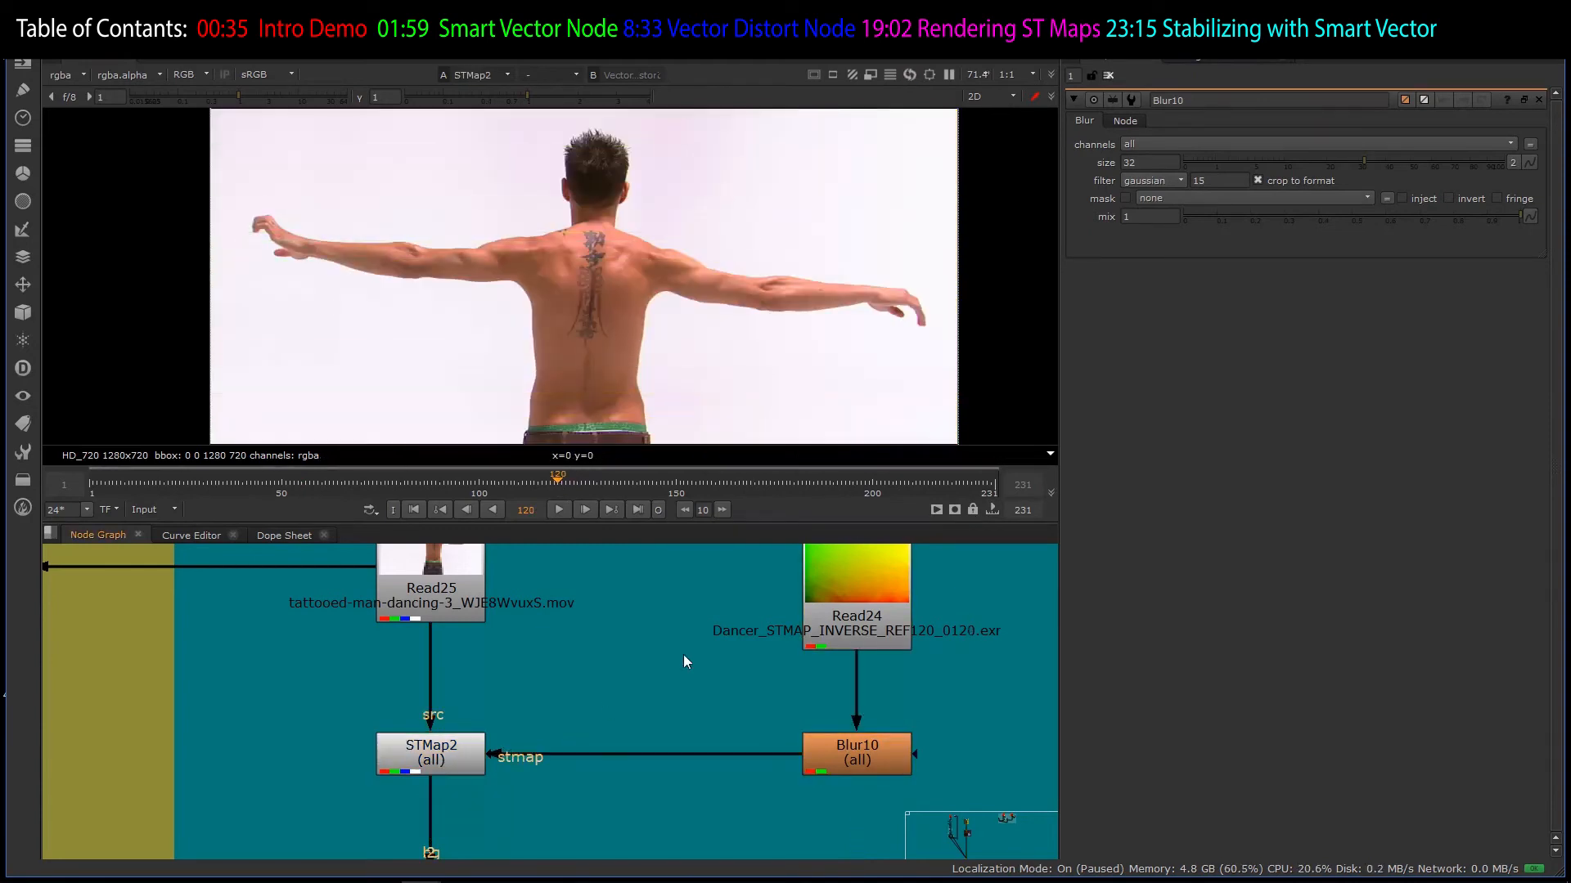
{"action": "key", "text": "Tab"}
{"action": "type", "text": "stm"}
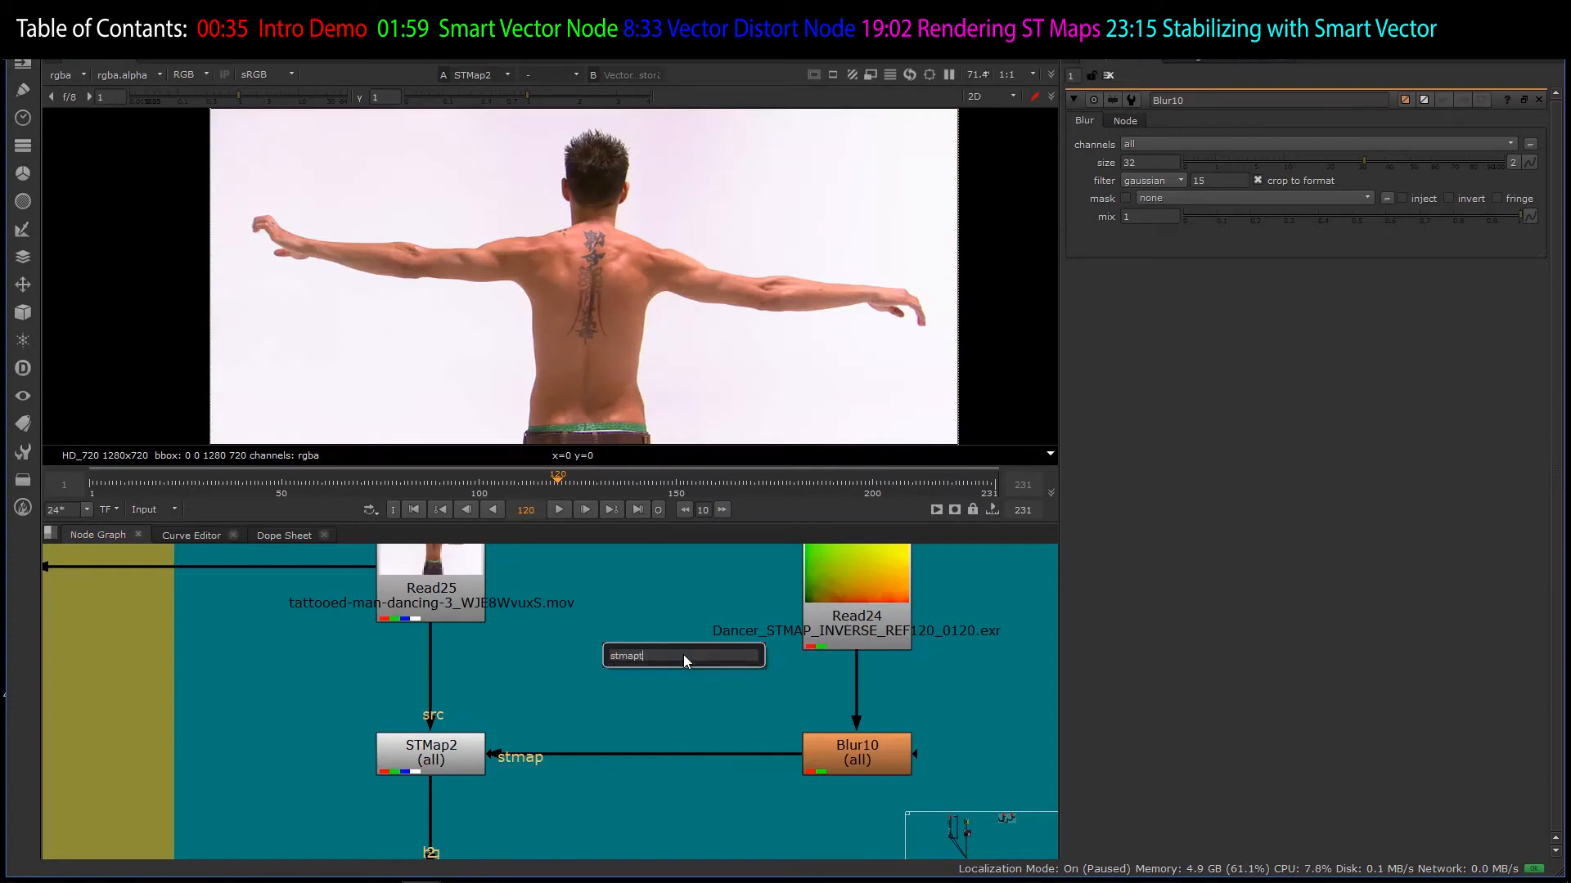
{"action": "key", "text": "Return"}
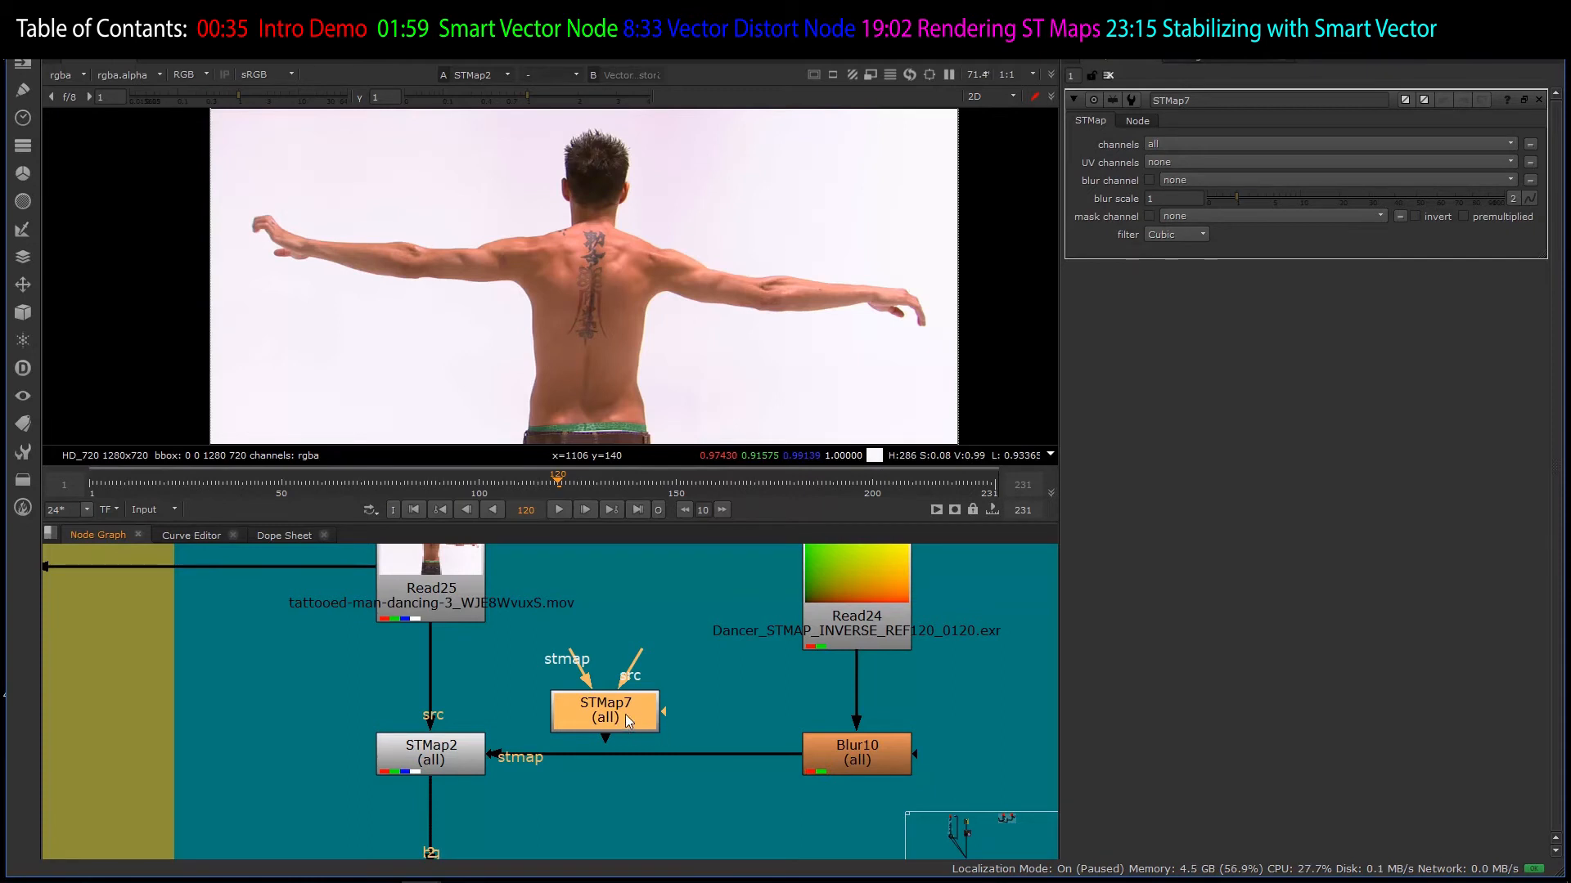
{"action": "left_click", "coordinate": [1186, 164]}
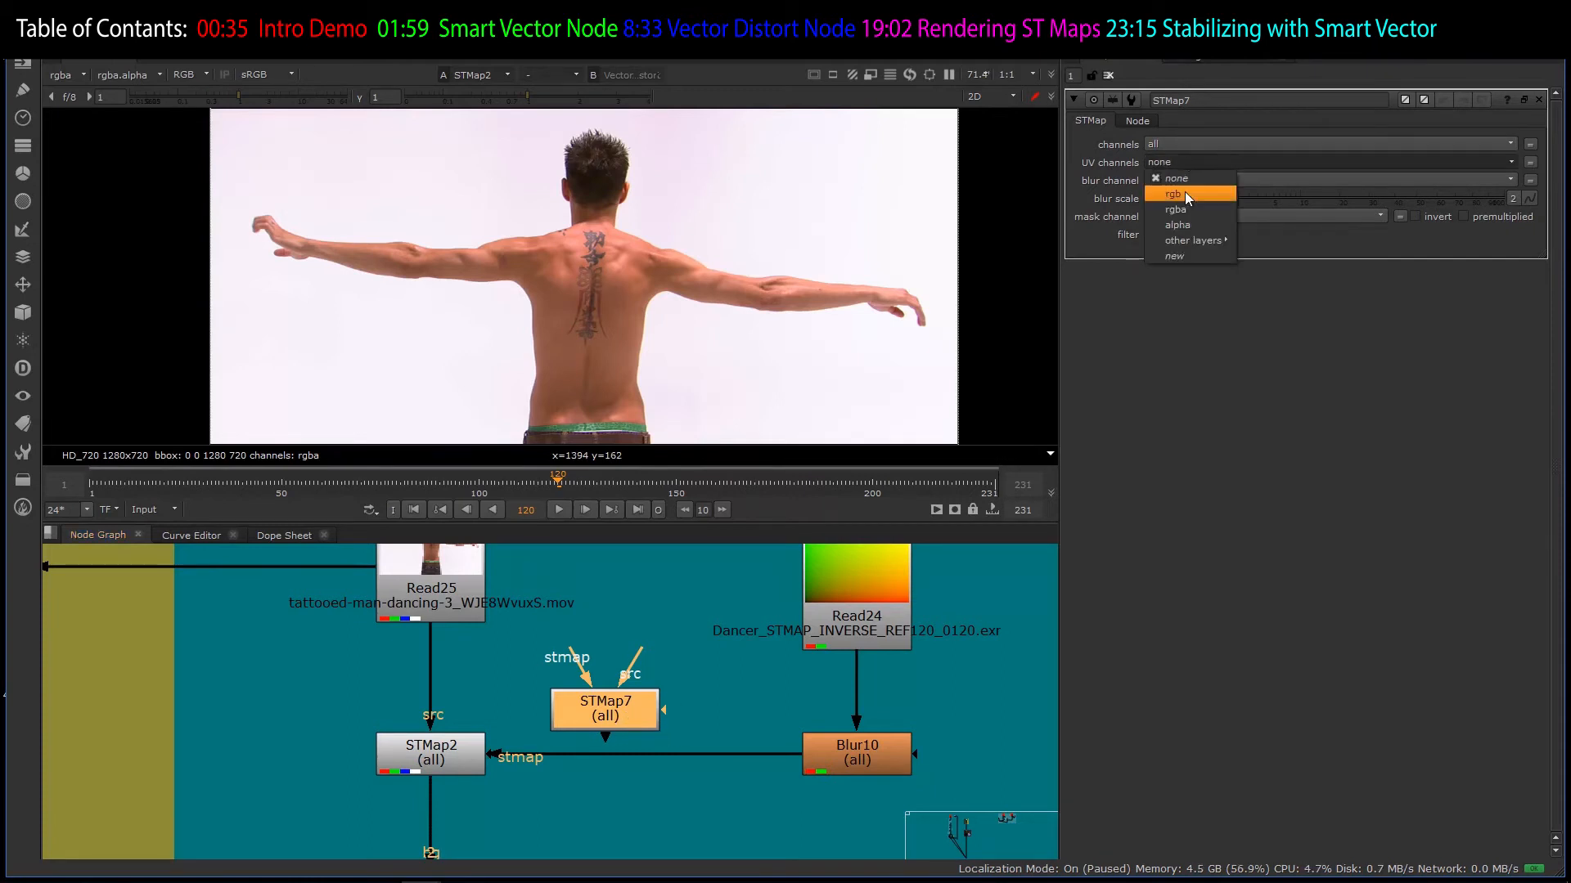
{"action": "left_click", "coordinate": [1186, 194]}
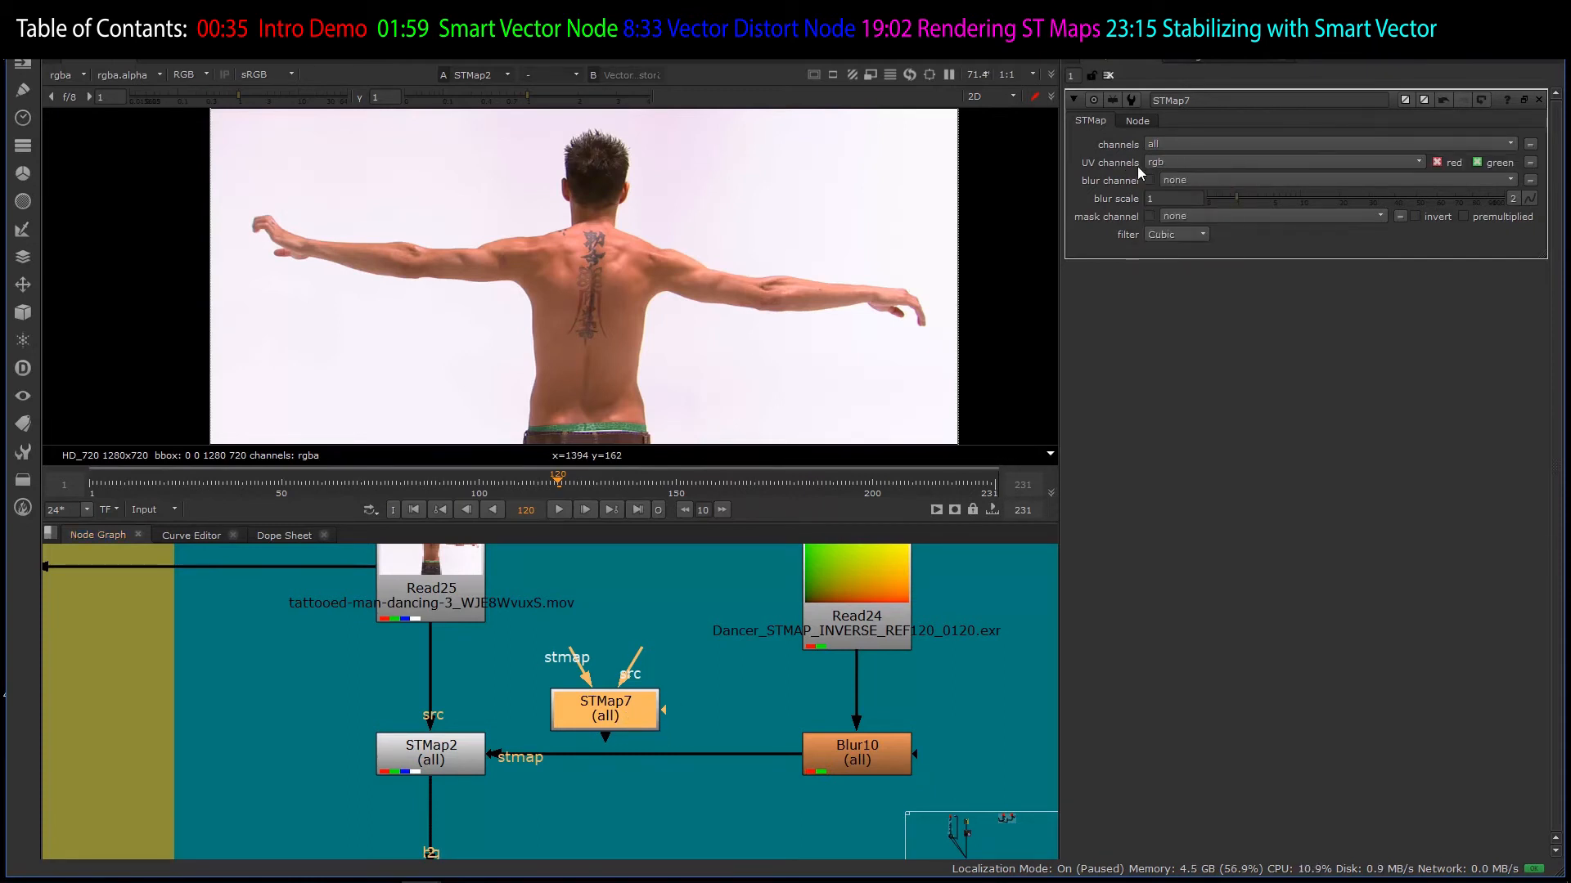
{"action": "left_click", "coordinate": [1163, 166]}
{"action": "left_click", "coordinate": [1170, 168]}
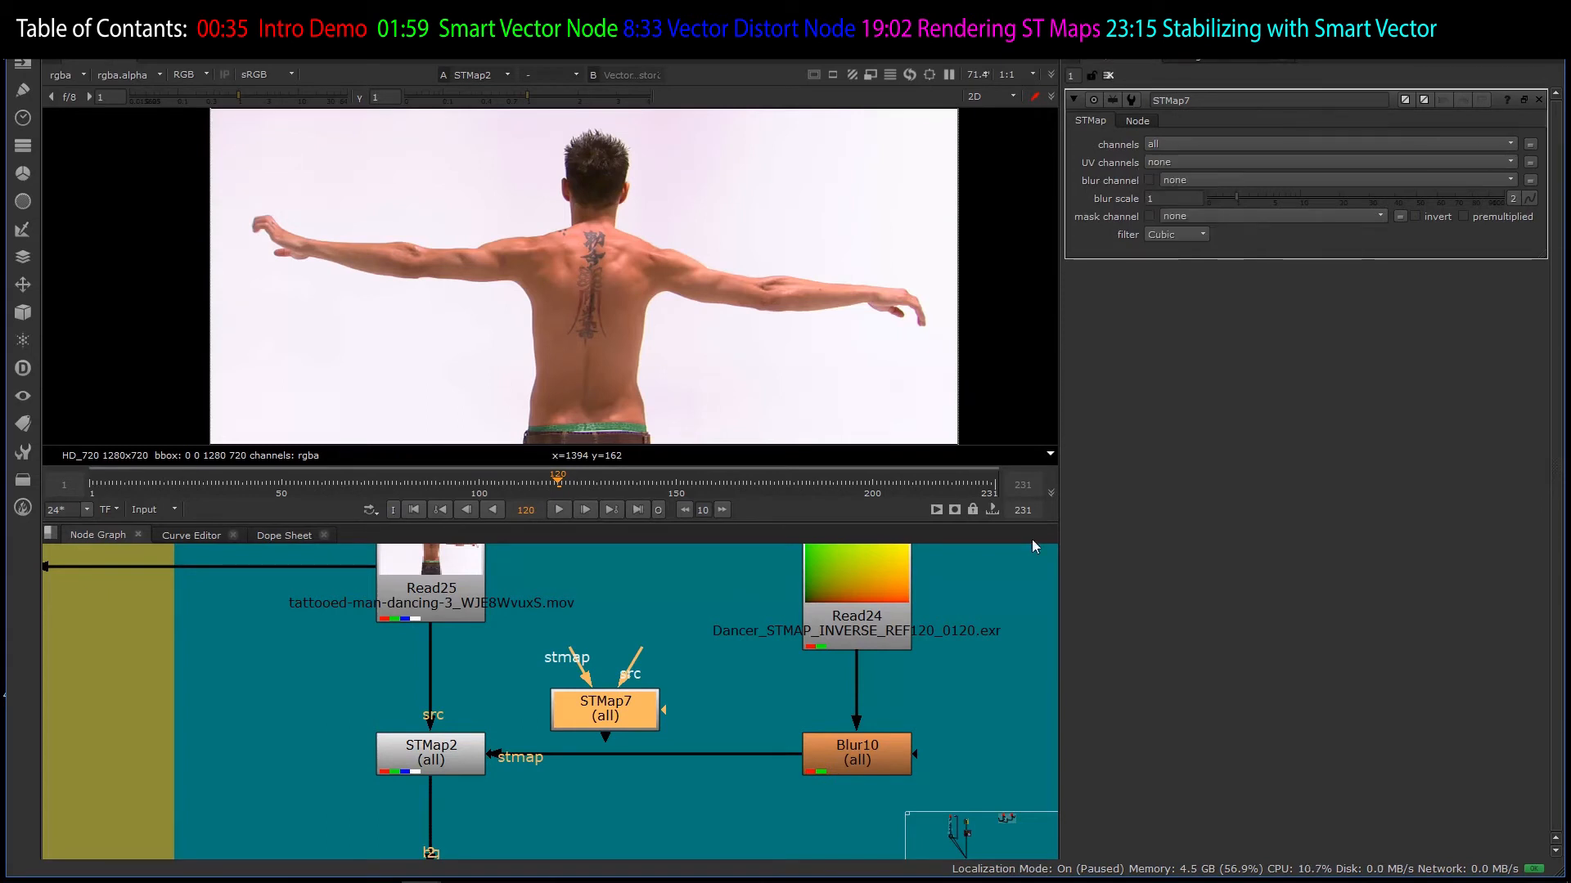
- Connect the new STMap's stmap input to Blur10 and its src input to Read25, and view its output
{"action": "left_click_drag", "start_coordinate": [586, 672], "coordinate": [844, 758]}
{"action": "left_click_drag", "start_coordinate": [638, 669], "coordinate": [463, 573]}
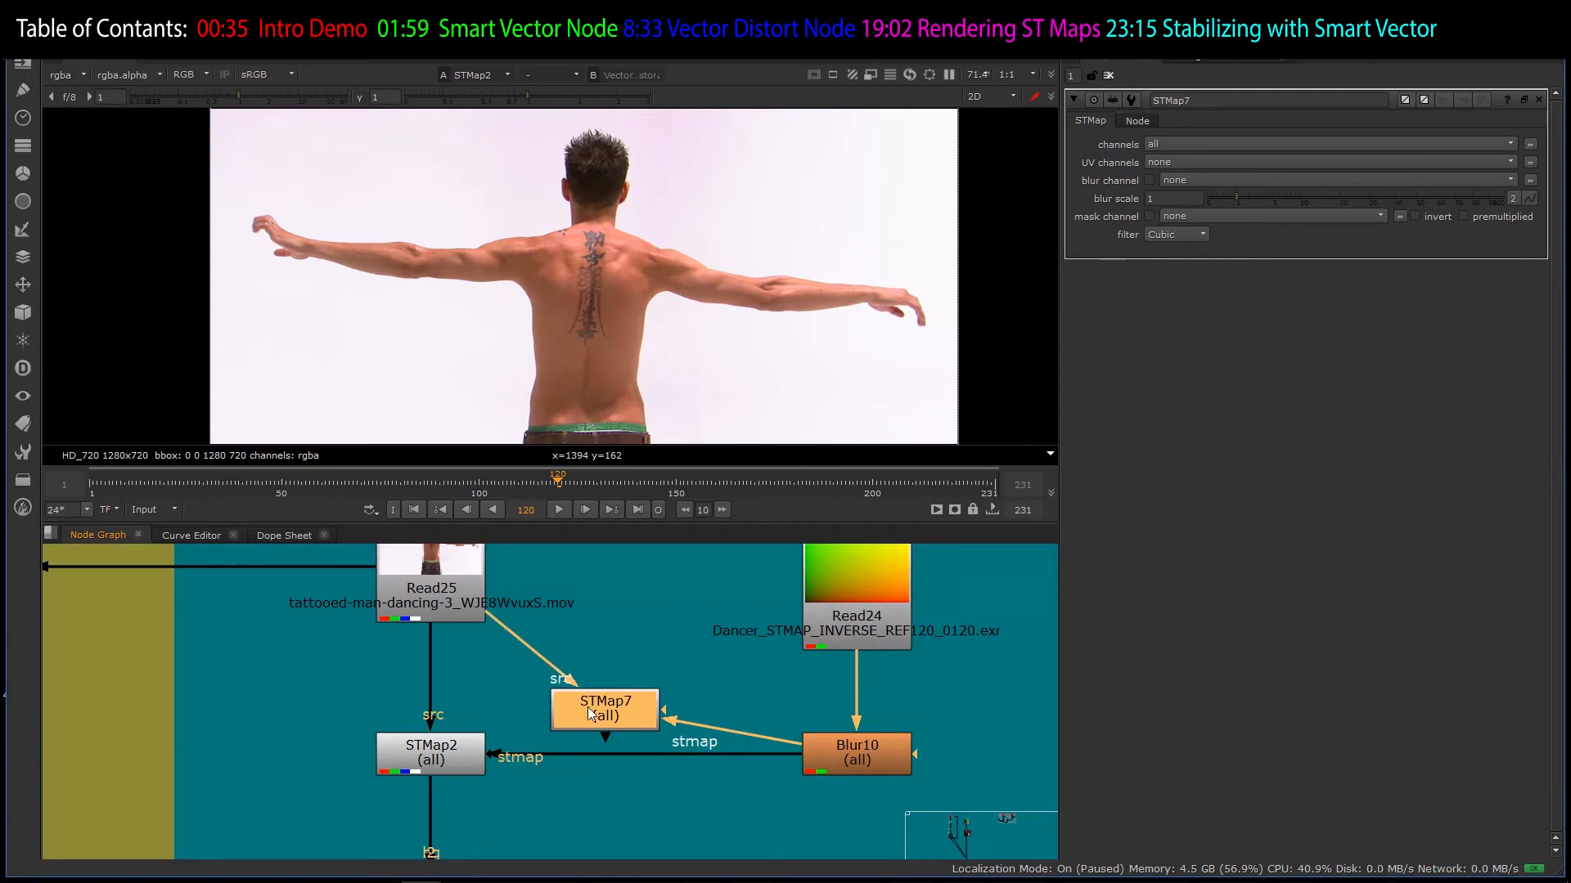
{"action": "key", "text": "2"}
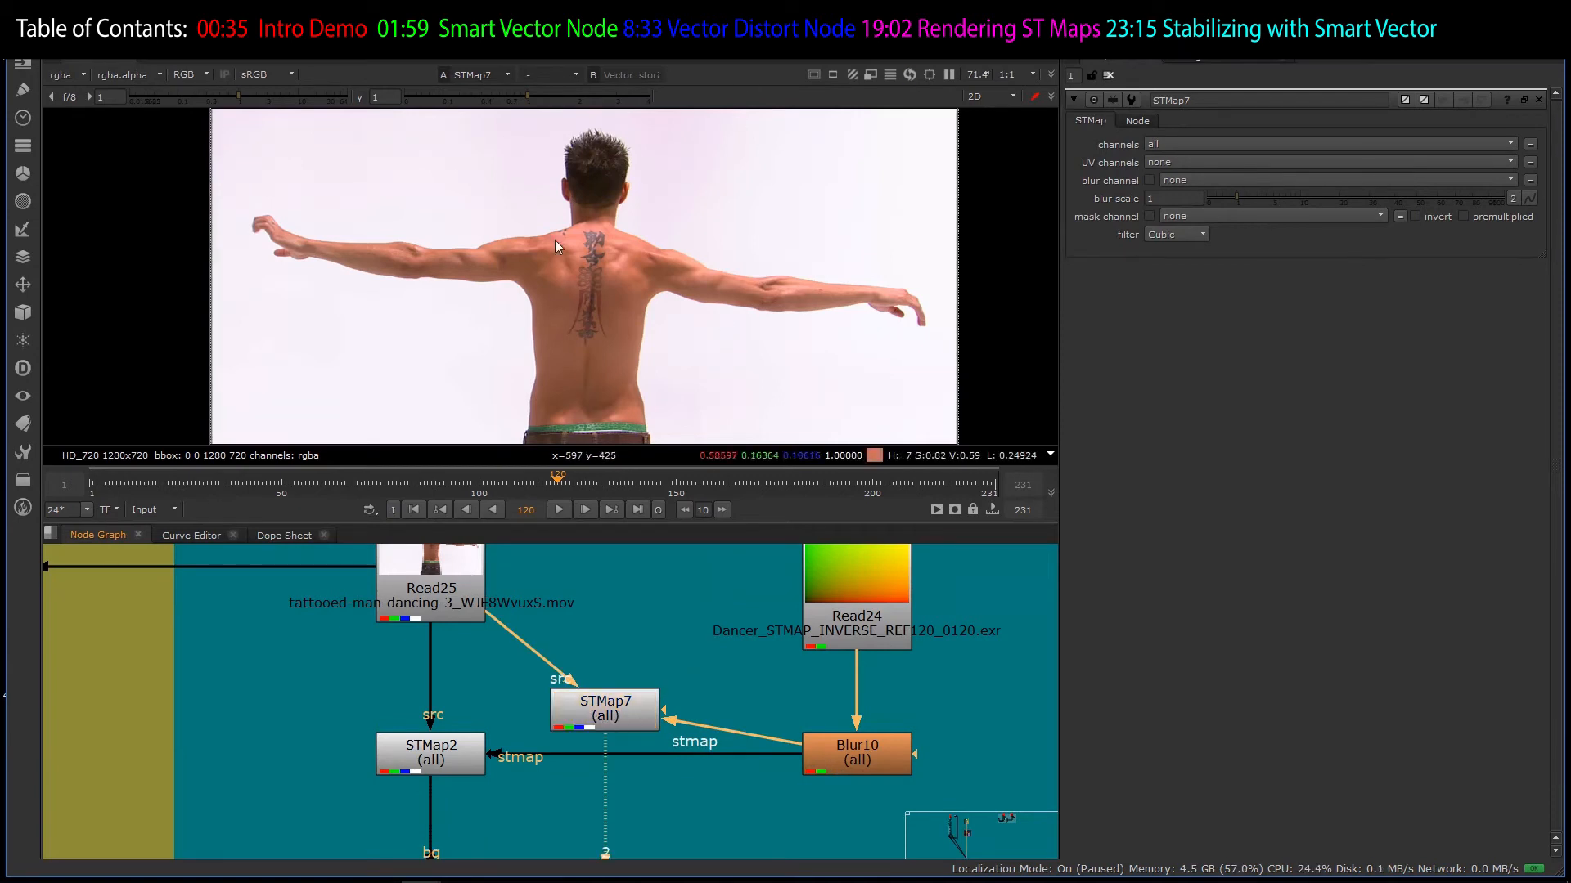
- Scrub the new STMap's output back to frame 120 and set its UV channels to rgb
{"action": "scroll", "coordinate": [587, 239], "scroll_direction": "up", "scroll_amount": 3}
{"action": "left_click", "coordinate": [483, 489]}
{"action": "left_click_drag", "start_coordinate": [483, 488], "coordinate": [558, 483]}
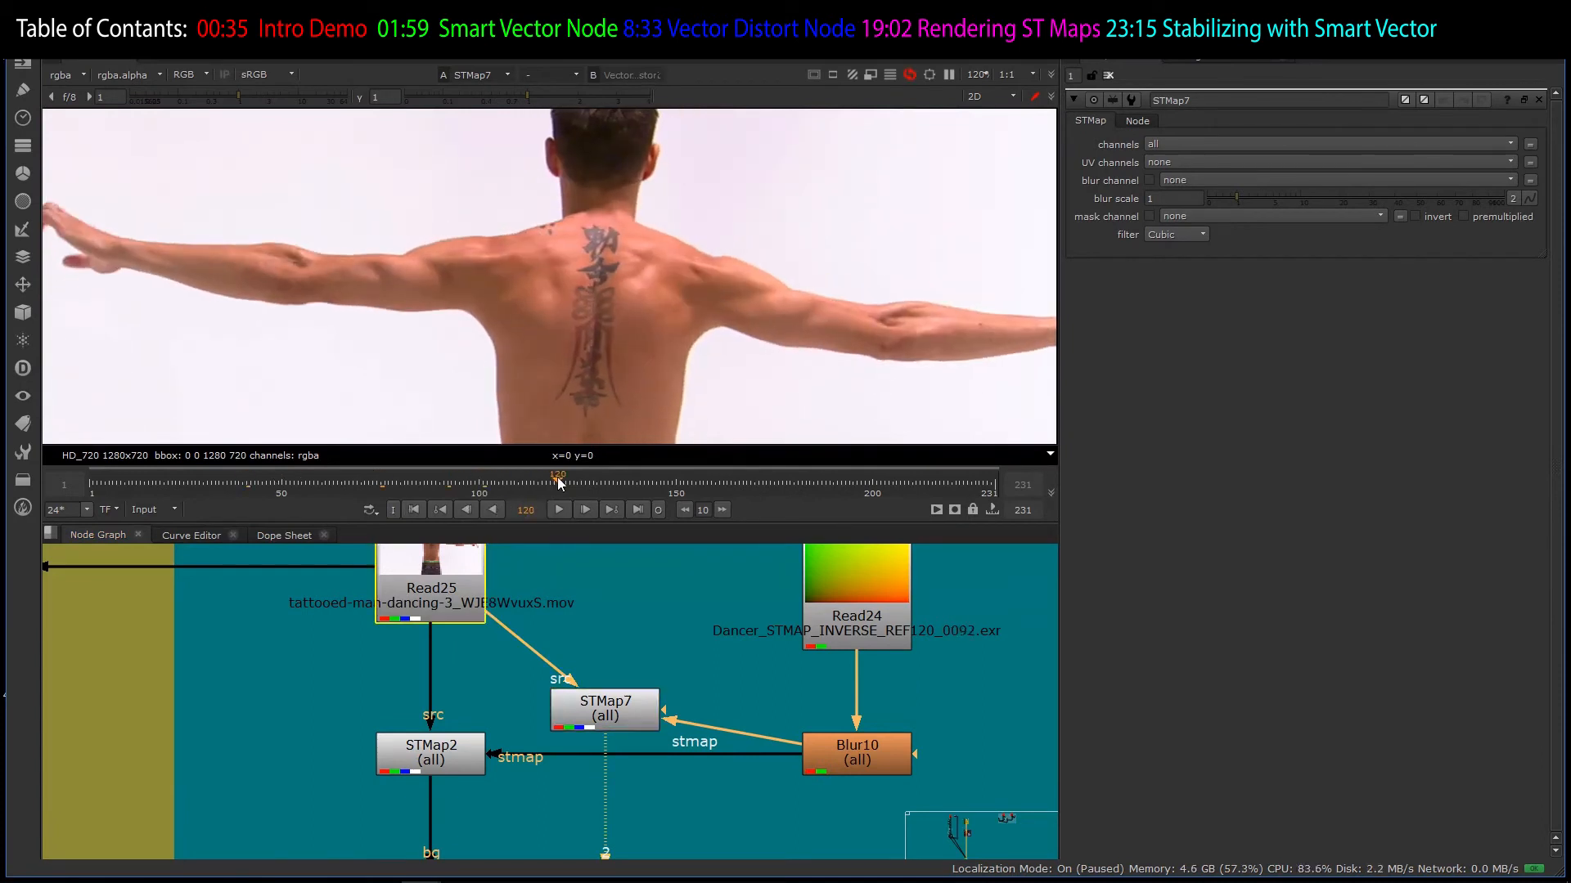
{"action": "left_click", "coordinate": [1175, 180]}
{"action": "left_click", "coordinate": [1176, 193]}
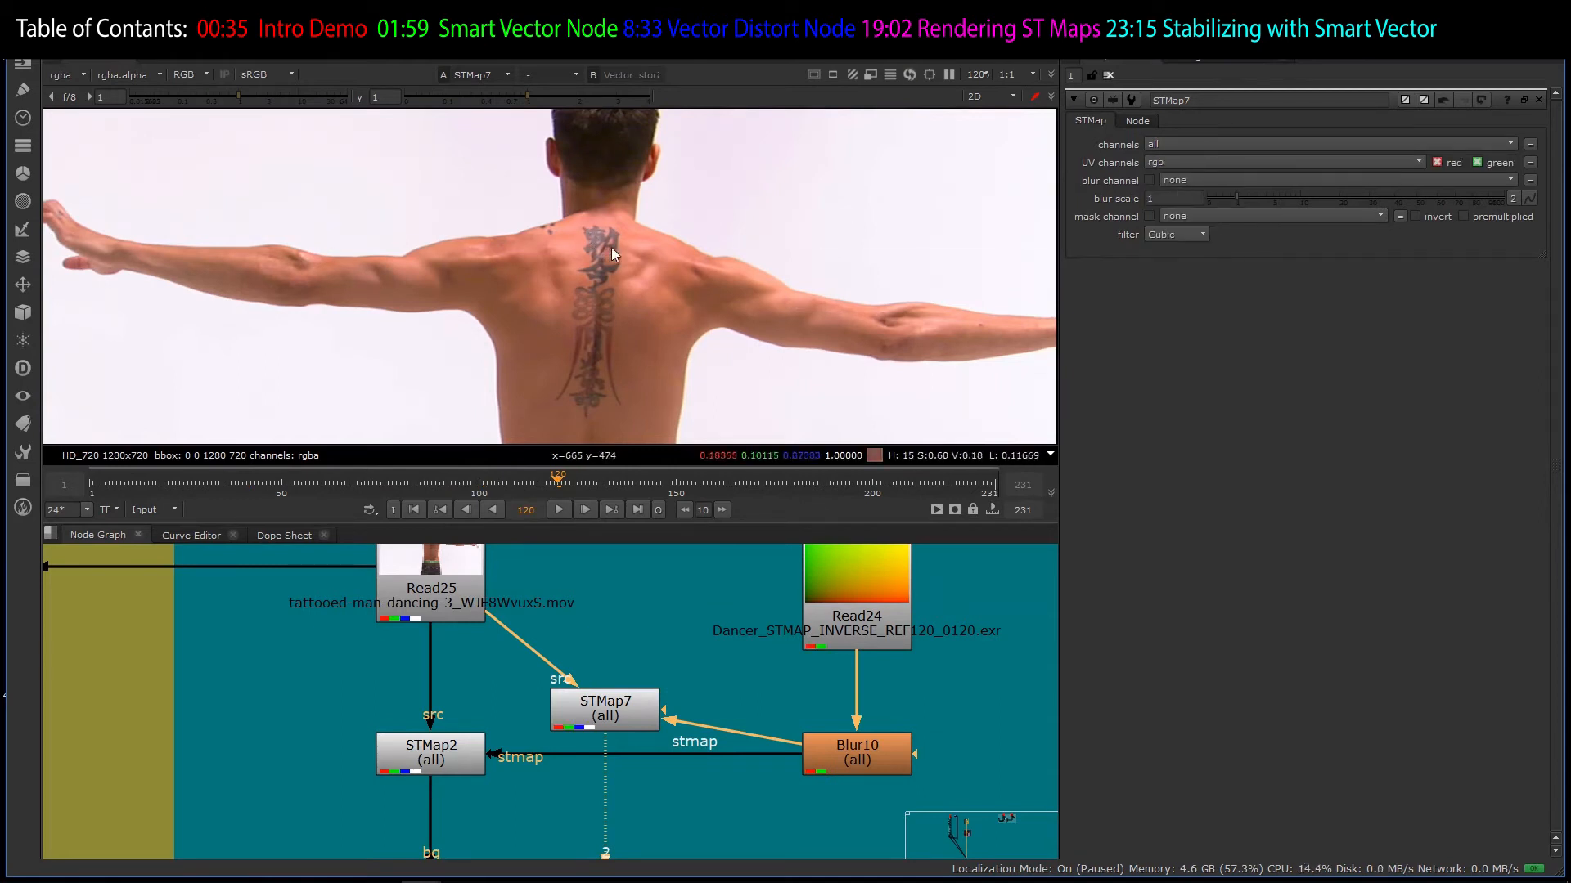
- Scrub the stabilized footage between frames 75 and 120 and examine how the back tattoo holds its position
{"action": "scroll", "coordinate": [612, 245], "scroll_direction": "down", "scroll_amount": 3}
{"action": "scroll", "coordinate": [617, 244], "scroll_direction": "up", "scroll_amount": 2}
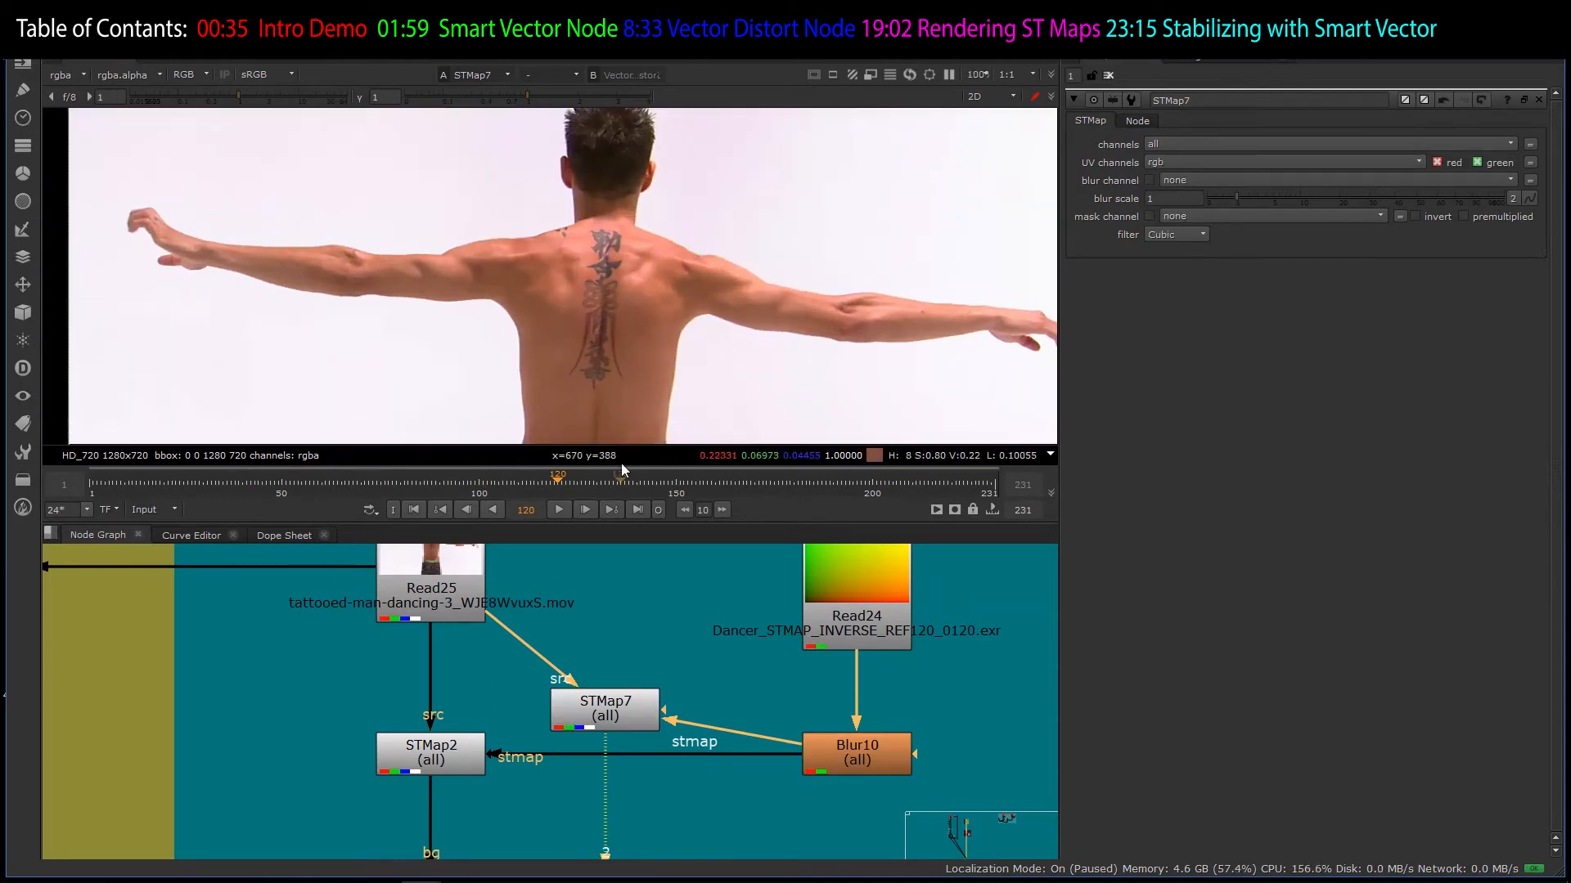
{"action": "left_click", "coordinate": [490, 479]}
{"action": "left_click_drag", "start_coordinate": [487, 489], "coordinate": [380, 489]}
{"action": "scroll", "coordinate": [686, 278], "scroll_direction": "up", "scroll_amount": 3}
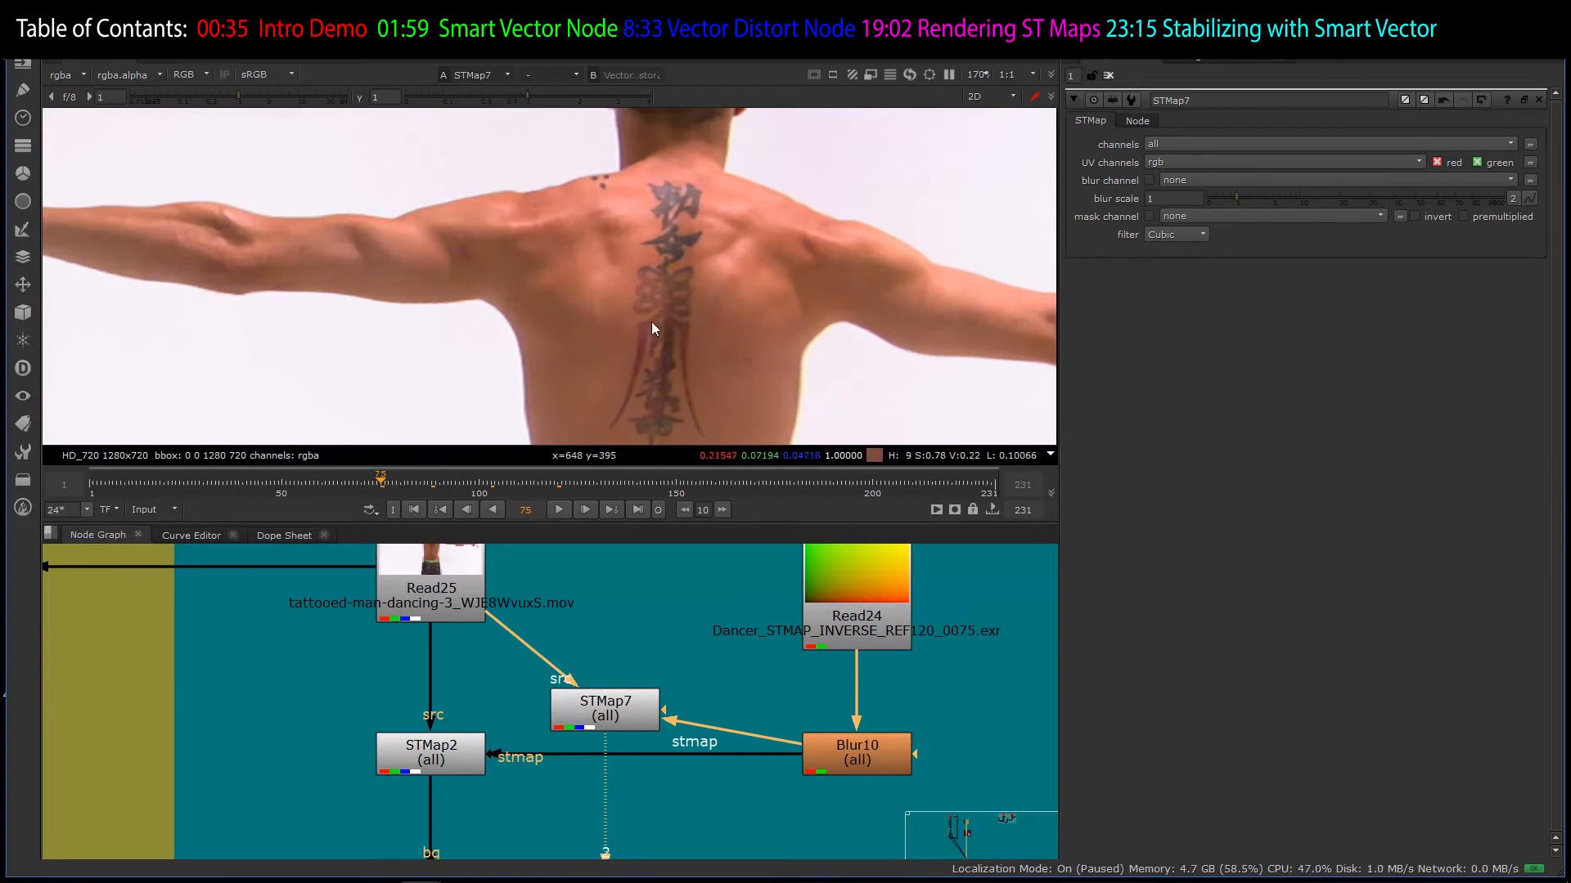
{"action": "scroll", "coordinate": [651, 271], "scroll_direction": "down", "scroll_amount": 3}
{"action": "scroll", "coordinate": [650, 331], "scroll_direction": "up", "scroll_amount": 3}
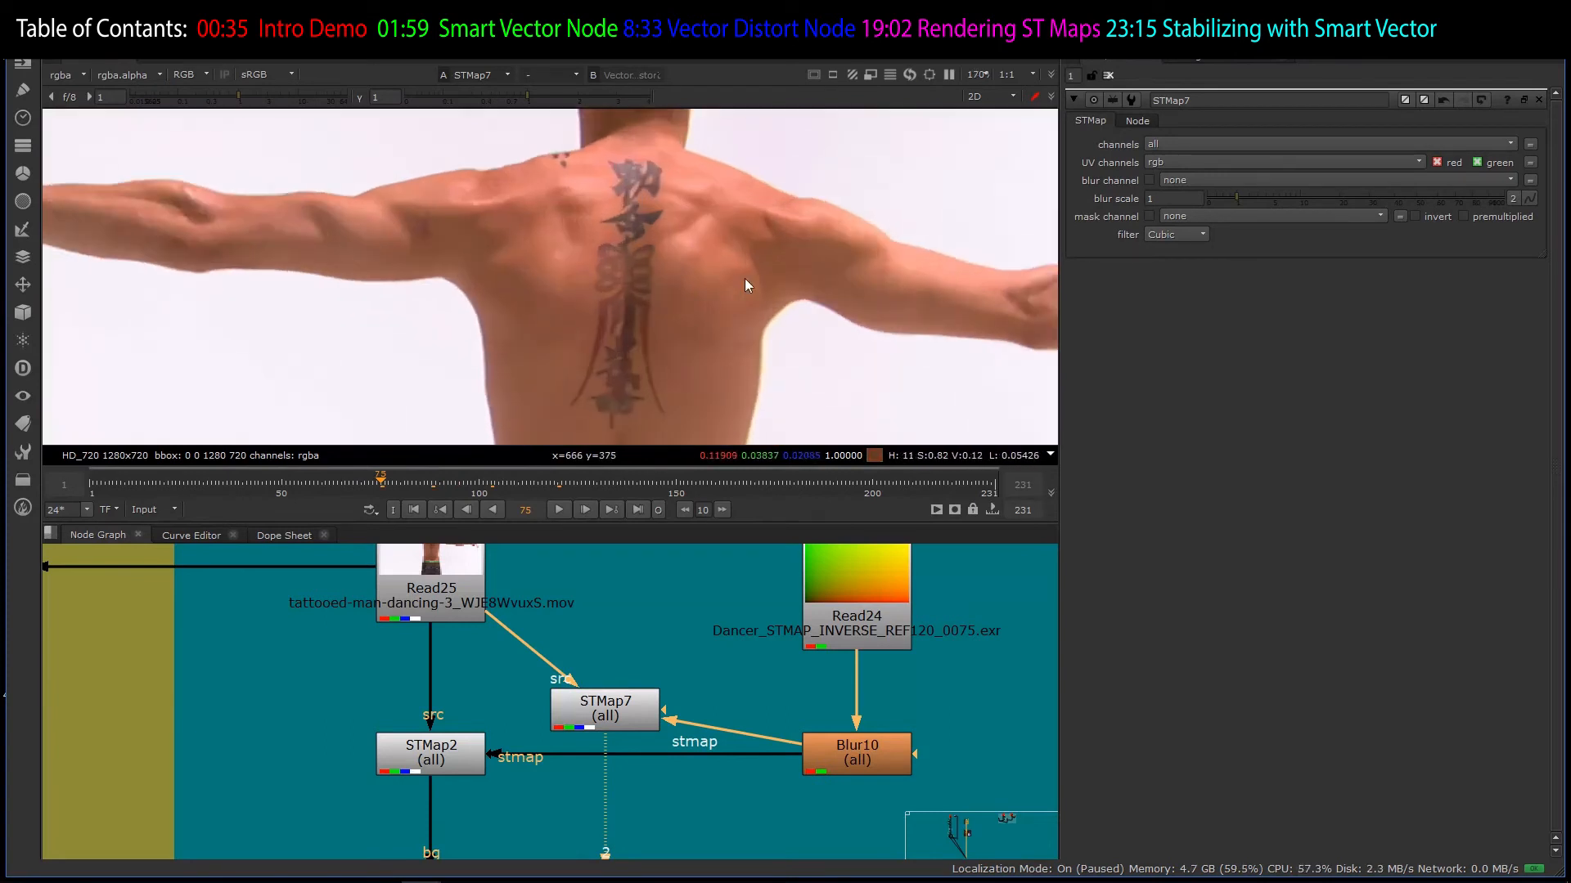
{"action": "left_click", "coordinate": [557, 487]}
{"action": "scroll", "coordinate": [630, 213], "scroll_direction": "down", "scroll_amount": 2}
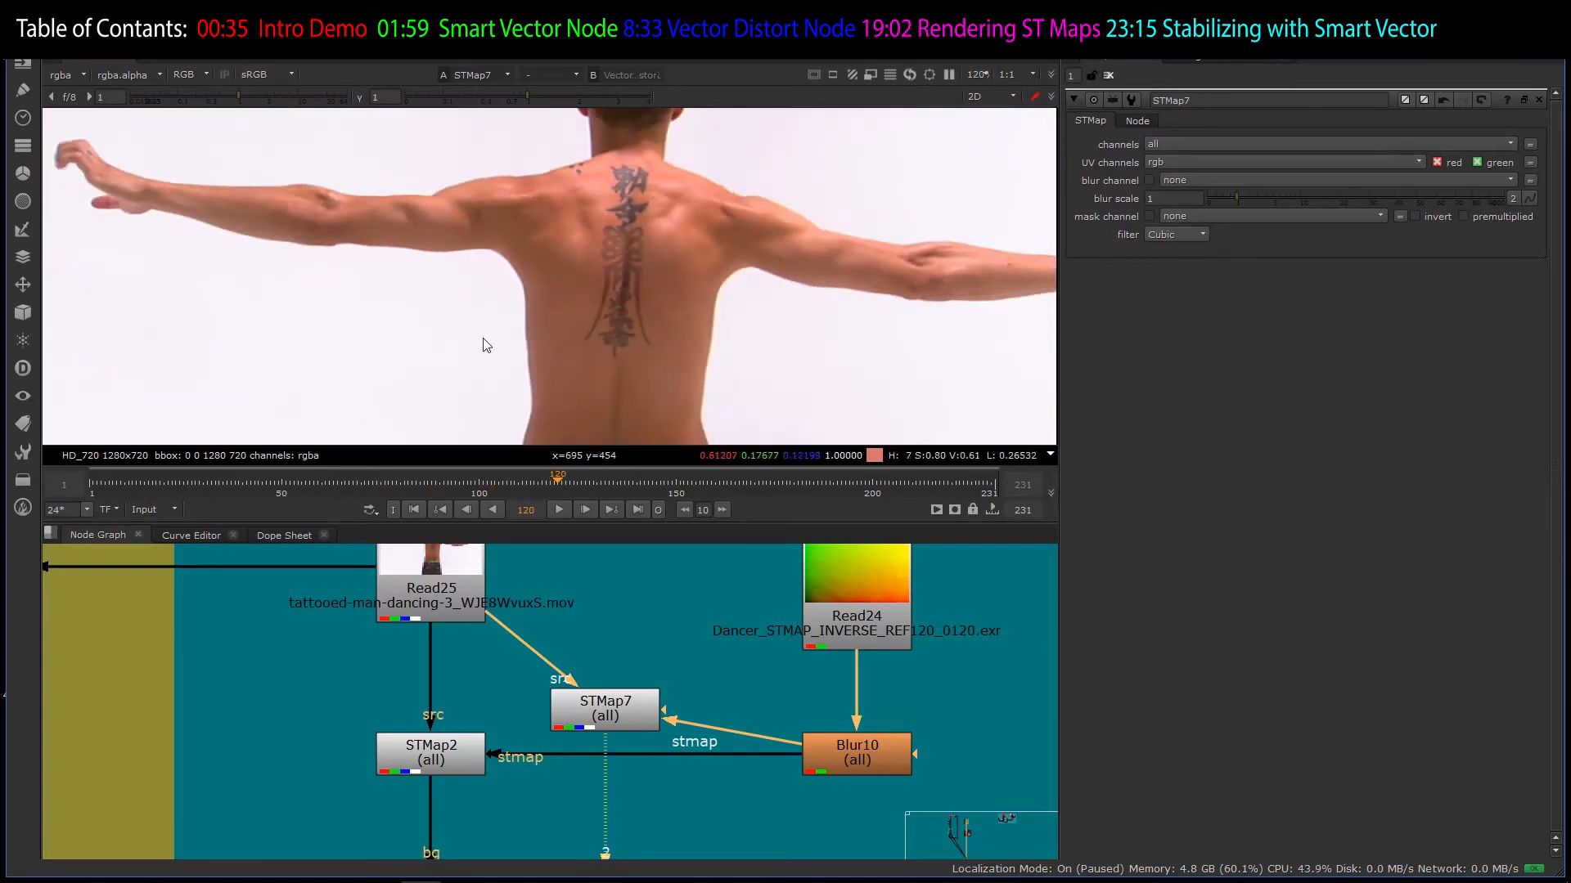
- Play the stabilized footage around the reference frame and stop it at frame 125
{"action": "left_click", "coordinate": [560, 510]}
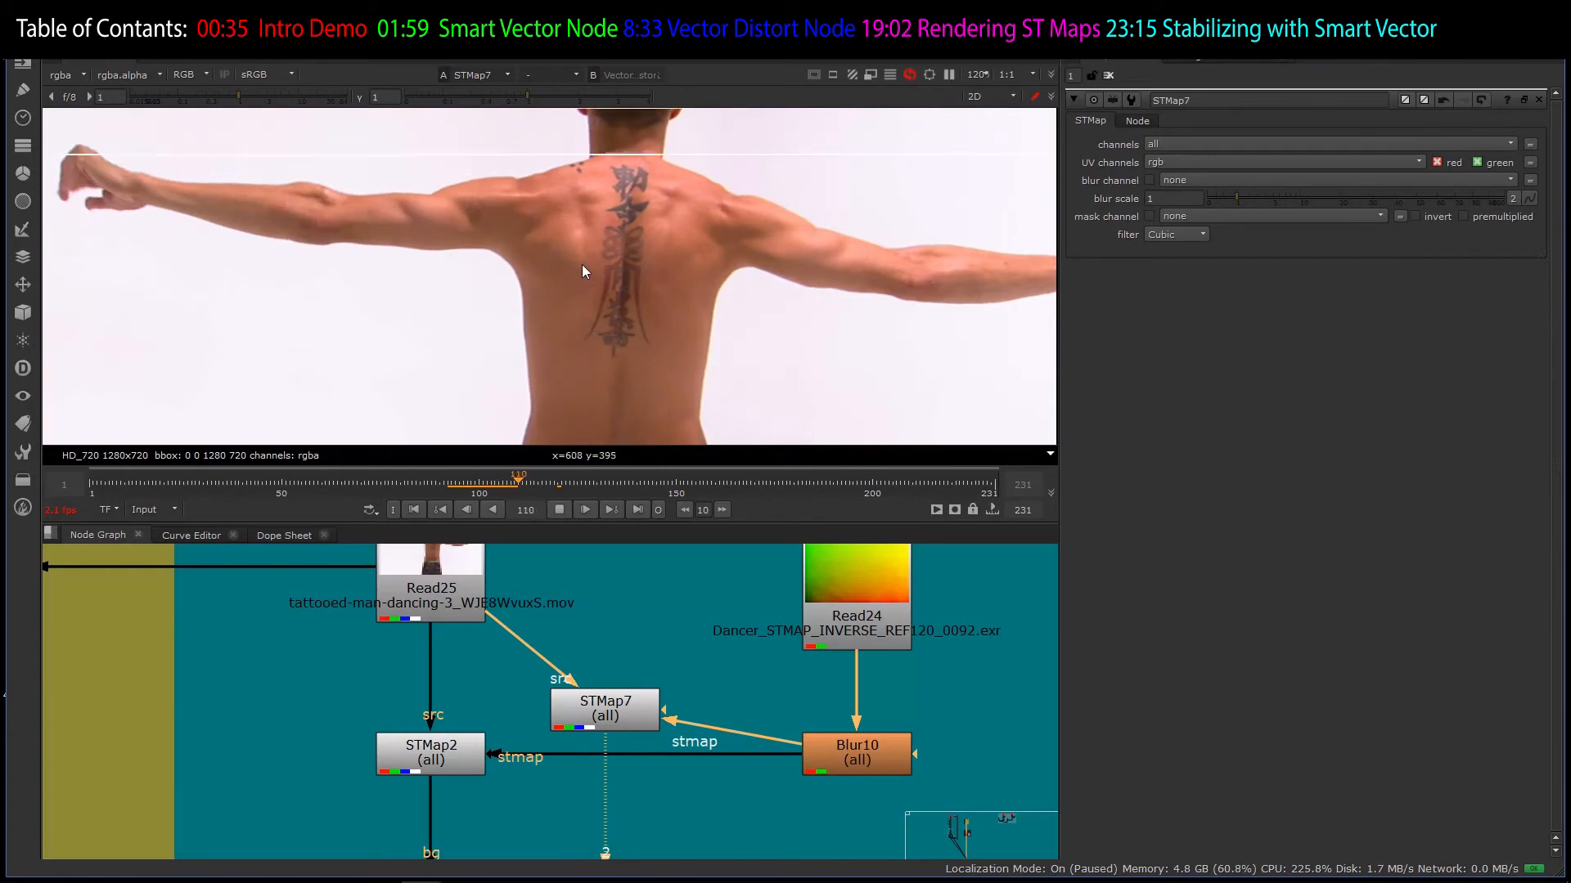
{"action": "left_click", "coordinate": [452, 484]}
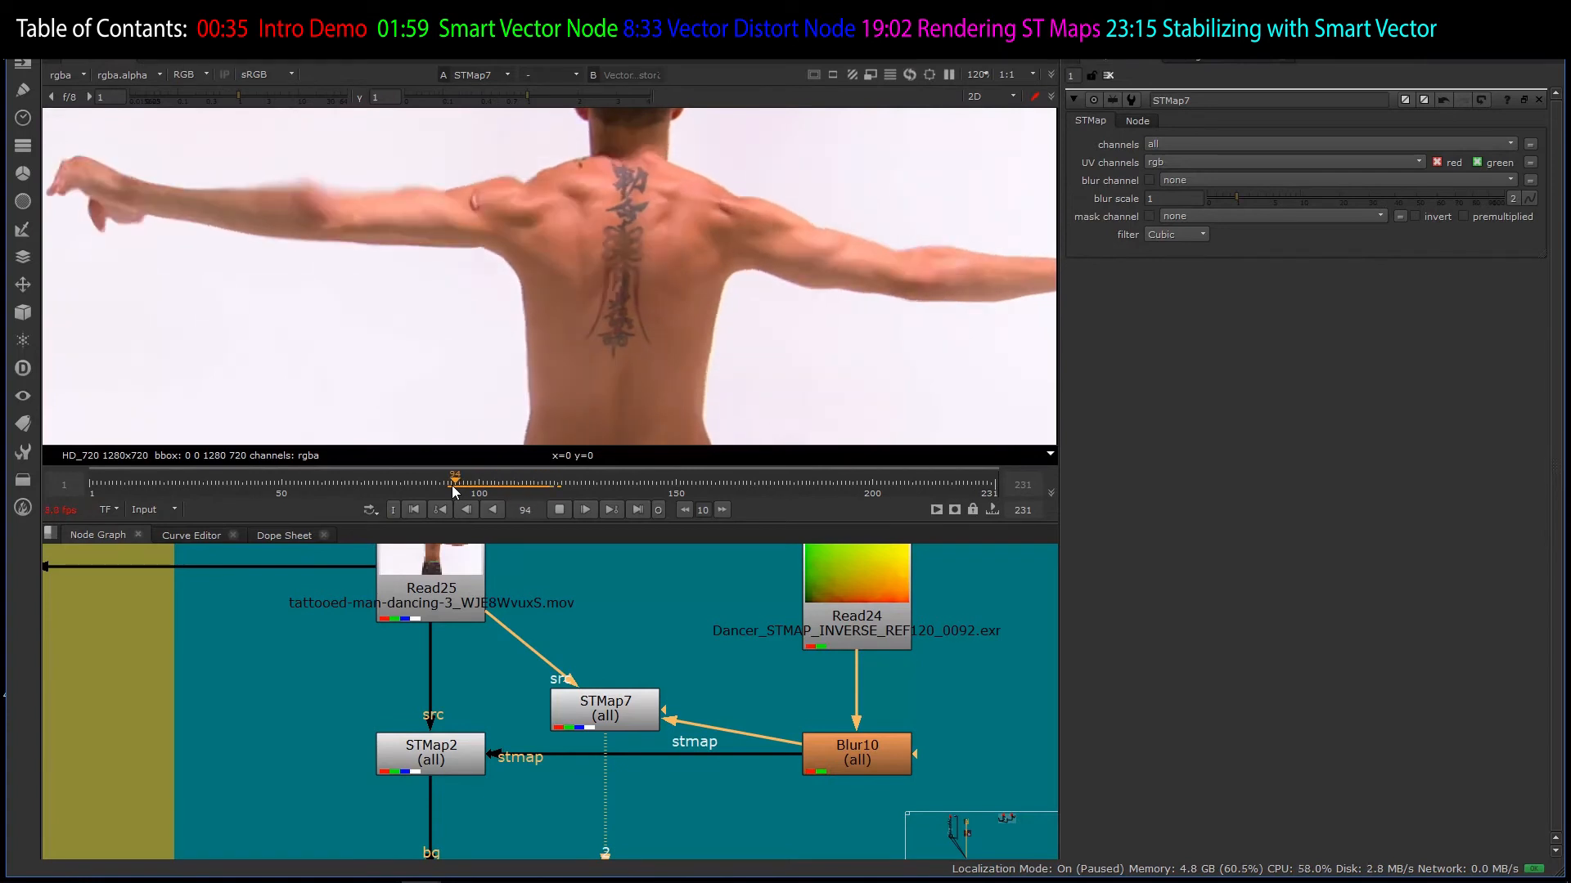
{"action": "left_click", "coordinate": [451, 484]}
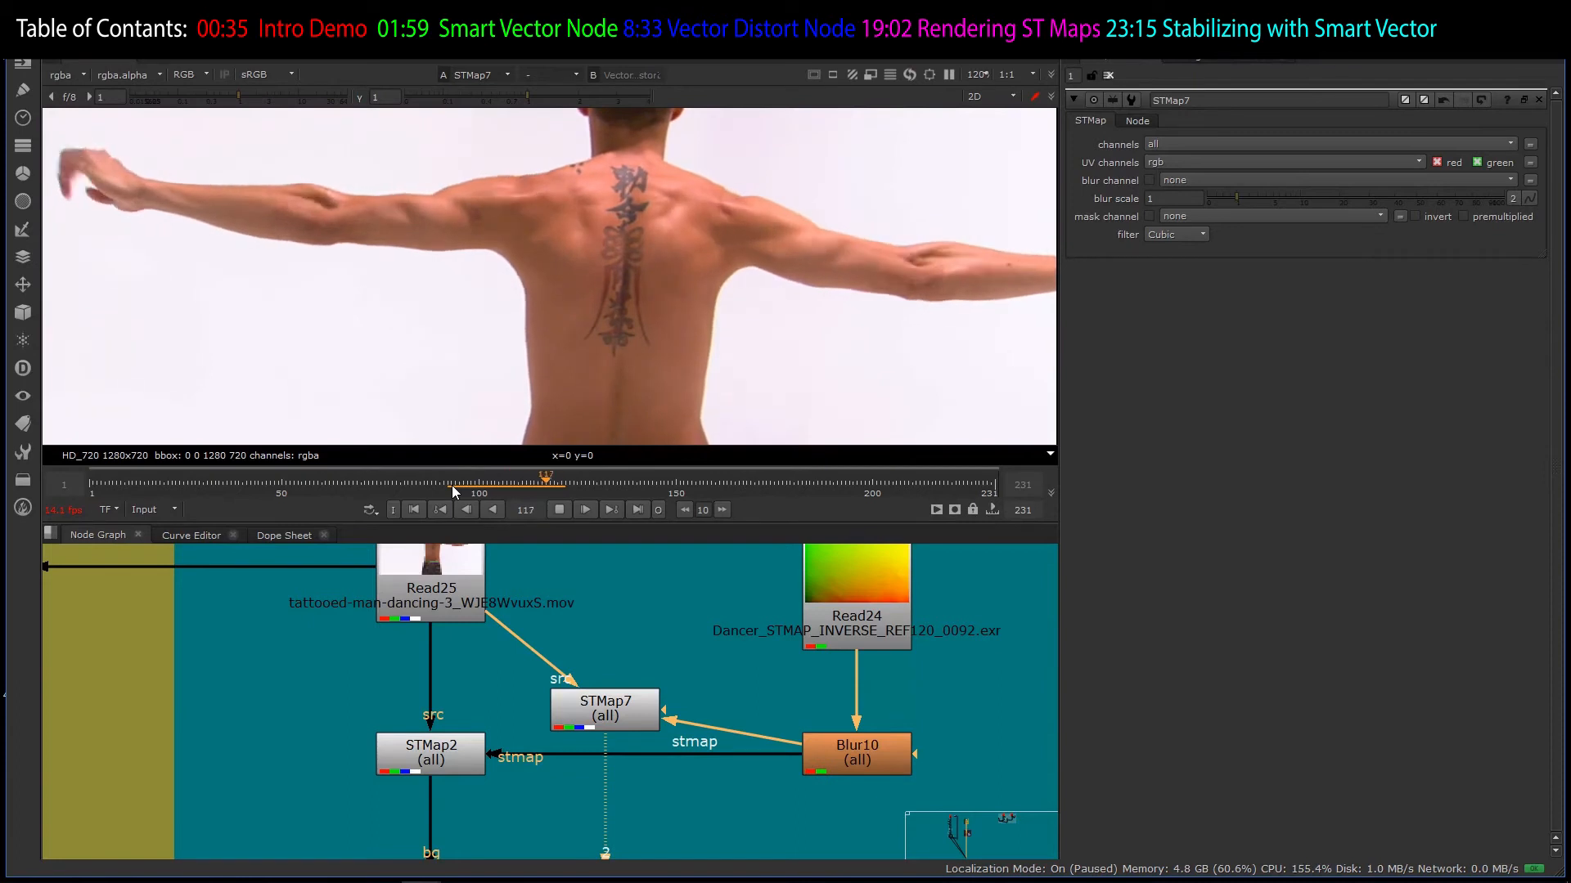
{"action": "left_click", "coordinate": [555, 514]}
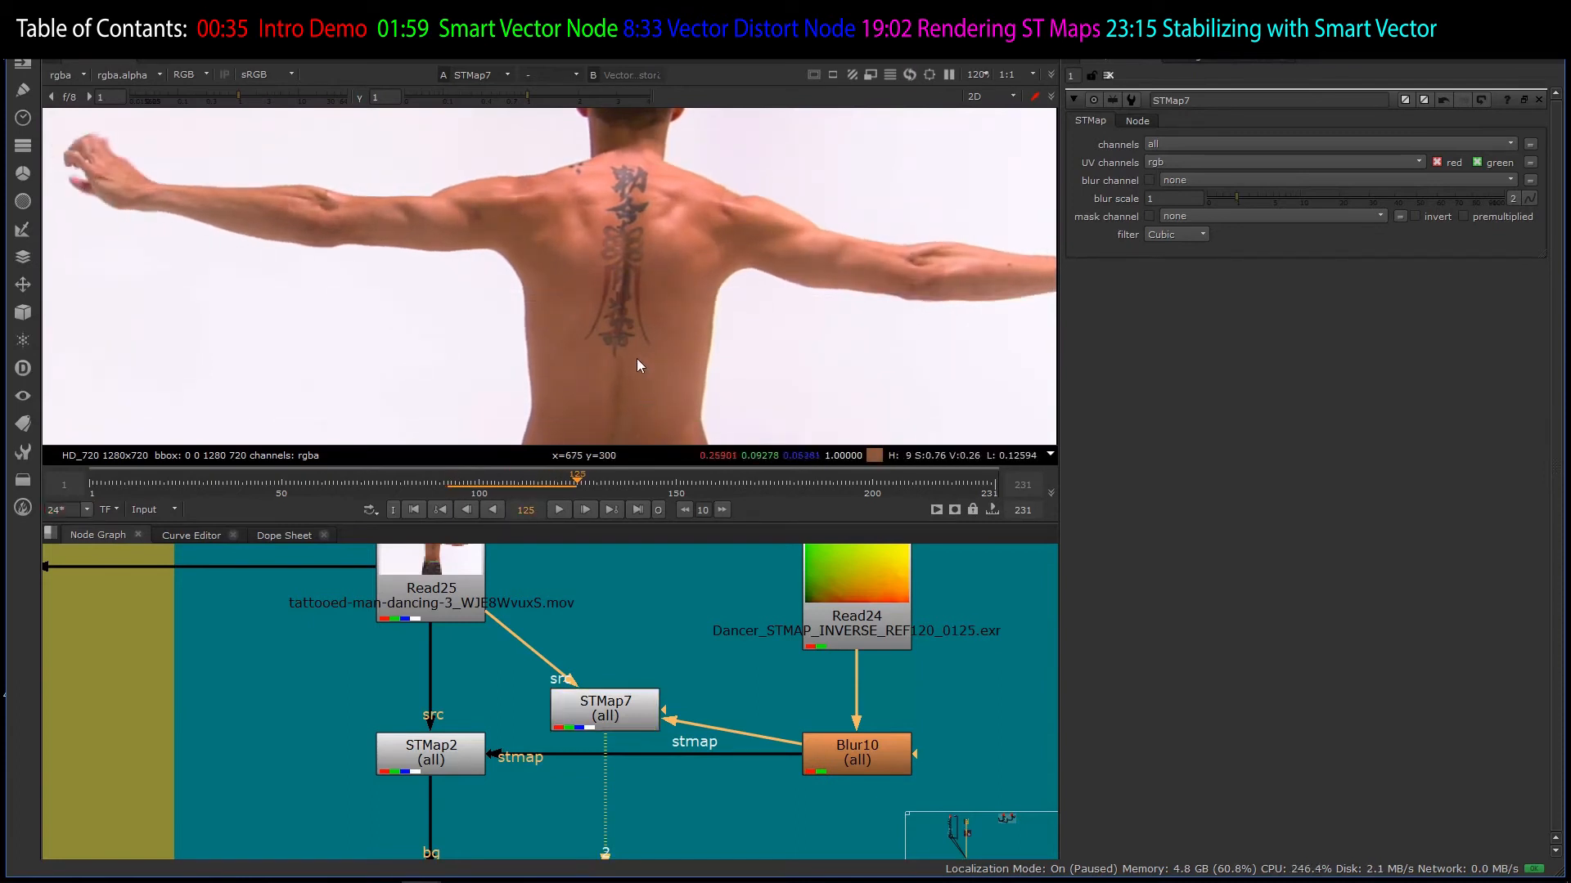
- Find RotoPaint2 downstream of the ST MAP STABILIZE group, view its output and open its settings
{"action": "scroll", "coordinate": [588, 701], "scroll_direction": "down", "scroll_amount": 6}
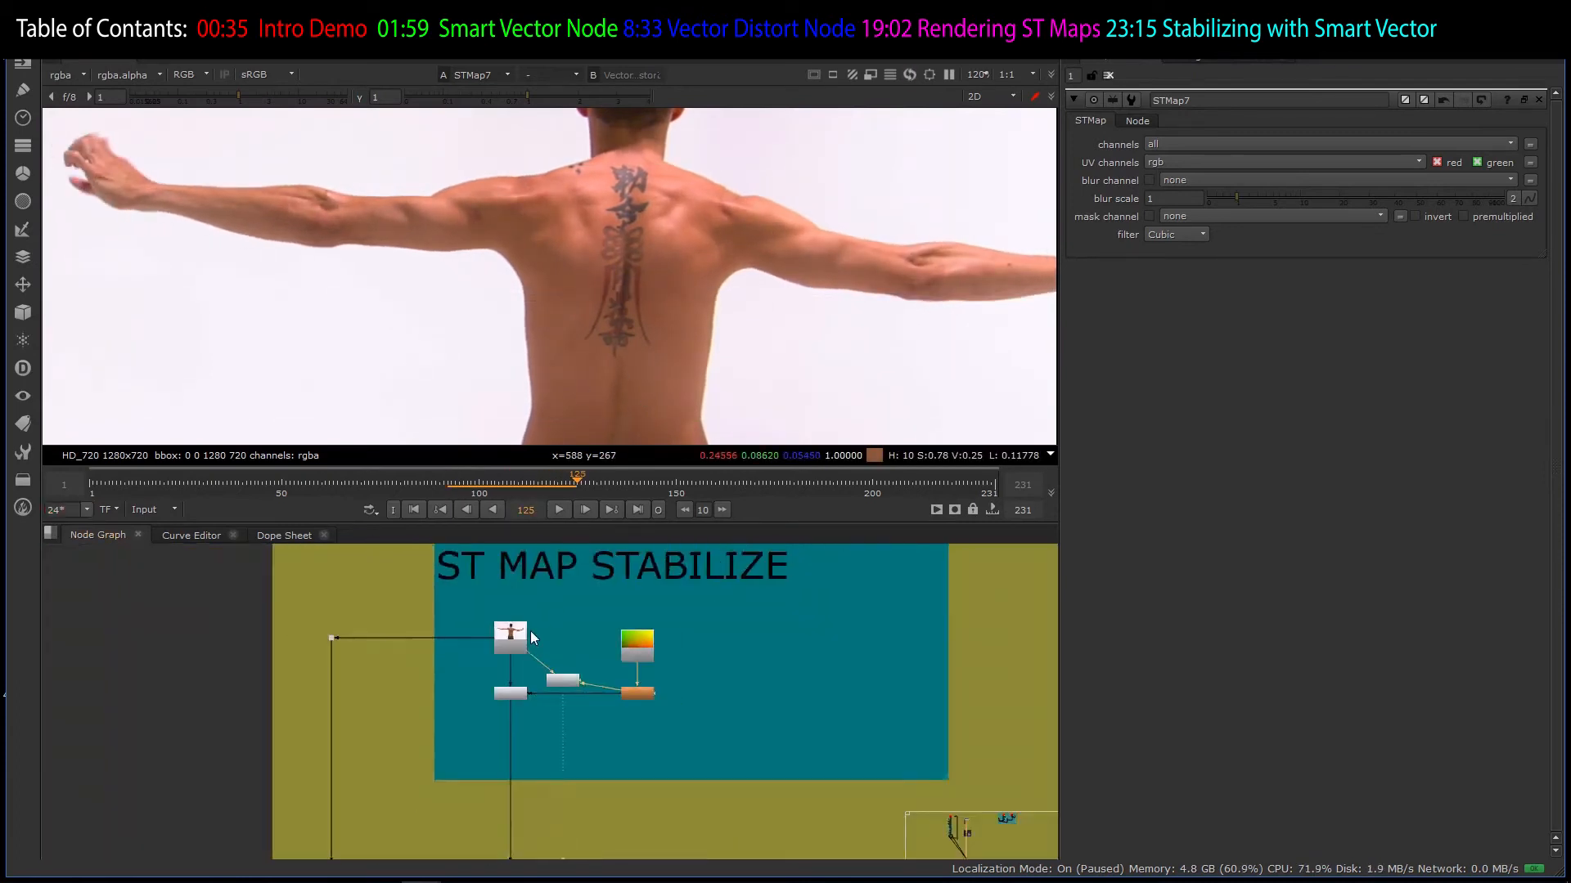
{"action": "scroll", "coordinate": [524, 780], "scroll_direction": "up", "scroll_amount": 6}
{"action": "scroll", "coordinate": [525, 777], "scroll_direction": "up", "scroll_amount": 3}
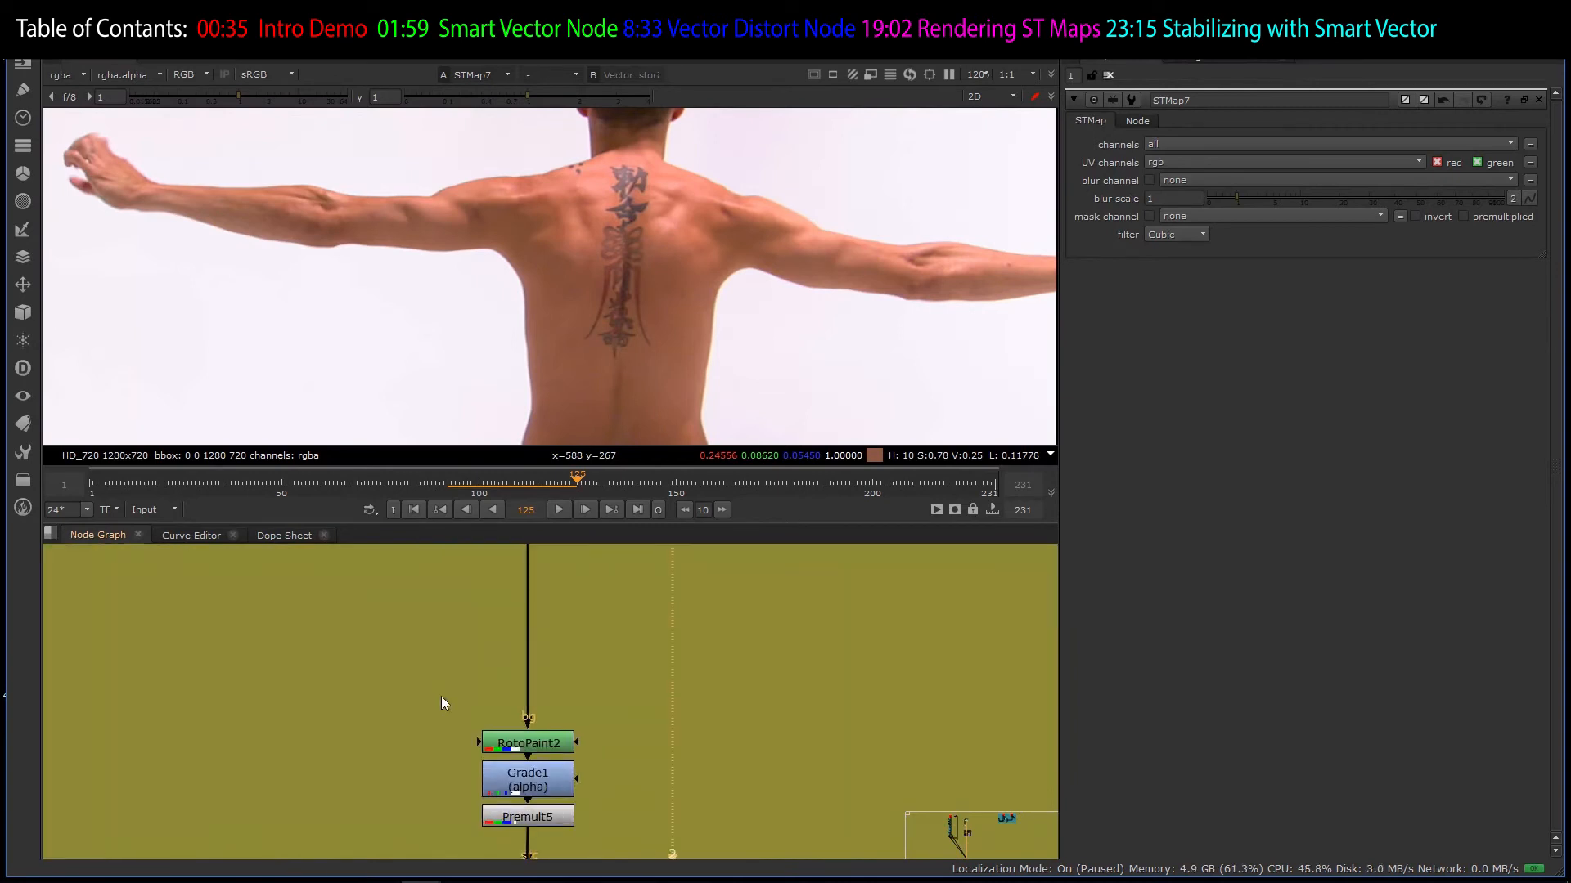
{"action": "scroll", "coordinate": [446, 683], "scroll_direction": "down", "scroll_amount": 2}
{"action": "scroll", "coordinate": [452, 684], "scroll_direction": "up", "scroll_amount": 3}
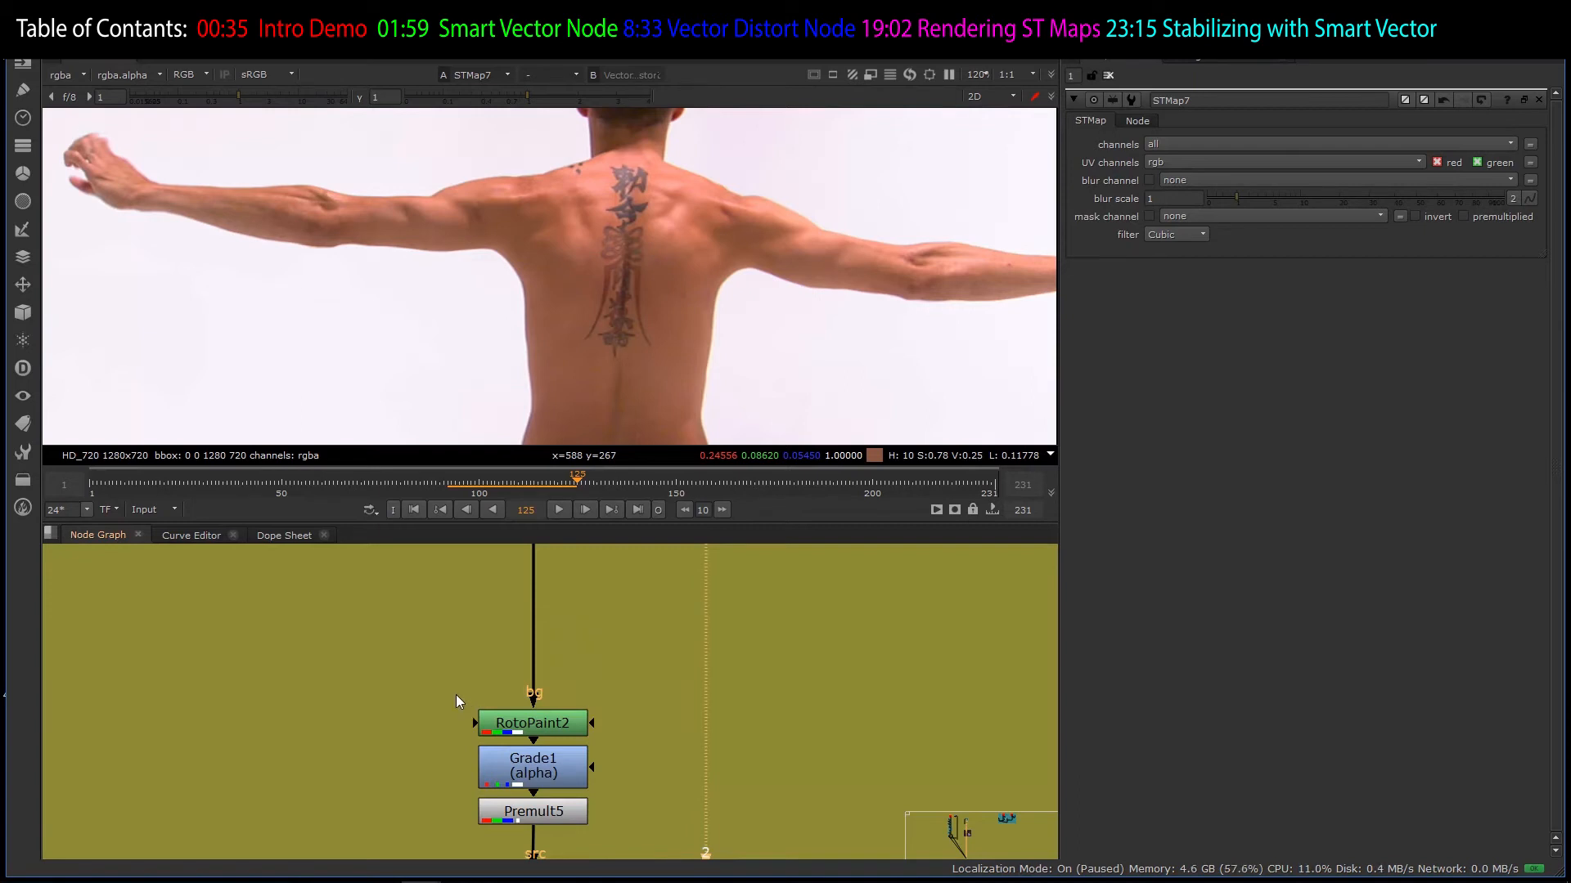
{"action": "scroll", "coordinate": [458, 704], "scroll_direction": "down", "scroll_amount": 3}
{"action": "scroll", "coordinate": [508, 711], "scroll_direction": "up", "scroll_amount": 4}
{"action": "left_click", "coordinate": [517, 713]}
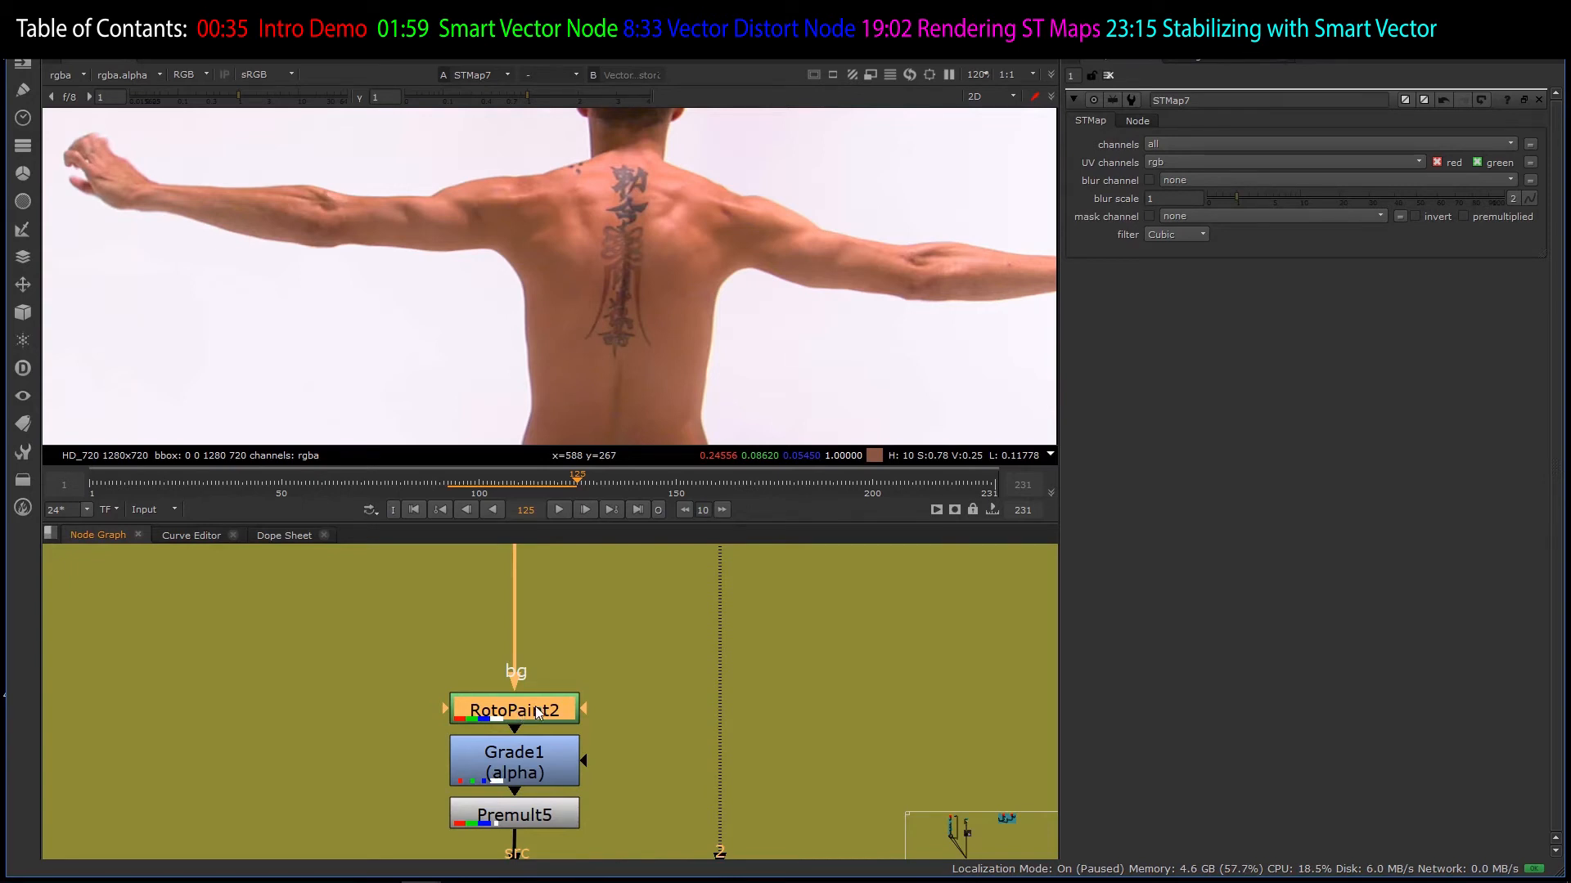
{"action": "key", "text": "1"}
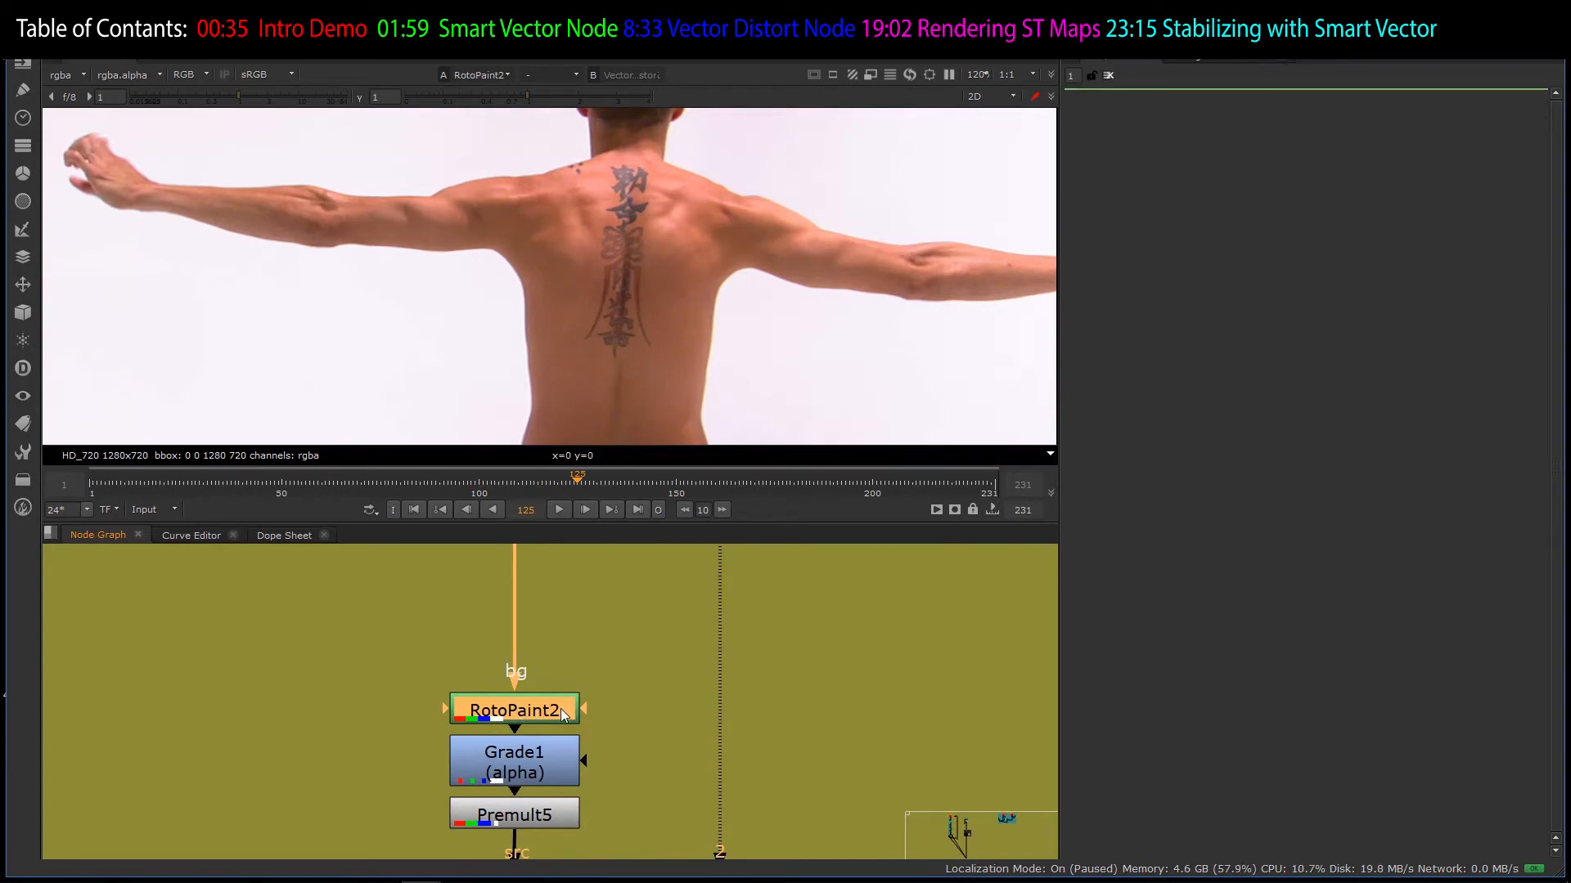
{"action": "double_click", "coordinate": [559, 714]}
- Toggle RotoPaint2 off and on several times to compare the back with and without the tattoo paint-out
{"action": "scroll", "coordinate": [544, 707], "scroll_direction": "down", "scroll_amount": 4}
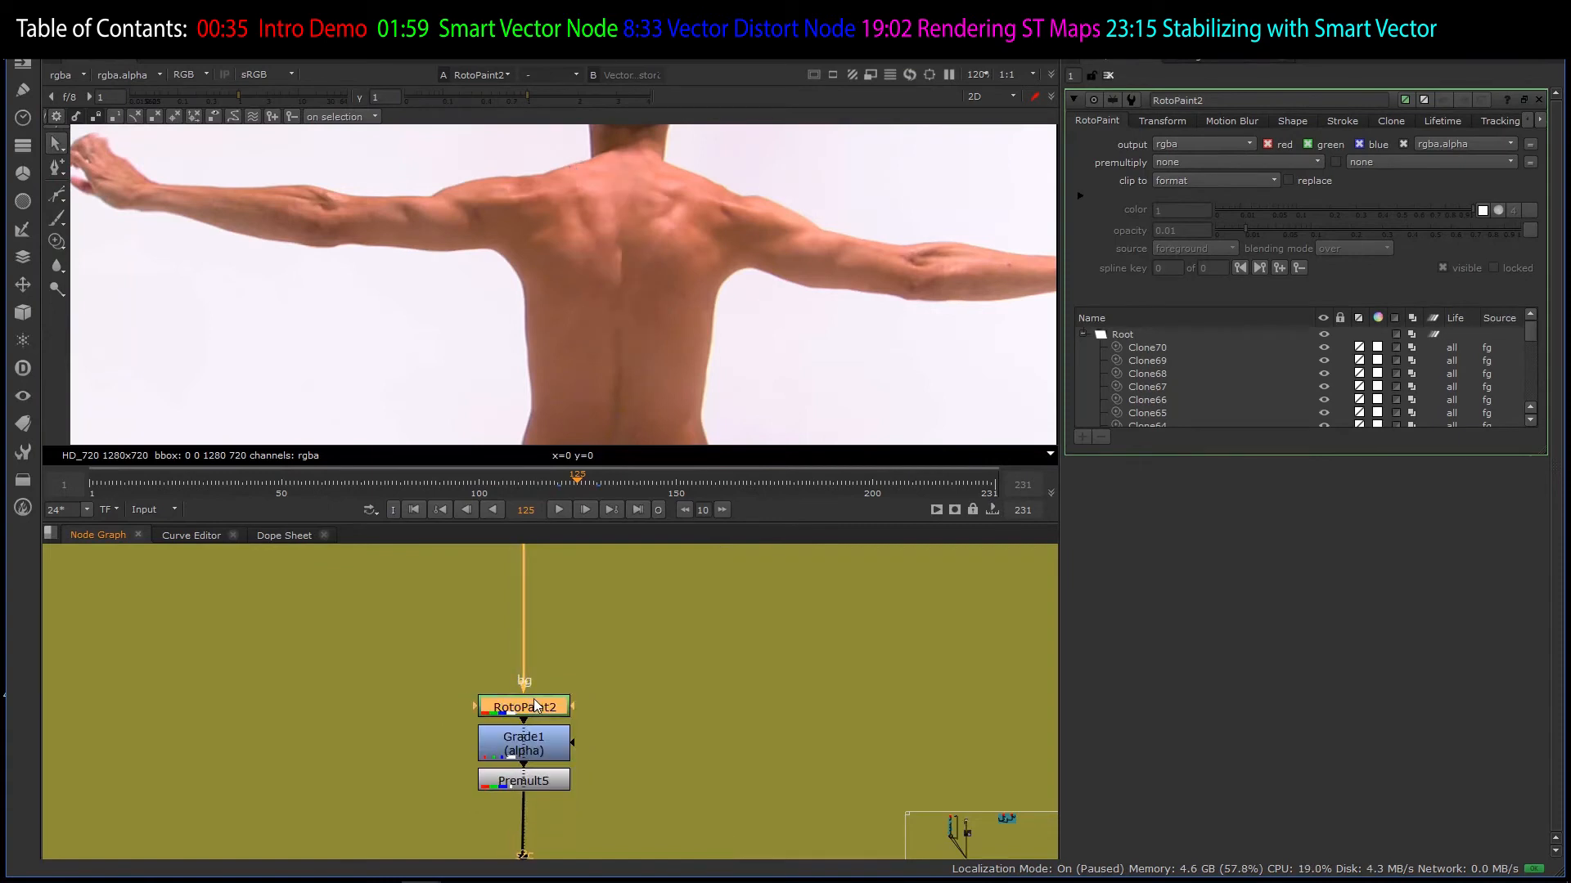
{"action": "scroll", "coordinate": [535, 700], "scroll_direction": "up", "scroll_amount": 3}
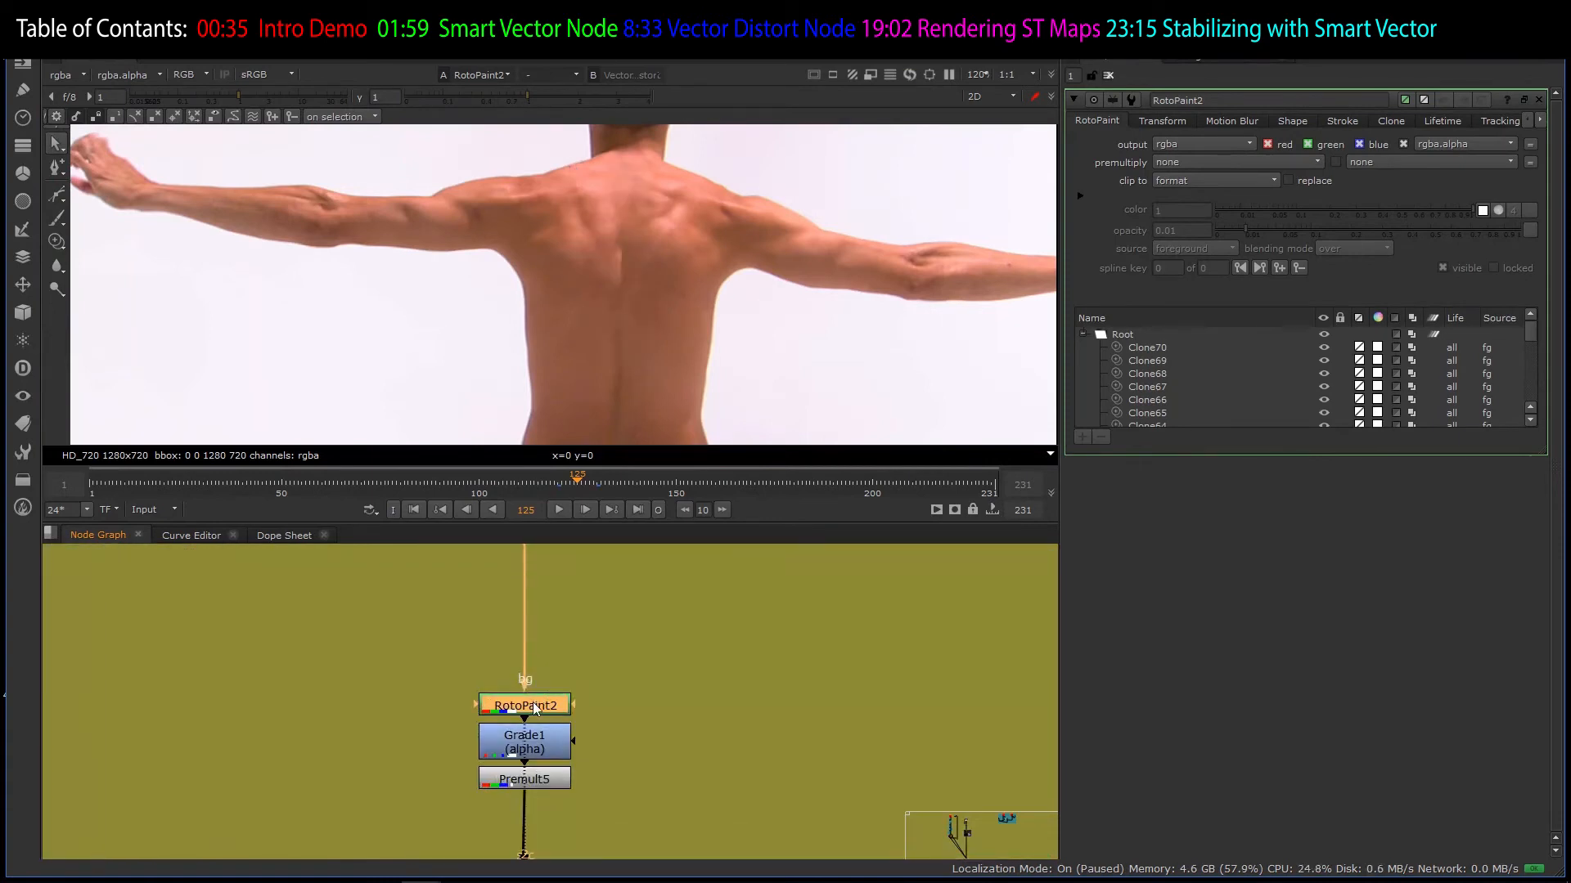
{"action": "key", "text": "d"}
{"action": "key", "text": "d"}
{"action": "key", "text": "d"}
{"action": "key", "text": "d"}
{"action": "key", "text": "d"}
{"action": "key", "text": "d"}
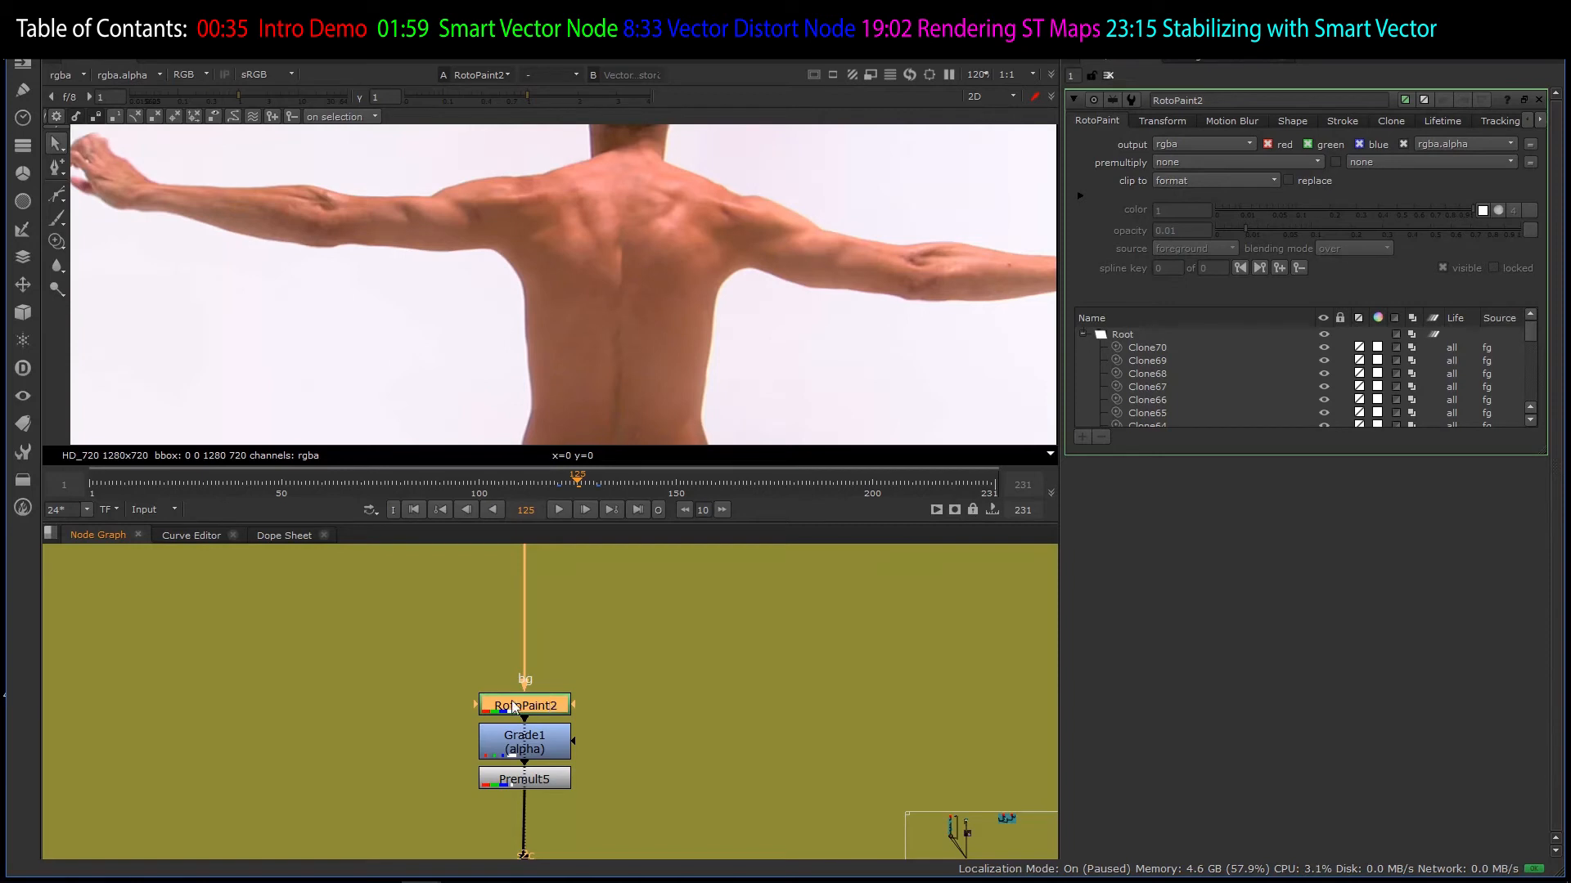
- Move RotoPaint2 up the node stream, leaving a gap above Grade1
{"action": "left_click_drag", "start_coordinate": [514, 708], "coordinate": [519, 593]}
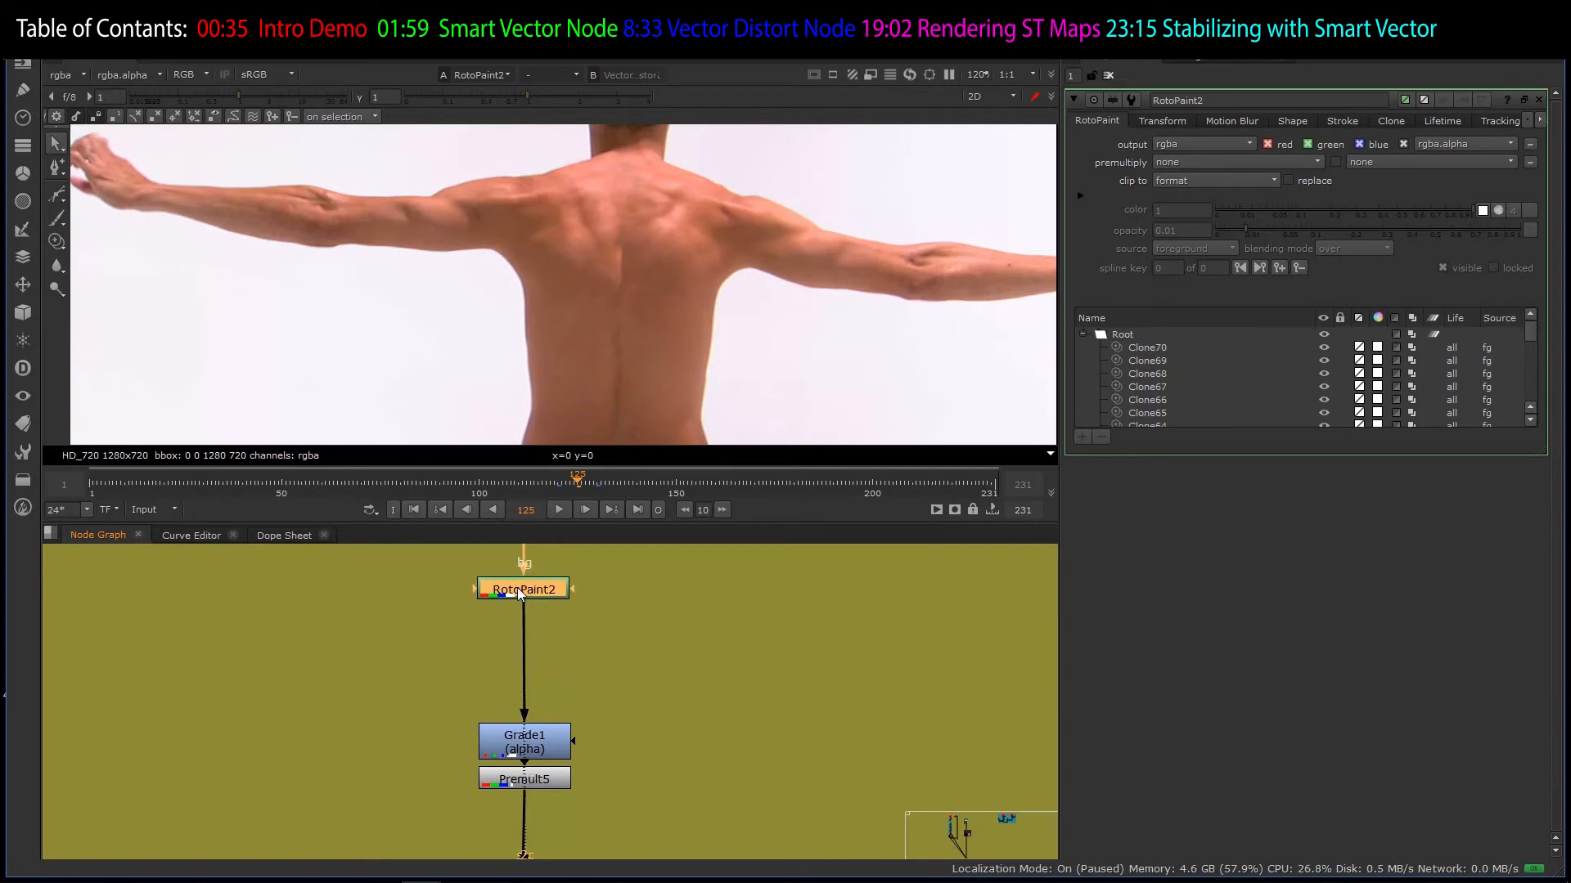
{"action": "scroll", "coordinate": [531, 689], "scroll_direction": "down", "scroll_amount": 4}
{"action": "scroll", "coordinate": [561, 664], "scroll_direction": "up", "scroll_amount": 4}
{"action": "scroll", "coordinate": [517, 687], "scroll_direction": "up", "scroll_amount": 4}
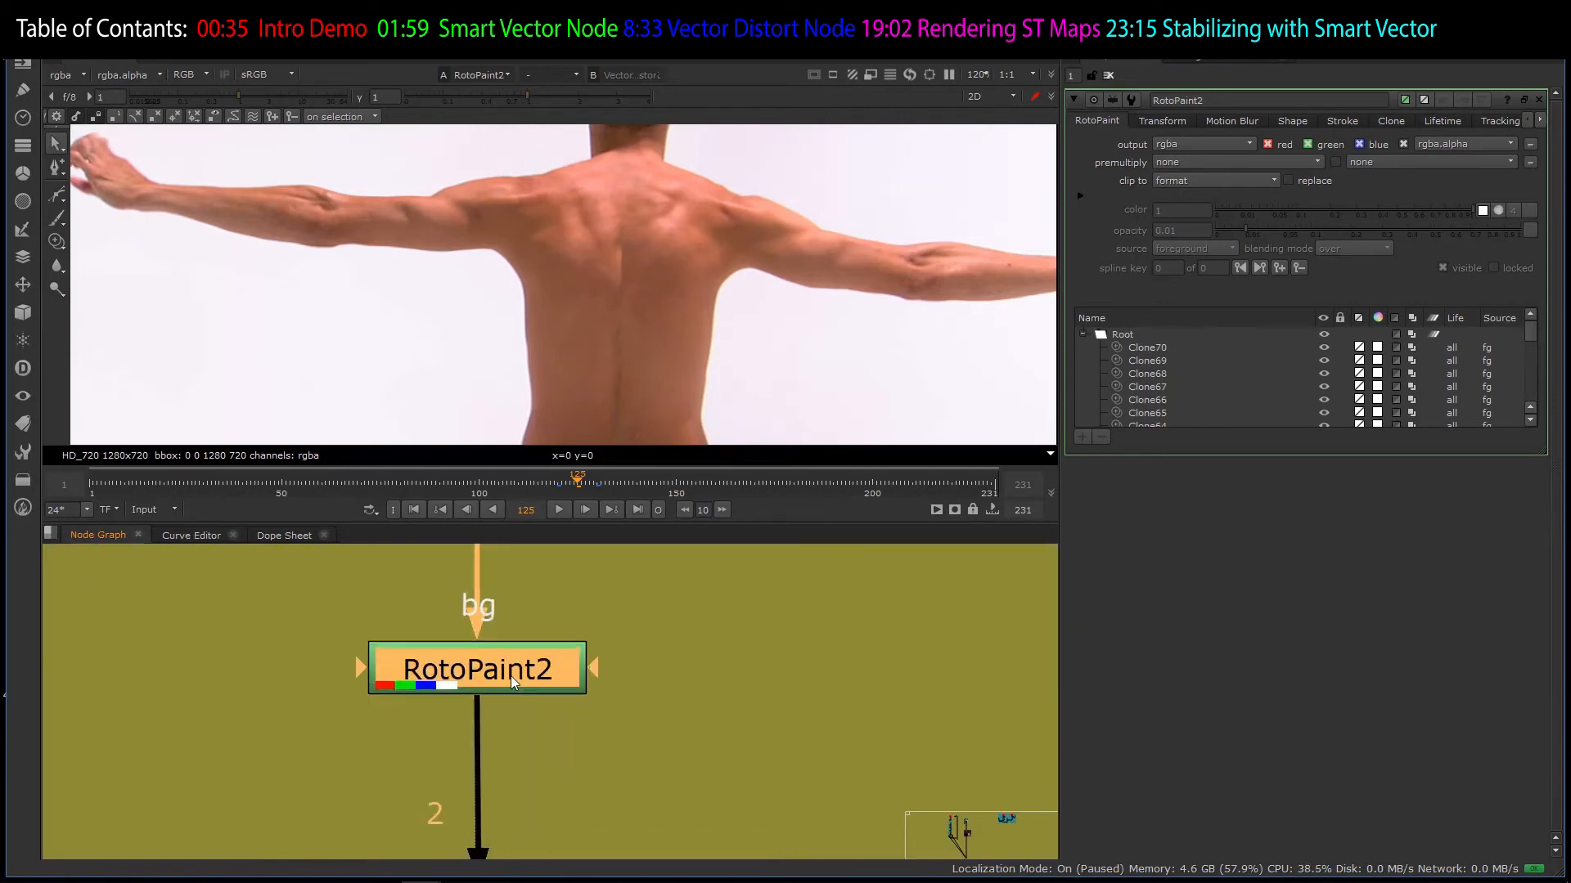
{"action": "scroll", "coordinate": [463, 691], "scroll_direction": "down", "scroll_amount": 2}
{"action": "scroll", "coordinate": [441, 679], "scroll_direction": "up", "scroll_amount": 2}
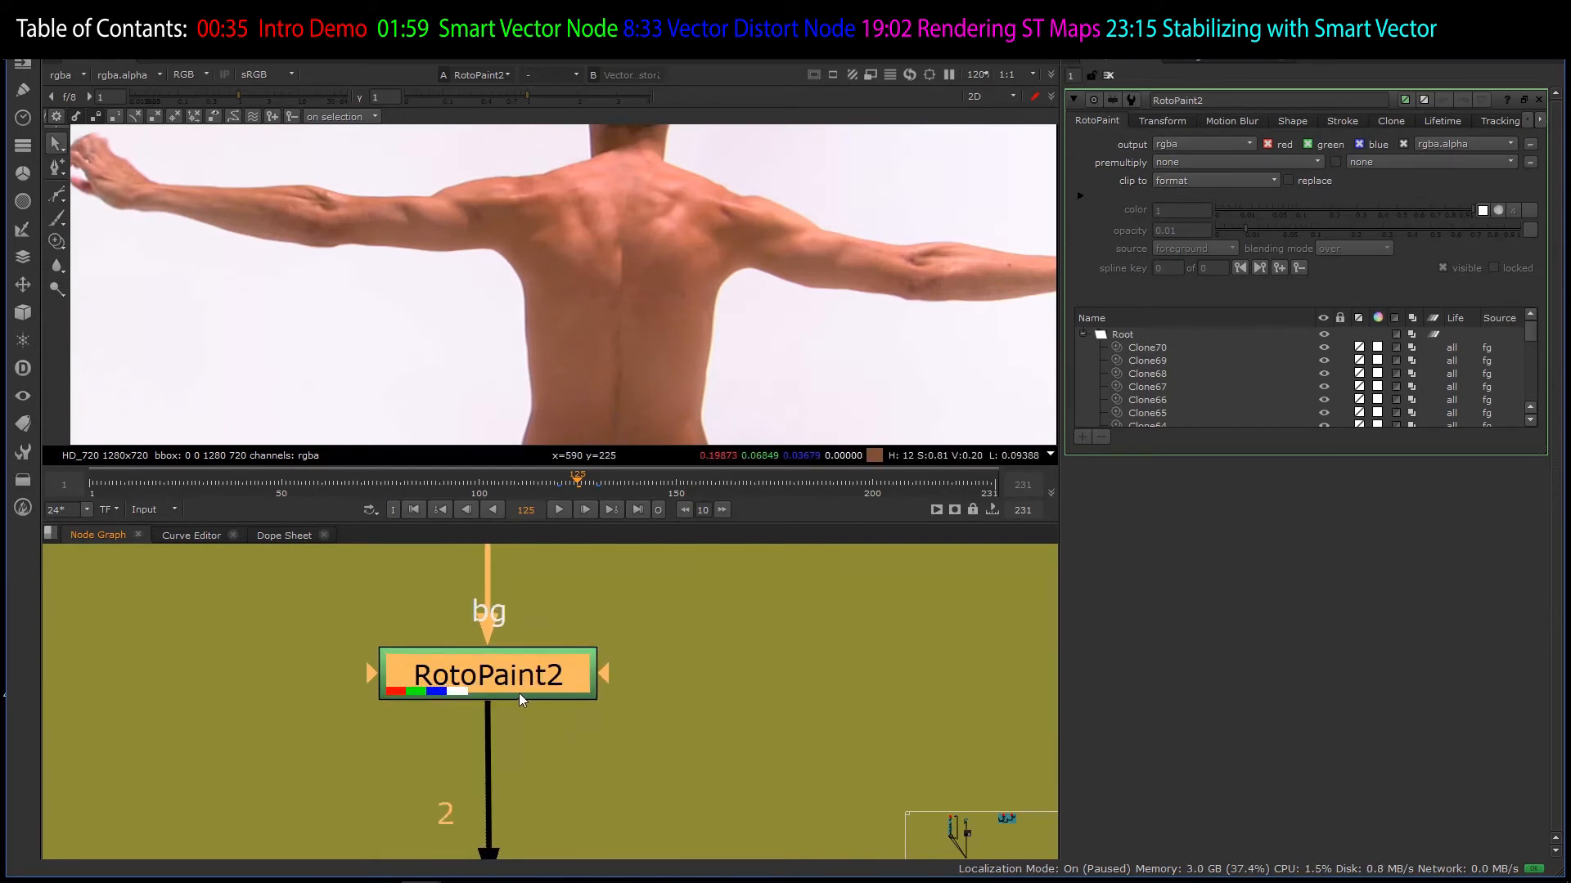
- Reveal RotoPaint2's extra mask options and set its output mask to none
{"action": "left_click", "coordinate": [1080, 197]}
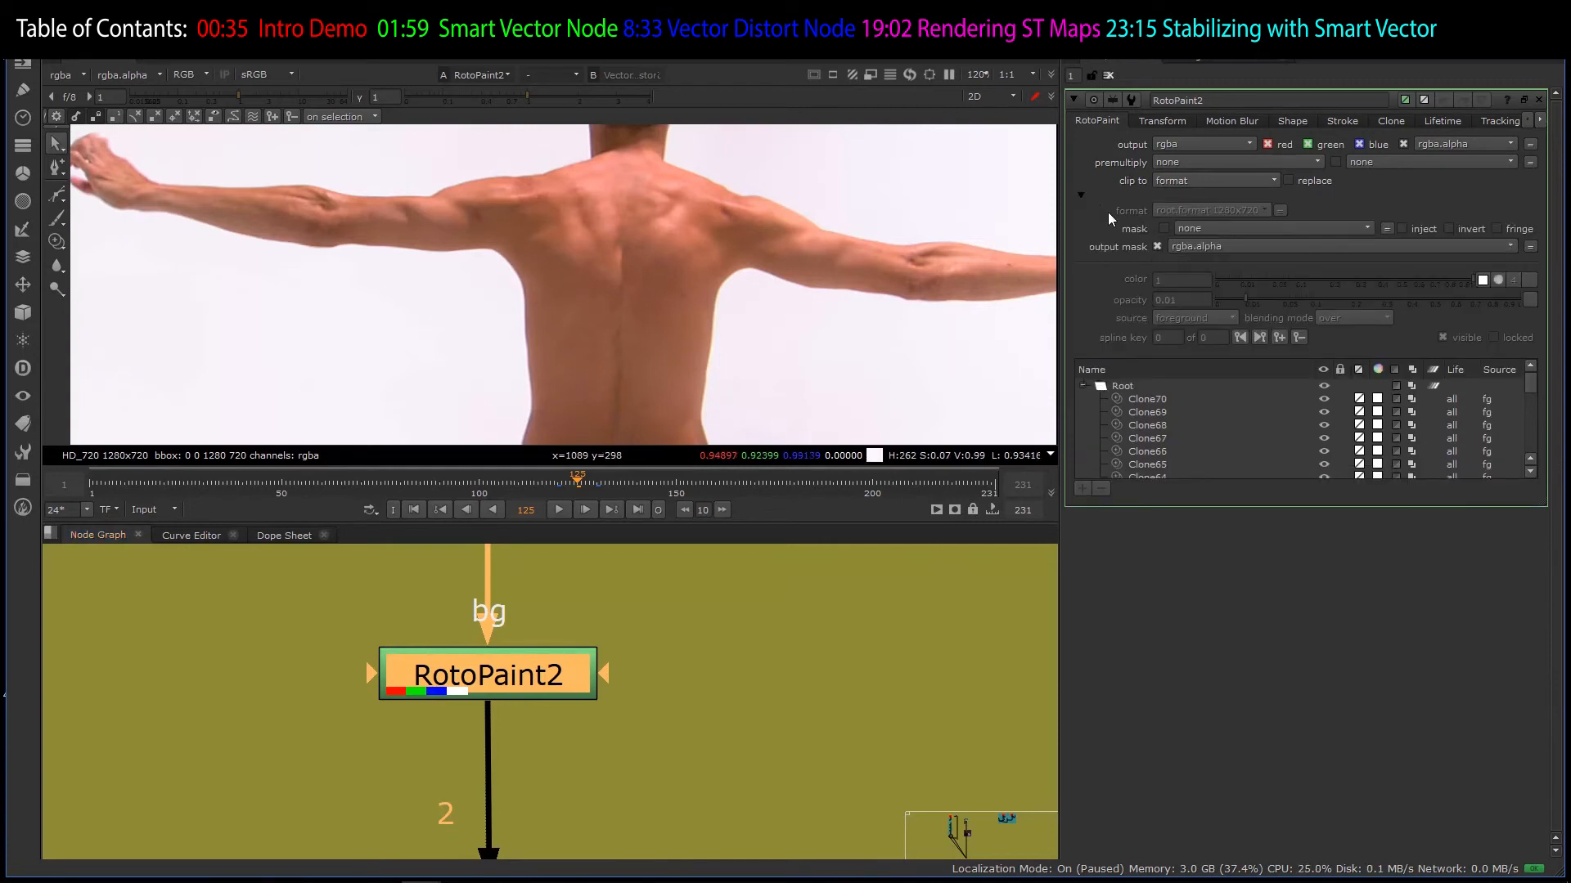
{"action": "left_click", "coordinate": [1157, 245]}
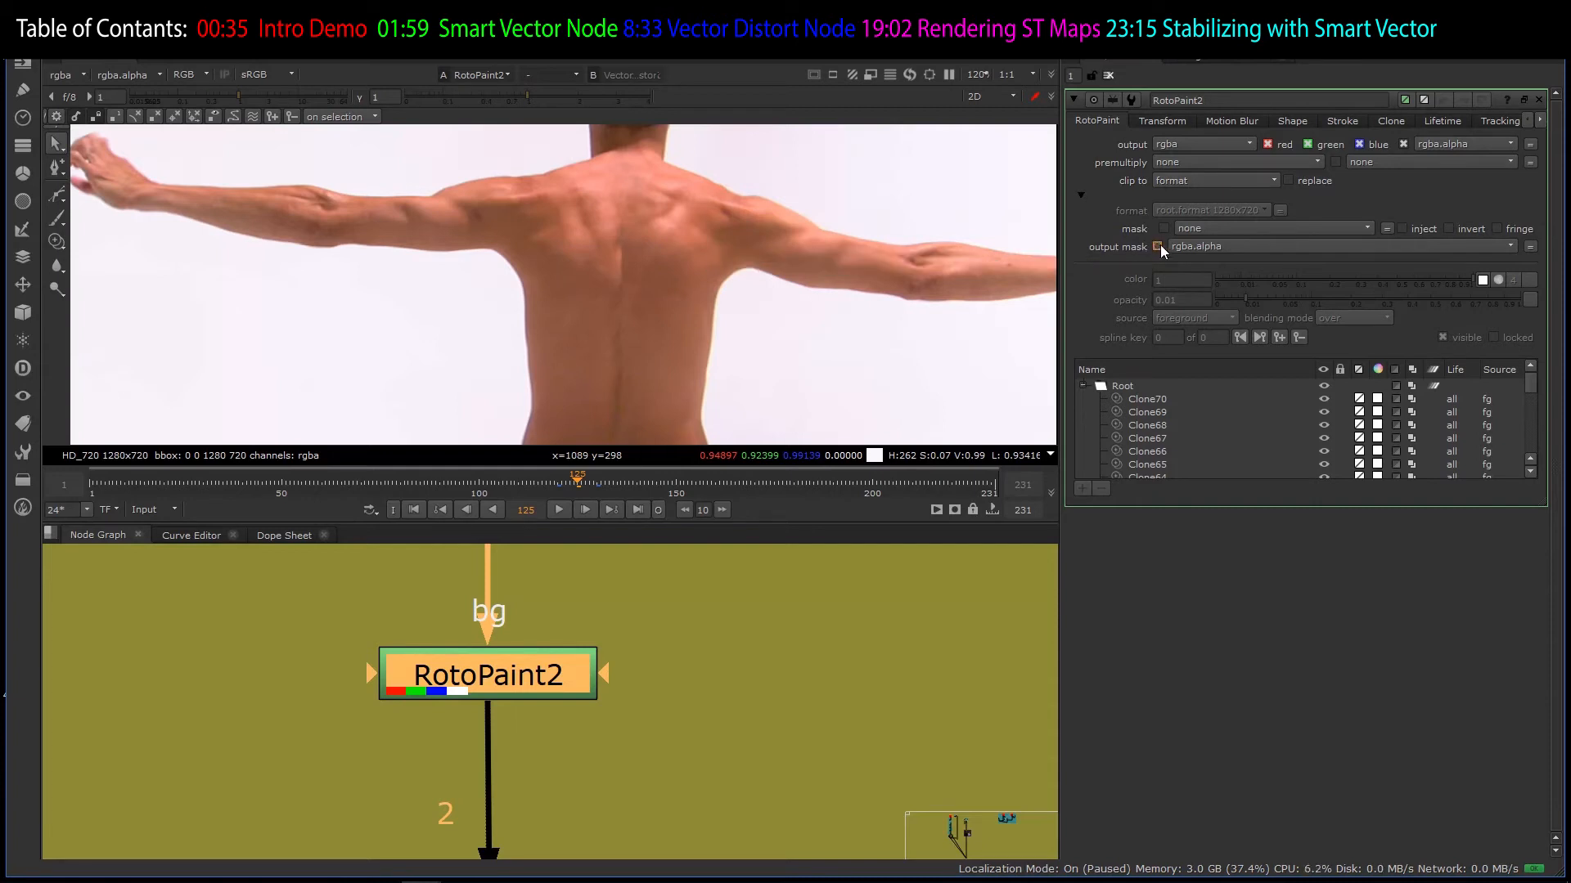
{"action": "left_click", "coordinate": [1171, 248]}
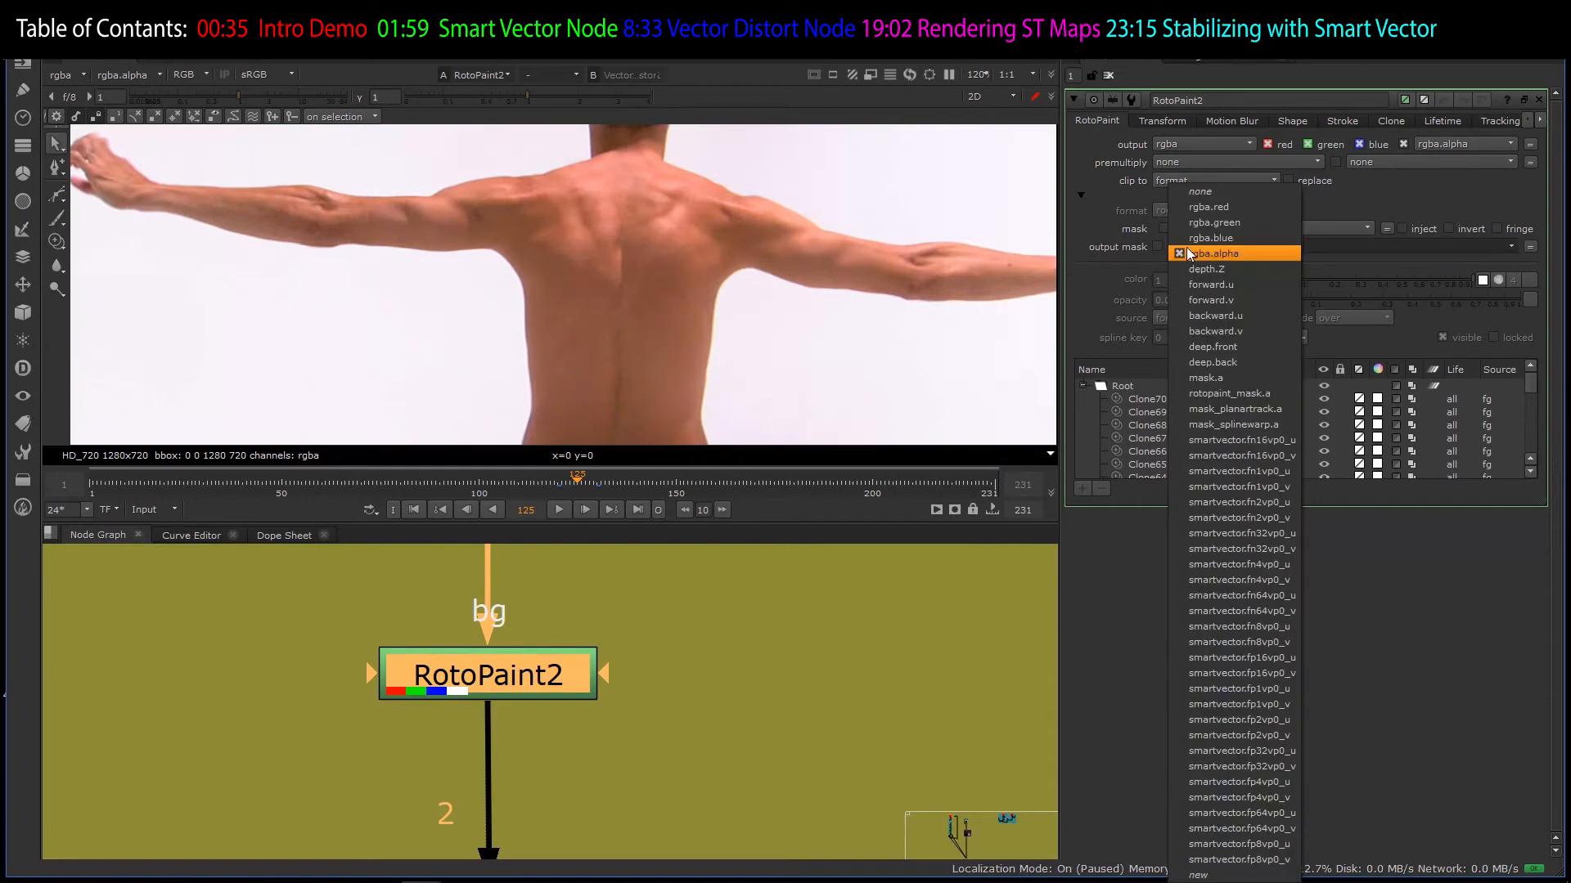
{"action": "left_click", "coordinate": [1201, 192]}
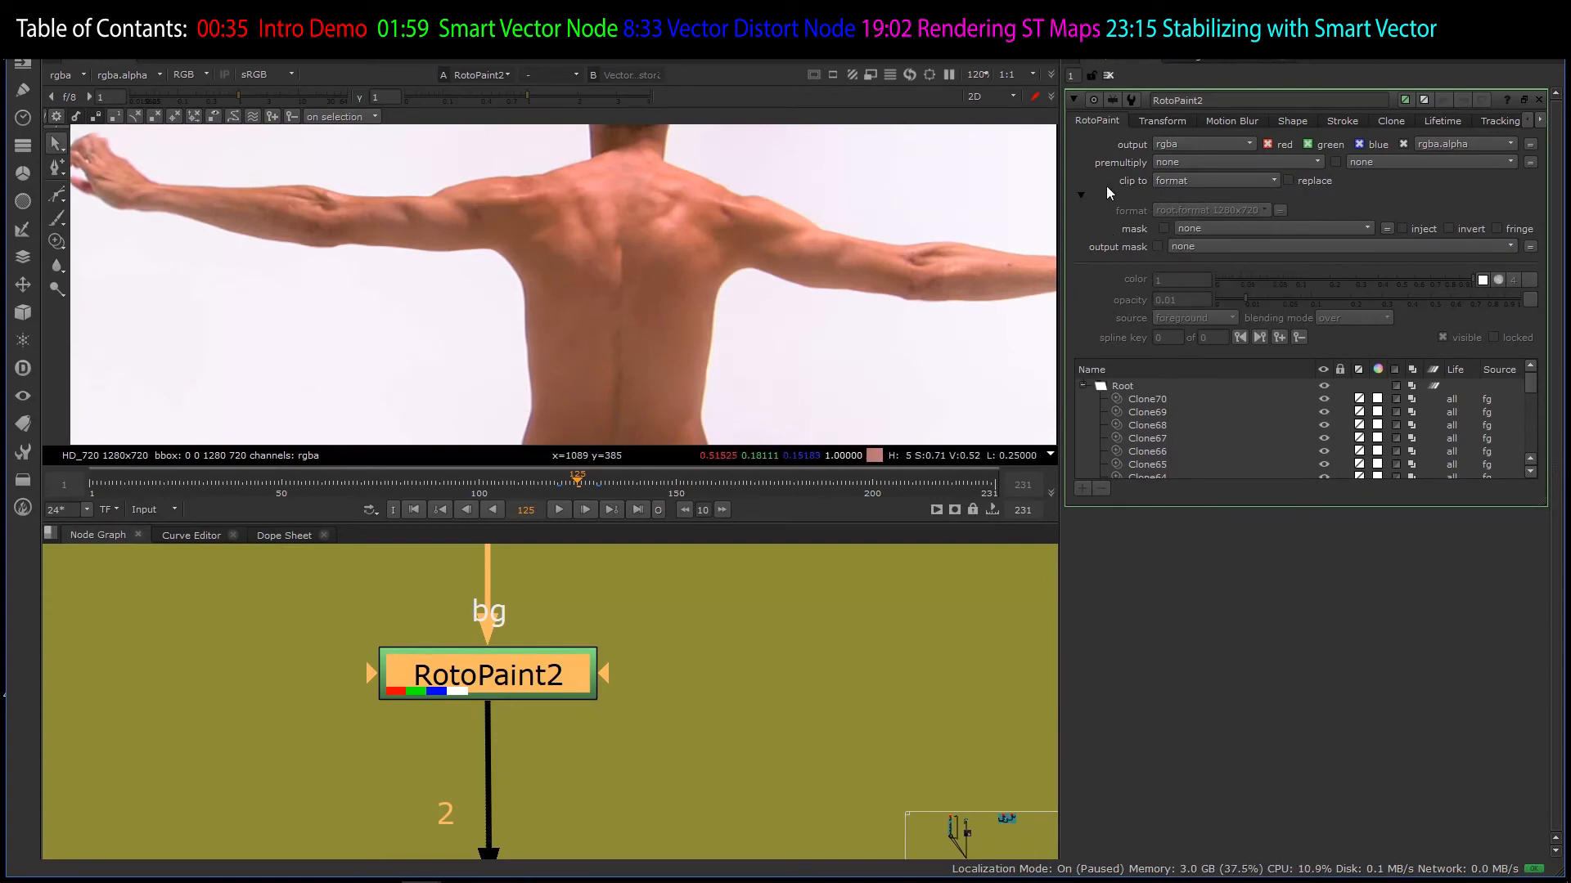
- Set RotoPaint2's output mask to rgba.alpha, then deselect the node
{"action": "left_click", "coordinate": [1079, 196]}
{"action": "left_click", "coordinate": [1080, 196]}
{"action": "left_click", "coordinate": [1177, 246]}
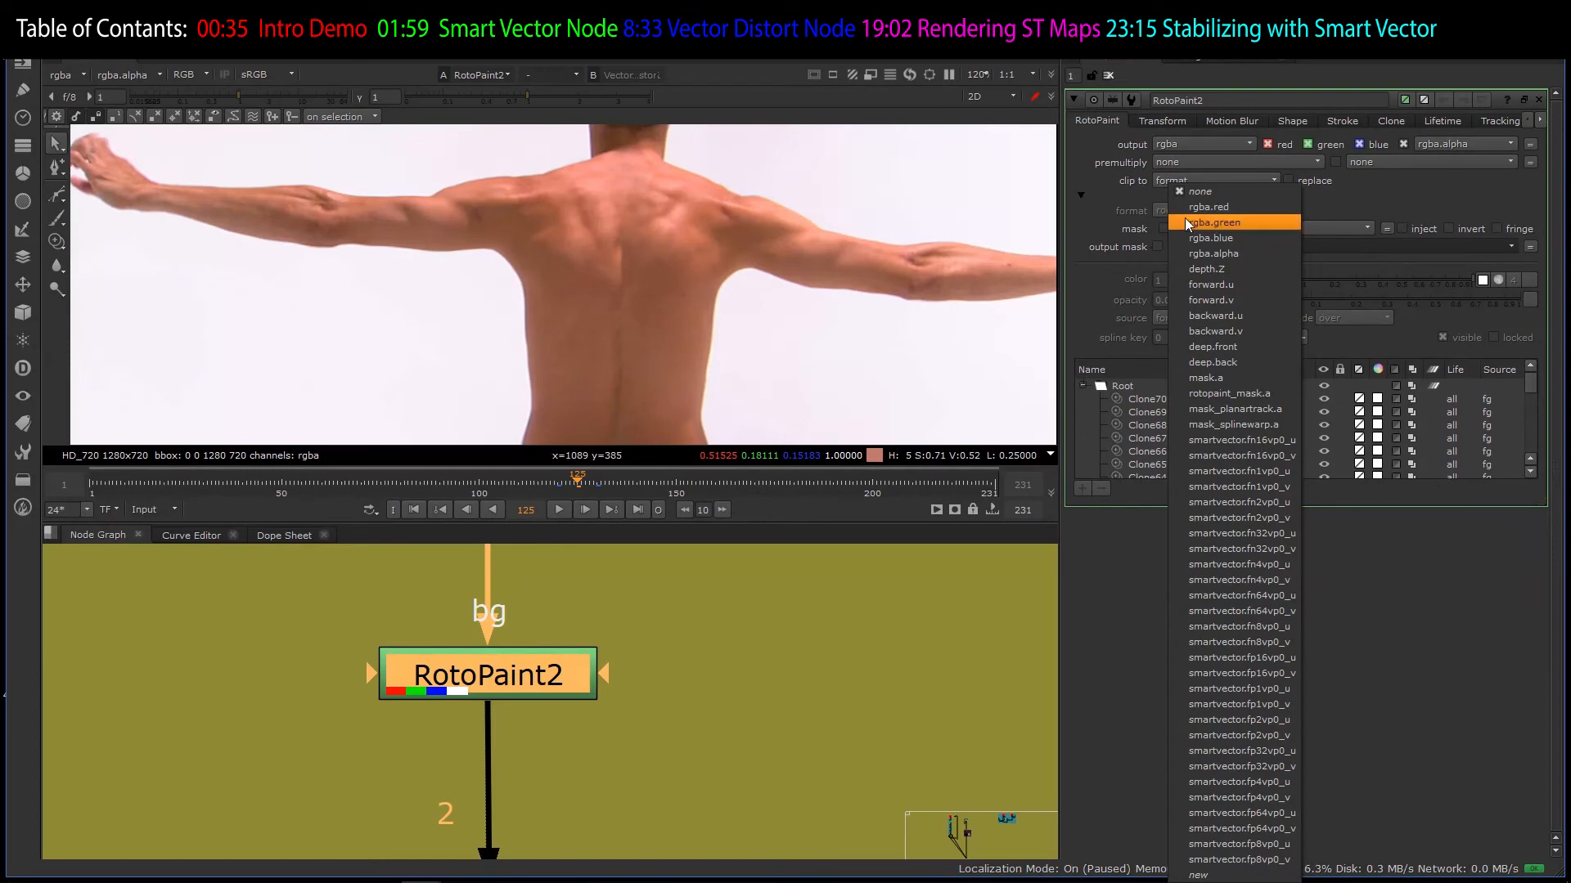
{"action": "left_click", "coordinate": [1209, 252]}
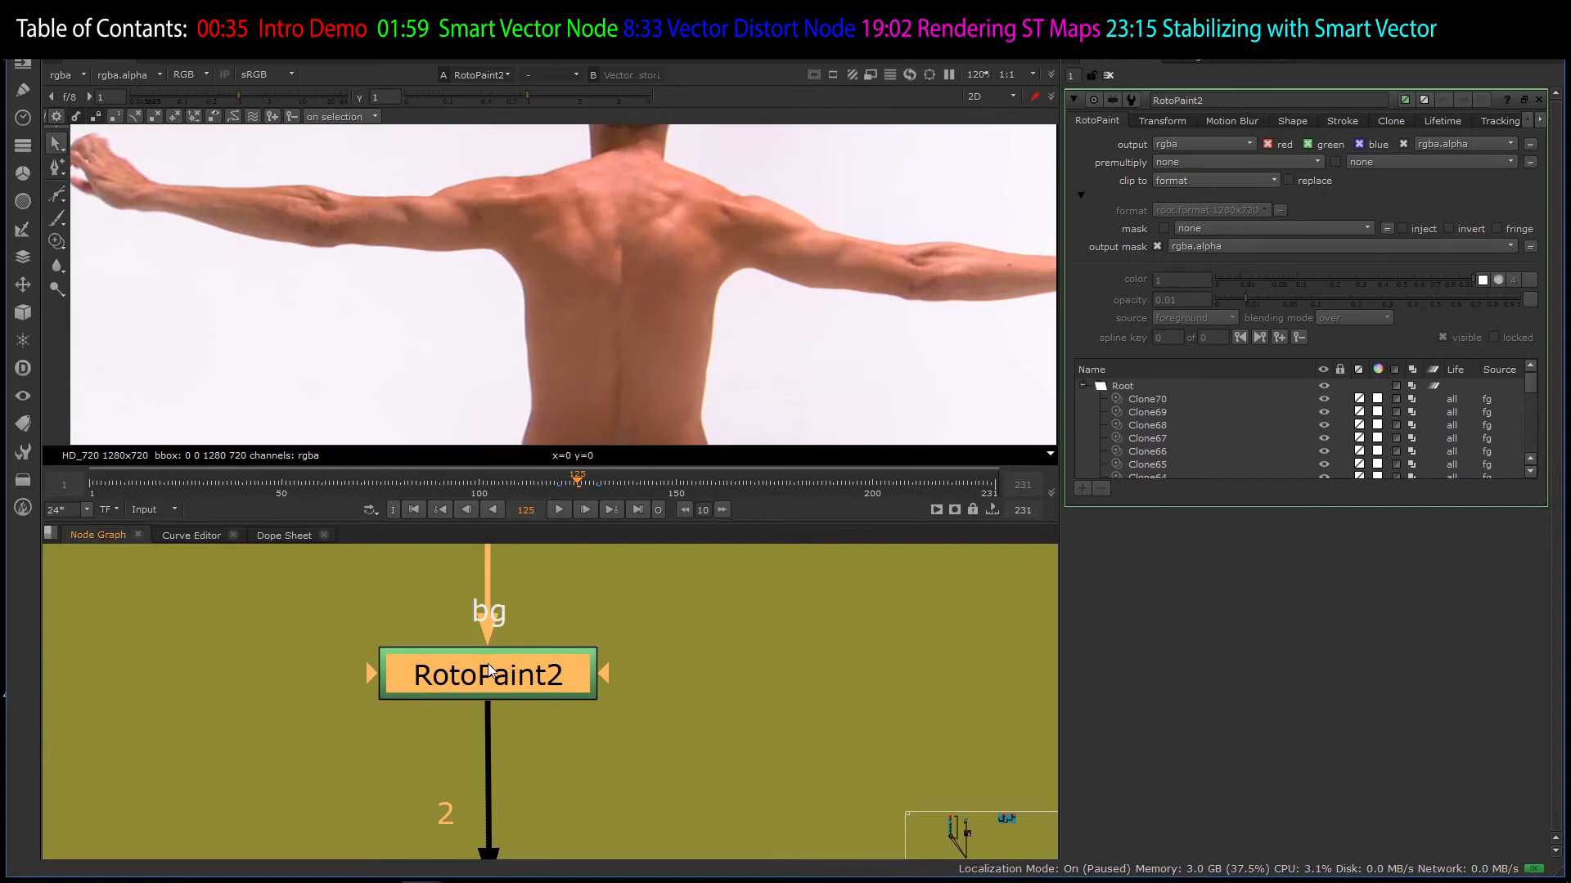
{"action": "left_click", "coordinate": [537, 597]}
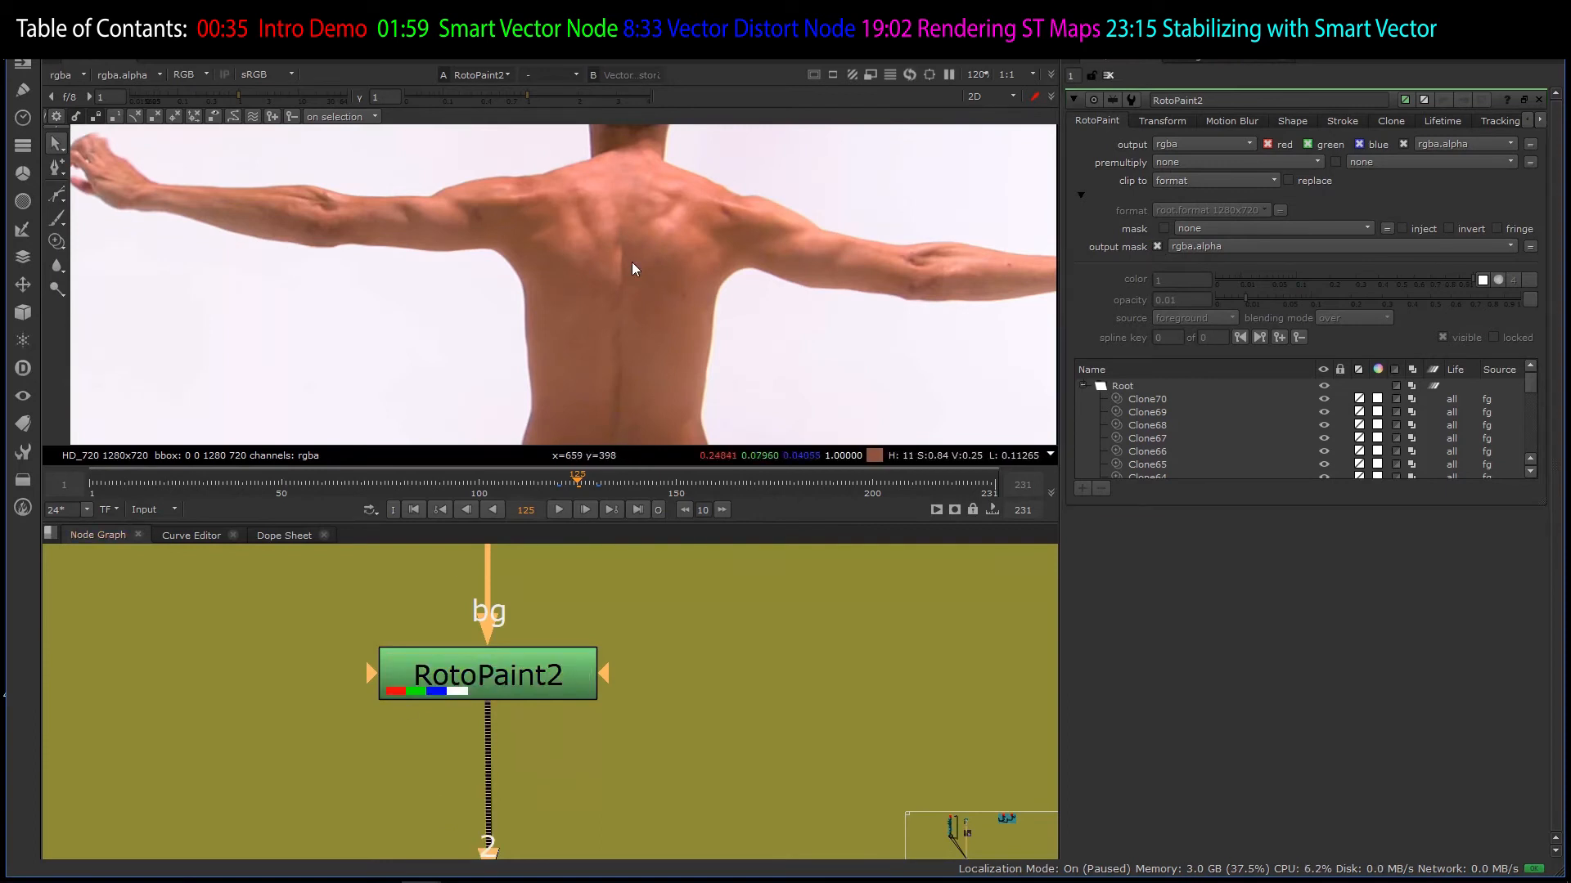
- Switch between RotoPaint2's alpha channel and color image to examine the mask built from the paint strokes
{"action": "key", "text": "a"}
{"action": "scroll", "coordinate": [634, 221], "scroll_direction": "up", "scroll_amount": 3}
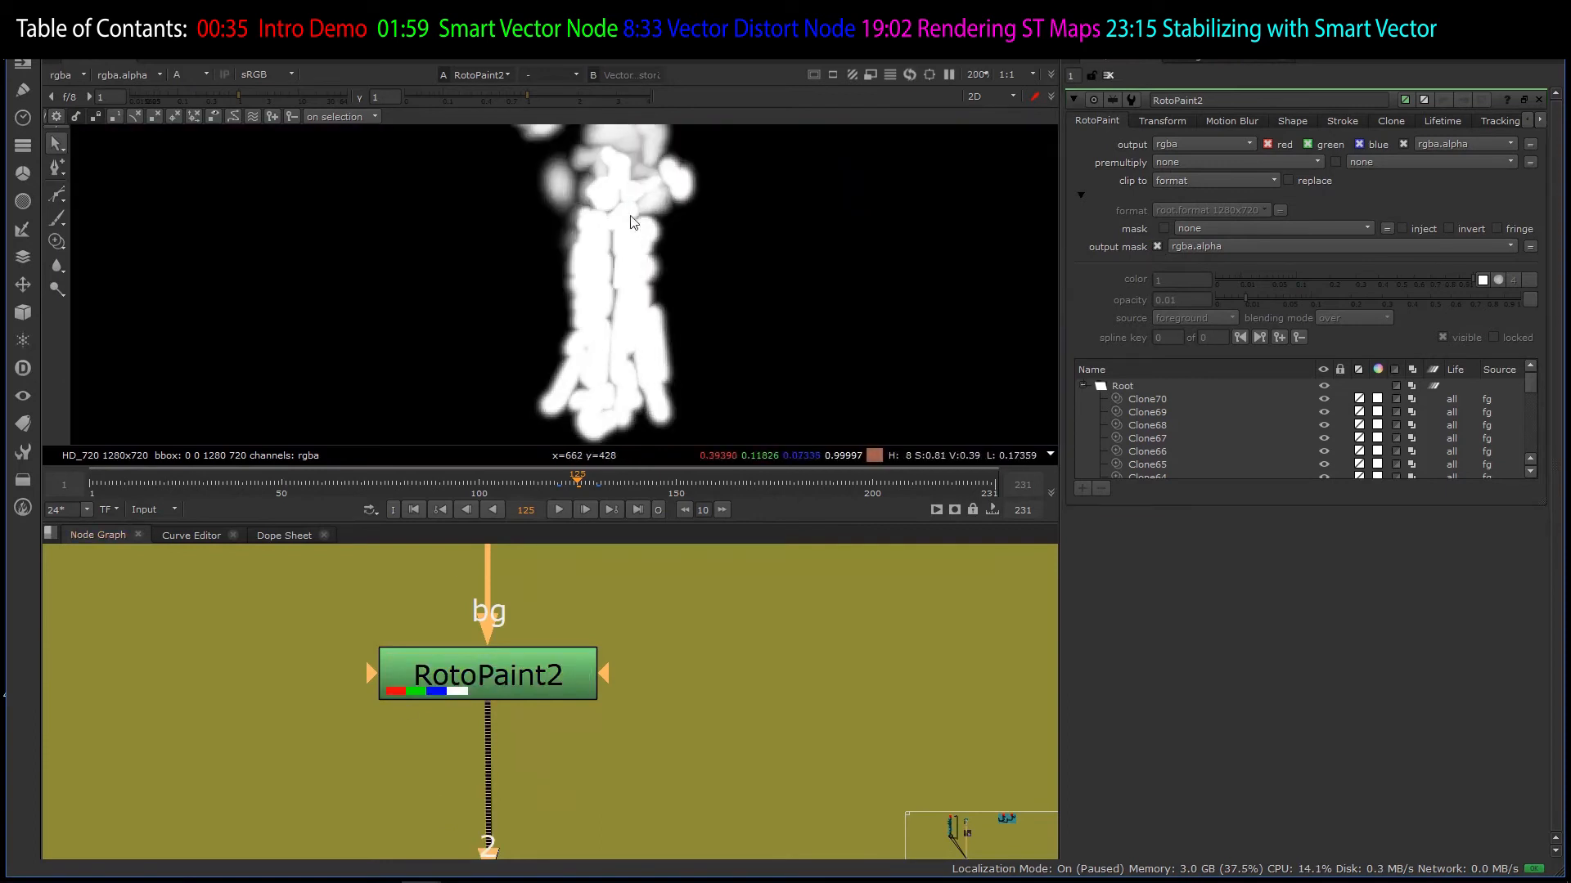
{"action": "scroll", "coordinate": [638, 261], "scroll_direction": "down", "scroll_amount": 3}
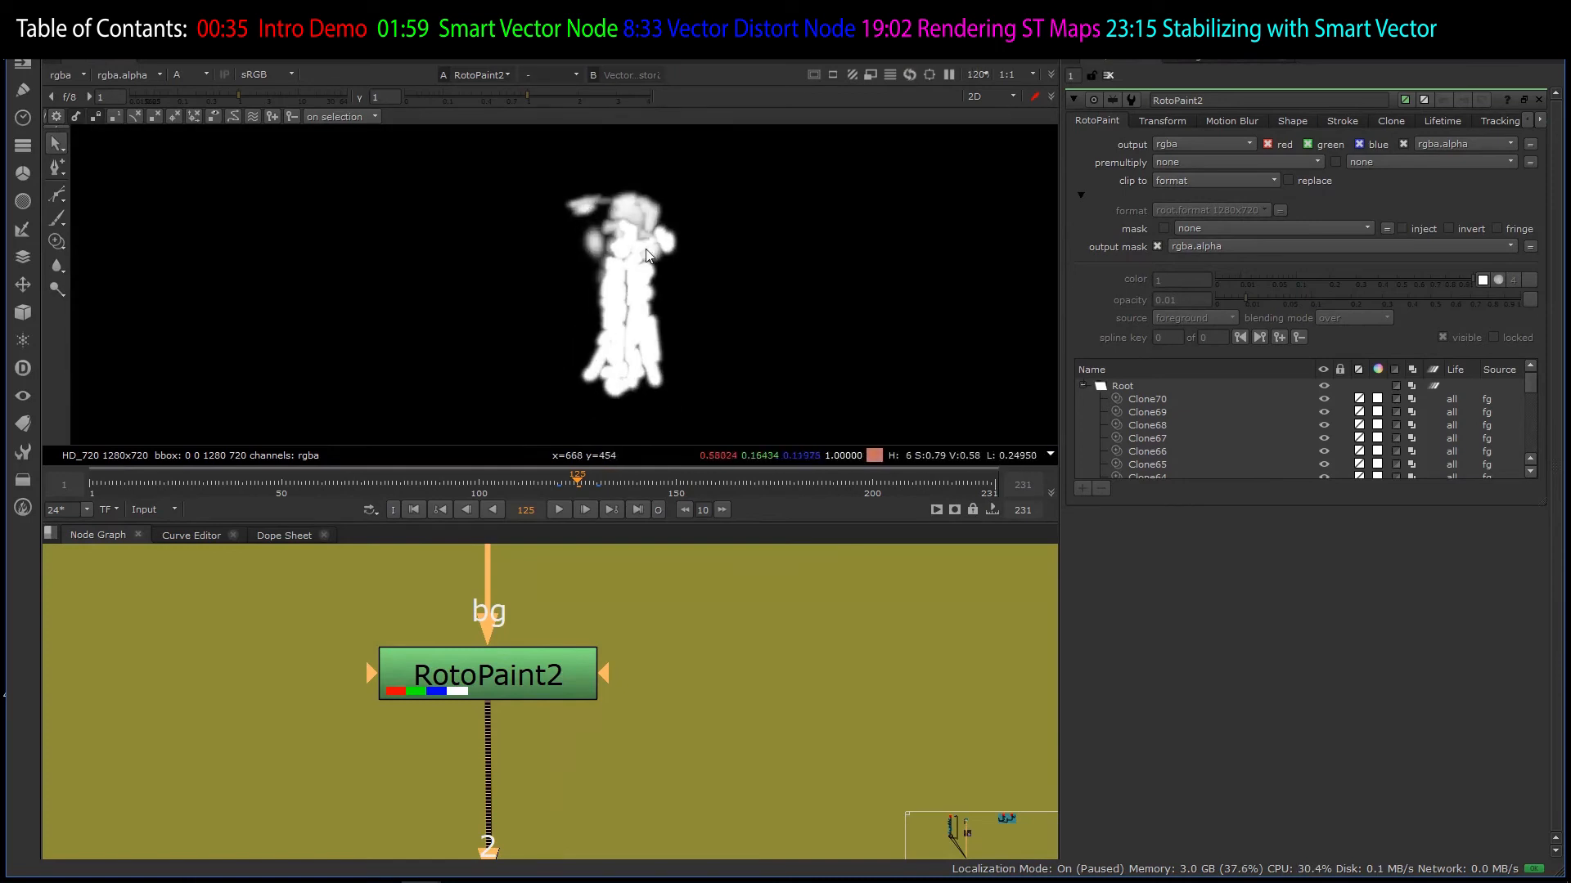
{"action": "scroll", "coordinate": [645, 248], "scroll_direction": "up", "scroll_amount": 1}
{"action": "key", "text": "a"}
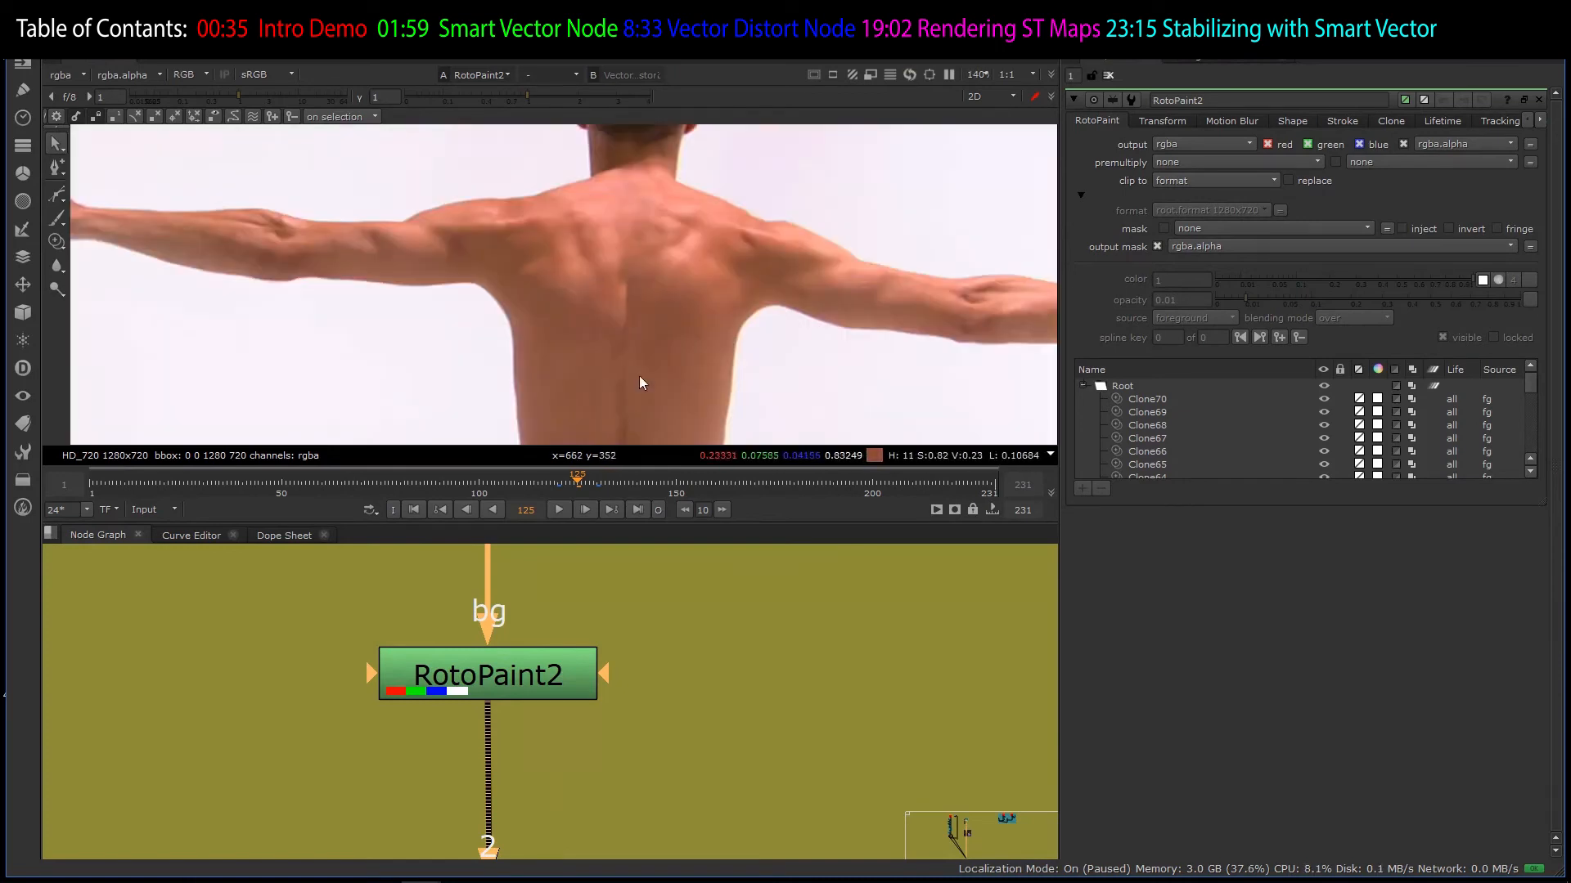
{"action": "key", "text": "a"}
{"action": "scroll", "coordinate": [643, 339], "scroll_direction": "up", "scroll_amount": 2}
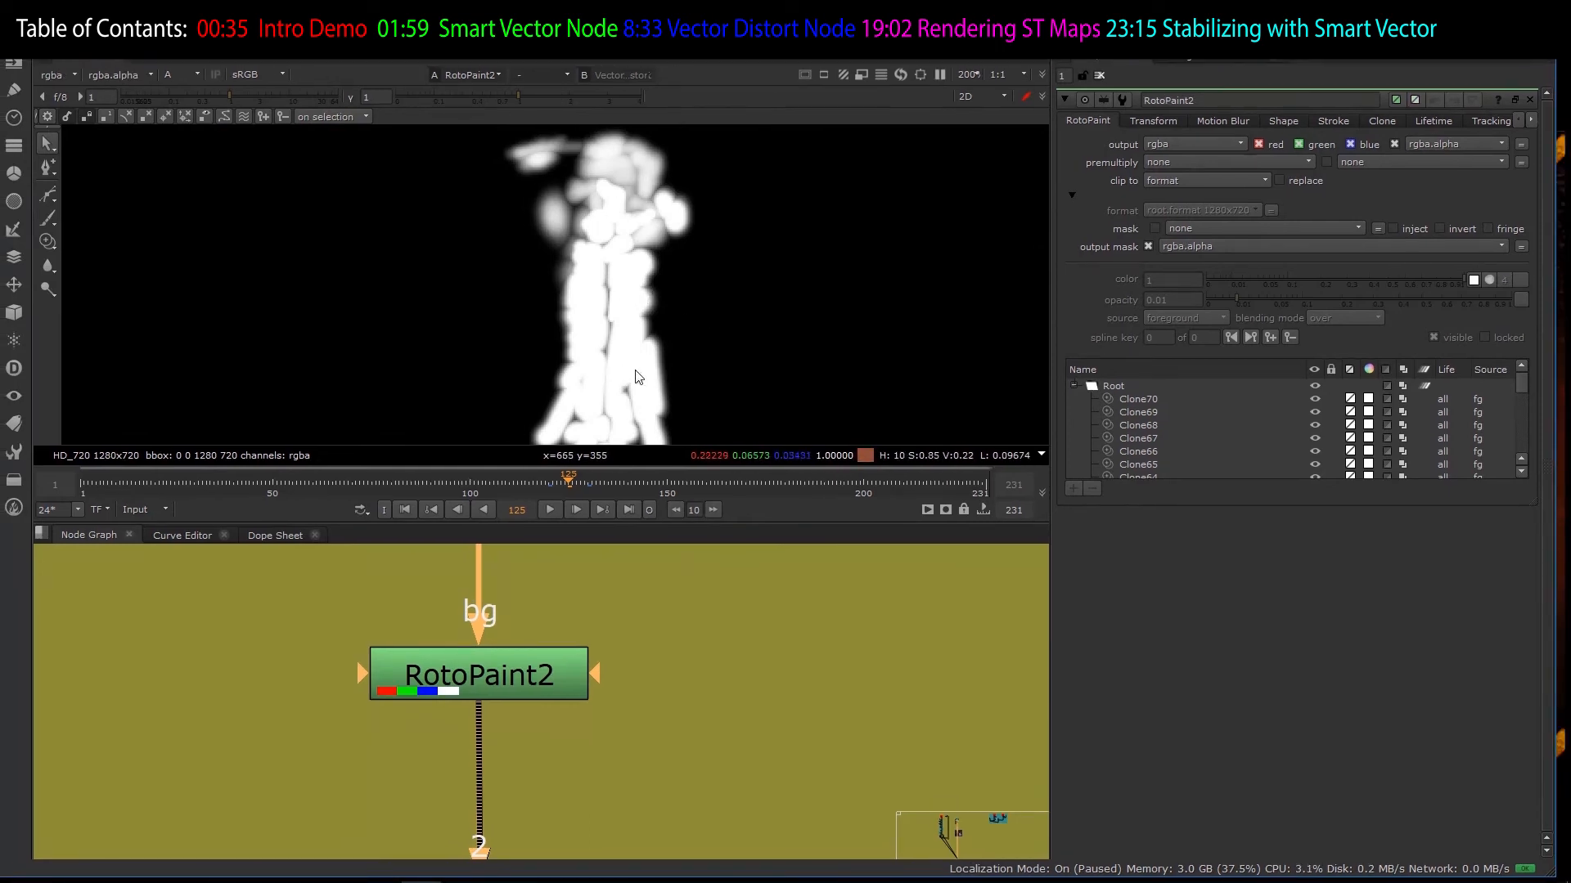
{"action": "scroll", "coordinate": [535, 370], "scroll_direction": "down", "scroll_amount": 5}
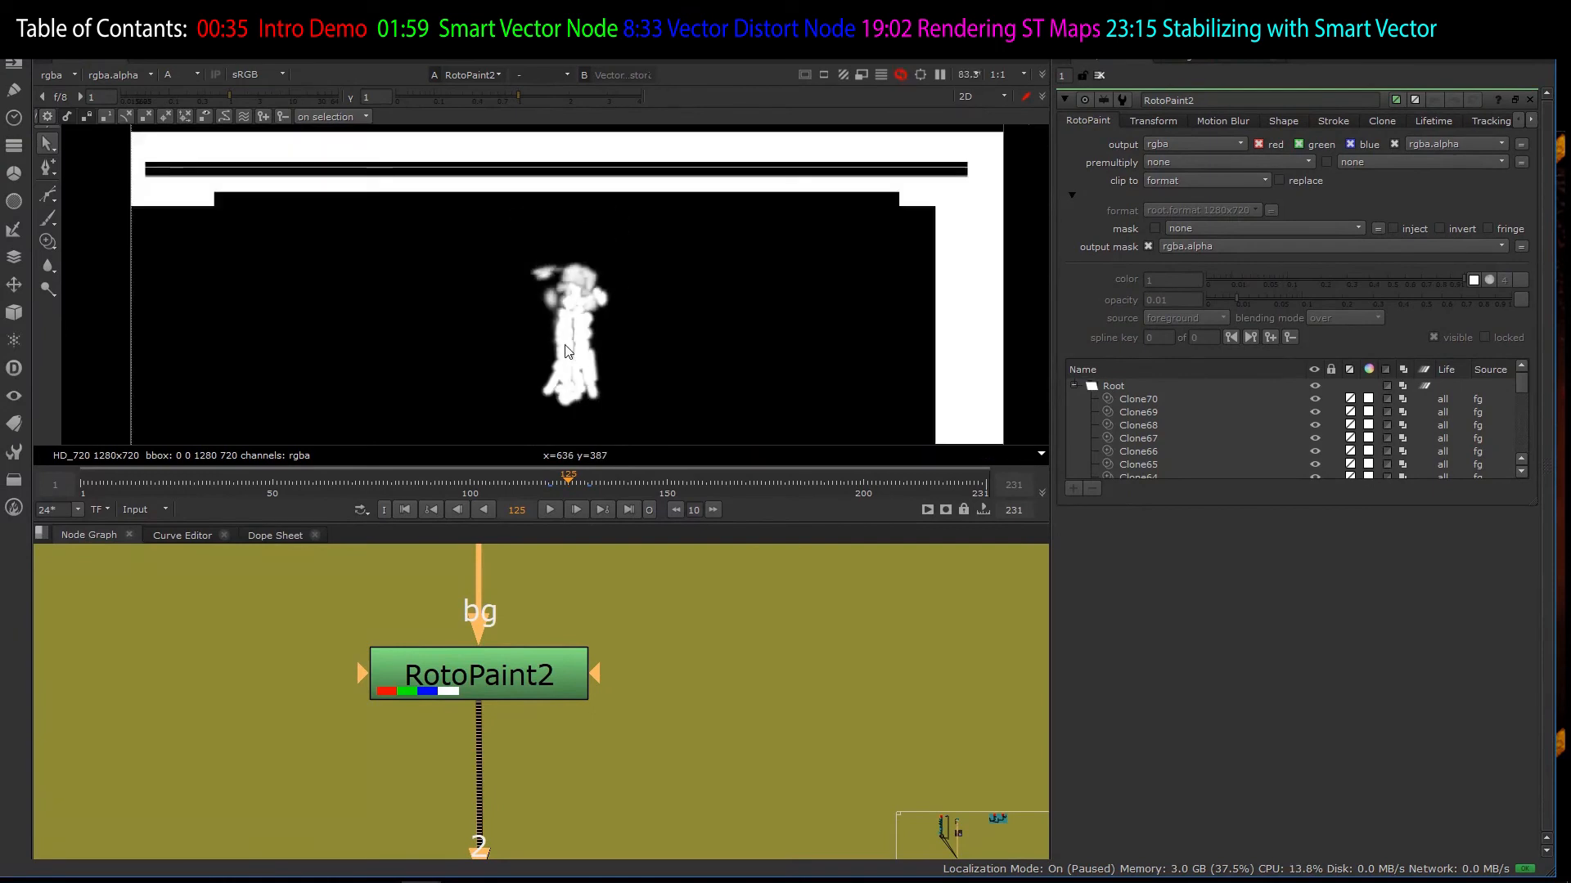
{"action": "scroll", "coordinate": [565, 351], "scroll_direction": "up", "scroll_amount": 6}
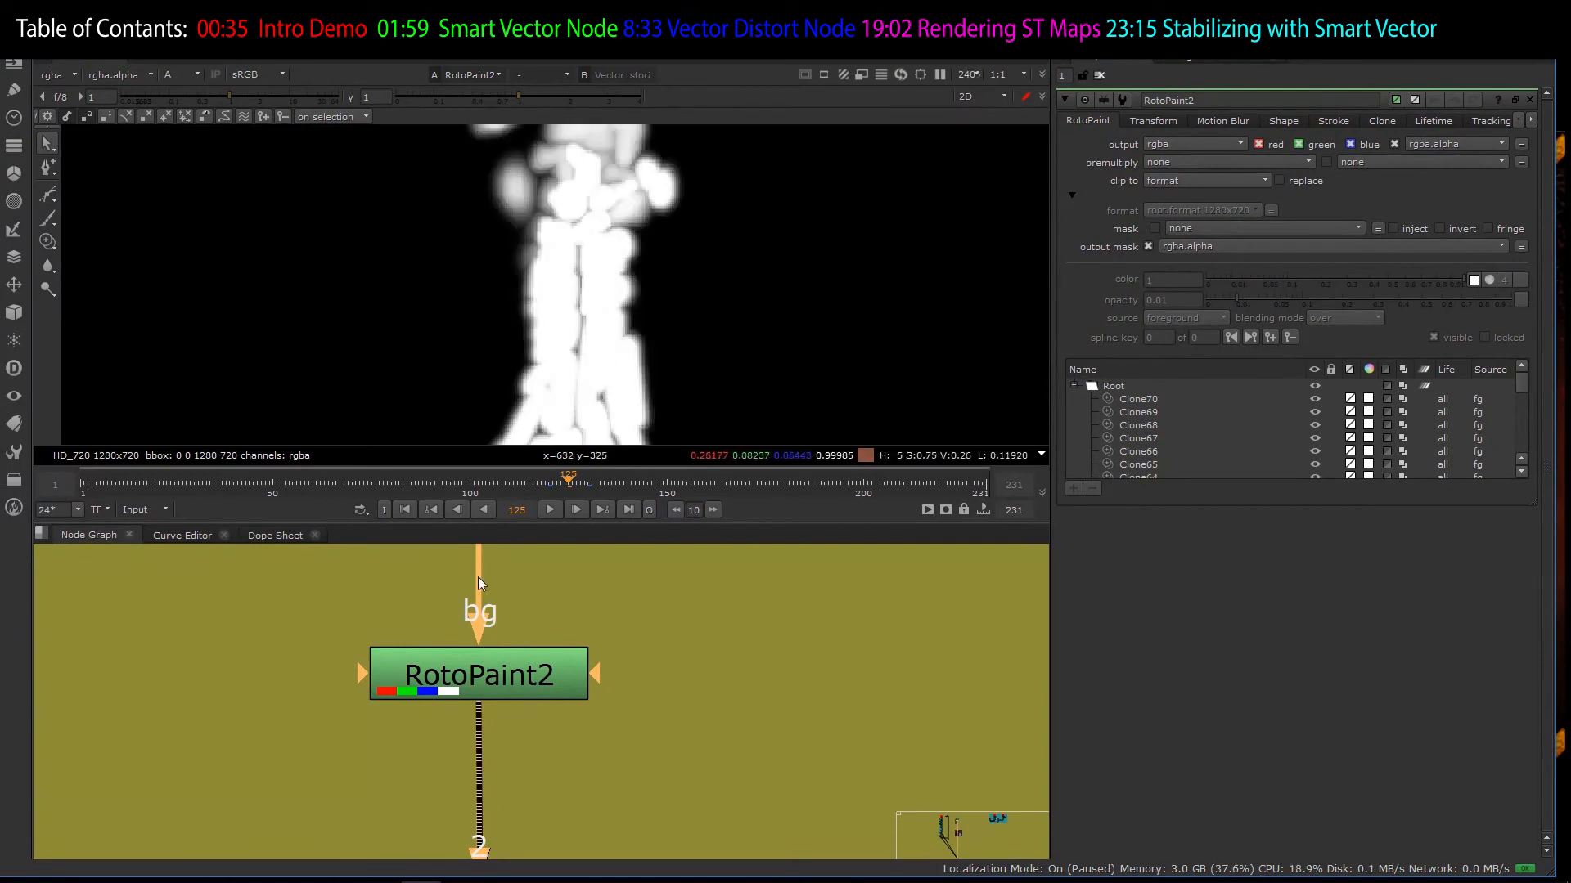
- View Grade1's alpha output and align Grade1 in the stream between RotoPaint2 and Premult5
{"action": "scroll", "coordinate": [510, 668], "scroll_direction": "down", "scroll_amount": 5}
{"action": "scroll", "coordinate": [510, 681], "scroll_direction": "up", "scroll_amount": 3}
{"action": "scroll", "coordinate": [521, 728], "scroll_direction": "up", "scroll_amount": 2}
{"action": "left_click_drag", "start_coordinate": [520, 724], "coordinate": [527, 639]}
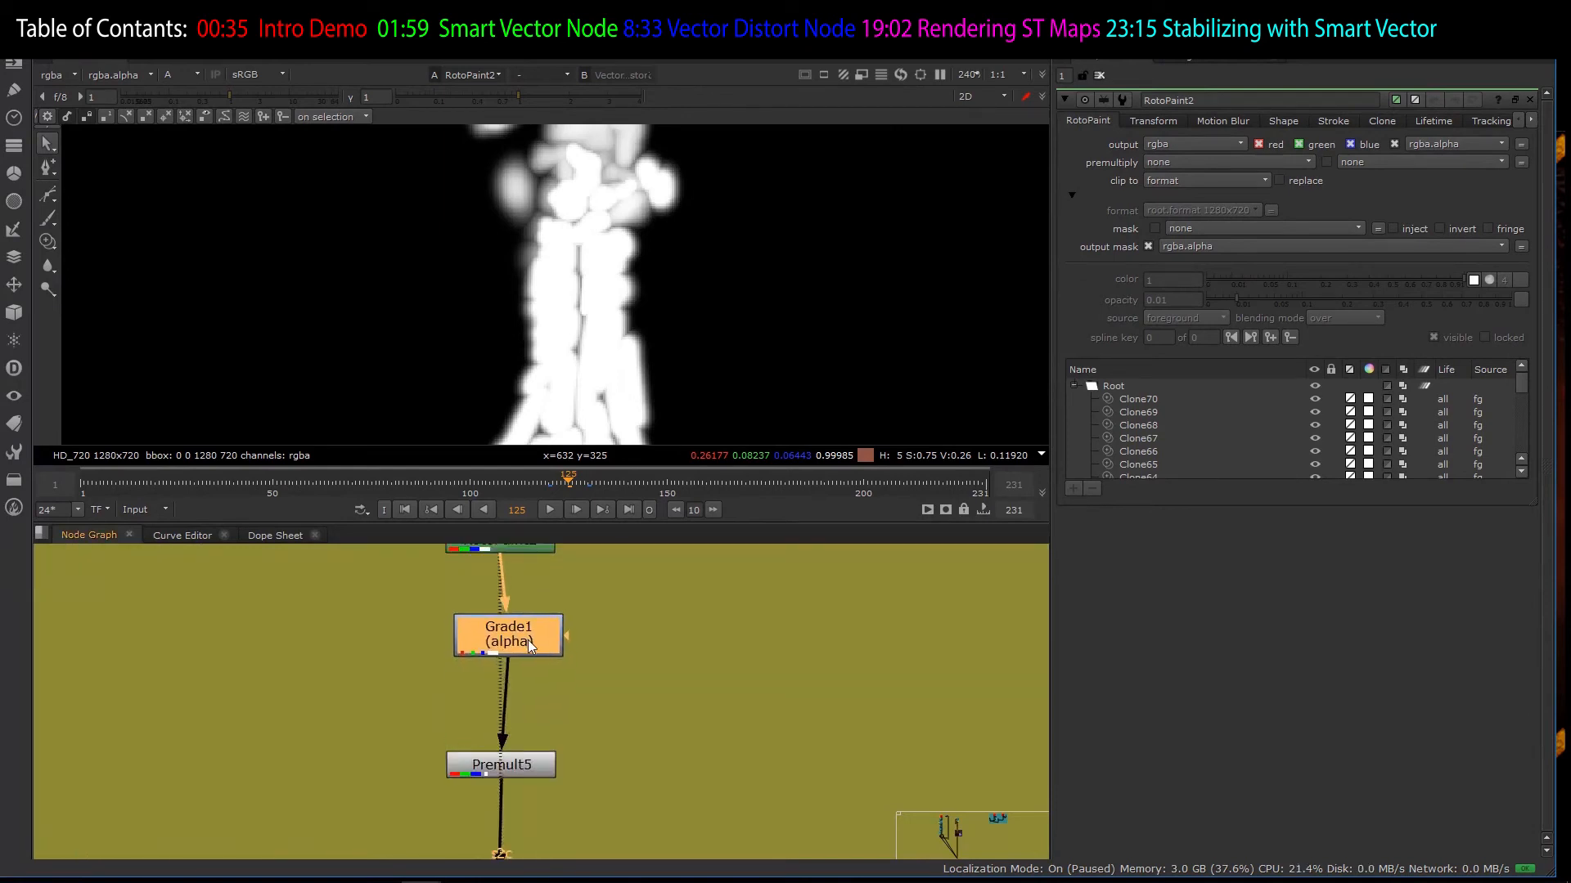
{"action": "key", "text": "1"}
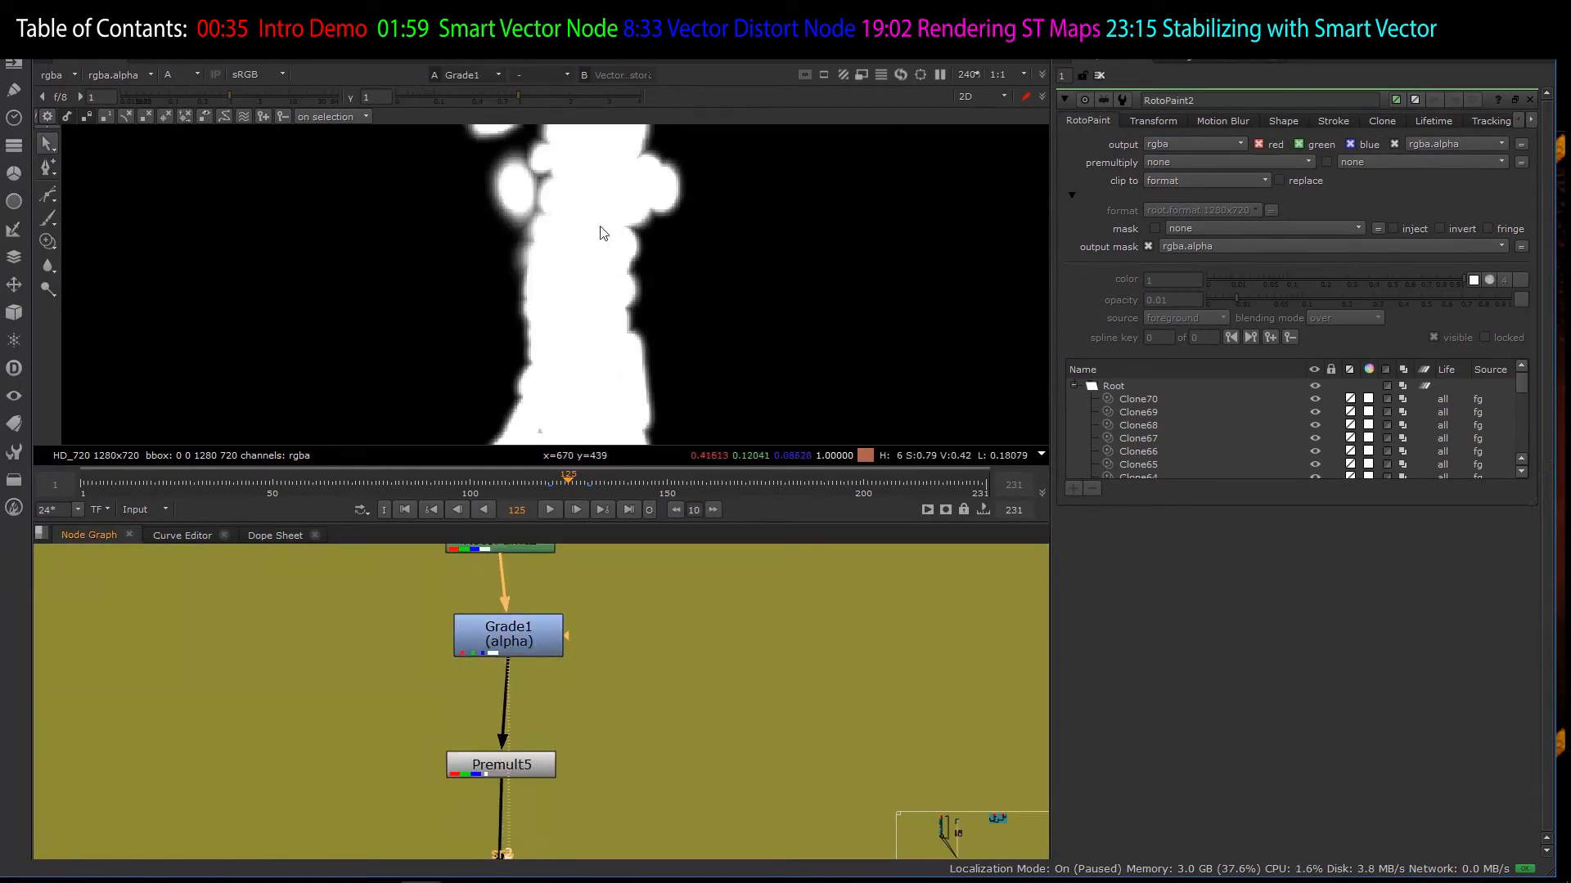
{"action": "left_click_drag", "start_coordinate": [496, 645], "coordinate": [488, 641]}
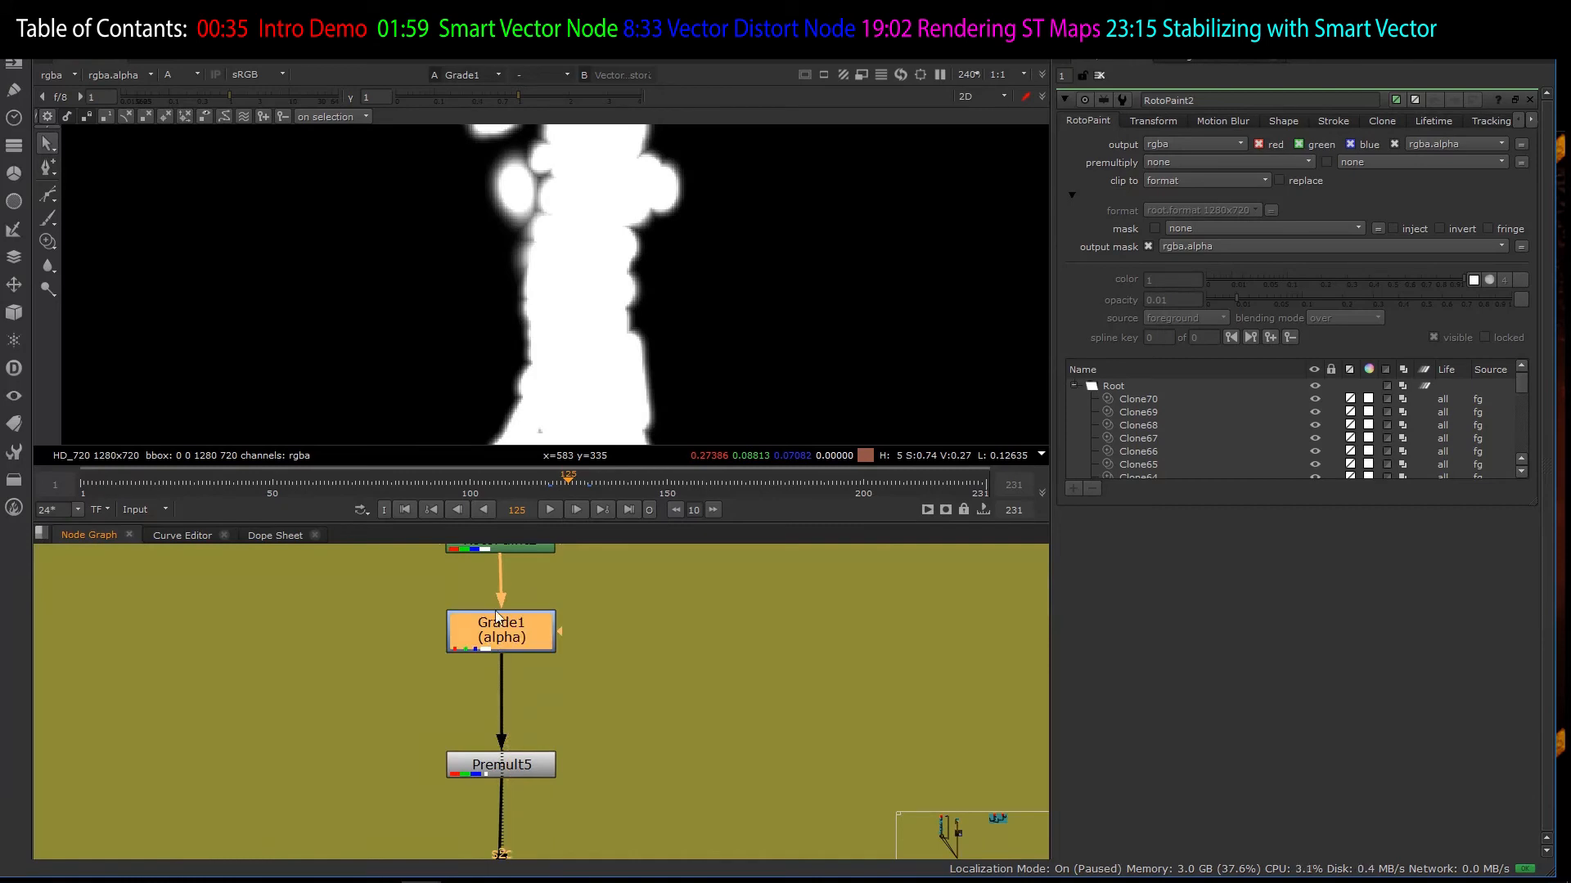
- Disable and re-enable Grade1 to compare the painted alpha with and without the grade
{"action": "scroll", "coordinate": [487, 688], "scroll_direction": "down", "scroll_amount": 6}
{"action": "scroll", "coordinate": [499, 712], "scroll_direction": "down", "scroll_amount": 3}
{"action": "scroll", "coordinate": [509, 663], "scroll_direction": "up", "scroll_amount": 10}
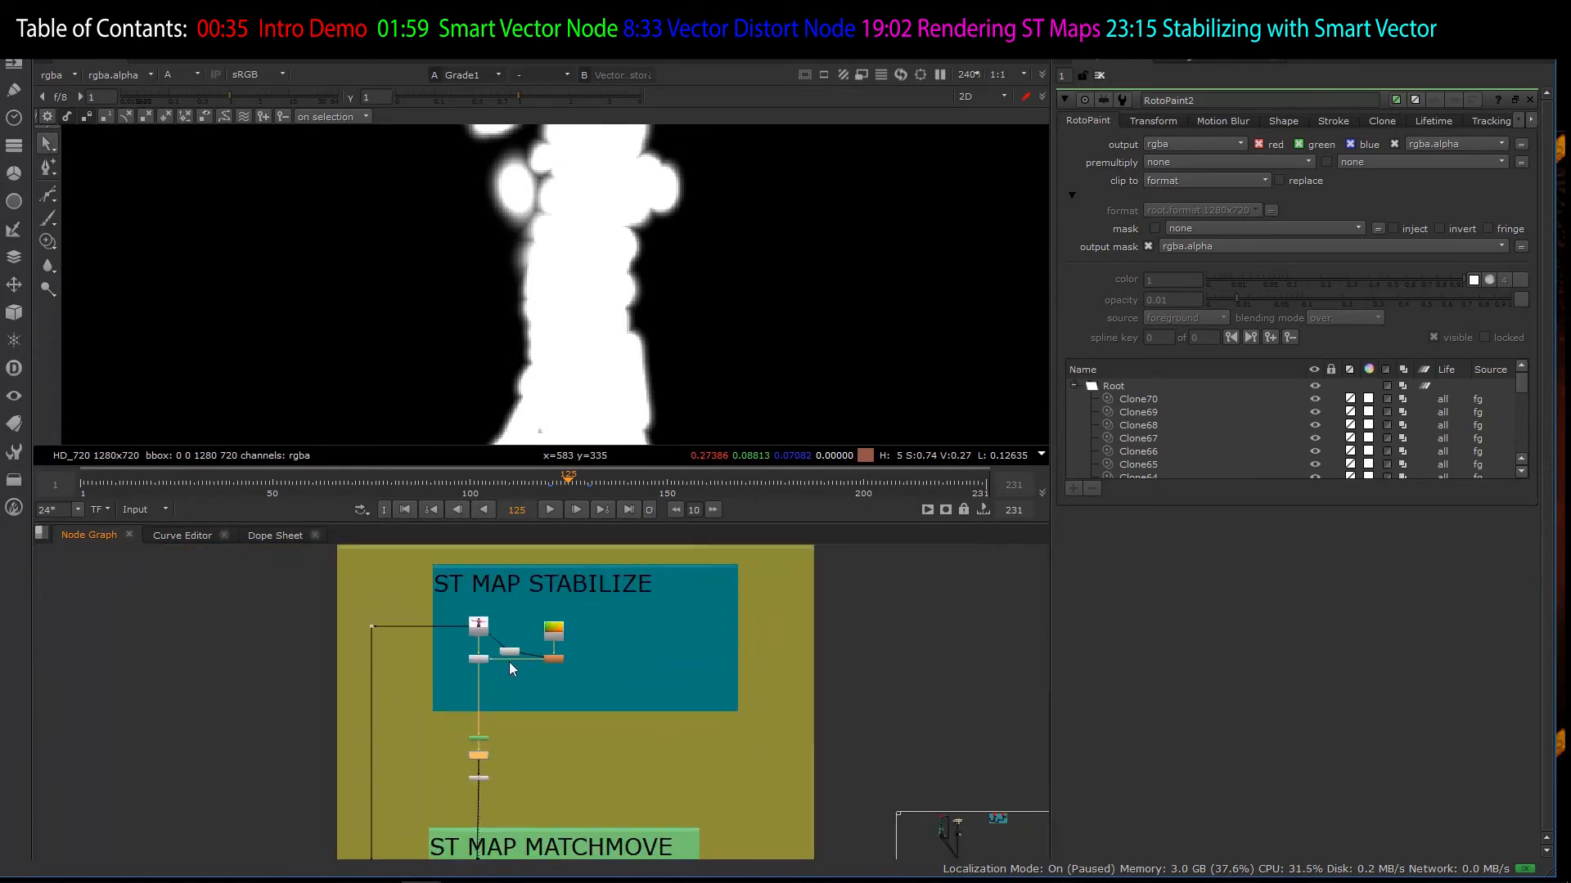
{"action": "scroll", "coordinate": [500, 622], "scroll_direction": "down", "scroll_amount": 5}
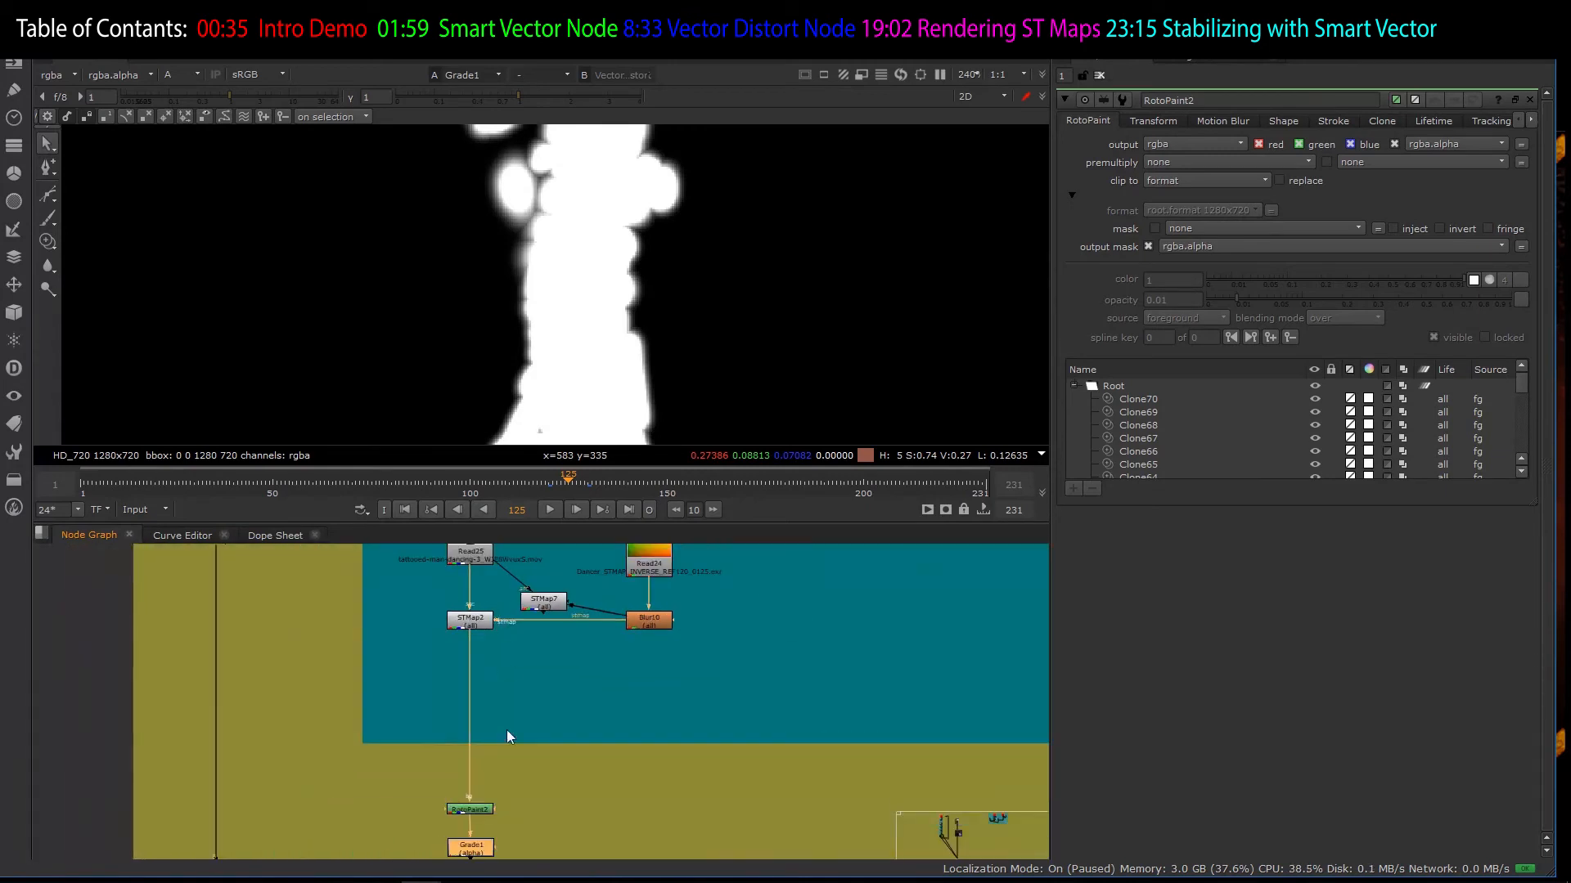
{"action": "scroll", "coordinate": [484, 788], "scroll_direction": "up", "scroll_amount": 6}
{"action": "scroll", "coordinate": [484, 789], "scroll_direction": "up", "scroll_amount": 4}
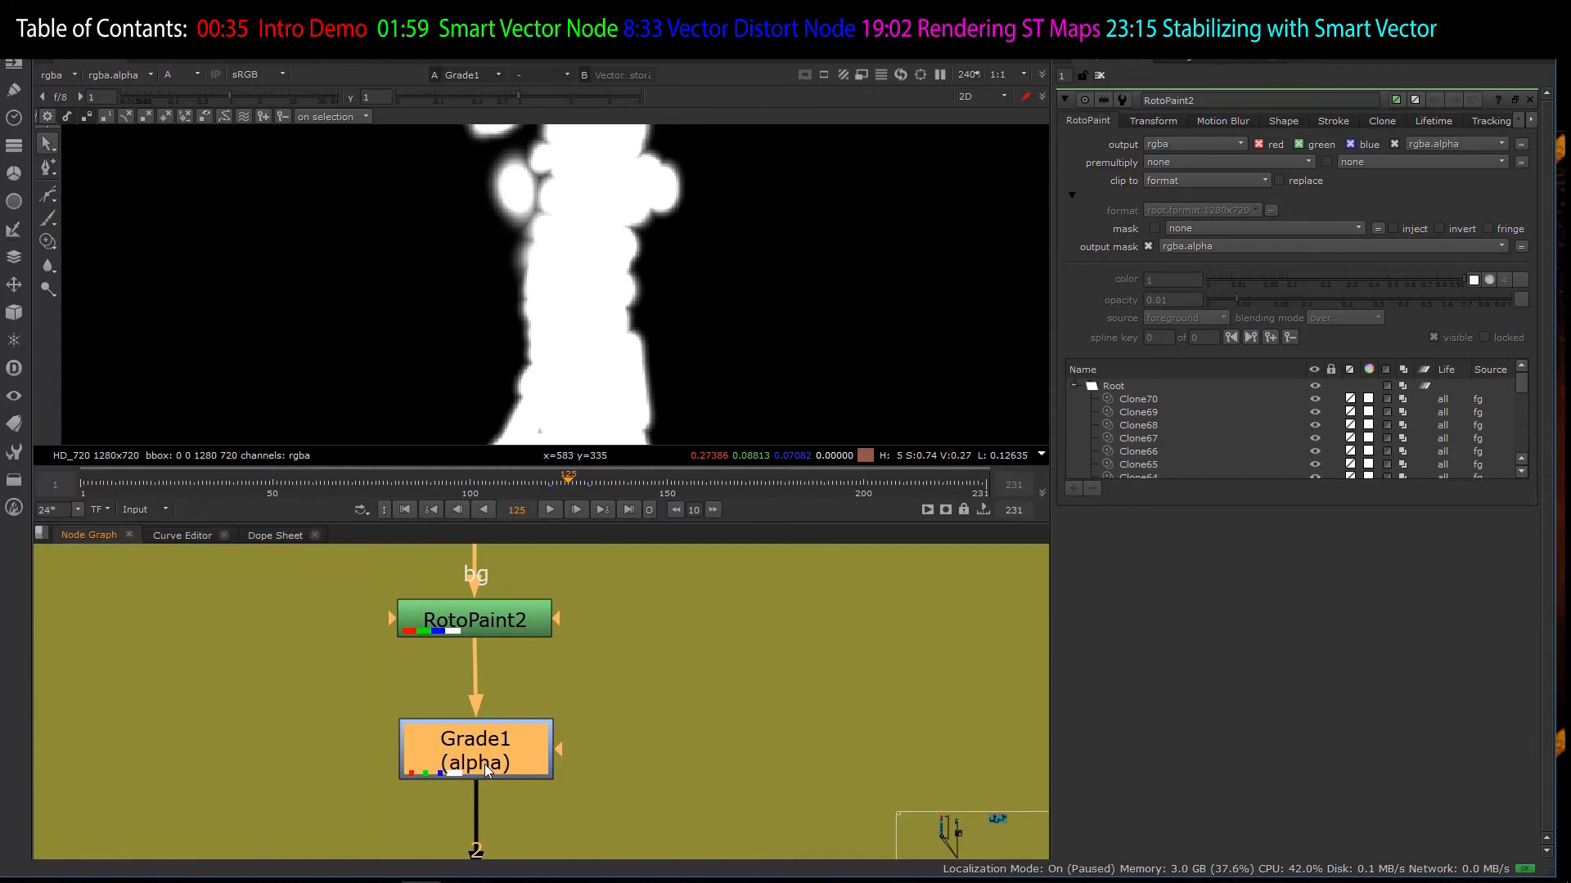
{"action": "key", "text": "d"}
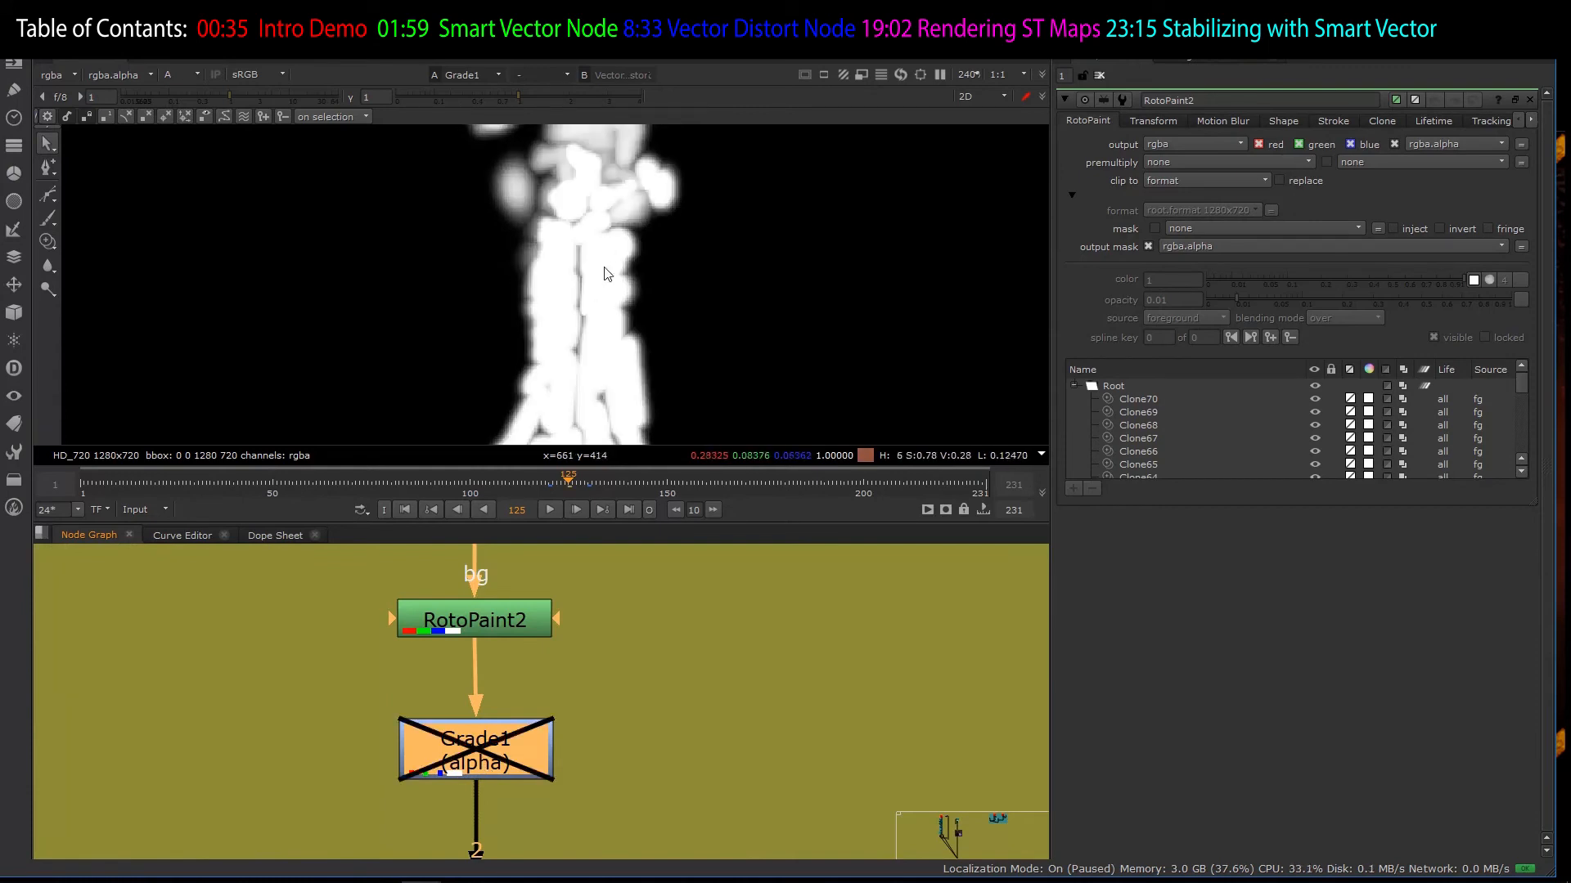
{"action": "scroll", "coordinate": [607, 274], "scroll_direction": "up", "scroll_amount": 2}
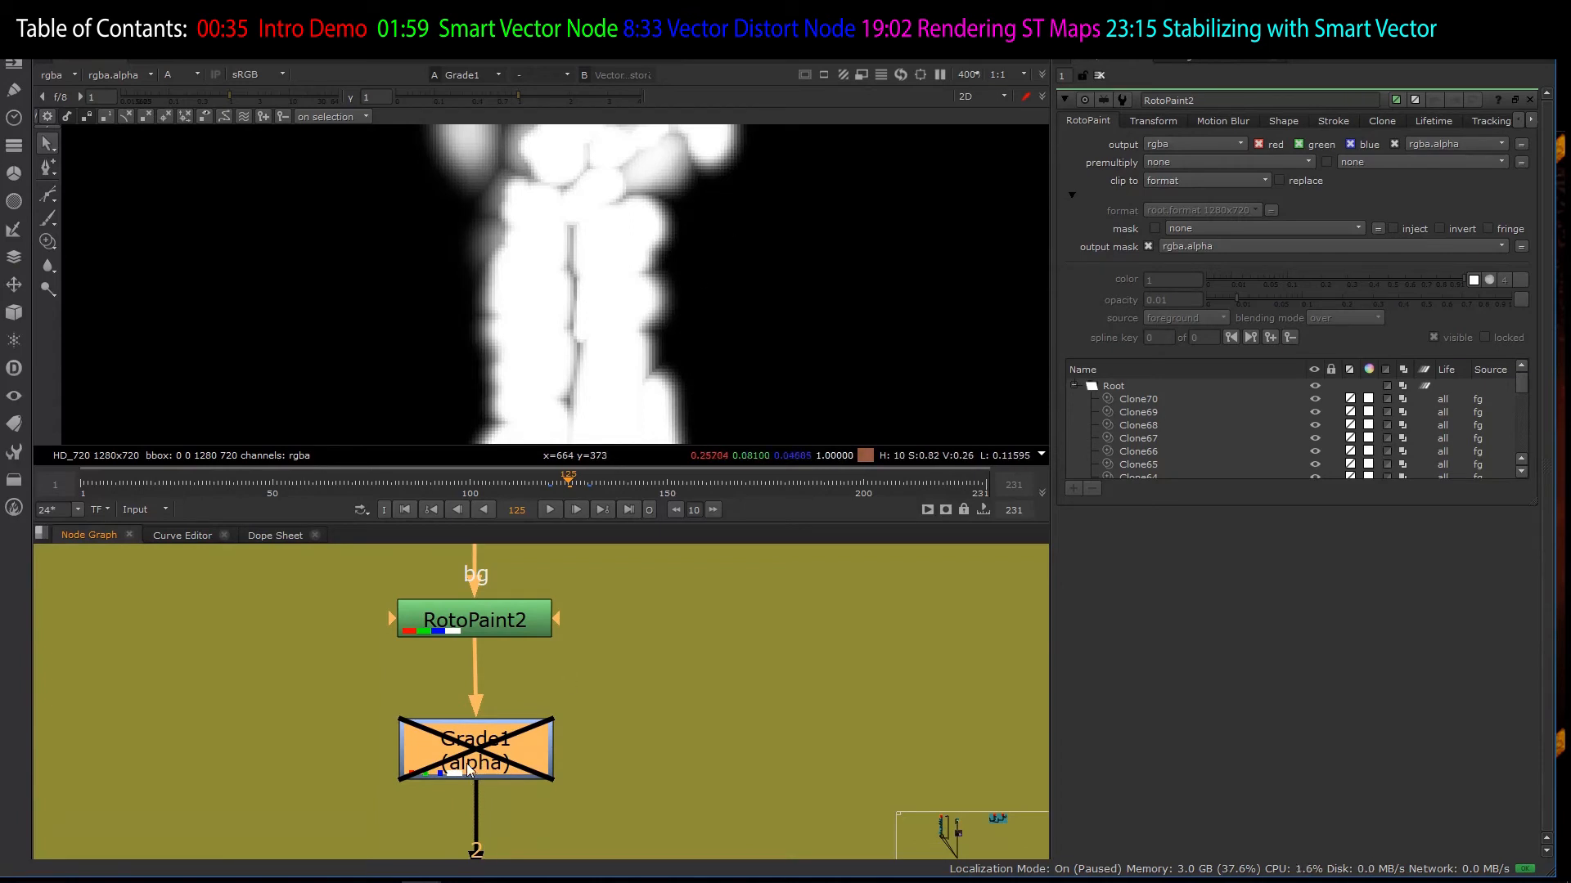
{"action": "key", "text": "d"}
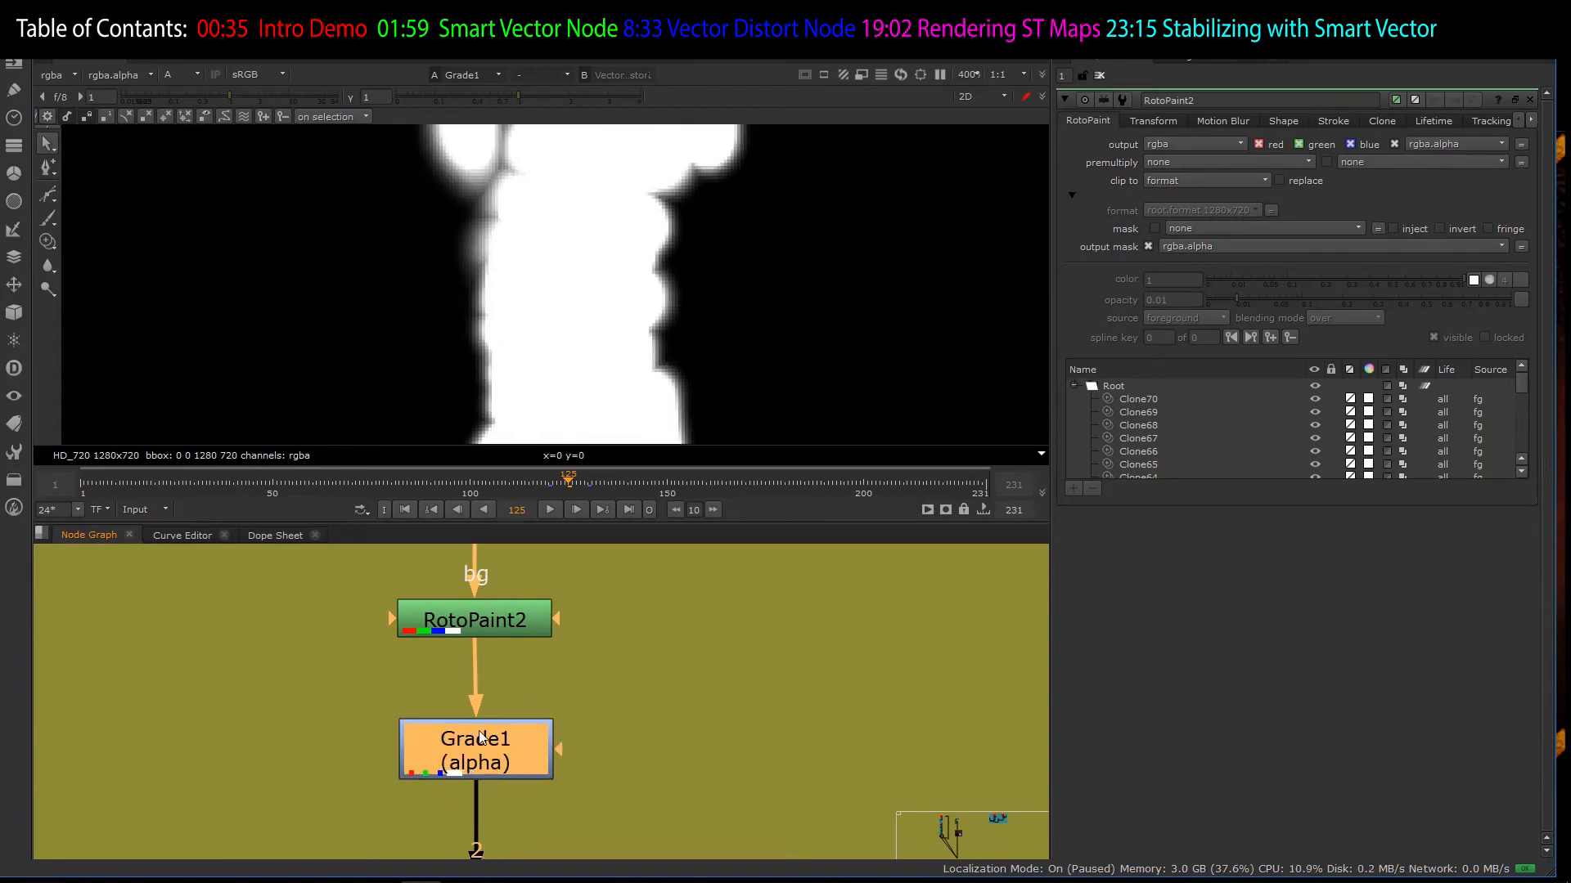
- Open Grade1's settings and check how its whitepoint setting affects the gaps in the alpha mask
{"action": "double_click", "coordinate": [470, 742]}
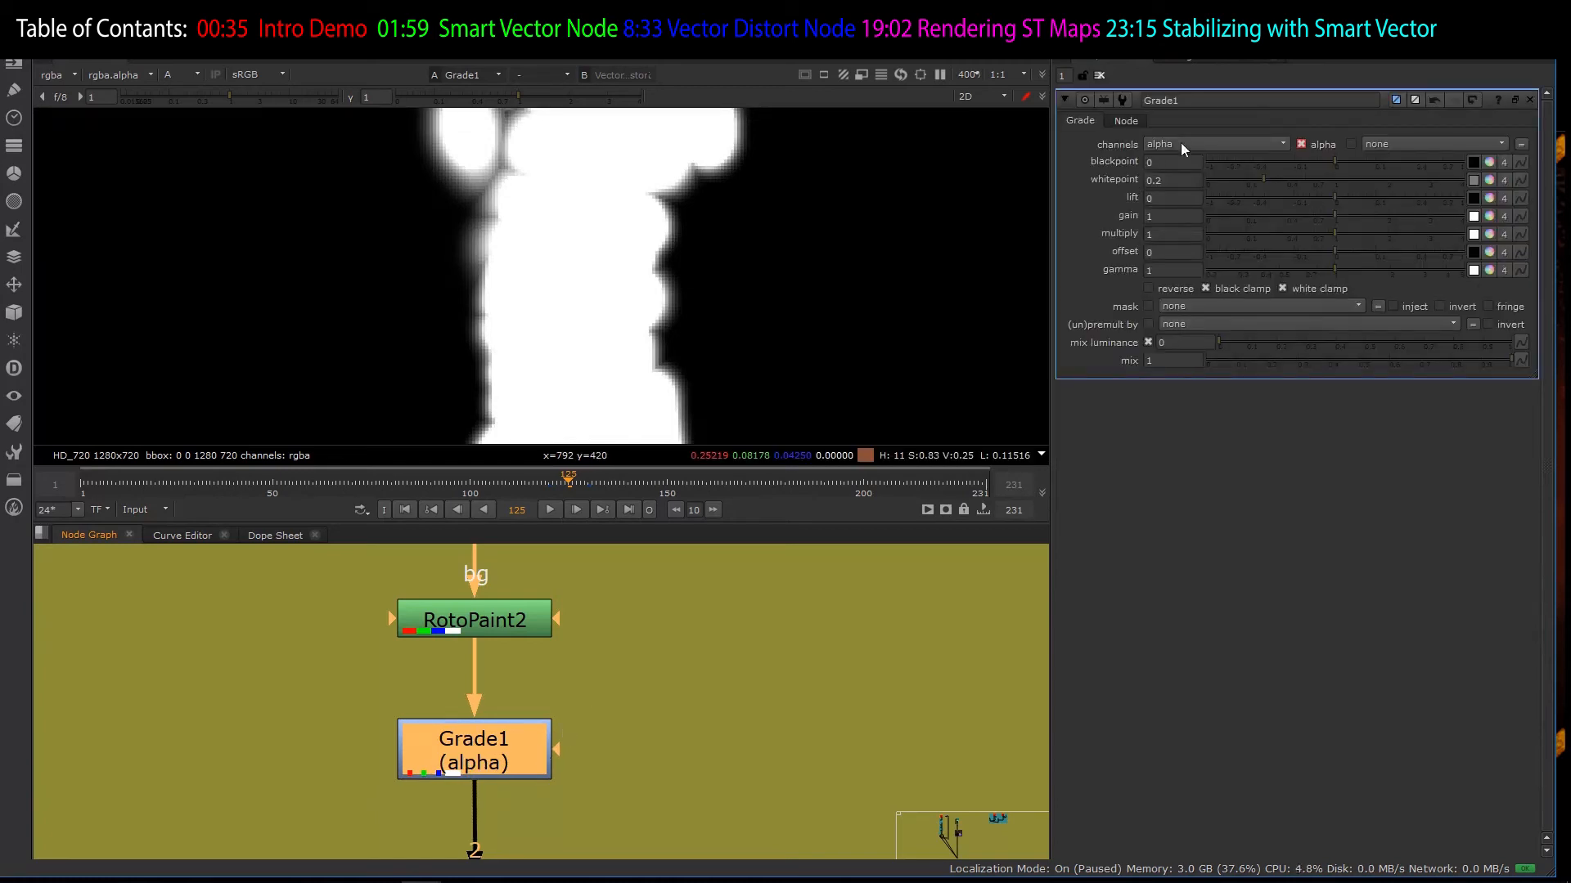
{"action": "mouse_move", "coordinate": [1264, 179]}
{"action": "left_mouse_down"}
{"action": "mouse_move", "coordinate": [1317, 182]}
{"action": "mouse_move", "coordinate": [1259, 187]}
{"action": "left_mouse_up"}
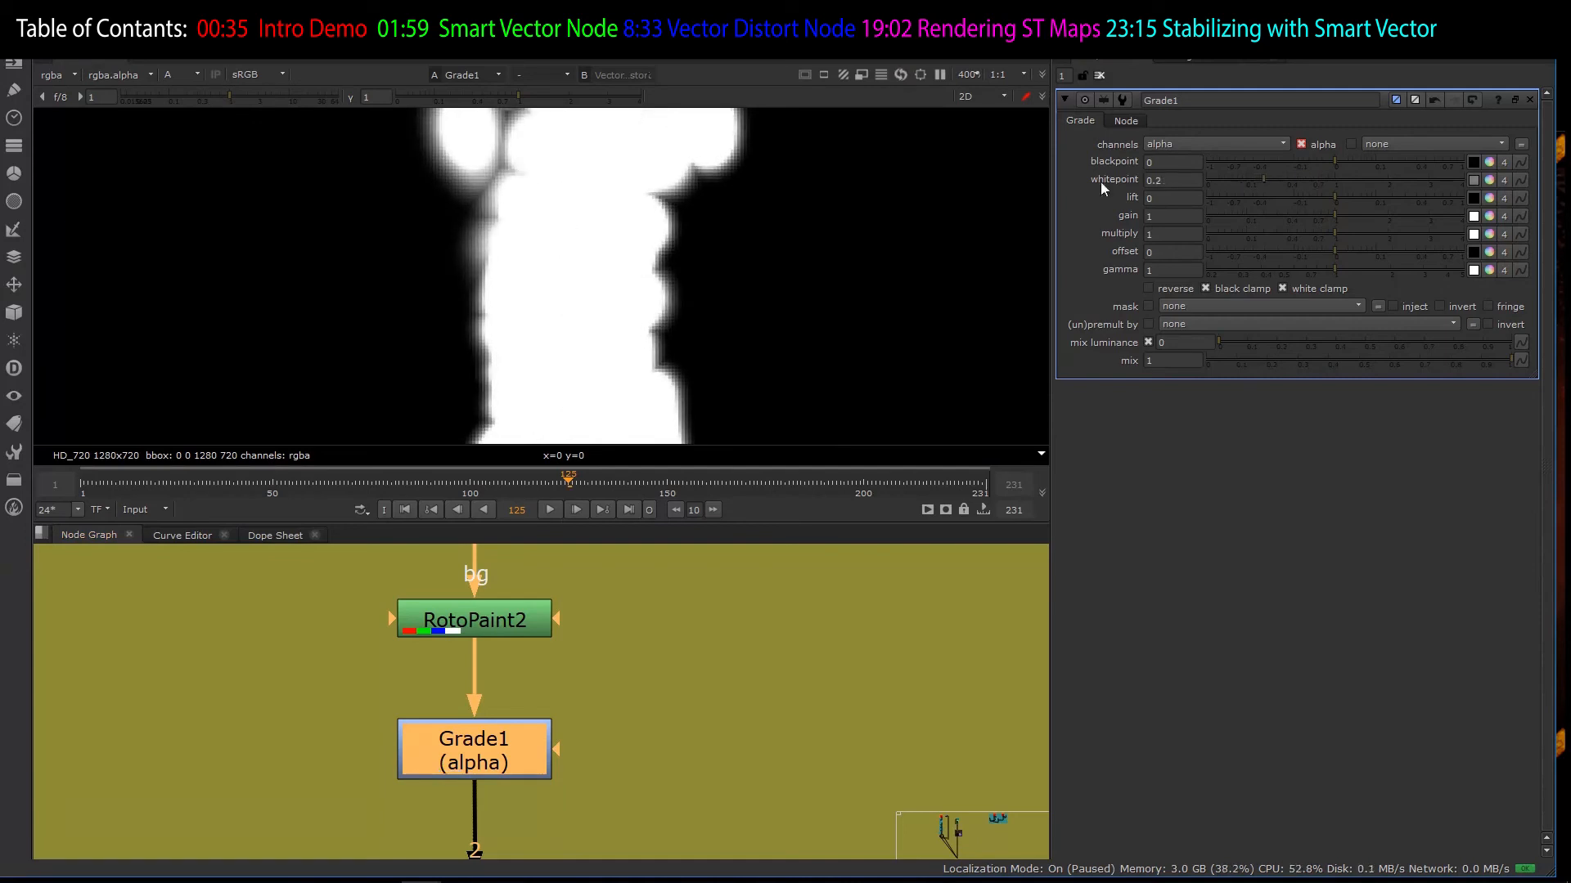
{"action": "scroll", "coordinate": [572, 280], "scroll_direction": "down", "scroll_amount": 5}
{"action": "scroll", "coordinate": [570, 299], "scroll_direction": "up", "scroll_amount": 3}
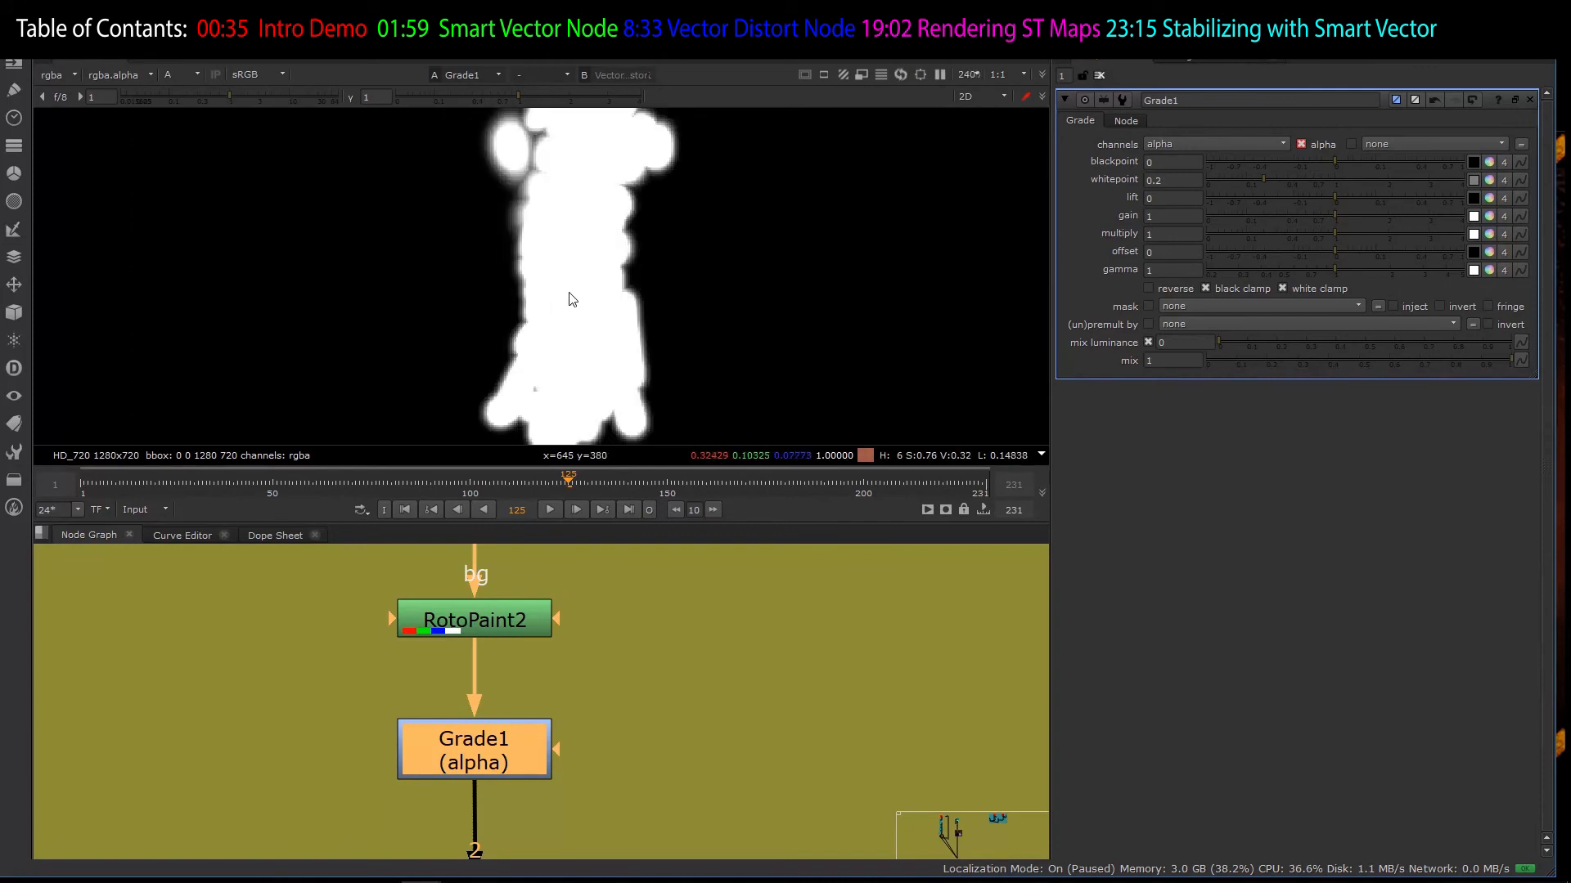
{"action": "scroll", "coordinate": [572, 300], "scroll_direction": "up", "scroll_amount": 2}
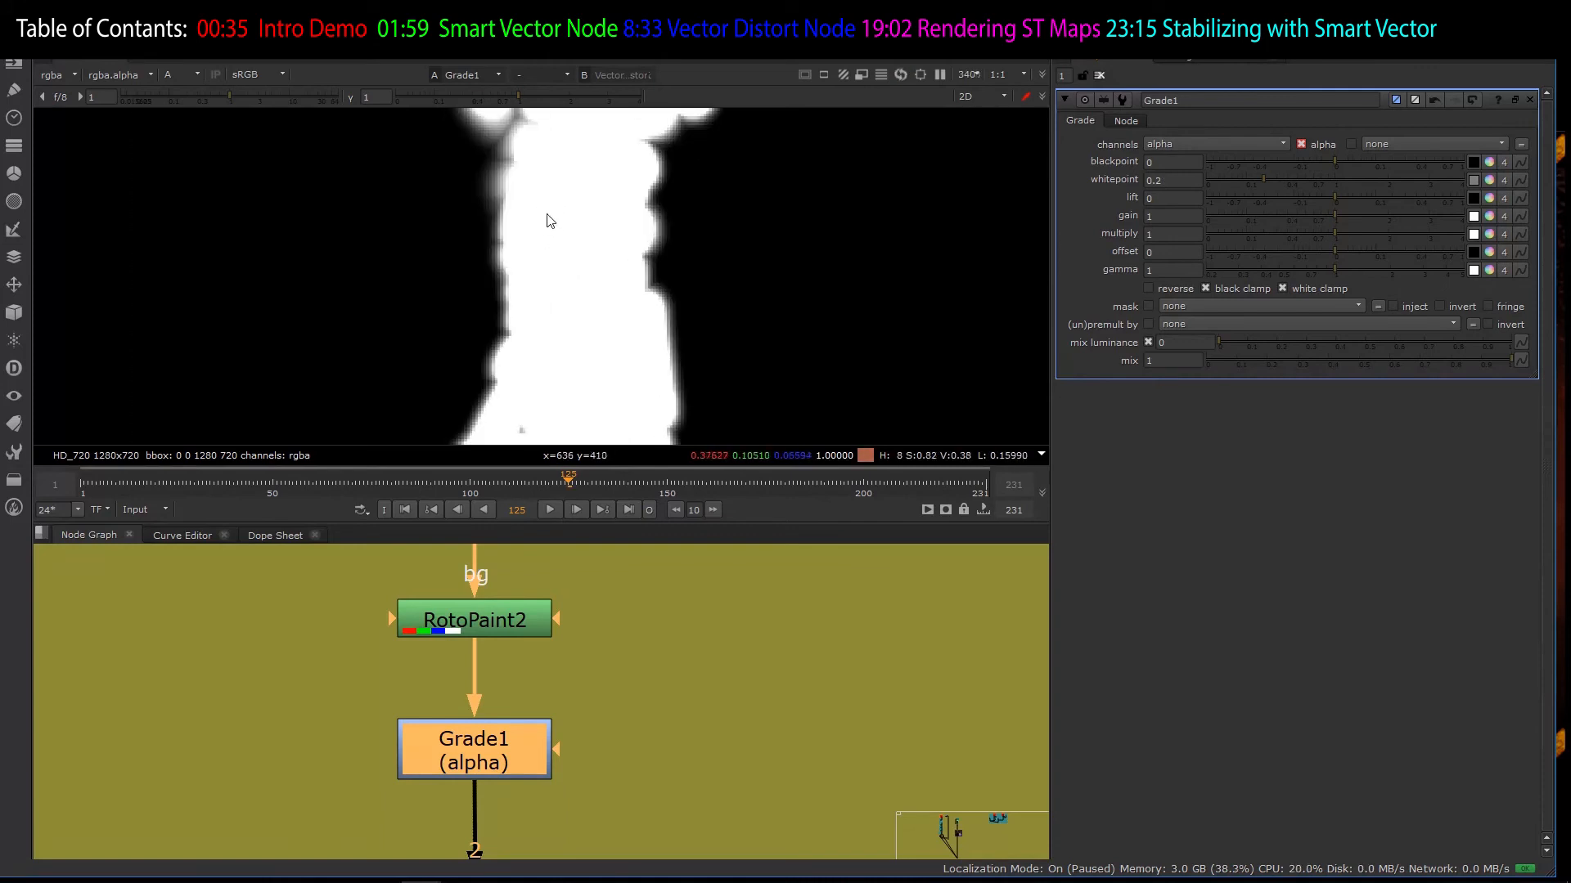
- Return to the color image and view Premult5's output to inspect the isolated paint patch
{"action": "key", "text": "a"}
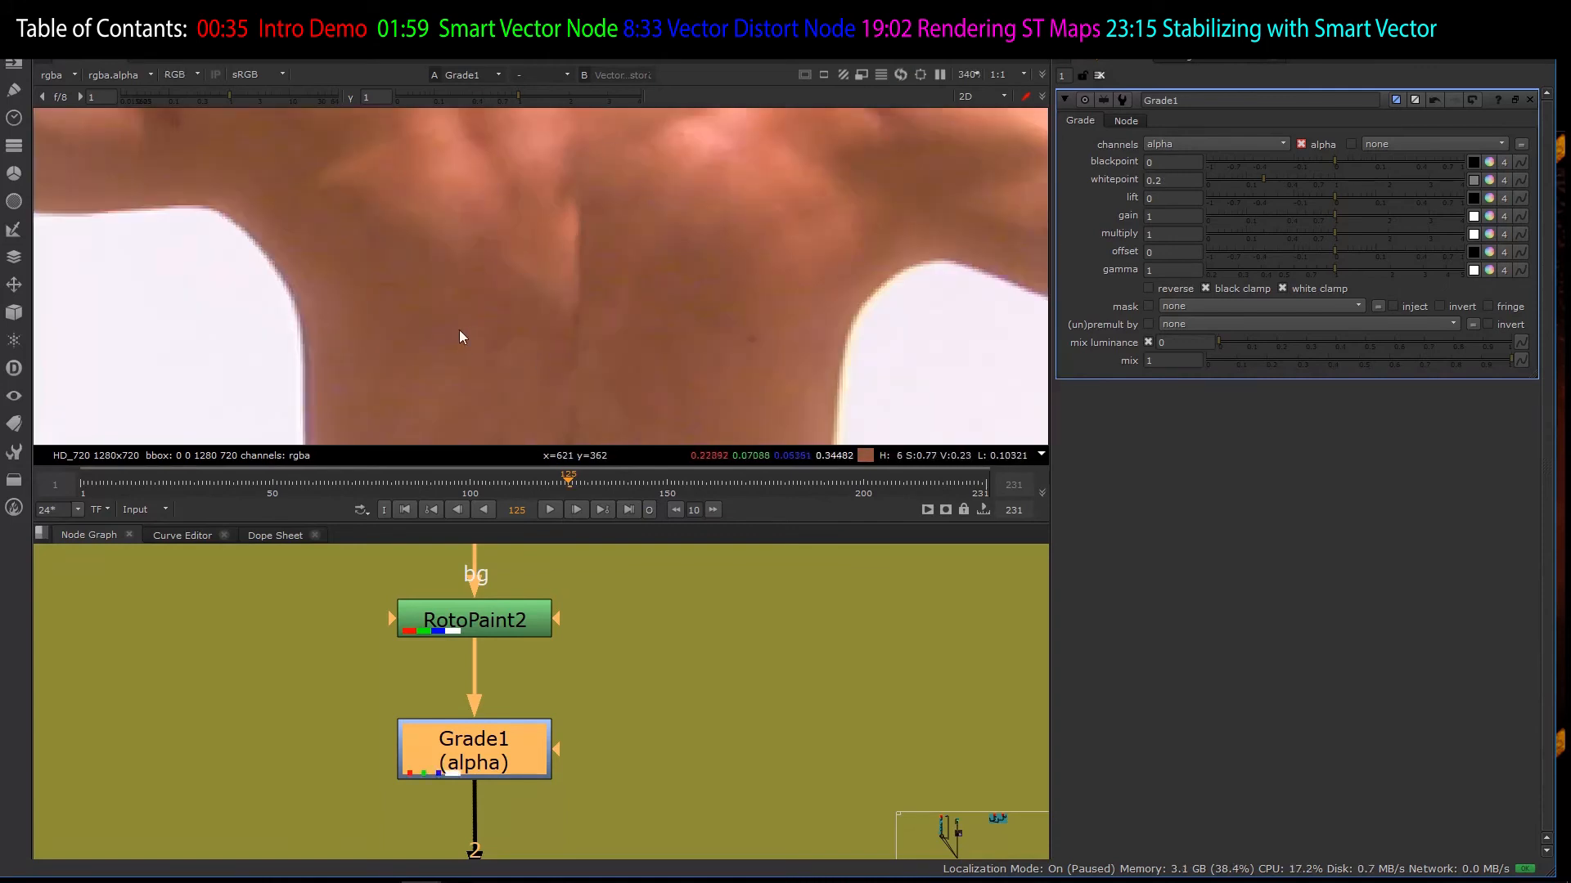
{"action": "scroll", "coordinate": [621, 262], "scroll_direction": "down", "scroll_amount": 2}
{"action": "scroll", "coordinate": [600, 190], "scroll_direction": "down", "scroll_amount": 2}
{"action": "scroll", "coordinate": [599, 189], "scroll_direction": "up", "scroll_amount": 2}
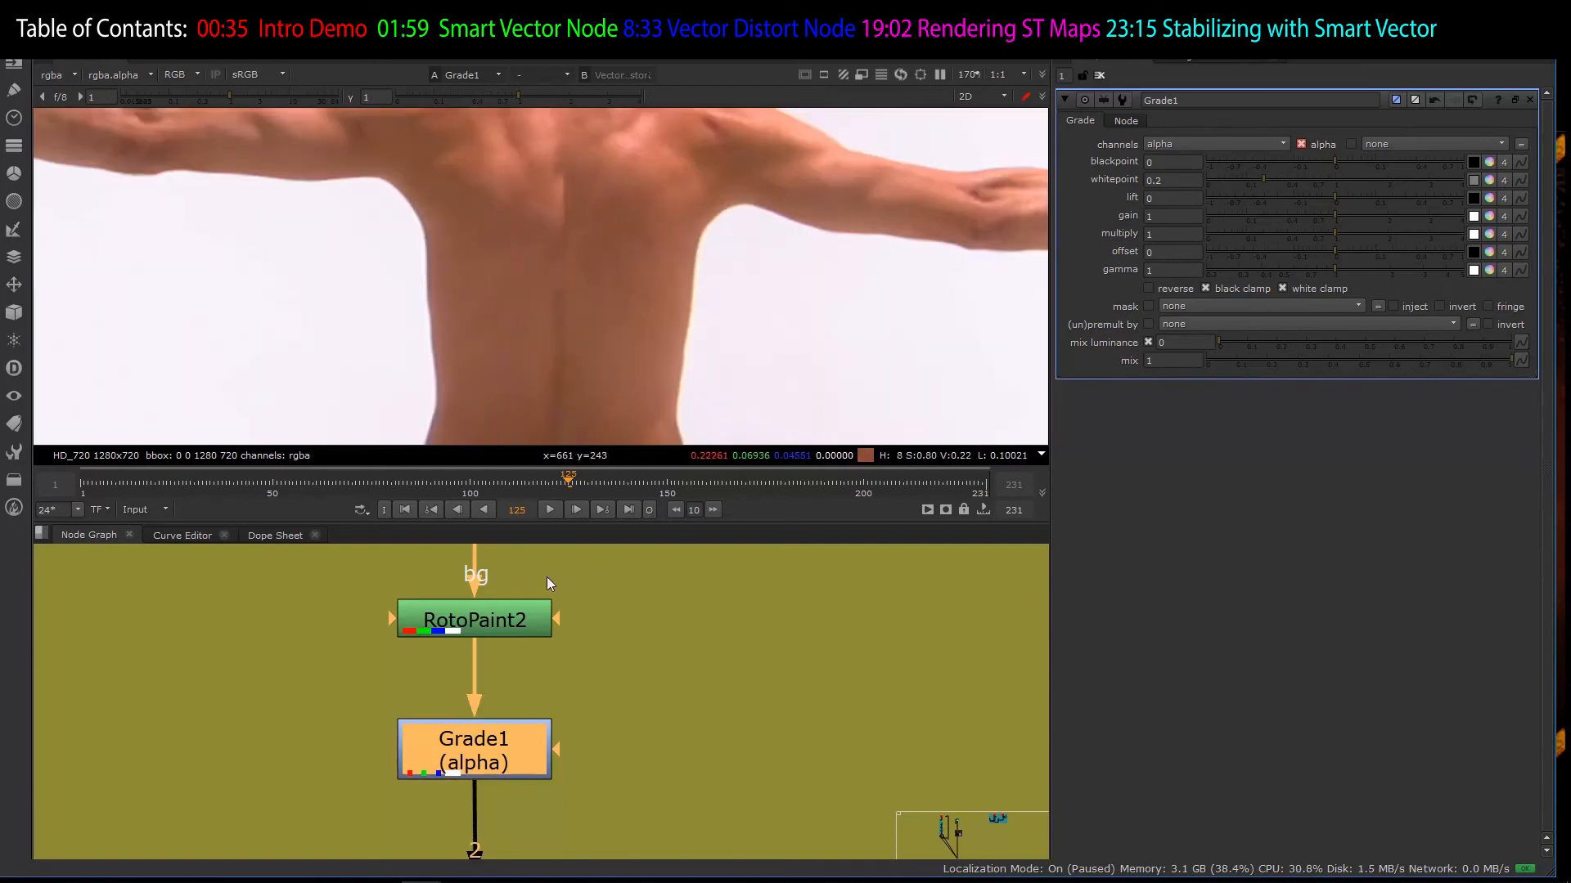
{"action": "scroll", "coordinate": [528, 674], "scroll_direction": "down", "scroll_amount": 5}
{"action": "scroll", "coordinate": [519, 748], "scroll_direction": "up", "scroll_amount": 4}
{"action": "left_click", "coordinate": [523, 782]}
{"action": "key", "text": "1"}
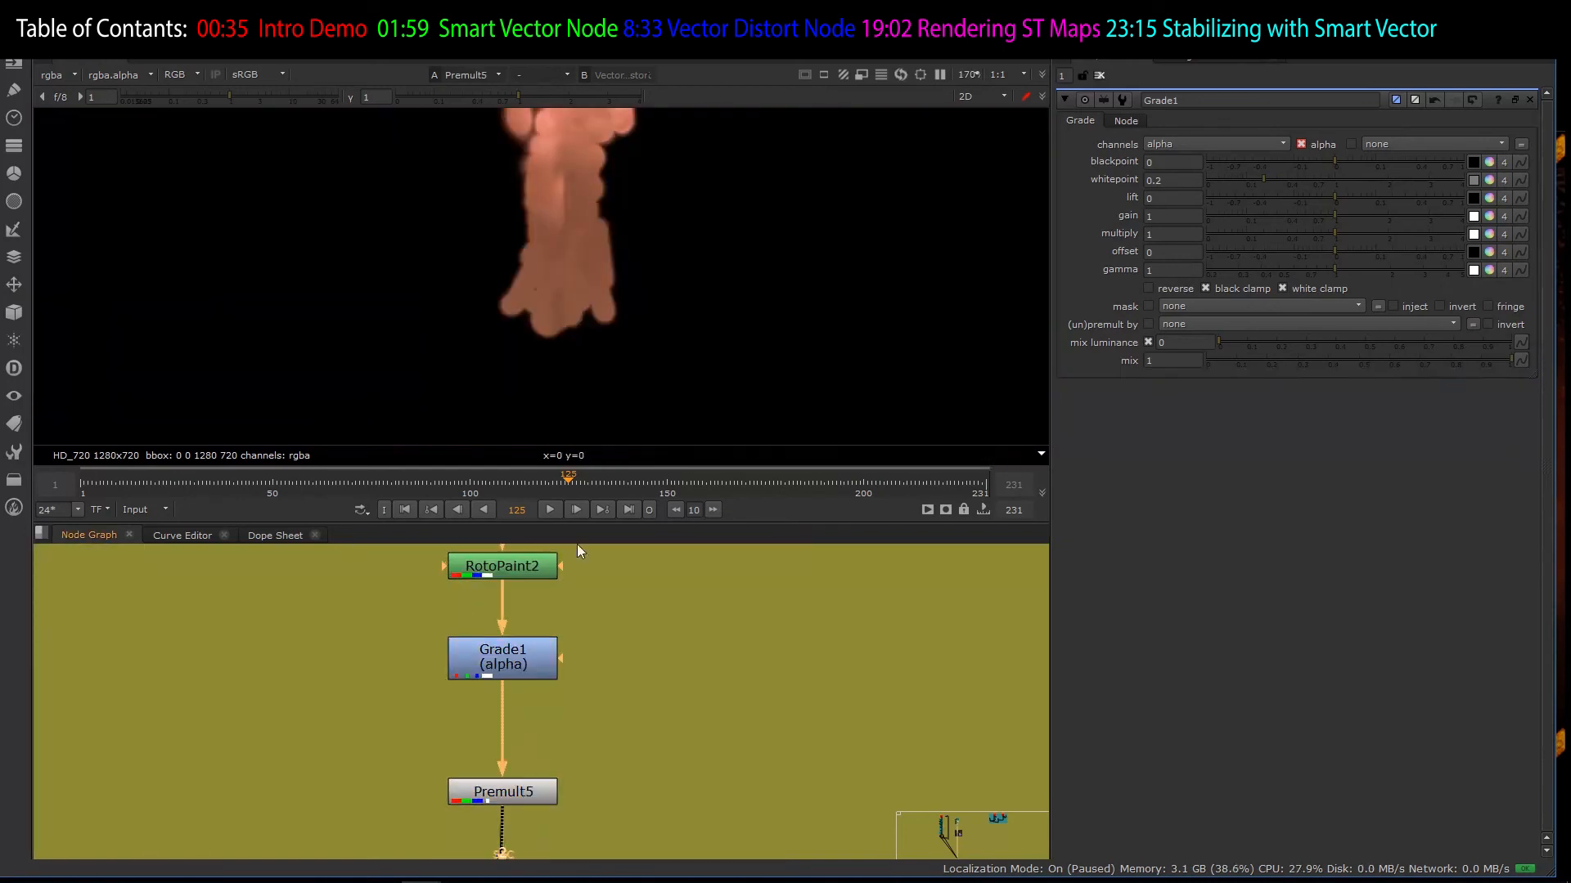
{"action": "scroll", "coordinate": [655, 286], "scroll_direction": "down", "scroll_amount": 2}
{"action": "scroll", "coordinate": [635, 245], "scroll_direction": "up", "scroll_amount": 2}
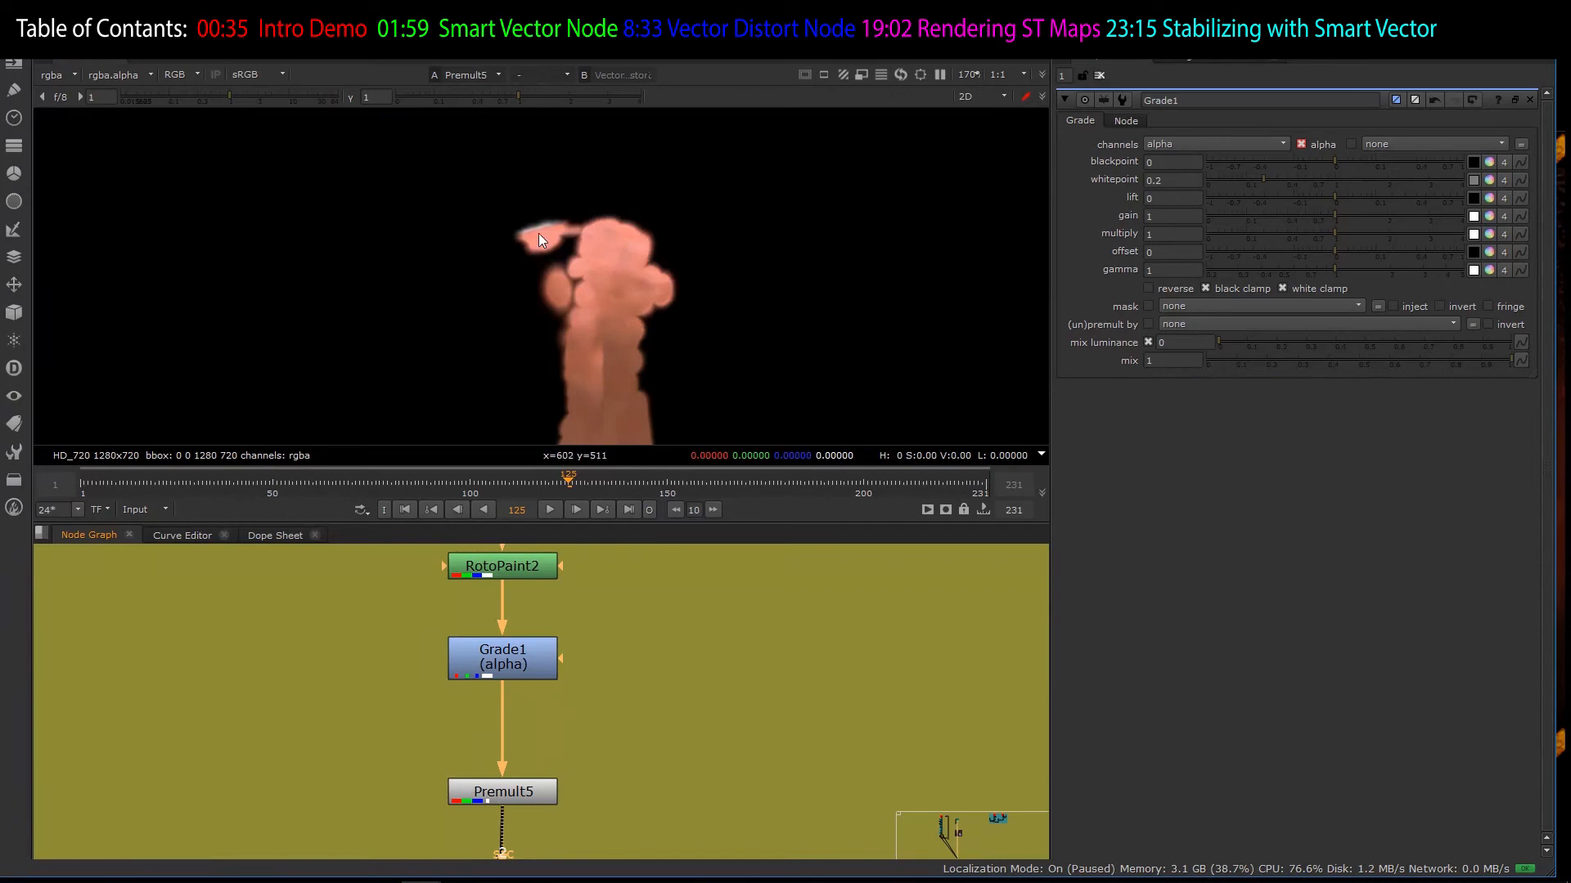
- Toggle Grade1 off and on while viewing Premult5 to compare the patch's edges and gaps up close
{"action": "left_click", "coordinate": [494, 656]}
{"action": "key", "text": "d"}
{"action": "scroll", "coordinate": [661, 303], "scroll_direction": "up", "scroll_amount": 1}
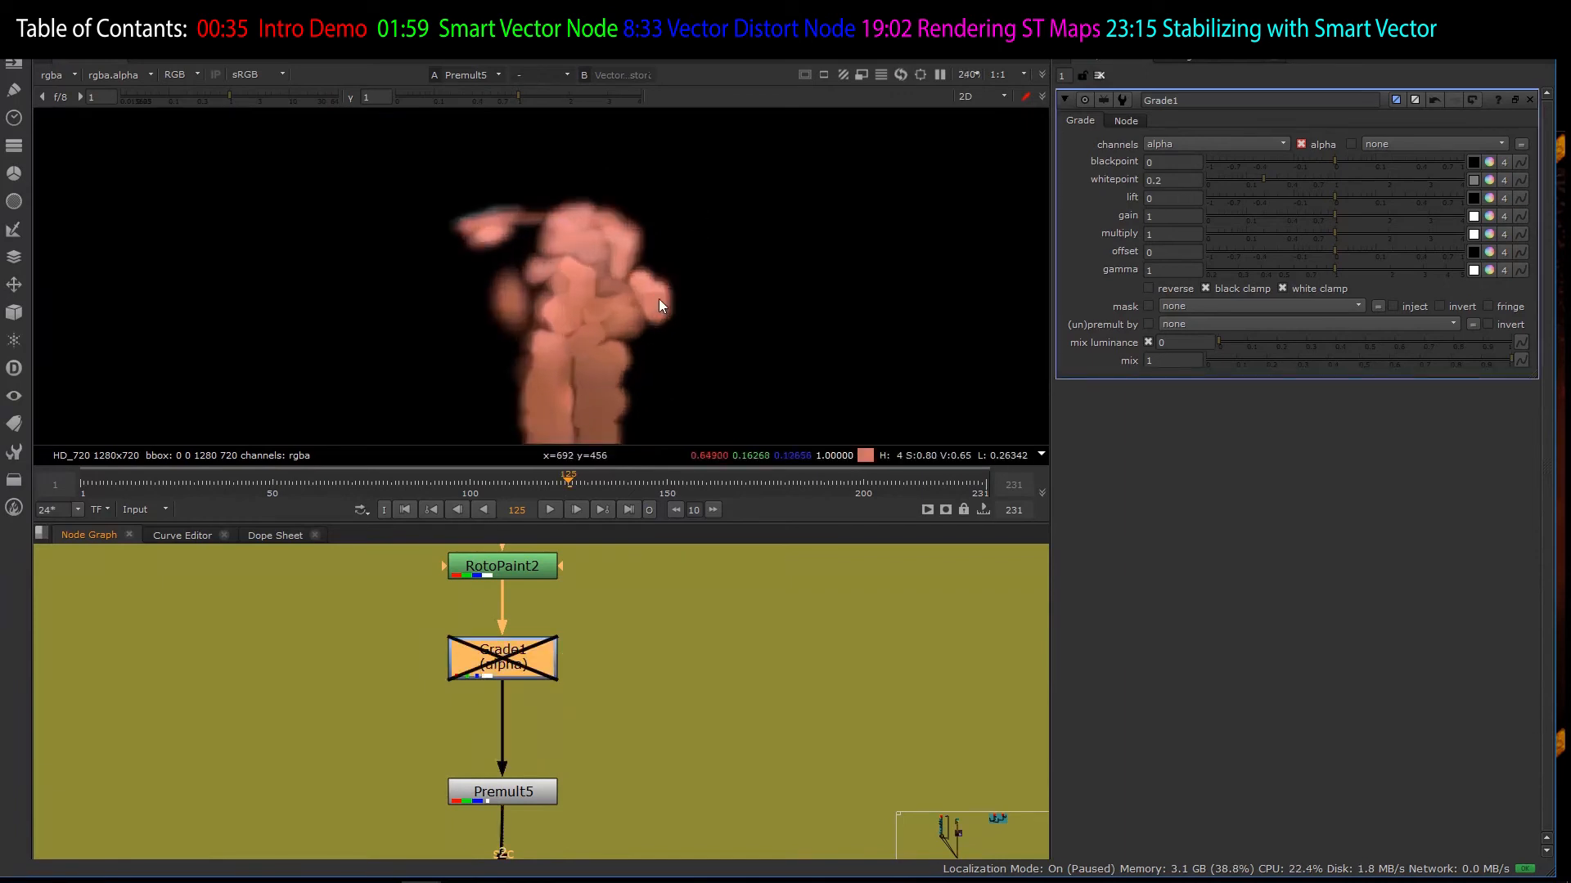
{"action": "scroll", "coordinate": [660, 297], "scroll_direction": "up", "scroll_amount": 5}
{"action": "scroll", "coordinate": [597, 163], "scroll_direction": "up", "scroll_amount": 3}
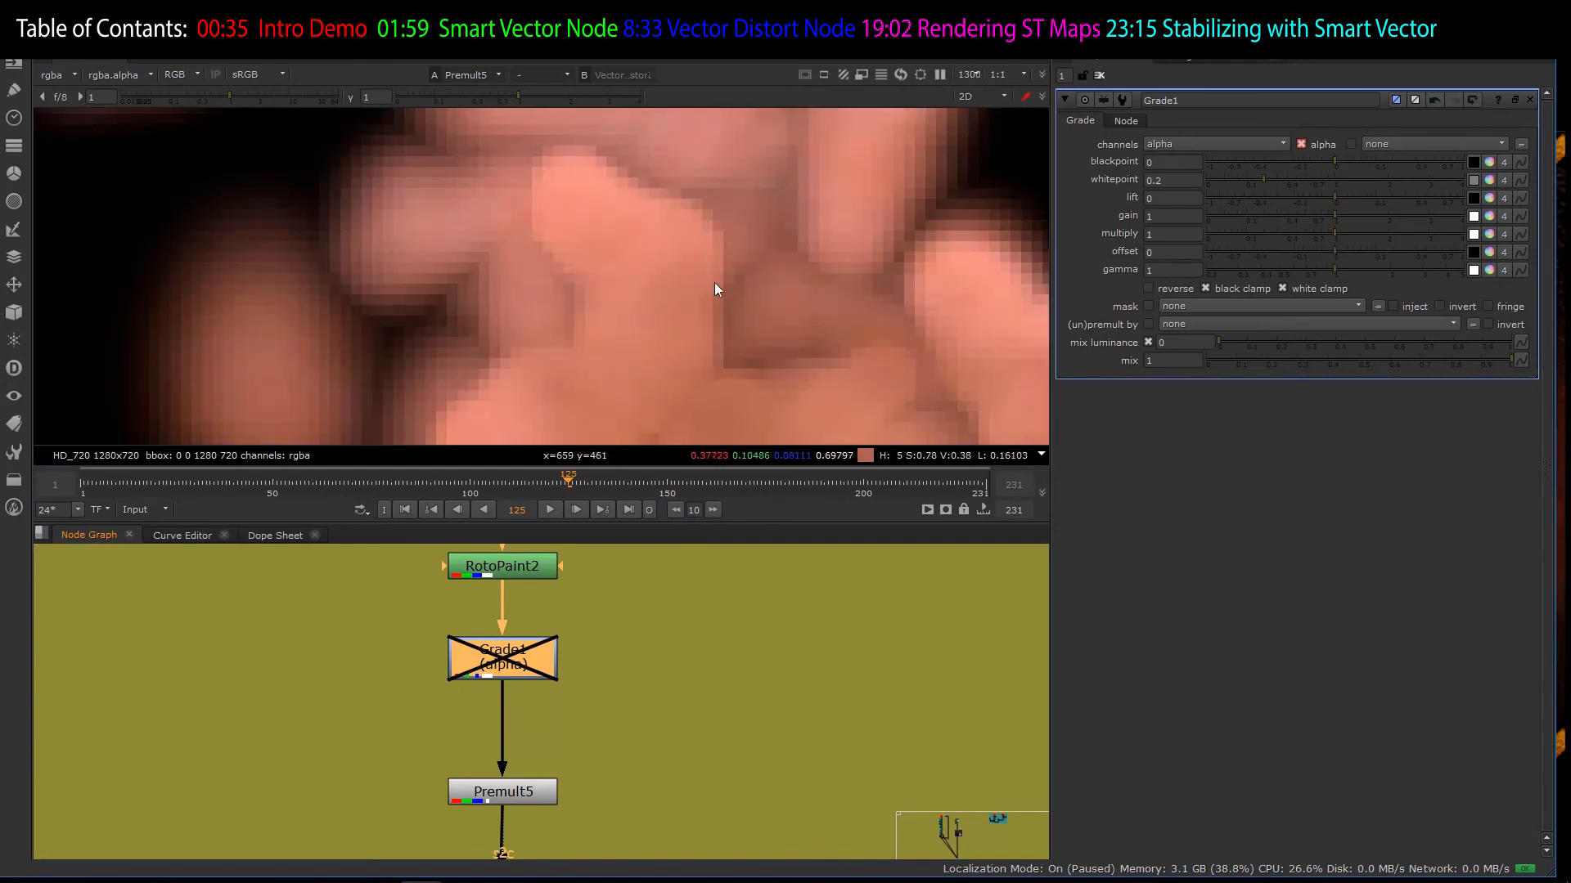
{"action": "scroll", "coordinate": [703, 335], "scroll_direction": "down", "scroll_amount": 4}
{"action": "scroll", "coordinate": [701, 281], "scroll_direction": "up", "scroll_amount": 3}
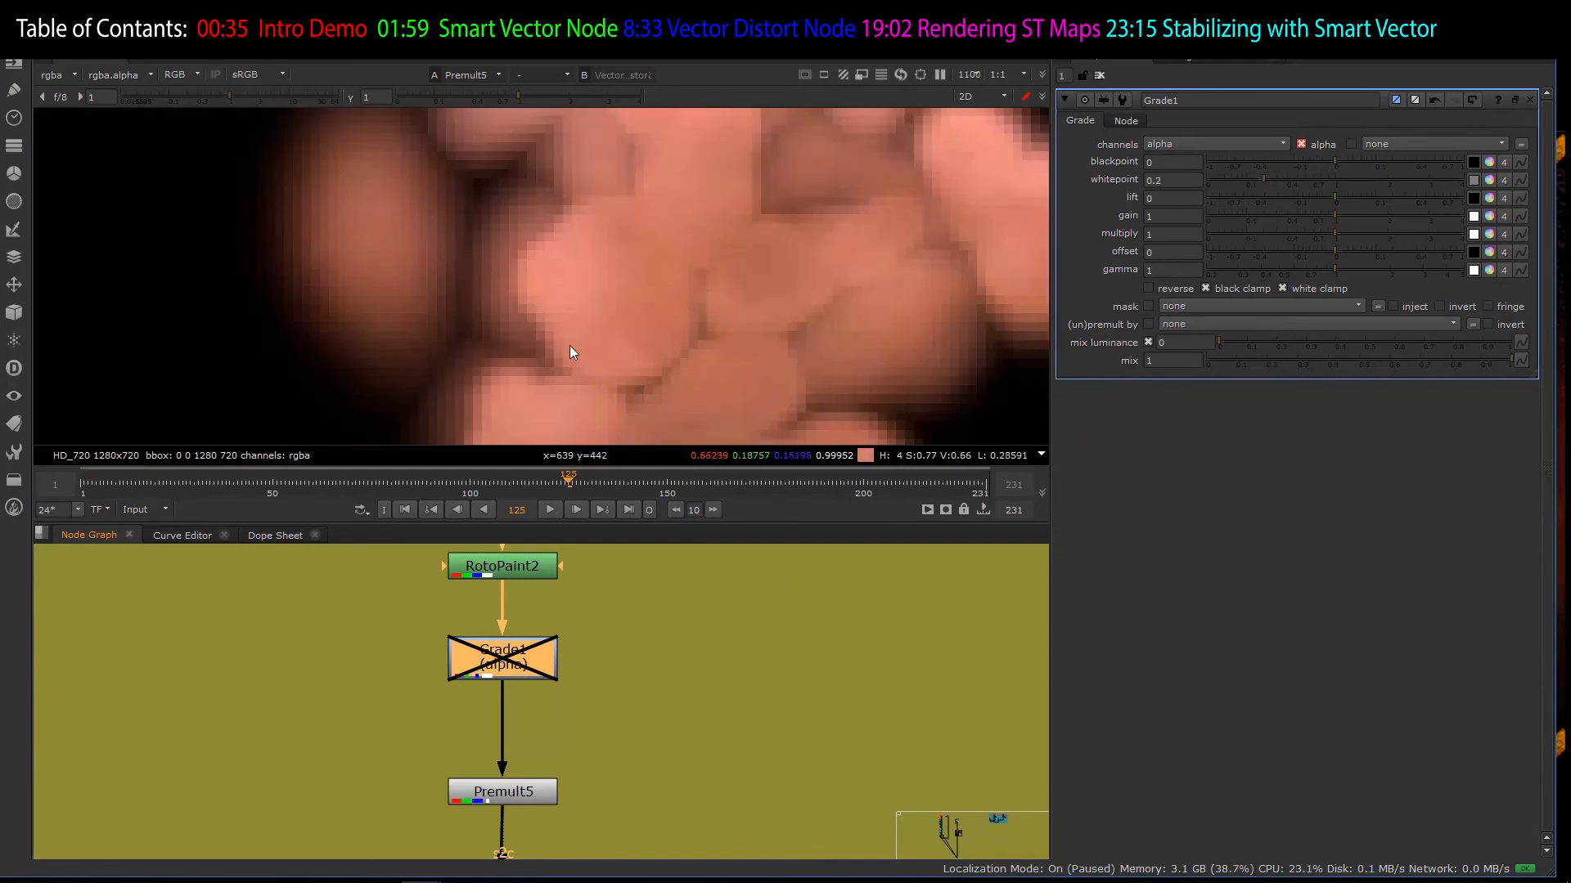
{"action": "key", "text": "d"}
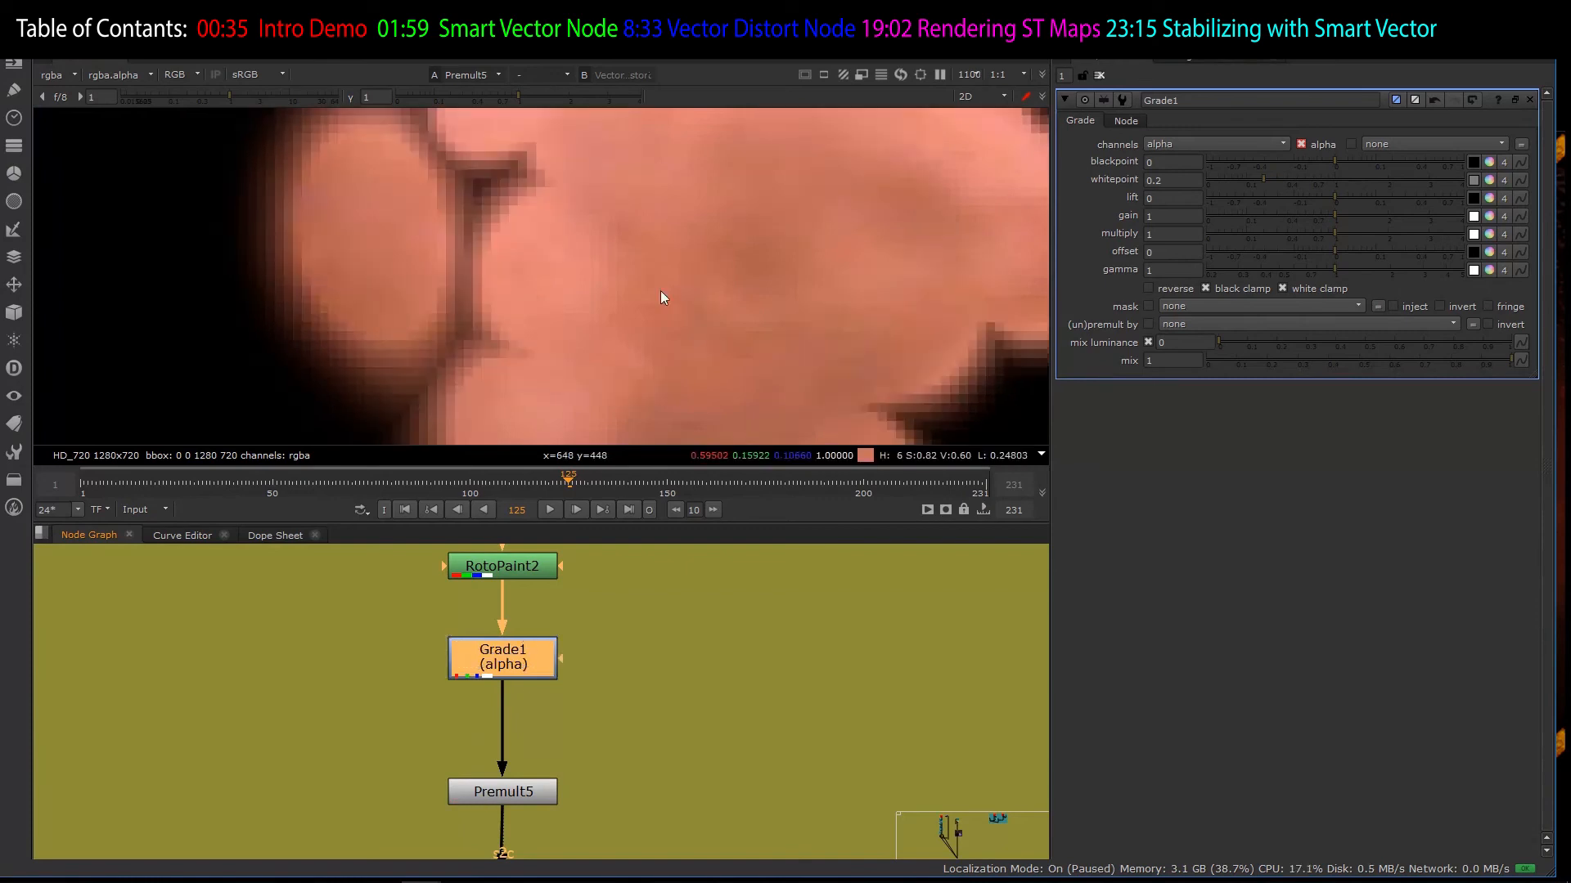
{"action": "scroll", "coordinate": [662, 297], "scroll_direction": "down", "scroll_amount": 3}
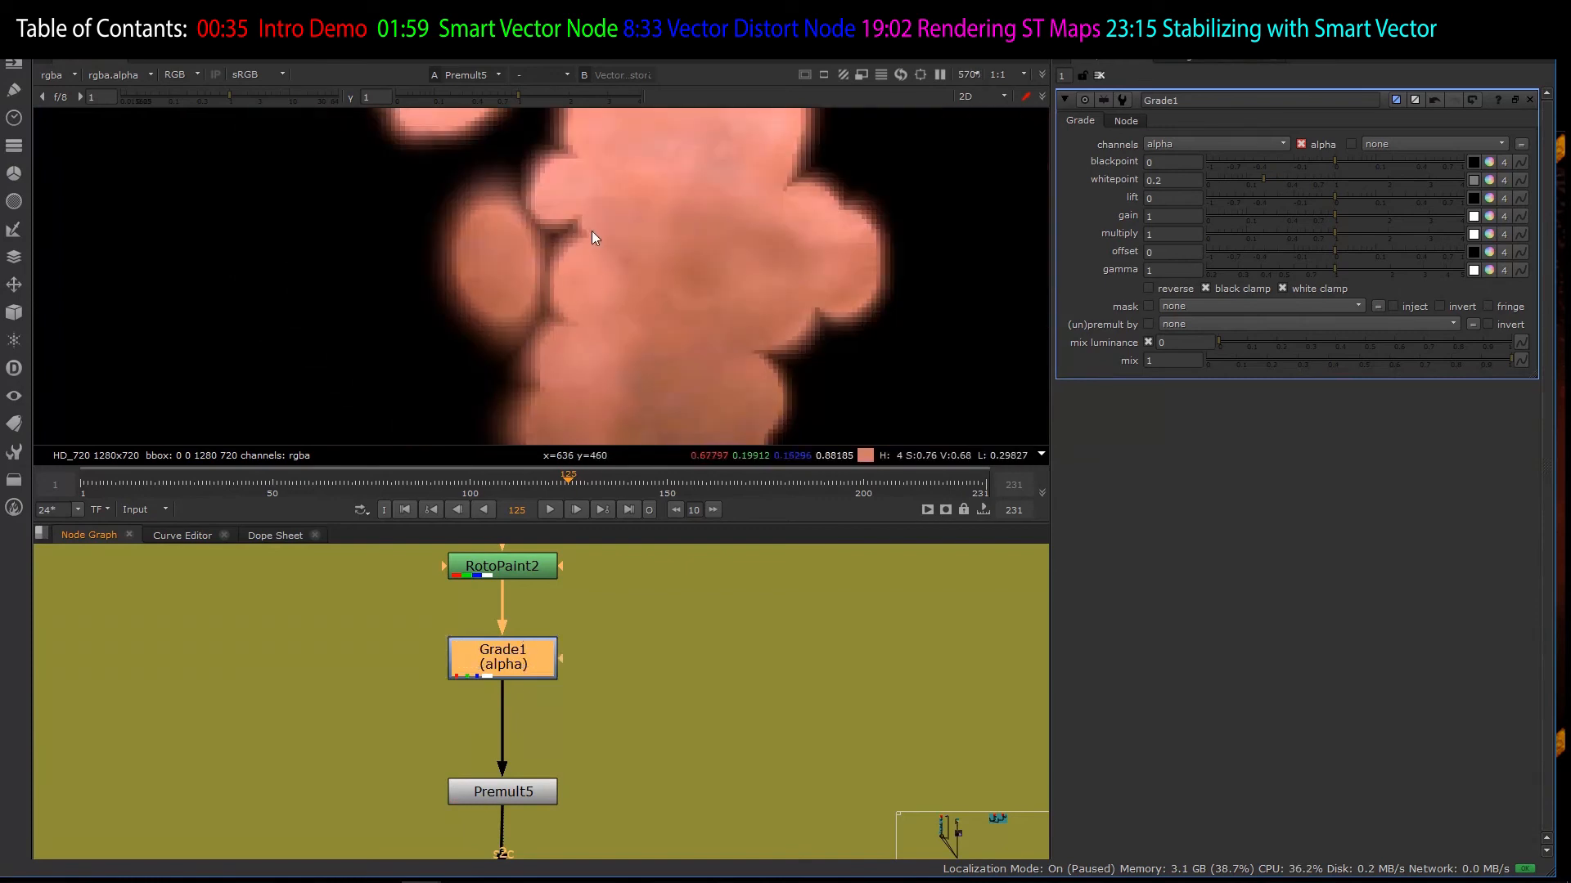
- Add an EdgeBlur node after Premult5 and inspect the softened edges of the paint patch
{"action": "scroll", "coordinate": [500, 764], "scroll_direction": "down", "scroll_amount": 2}
{"action": "scroll", "coordinate": [501, 764], "scroll_direction": "up", "scroll_amount": 2}
{"action": "left_click", "coordinate": [502, 763]}
{"action": "key", "text": "Tab"}
{"action": "type", "text": "edge"}
{"action": "key", "text": "Escape"}
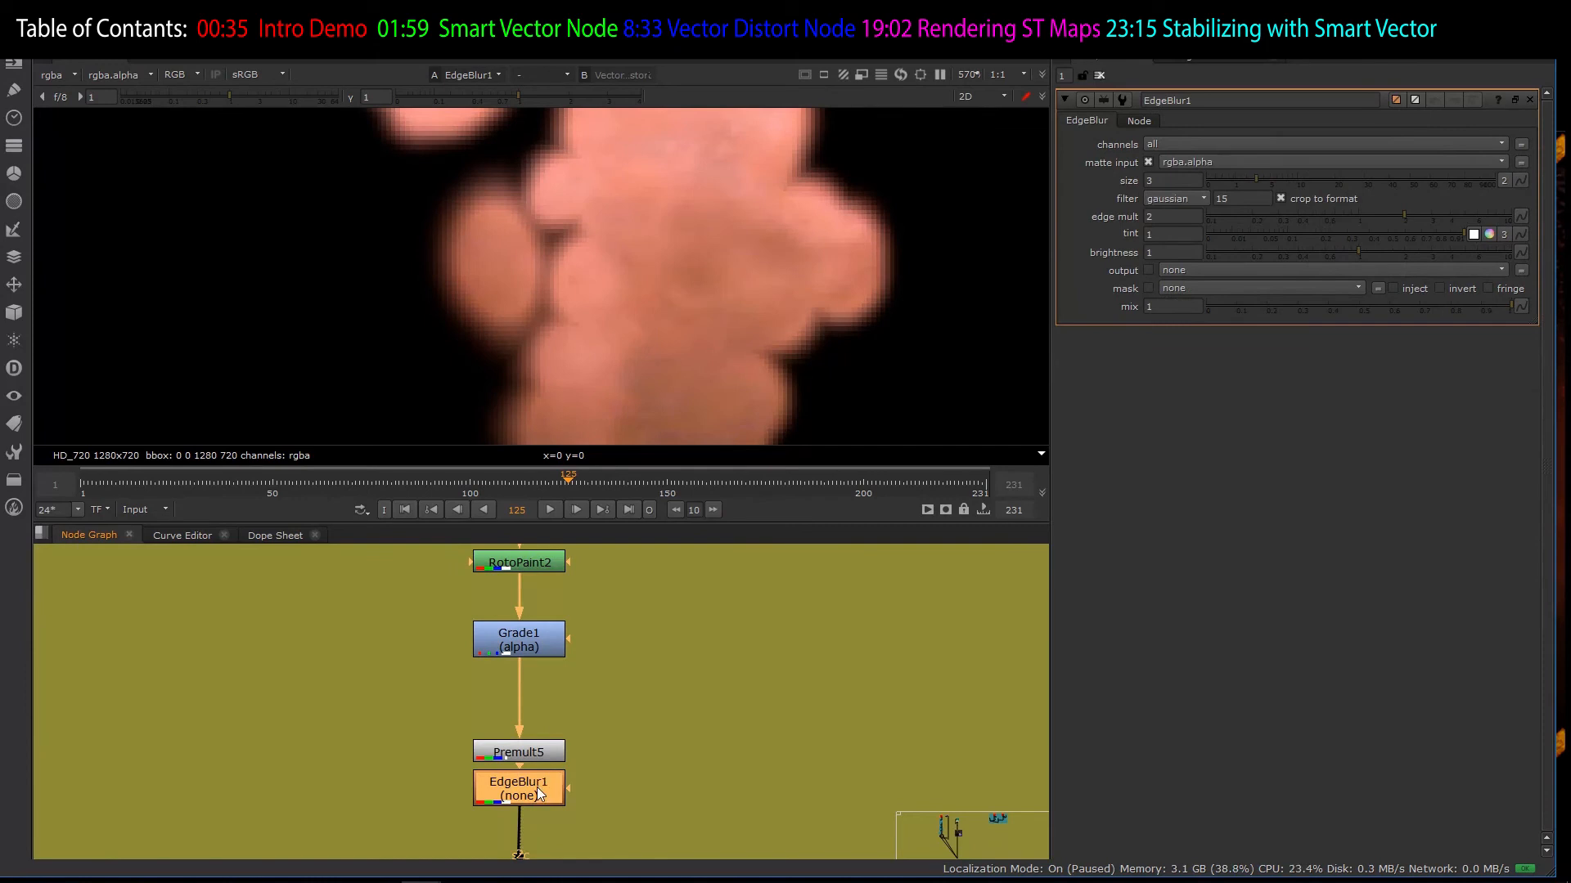
{"action": "left_click", "coordinate": [561, 701]}
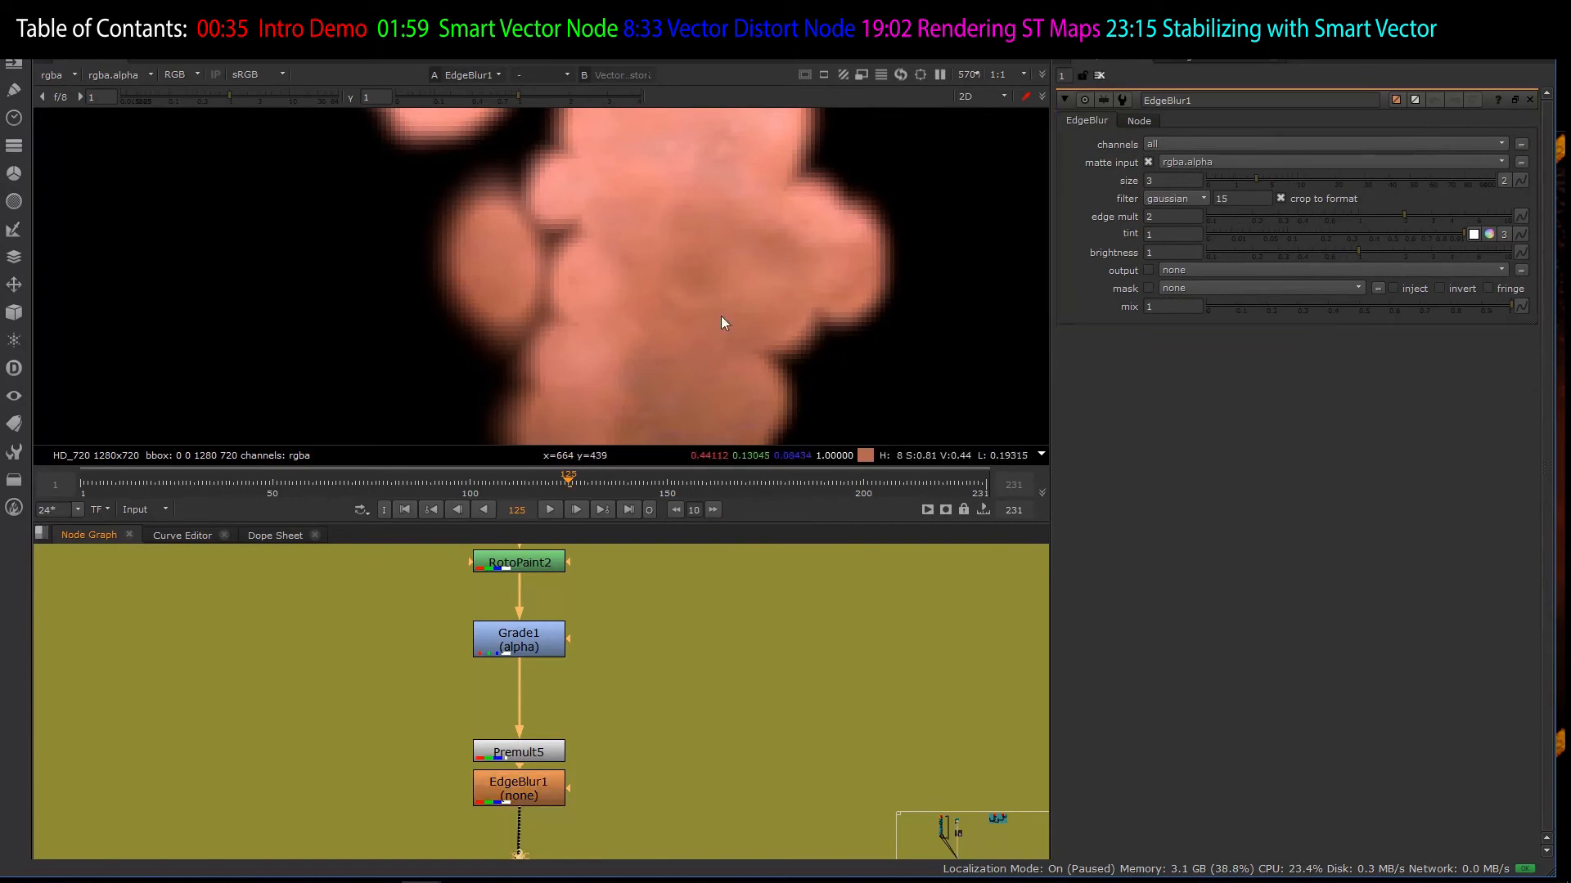
{"action": "scroll", "coordinate": [656, 272], "scroll_direction": "down", "scroll_amount": 5}
{"action": "scroll", "coordinate": [620, 380], "scroll_direction": "up", "scroll_amount": 3}
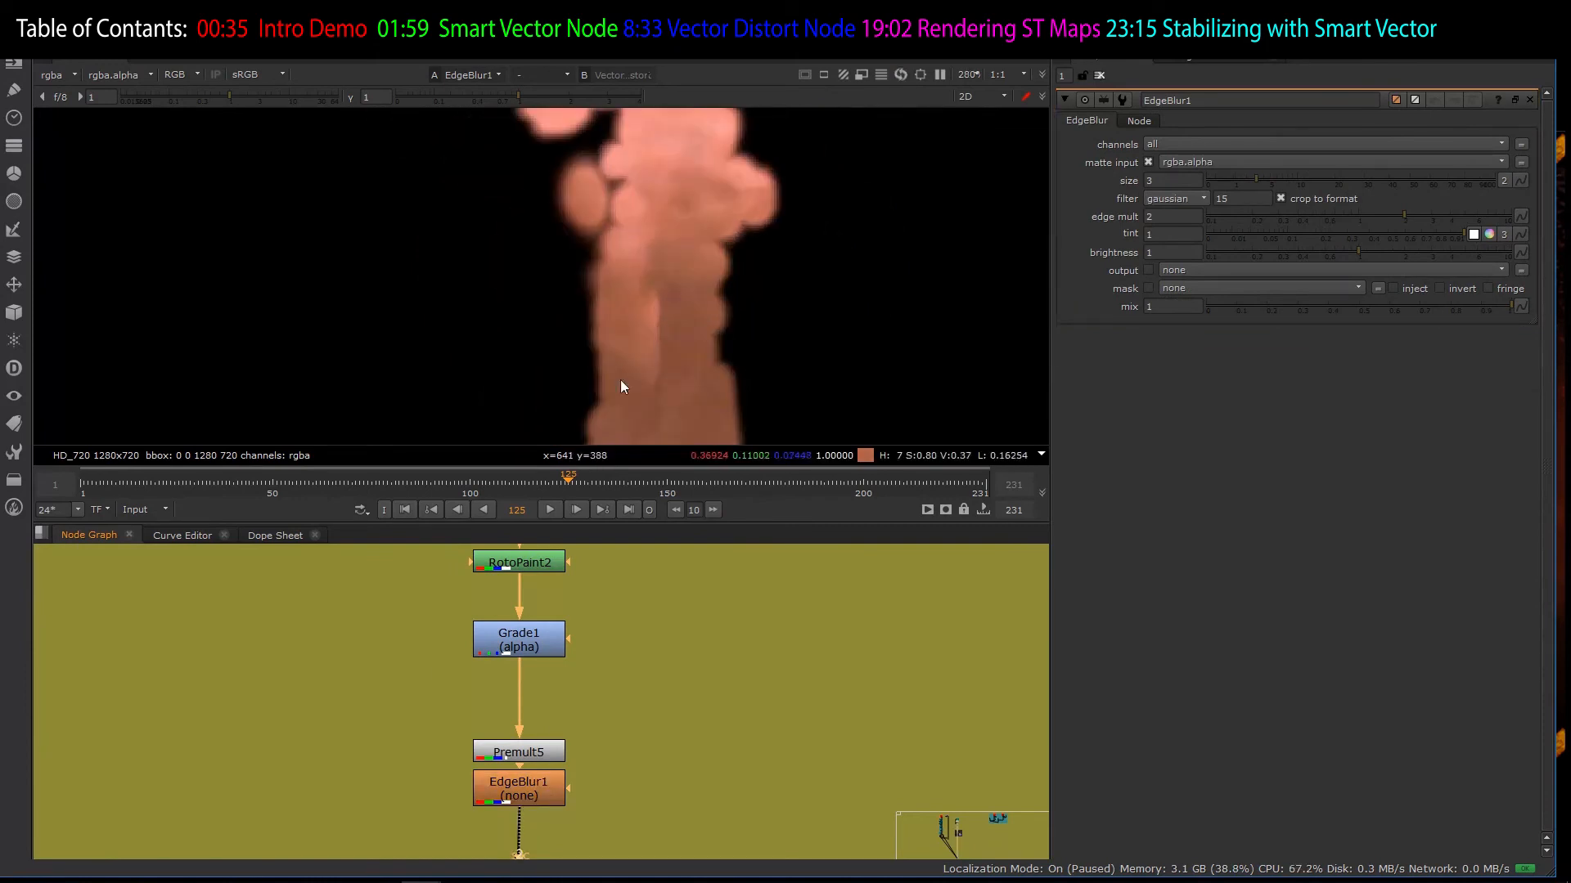
- Toggle EdgeBlur1 off and on to compare the patch's edges, and delete the node
{"action": "left_click", "coordinate": [530, 803]}
{"action": "key", "text": "d"}
{"action": "key", "text": "d"}
{"action": "key", "text": "d"}
{"action": "key", "text": "d"}
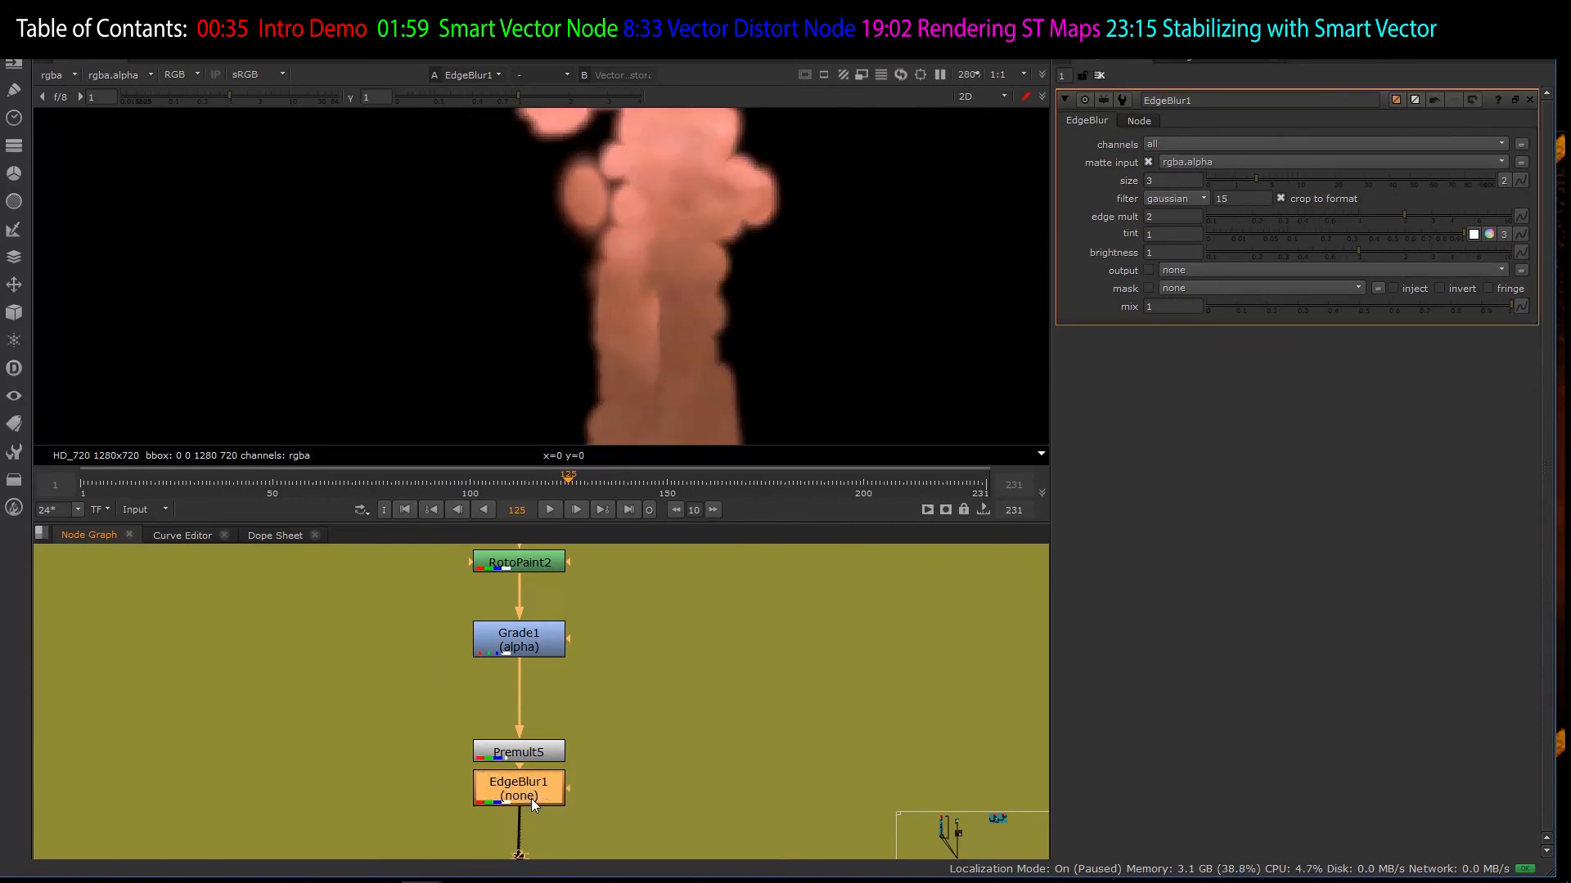
{"action": "key", "text": "Delete"}
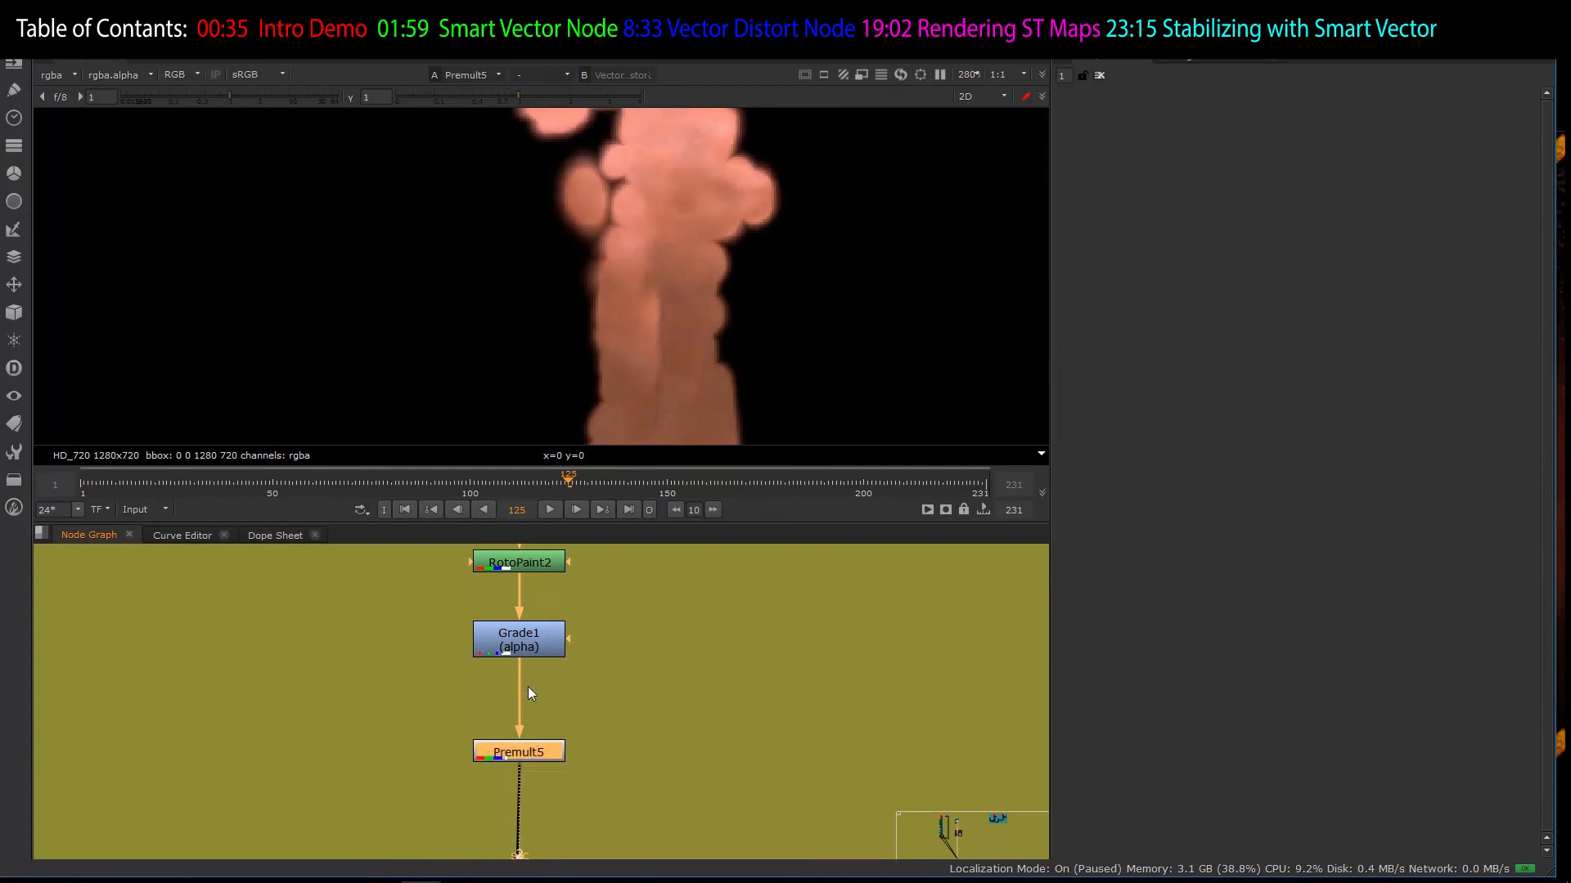
- Examine how Premult5 feeds the ST MAP MATCHMOVE section with its STMap, Blur and Read nodes
{"action": "scroll", "coordinate": [573, 695], "scroll_direction": "down", "scroll_amount": 8}
{"action": "scroll", "coordinate": [577, 694], "scroll_direction": "up", "scroll_amount": 10}
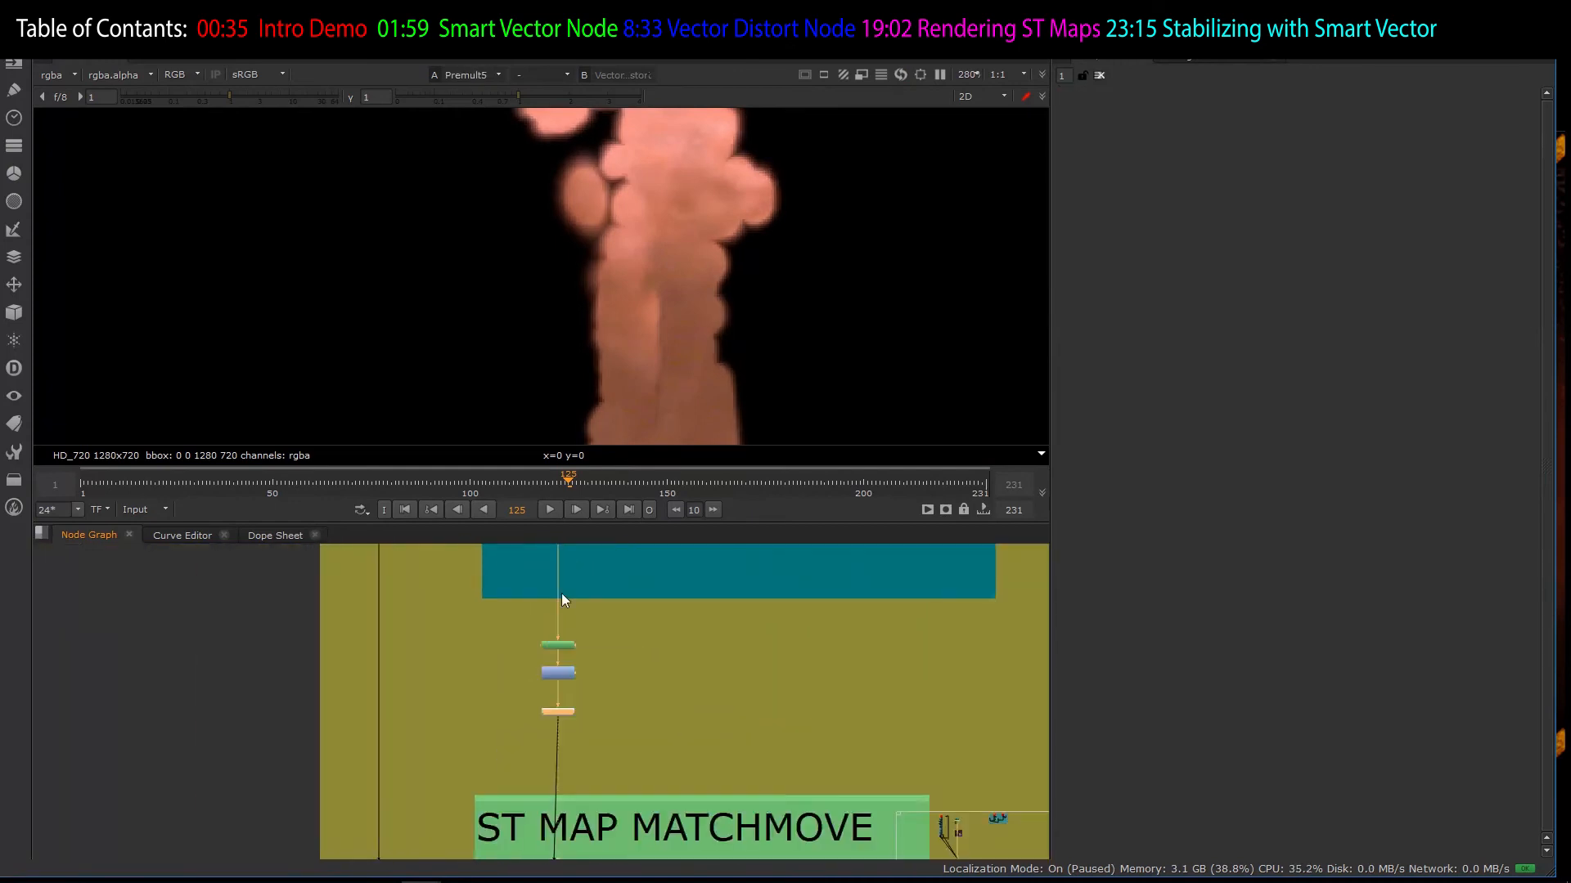
{"action": "scroll", "coordinate": [583, 655], "scroll_direction": "down", "scroll_amount": 8}
{"action": "scroll", "coordinate": [610, 695], "scroll_direction": "up", "scroll_amount": 10}
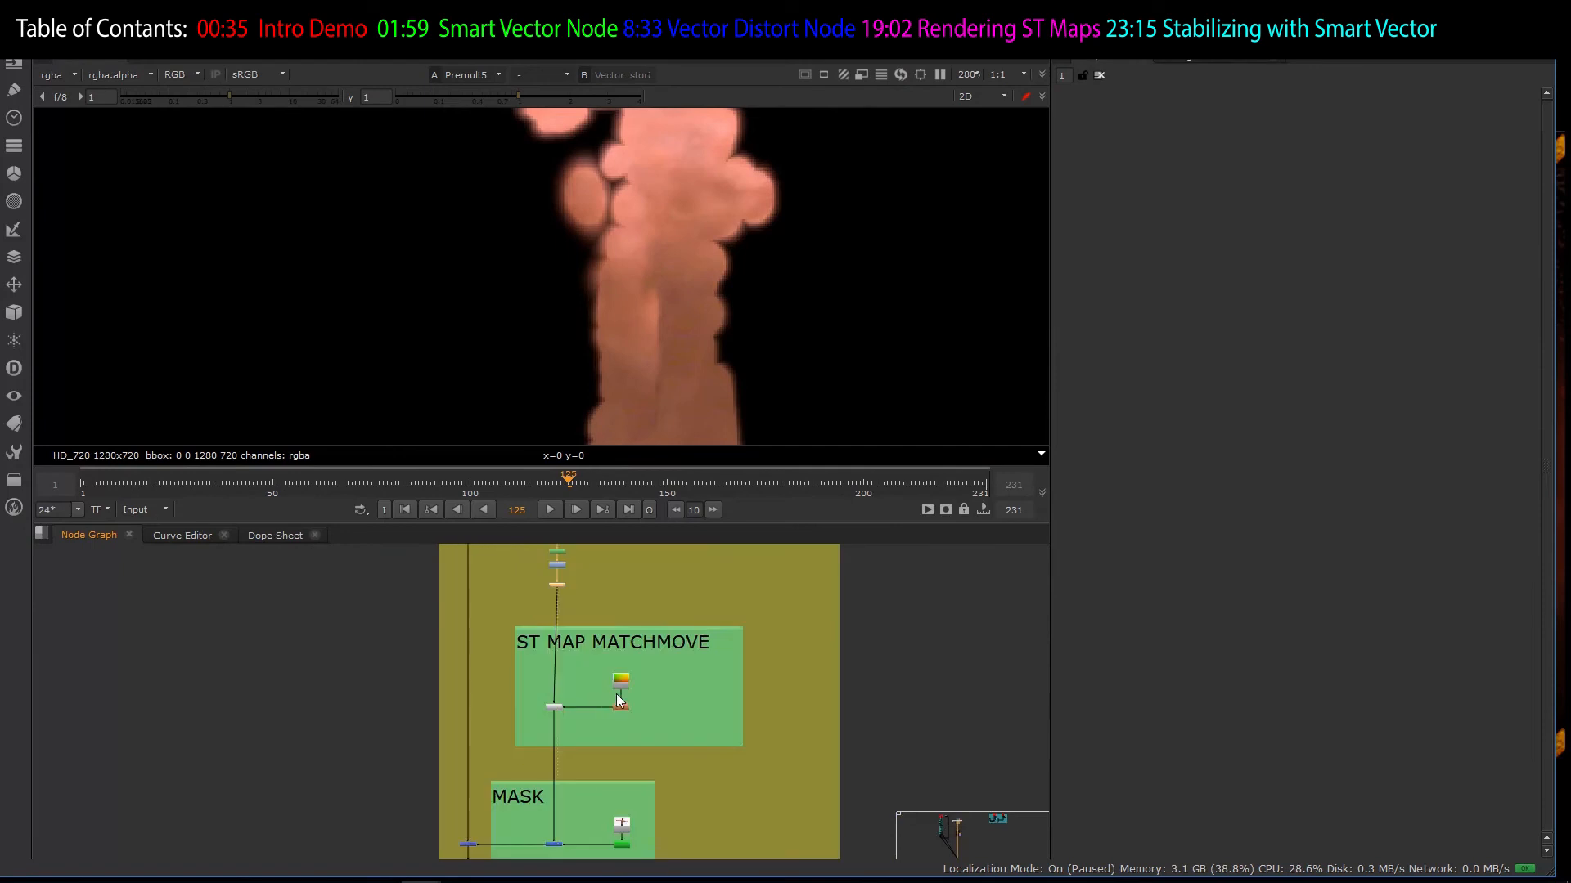
{"action": "scroll", "coordinate": [592, 710], "scroll_direction": "down", "scroll_amount": 4}
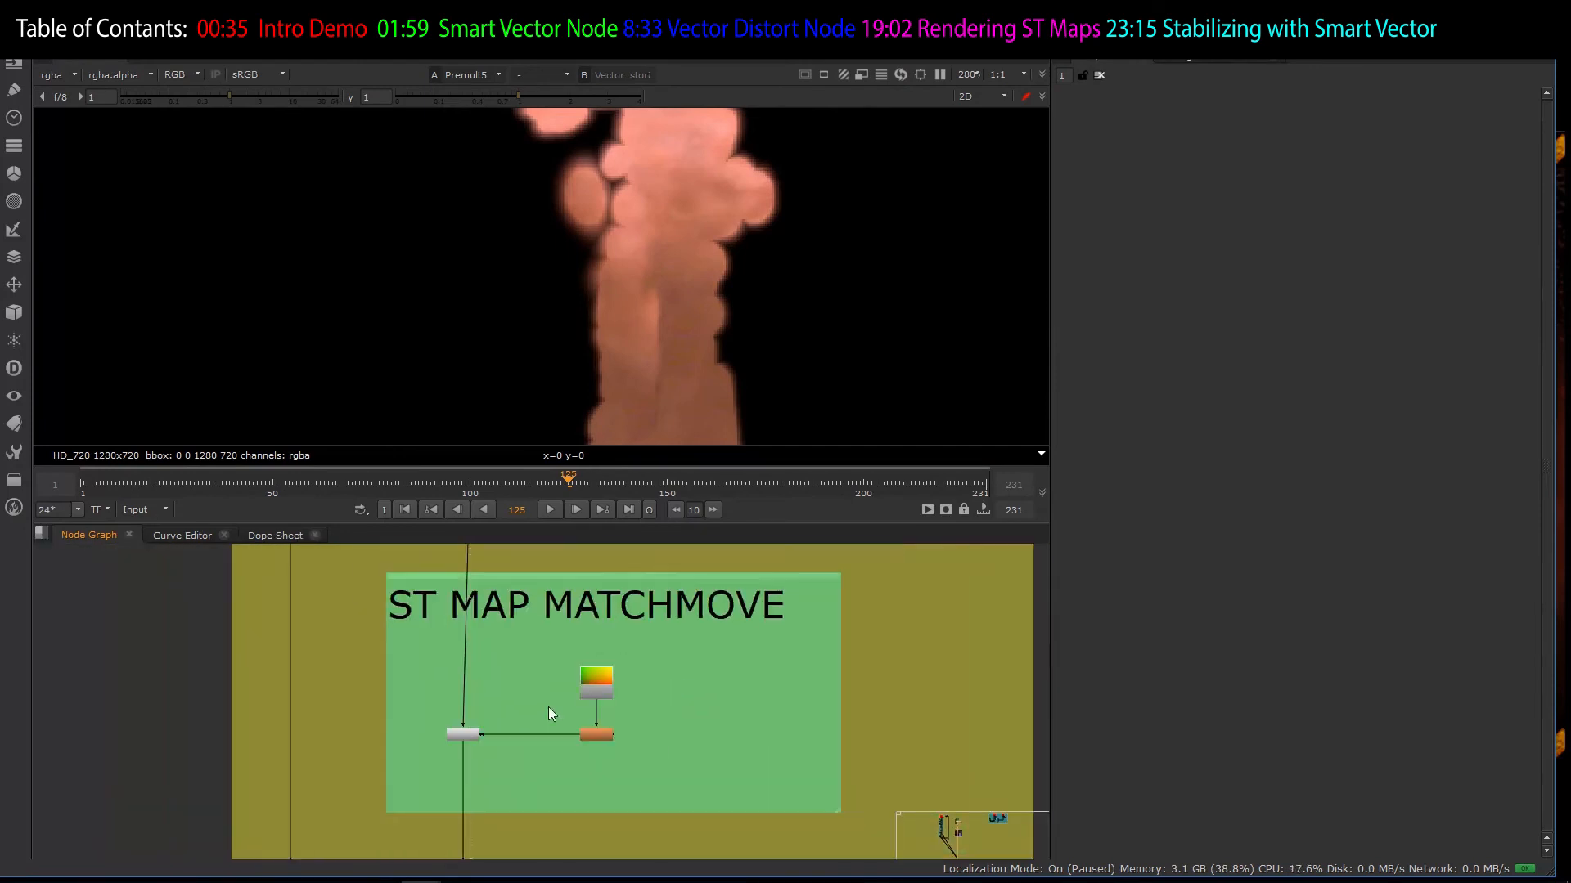
{"action": "scroll", "coordinate": [567, 632], "scroll_direction": "up", "scroll_amount": 4}
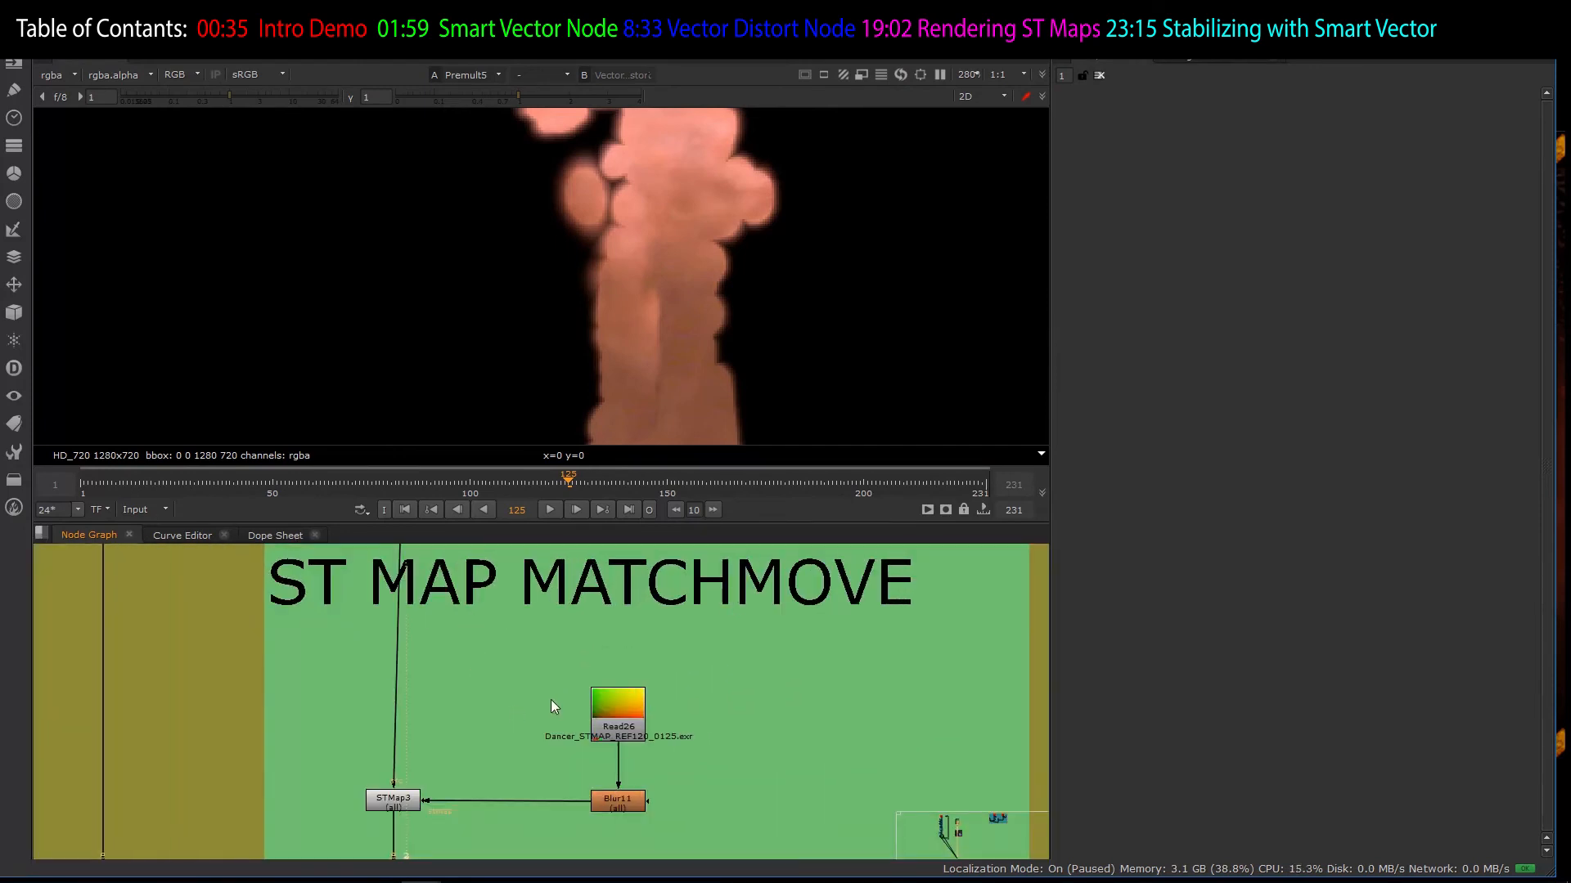
{"action": "scroll", "coordinate": [548, 720], "scroll_direction": "down", "scroll_amount": 3}
{"action": "scroll", "coordinate": [476, 564], "scroll_direction": "up", "scroll_amount": 5}
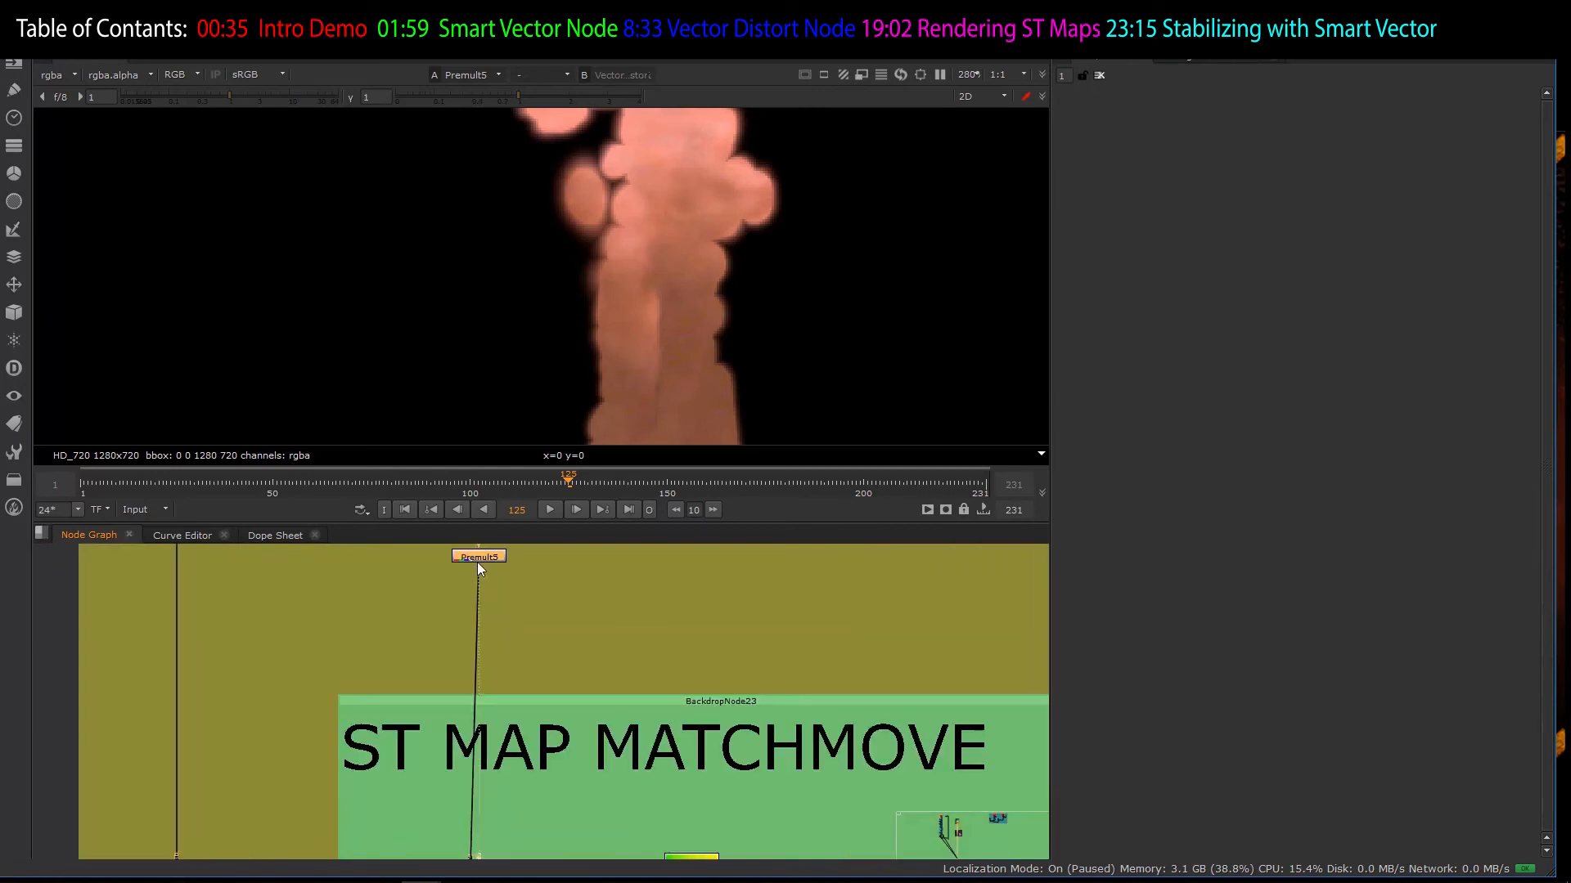
- Trace the node chain from ST MAP STABILIZE through the paint nodes into ST MAP MATCHMOVE
{"action": "scroll", "coordinate": [479, 568], "scroll_direction": "down", "scroll_amount": 3}
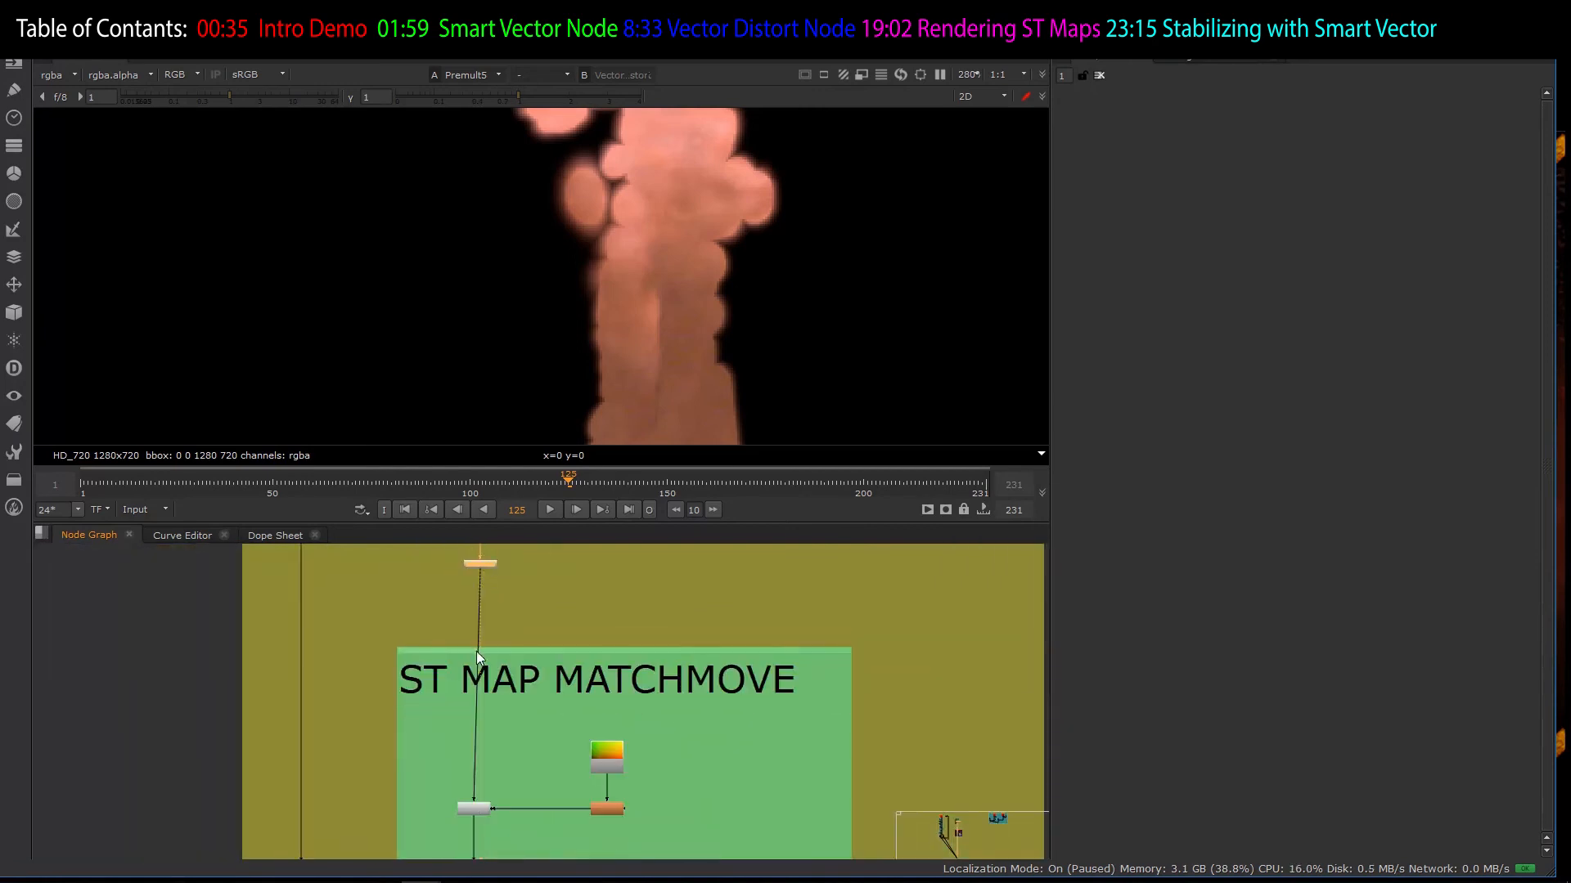
{"action": "scroll", "coordinate": [476, 651], "scroll_direction": "down", "scroll_amount": 5}
{"action": "scroll", "coordinate": [478, 572], "scroll_direction": "up", "scroll_amount": 3}
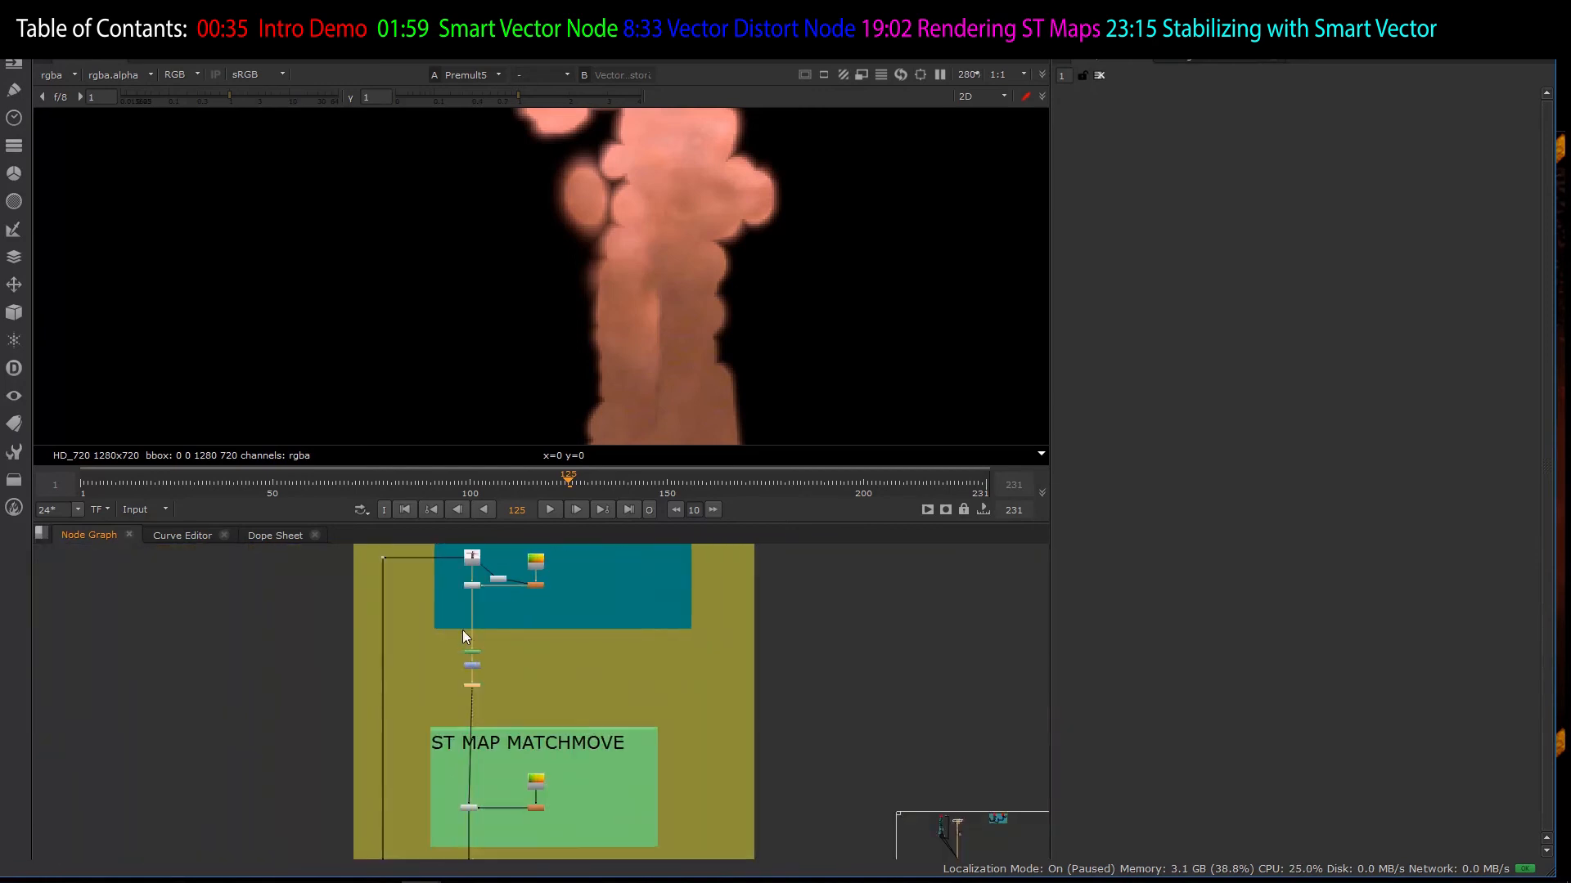
{"action": "scroll", "coordinate": [466, 647], "scroll_direction": "up", "scroll_amount": 4}
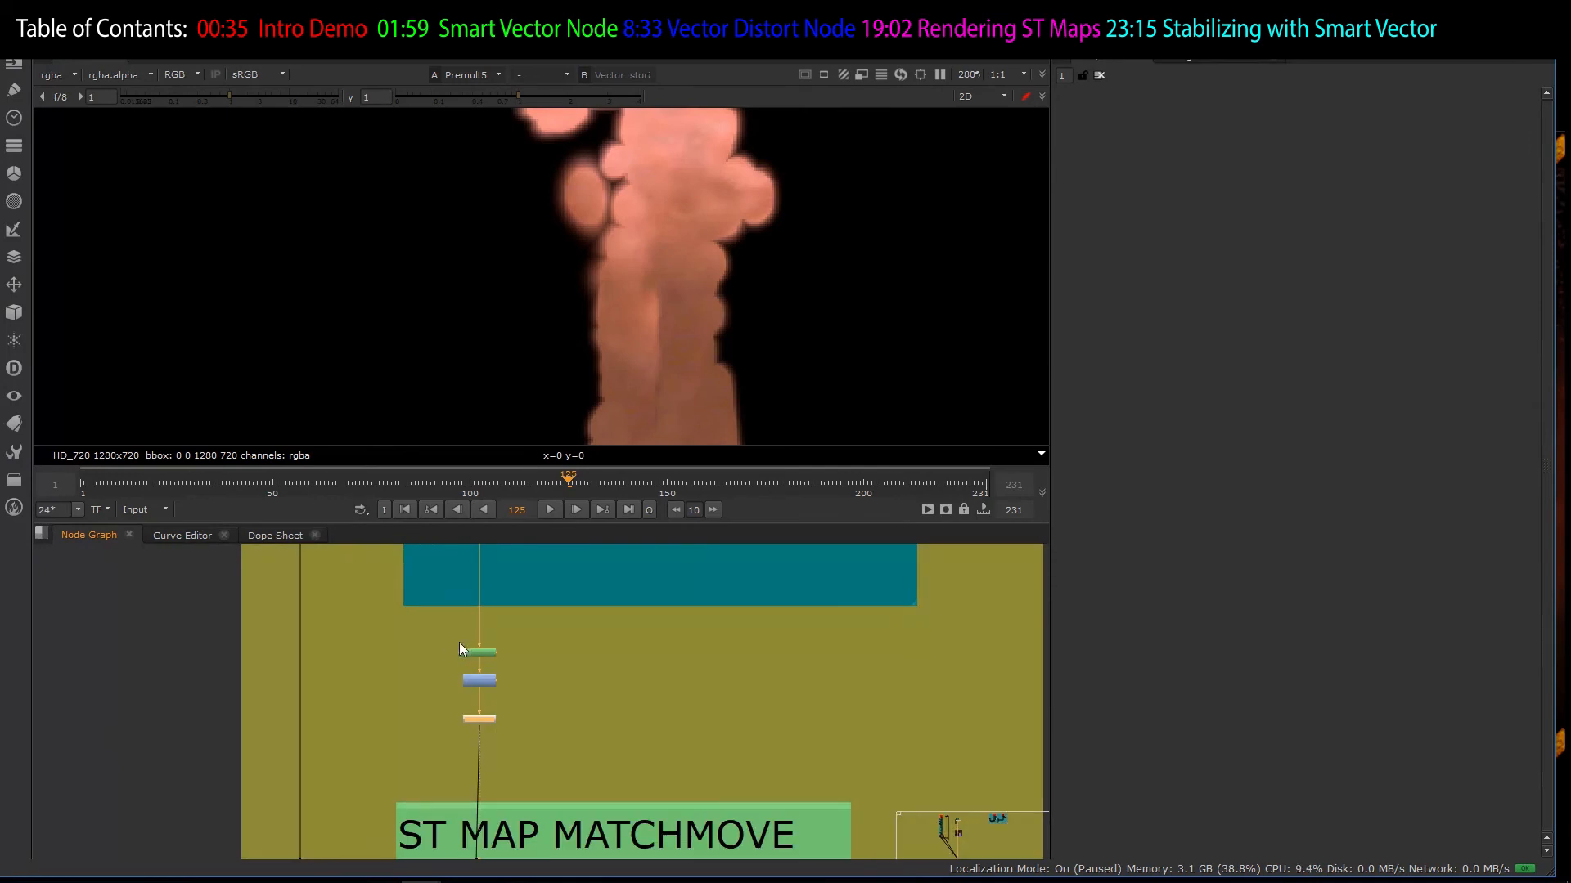
{"action": "scroll", "coordinate": [483, 642], "scroll_direction": "down", "scroll_amount": 3}
{"action": "scroll", "coordinate": [491, 610], "scroll_direction": "up", "scroll_amount": 2}
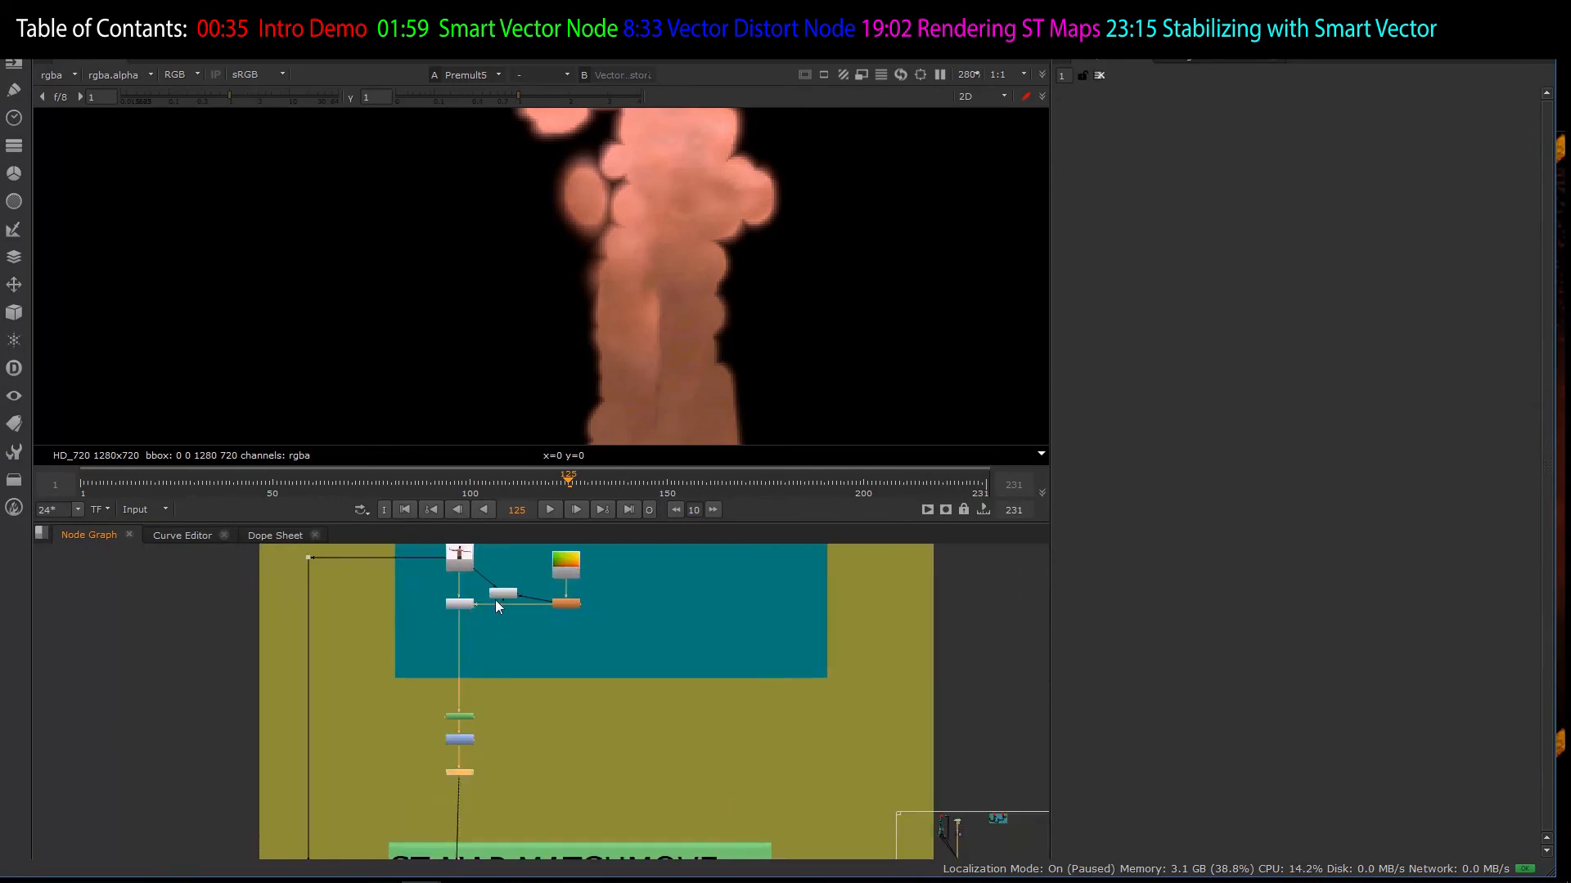
{"action": "scroll", "coordinate": [471, 616], "scroll_direction": "down", "scroll_amount": 3}
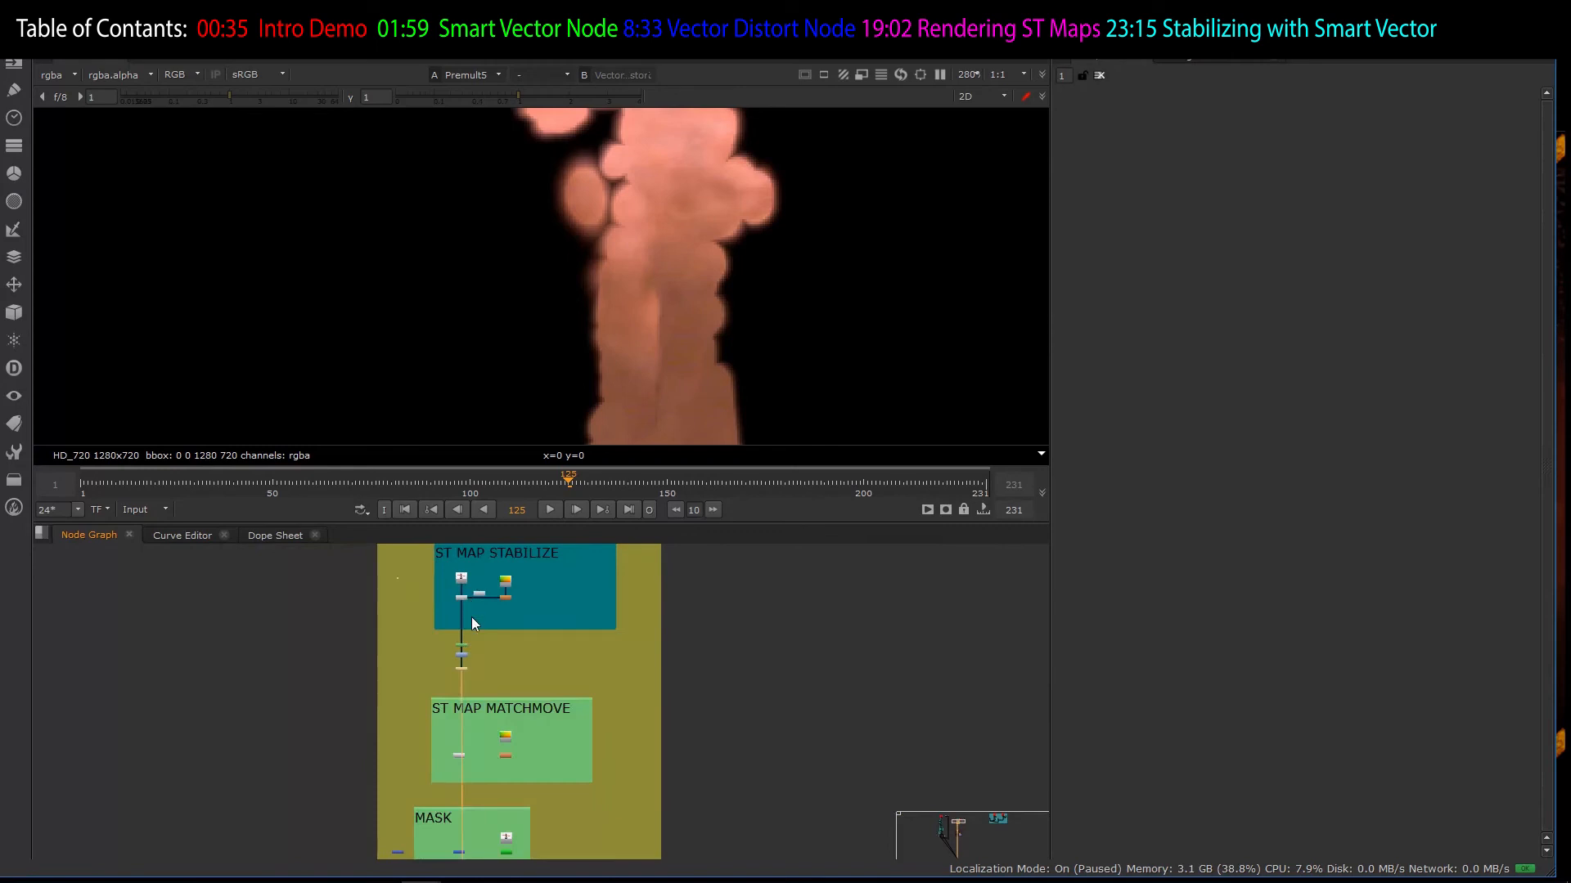
{"action": "scroll", "coordinate": [458, 674], "scroll_direction": "up", "scroll_amount": 4}
{"action": "scroll", "coordinate": [471, 654], "scroll_direction": "down", "scroll_amount": 3}
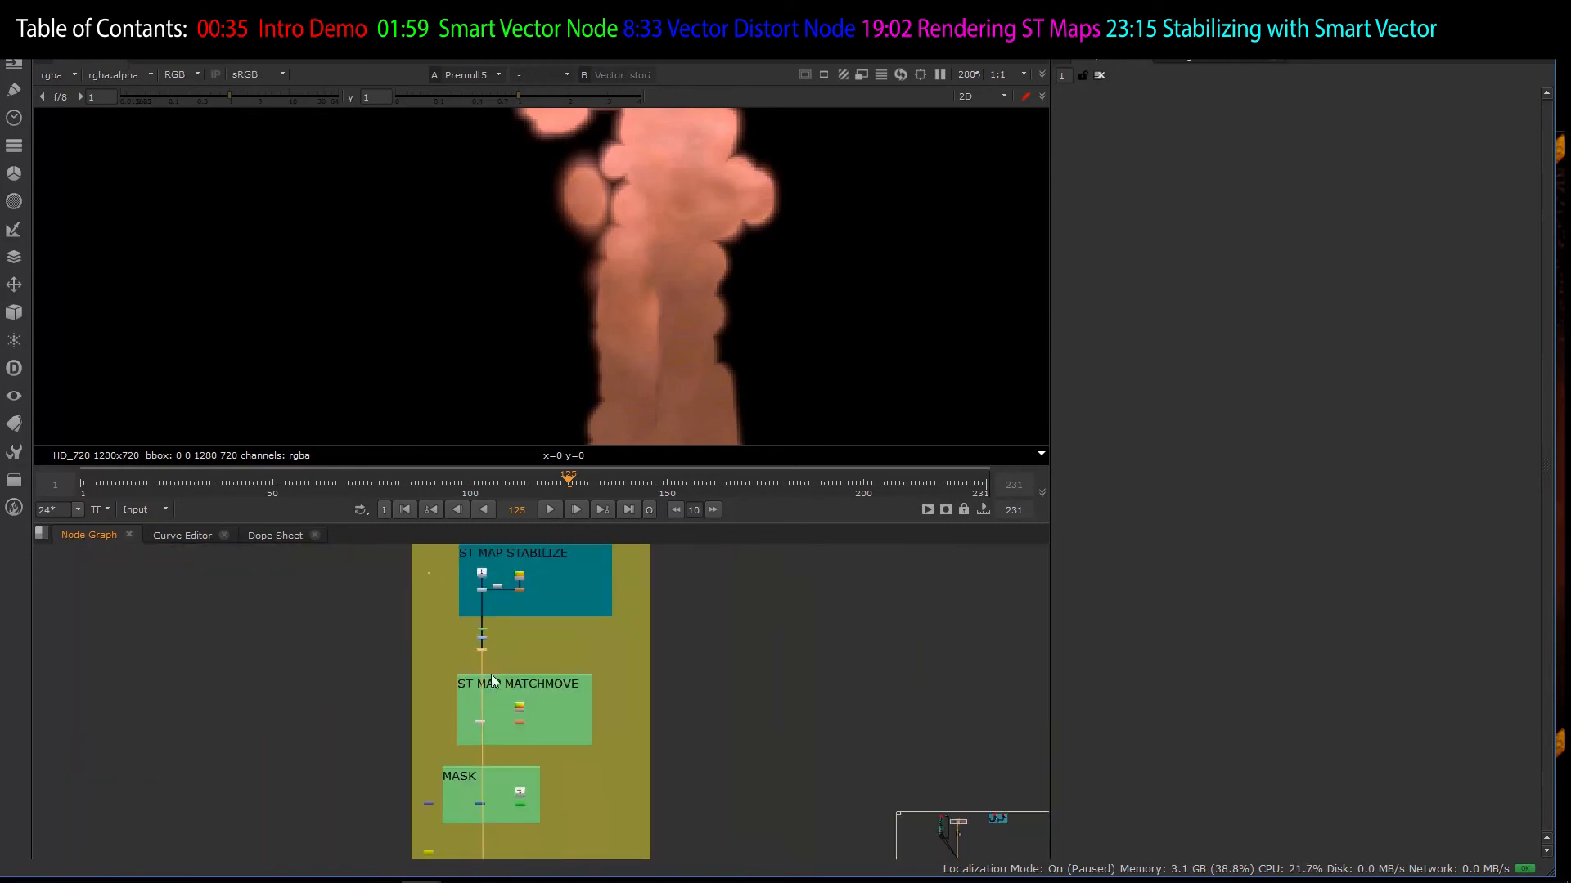
- Inspect STMap3 and its ST map source Read26, and open Blur11's settings to check the blur size
{"action": "scroll", "coordinate": [483, 695], "scroll_direction": "up", "scroll_amount": 5}
{"action": "scroll", "coordinate": [458, 687], "scroll_direction": "up", "scroll_amount": 2}
{"action": "left_click", "coordinate": [440, 679]}
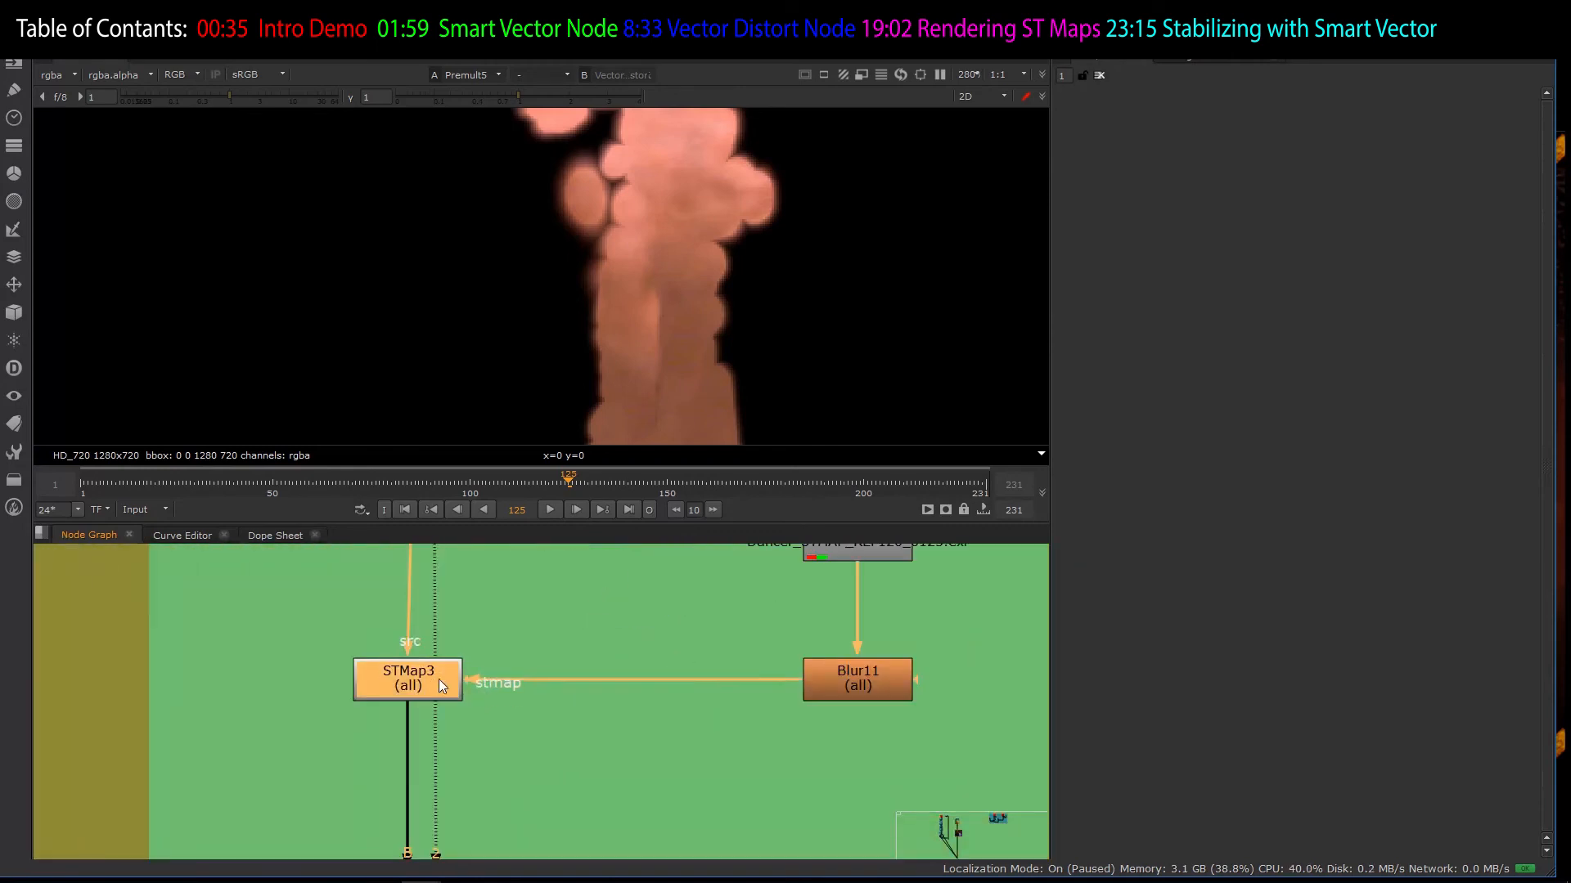
{"action": "scroll", "coordinate": [446, 680], "scroll_direction": "down", "scroll_amount": 2}
{"action": "scroll", "coordinate": [669, 628], "scroll_direction": "up", "scroll_amount": 3}
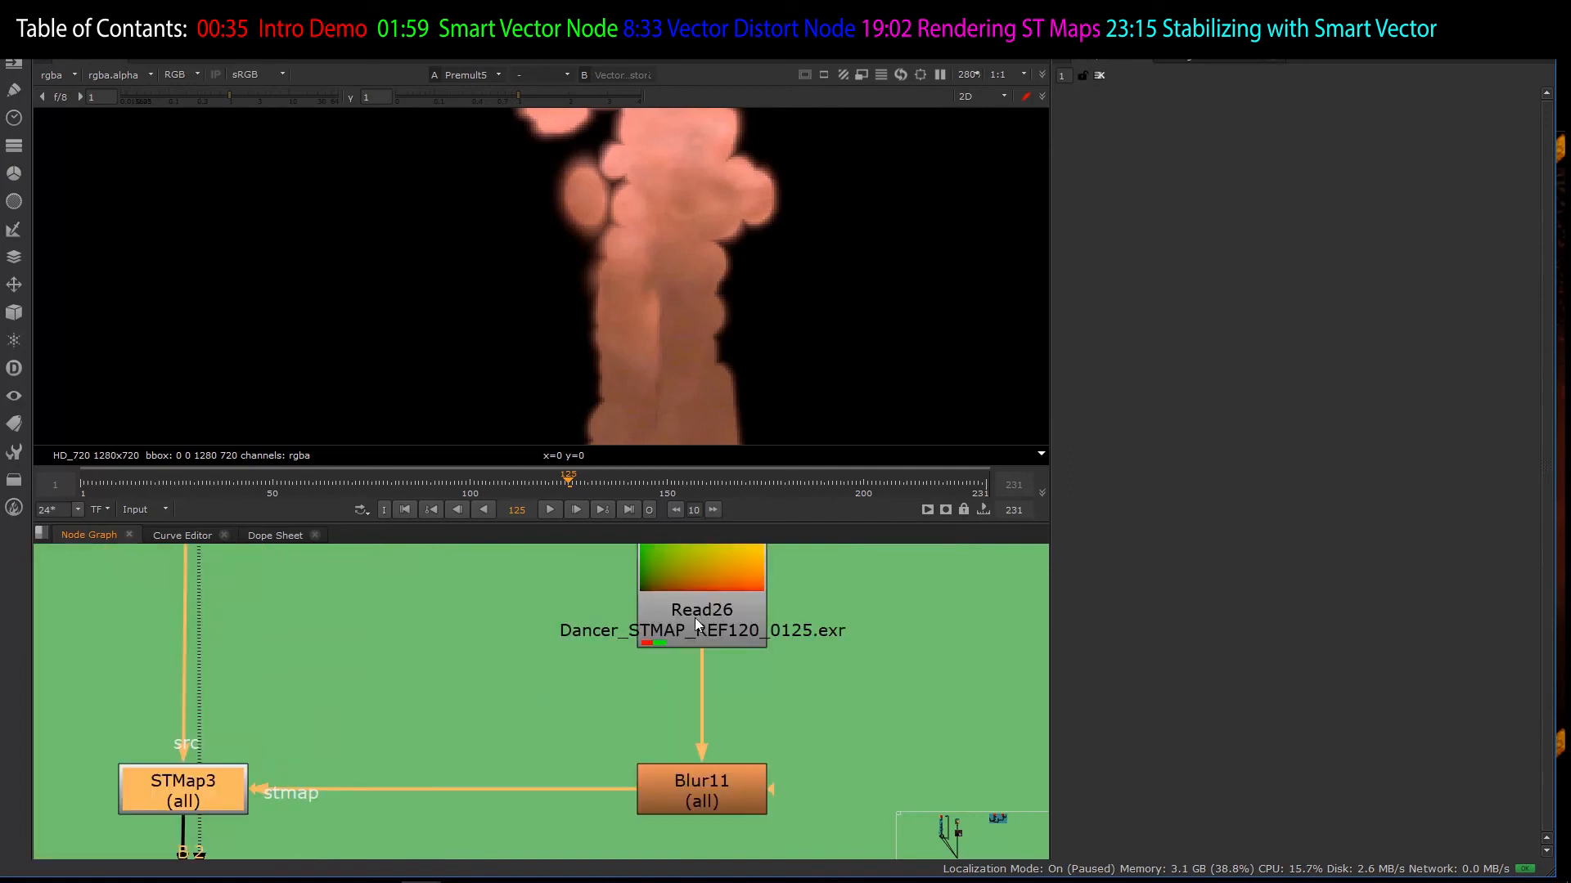
{"action": "left_click", "coordinate": [681, 601]}
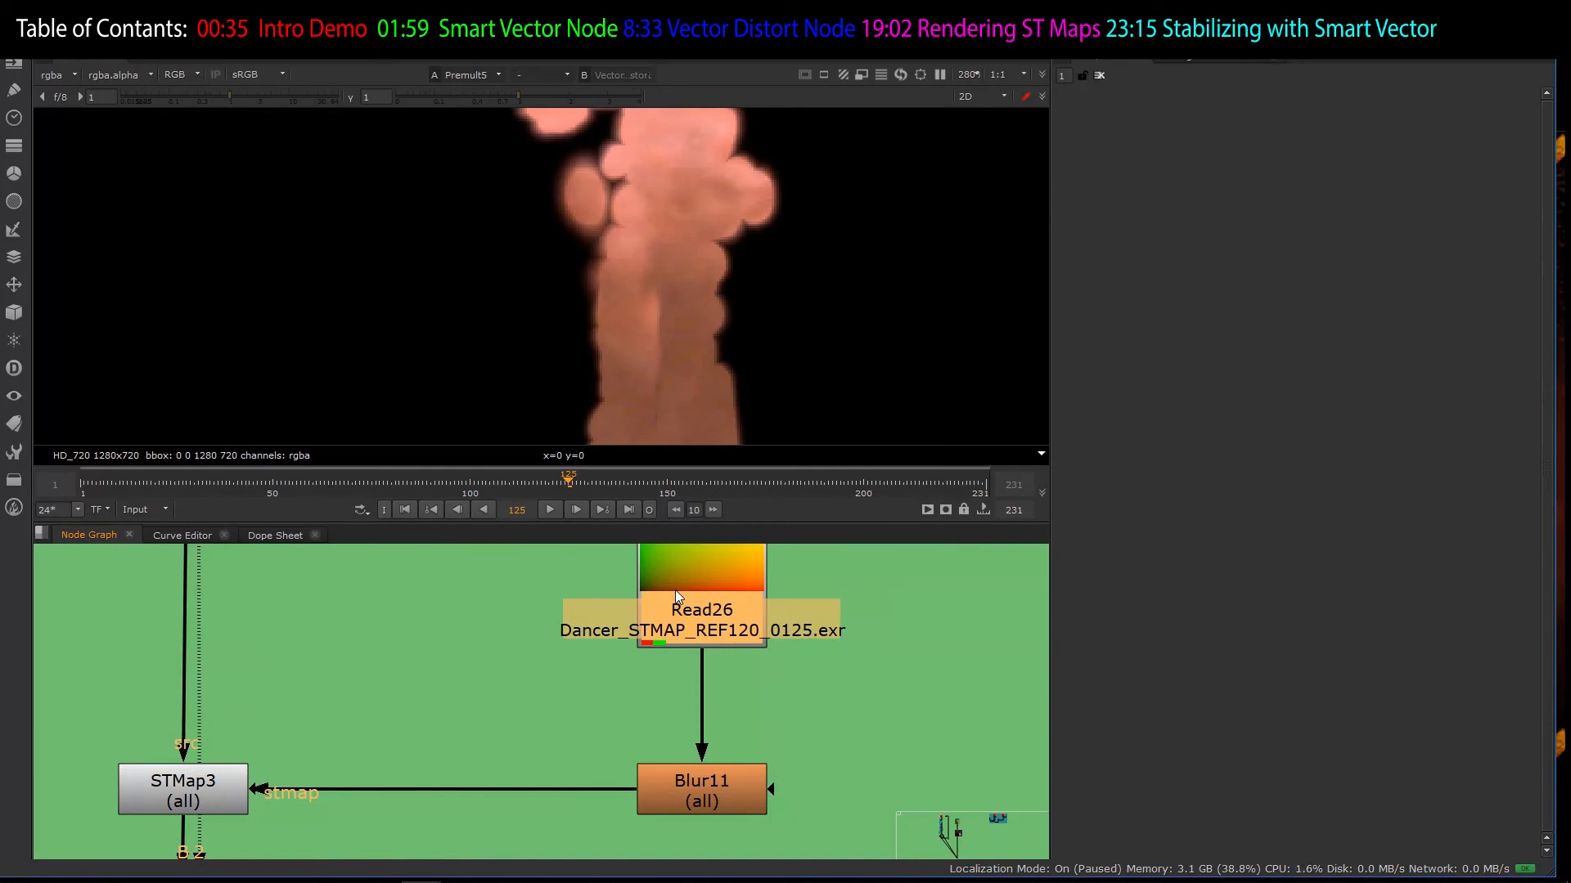
{"action": "double_click", "coordinate": [684, 791]}
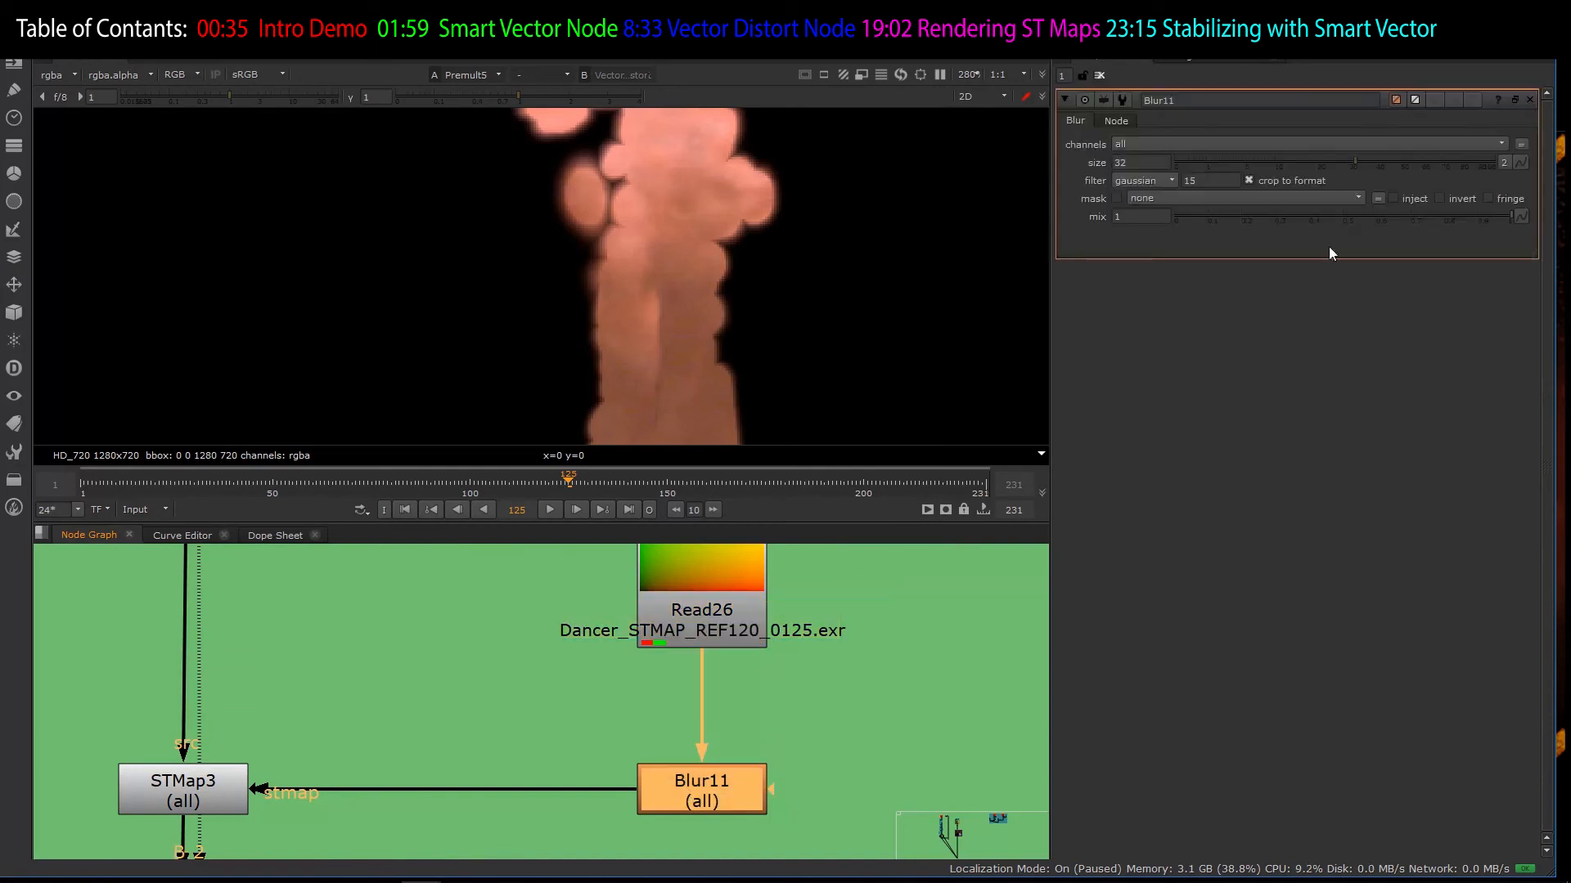
{"action": "scroll", "coordinate": [435, 751], "scroll_direction": "down", "scroll_amount": 5}
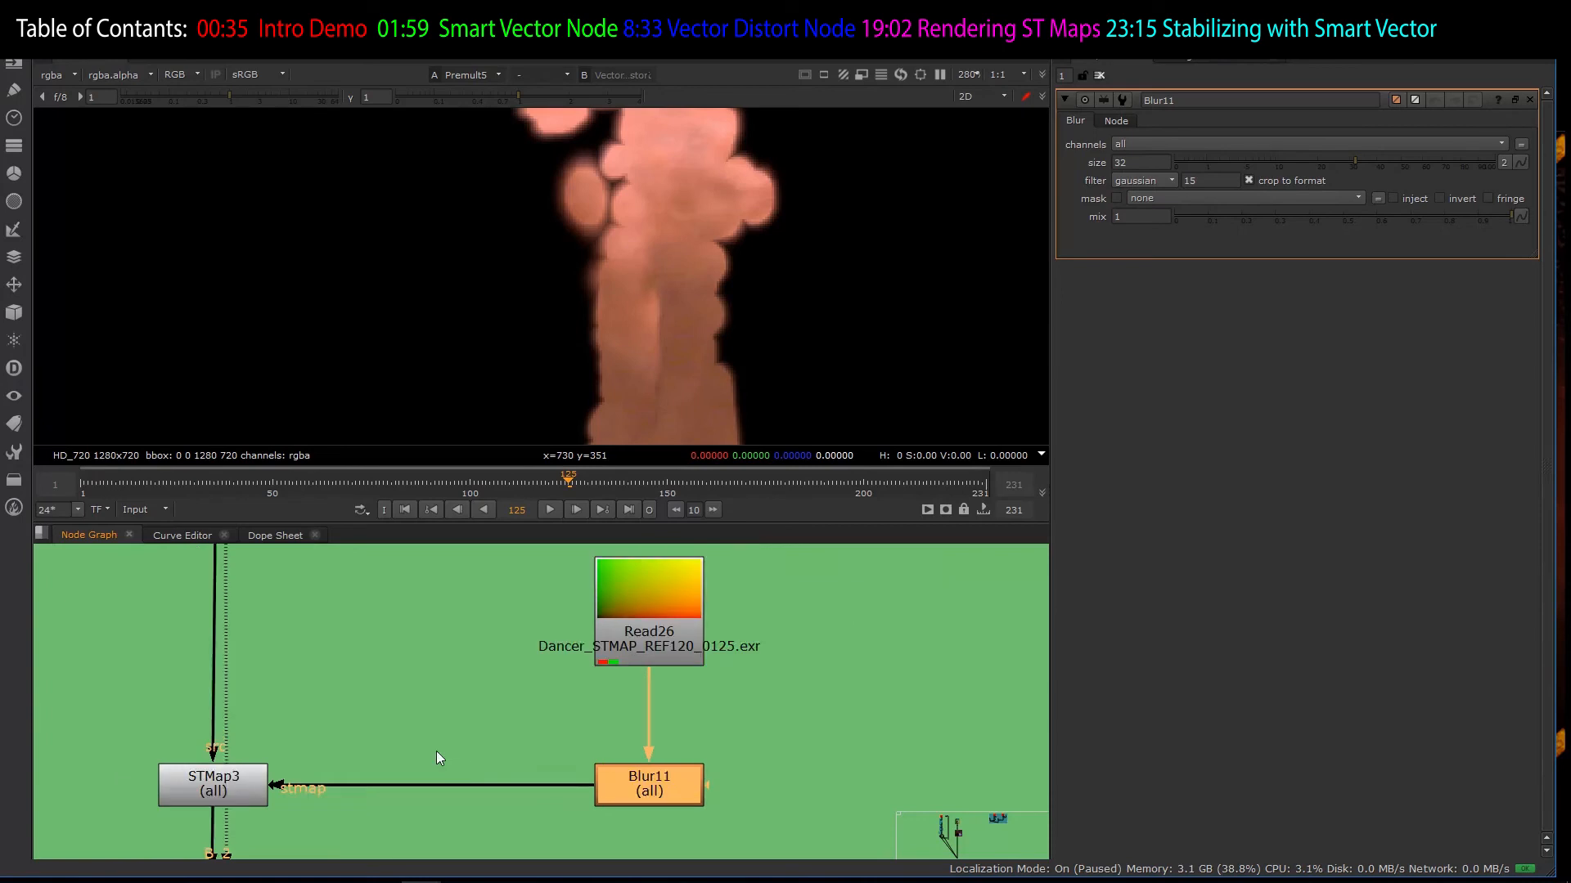
- Open STMap3's settings to check its UV channels, and view the node's output
{"action": "scroll", "coordinate": [261, 774], "scroll_direction": "up", "scroll_amount": 4}
{"action": "double_click", "coordinate": [389, 765]}
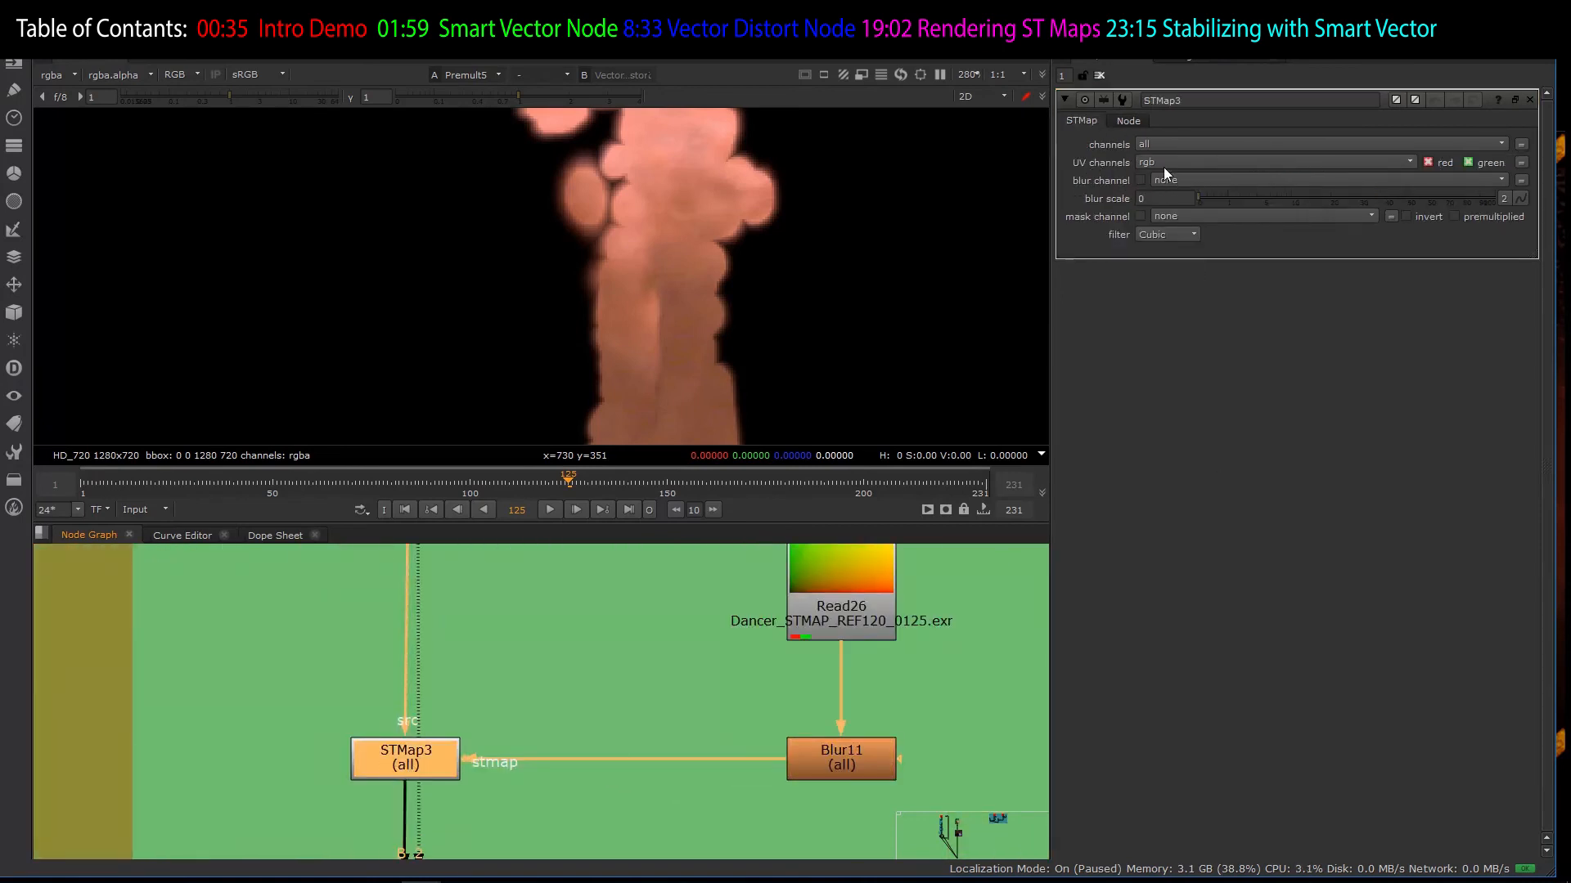
{"action": "scroll", "coordinate": [528, 665], "scroll_direction": "down", "scroll_amount": 3}
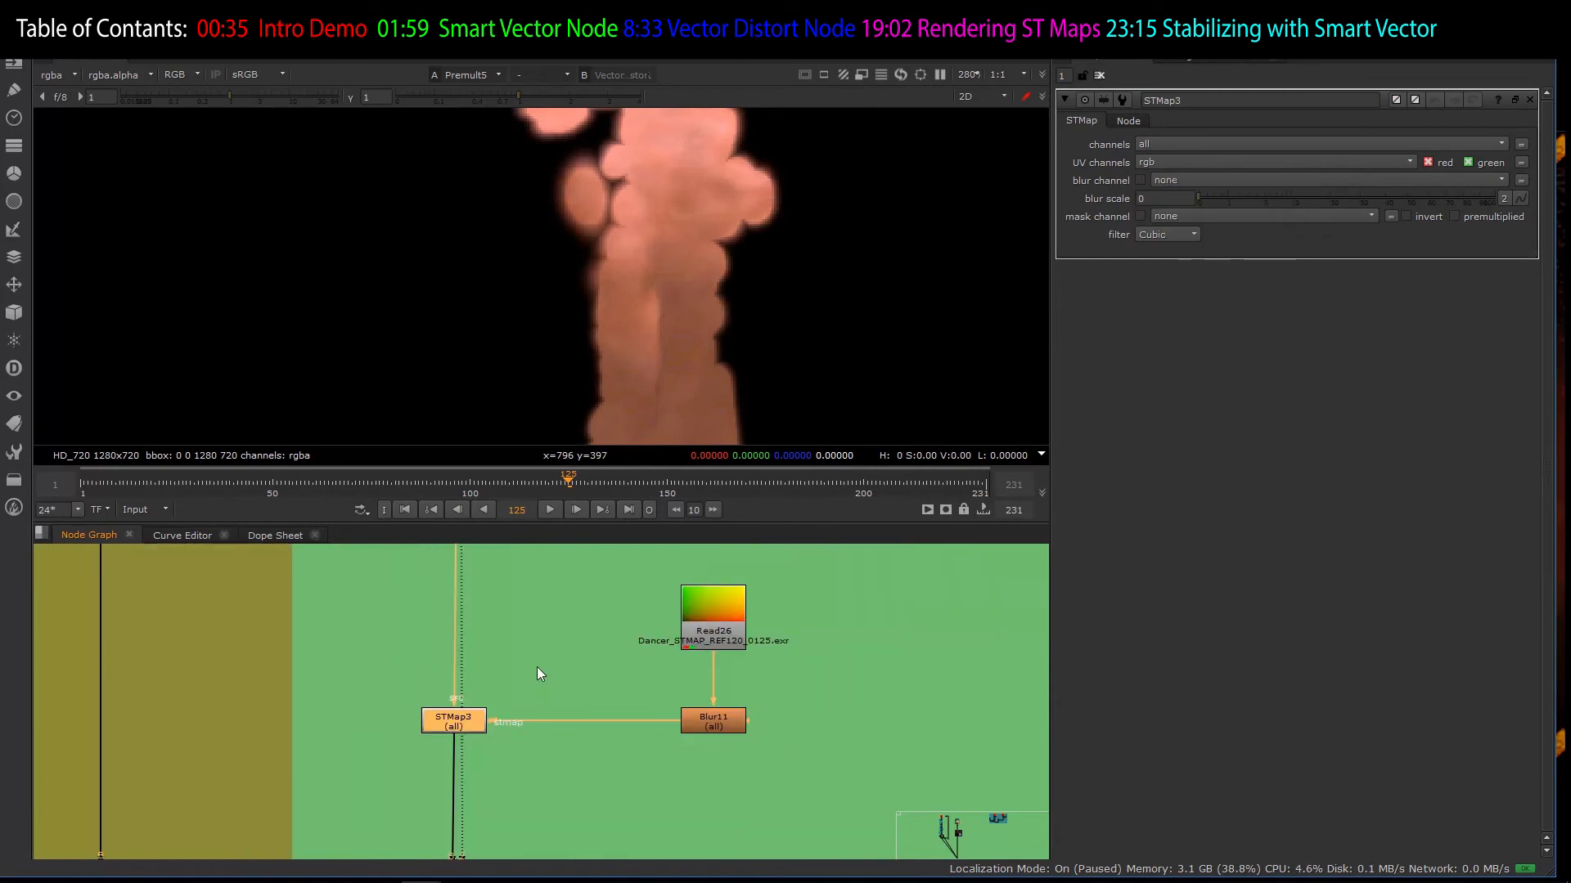
{"action": "scroll", "coordinate": [536, 666], "scroll_direction": "down", "scroll_amount": 6}
{"action": "scroll", "coordinate": [496, 665], "scroll_direction": "up", "scroll_amount": 5}
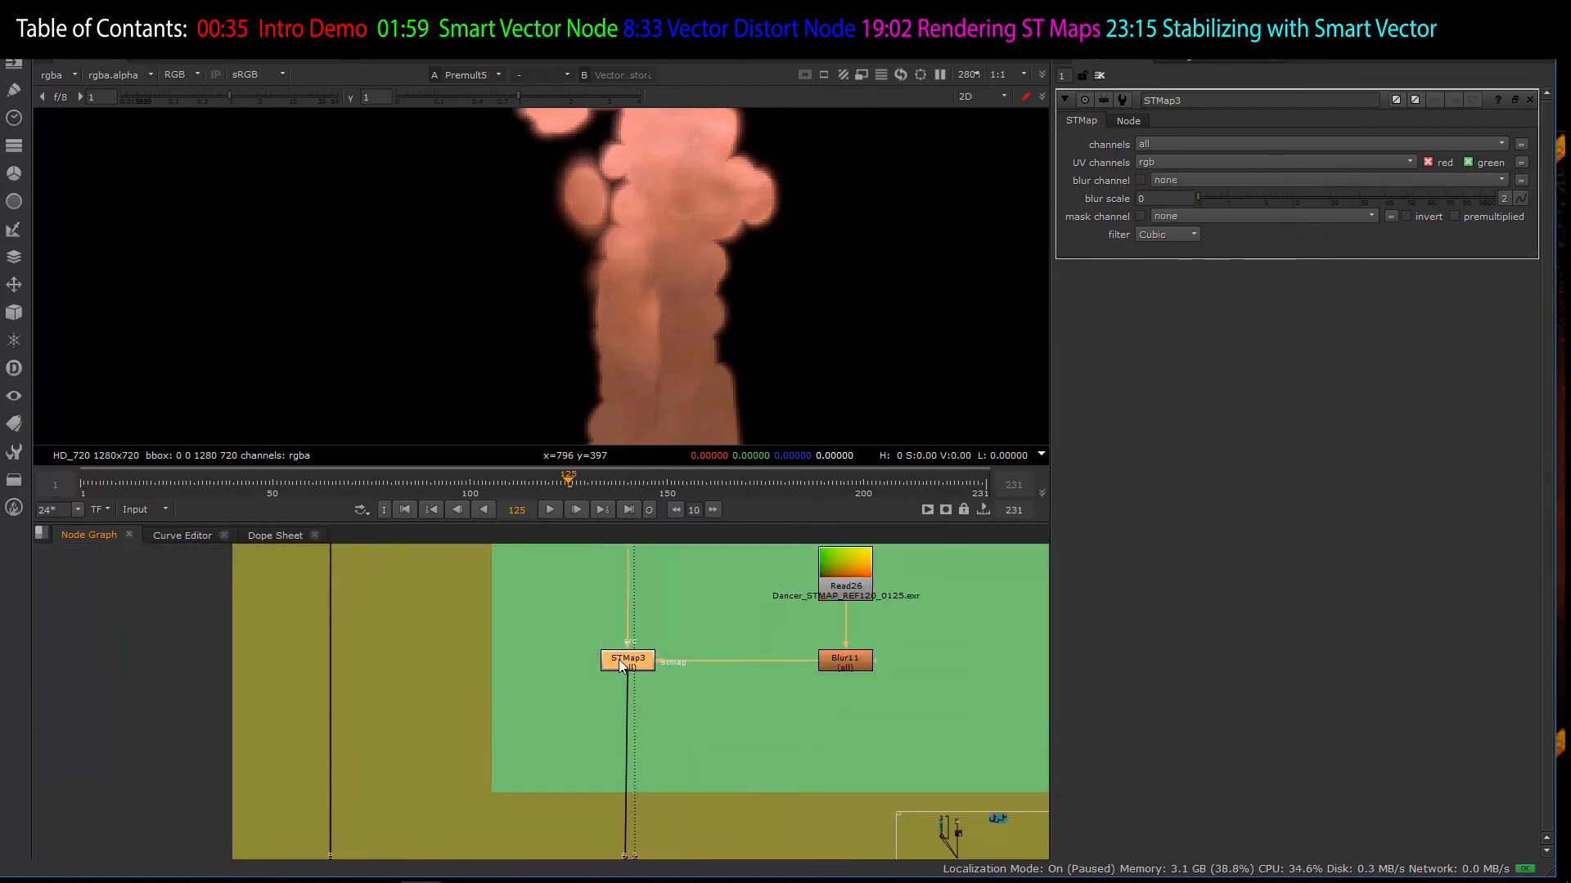
{"action": "key", "text": "1"}
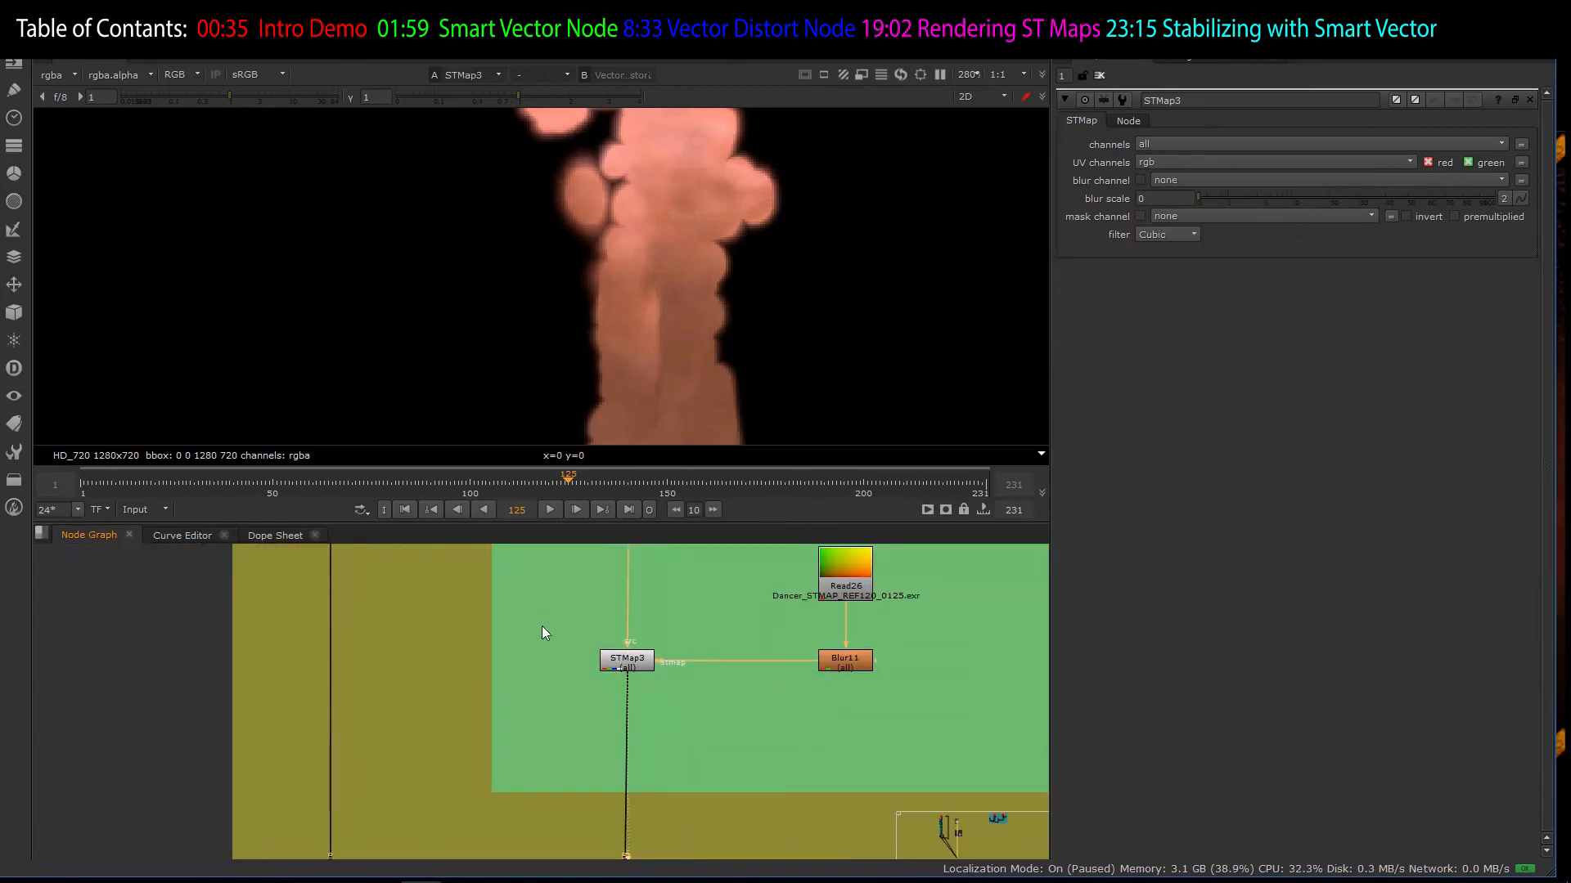
- View the output of Keyer7 in the MASK section with the whole frame visible
{"action": "scroll", "coordinate": [544, 630], "scroll_direction": "down", "scroll_amount": 4}
{"action": "scroll", "coordinate": [553, 736], "scroll_direction": "up", "scroll_amount": 3}
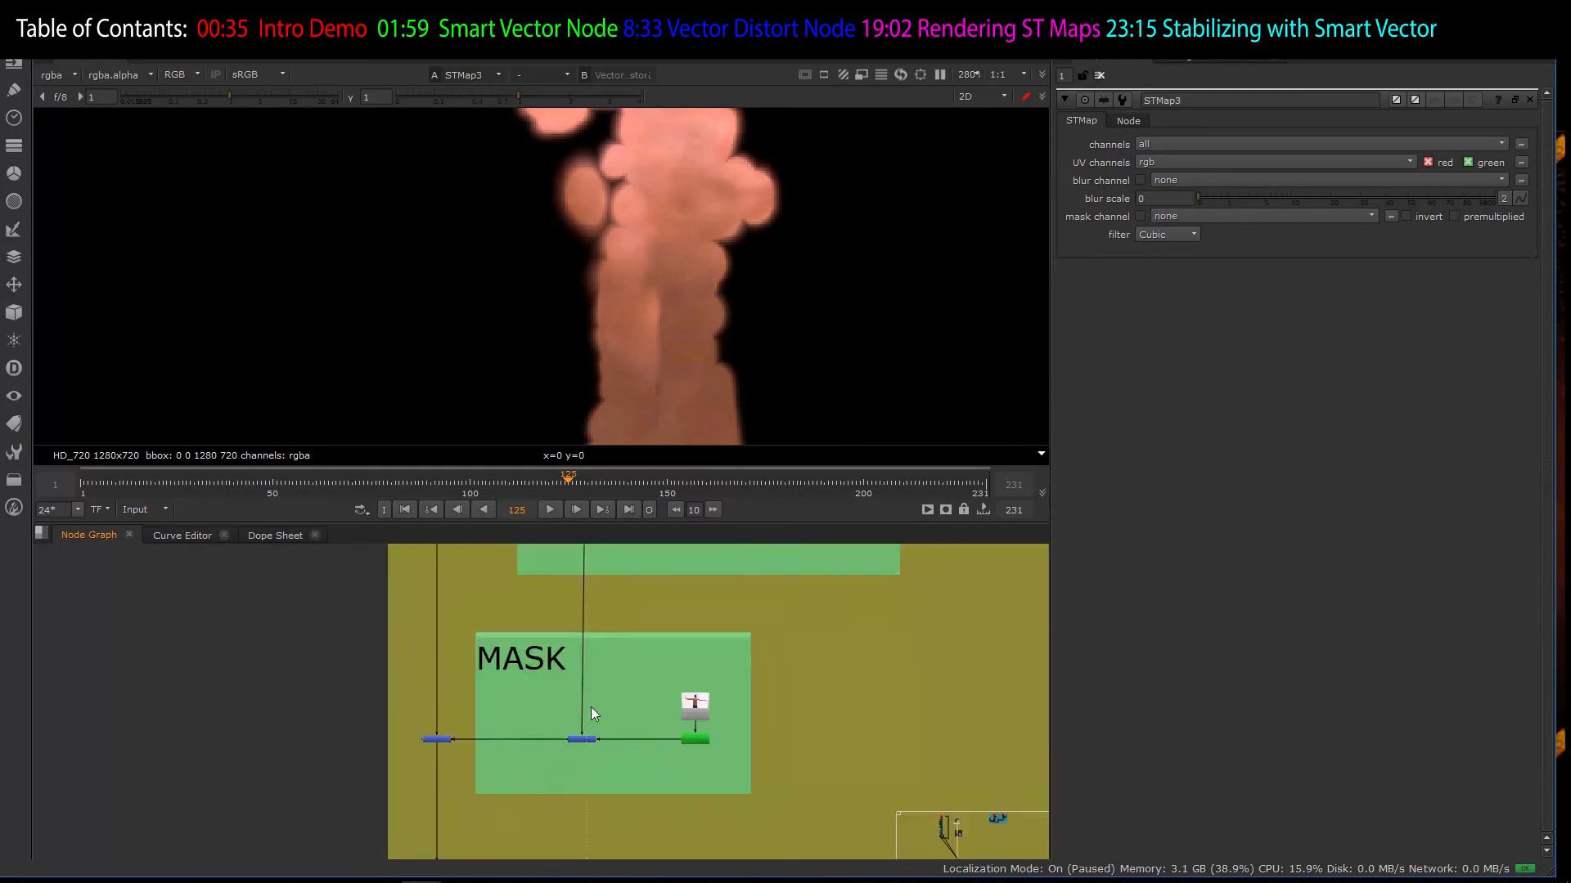
{"action": "scroll", "coordinate": [591, 707], "scroll_direction": "up", "scroll_amount": 3}
{"action": "left_click", "coordinate": [823, 766]}
{"action": "key", "text": "1"}
{"action": "scroll", "coordinate": [546, 331], "scroll_direction": "down", "scroll_amount": 1}
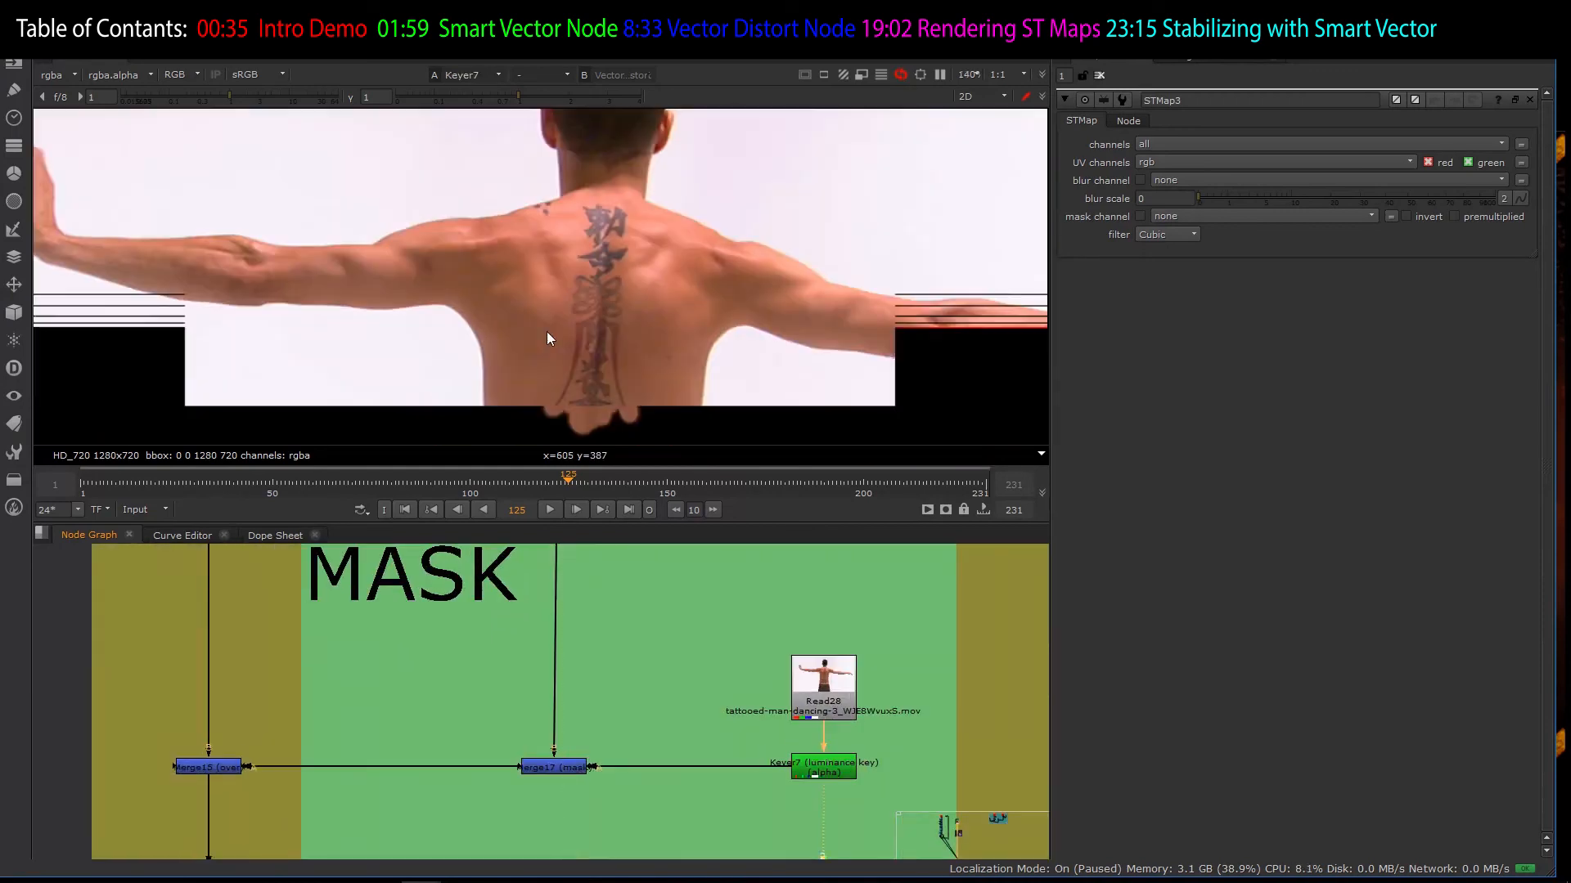
{"action": "scroll", "coordinate": [546, 331], "scroll_direction": "down", "scroll_amount": 4}
- Switch between Keyer7's alpha and color to examine the luminance matte, ending on color
{"action": "key", "text": "a"}
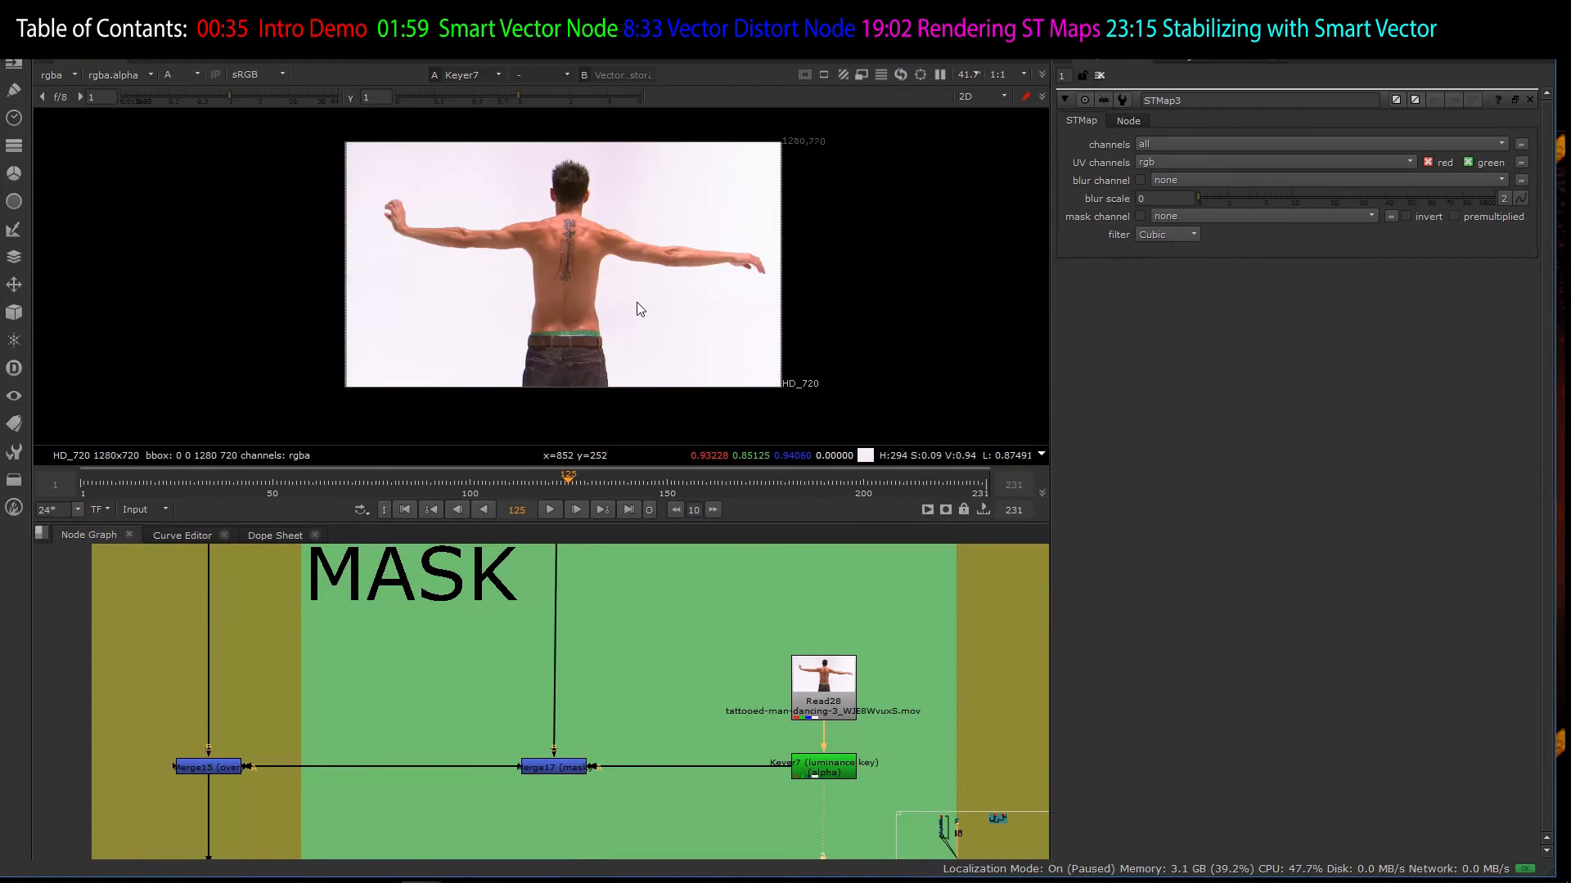
{"action": "key", "text": "a"}
{"action": "key", "text": "a"}
{"action": "key", "text": "a"}
{"action": "key", "text": "a"}
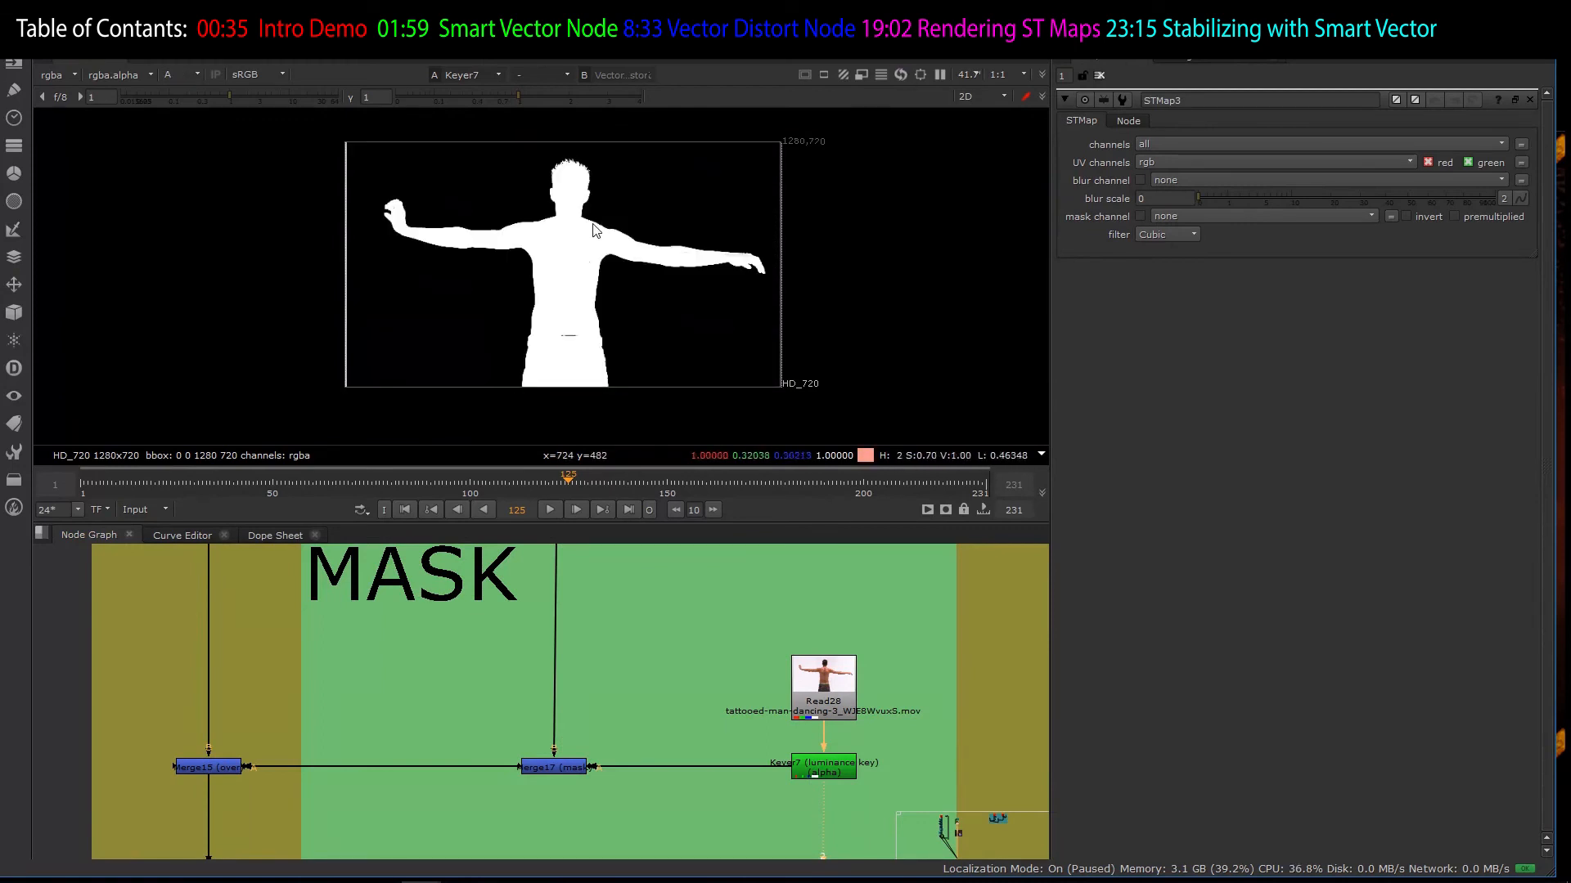
{"action": "key", "text": "a"}
- View the Live Paint Demo clip Read27 and play it back to check the painted-out tattoo in motion
{"action": "scroll", "coordinate": [467, 637], "scroll_direction": "down", "scroll_amount": 3}
{"action": "scroll", "coordinate": [489, 635], "scroll_direction": "down", "scroll_amount": 3}
{"action": "scroll", "coordinate": [499, 700], "scroll_direction": "up", "scroll_amount": 6}
{"action": "scroll", "coordinate": [429, 720], "scroll_direction": "up", "scroll_amount": 3}
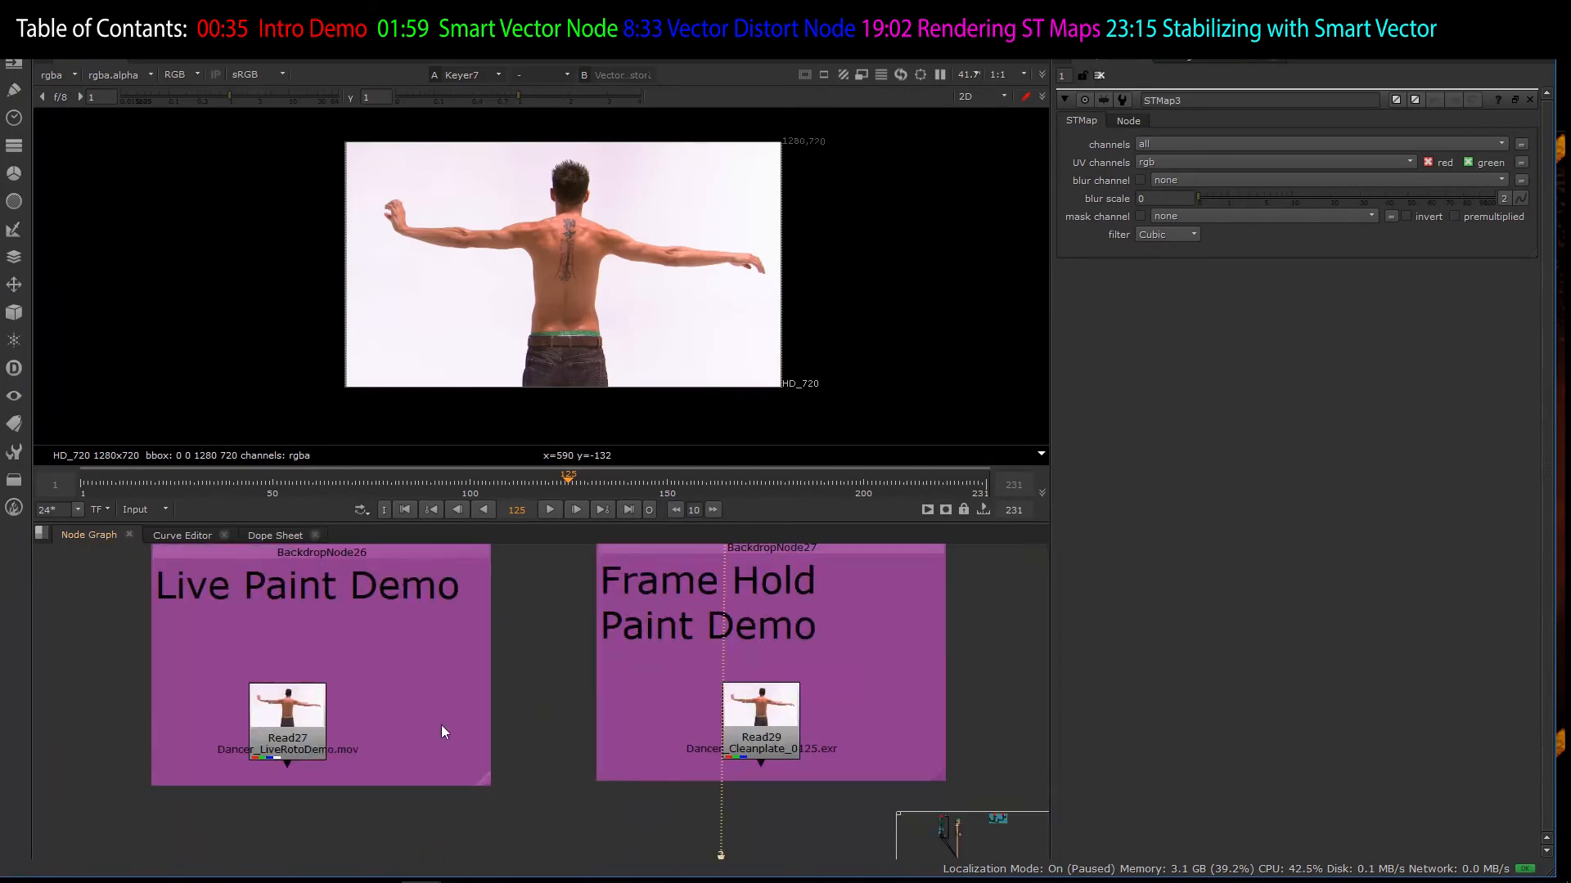
{"action": "left_click", "coordinate": [319, 735]}
{"action": "key", "text": "1"}
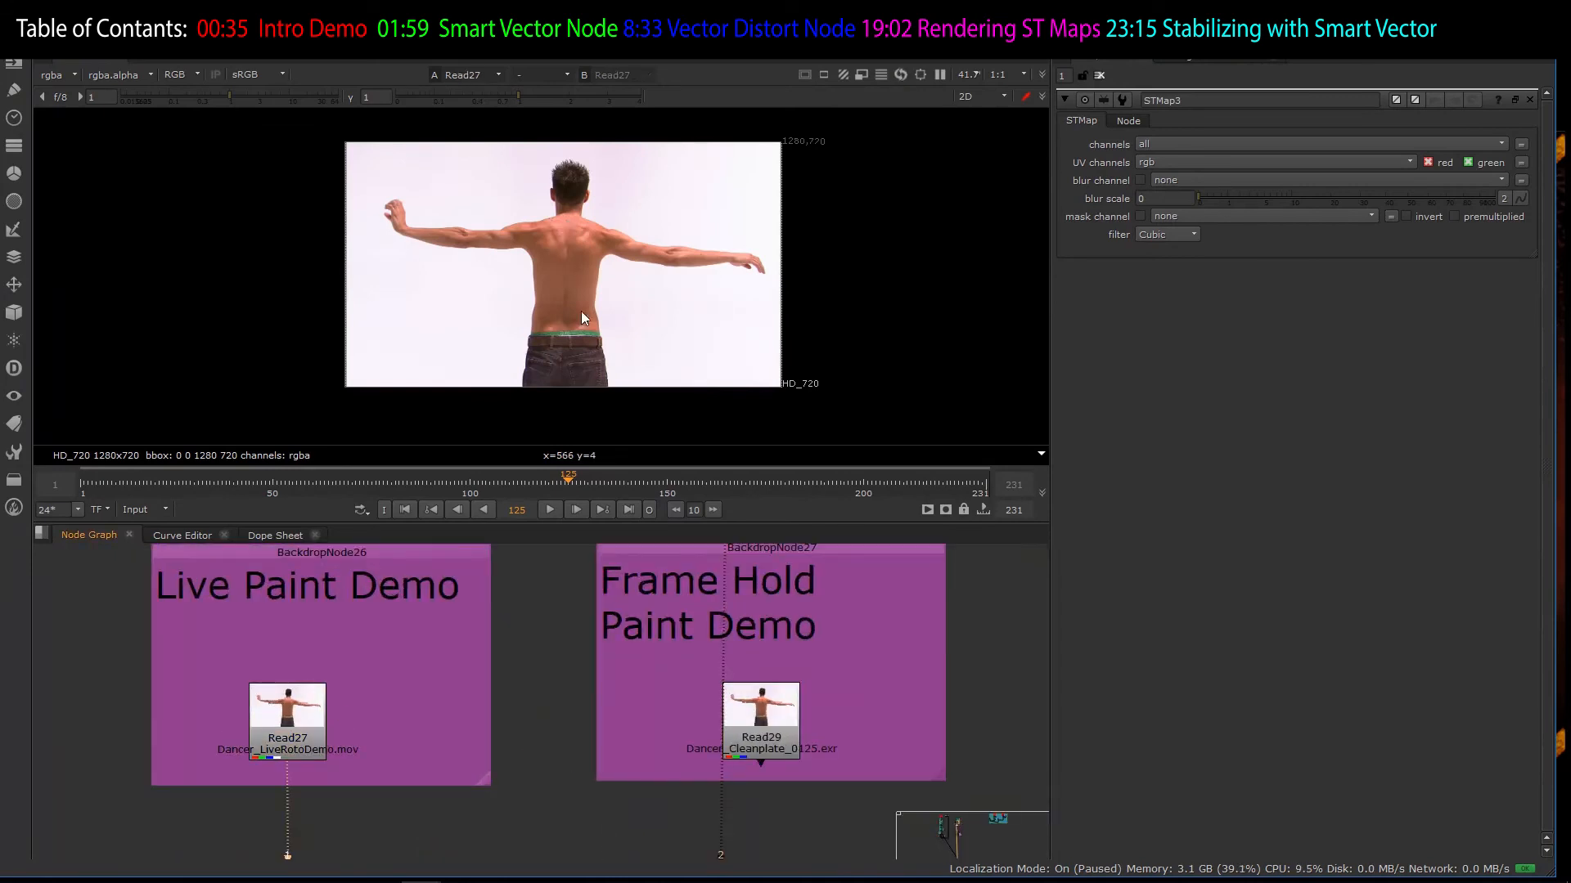
{"action": "scroll", "coordinate": [552, 249], "scroll_direction": "up", "scroll_amount": 4}
{"action": "left_click", "coordinate": [370, 484]}
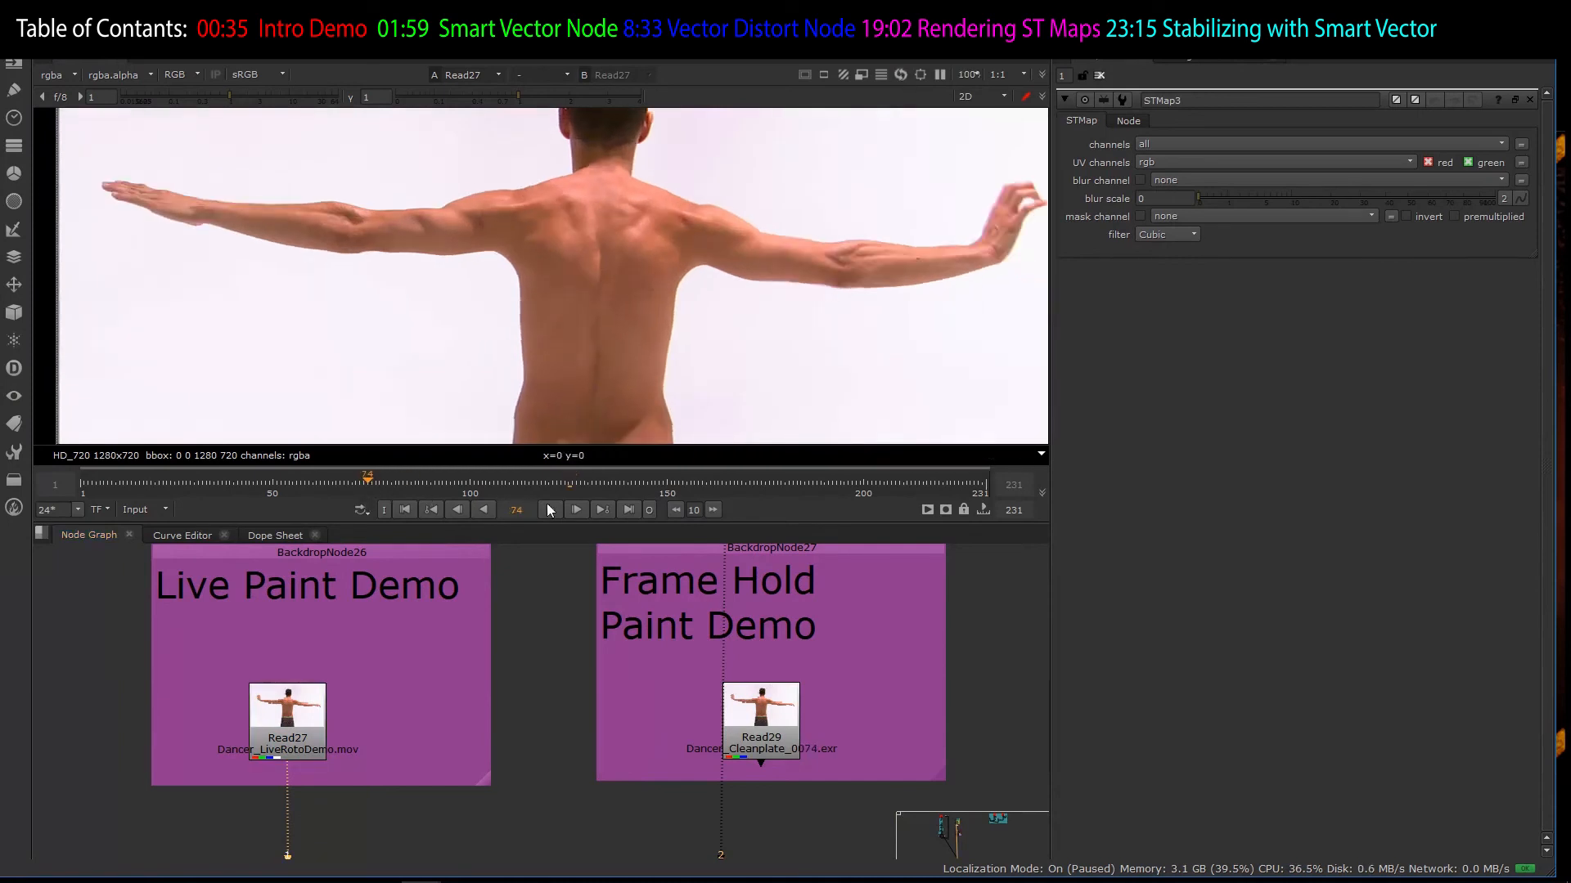
{"action": "left_click", "coordinate": [552, 509]}
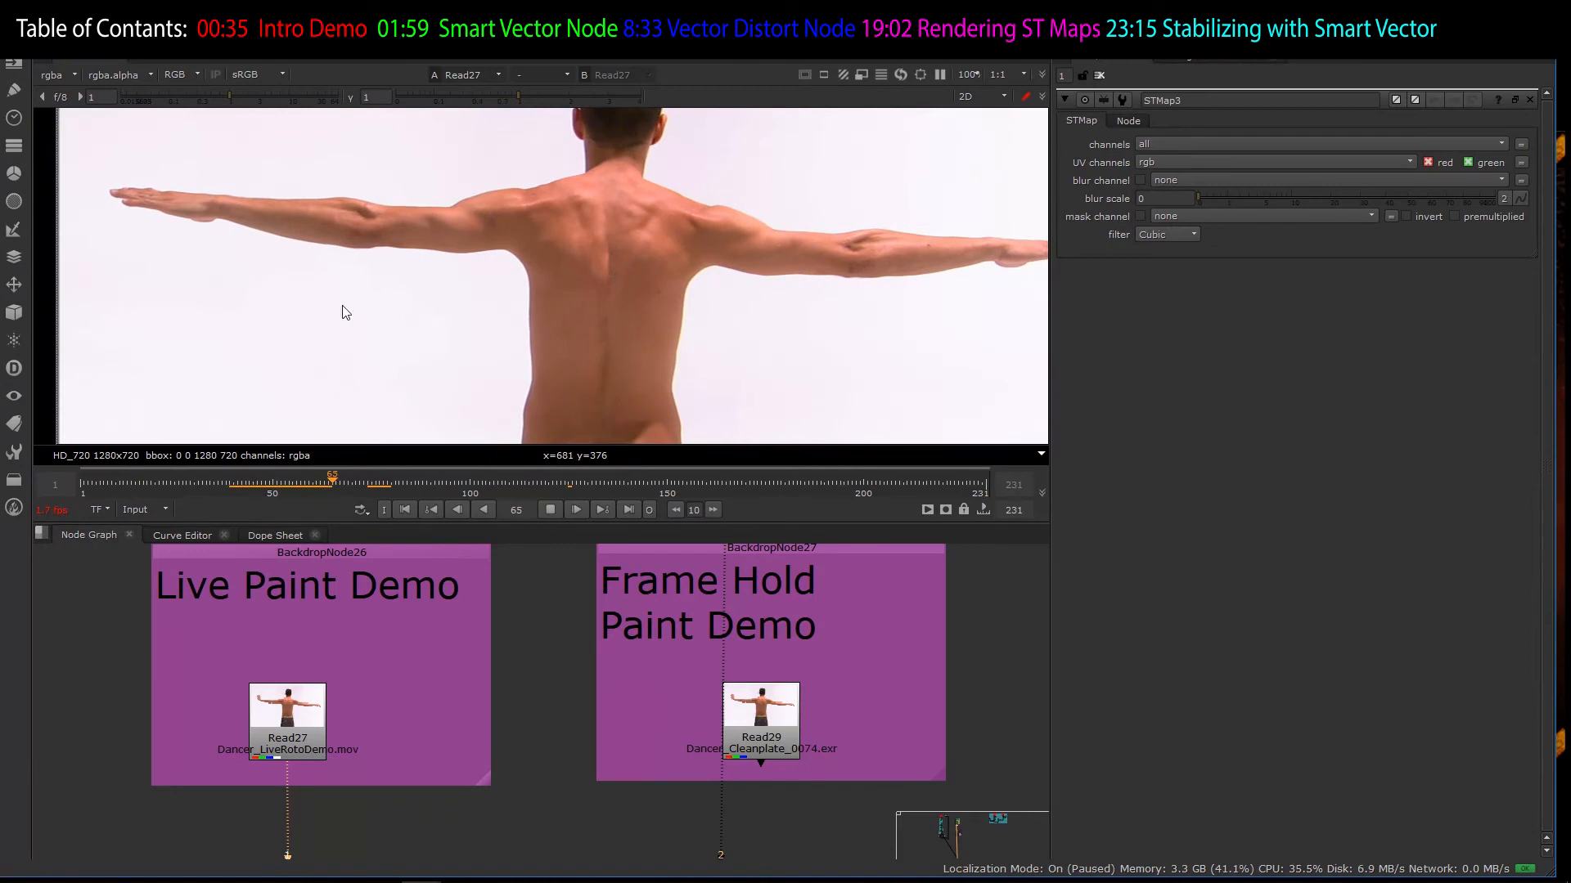
{"action": "left_click", "coordinate": [238, 485]}
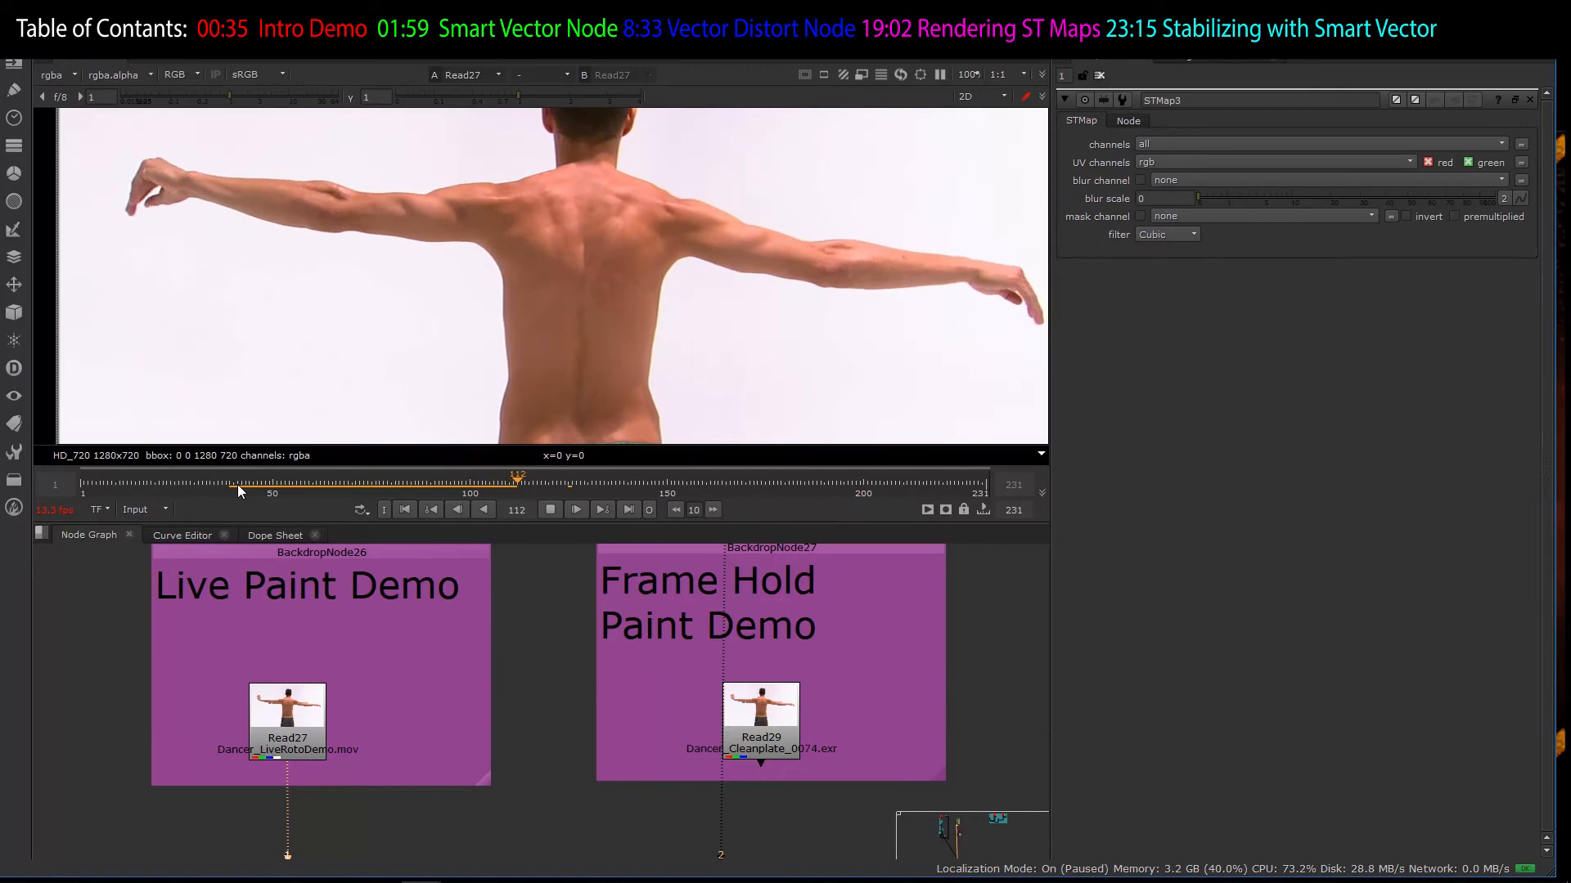
- View the Frame Hold Paint Demo clip Read29 and play it from about frame 41 to check the paint in motion
{"action": "left_click", "coordinate": [745, 708]}
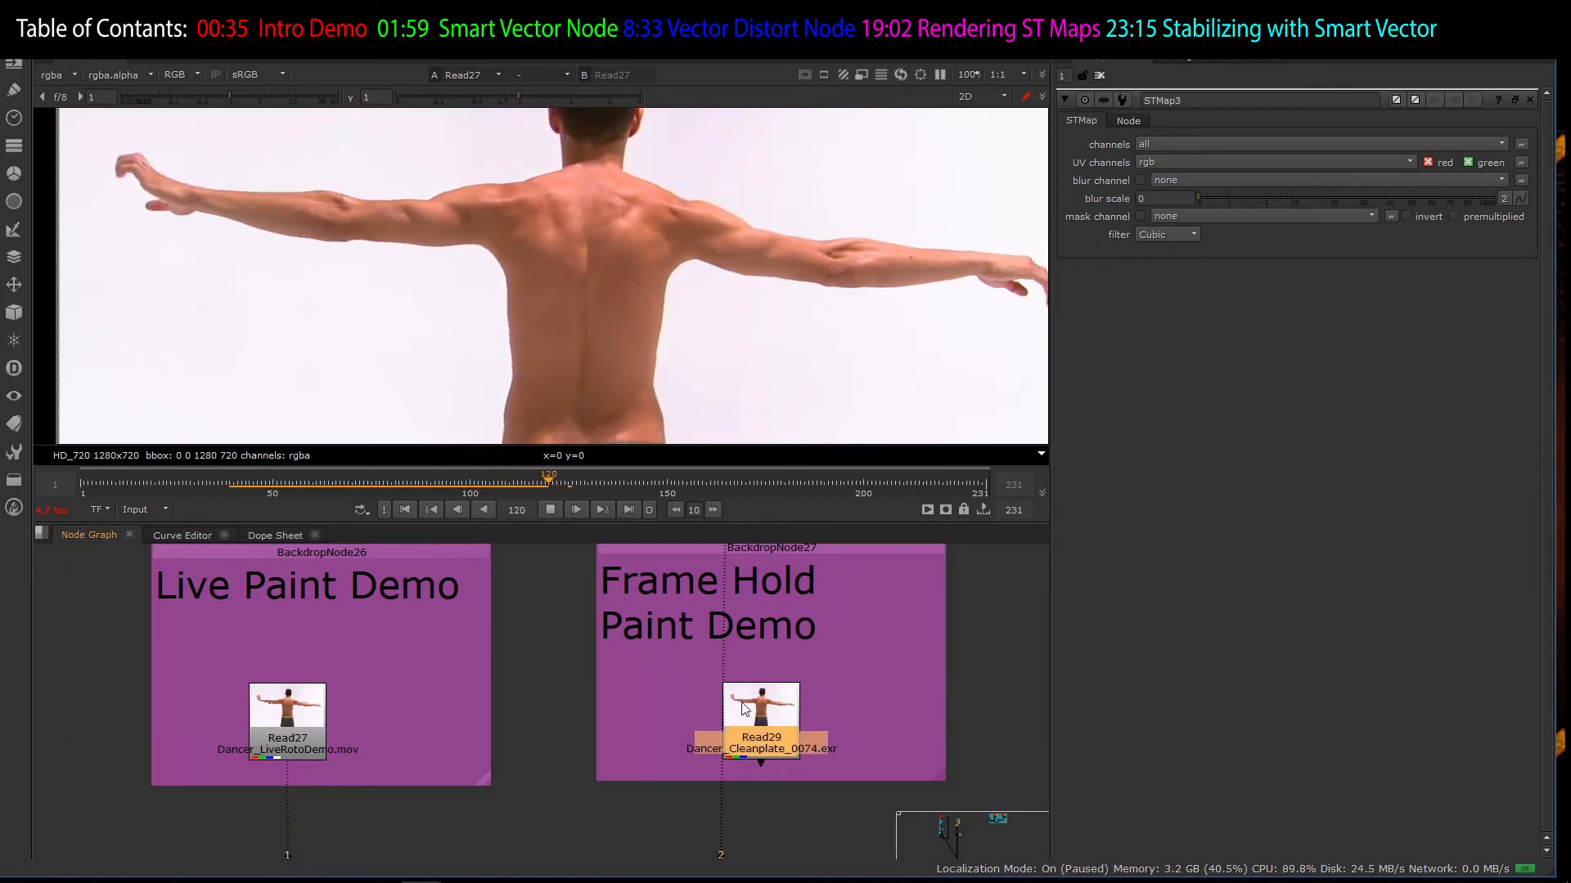
{"action": "key", "text": "2"}
{"action": "left_click", "coordinate": [698, 691]}
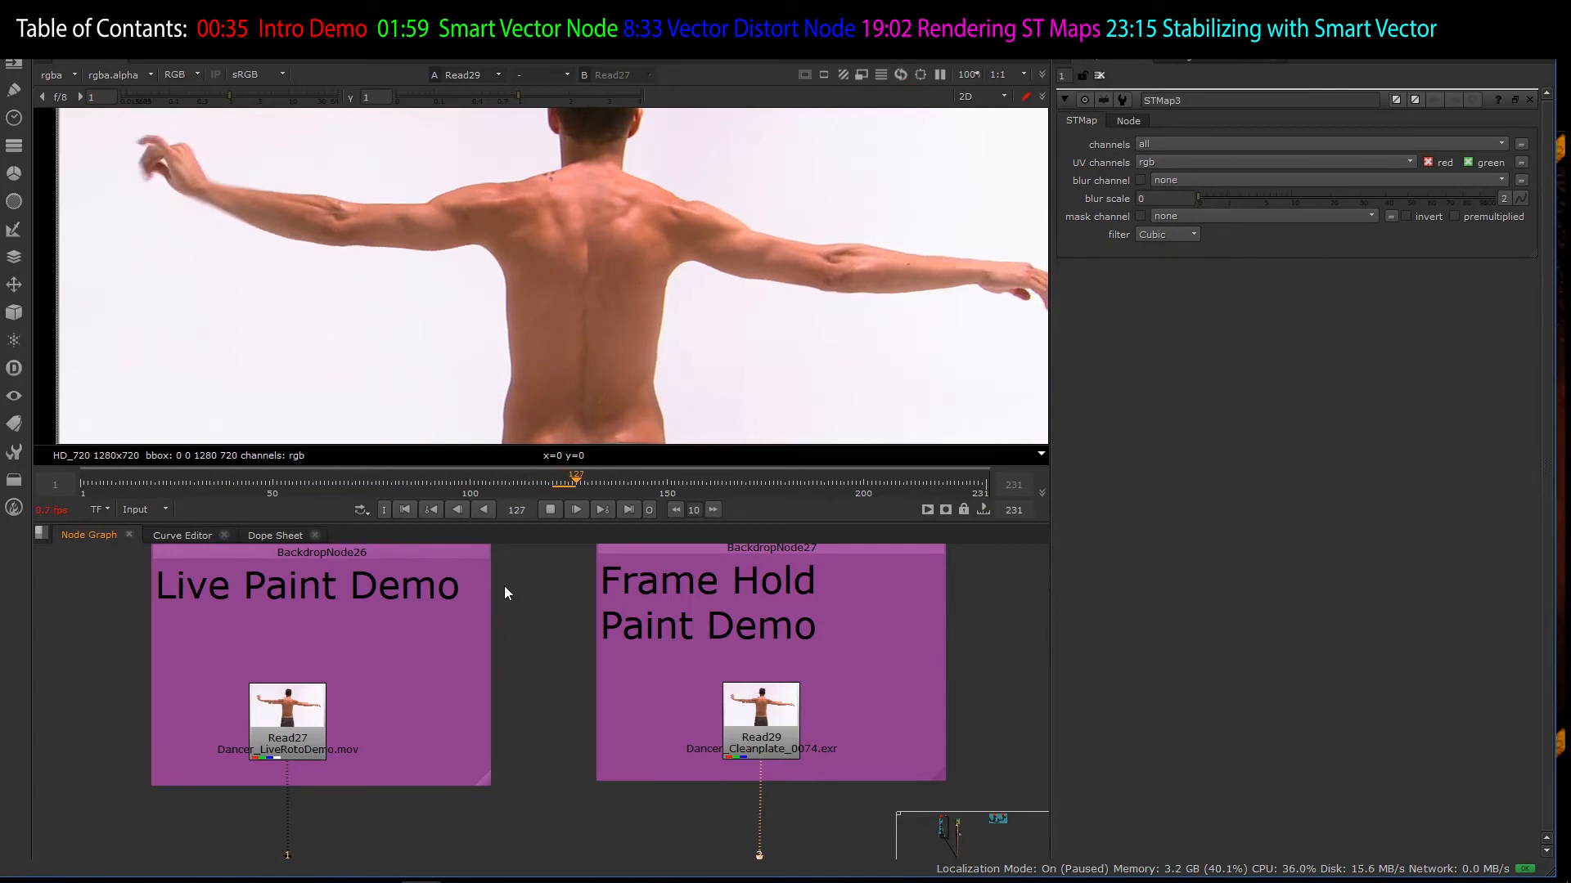
{"action": "left_click", "coordinate": [237, 494]}
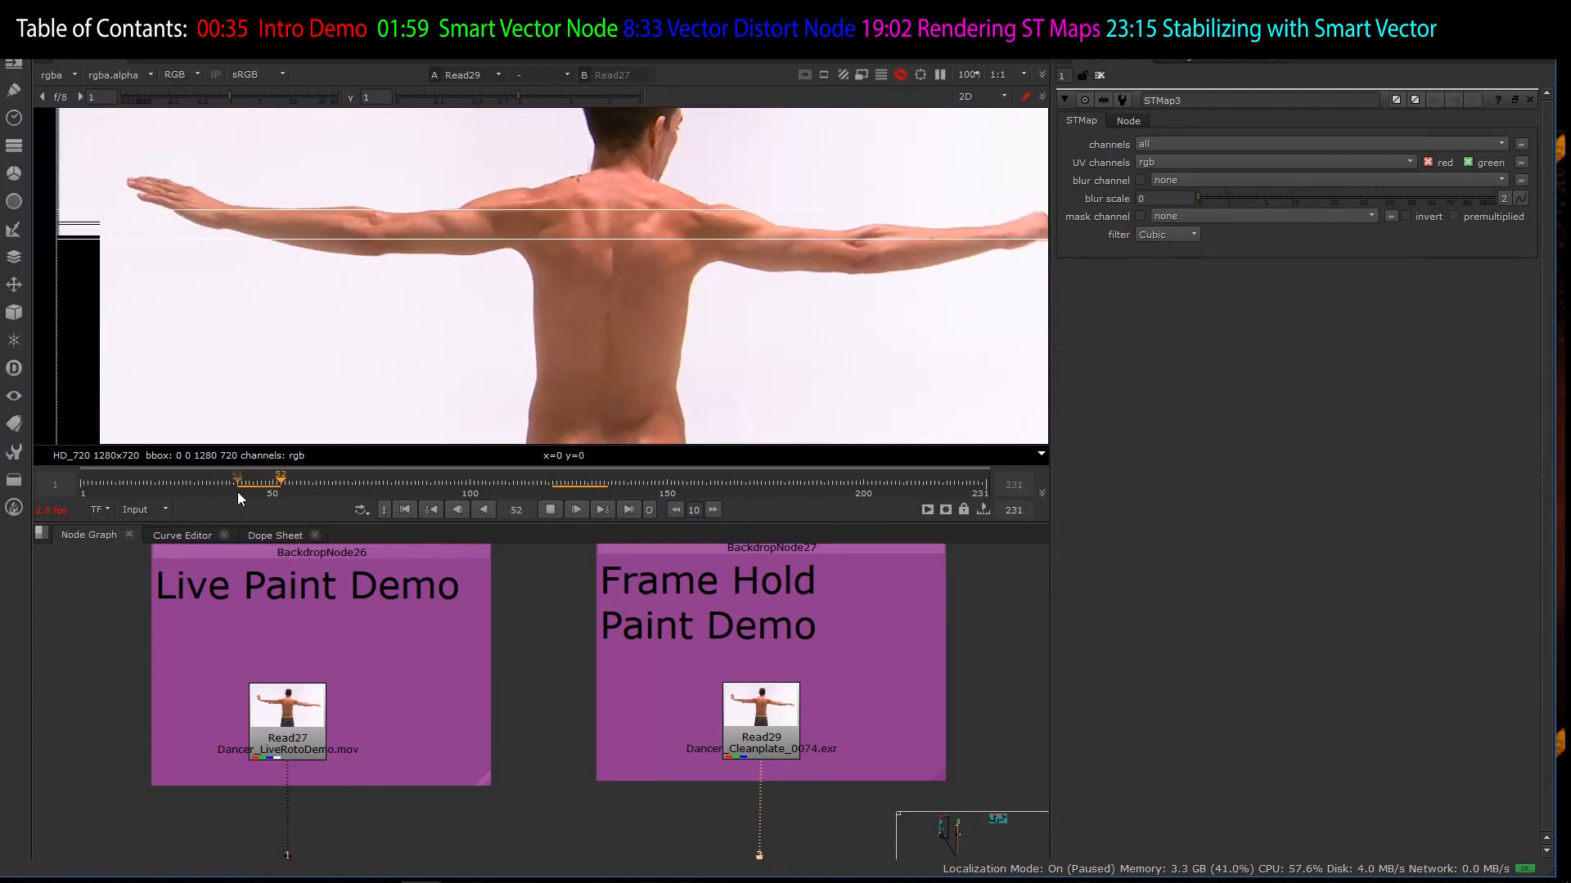
{"action": "left_click", "coordinate": [239, 483]}
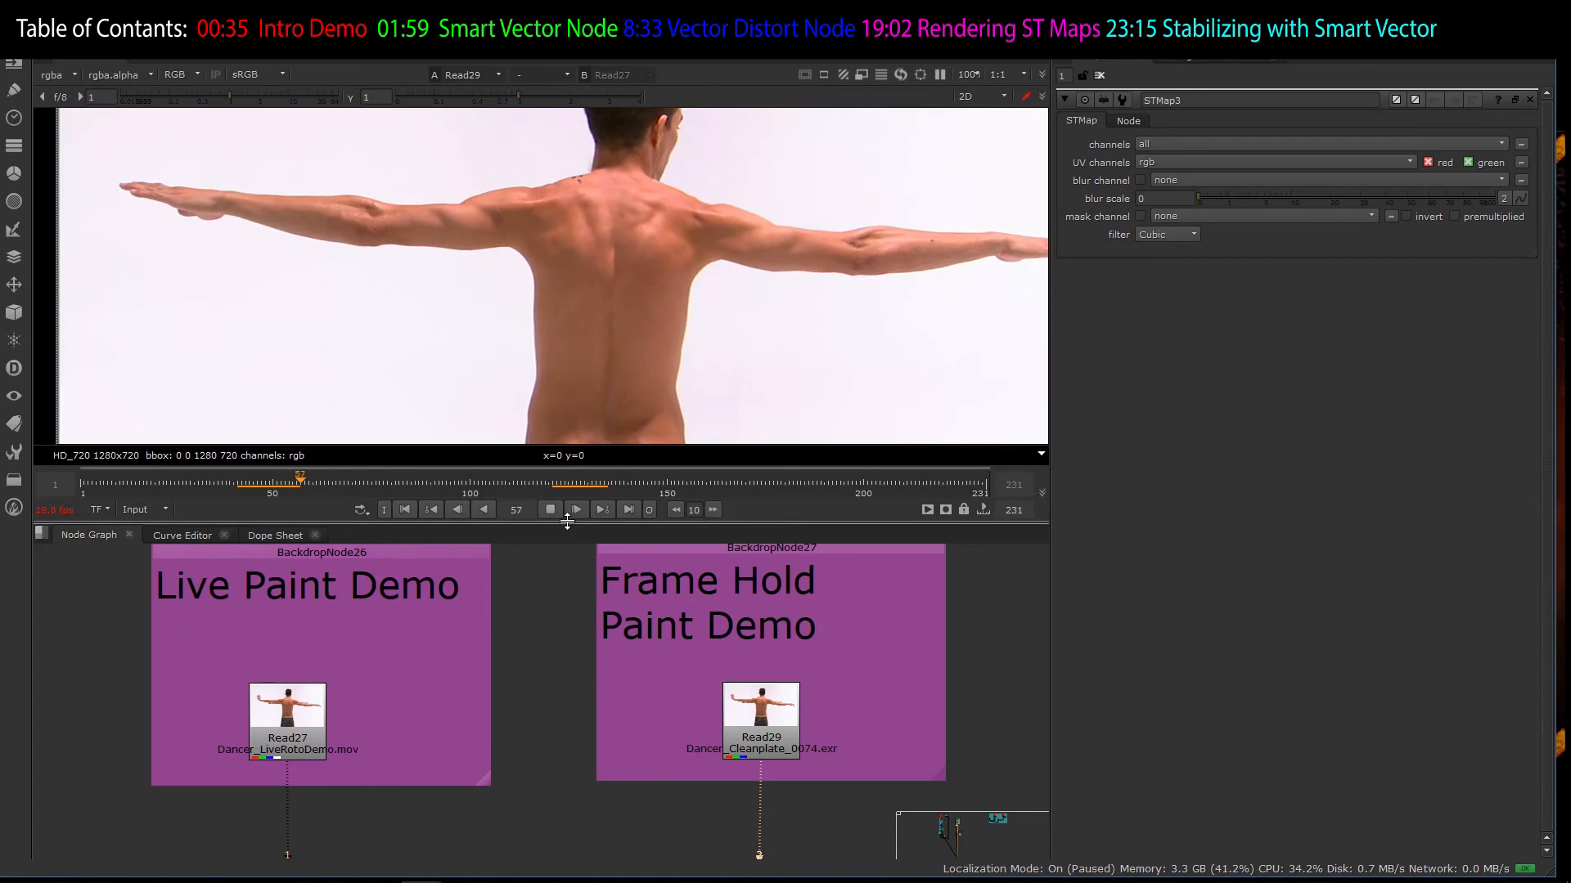
- Switch the viewer back to the Live Paint Demo clip Read27 for comparison and stop playback at frame 84
{"action": "left_click", "coordinate": [295, 735]}
{"action": "key", "text": "1"}
{"action": "left_click", "coordinate": [341, 700]}
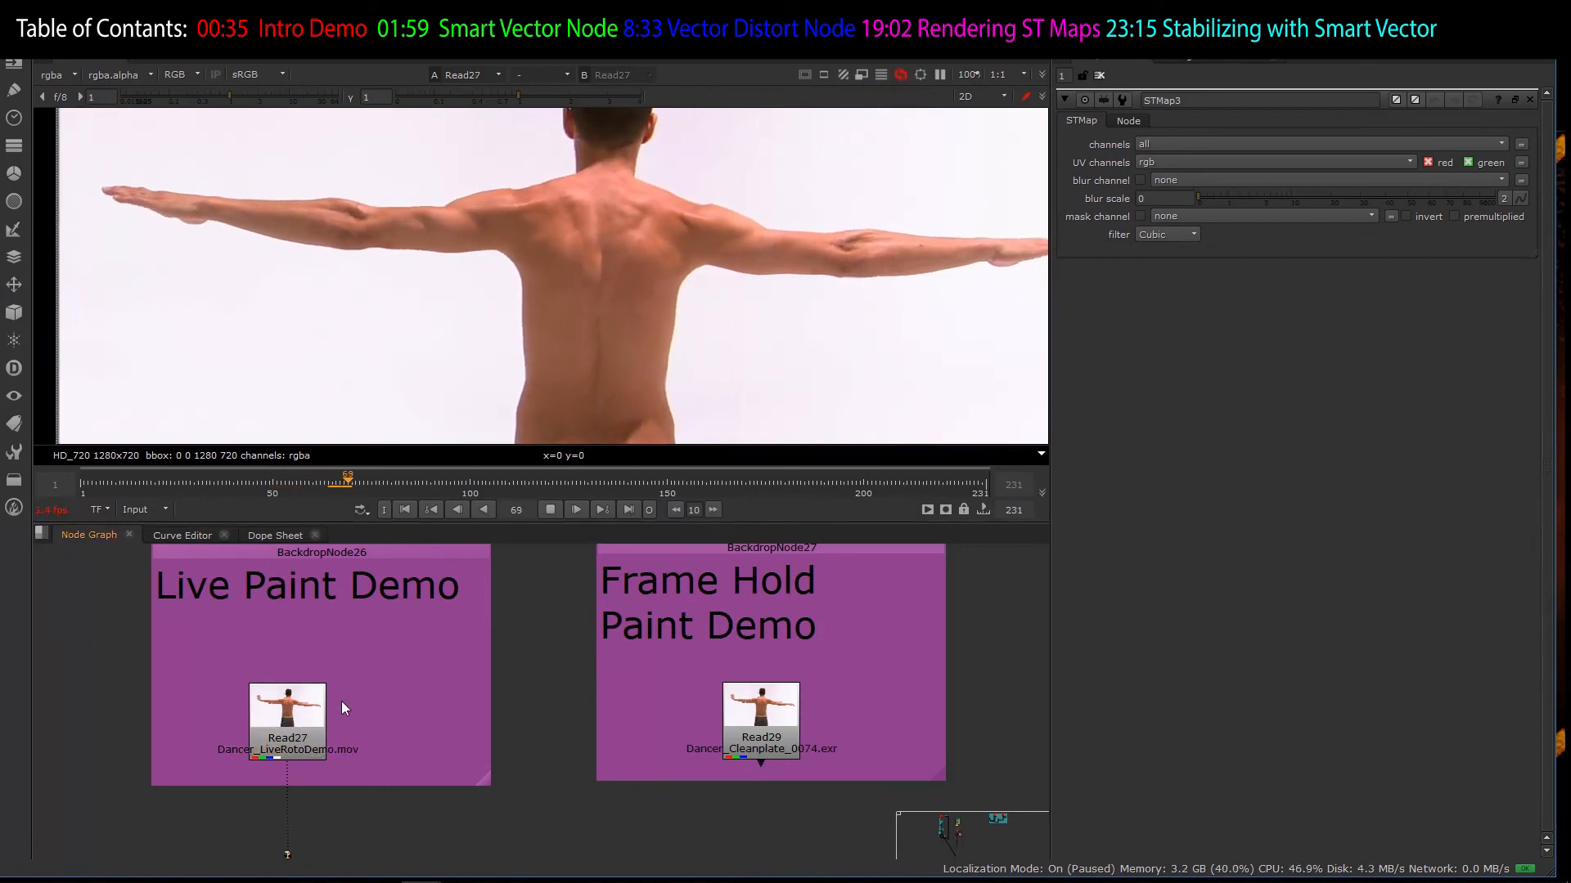
{"action": "left_click", "coordinate": [549, 509]}
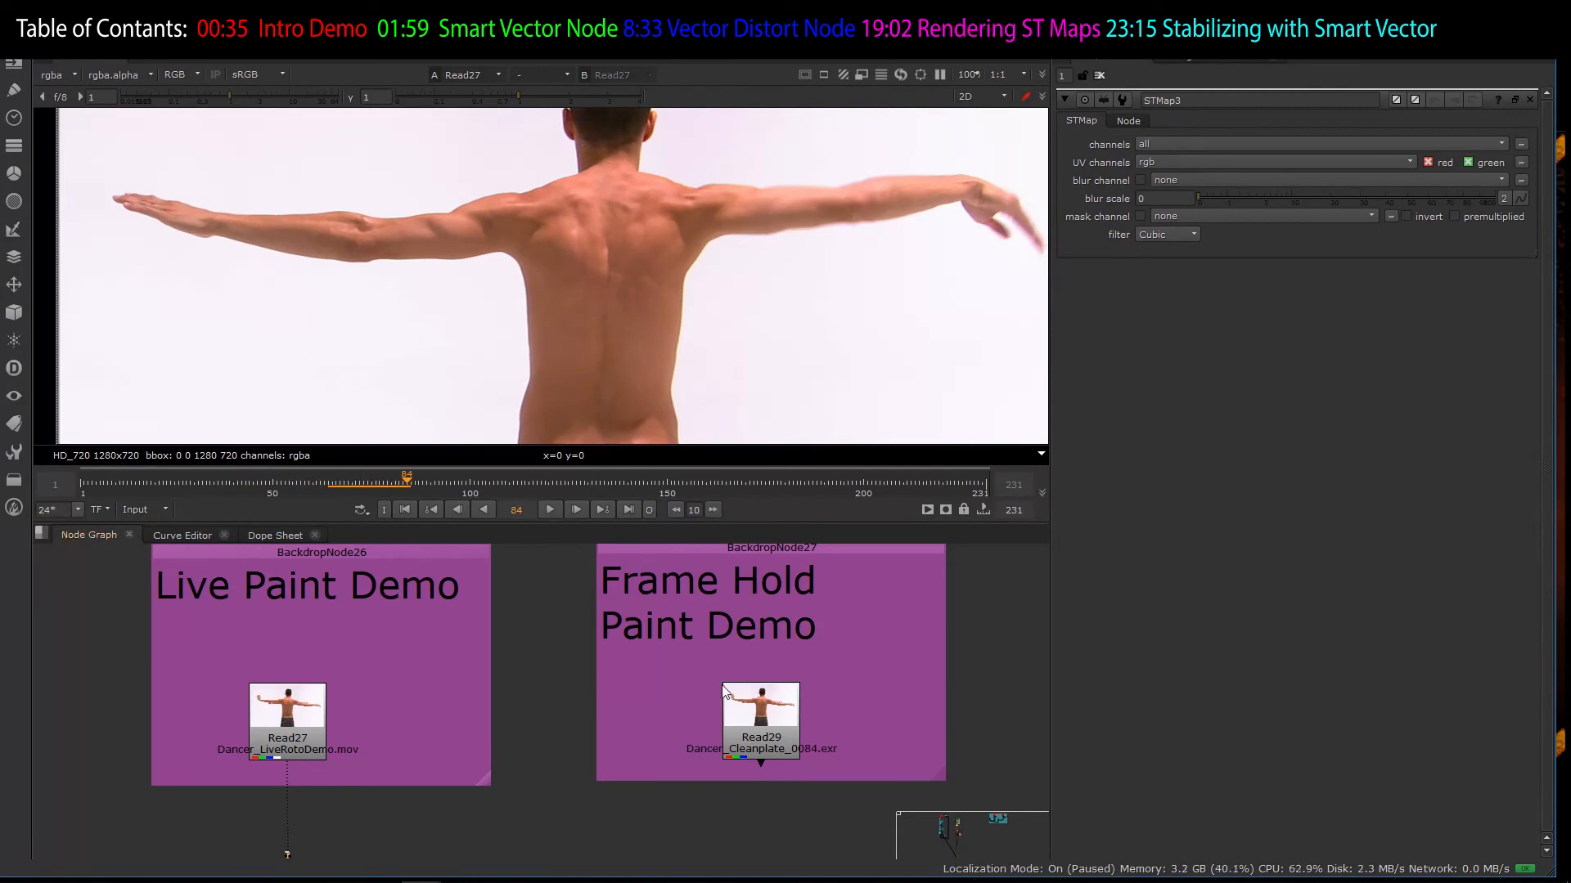
- Examine the node graph from the Live Paint Demo clip through the ST map stabilize, paint, matchmove and mask sections
{"action": "scroll", "coordinate": [656, 714], "scroll_direction": "down", "scroll_amount": 4}
{"action": "scroll", "coordinate": [666, 664], "scroll_direction": "up", "scroll_amount": 3}
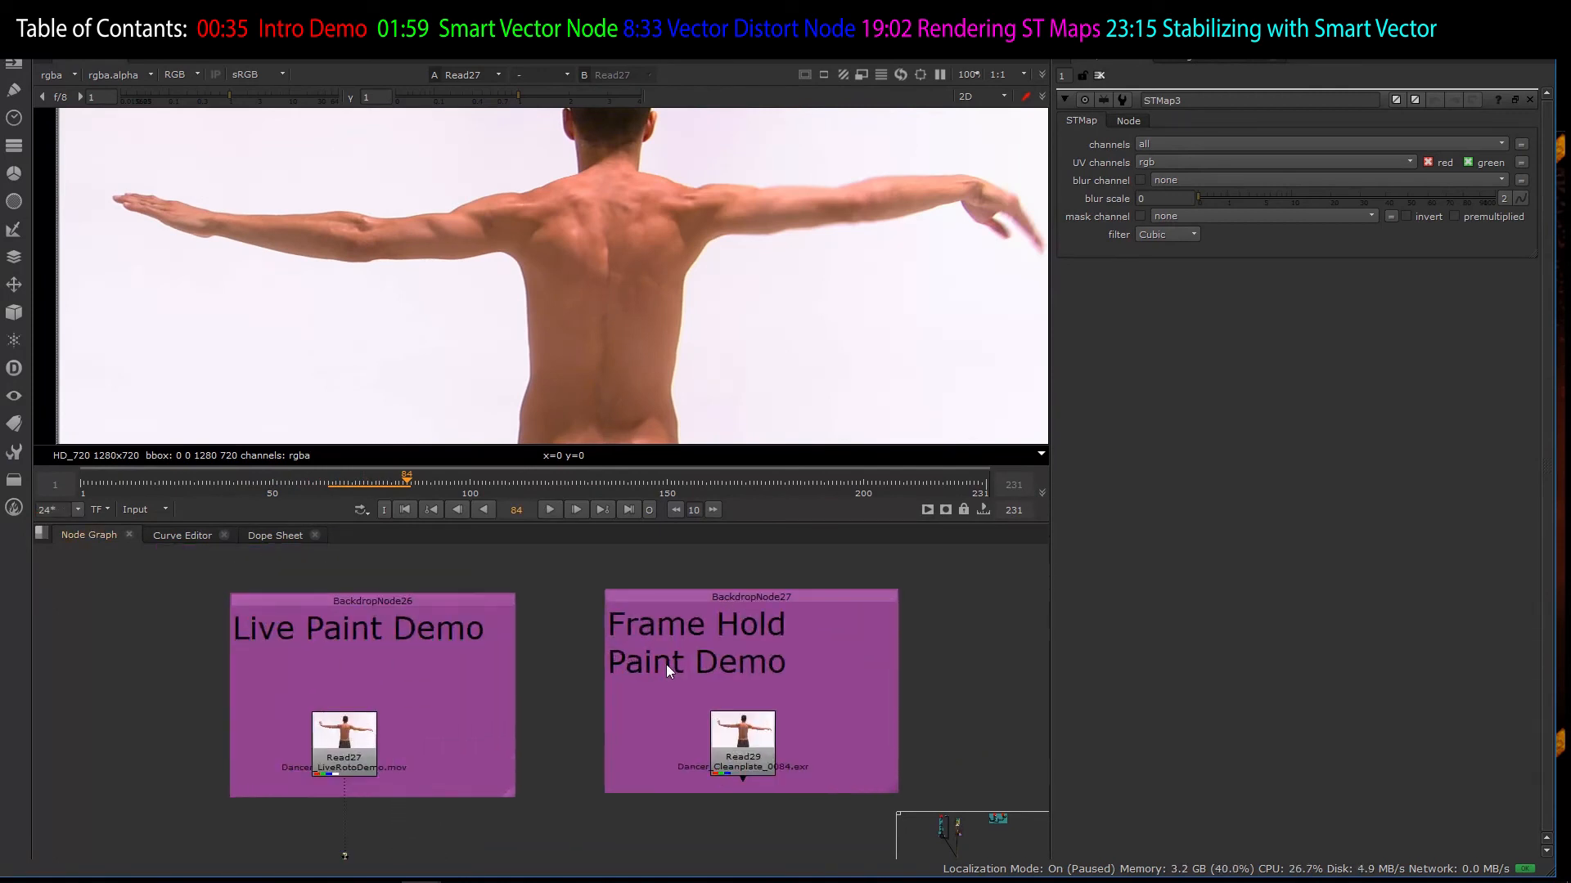
{"action": "left_click", "coordinate": [334, 749]}
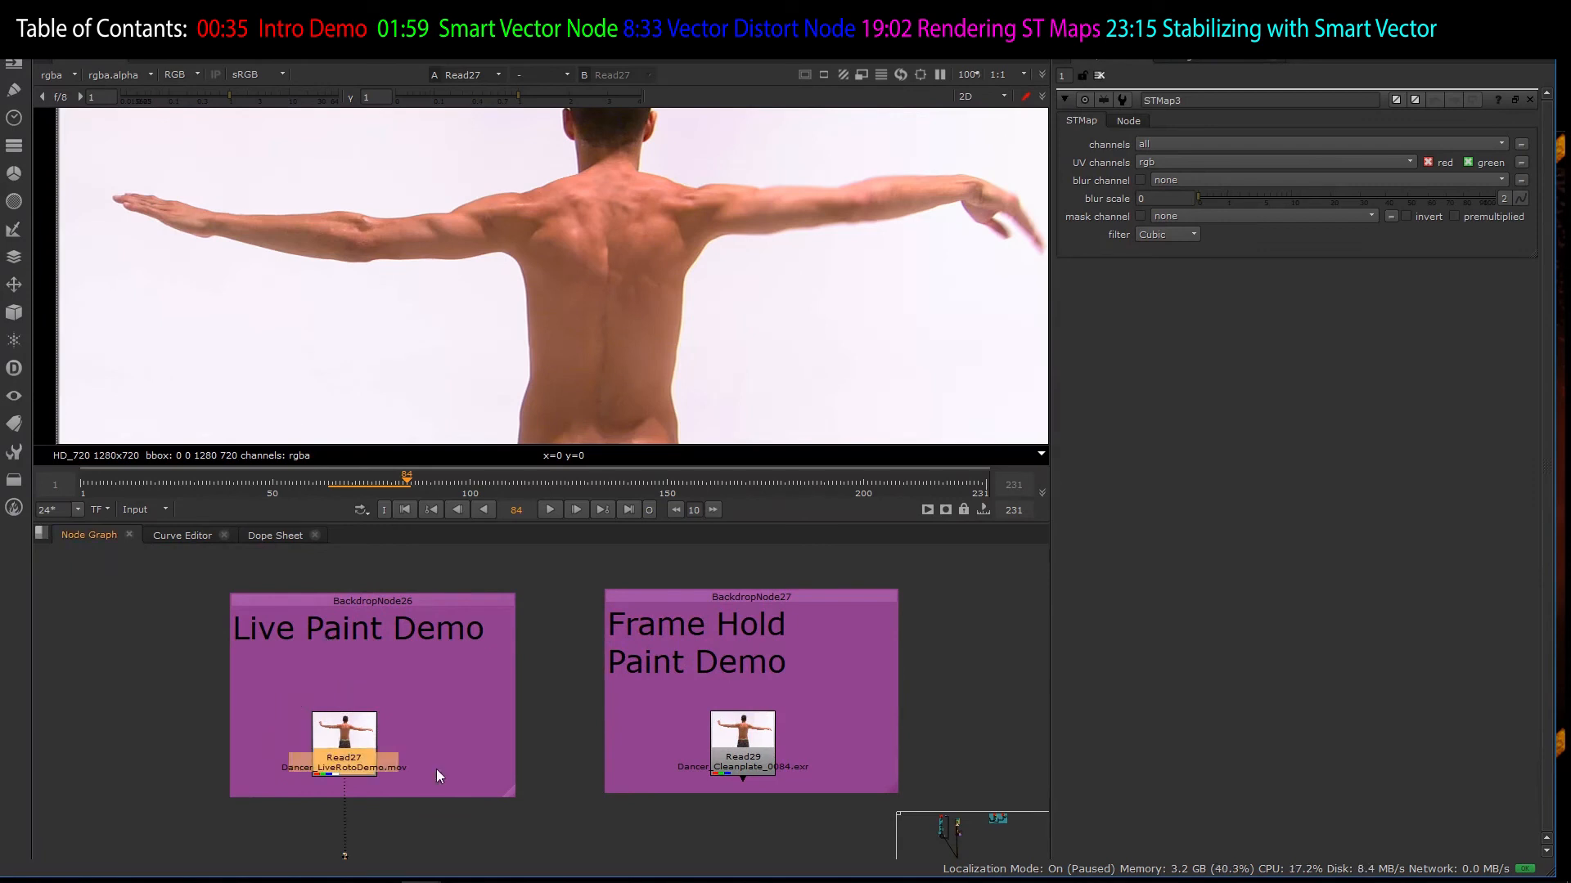
{"action": "scroll", "coordinate": [320, 666], "scroll_direction": "down", "scroll_amount": 5}
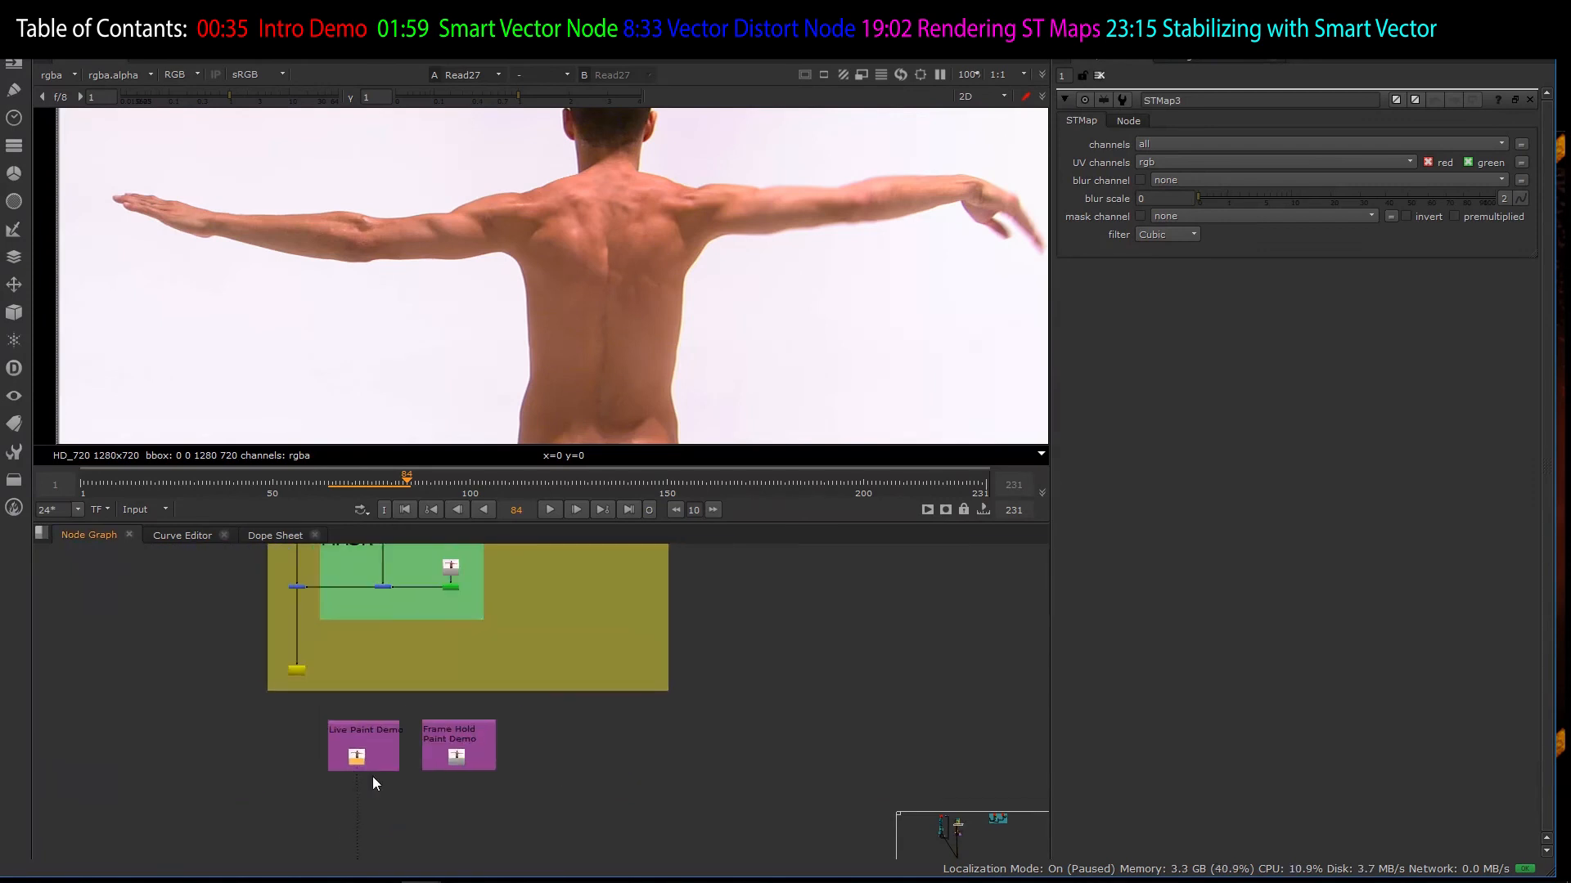
{"action": "scroll", "coordinate": [373, 777], "scroll_direction": "down", "scroll_amount": 3}
{"action": "scroll", "coordinate": [341, 602], "scroll_direction": "up", "scroll_amount": 2}
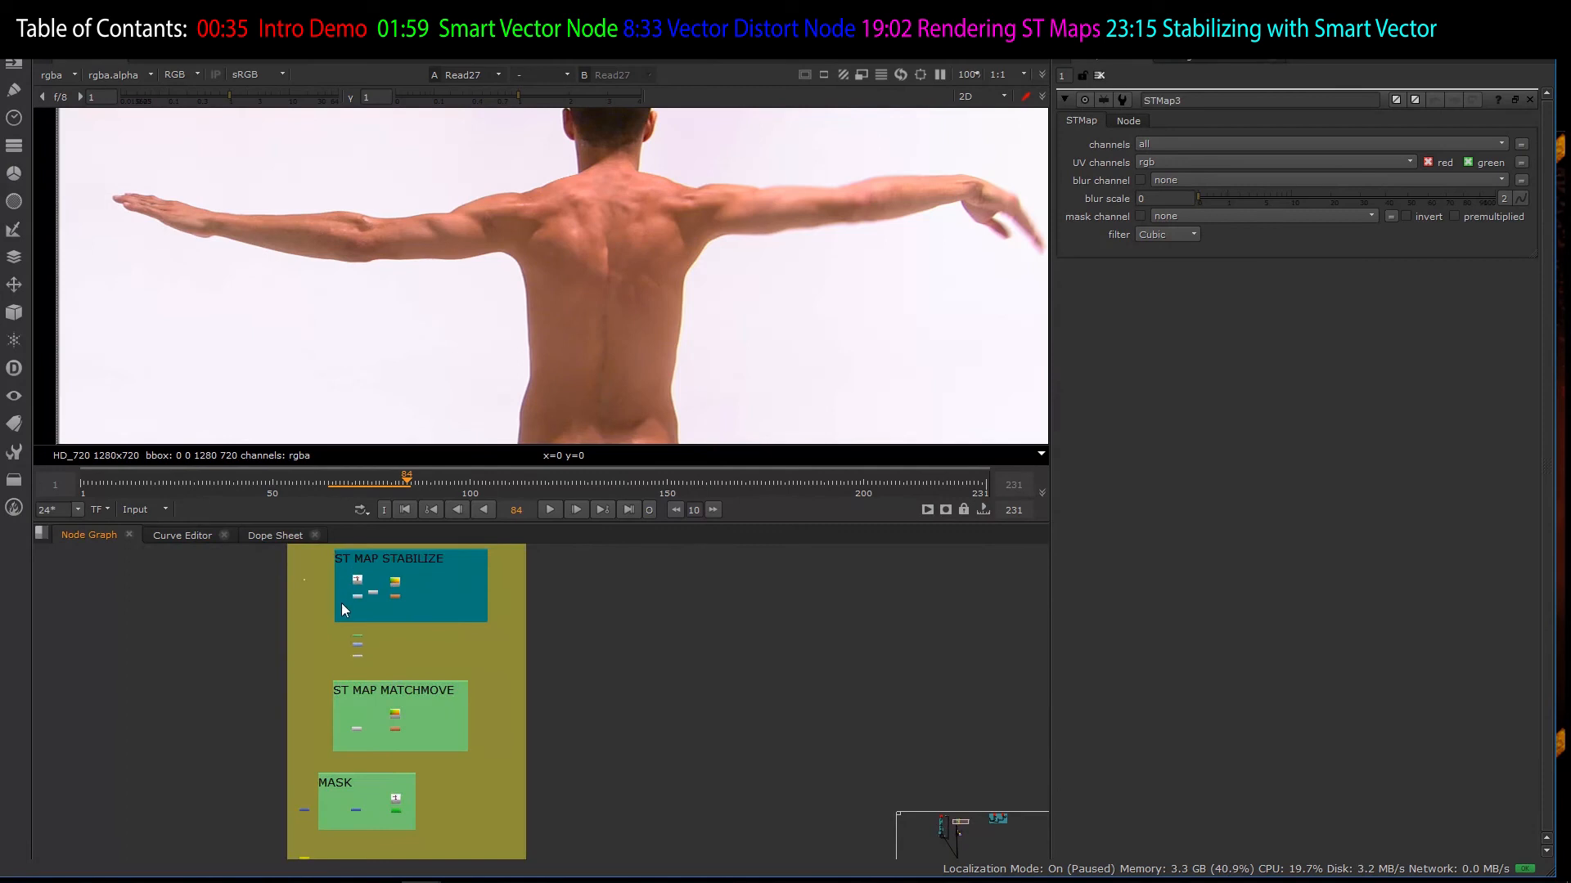
{"action": "scroll", "coordinate": [363, 634], "scroll_direction": "up", "scroll_amount": 4}
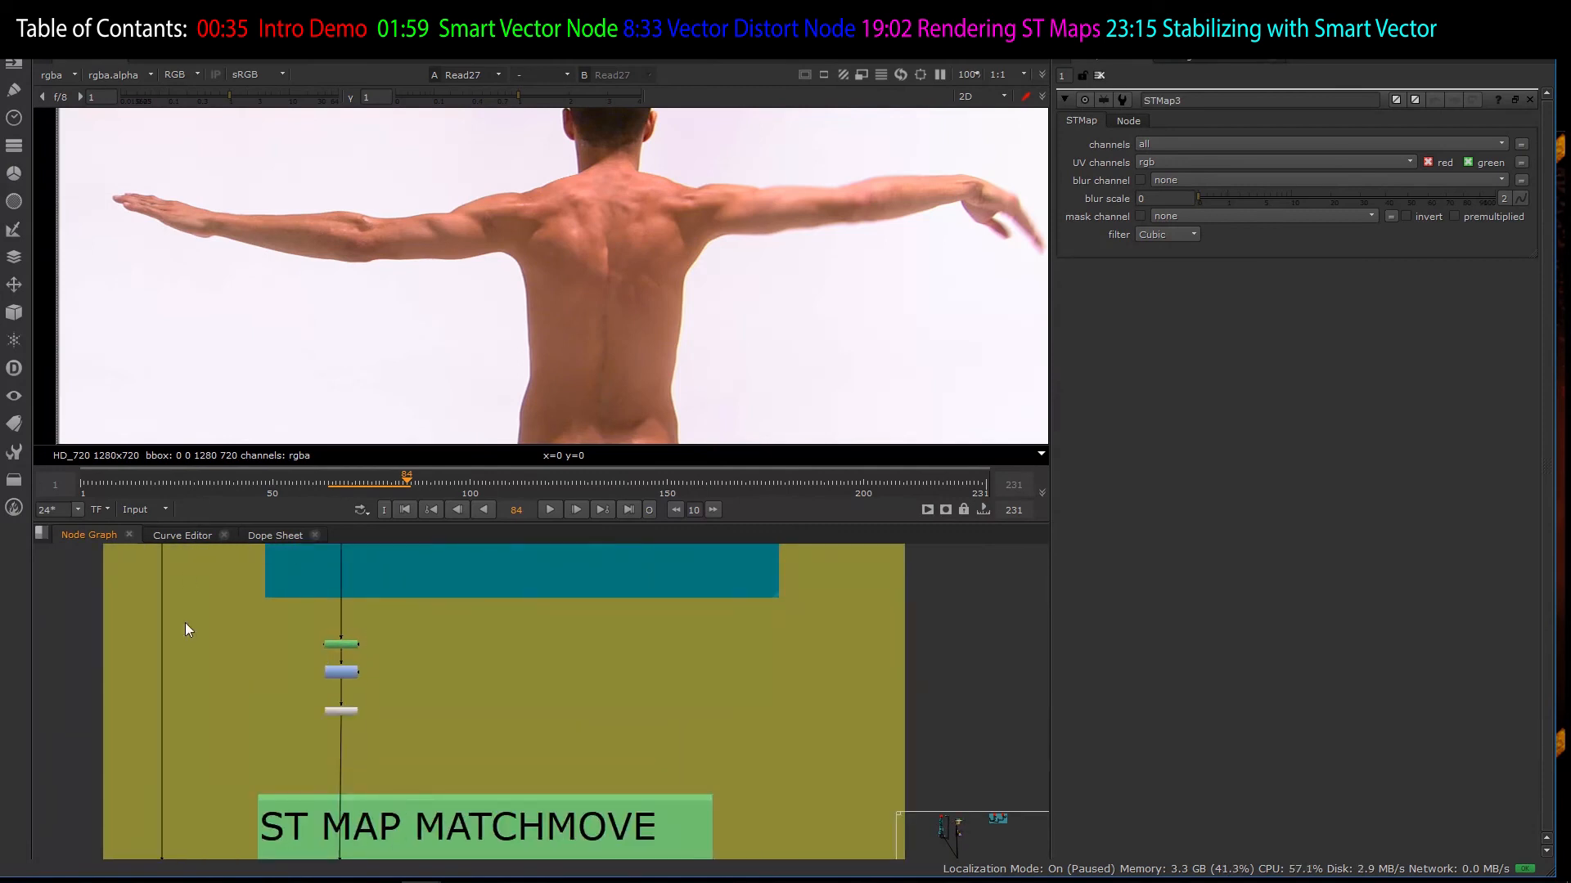
{"action": "scroll", "coordinate": [321, 710], "scroll_direction": "down", "scroll_amount": 3}
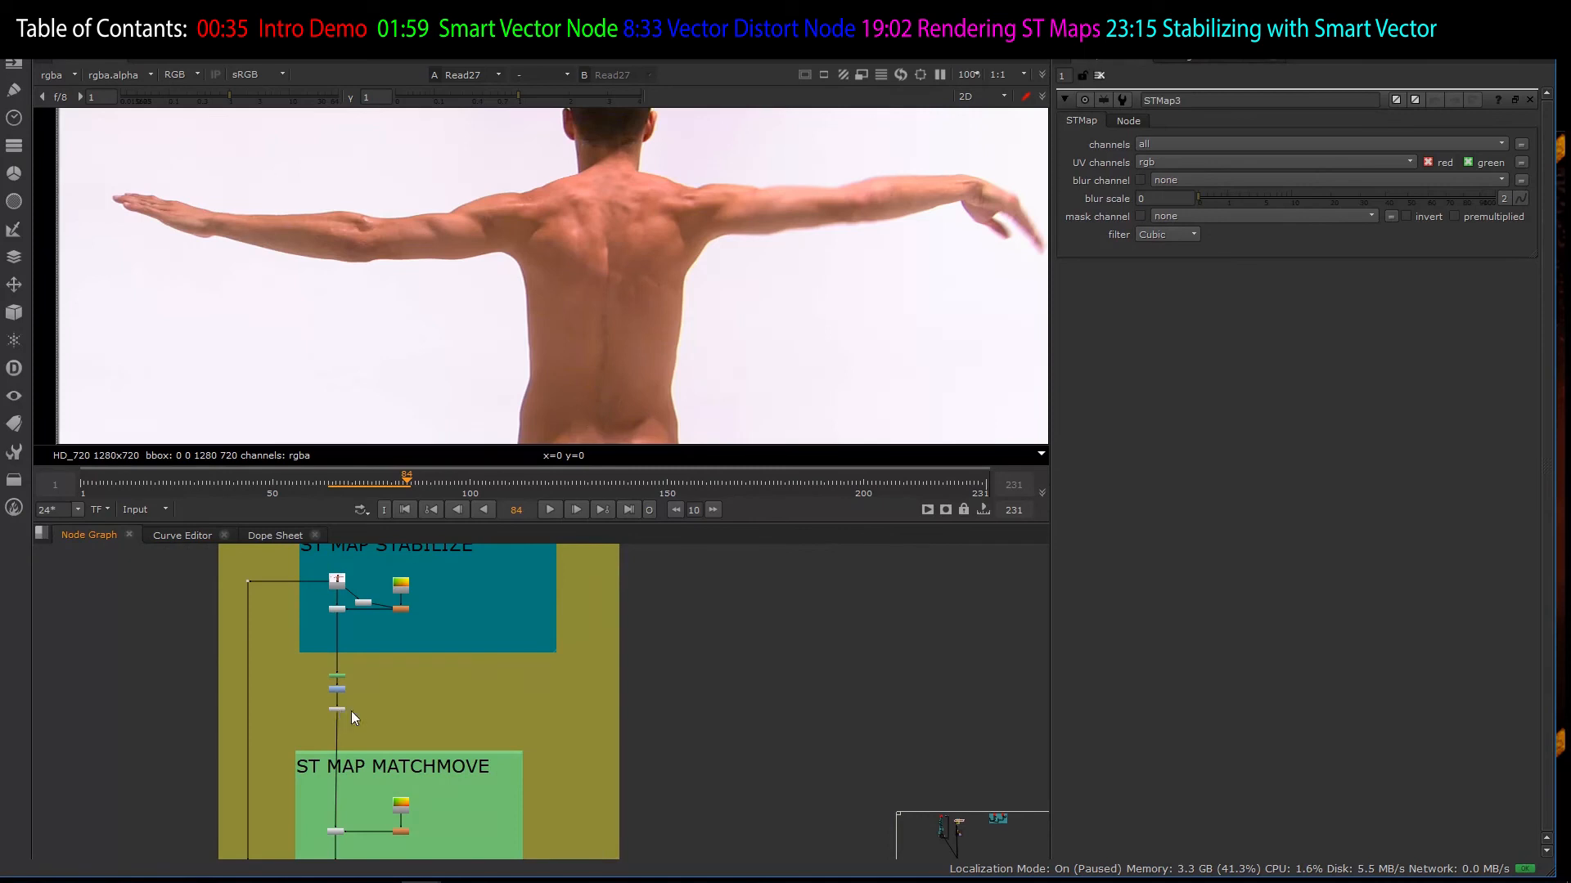
{"action": "scroll", "coordinate": [340, 709], "scroll_direction": "down", "scroll_amount": 5}
{"action": "scroll", "coordinate": [410, 773], "scroll_direction": "up", "scroll_amount": 5}
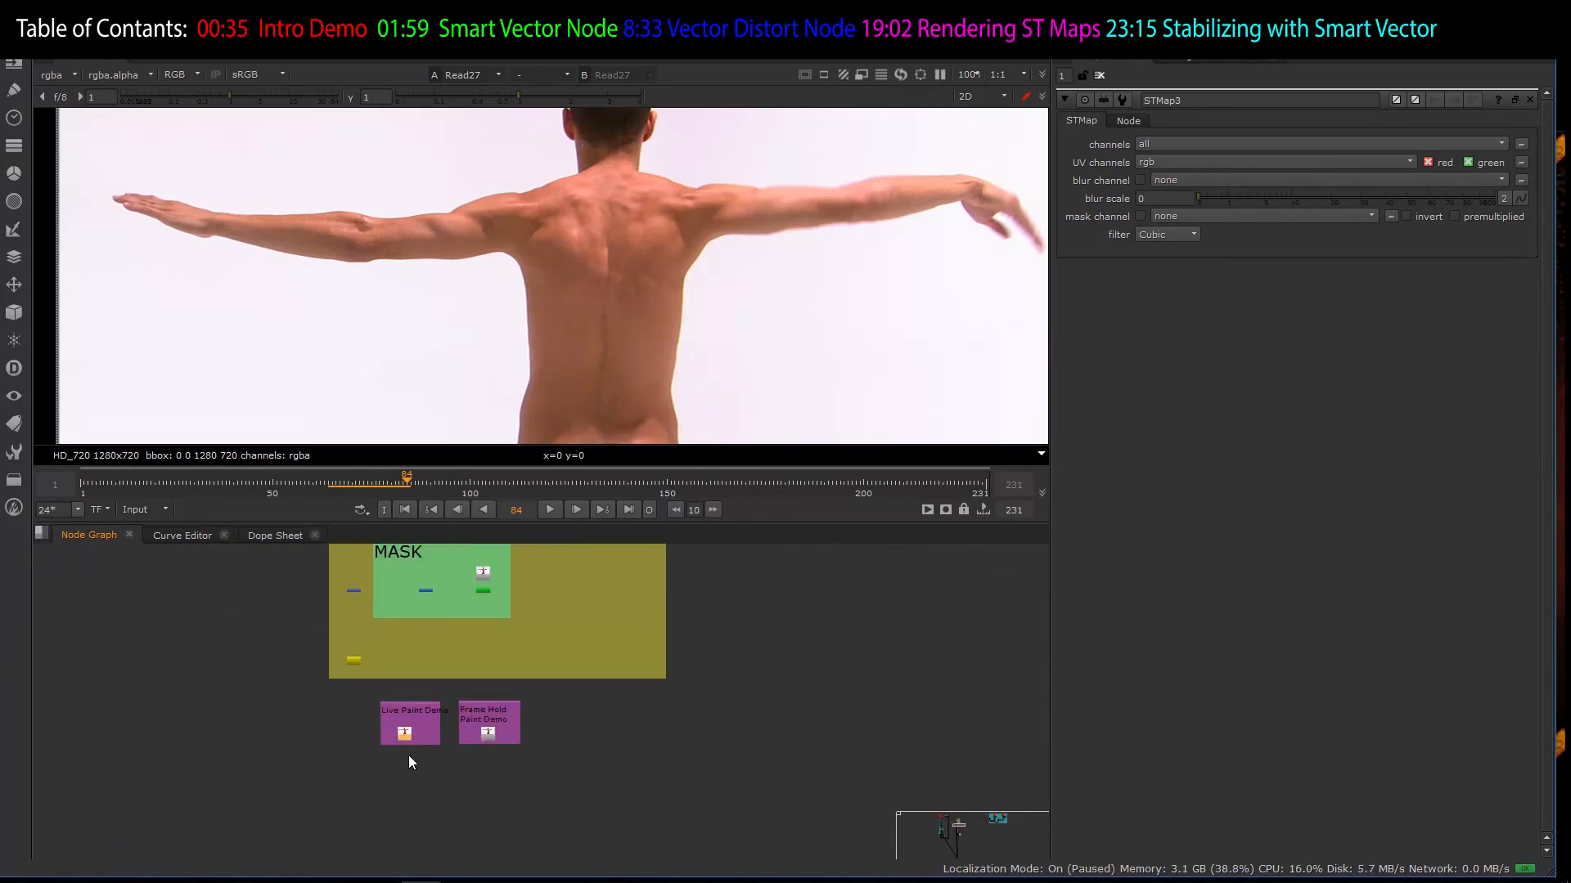
{"action": "scroll", "coordinate": [400, 734], "scroll_direction": "down", "scroll_amount": 5}
{"action": "scroll", "coordinate": [399, 713], "scroll_direction": "down", "scroll_amount": 3}
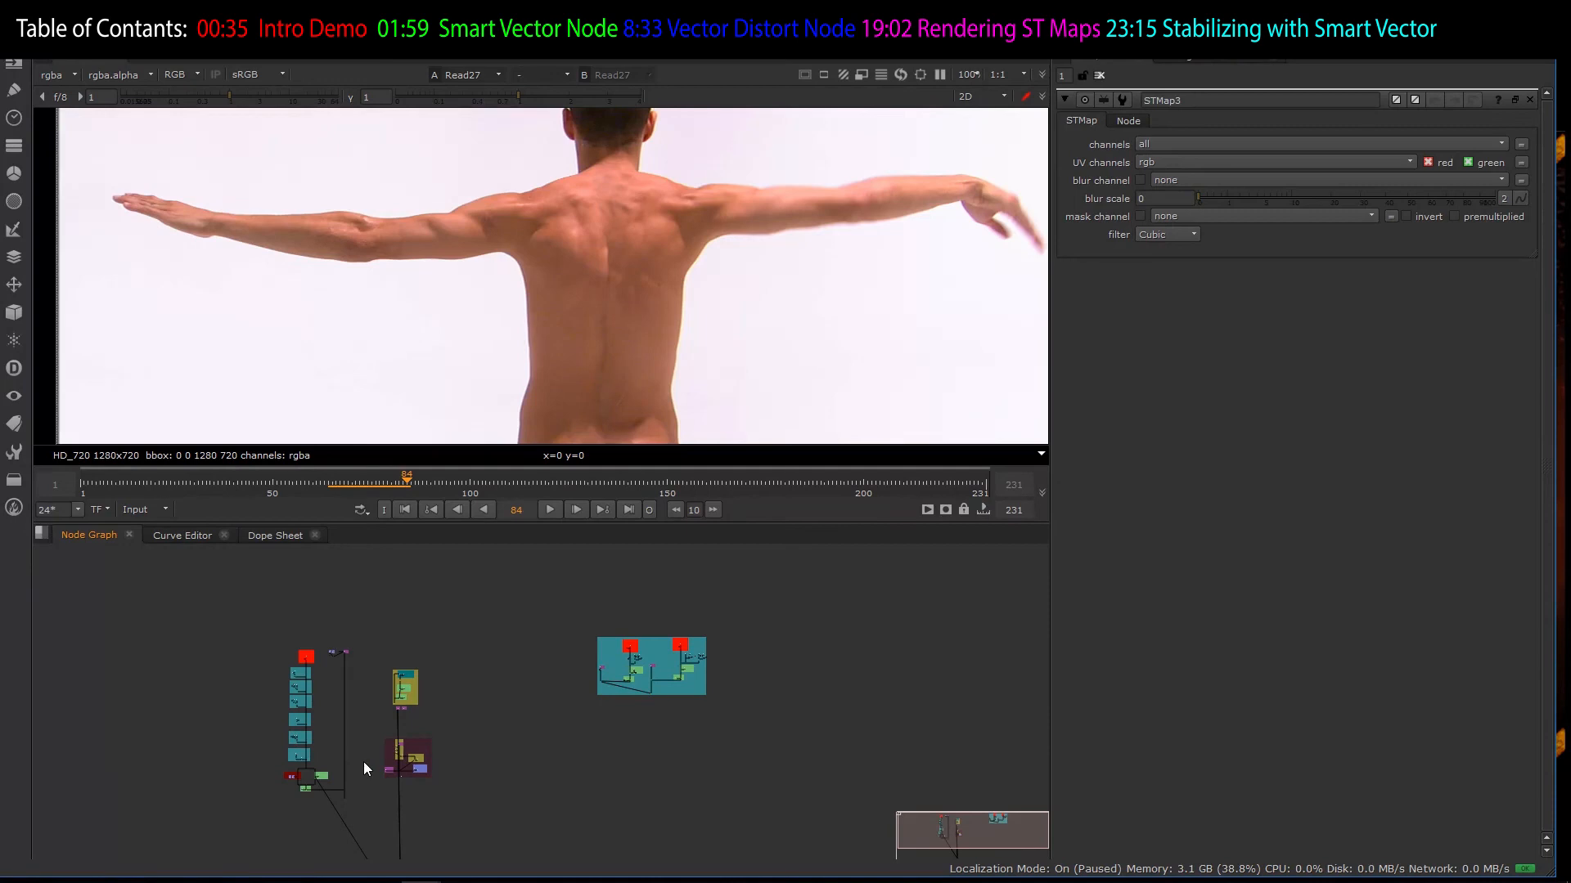
- Examine the GRID TEST section, including the checkerboard clip Read14 and its merge with the tattooed dancer footage
{"action": "scroll", "coordinate": [327, 754], "scroll_direction": "up", "scroll_amount": 5}
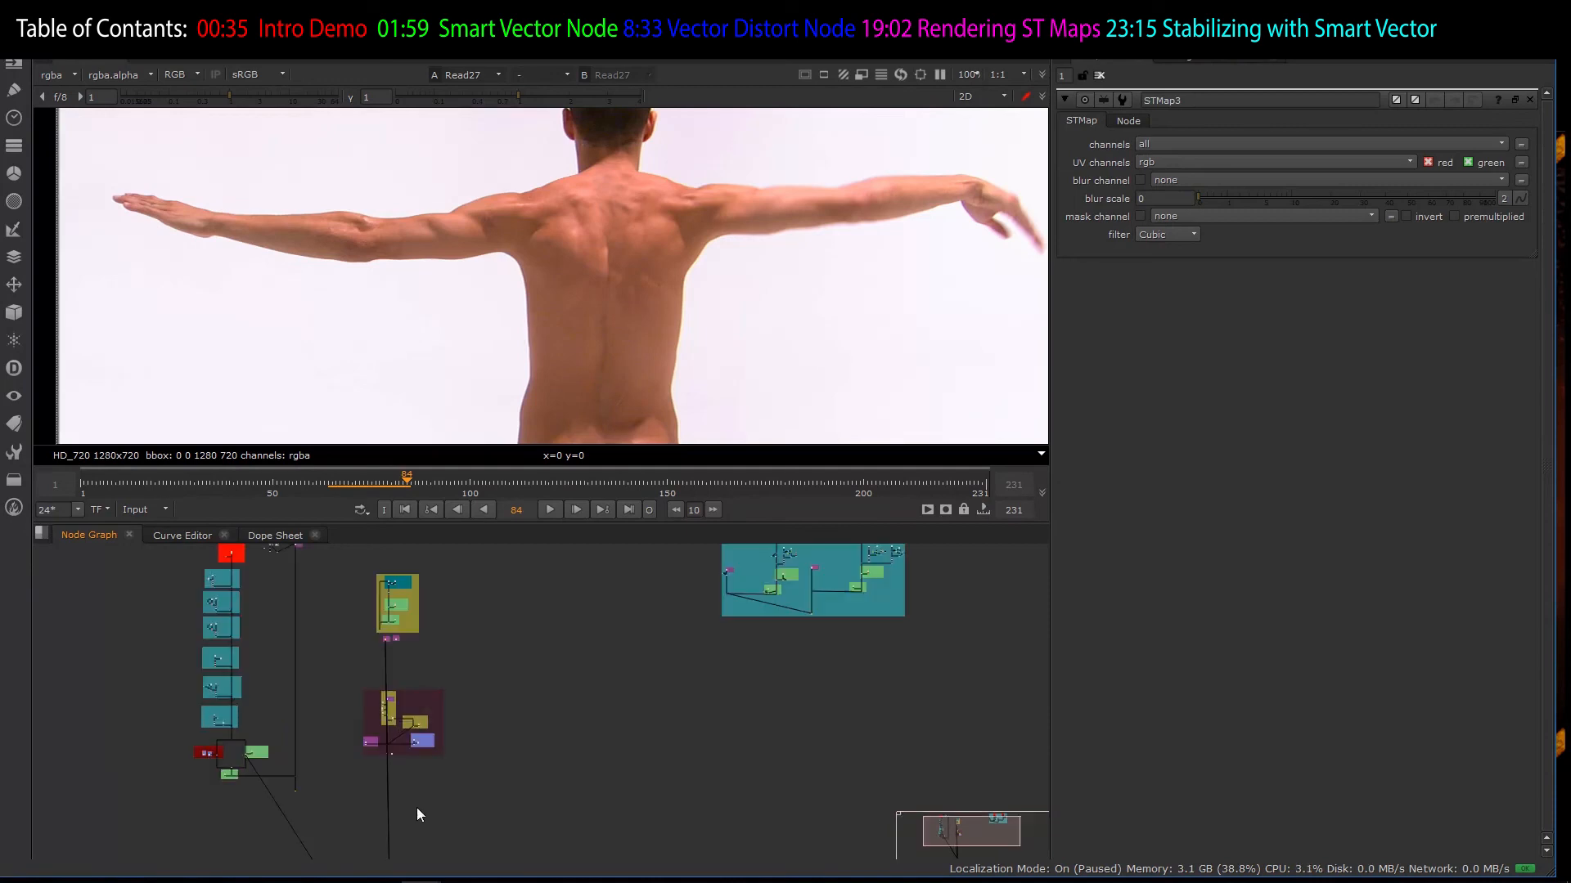
{"action": "scroll", "coordinate": [419, 779], "scroll_direction": "up", "scroll_amount": 3}
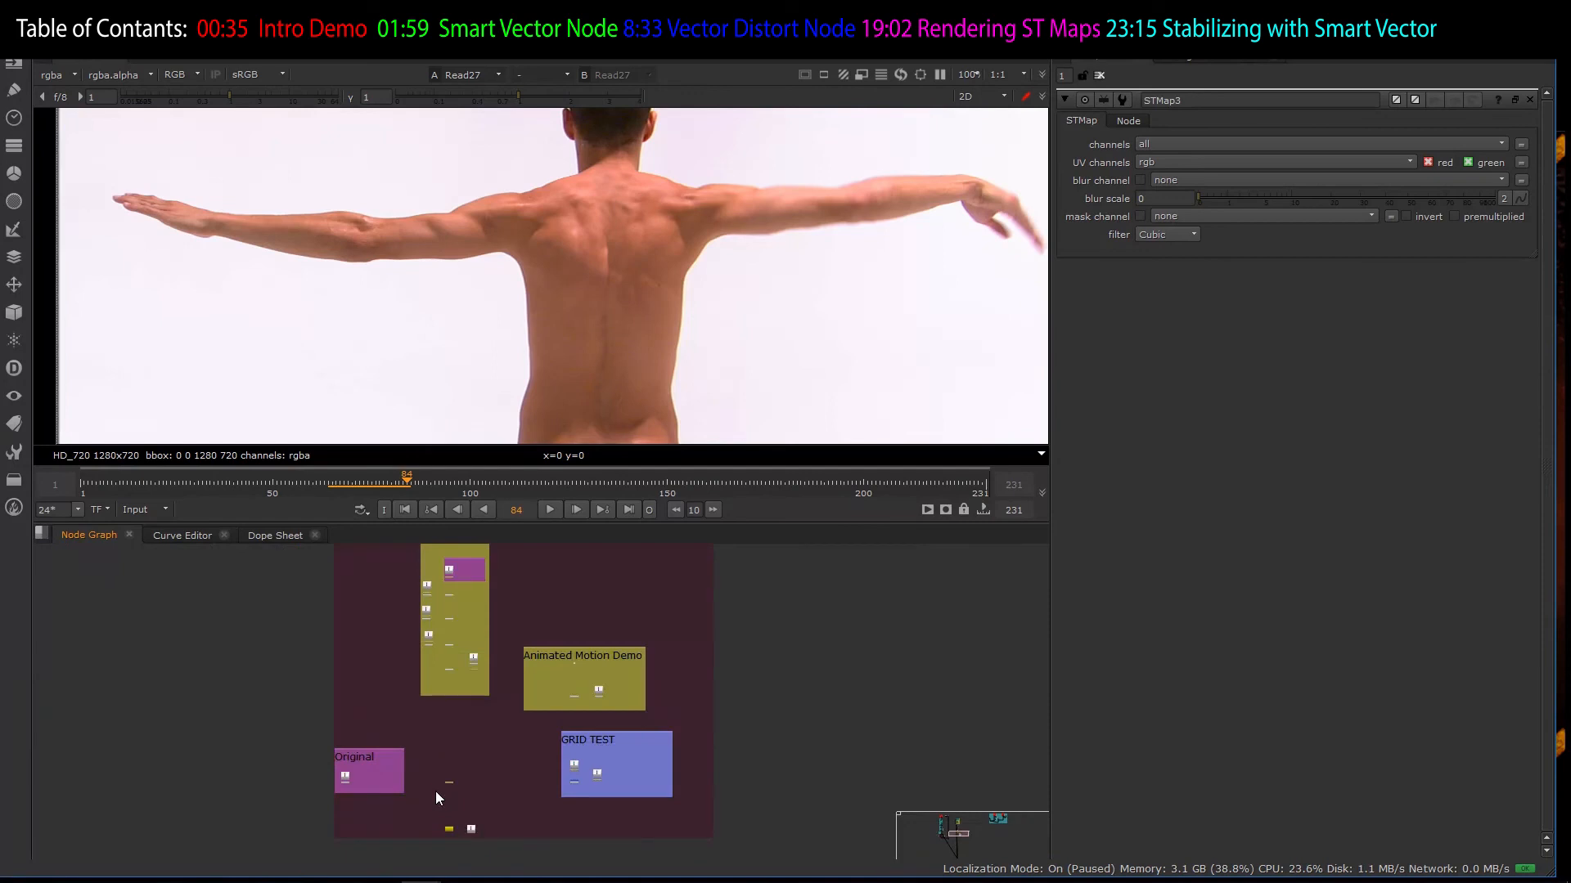
{"action": "scroll", "coordinate": [448, 780], "scroll_direction": "up", "scroll_amount": 4}
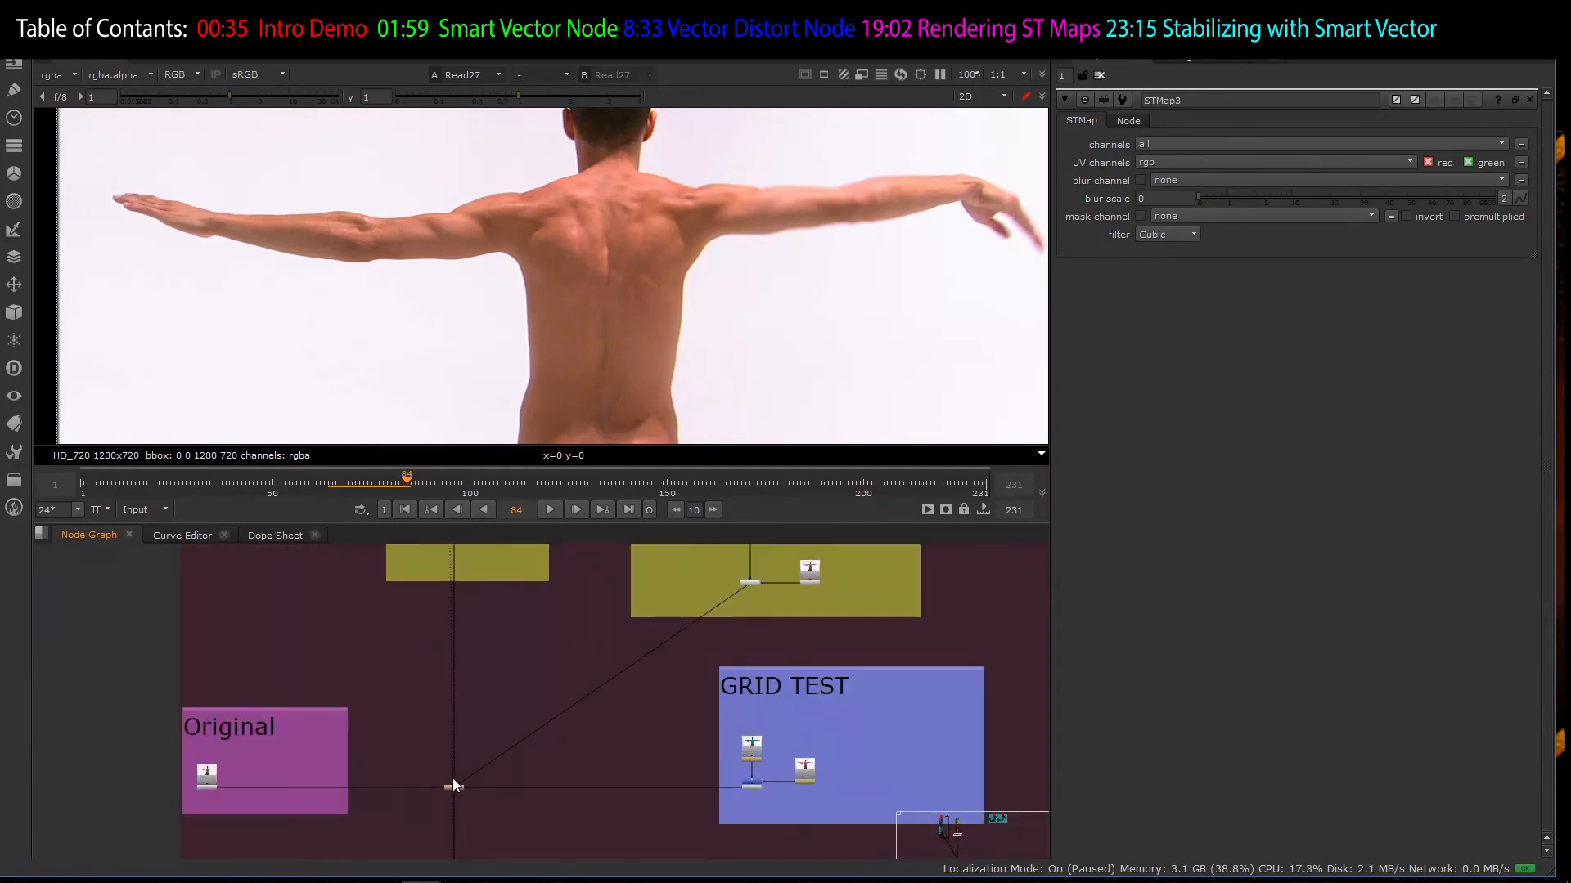
{"action": "scroll", "coordinate": [635, 718], "scroll_direction": "down", "scroll_amount": 3}
{"action": "scroll", "coordinate": [744, 754], "scroll_direction": "up", "scroll_amount": 7}
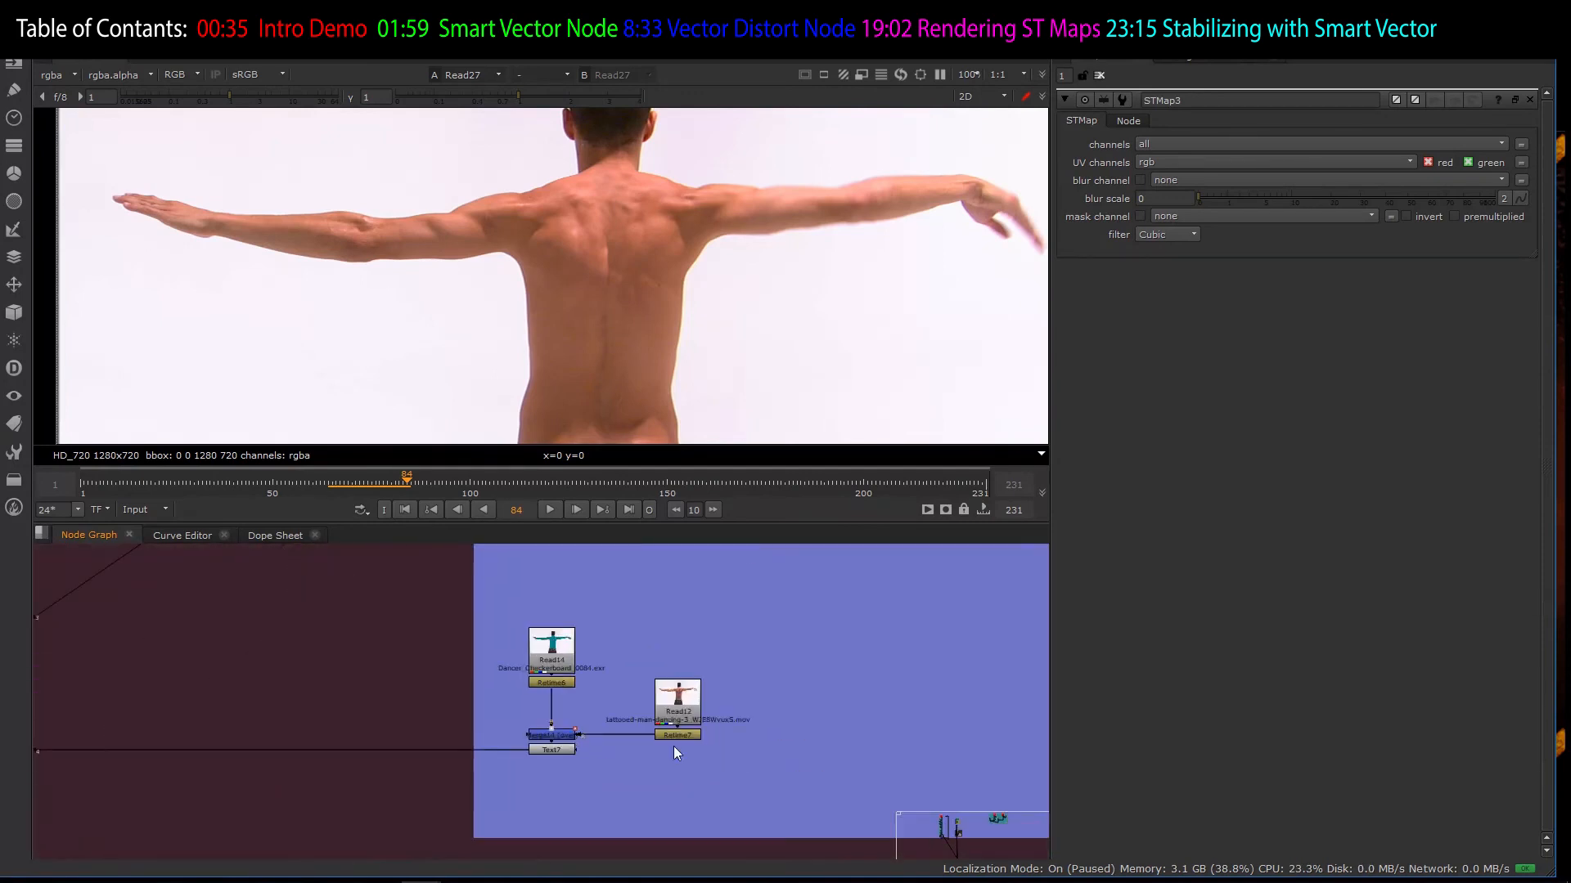
{"action": "scroll", "coordinate": [495, 717], "scroll_direction": "up", "scroll_amount": 3}
{"action": "left_click", "coordinate": [596, 618]}
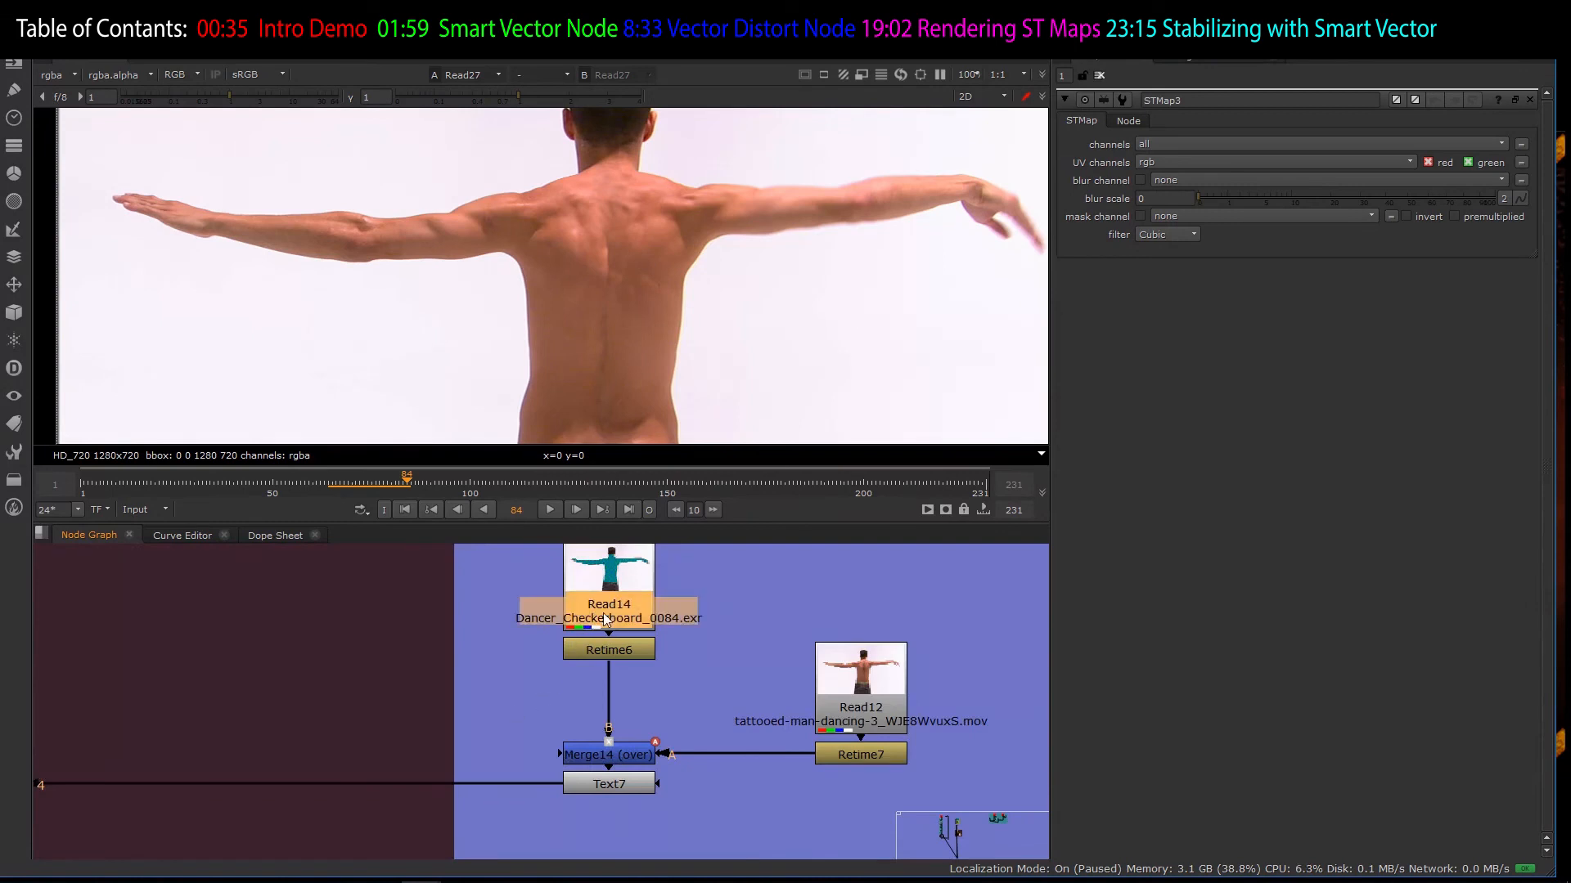
{"action": "scroll", "coordinate": [572, 708], "scroll_direction": "down", "scroll_amount": 10}
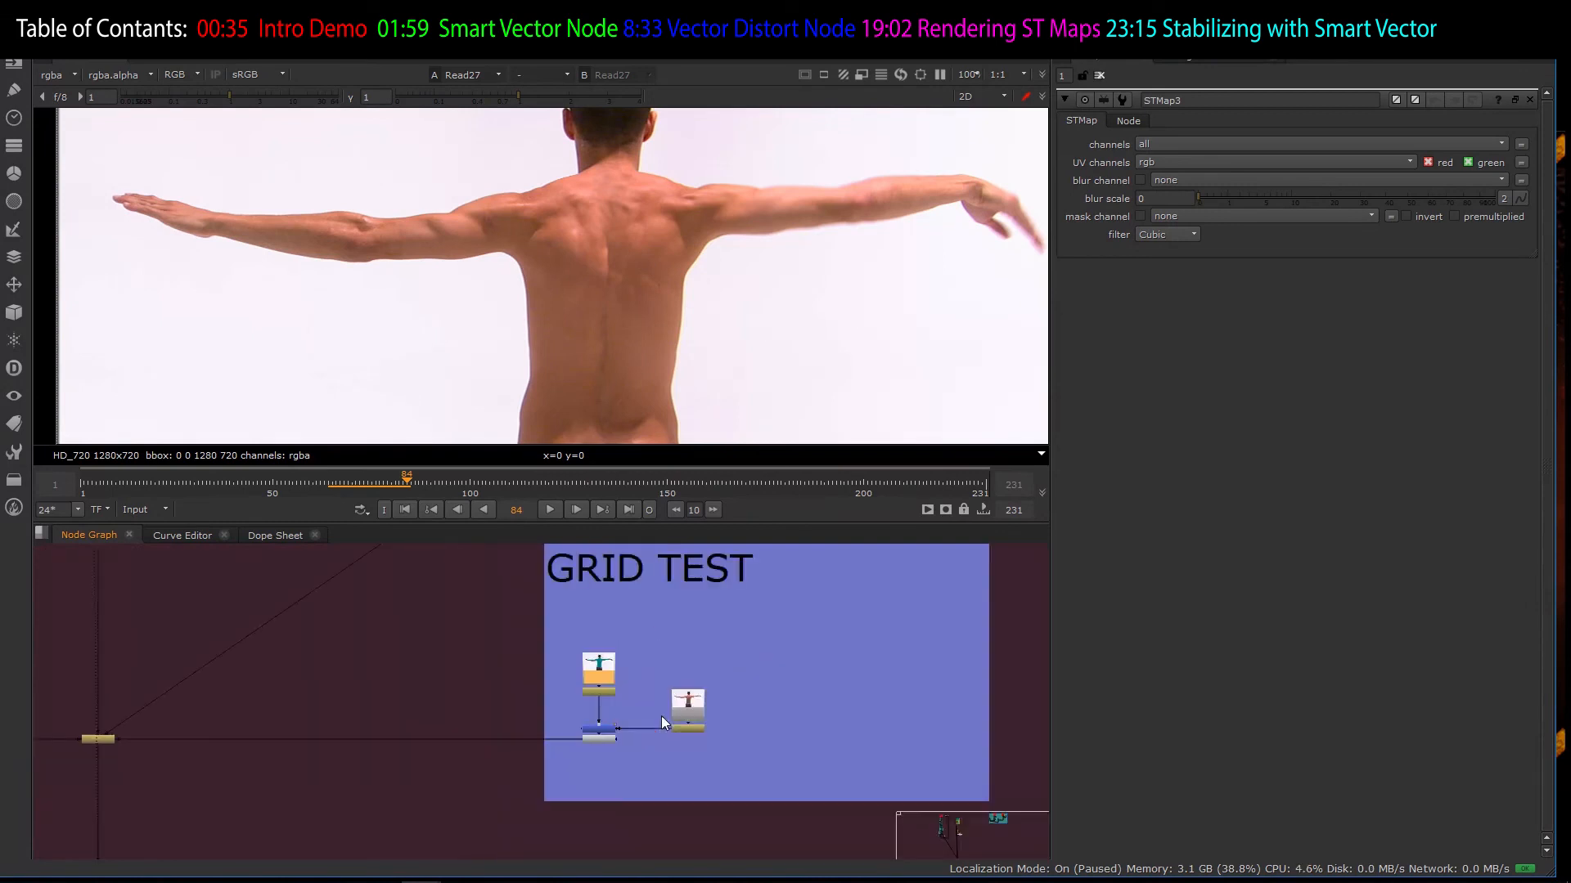
- Examine how the smart vector matchmove and ST map matchmove branches join above the MASK section, and review the overall script layout
{"action": "scroll", "coordinate": [776, 727], "scroll_direction": "down", "scroll_amount": 7}
{"action": "scroll", "coordinate": [569, 752], "scroll_direction": "up", "scroll_amount": 5}
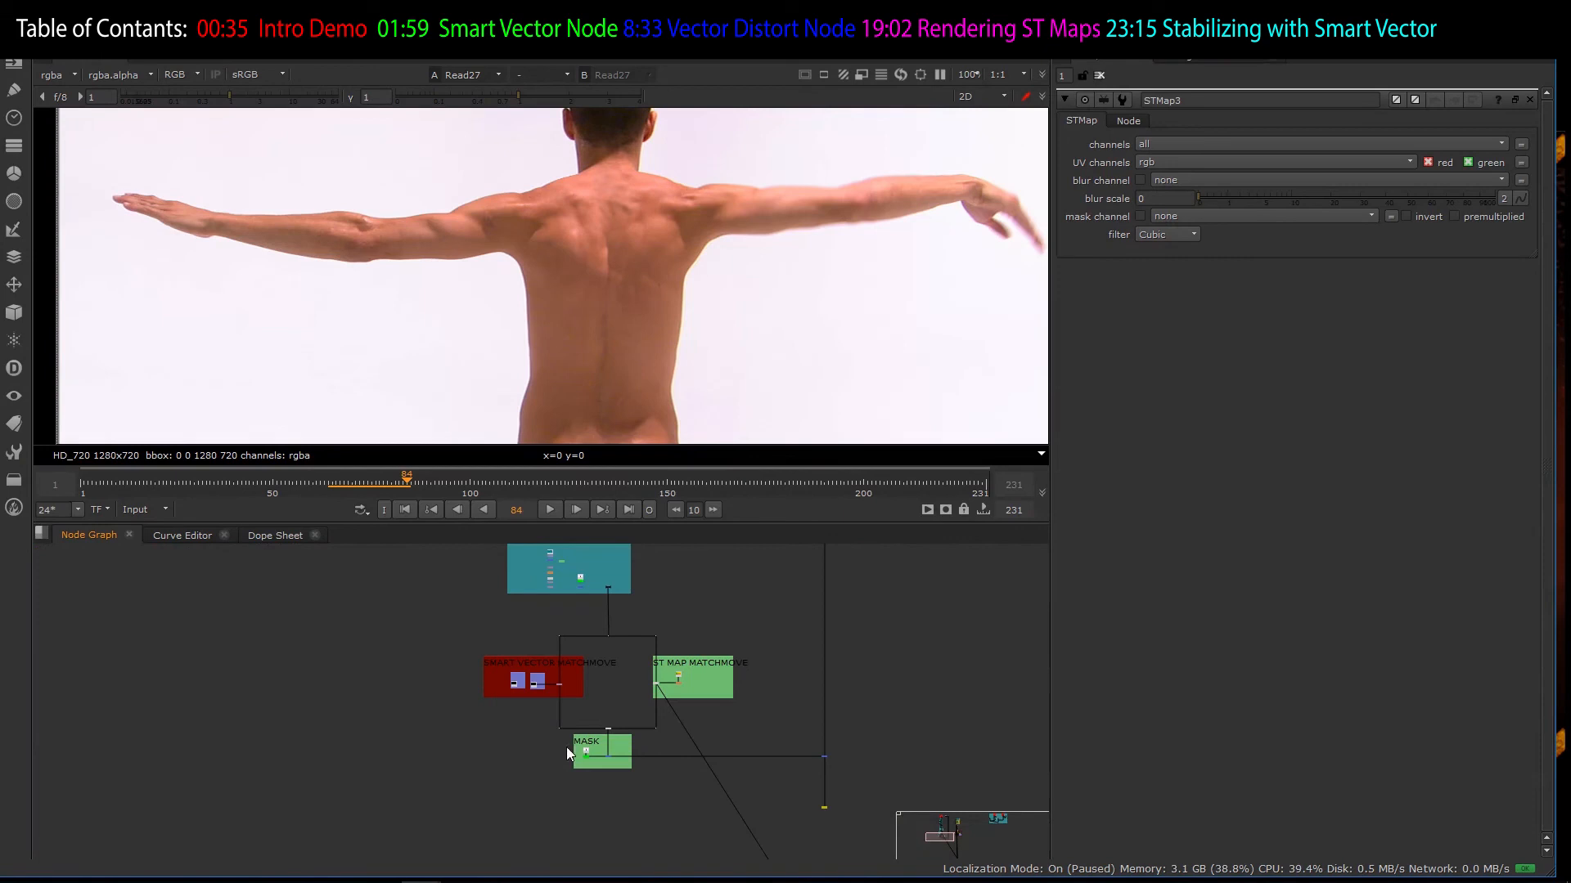
{"action": "scroll", "coordinate": [573, 720], "scroll_direction": "up", "scroll_amount": 5}
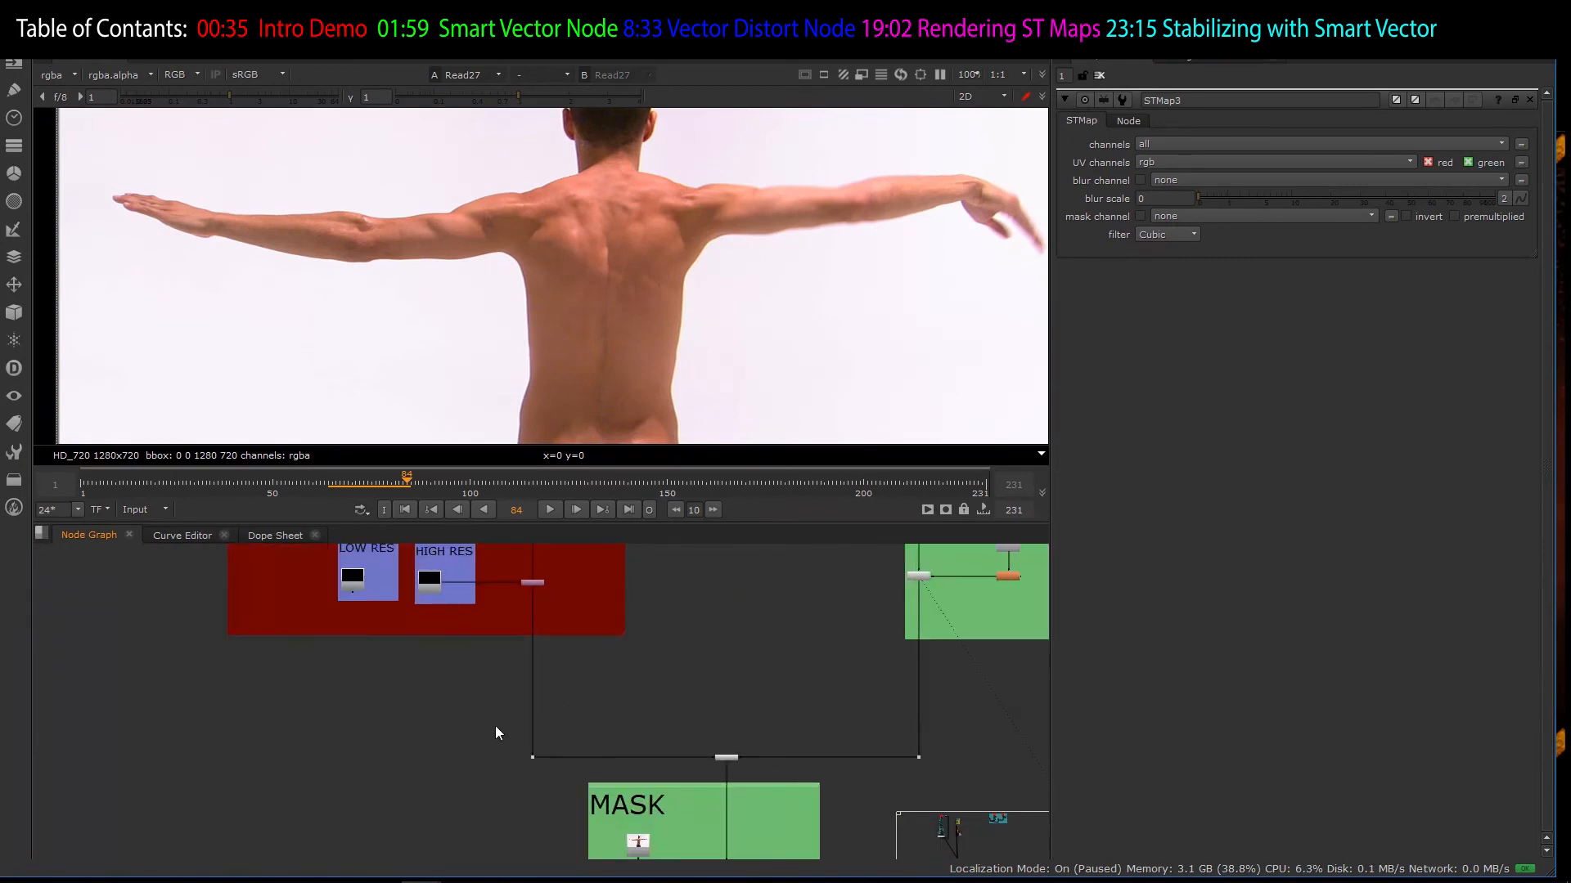
{"action": "left_click_drag", "start_coordinate": [924, 773], "coordinate": [922, 772]}
{"action": "left_click_drag", "start_coordinate": [617, 752], "coordinate": [608, 730]}
{"action": "left_click", "coordinate": [612, 691]}
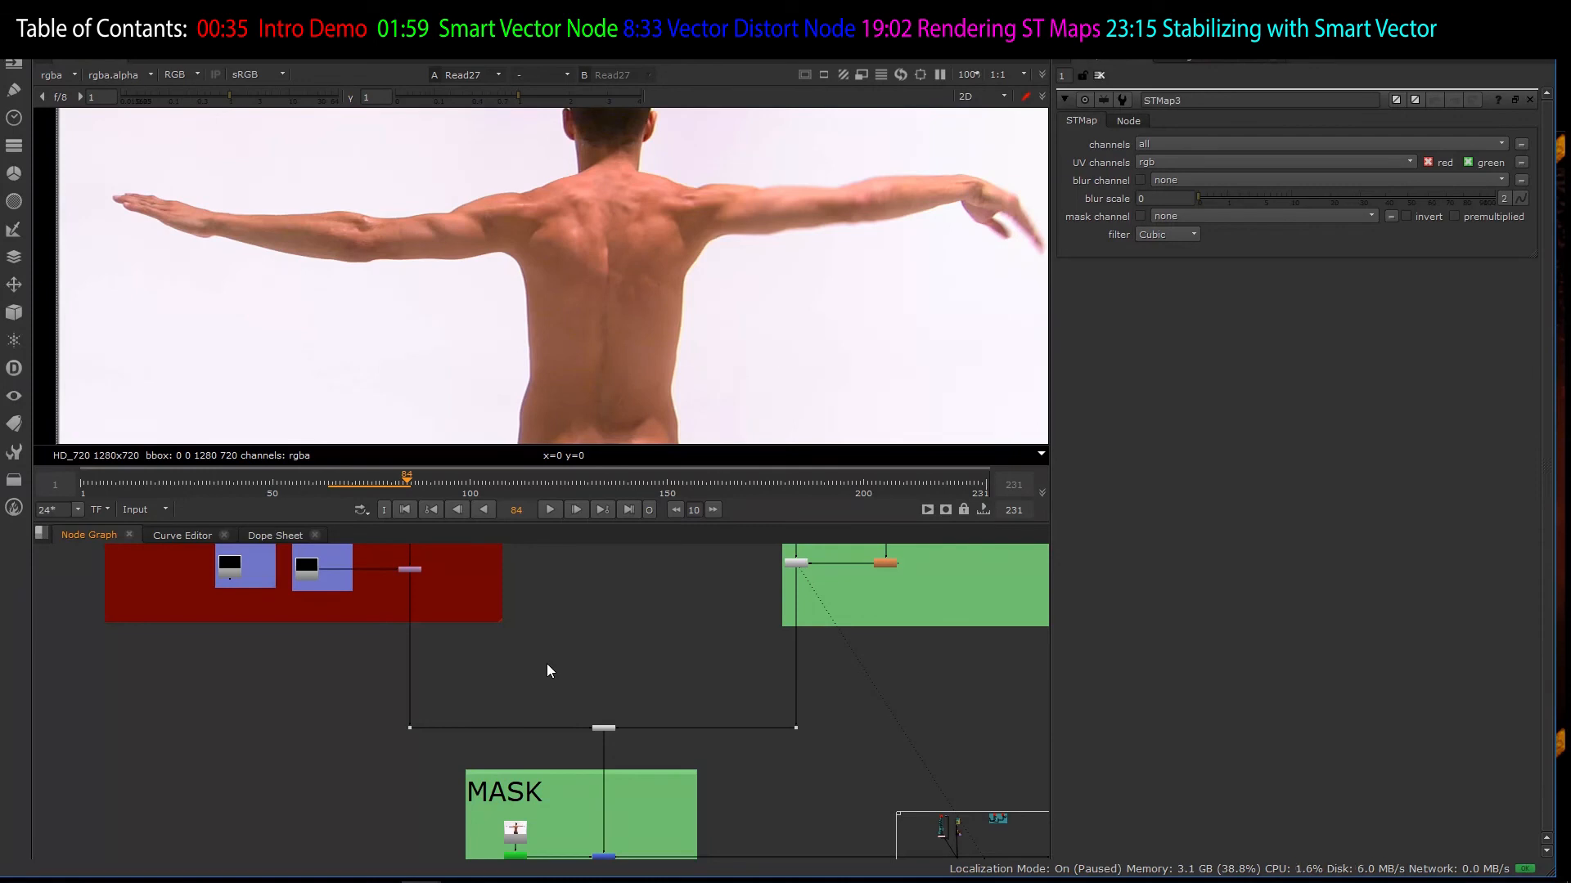
{"action": "scroll", "coordinate": [512, 751], "scroll_direction": "down", "scroll_amount": 6}
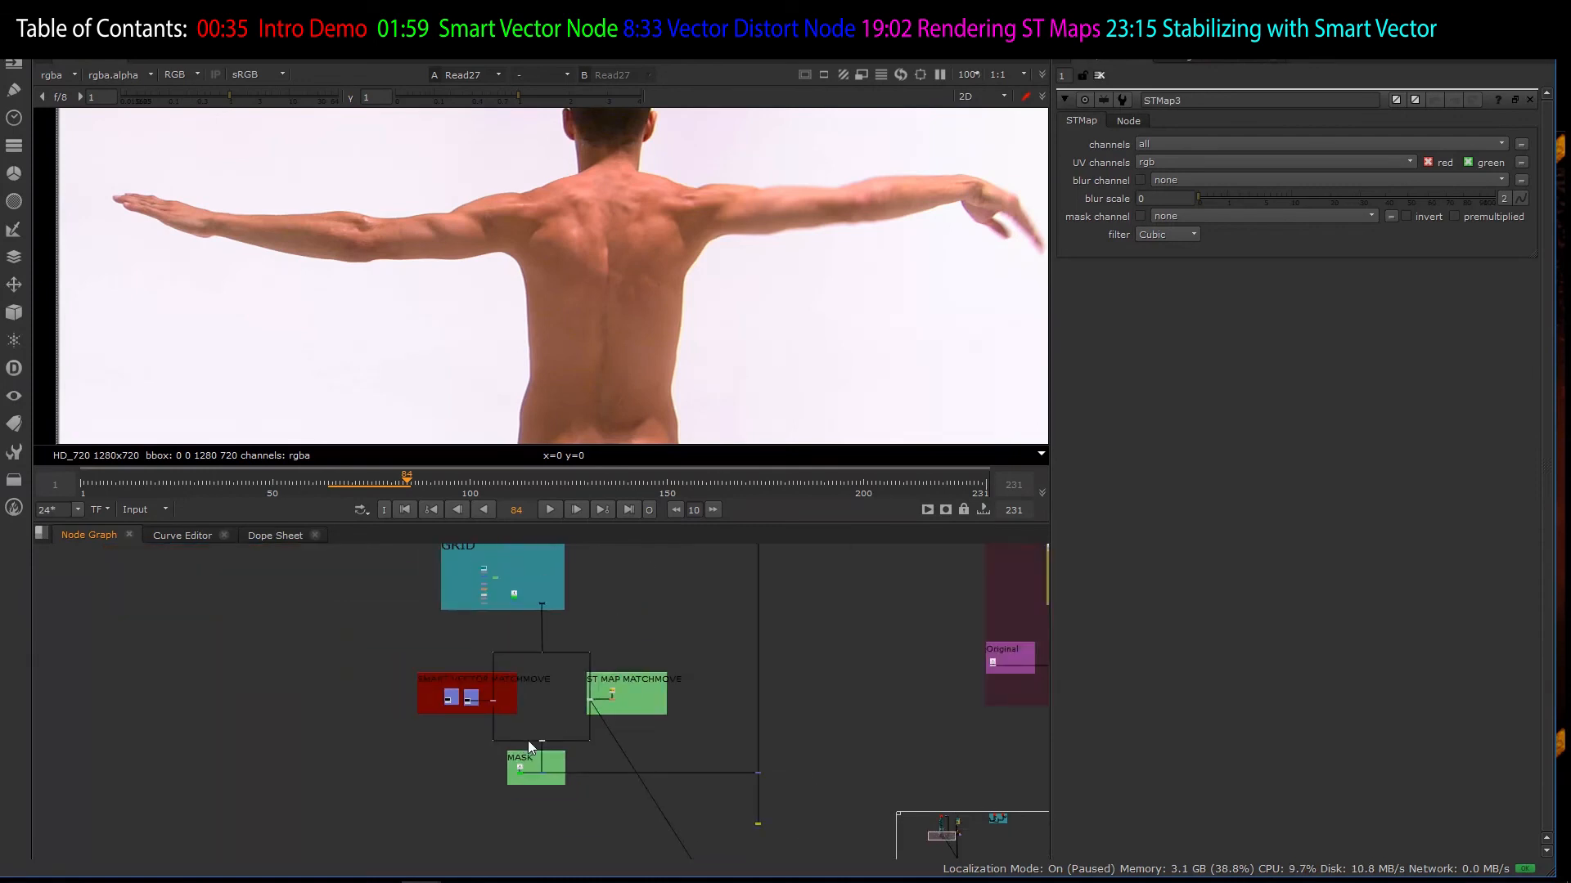
{"action": "scroll", "coordinate": [572, 707], "scroll_direction": "down", "scroll_amount": 5}
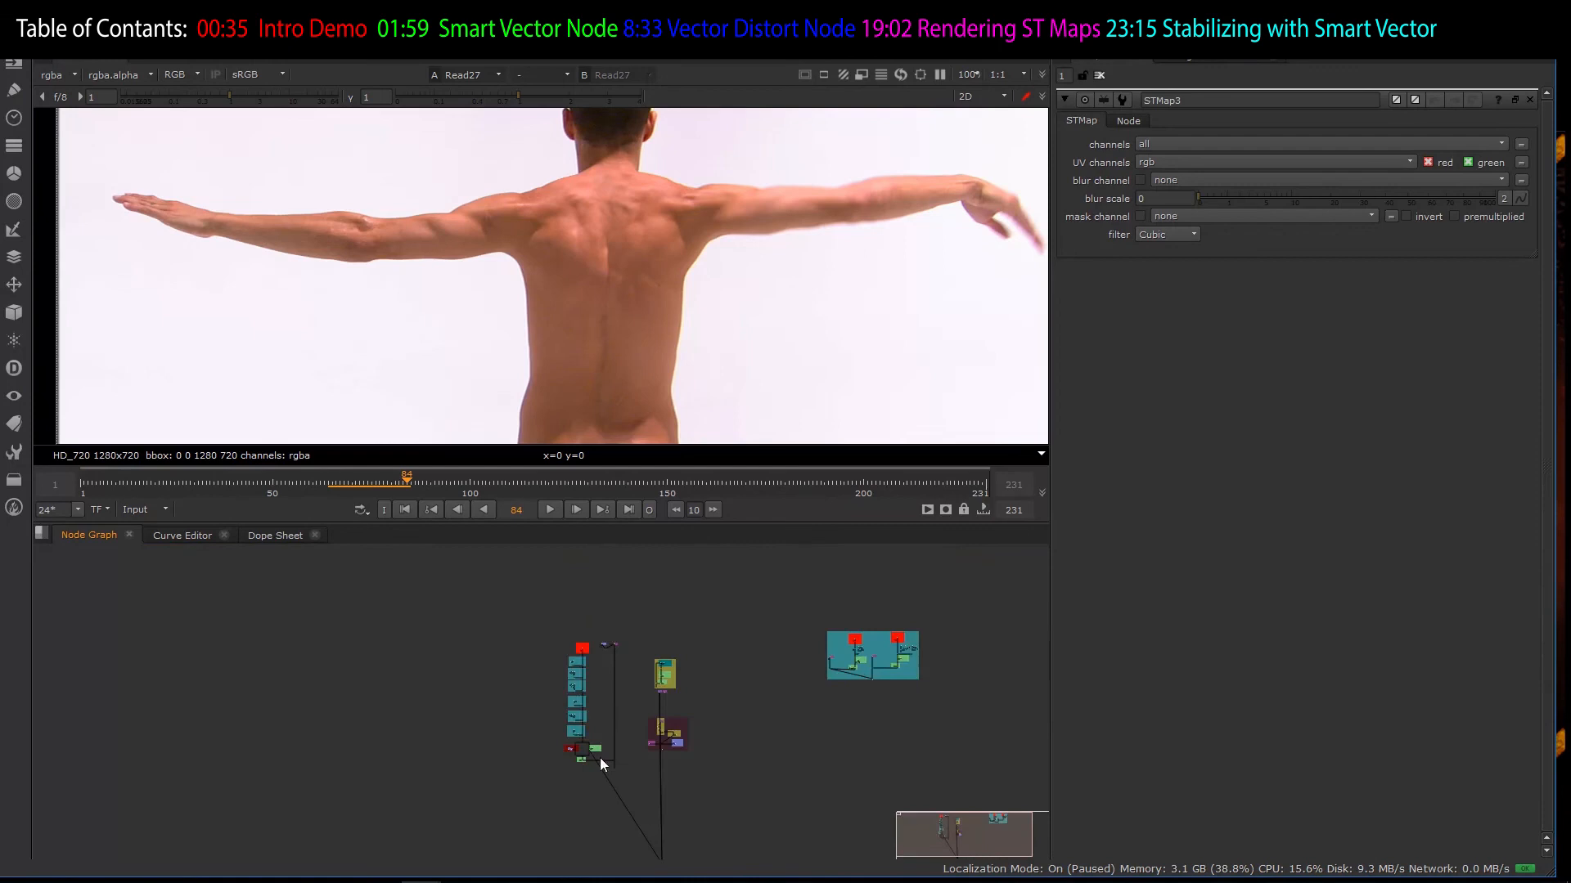
{"action": "scroll", "coordinate": [630, 693], "scroll_direction": "up", "scroll_amount": 3}
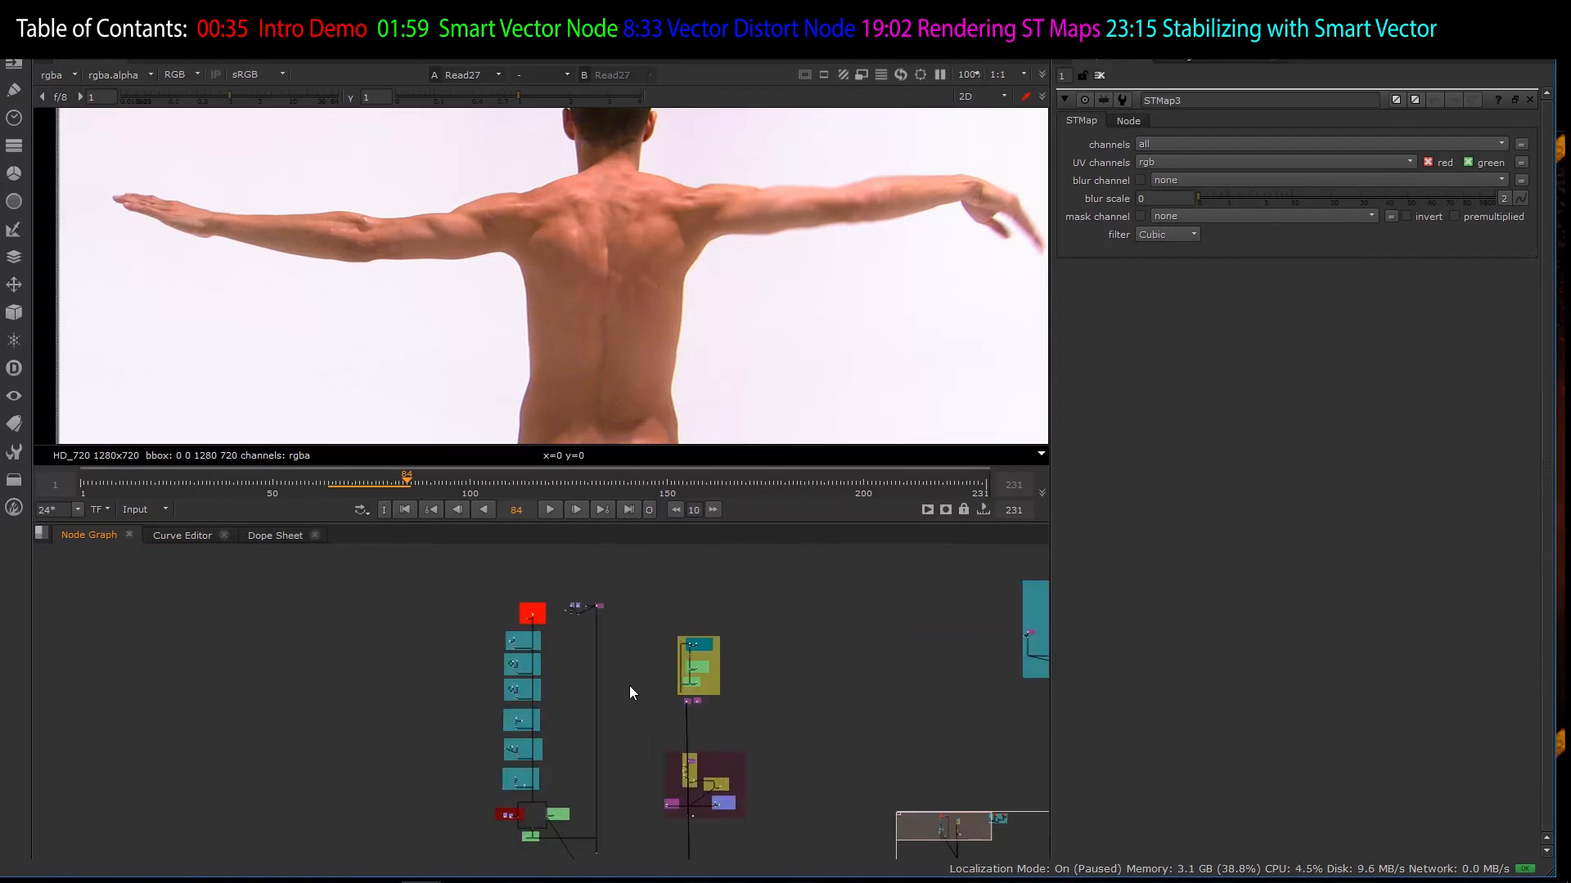